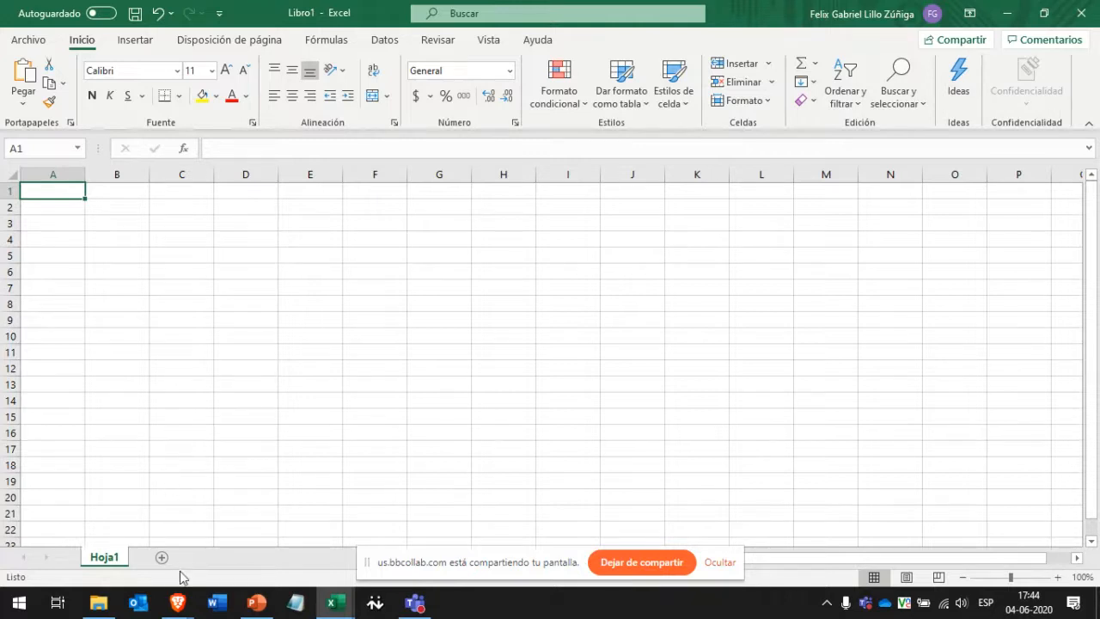
Enter the headers Nombre, Nota, Fecha and Puntaje across A1:D1.
{"action": "key", "text": "alt+Tab"}
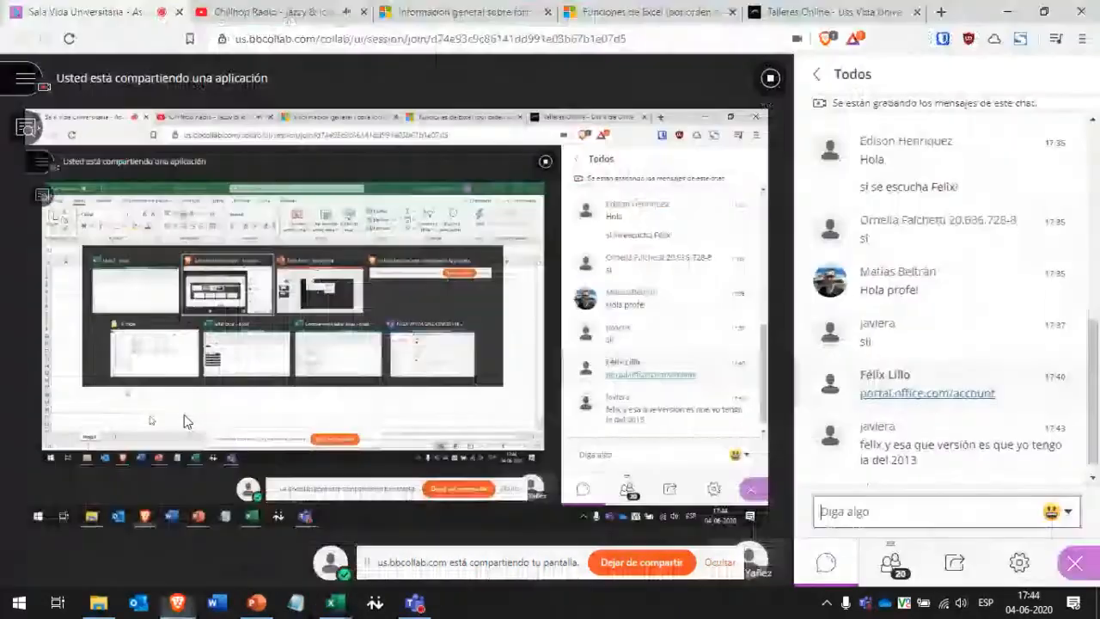
{"action": "key", "text": "alt+Tab"}
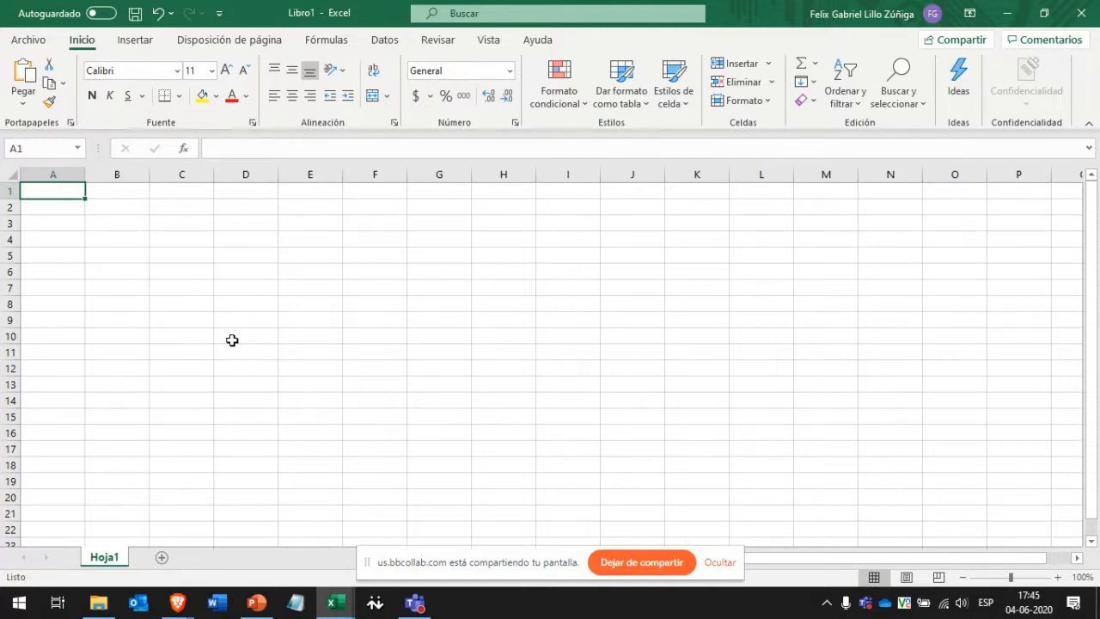
{"action": "left_click", "coordinate": [720, 564]}
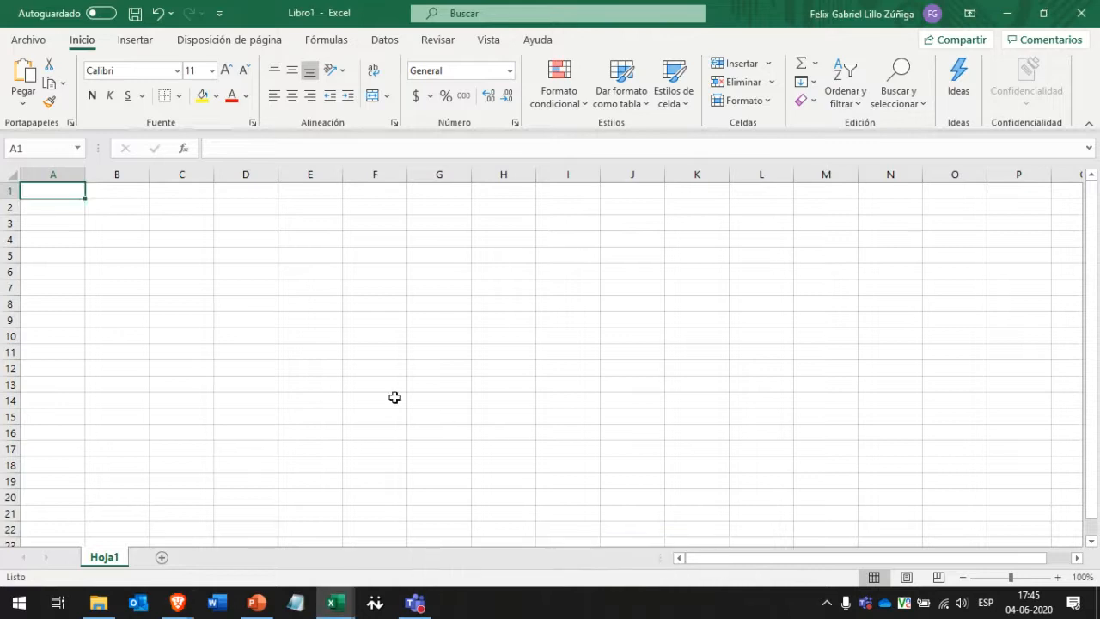
{"action": "type", "text": "Nombre"}
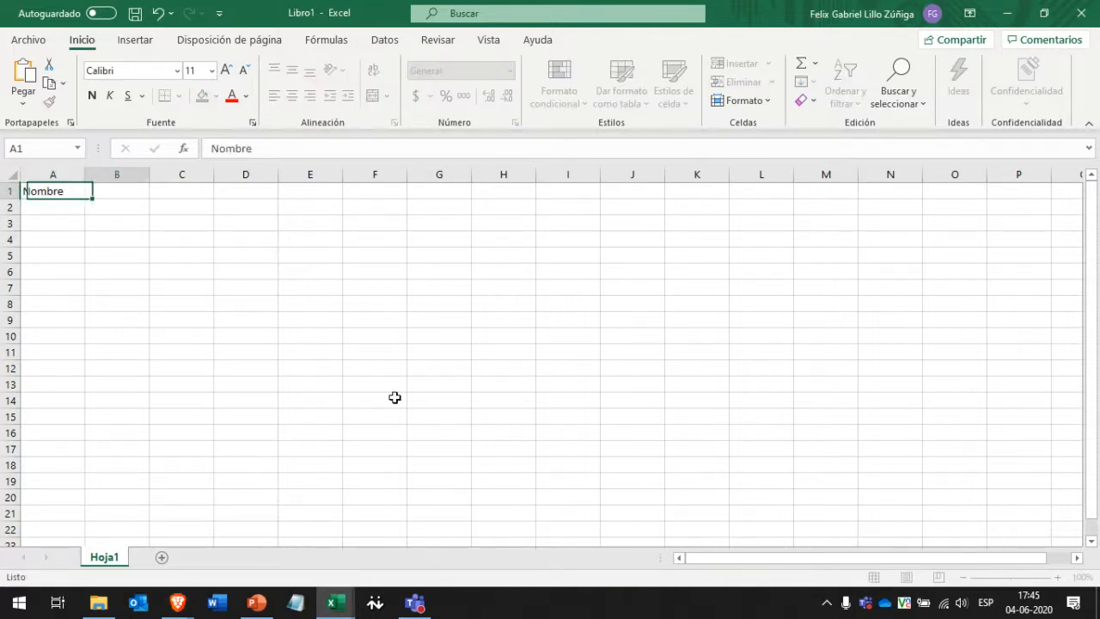
{"action": "key", "text": "Tab"}
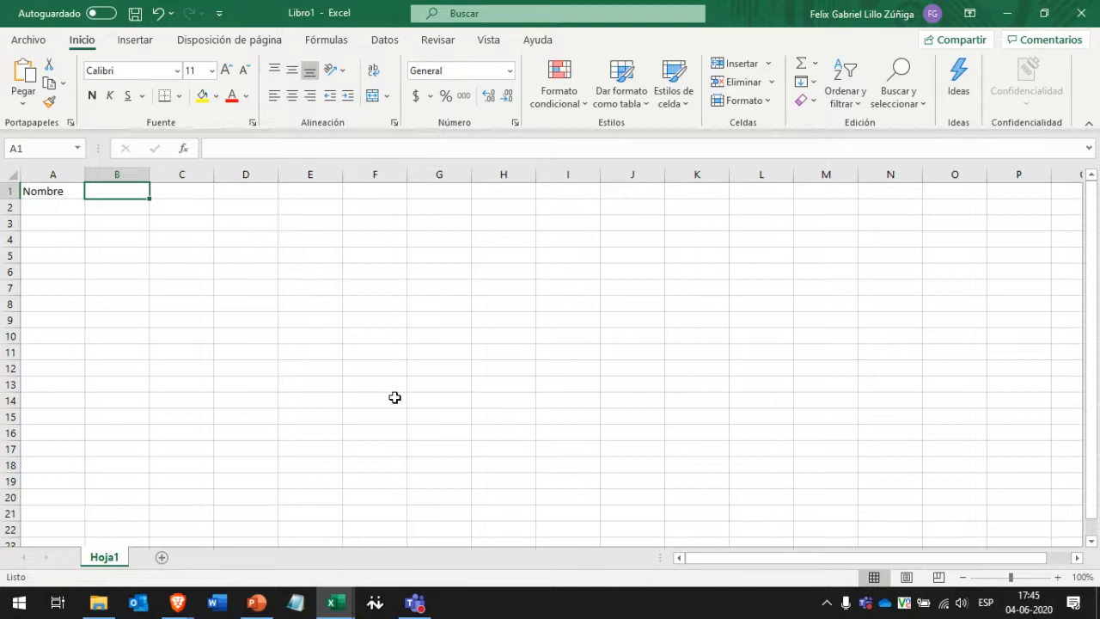
{"action": "type", "text": "Nota"}
{"action": "key", "text": "Tab"}
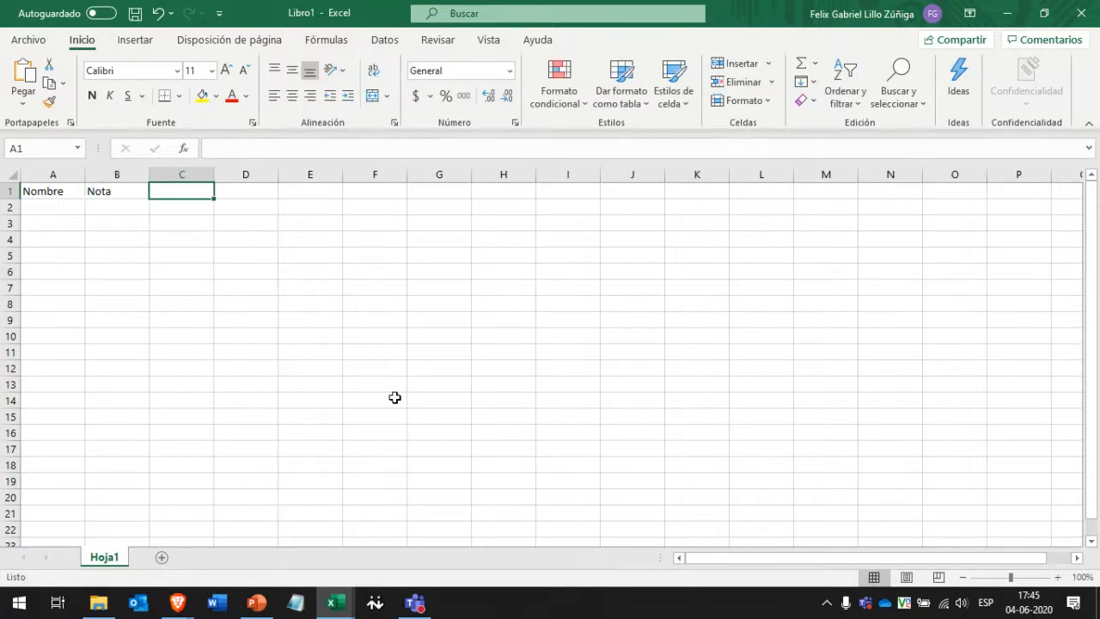
{"action": "type", "text": "Fecha"}
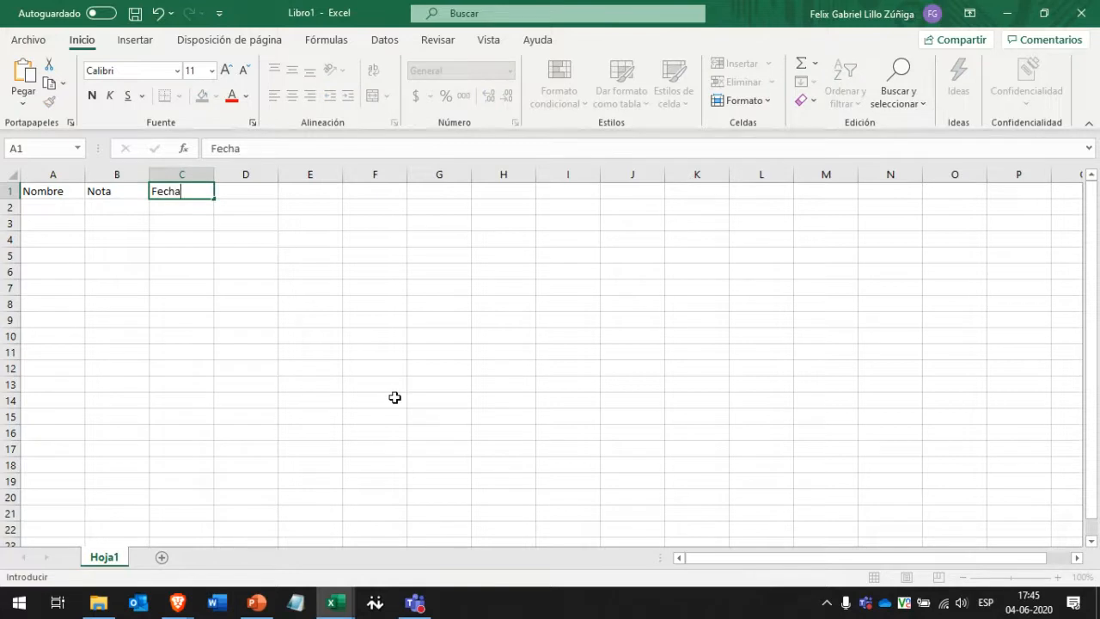
{"action": "key", "text": "Tab"}
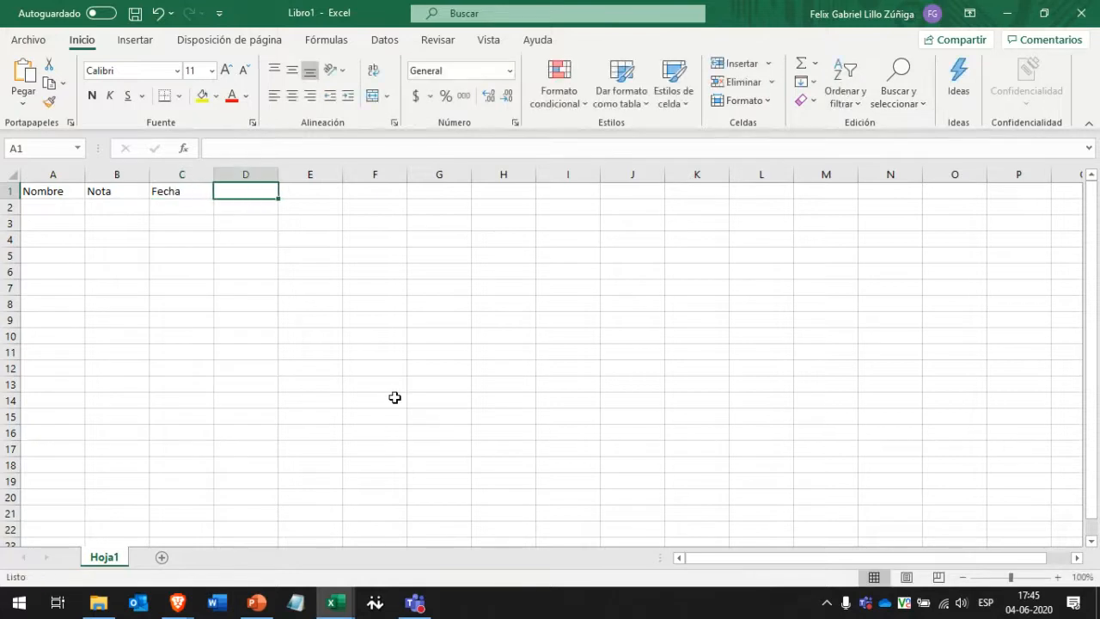
{"action": "type", "text": "Puntaje"}
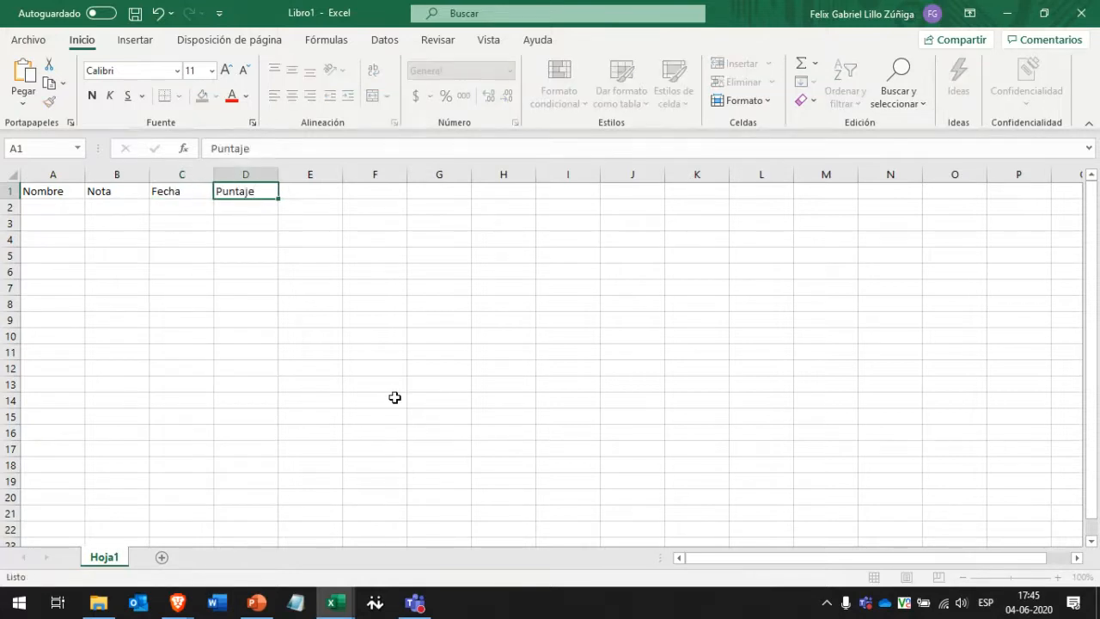
{"action": "key", "text": "Return"}
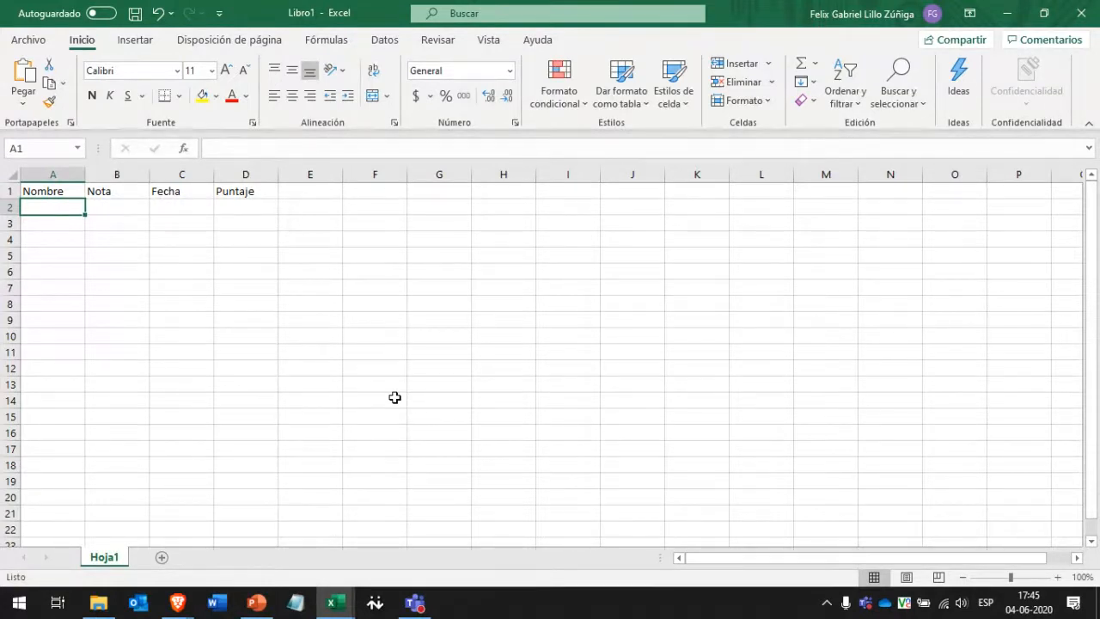
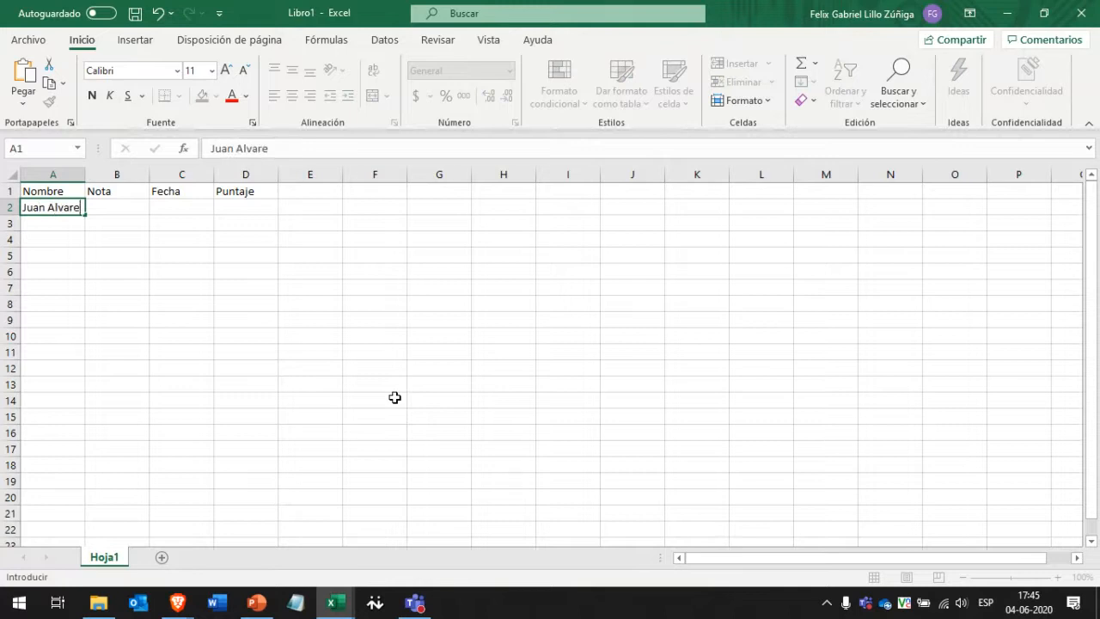
Type the four students' full names into A2:A5 under Nombre.
{"action": "key", "text": "Return"}
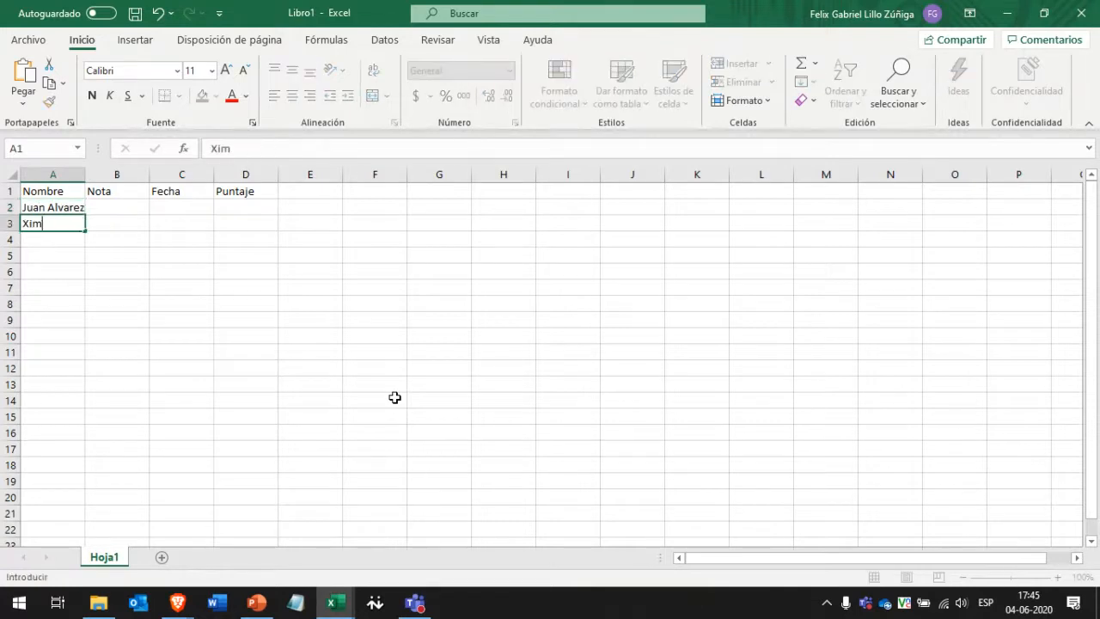
{"action": "key", "text": "Return"}
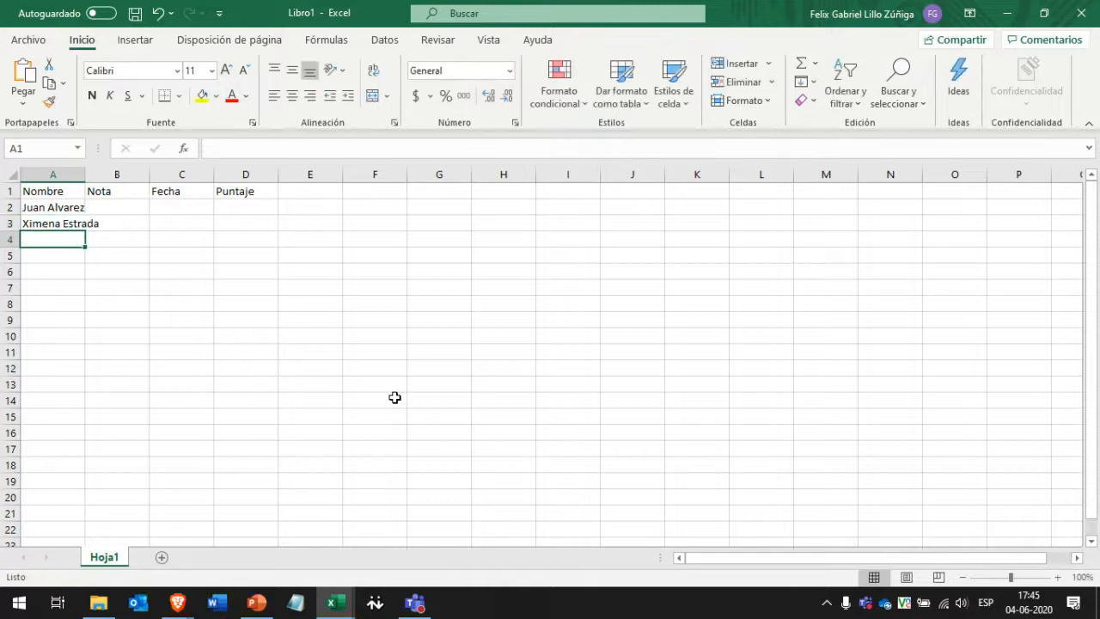
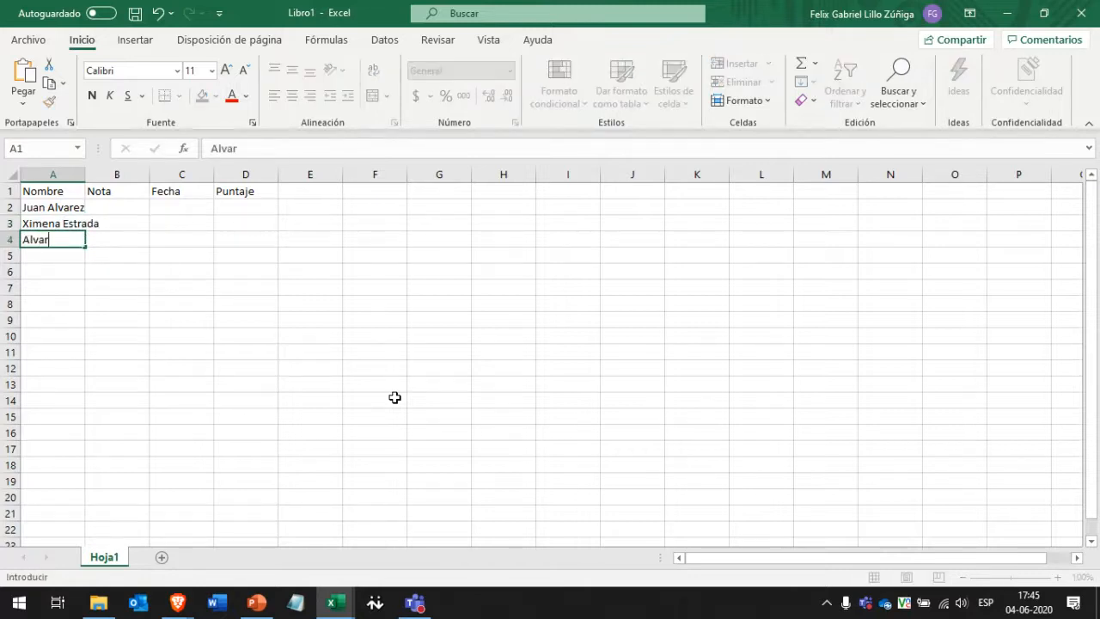
{"action": "key", "text": "Tab"}
{"action": "key", "text": "Return"}
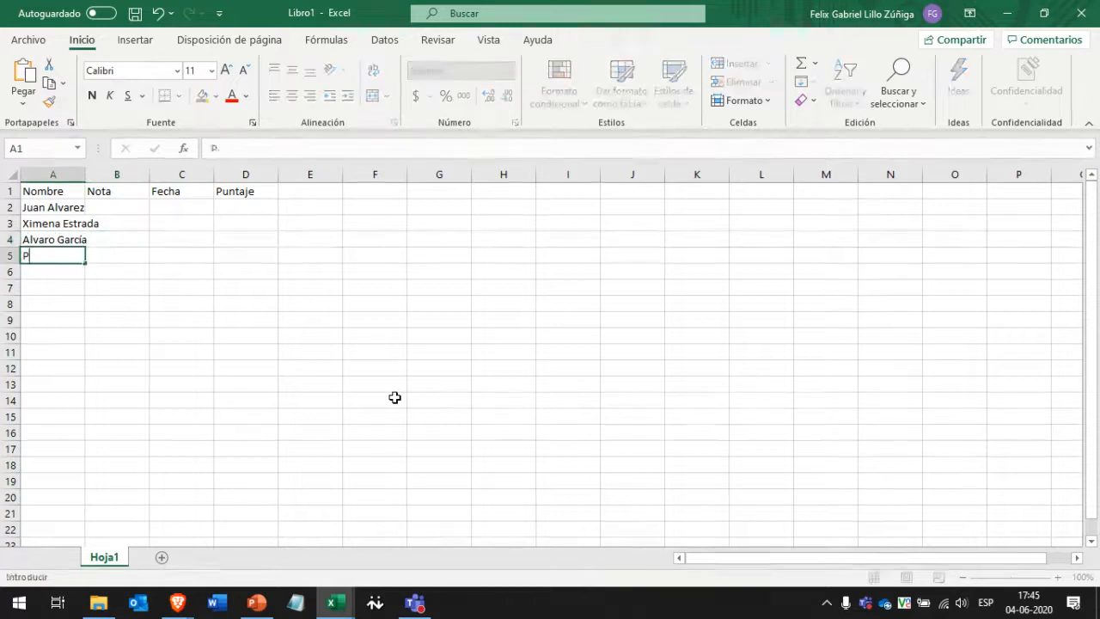
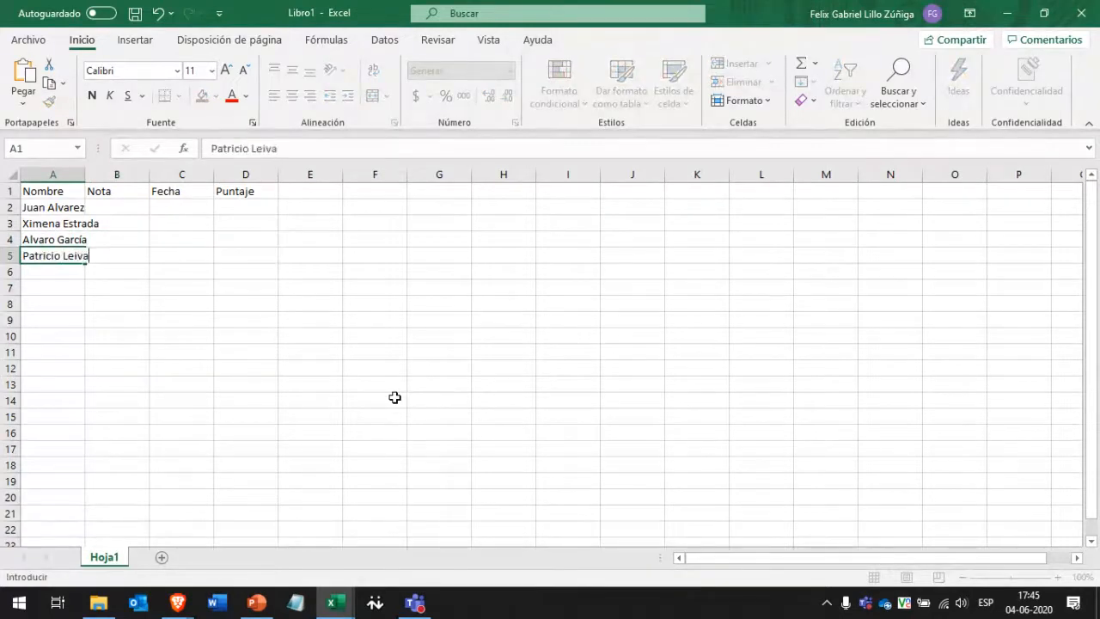
{"action": "key", "text": "Tab"}
{"action": "key", "text": "Up"}
{"action": "key", "text": "Up"}
{"action": "key", "text": "Up"}
{"action": "key", "text": "Up"}
{"action": "key", "text": "Down"}
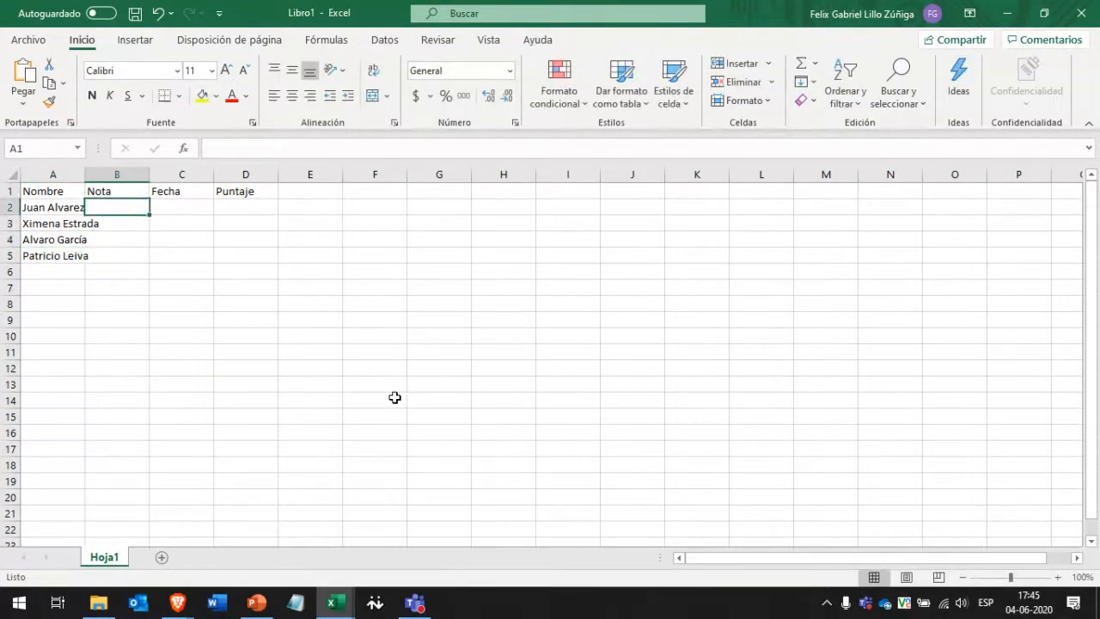
Enter the grade 5,3 in B2, correcting the decimal point to a comma.
{"action": "type", "text": "5.3"}
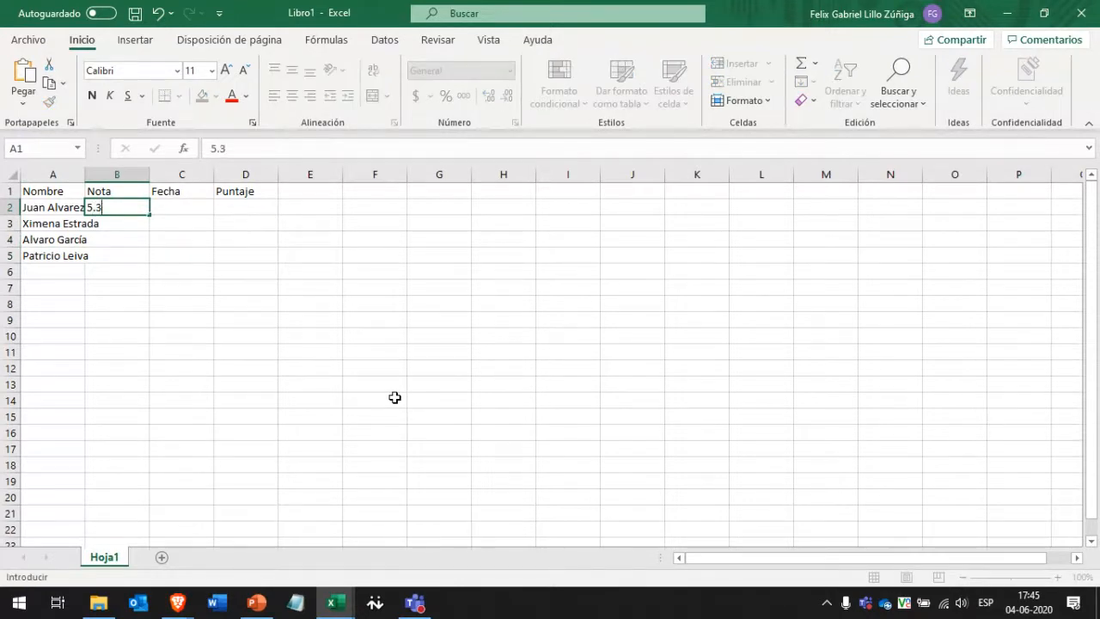
{"action": "key", "text": "Return"}
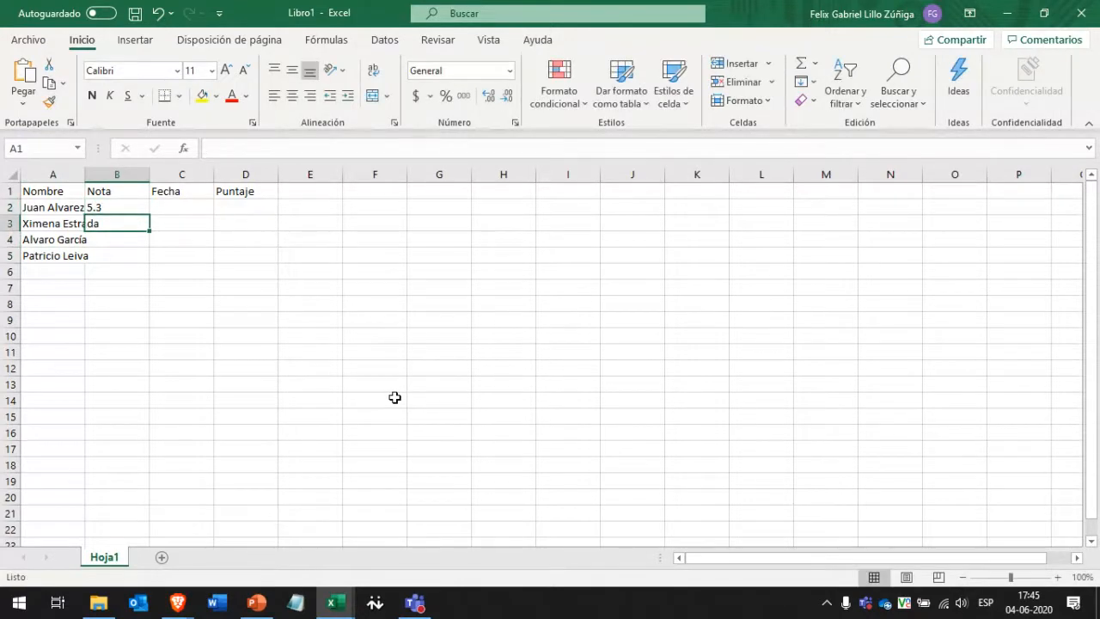
{"action": "key", "text": "Up"}
{"action": "key", "text": "F2"}
{"action": "key", "text": "Left"}
{"action": "key", "text": "BackSpace"}
{"action": "type", "text": ",3"}
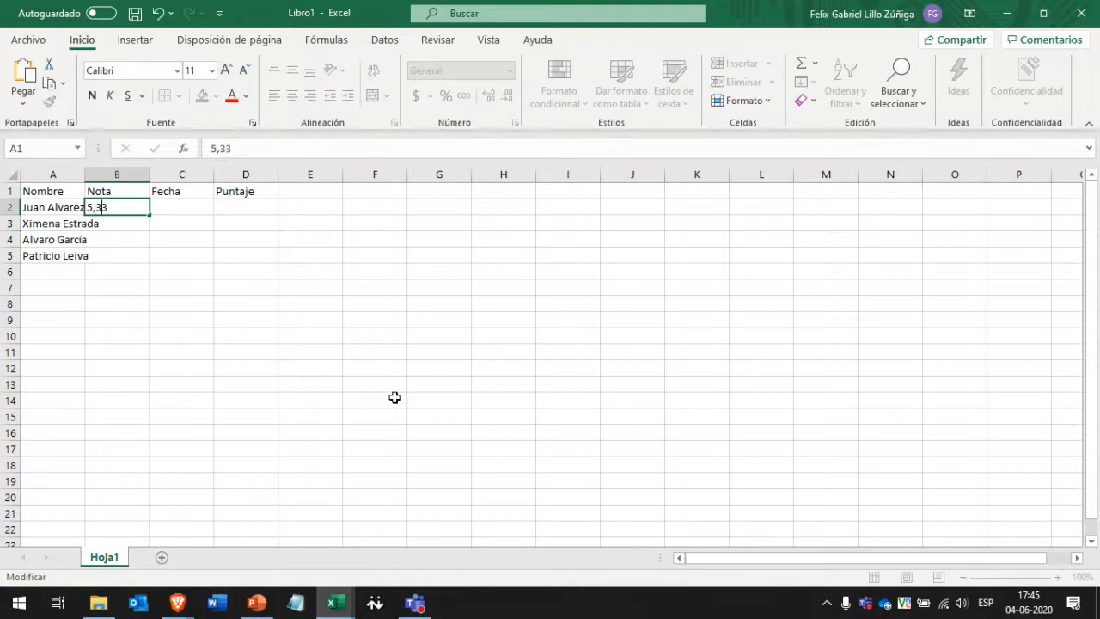
{"action": "key", "text": "Return"}
{"action": "key", "text": "Up"}
{"action": "key", "text": "F2"}
{"action": "key", "text": "Left"}
{"action": "key", "text": "Left"}
{"action": "key", "text": "BackSpace"}
{"action": "key", "text": "Delete"}
{"action": "type", "text": ","}
{"action": "key", "text": "Return"}
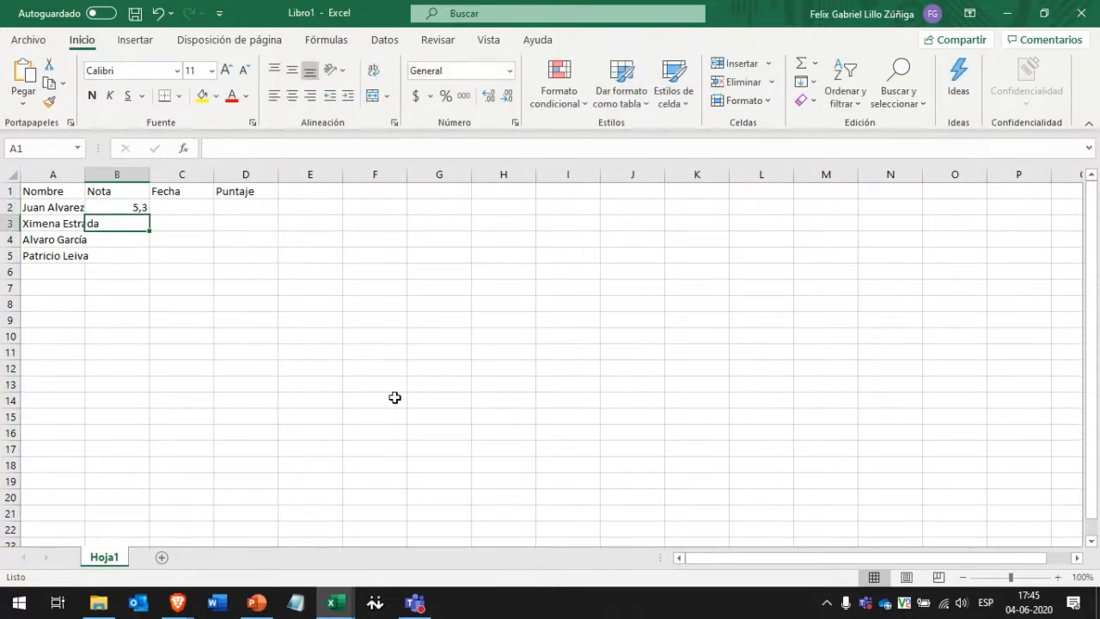
Enter the grades 3,6, 6,3 and 4,5 in B3:B5.
{"action": "type", "text": "3,6"}
{"action": "key", "text": "Return"}
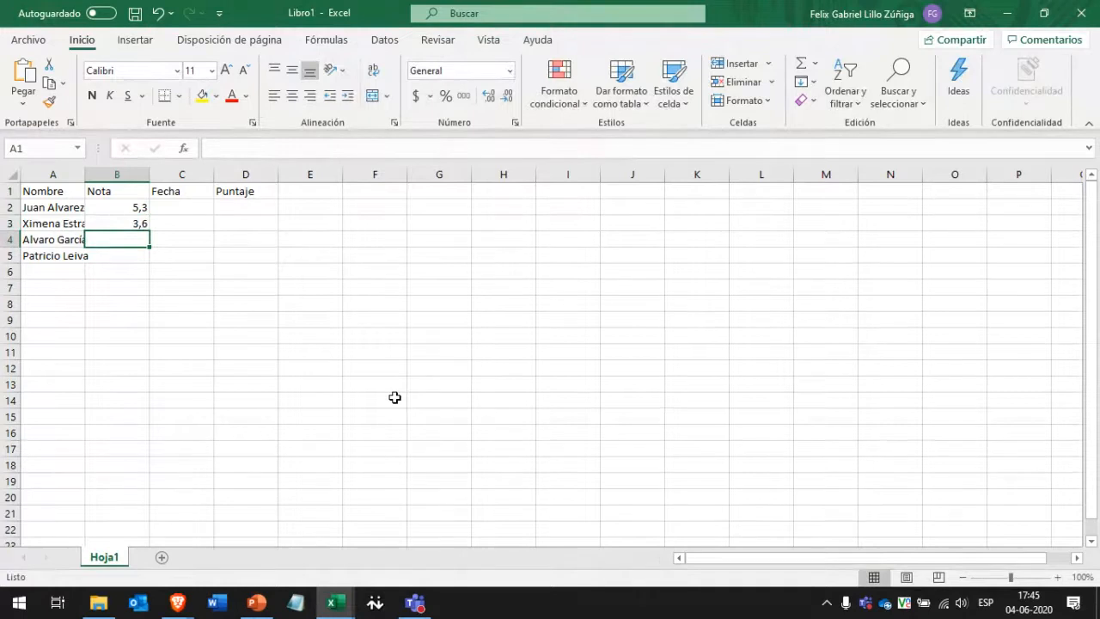
{"action": "type", "text": "7"}
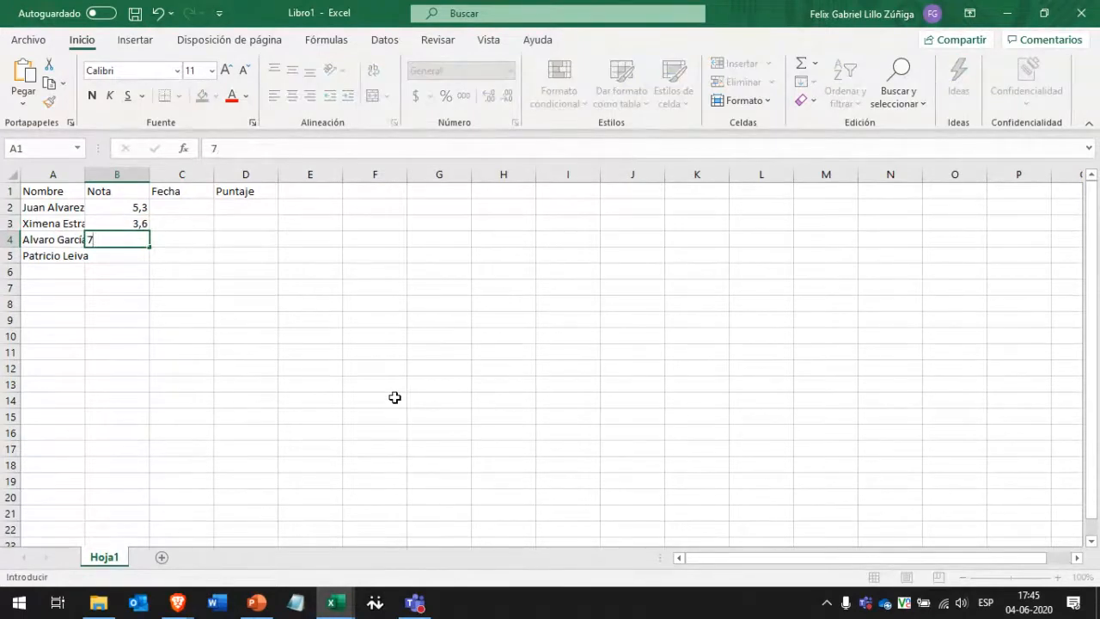
{"action": "key", "text": "BackSpace"}
{"action": "type", "text": "6,3"}
{"action": "key", "text": "Return"}
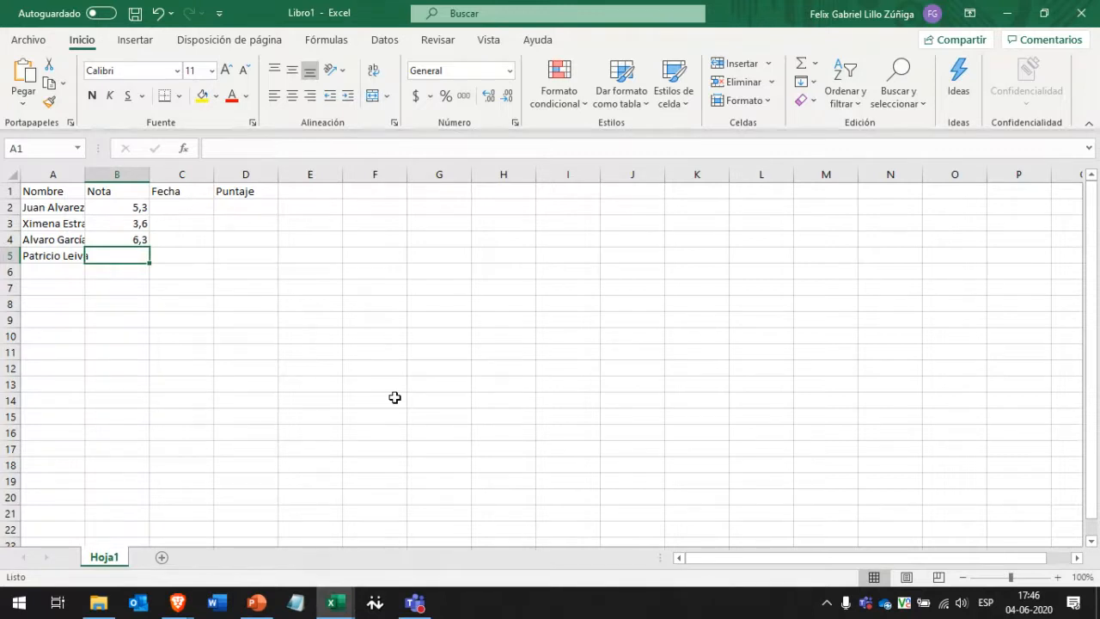
{"action": "type", "text": "4,5"}
{"action": "key", "text": "Right"}
{"action": "key", "text": "Right"}
{"action": "key", "text": "Up"}
{"action": "key", "text": "Up"}
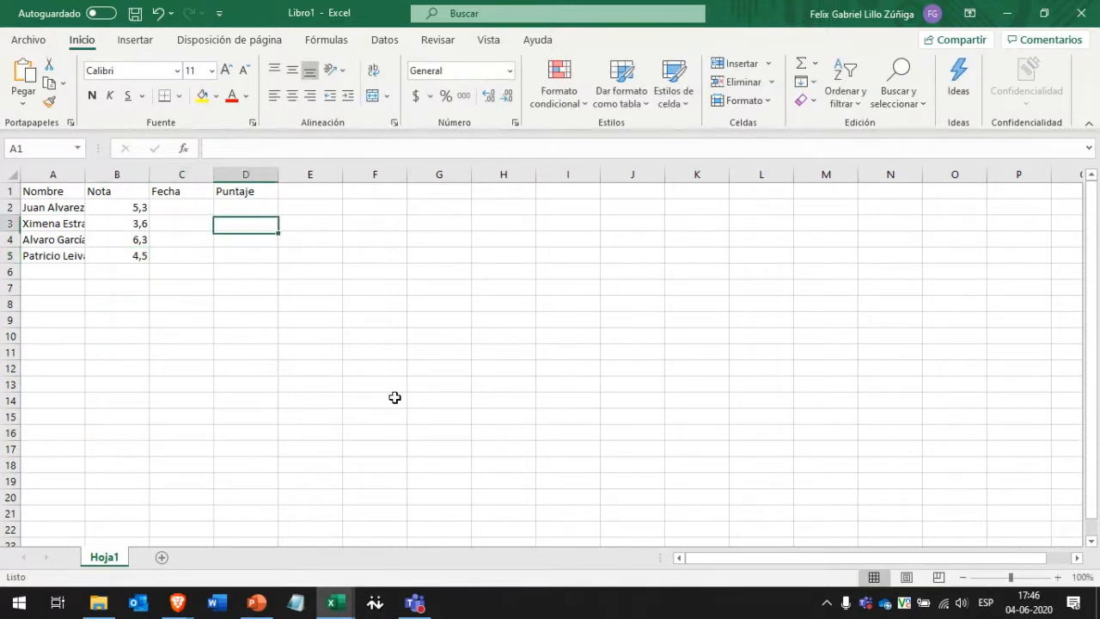
{"action": "key", "text": "Up"}
{"action": "key", "text": "Left"}
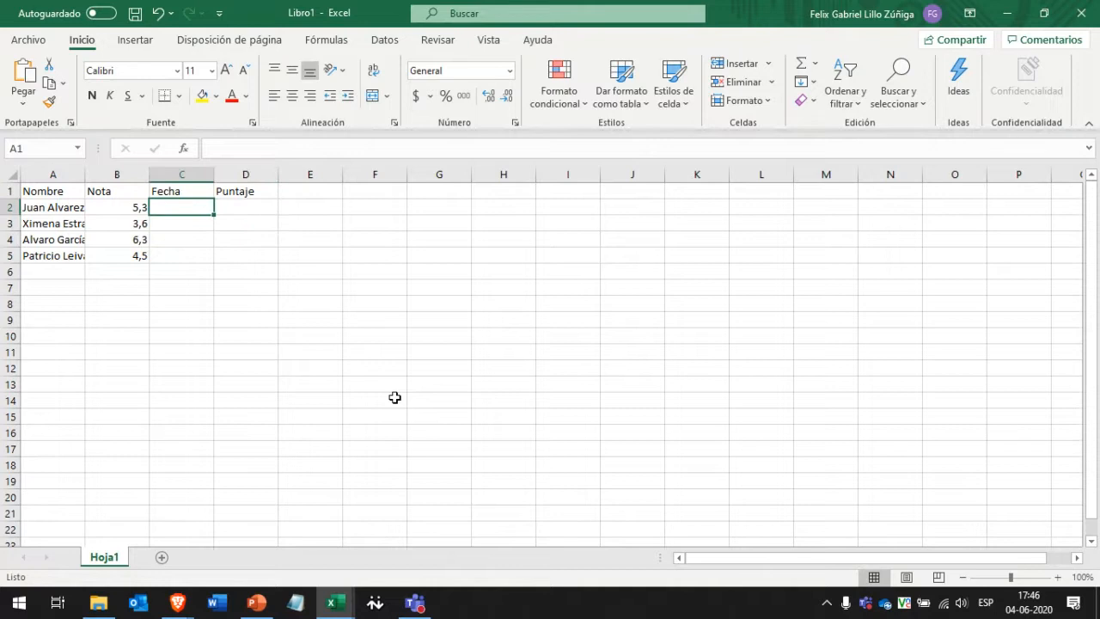
Enter the dates 04-06-2019, 06-02-2019, 07-09-2020 and 05-04-2018 in C2:C5.
{"action": "type", "text": "4"}
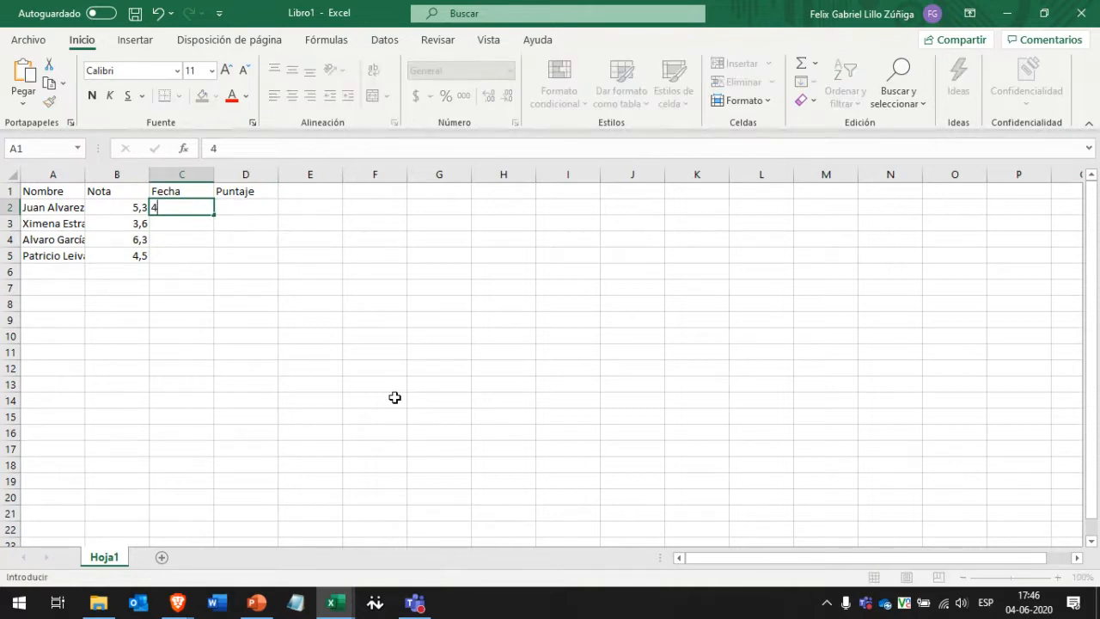
{"action": "type", "text": "-06-2019"}
{"action": "key", "text": "Return"}
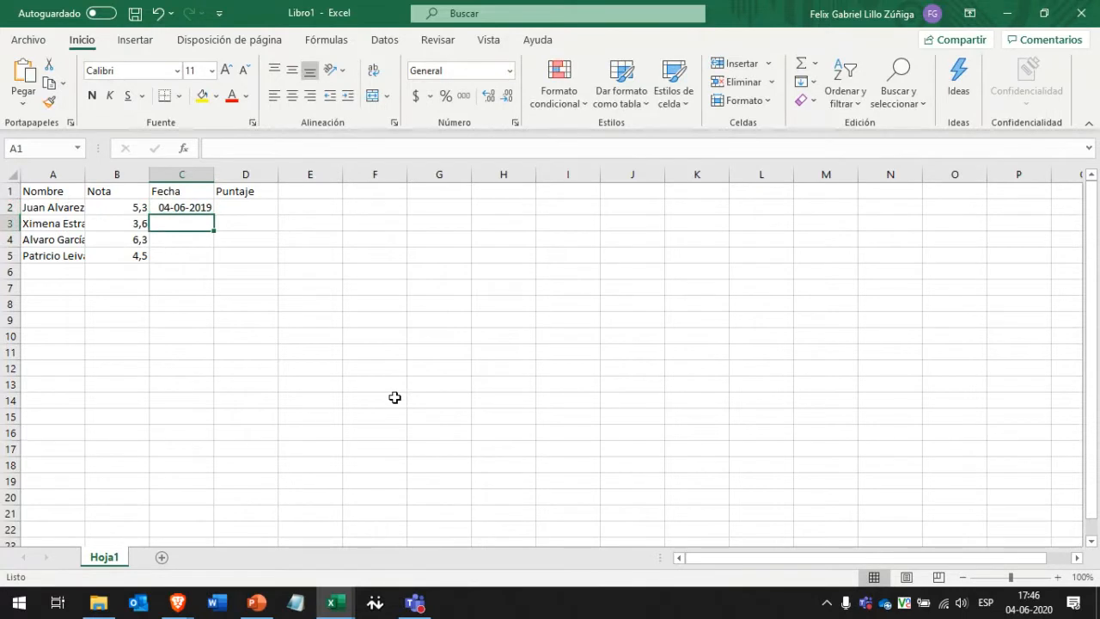
{"action": "type", "text": "6-"}
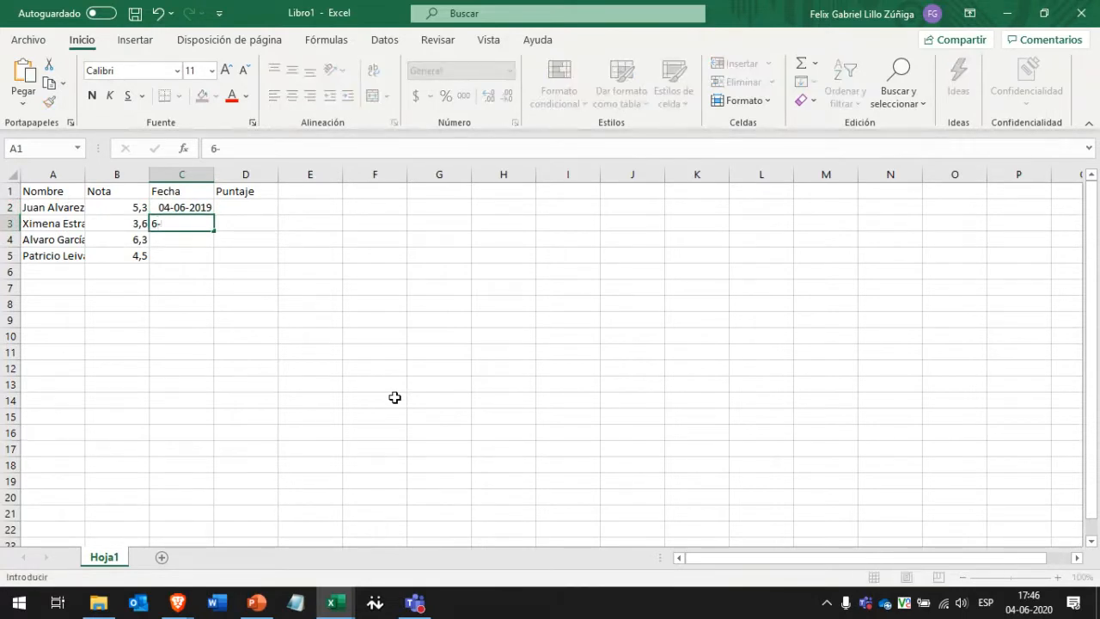
{"action": "type", "text": "02-"}
{"action": "type", "text": "2019"}
{"action": "key", "text": "Return"}
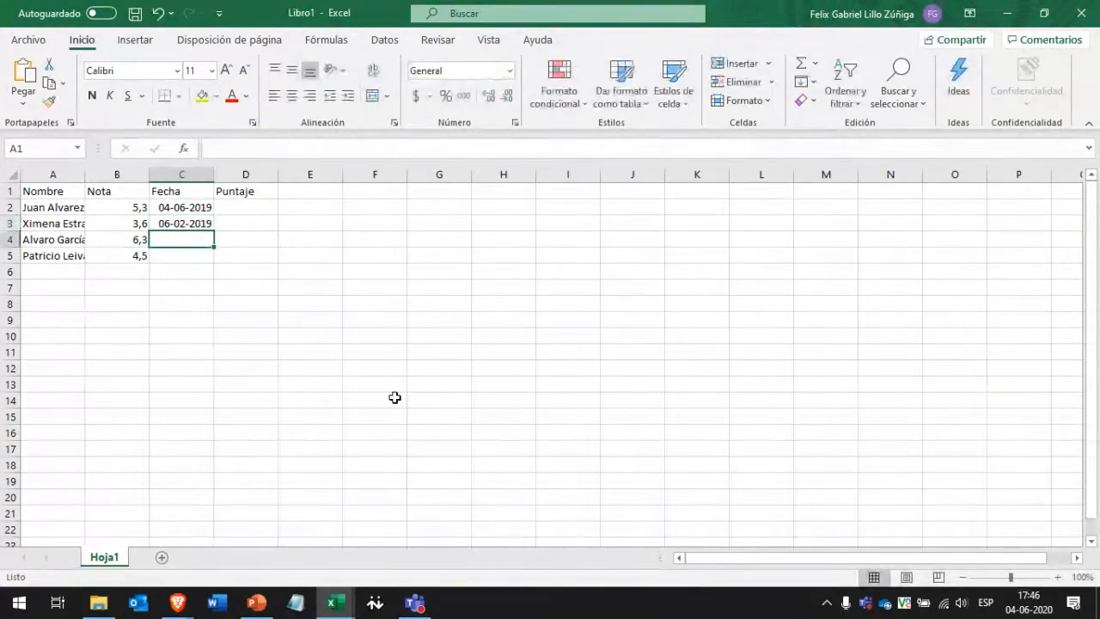
{"action": "type", "text": "7-09"}
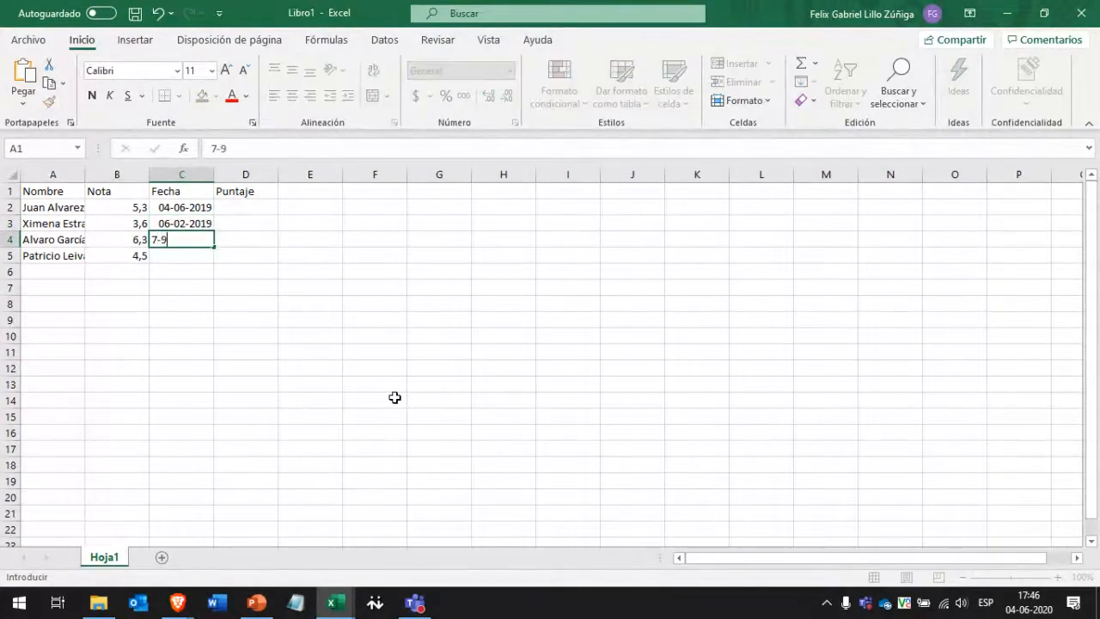
{"action": "type", "text": "-"}
{"action": "type", "text": "2020"}
{"action": "key", "text": "Return"}
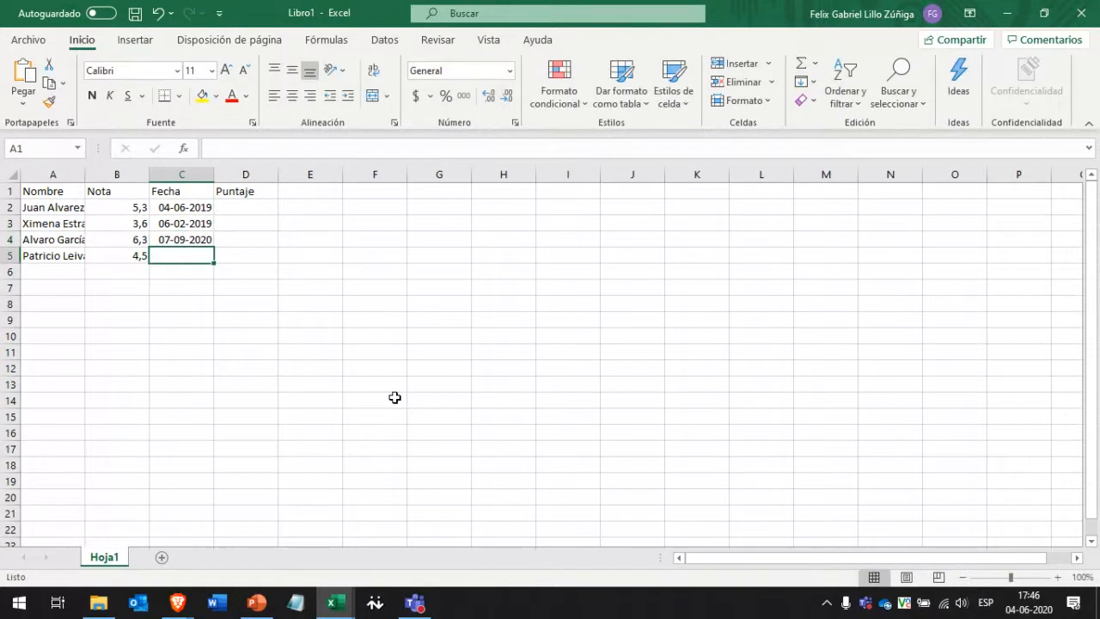
{"action": "type", "text": "5-4-"}
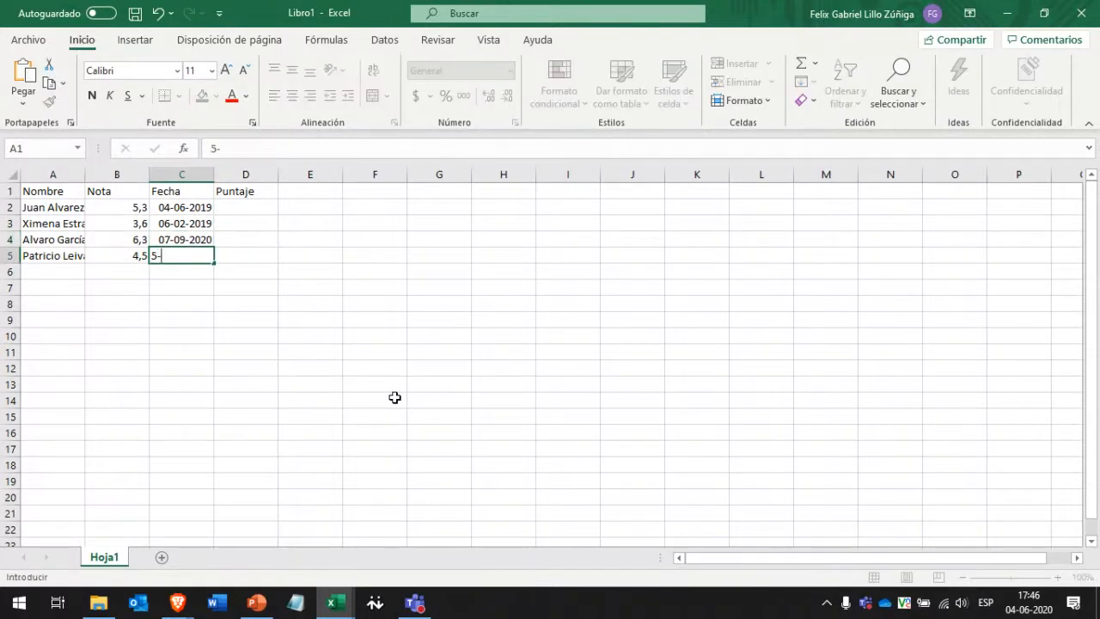
{"action": "type", "text": "2012"}
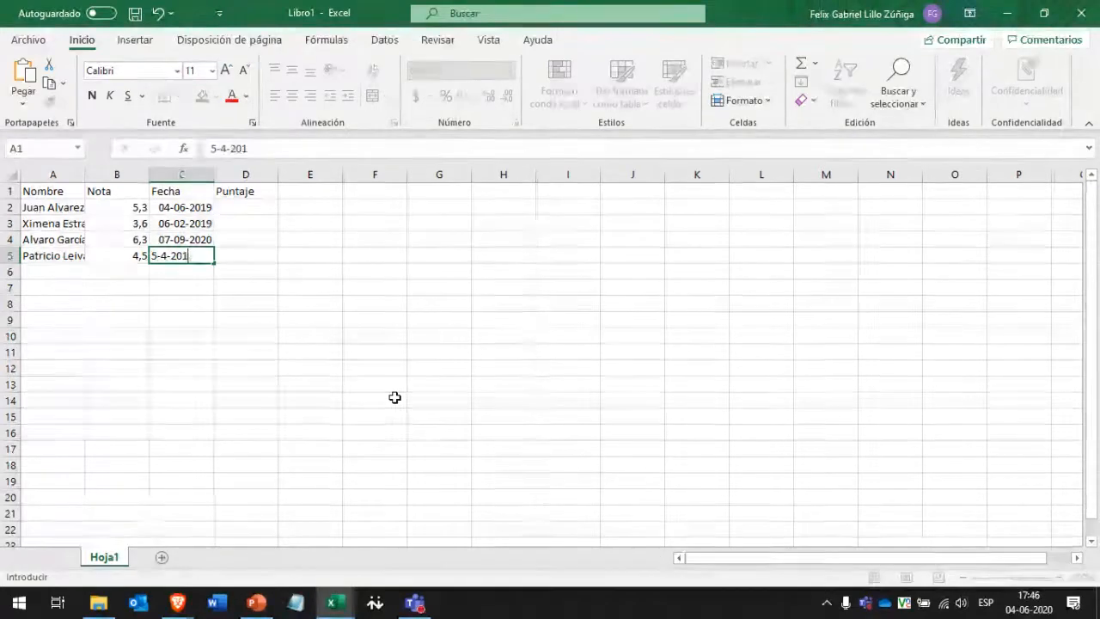
{"action": "type", "text": "8"}
{"action": "key", "text": "Tab"}
{"action": "key", "text": "Up"}
{"action": "key", "text": "Up"}
{"action": "key", "text": "Up"}
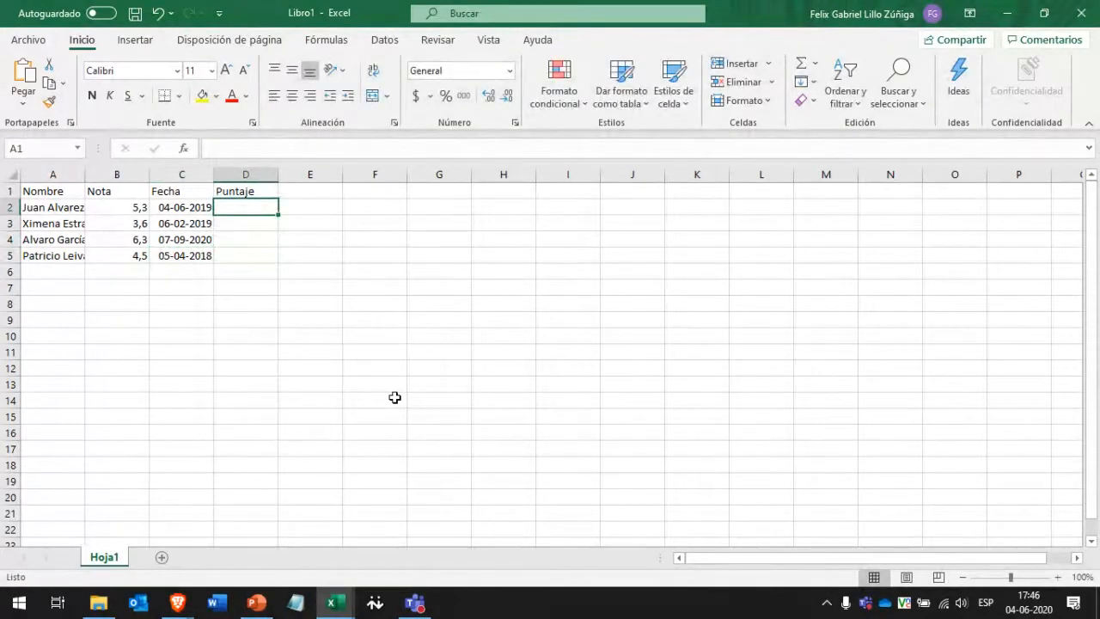
Enter the scores 53, 62, 79 and 27 in D2:D5.
{"action": "type", "text": "534"}
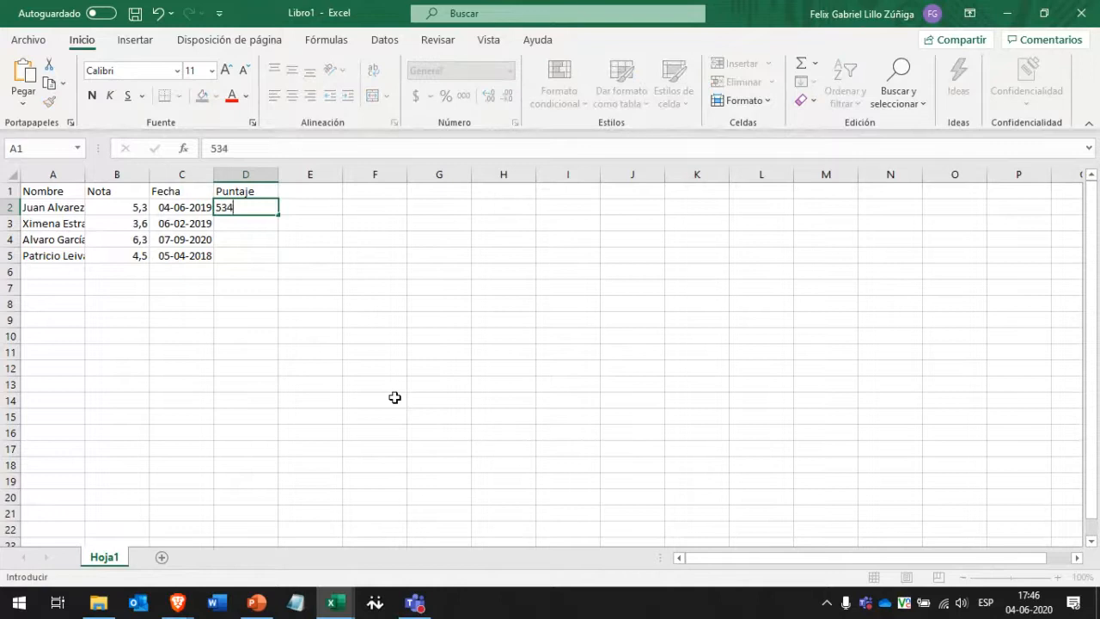
{"action": "key", "text": "BackSpace"}
{"action": "key", "text": "Return"}
{"action": "type", "text": "62"}
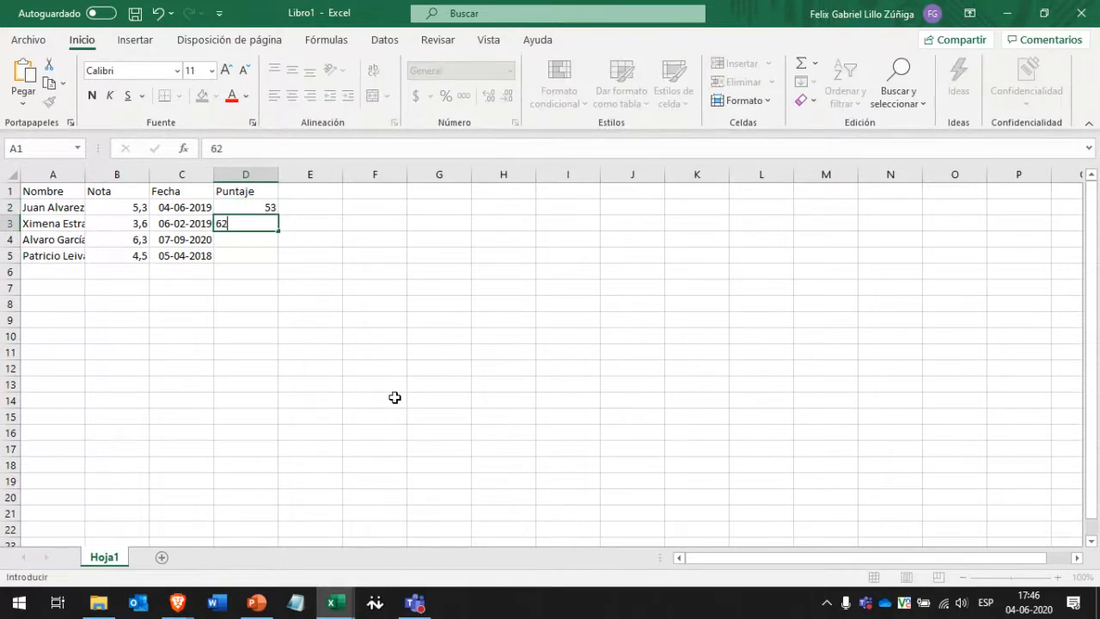
{"action": "key", "text": "Return"}
{"action": "type", "text": "79"}
{"action": "key", "text": "Return"}
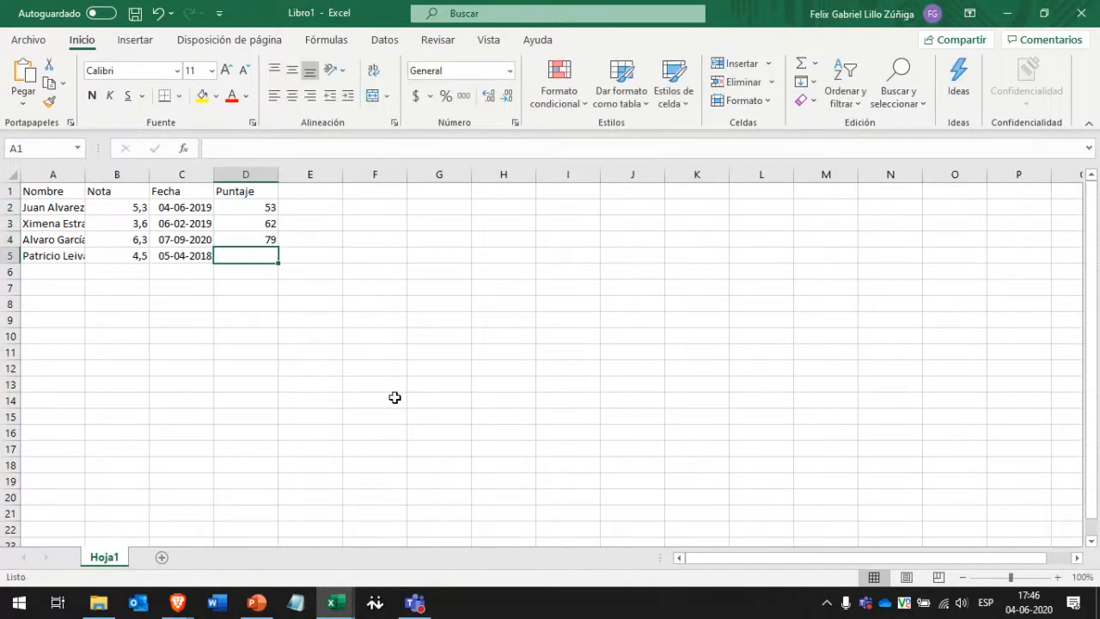
{"action": "type", "text": "27"}
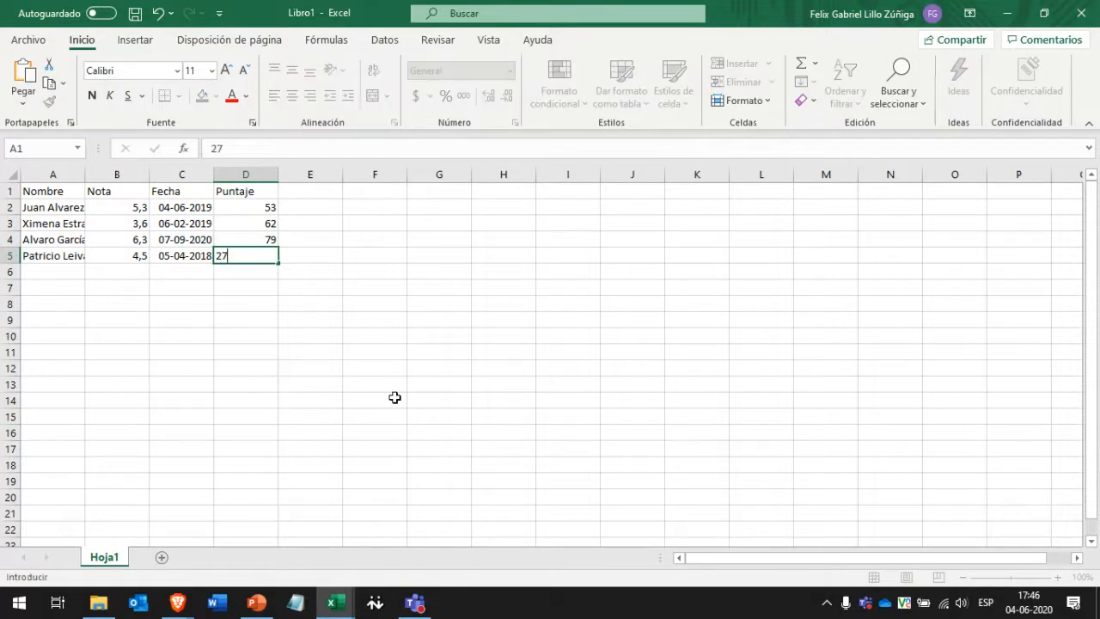
{"action": "key", "text": "Return"}
{"action": "left_click", "coordinate": [395, 397]}
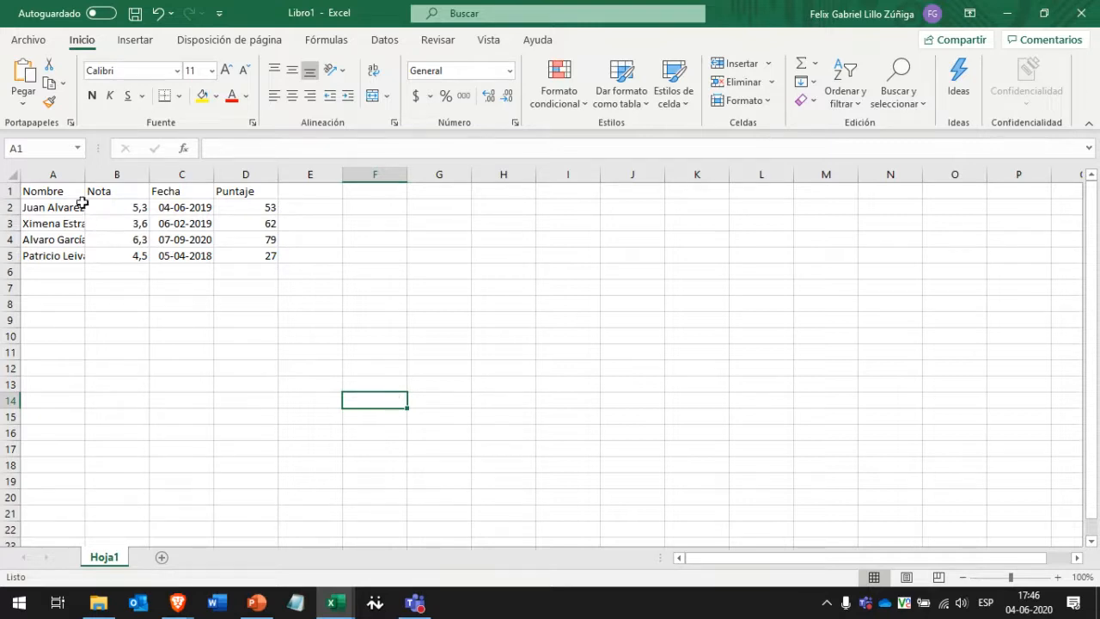
{"action": "left_click", "coordinate": [53, 175]}
{"action": "left_click", "coordinate": [179, 175]}
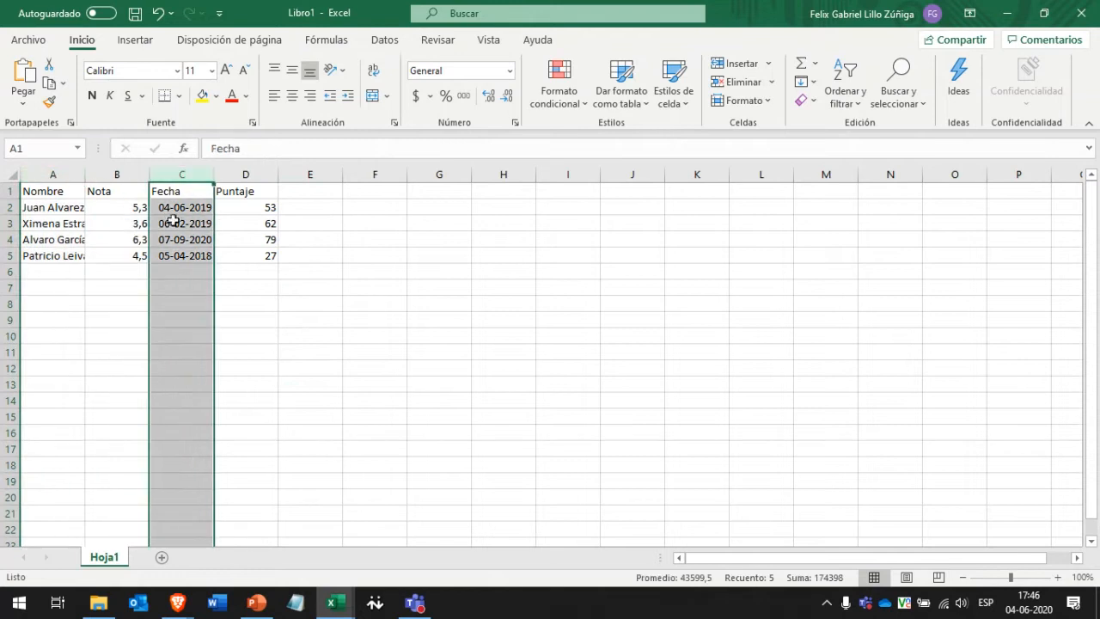
{"action": "left_click", "coordinate": [10, 224]}
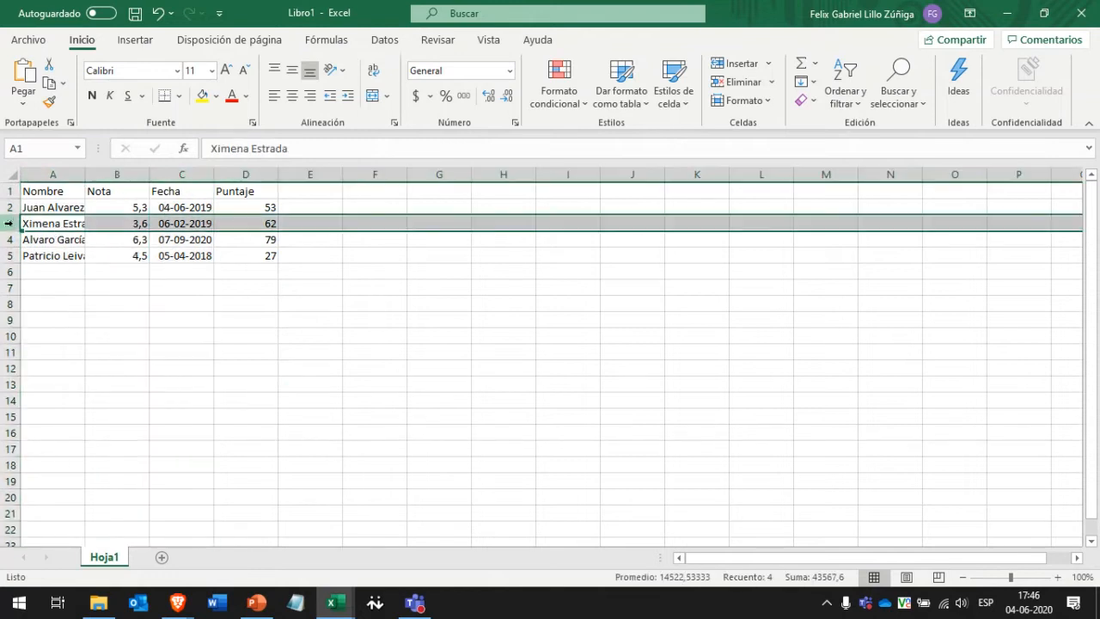
{"action": "left_click", "coordinate": [216, 258]}
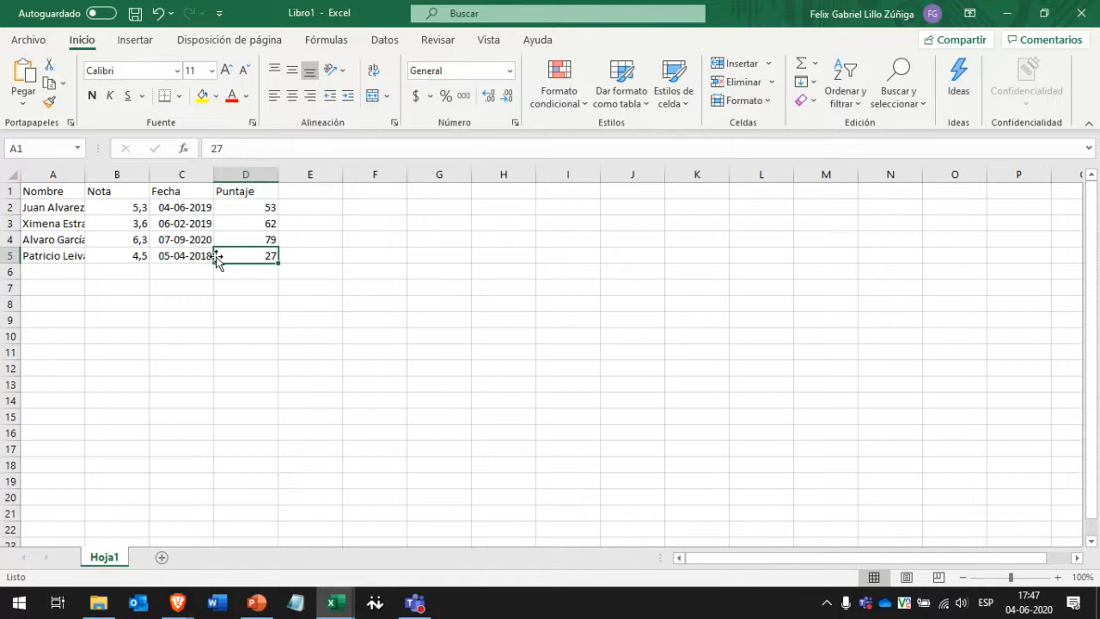
{"action": "key", "text": "Left"}
{"action": "key", "text": "Down"}
{"action": "key", "text": "Down"}
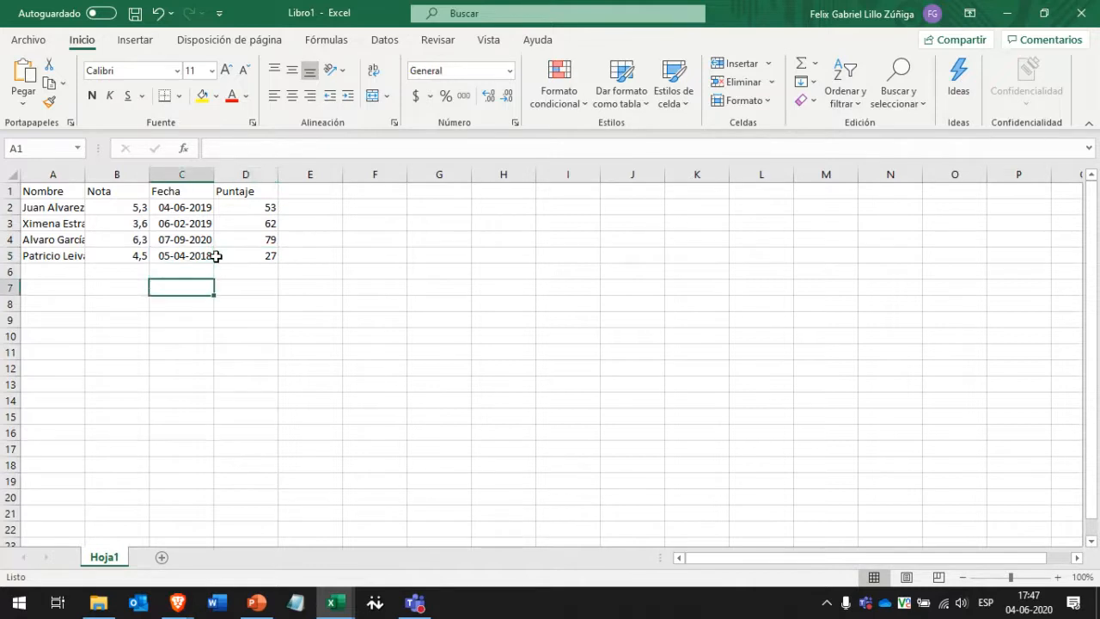
{"action": "key", "text": "Up"}
{"action": "key", "text": "Left"}
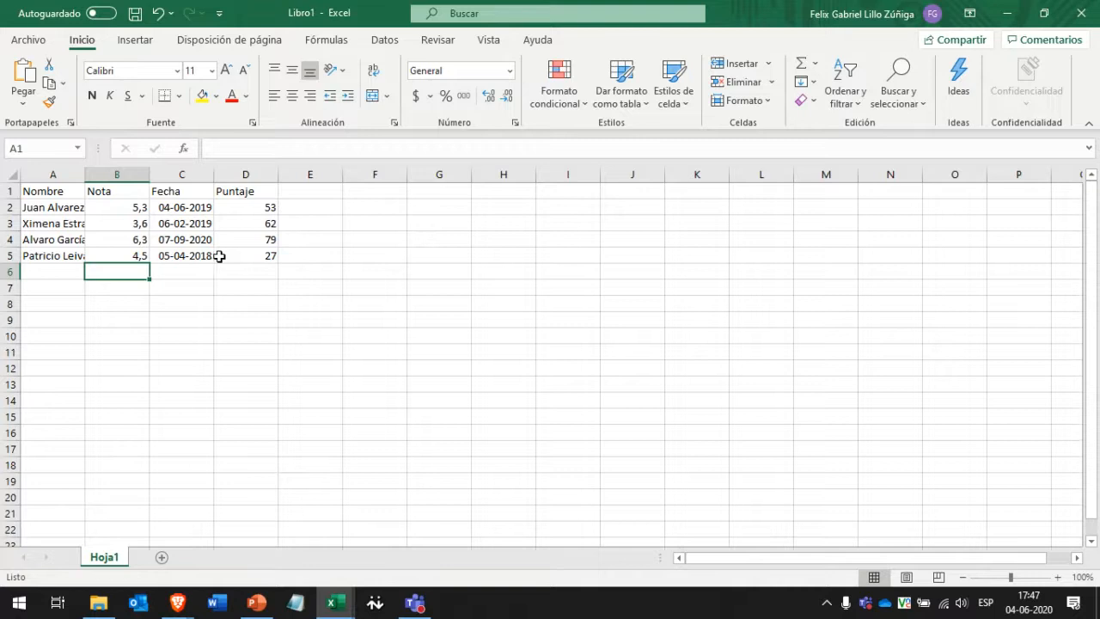
{"action": "left_click", "coordinate": [163, 236]}
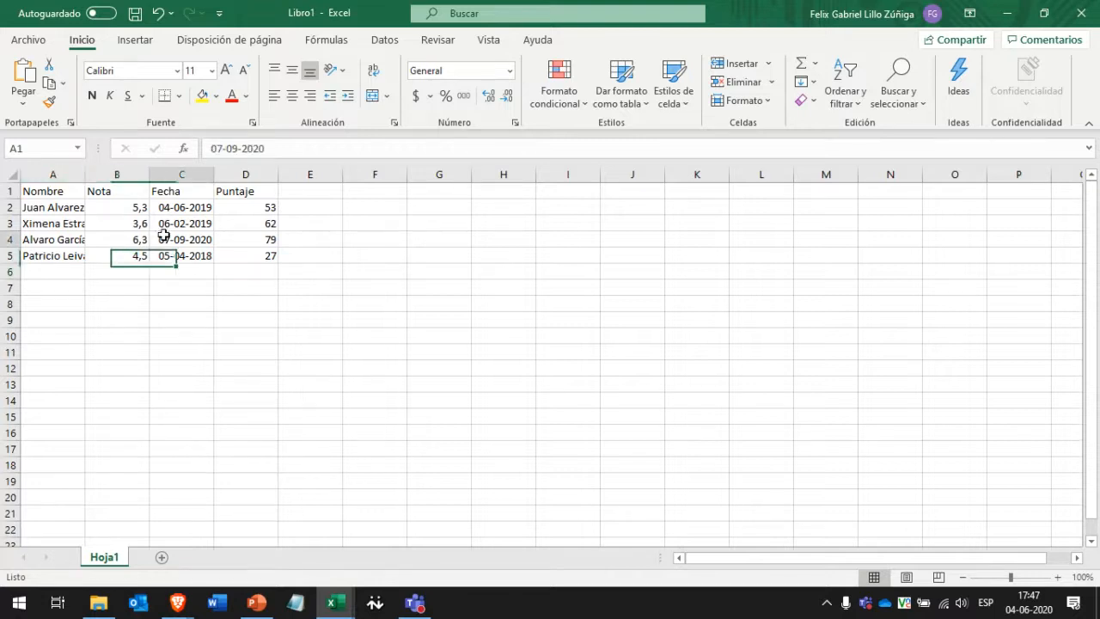
{"action": "left_click", "coordinate": [66, 196]}
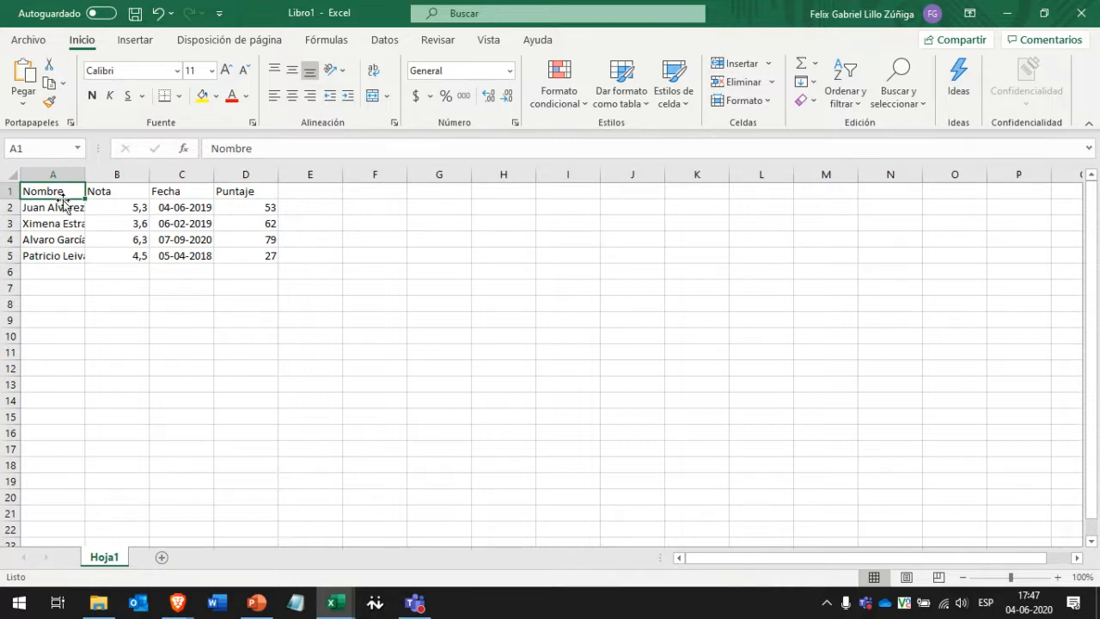
{"action": "left_click", "coordinate": [62, 255]}
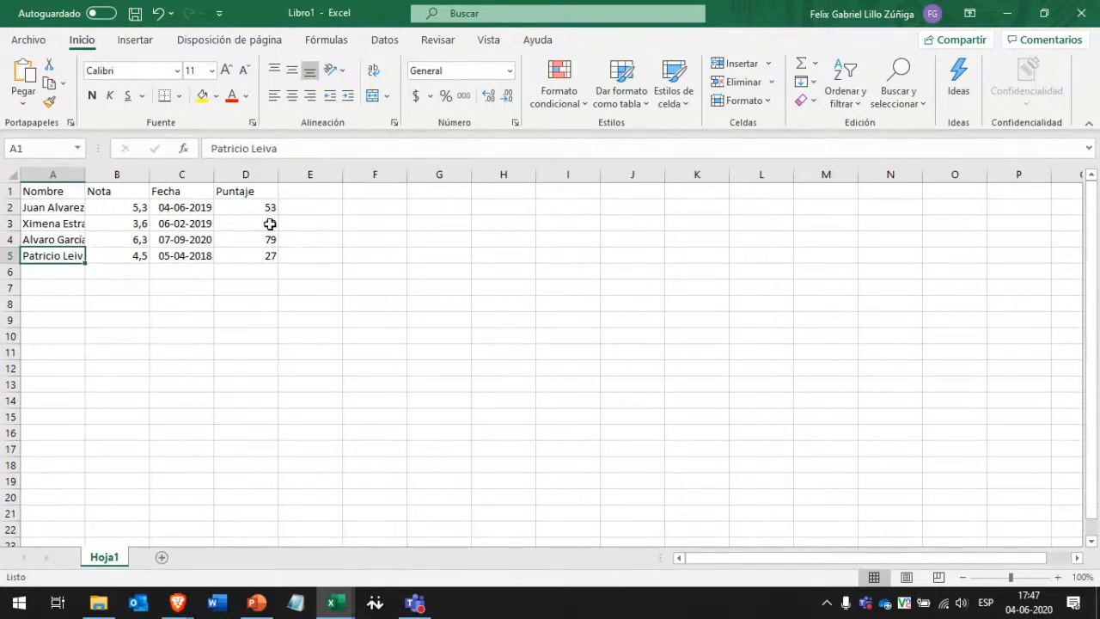
Widen column A, then select the whole sheet and AutoFit all column widths.
{"action": "mouse_move", "coordinate": [86, 175]}
{"action": "left_mouse_down"}
{"action": "mouse_move", "coordinate": [168, 170]}
{"action": "mouse_move", "coordinate": [105, 172]}
{"action": "left_mouse_up"}
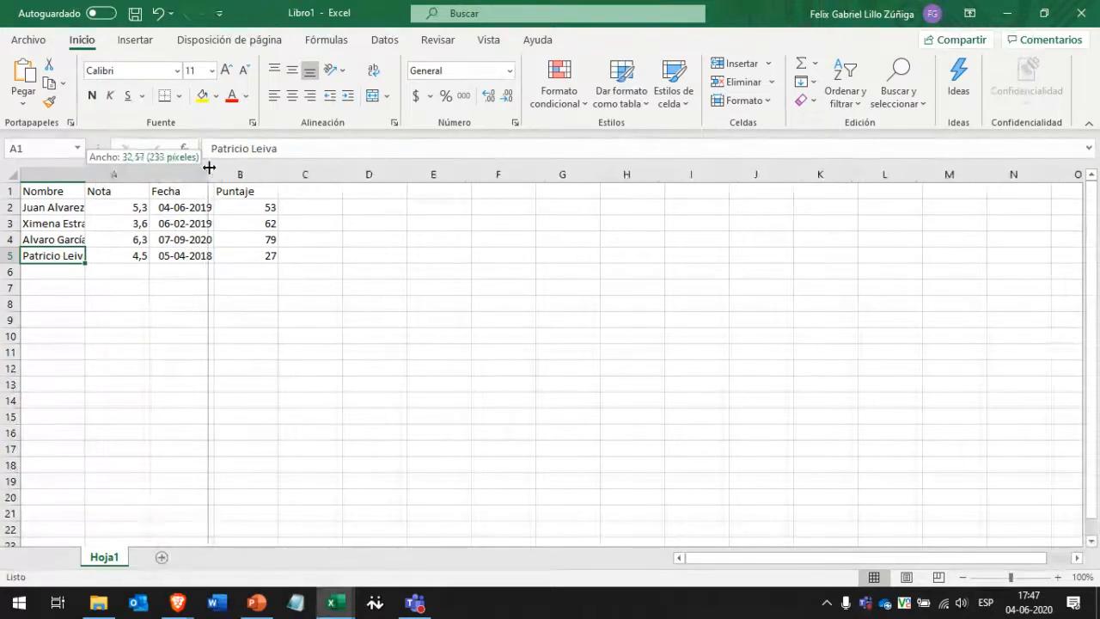
{"action": "left_click", "coordinate": [69, 226]}
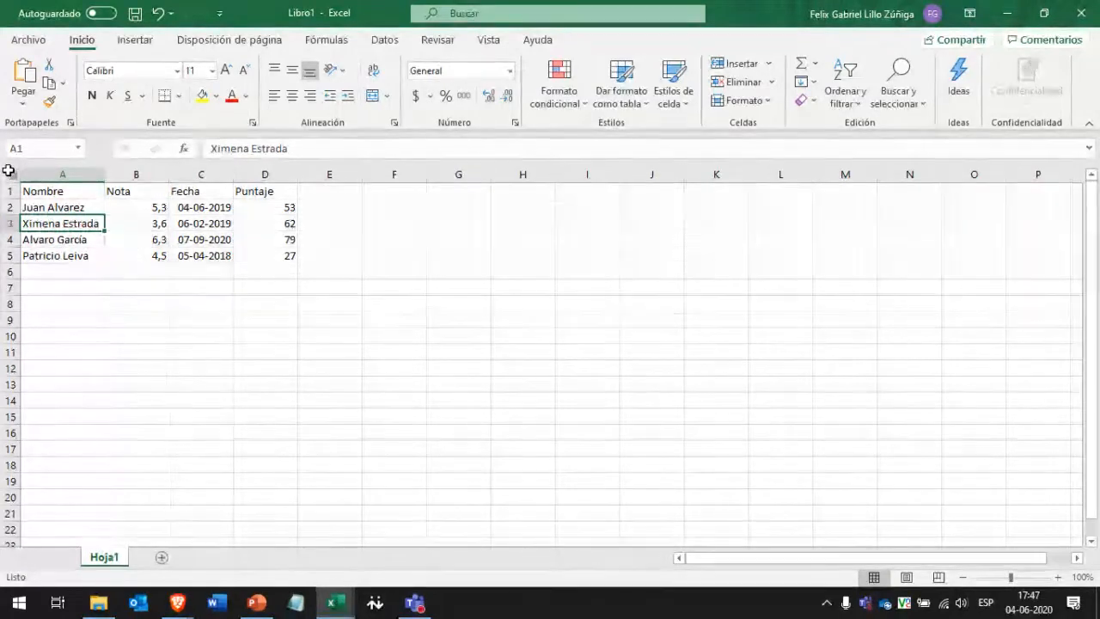
{"action": "left_click", "coordinate": [12, 174]}
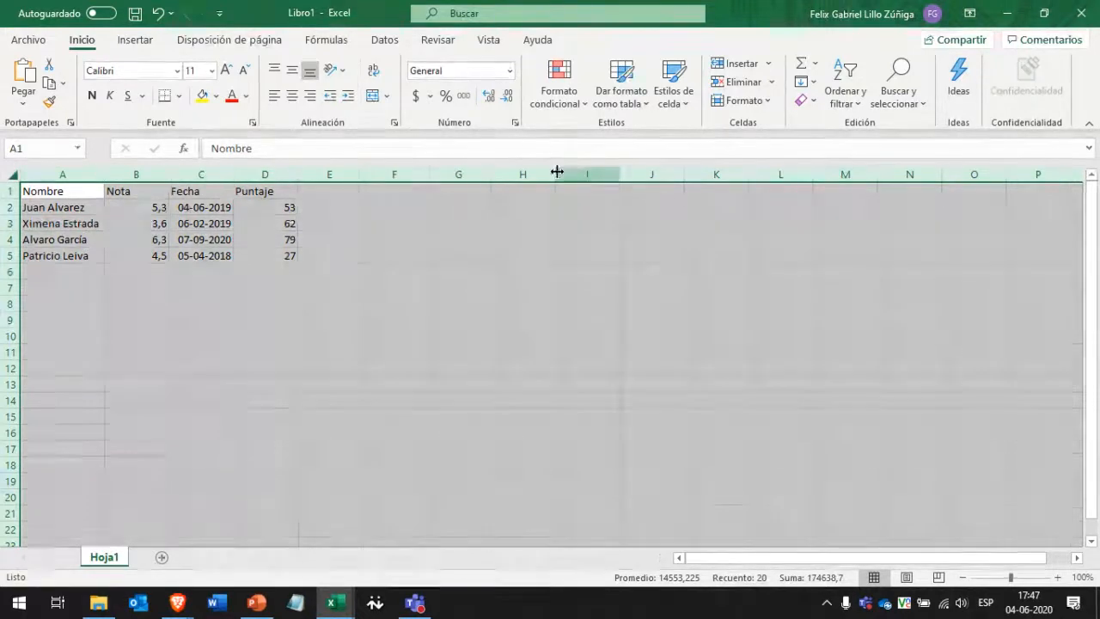
{"action": "double_click", "coordinate": [494, 174]}
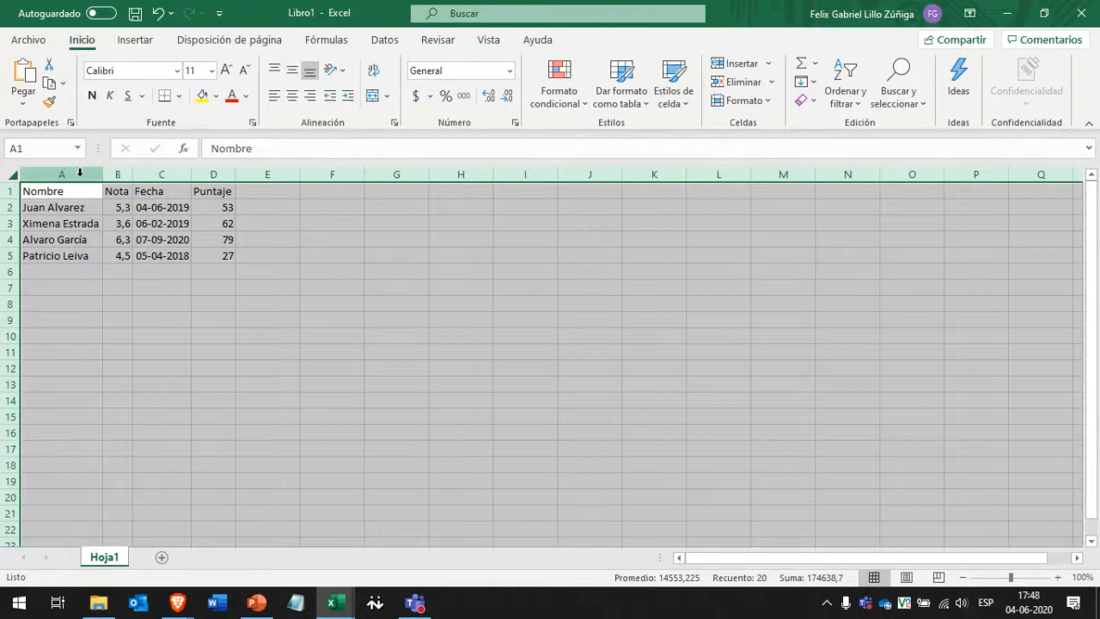
{"action": "left_click", "coordinate": [68, 226]}
{"action": "left_click_drag", "start_coordinate": [11, 215], "coordinate": [24, 307]}
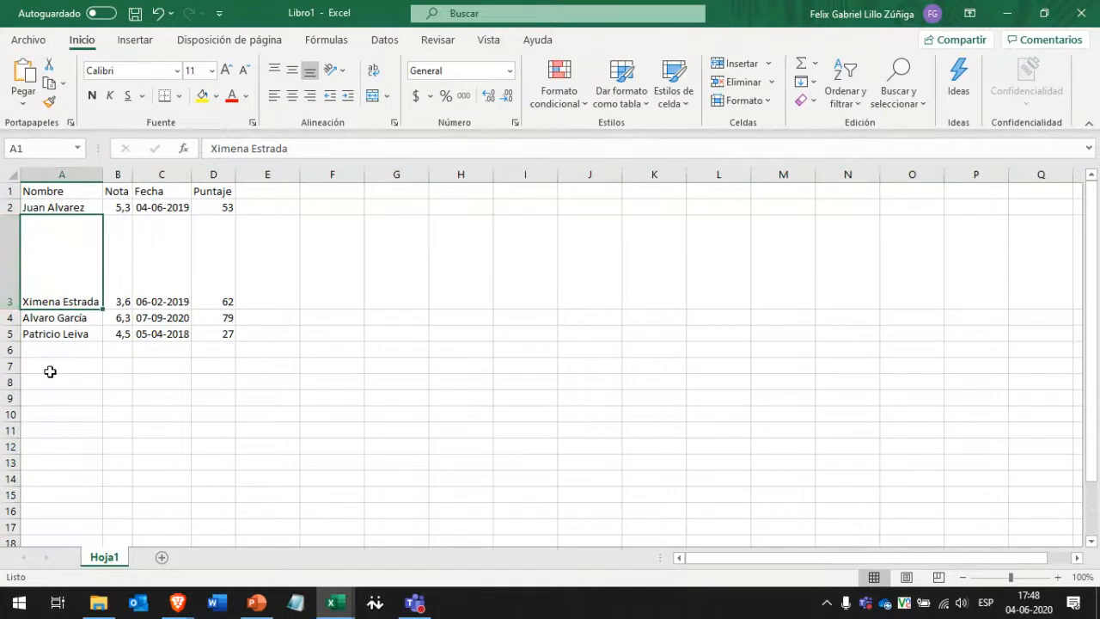
{"action": "left_click_drag", "start_coordinate": [15, 350], "coordinate": [10, 421]}
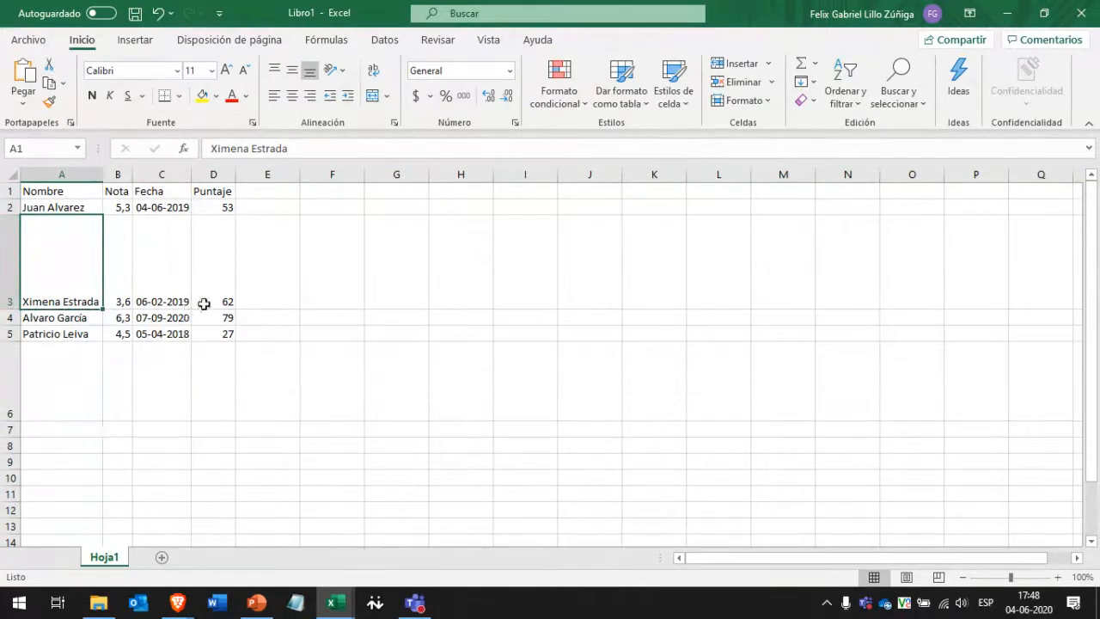
{"action": "left_click", "coordinate": [10, 178]}
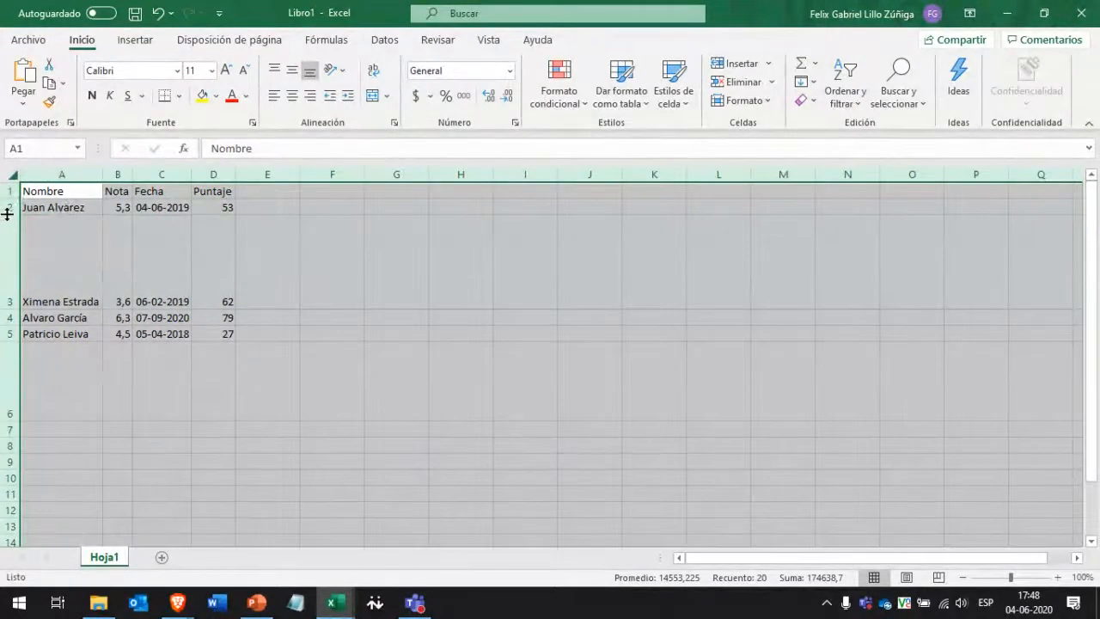
{"action": "double_click", "coordinate": [7, 419]}
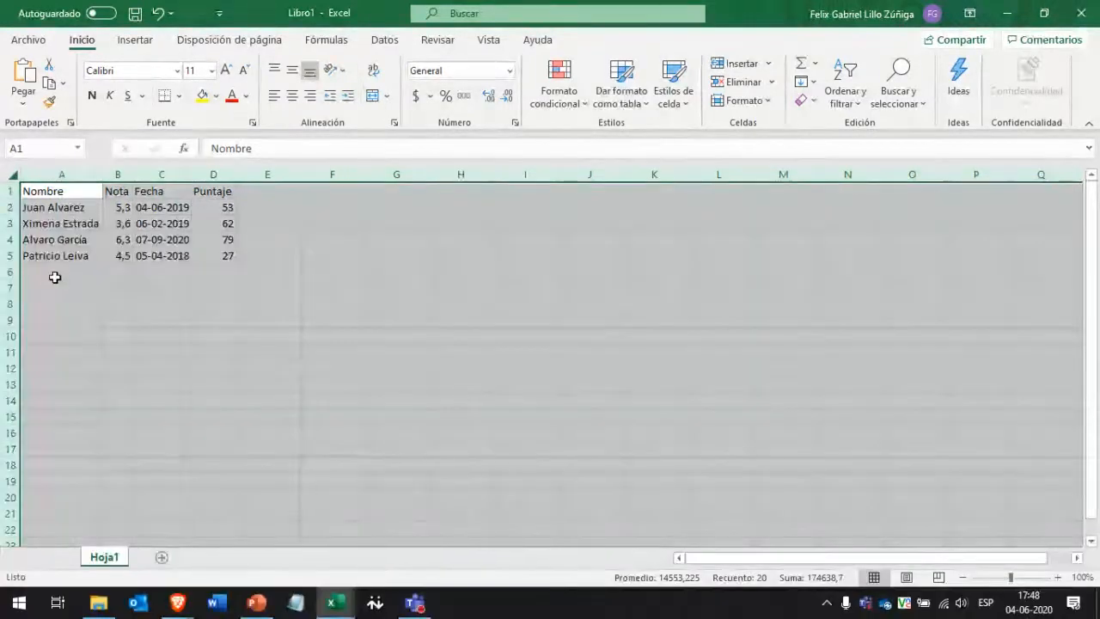
{"action": "left_click", "coordinate": [54, 273]}
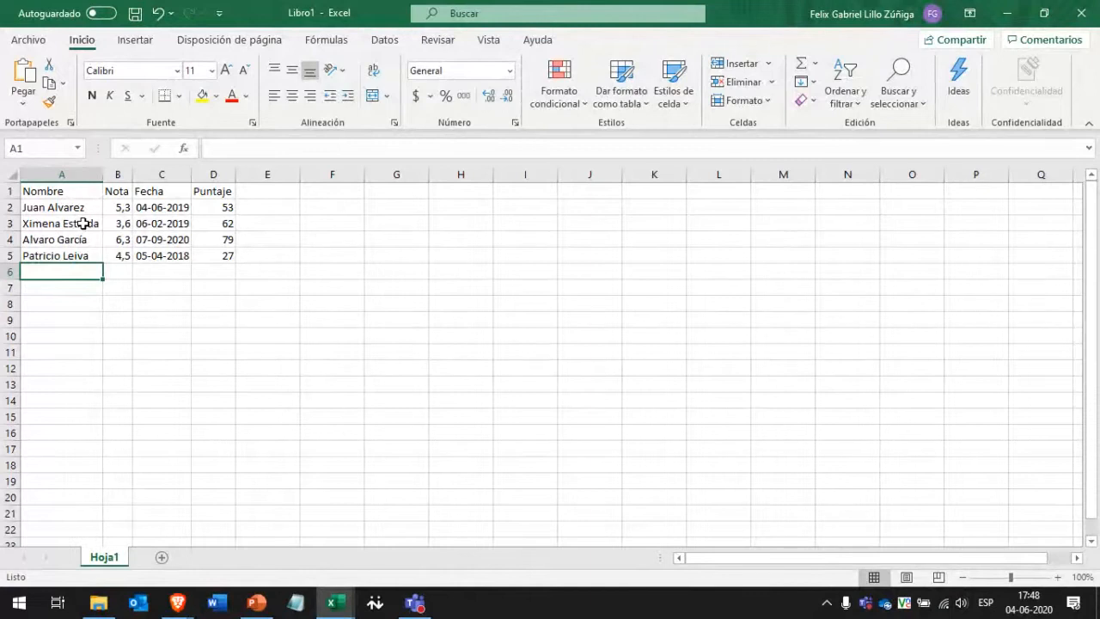
Enter 'Esto aquí' and 'Esto acá' on two lines in cell A7.
{"action": "left_click", "coordinate": [72, 289]}
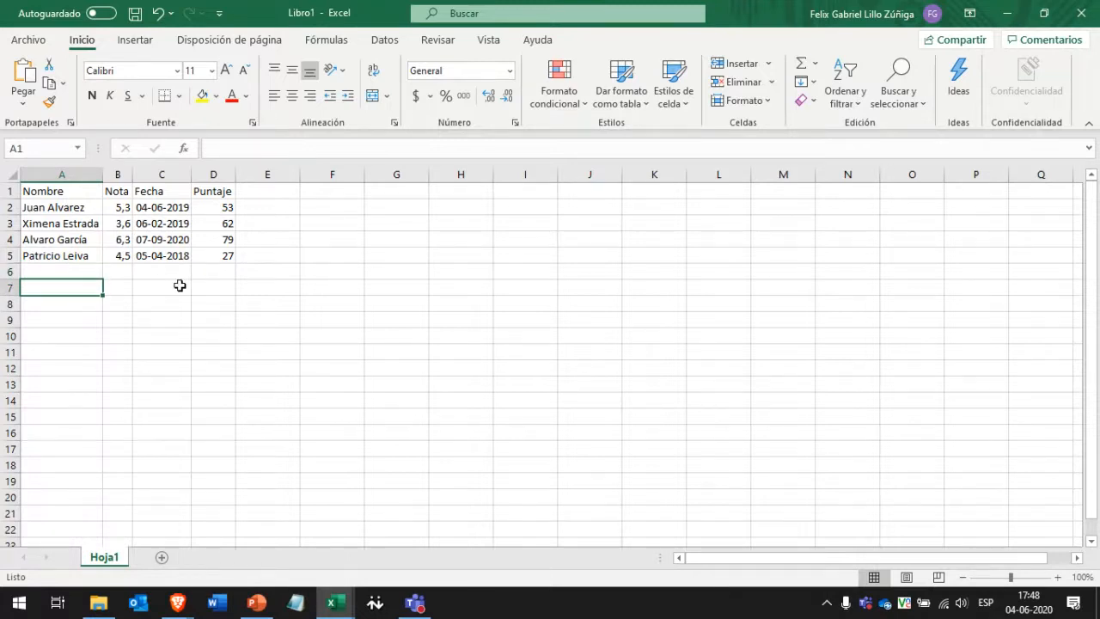
{"action": "type", "text": "Esto"}
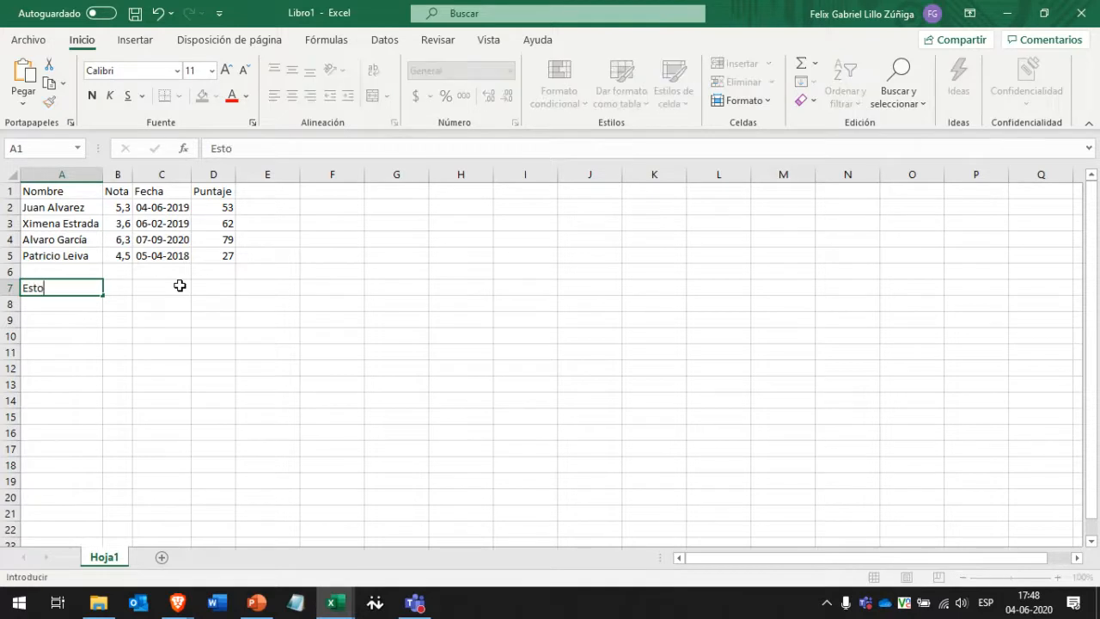
{"action": "type", "text": " aquí"}
{"action": "key", "text": "Up"}
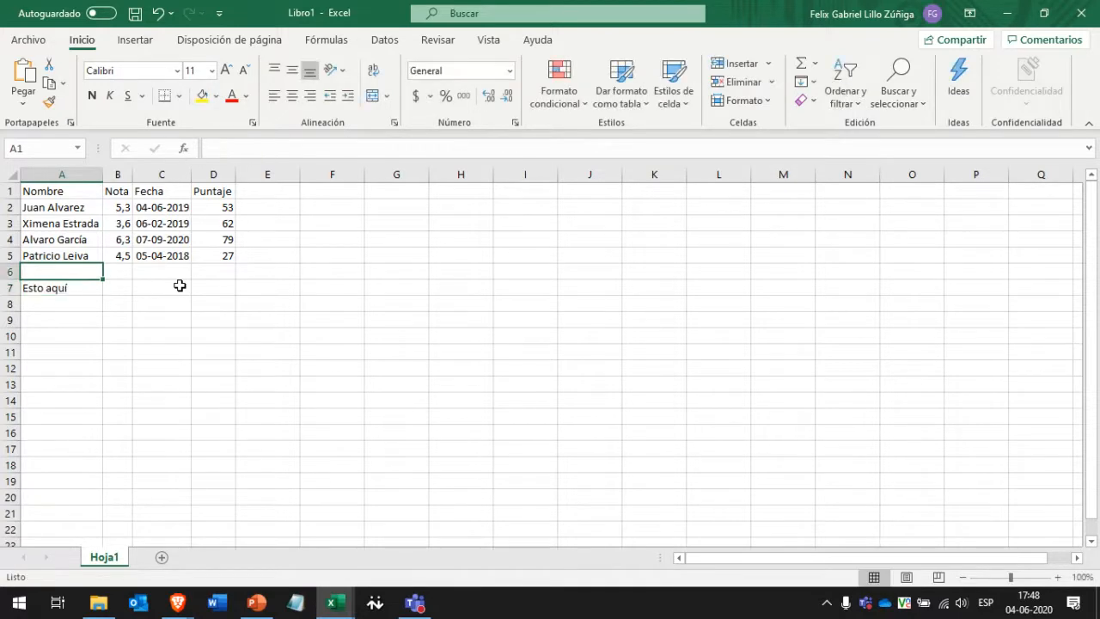
{"action": "key", "text": "Down"}
{"action": "key", "text": "F2"}
{"action": "key", "text": "alt+Return"}
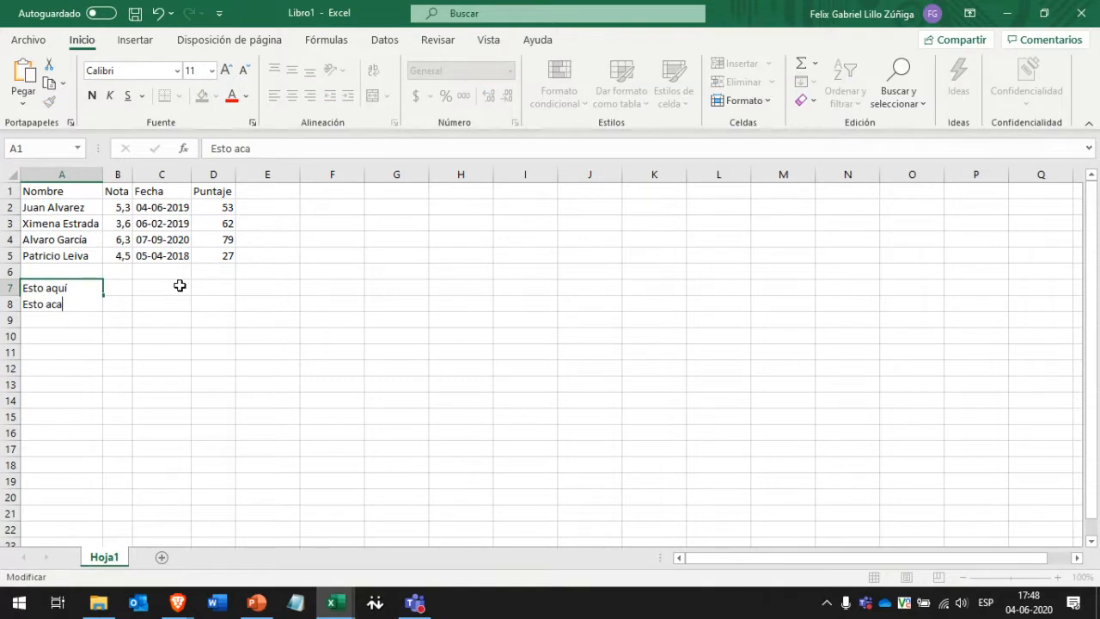
{"action": "type", "text": "Esto acá"}
{"action": "key", "text": "Return"}
{"action": "key", "text": "Up"}
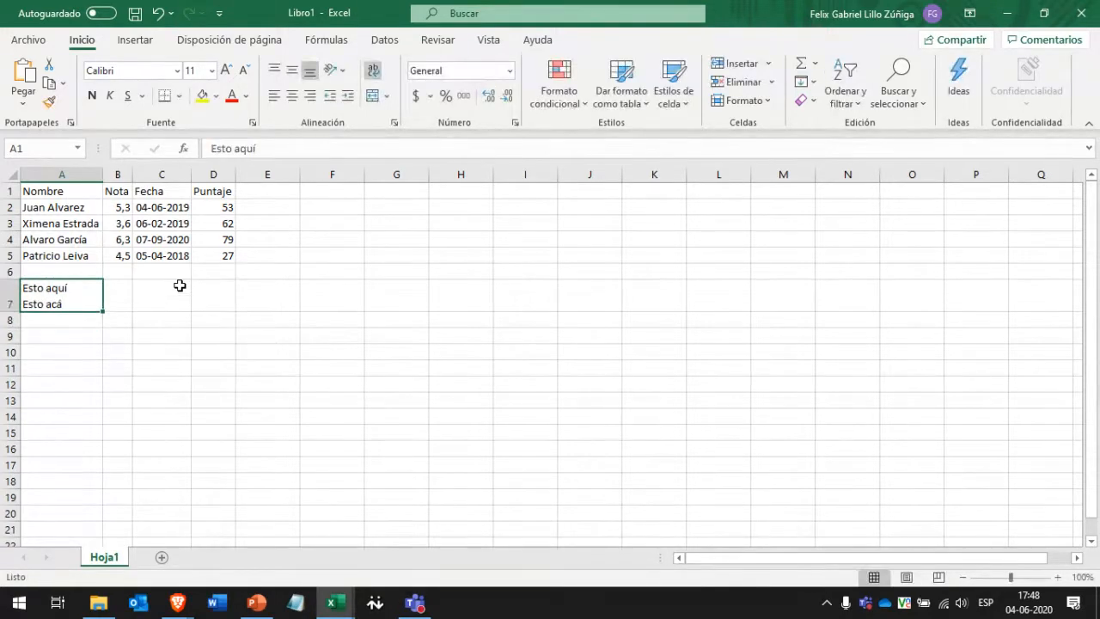
Enter 'Escribo una cosa' and 'Escribo otra cosa' on two lines in cell C7.
{"action": "key", "text": "Right"}
{"action": "key", "text": "Right"}
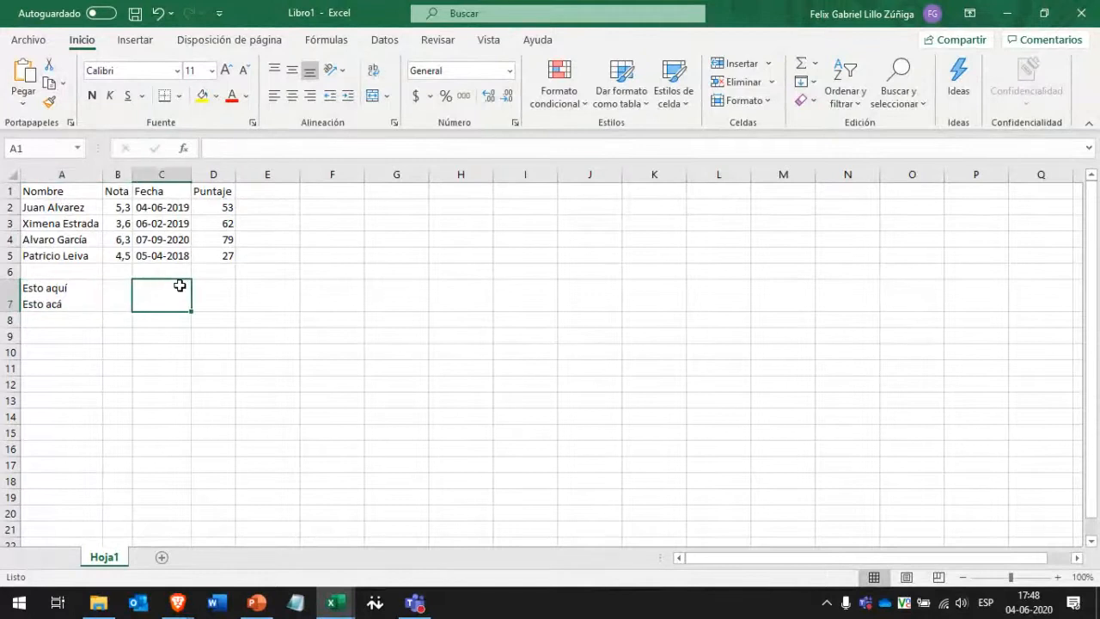
{"action": "key", "text": "Left"}
{"action": "key", "text": "Left"}
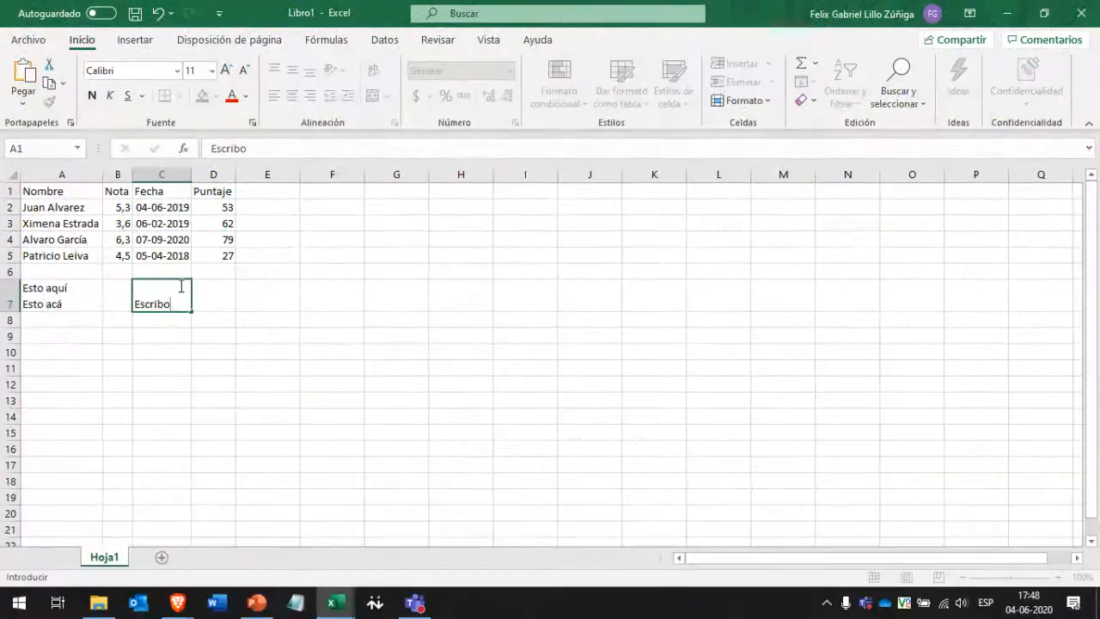
{"action": "type", "text": "una cos"}
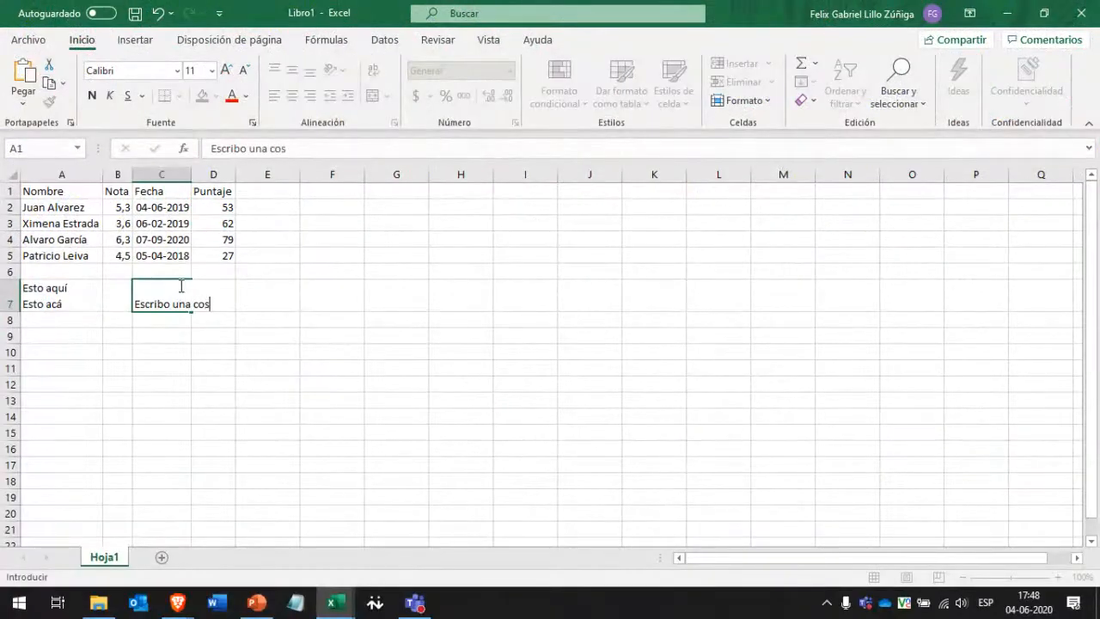
{"action": "type", "text": "a"}
{"action": "key", "text": "Return"}
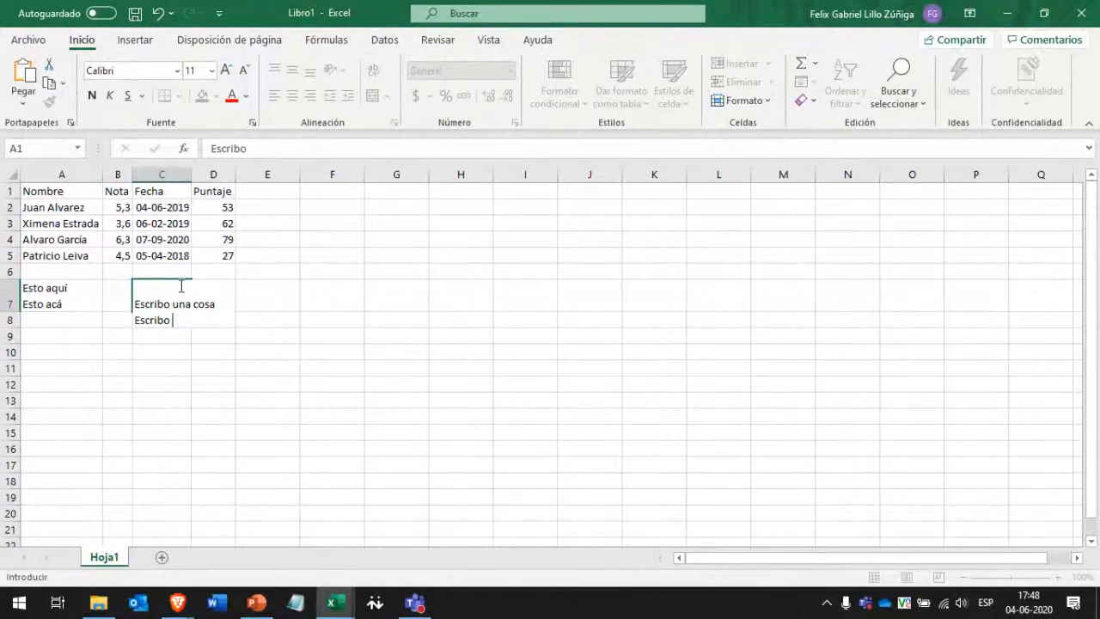
{"action": "type", "text": "Escribo otra cosa"}
{"action": "key", "text": "Return"}
{"action": "left_click", "coordinate": [180, 286]}
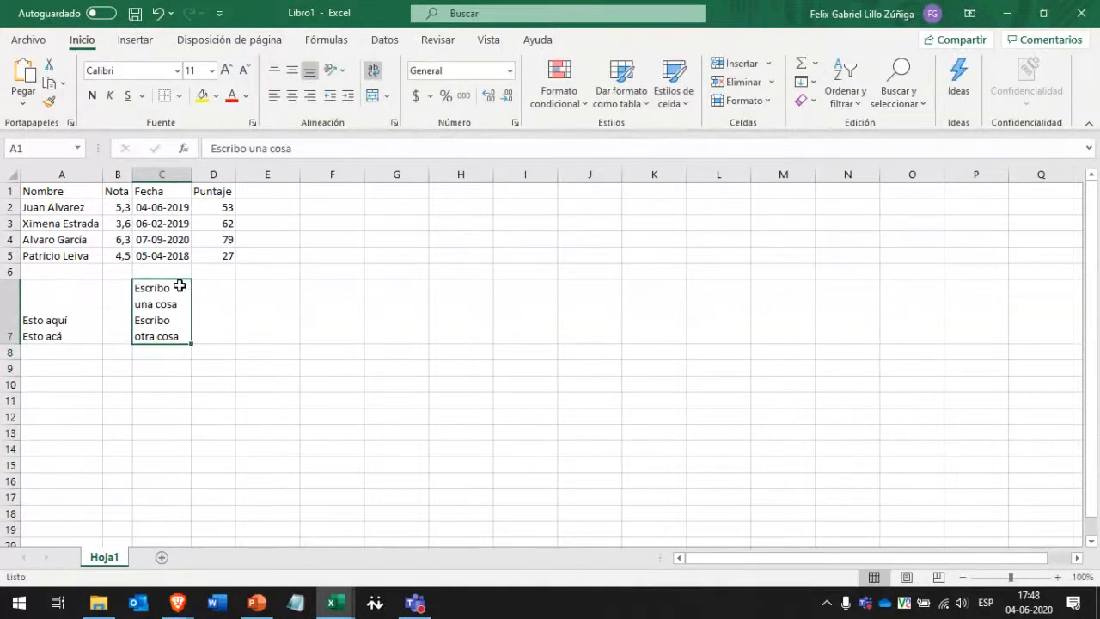
Widen column C, then AutoFit all column widths and row heights on the sheet.
{"action": "left_click", "coordinate": [11, 175]}
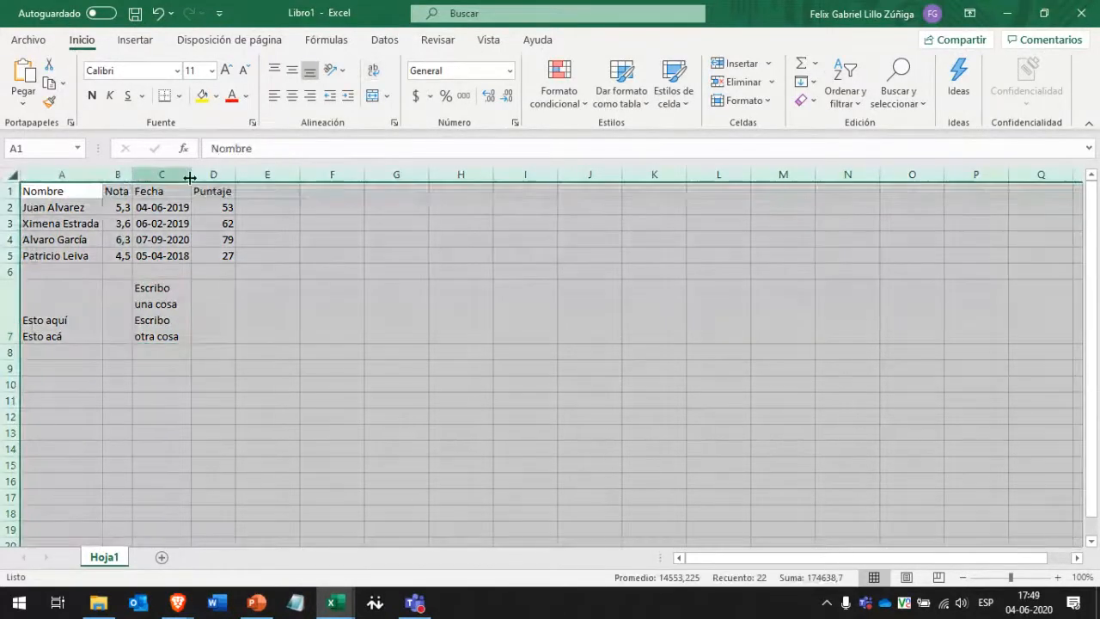
{"action": "left_click_drag", "start_coordinate": [103, 175], "coordinate": [106, 175]}
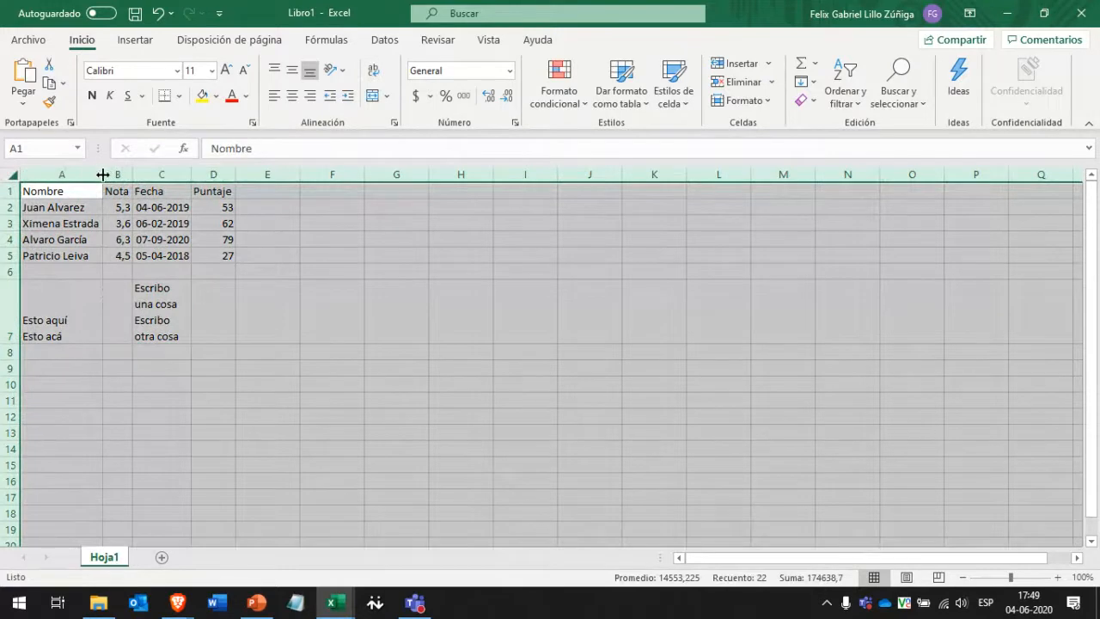
{"action": "left_click", "coordinate": [161, 228]}
{"action": "left_click_drag", "start_coordinate": [191, 174], "coordinate": [266, 175]}
{"action": "left_click", "coordinate": [12, 169]}
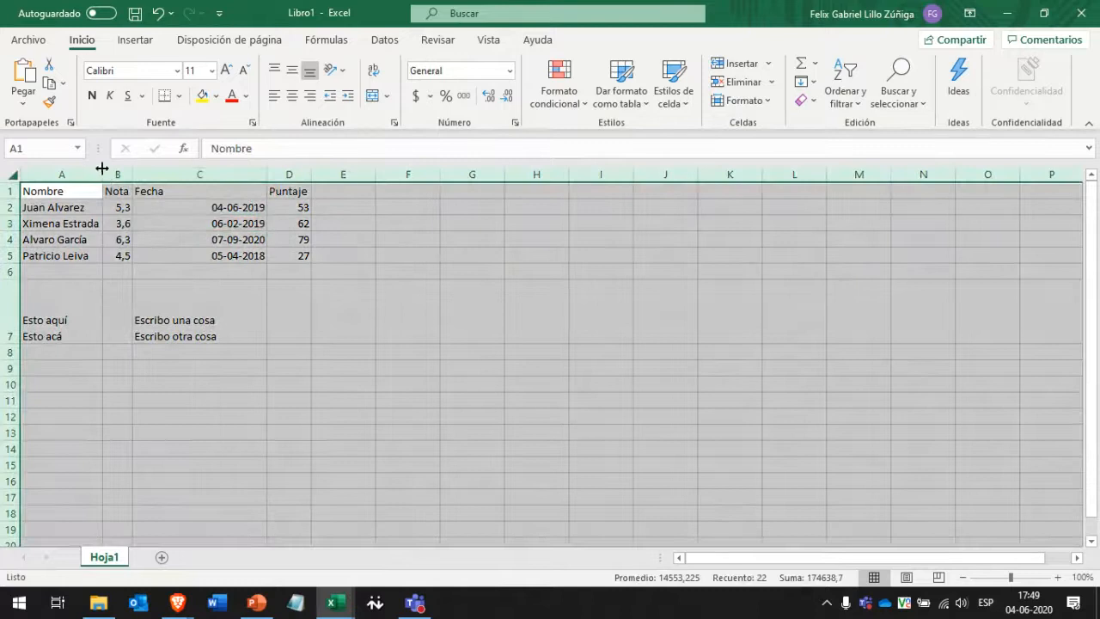
{"action": "double_click", "coordinate": [102, 172]}
{"action": "left_click", "coordinate": [184, 320]}
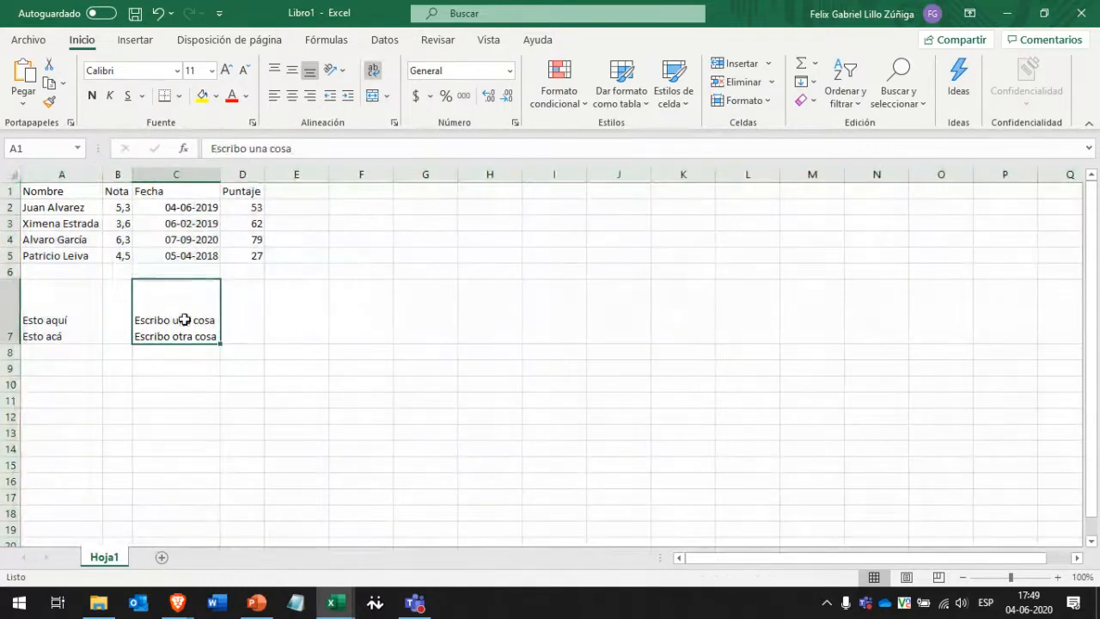
{"action": "left_click", "coordinate": [12, 171]}
{"action": "double_click", "coordinate": [10, 215]}
Clear the two-line notes from A7:C7.
{"action": "left_click", "coordinate": [70, 277]}
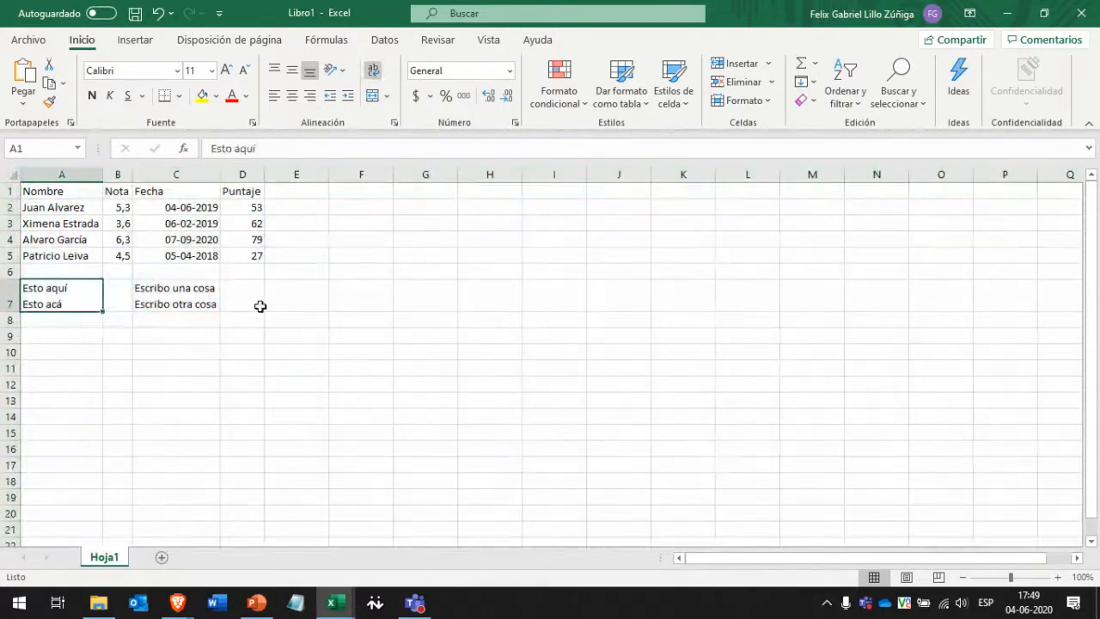
{"action": "left_click", "coordinate": [212, 297]}
{"action": "key", "text": "shift+Left"}
{"action": "key", "text": "shift+Left"}
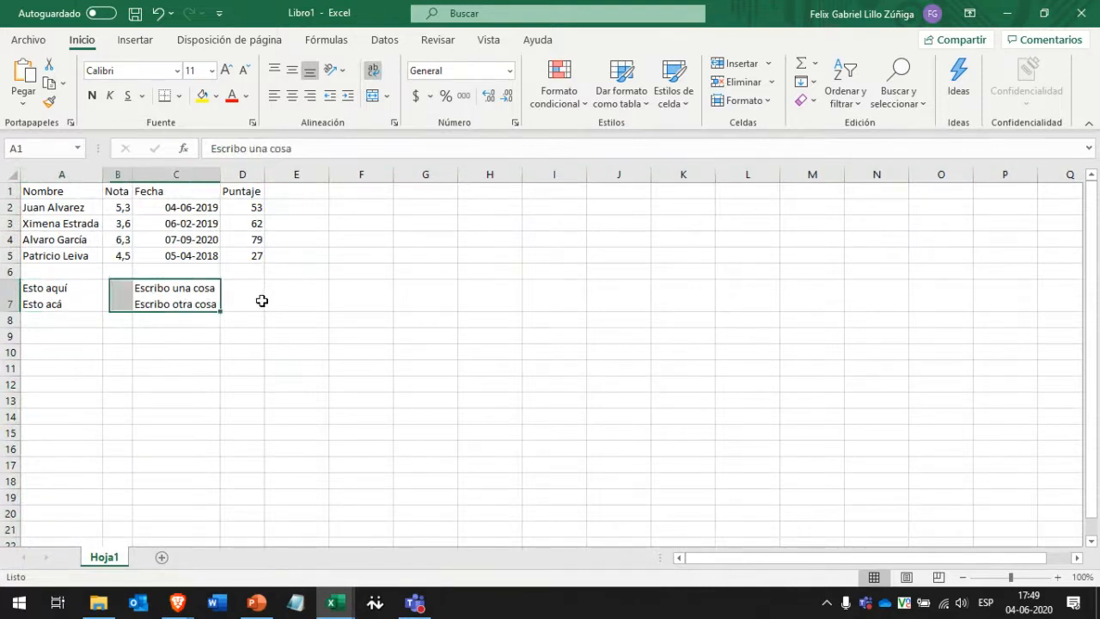
{"action": "key", "text": "Delete"}
{"action": "left_click", "coordinate": [260, 300]}
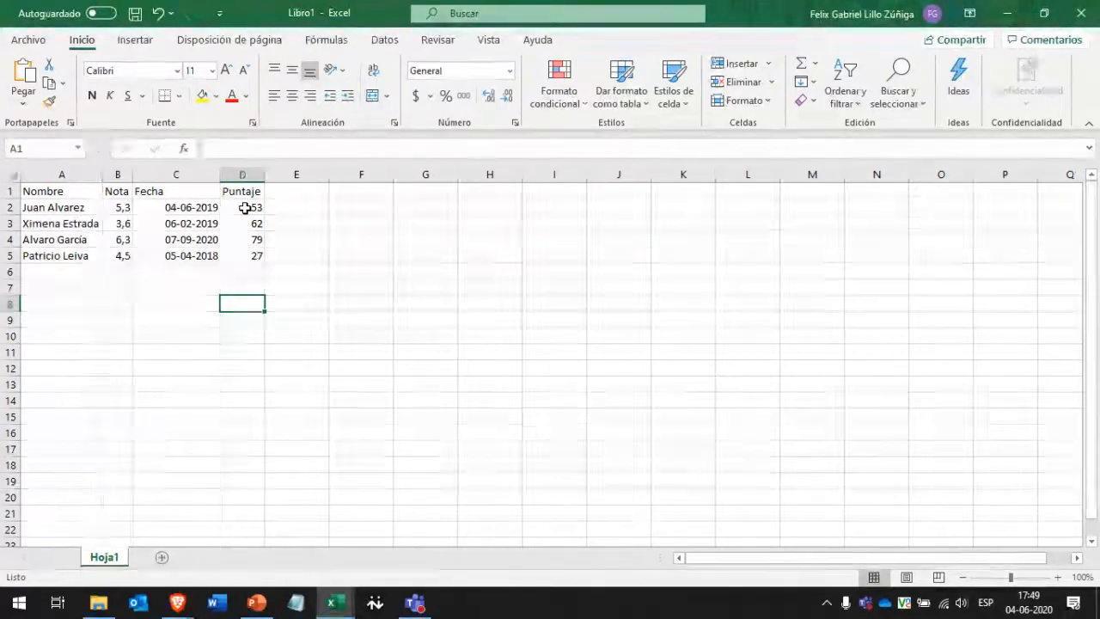
{"action": "left_click_drag", "start_coordinate": [245, 208], "coordinate": [248, 258]}
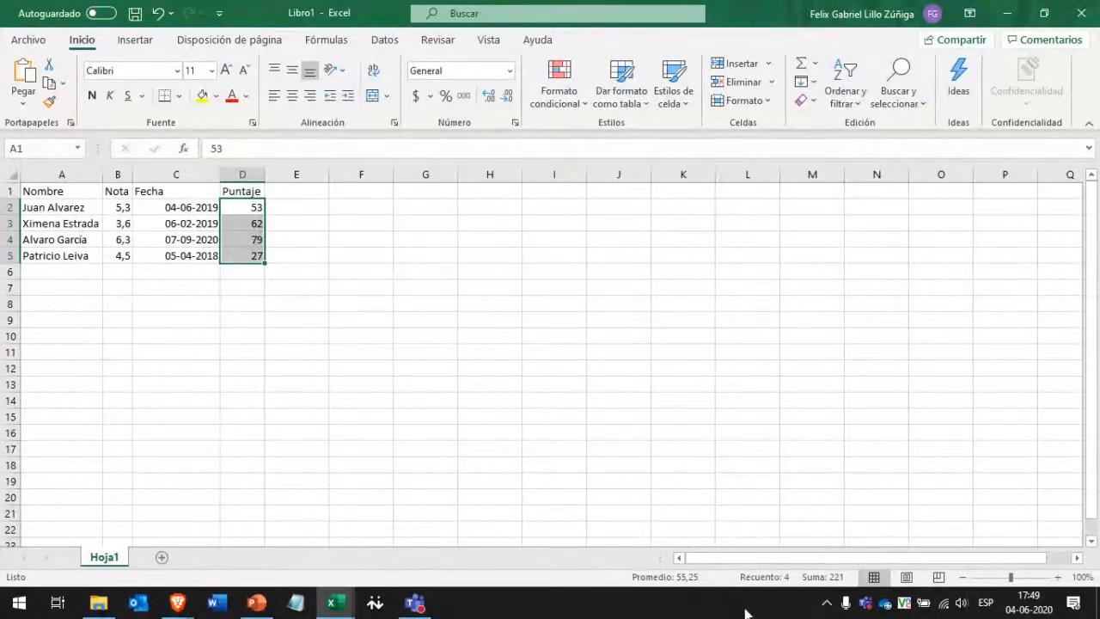
{"action": "left_click_drag", "start_coordinate": [123, 207], "coordinate": [123, 256]}
{"action": "left_click_drag", "start_coordinate": [62, 213], "coordinate": [54, 239]}
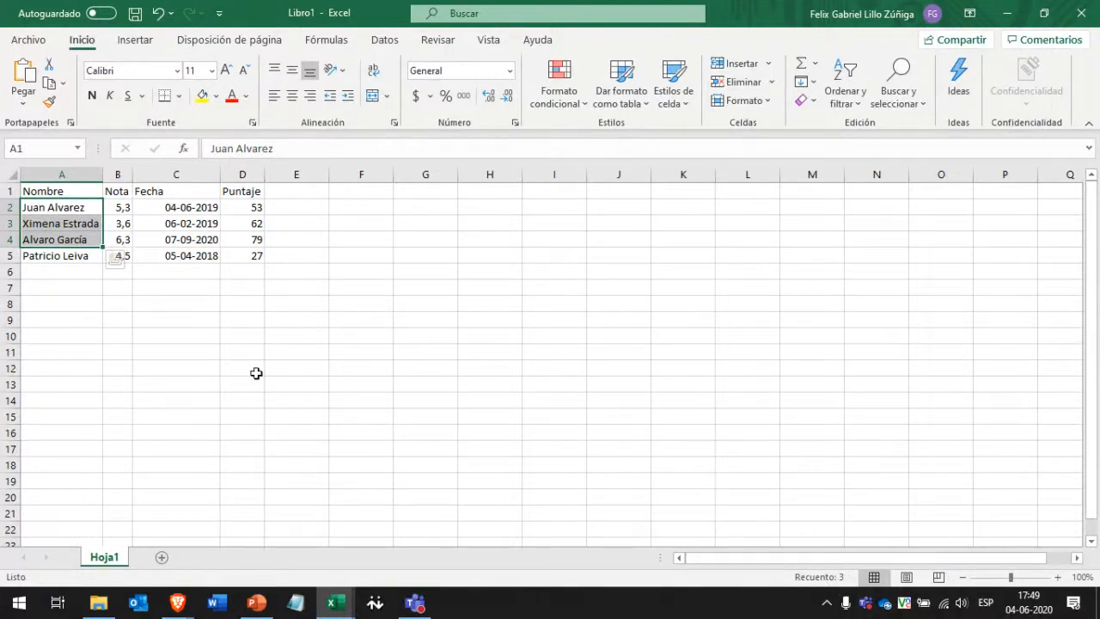
{"action": "left_click", "coordinate": [43, 291]}
{"action": "left_click_drag", "start_coordinate": [54, 289], "coordinate": [54, 239]}
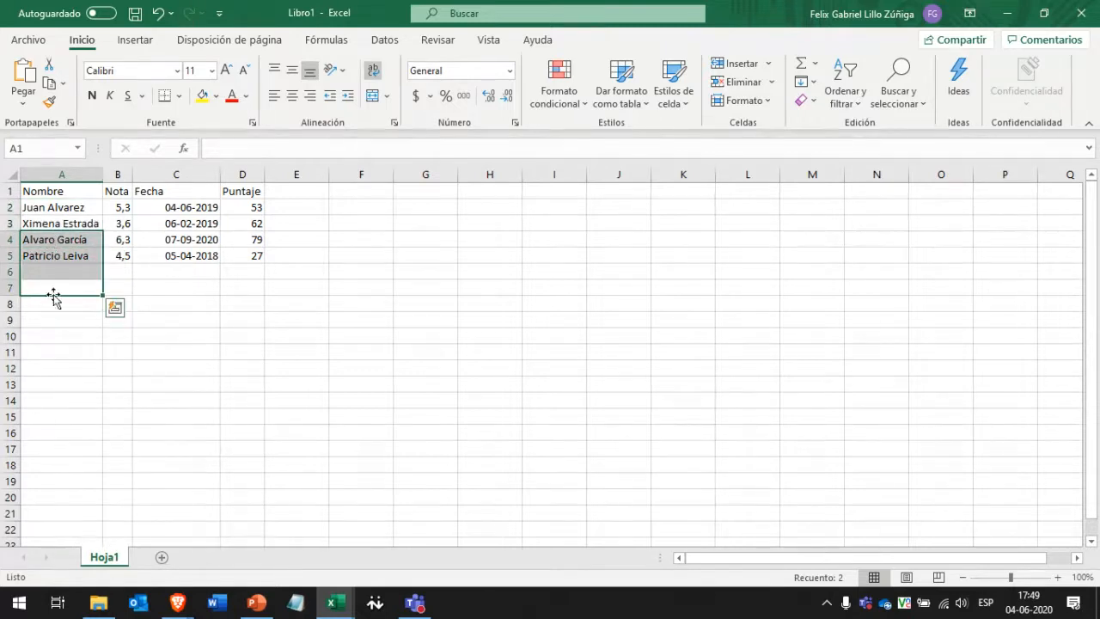
{"action": "left_click", "coordinate": [57, 321]}
{"action": "left_click", "coordinate": [66, 348]}
{"action": "left_click_drag", "start_coordinate": [66, 348], "coordinate": [64, 289]}
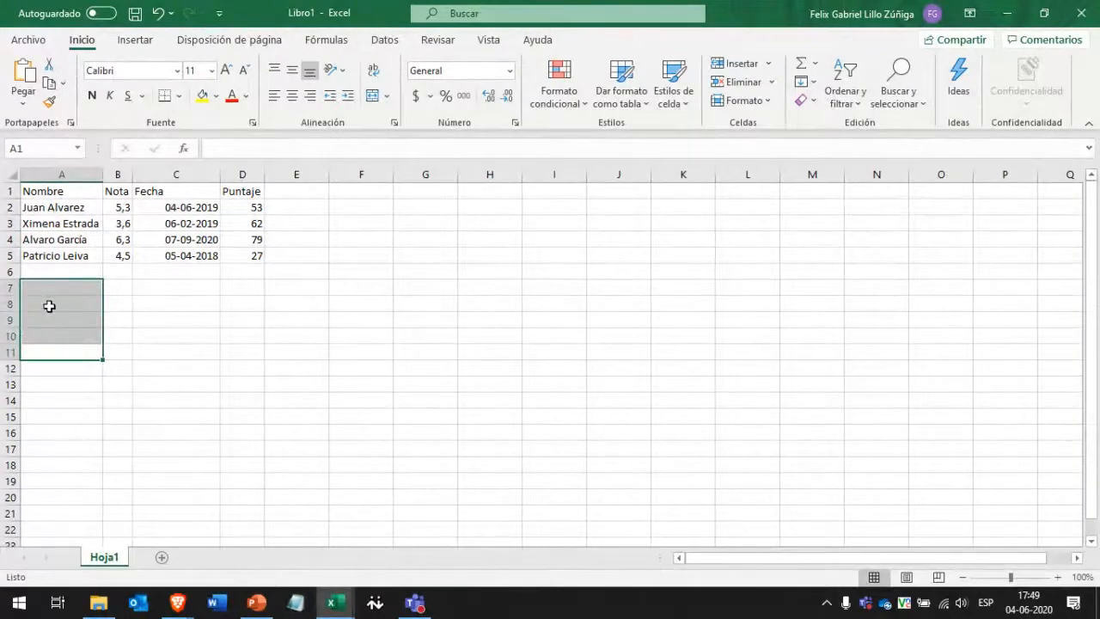
{"action": "key", "text": "shift+Up"}
{"action": "key", "text": "shift+Up"}
{"action": "key", "text": "shift+Up"}
{"action": "key", "text": "shift+Up"}
{"action": "key", "text": "shift+Up"}
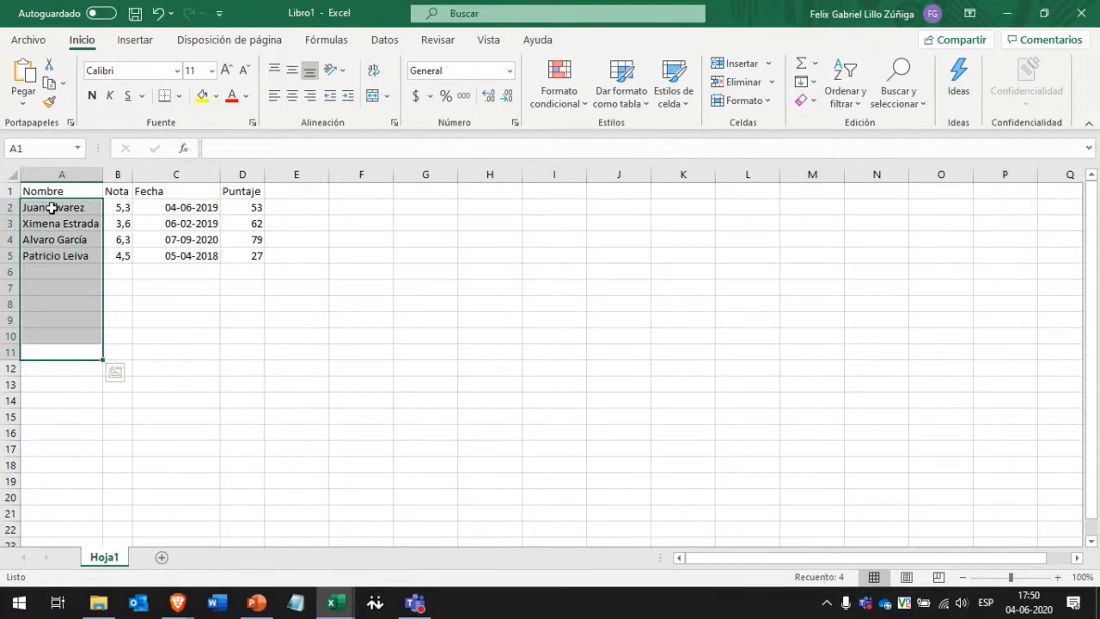
{"action": "left_click", "coordinate": [150, 220]}
{"action": "mouse_move", "coordinate": [81, 220]}
{"action": "left_mouse_down"}
{"action": "mouse_move", "coordinate": [269, 222]}
{"action": "mouse_move", "coordinate": [59, 212]}
{"action": "mouse_move", "coordinate": [60, 224]}
{"action": "left_mouse_up"}
{"action": "left_click", "coordinate": [49, 191]}
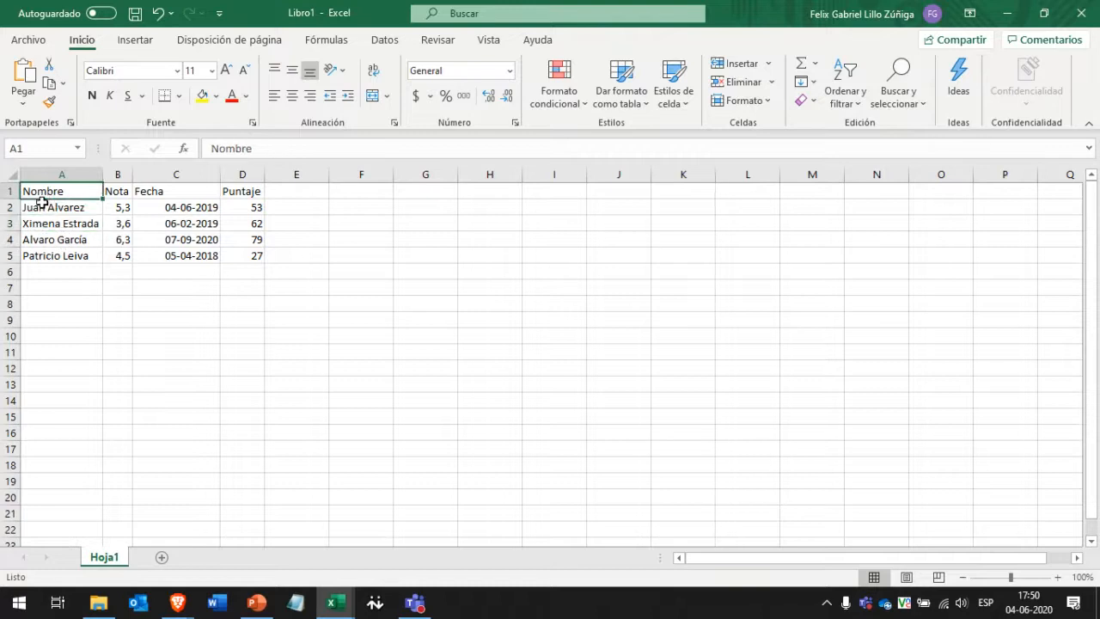
{"action": "left_click_drag", "start_coordinate": [60, 198], "coordinate": [74, 255]}
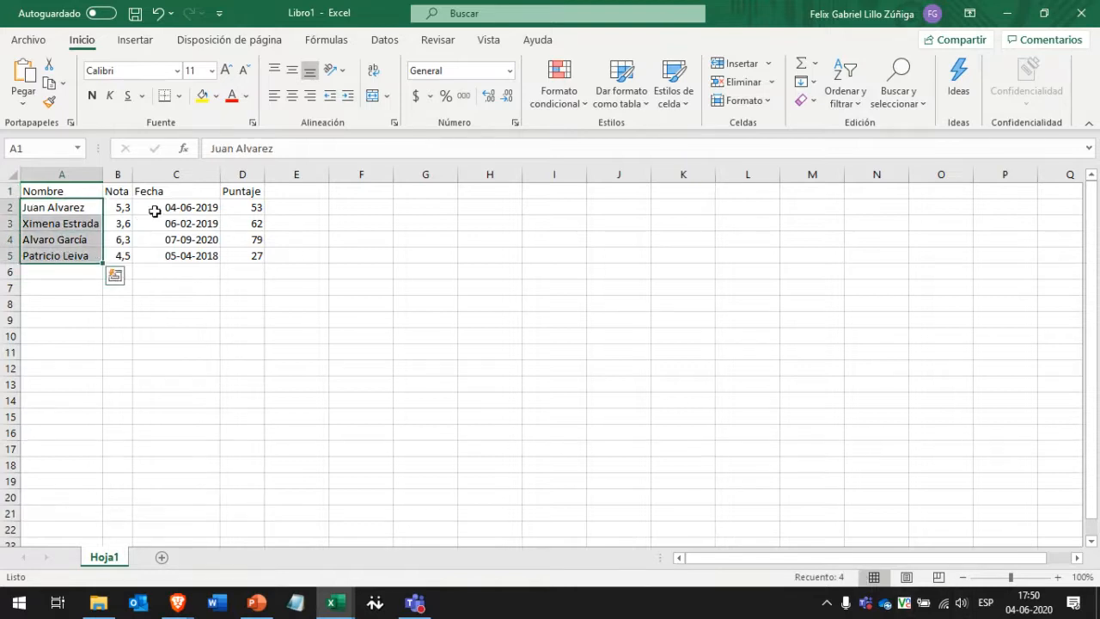
{"action": "left_click", "coordinate": [243, 207]}
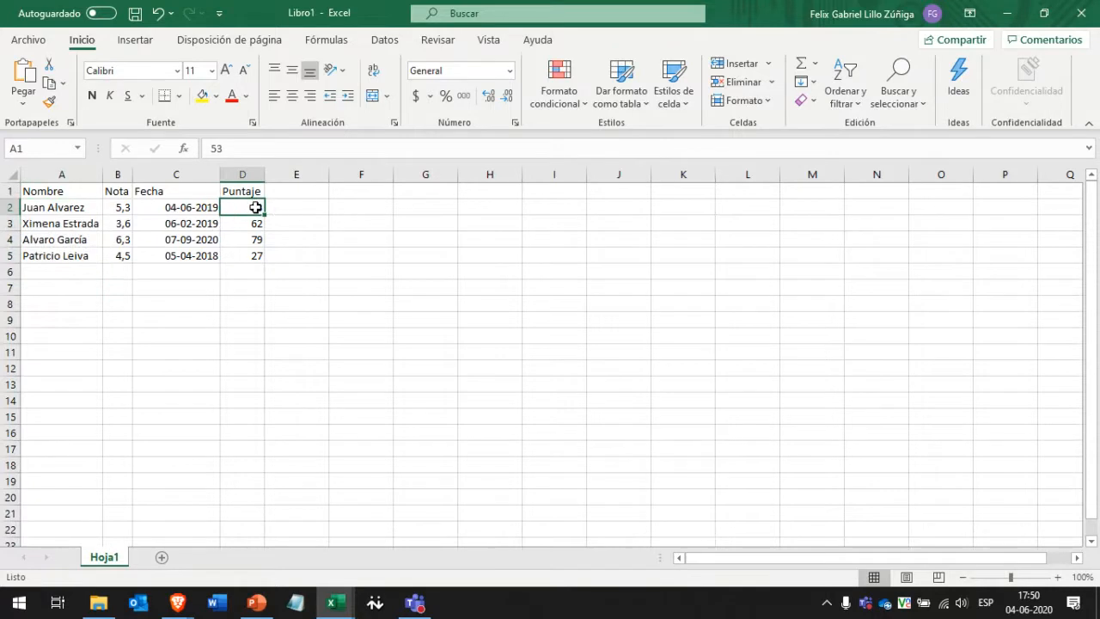
{"action": "left_click_drag", "start_coordinate": [246, 209], "coordinate": [241, 239]}
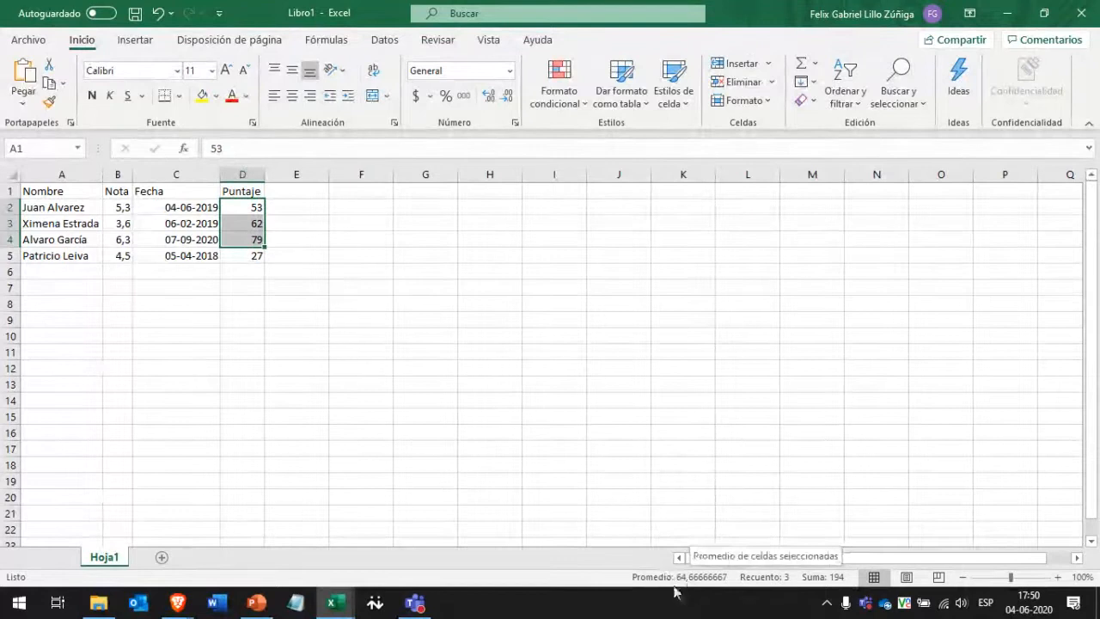
{"action": "left_click", "coordinate": [244, 271]}
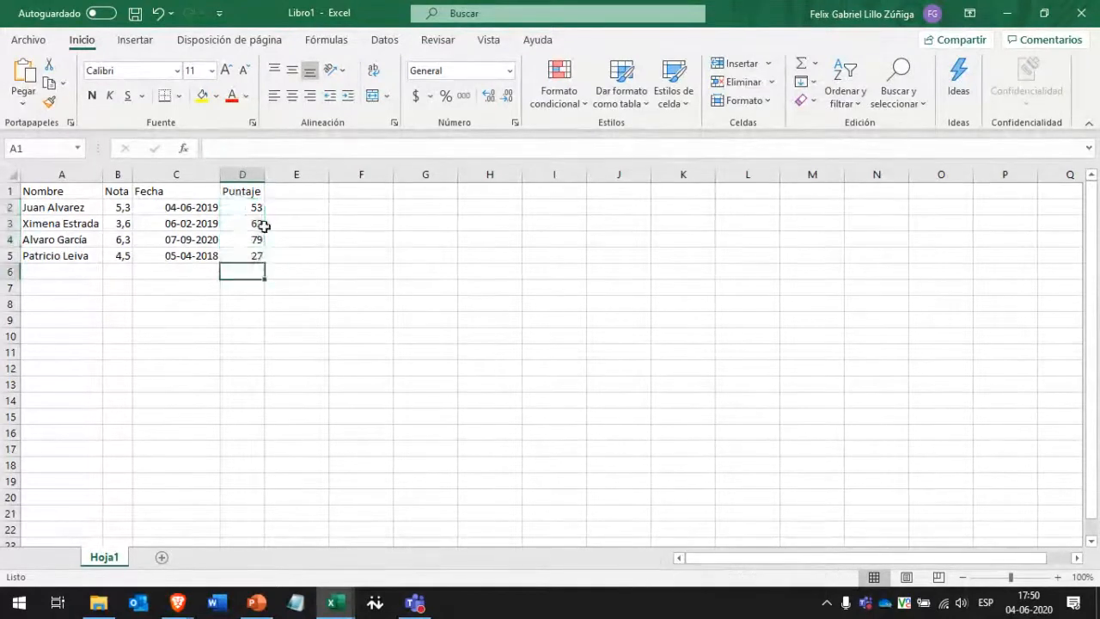
{"action": "left_click_drag", "start_coordinate": [249, 209], "coordinate": [249, 256]}
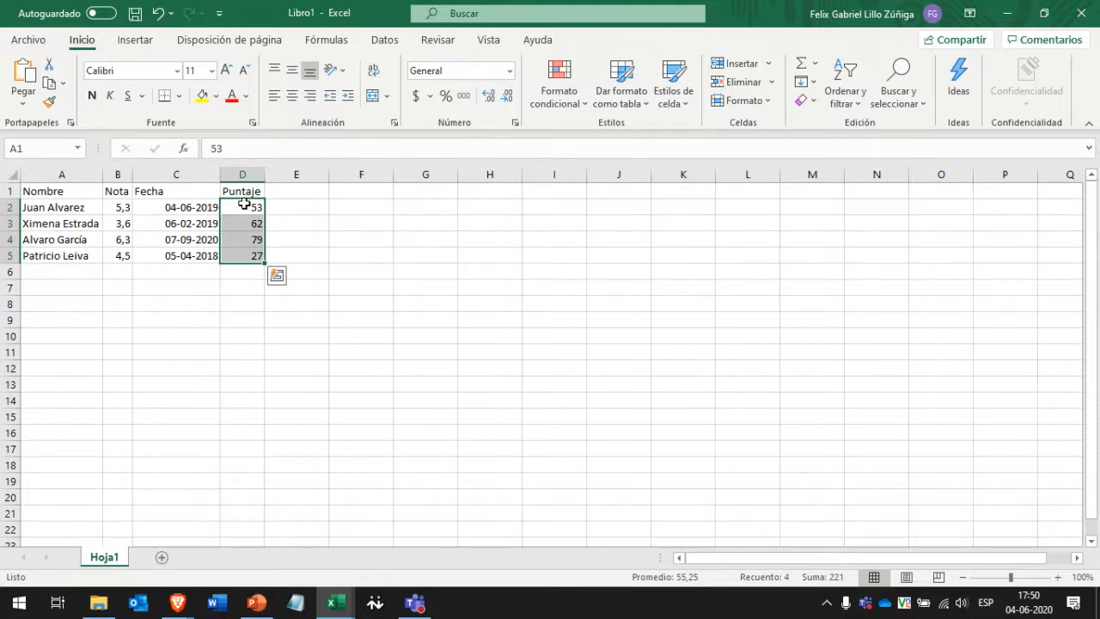
{"action": "left_click_drag", "start_coordinate": [245, 204], "coordinate": [247, 256]}
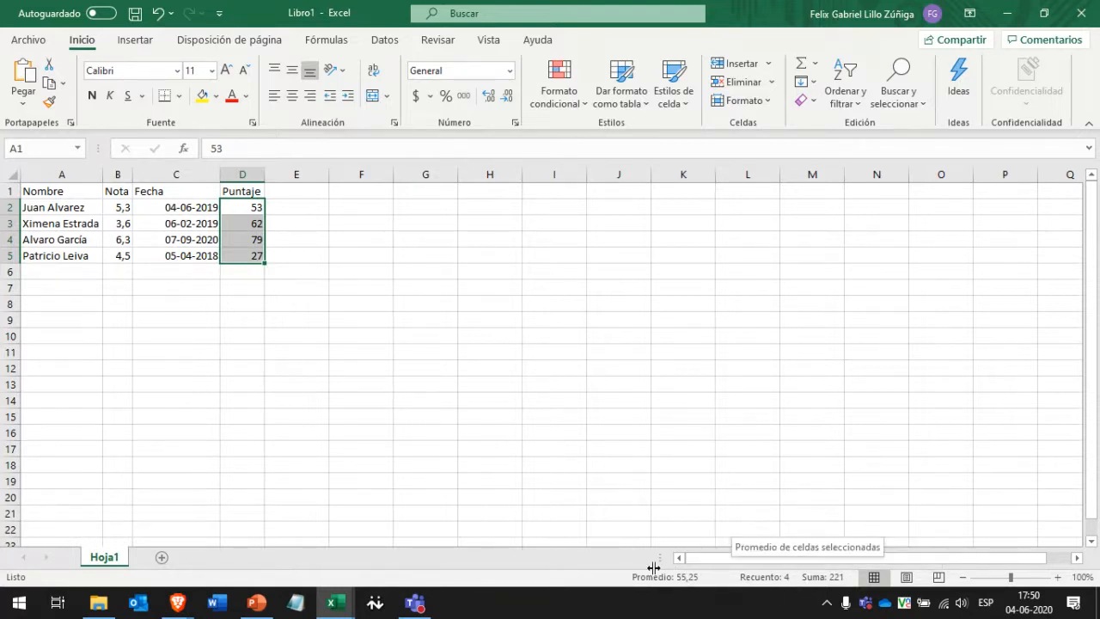
{"action": "right_click", "coordinate": [736, 585]}
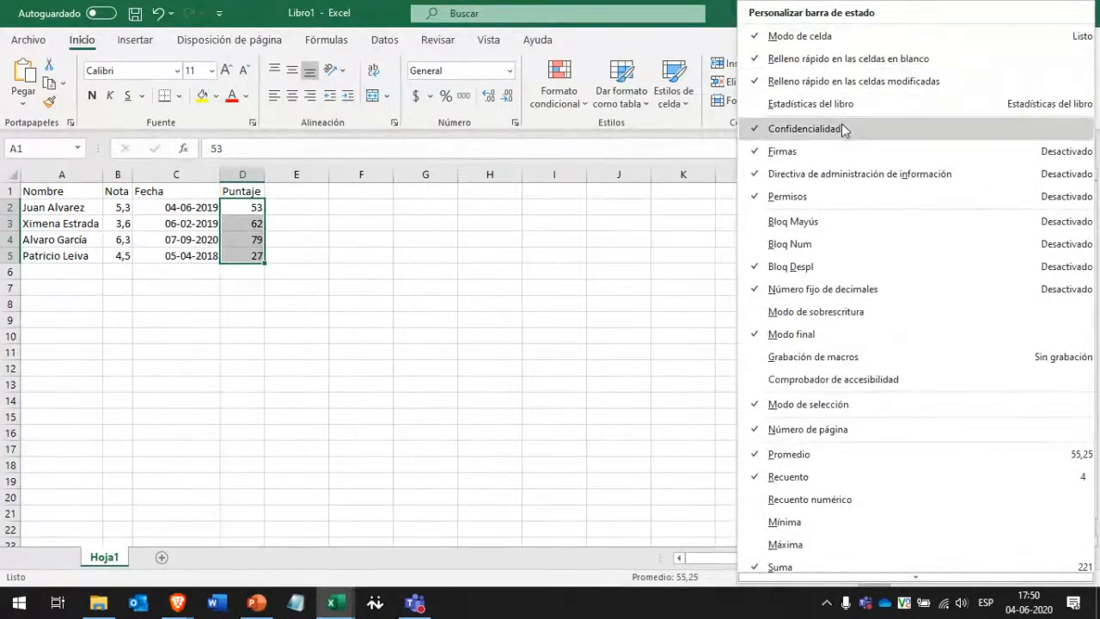
{"action": "scroll", "coordinate": [843, 129], "scroll_direction": "down", "scroll_amount": 3}
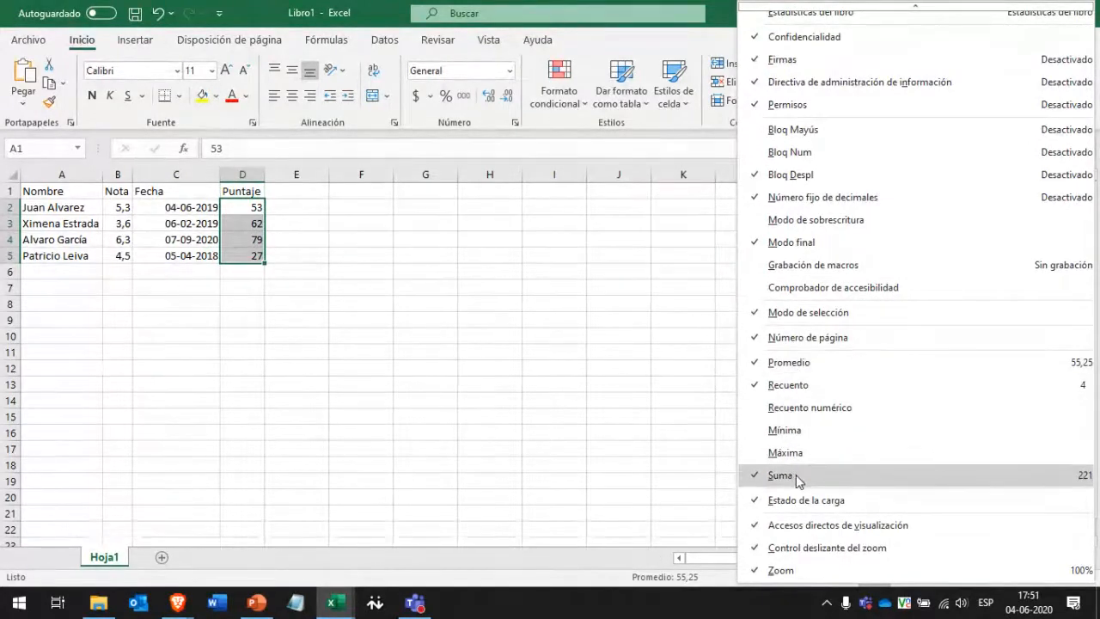
{"action": "left_click", "coordinate": [851, 414]}
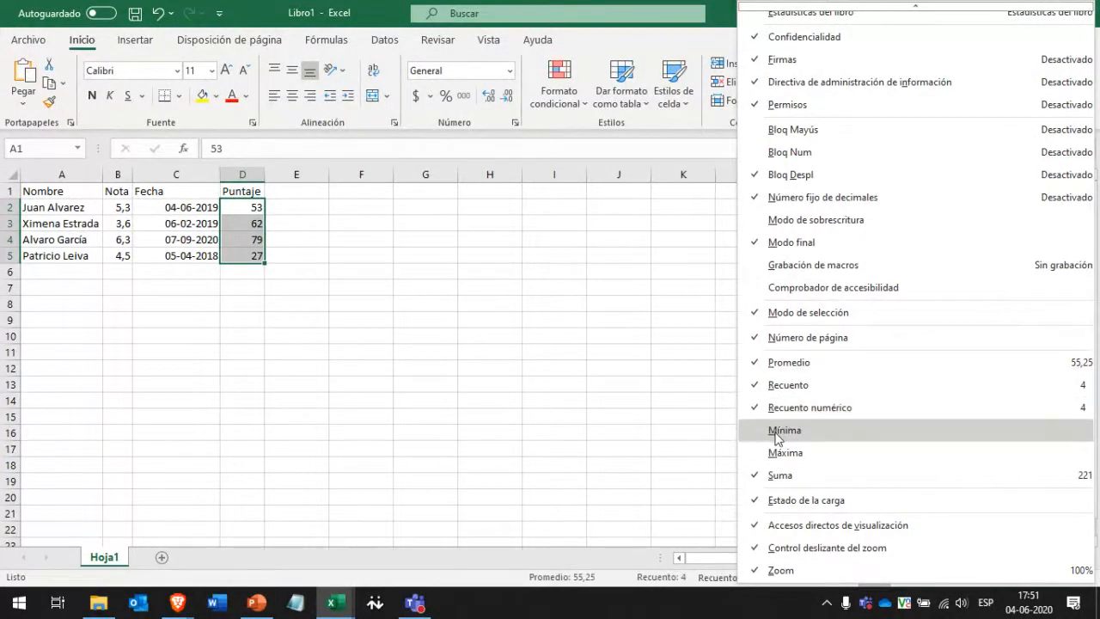
{"action": "left_click", "coordinate": [784, 432]}
{"action": "left_click", "coordinate": [784, 453]}
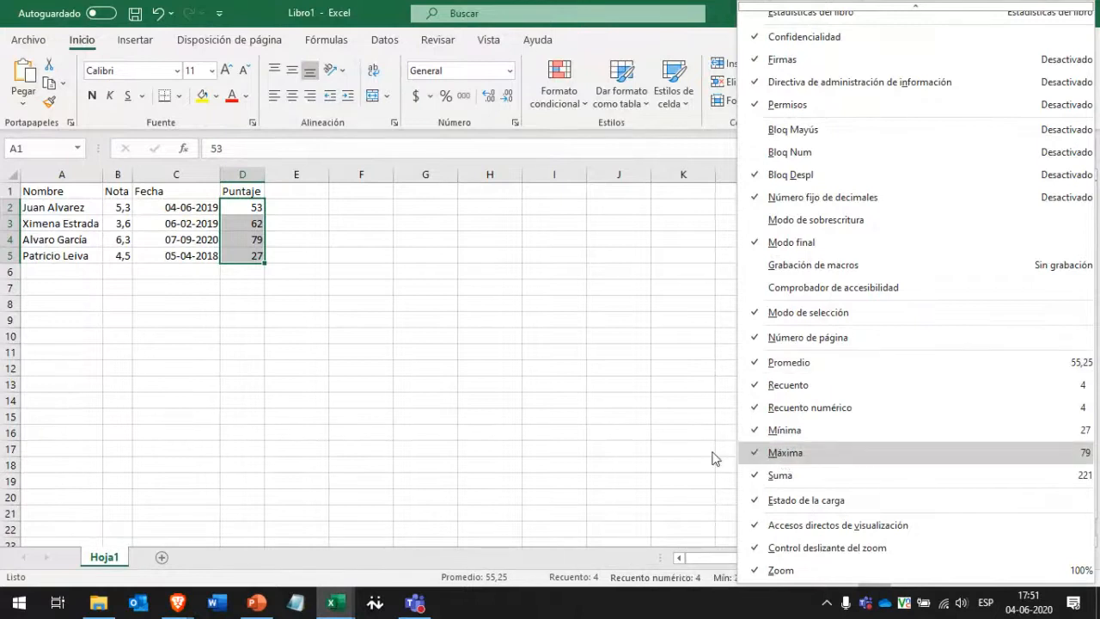
{"action": "left_click", "coordinate": [611, 437]}
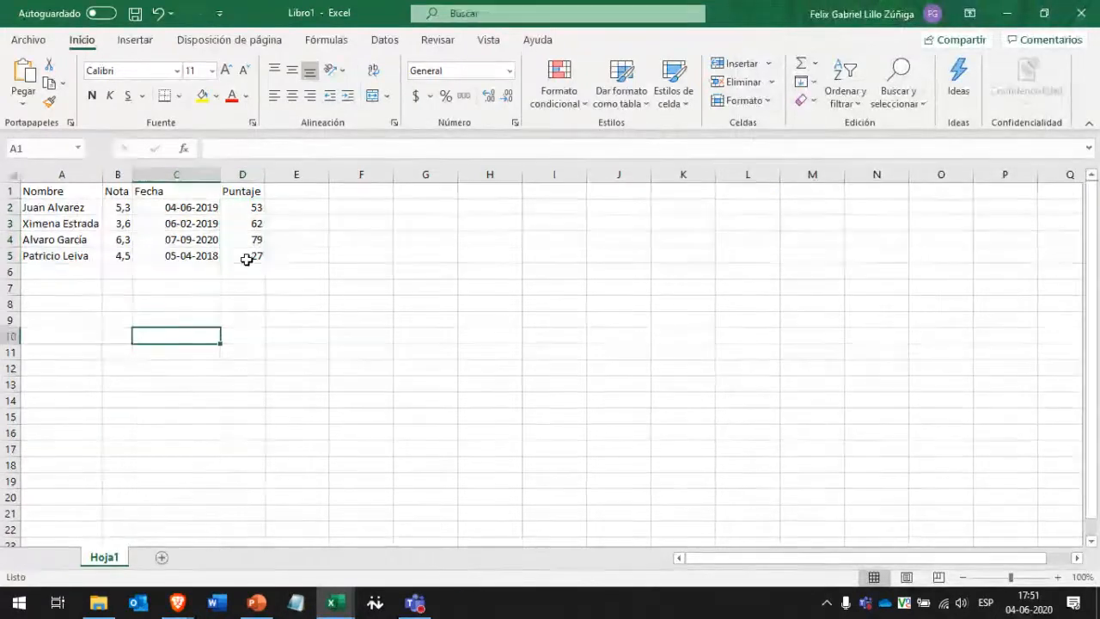
{"action": "left_click_drag", "start_coordinate": [250, 275], "coordinate": [250, 209]}
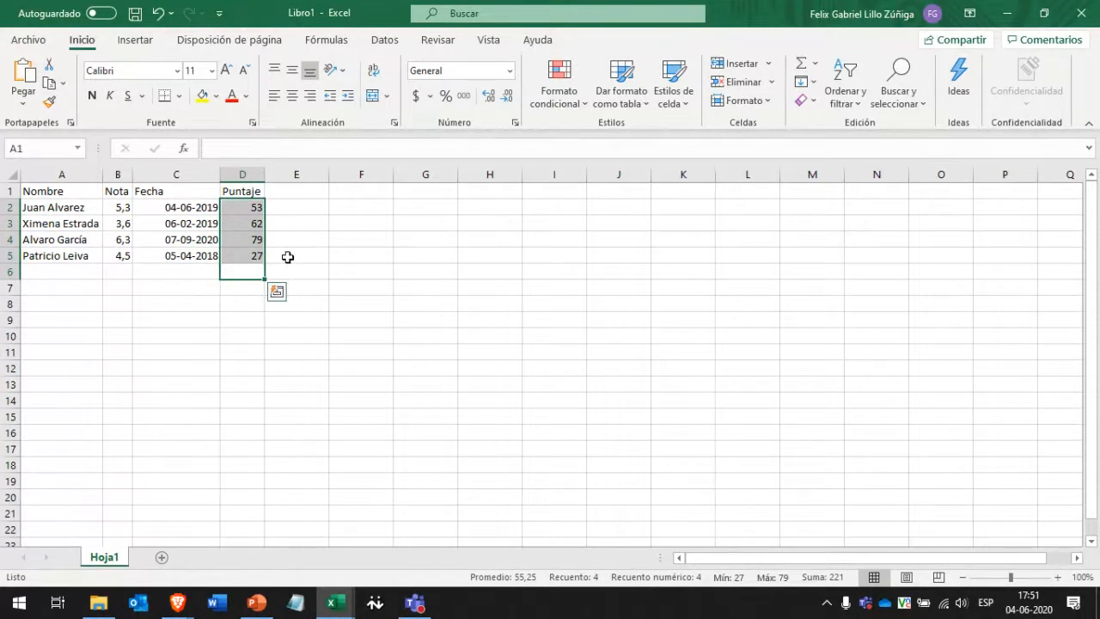
{"action": "mouse_move", "coordinate": [652, 586]}
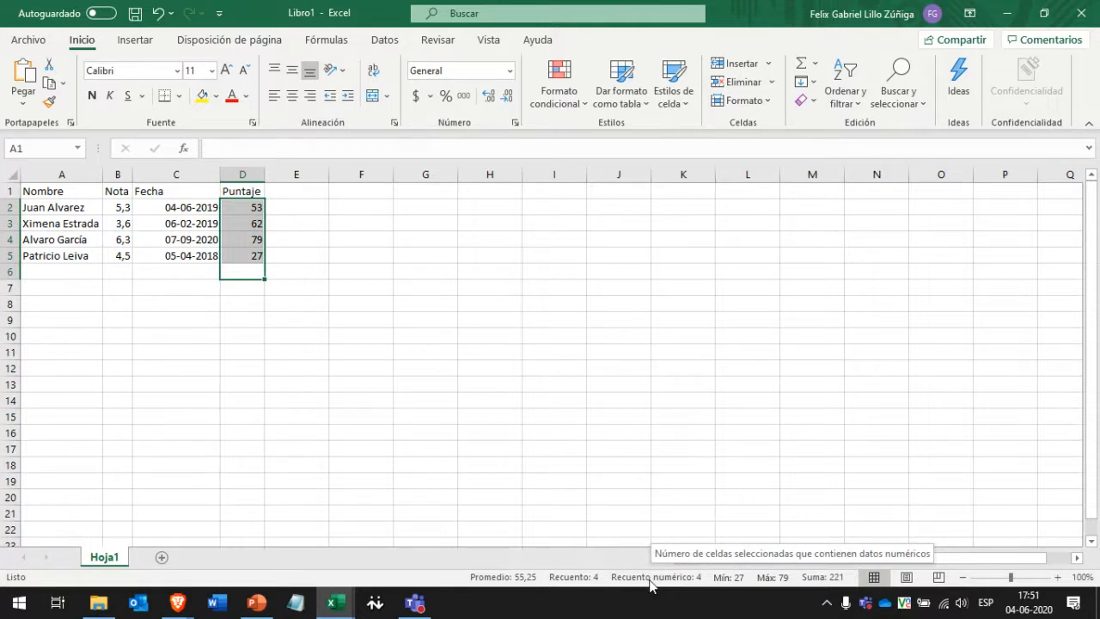
{"action": "left_click", "coordinate": [117, 270]}
{"action": "left_click_drag", "start_coordinate": [116, 270], "coordinate": [117, 208]}
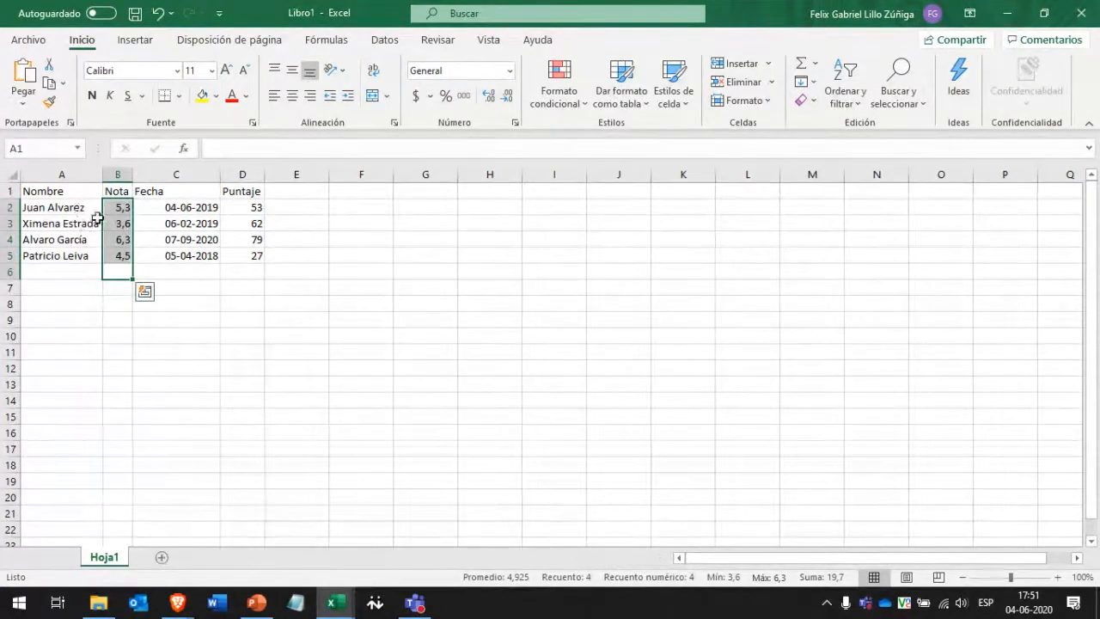
{"action": "left_click", "coordinate": [114, 269]}
{"action": "left_click_drag", "start_coordinate": [113, 266], "coordinate": [81, 210]}
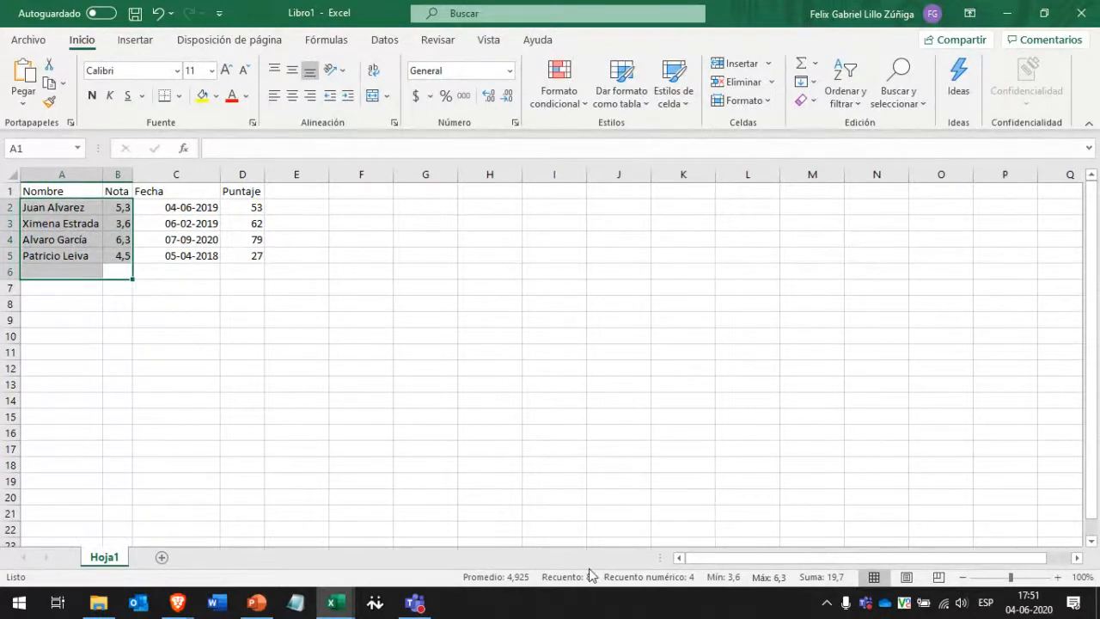
{"action": "right_click", "coordinate": [695, 577]}
{"action": "scroll", "coordinate": [753, 447], "scroll_direction": "down", "scroll_amount": 1}
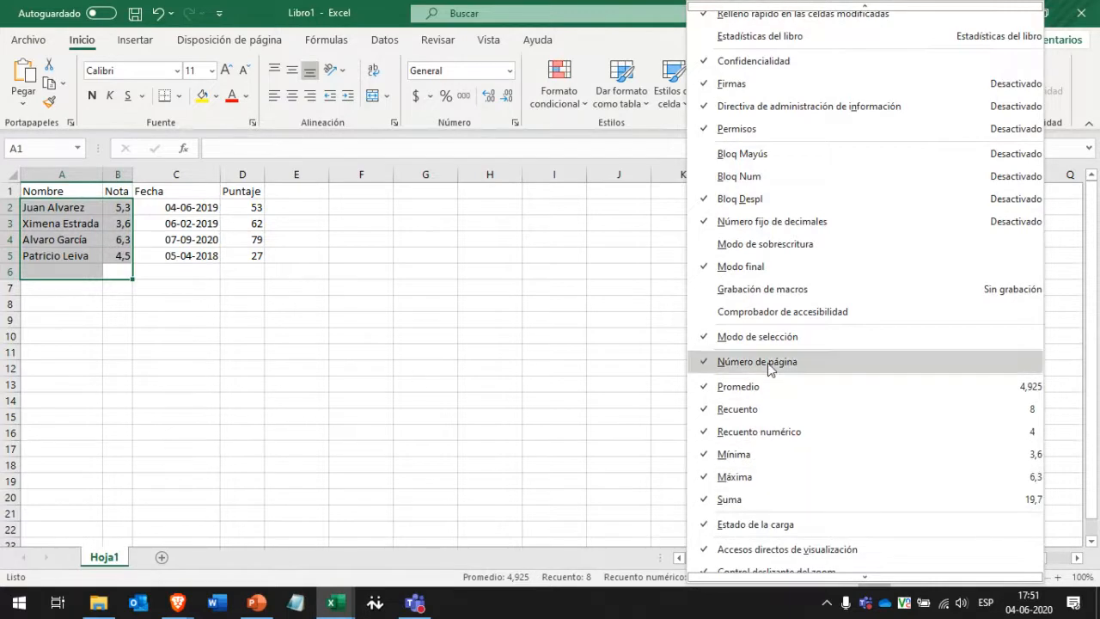
{"action": "left_click", "coordinate": [564, 438]}
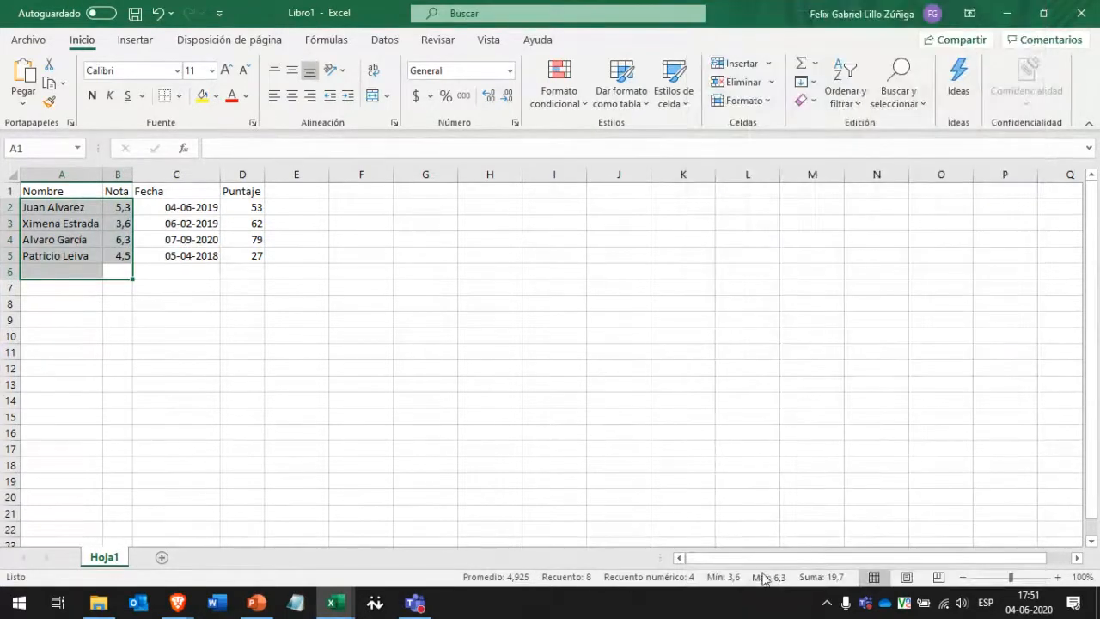
{"action": "left_click", "coordinate": [299, 291]}
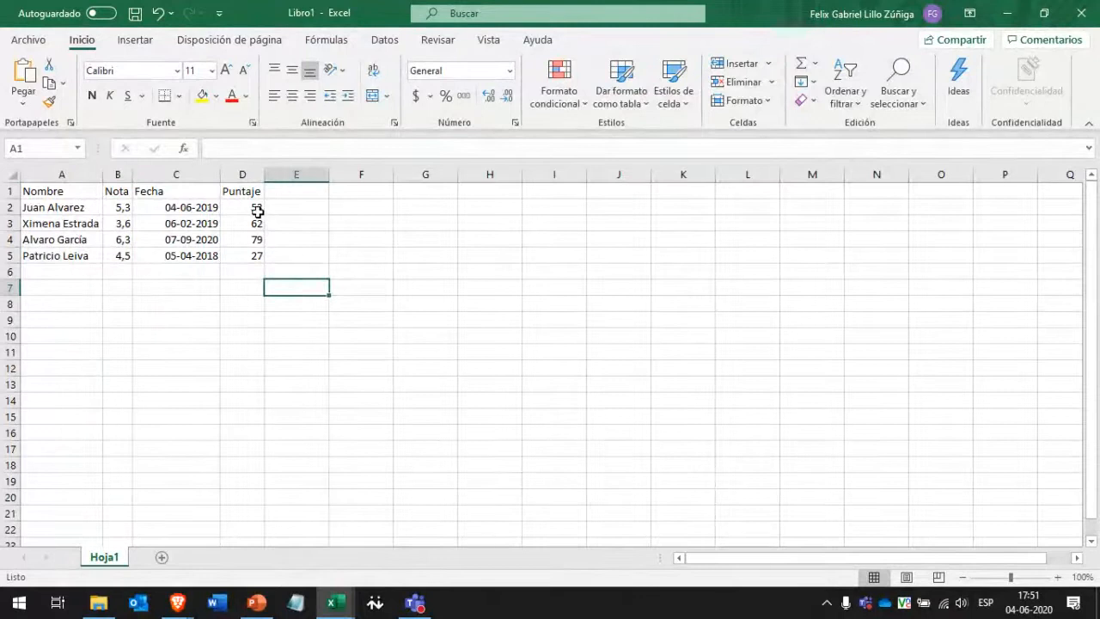
AutoSum the Puntaje scores into D6, then delete the resulting 221 total.
{"action": "left_click_drag", "start_coordinate": [254, 209], "coordinate": [255, 274]}
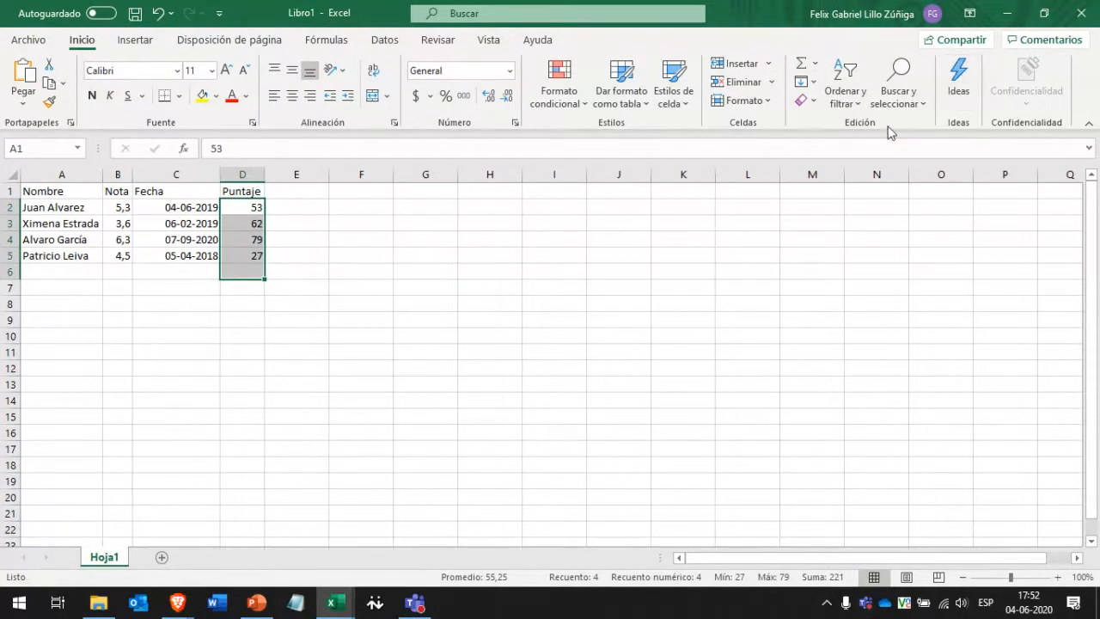
{"action": "left_click", "coordinate": [803, 68]}
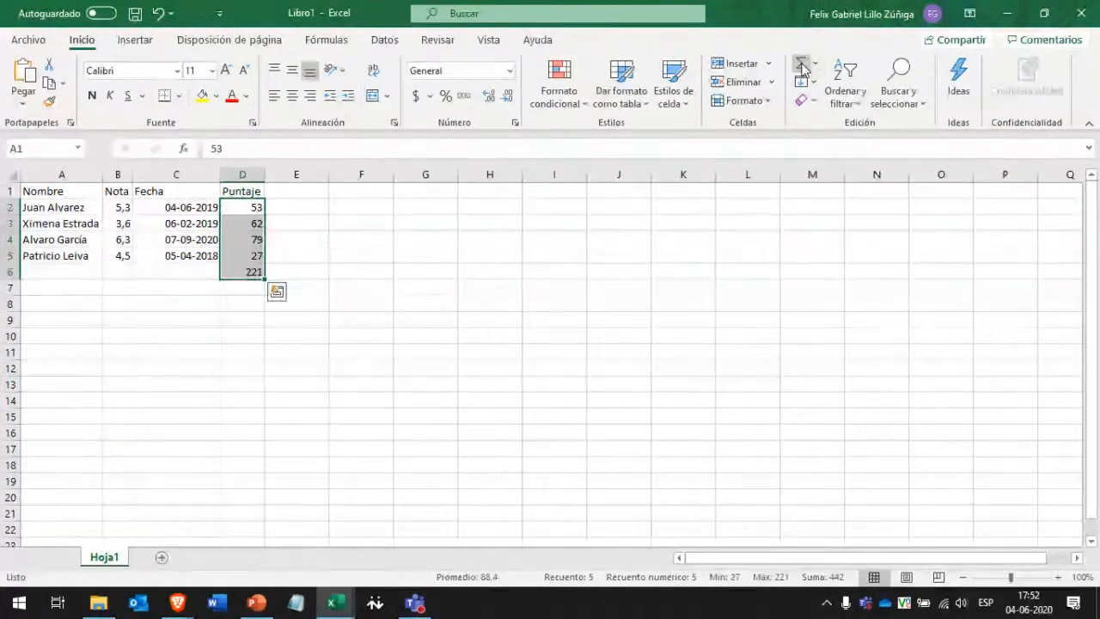
{"action": "left_click", "coordinate": [284, 245]}
{"action": "left_click", "coordinate": [239, 274]}
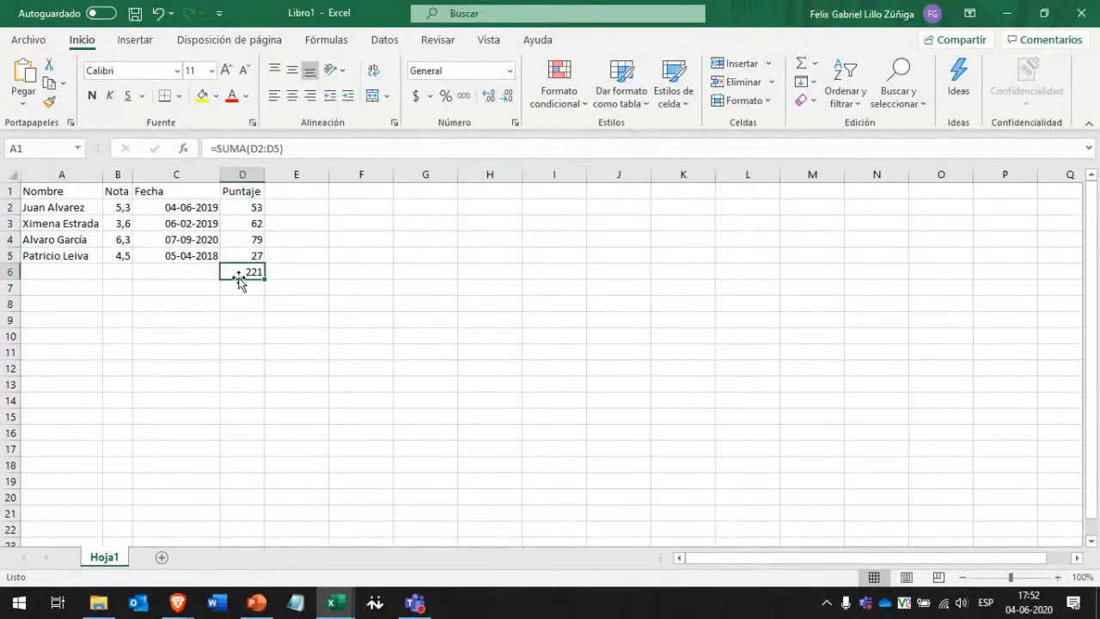
{"action": "key", "text": "Delete"}
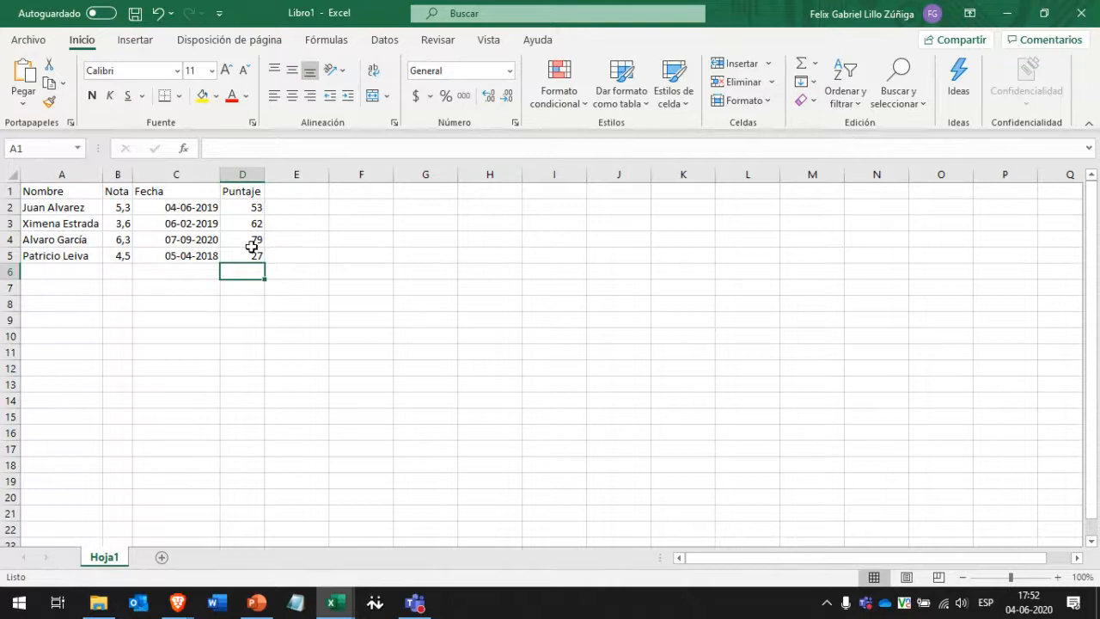
AutoSum D4:D5 into D6, giving =SUMA(D4:D5) = 106.
{"action": "left_click_drag", "start_coordinate": [253, 239], "coordinate": [247, 258]}
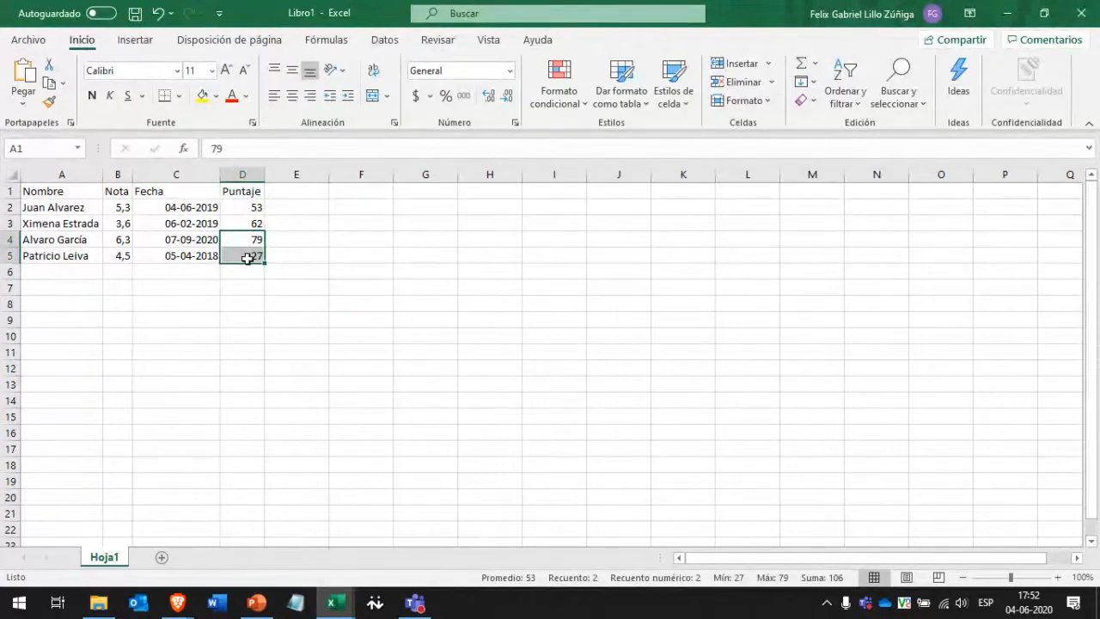
{"action": "left_click", "coordinate": [793, 67]}
{"action": "left_click", "coordinate": [253, 272]}
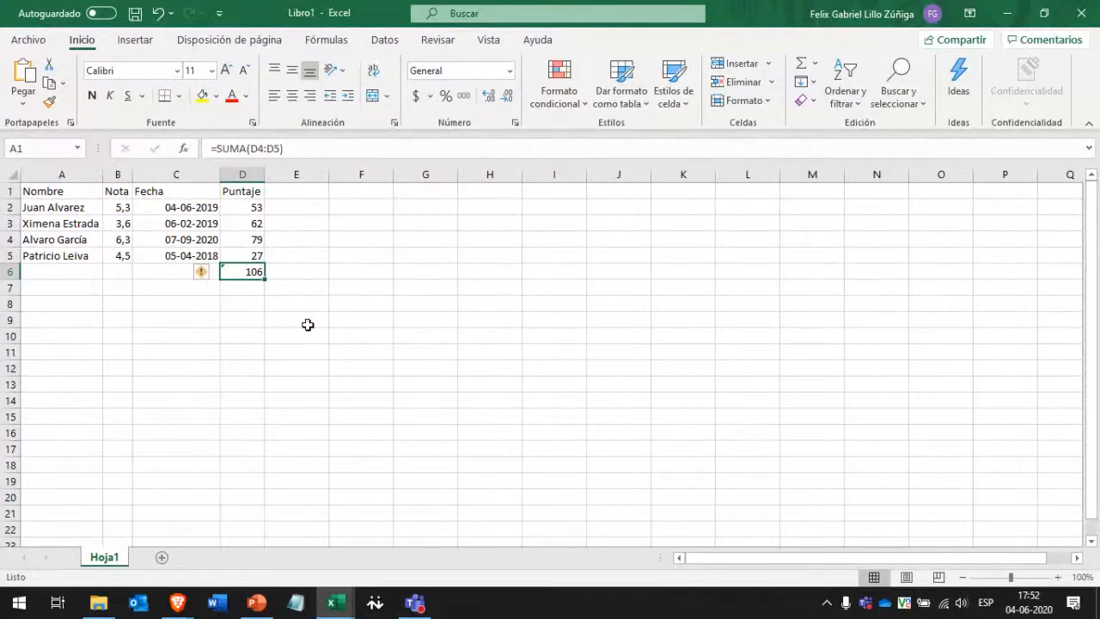
{"action": "left_click_drag", "start_coordinate": [252, 210], "coordinate": [251, 271]}
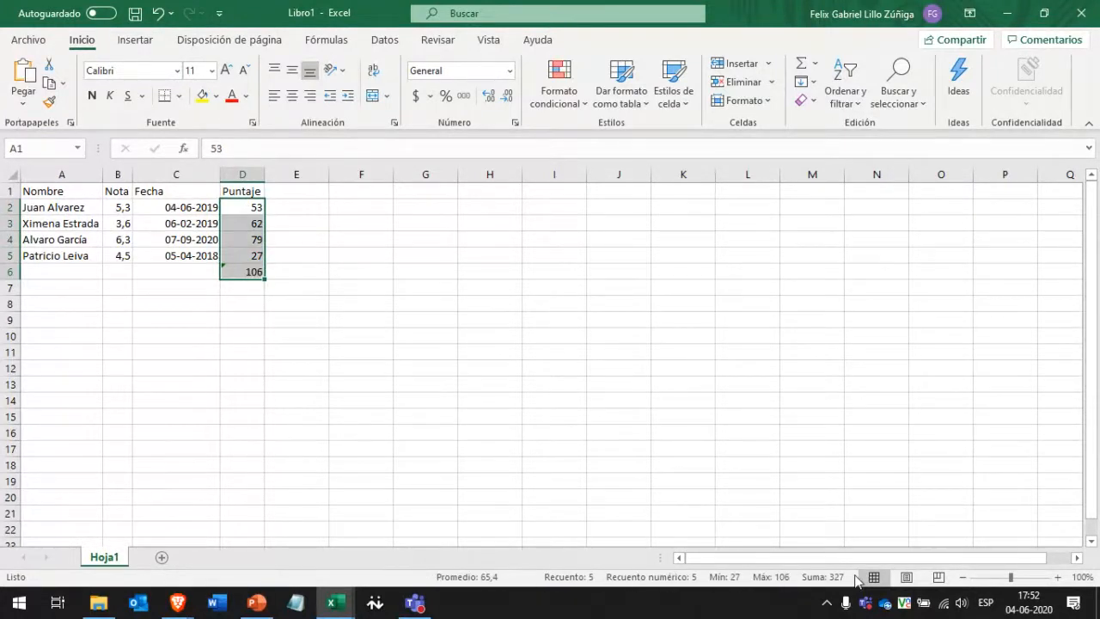
{"action": "mouse_move", "coordinate": [680, 560]}
{"action": "left_mouse_down"}
{"action": "mouse_move", "coordinate": [764, 565]}
{"action": "mouse_move", "coordinate": [679, 554]}
{"action": "left_mouse_up"}
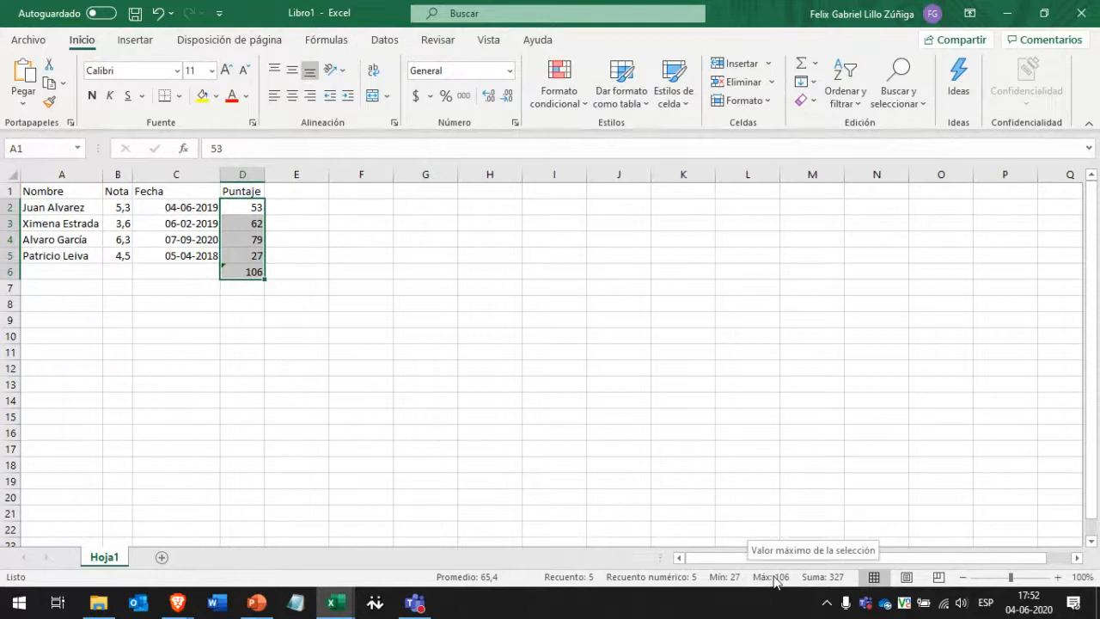
{"action": "left_click", "coordinate": [472, 301]}
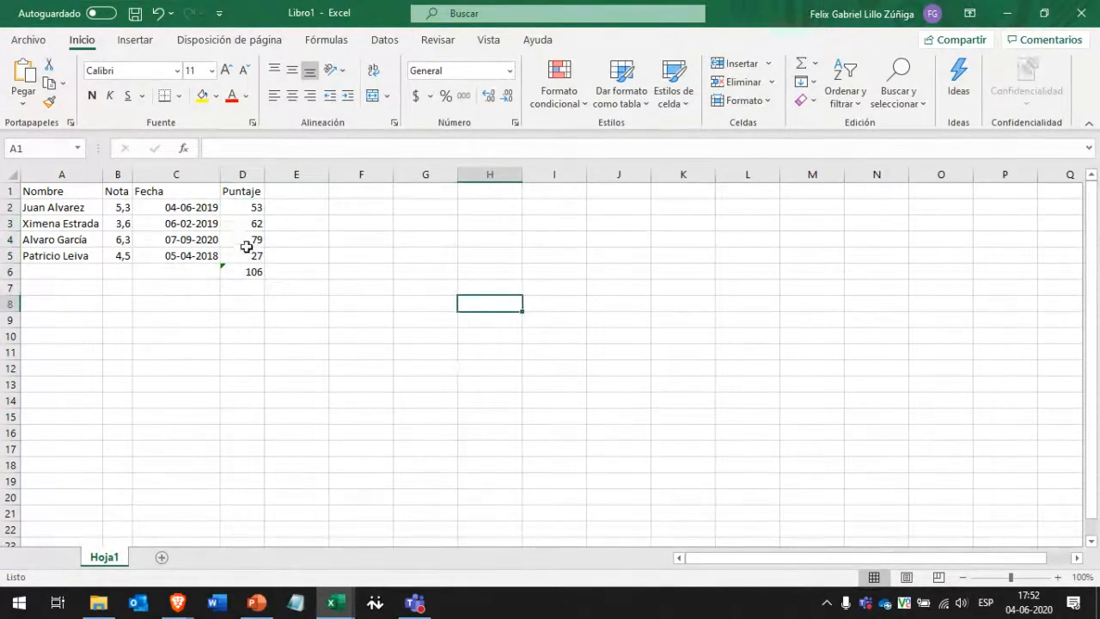
Delete the 106 total from D6 and browse the AutoSum function list for D2:D6.
{"action": "left_click", "coordinate": [232, 272]}
{"action": "key", "text": "Delete"}
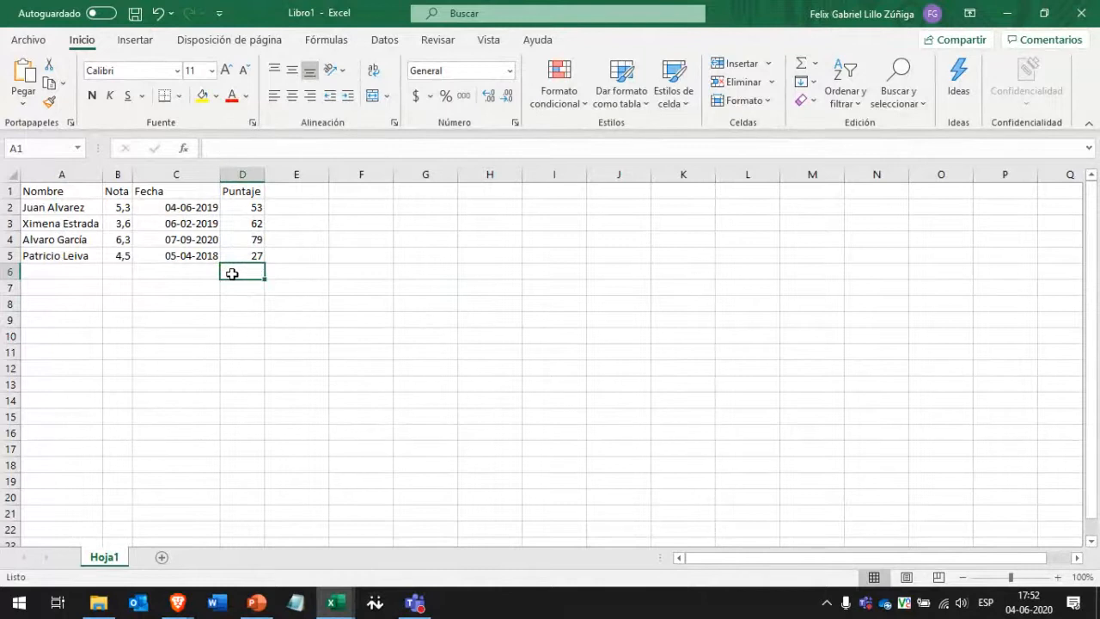
{"action": "left_click_drag", "start_coordinate": [245, 210], "coordinate": [243, 273]}
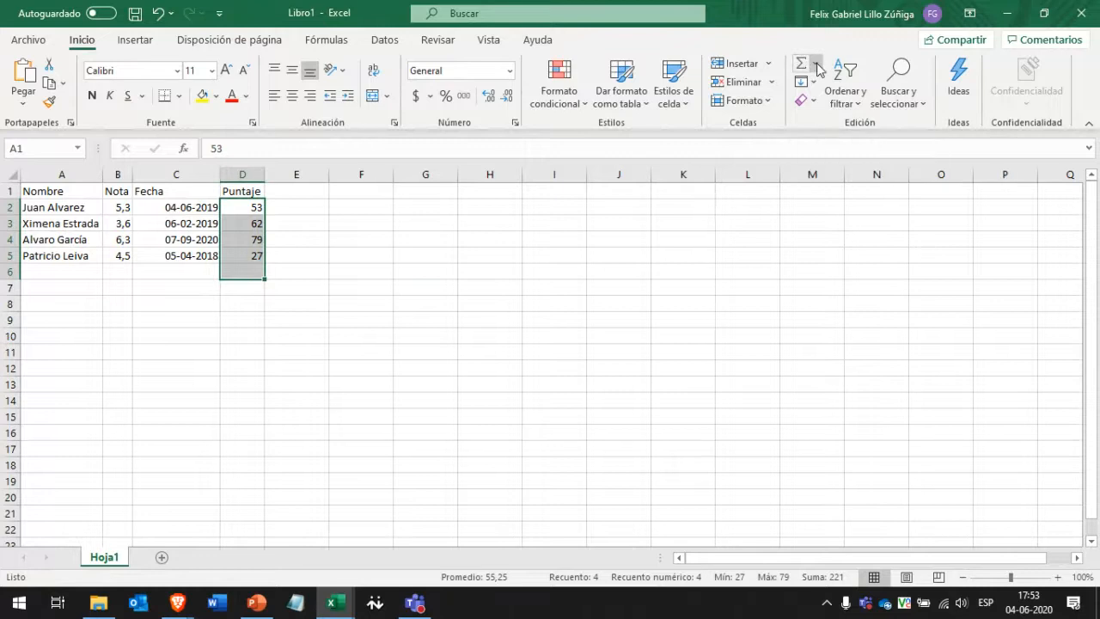
{"action": "left_click", "coordinate": [819, 65]}
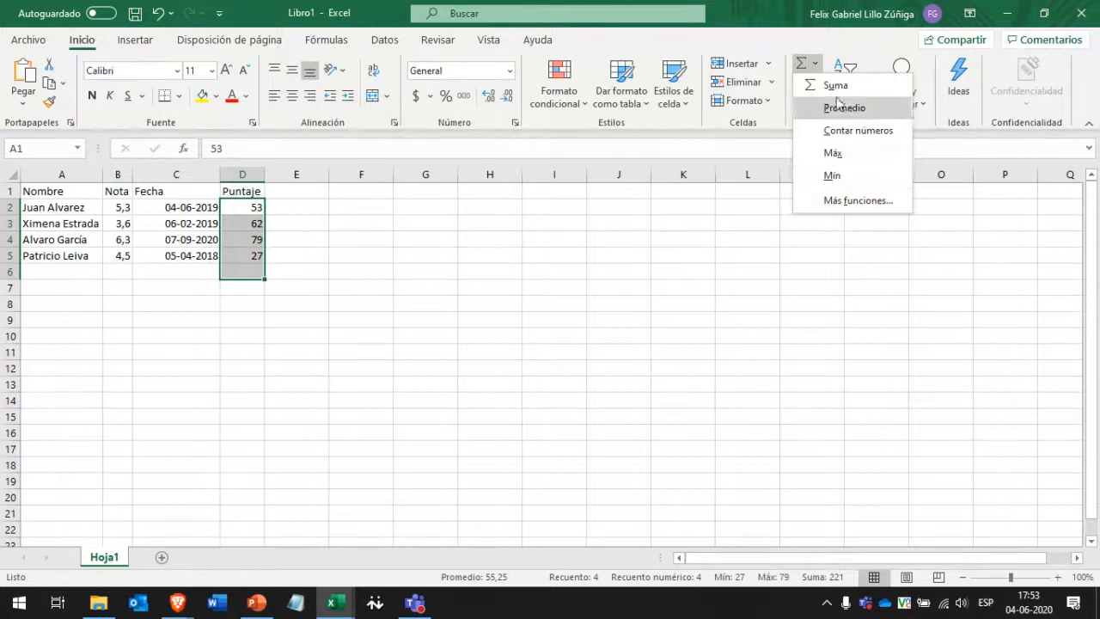
{"action": "left_click", "coordinate": [454, 256]}
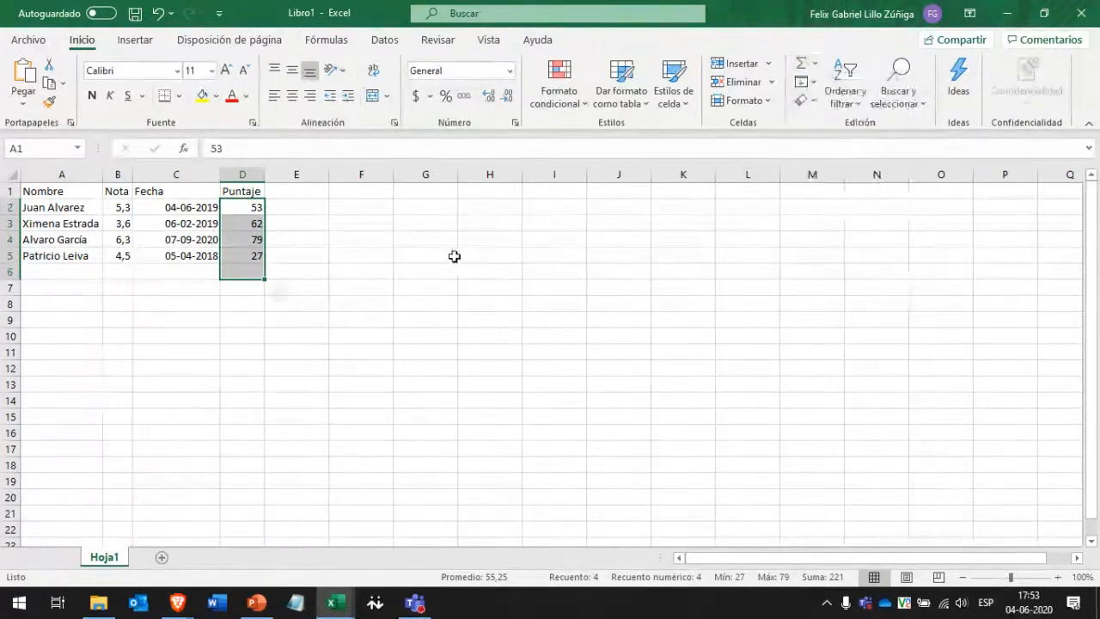
Insert an AutoSum of row 4, =SUMA(D4:G4), in cell H4.
{"action": "left_click", "coordinate": [279, 241]}
{"action": "left_click", "coordinate": [478, 239]}
{"action": "left_click", "coordinate": [801, 65]}
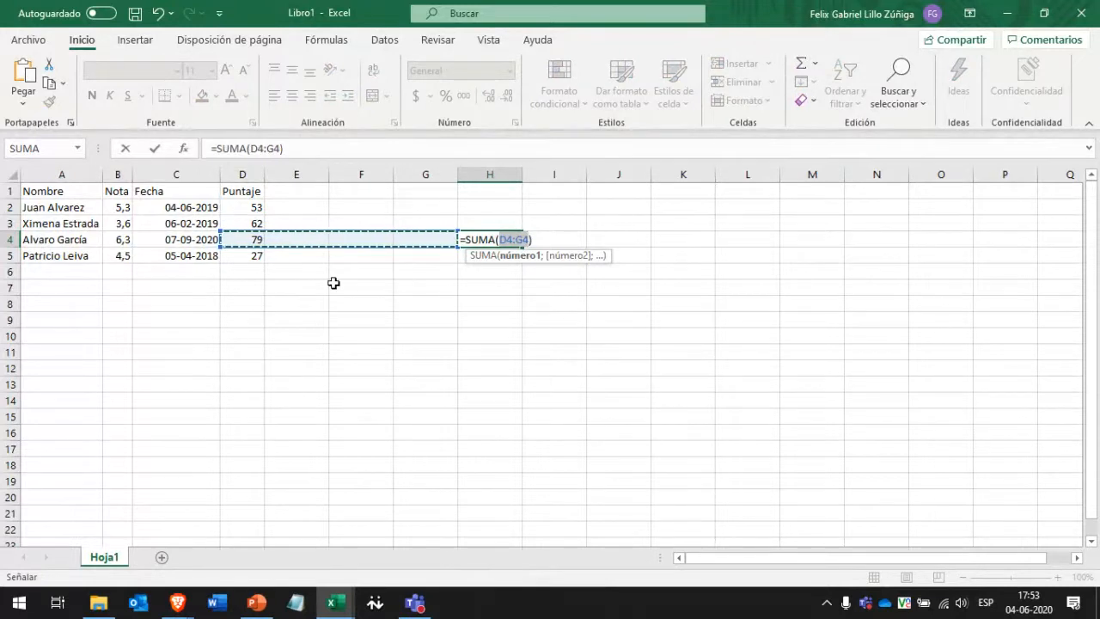
Cancel the H4 sum, type the example =FORMULA(rango;otro valor), then discard it.
{"action": "key", "text": "Escape"}
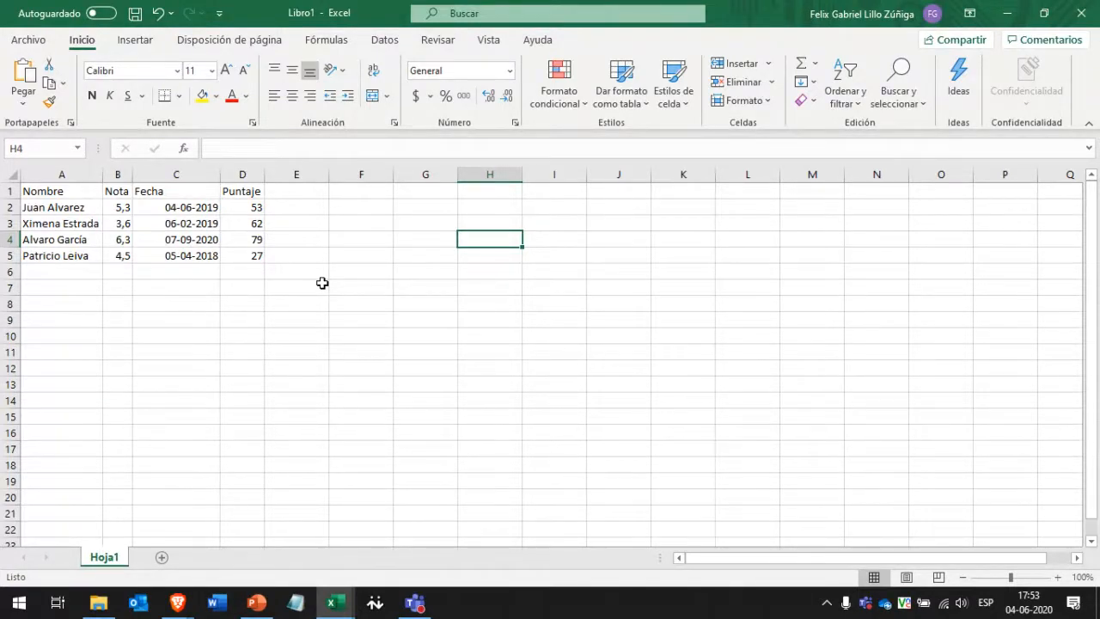
{"action": "type", "text": "="}
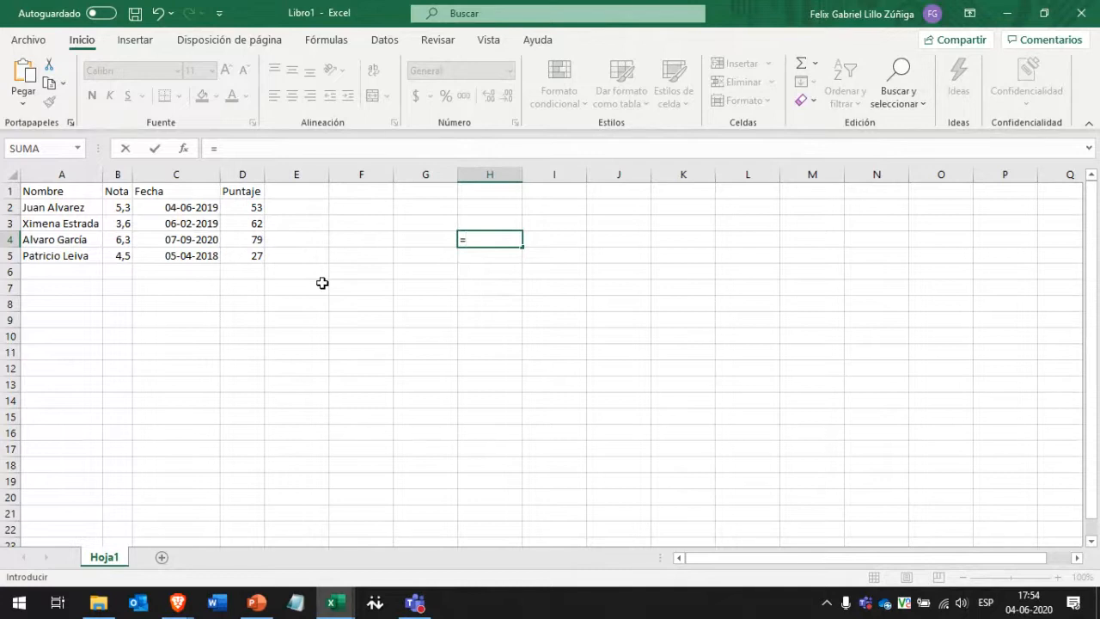
{"action": "type", "text": "FORMULA"}
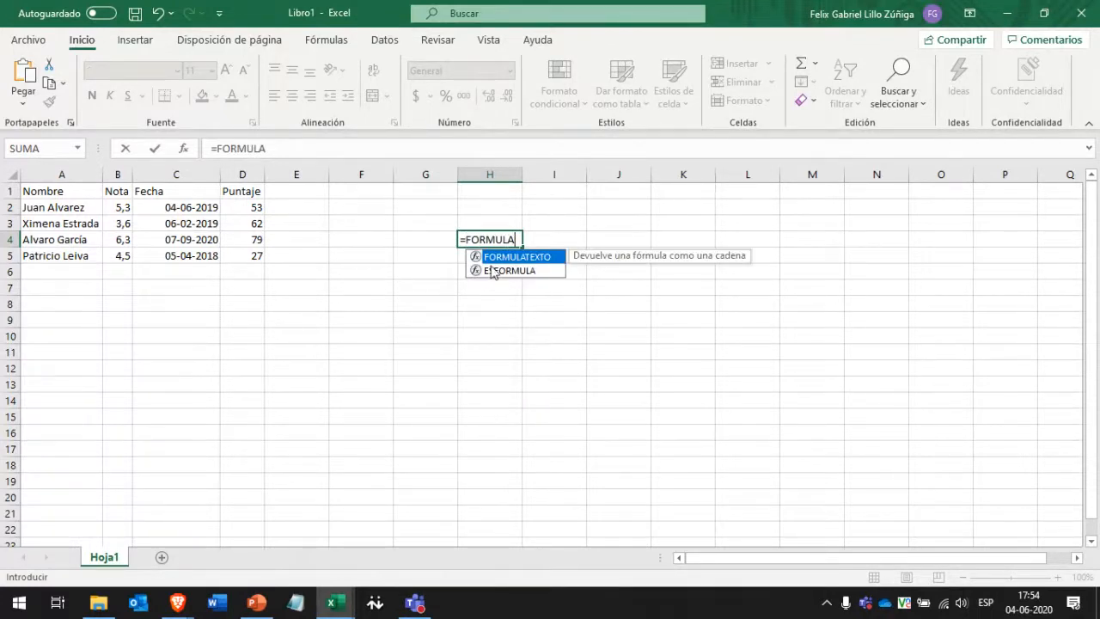
{"action": "type", "text": "("}
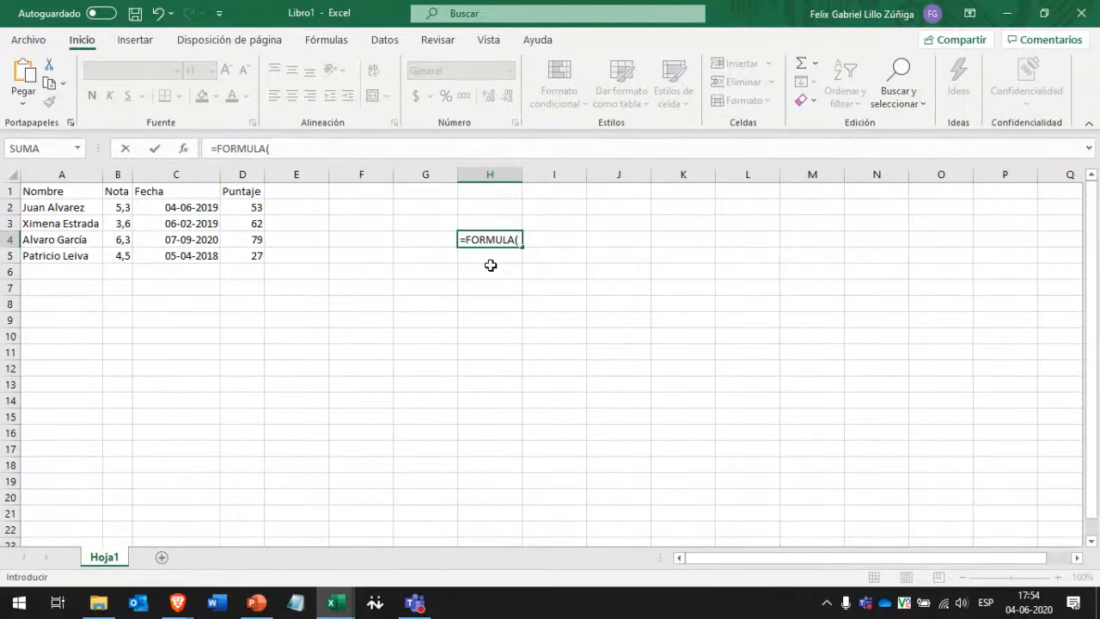
{"action": "type", "text": "rango"}
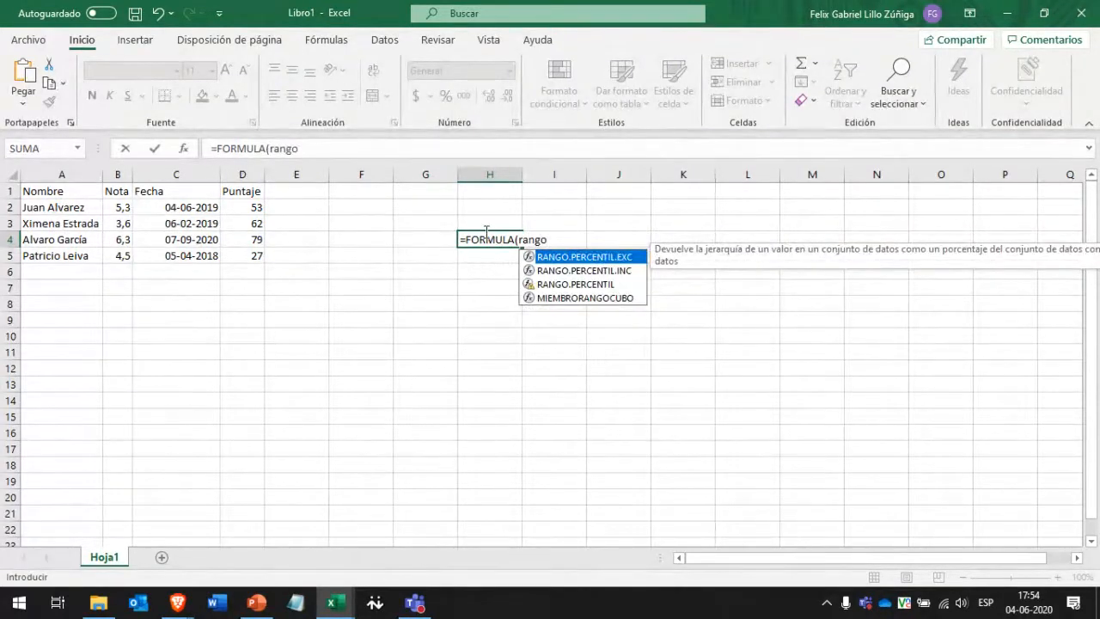
{"action": "type", "text": ";"}
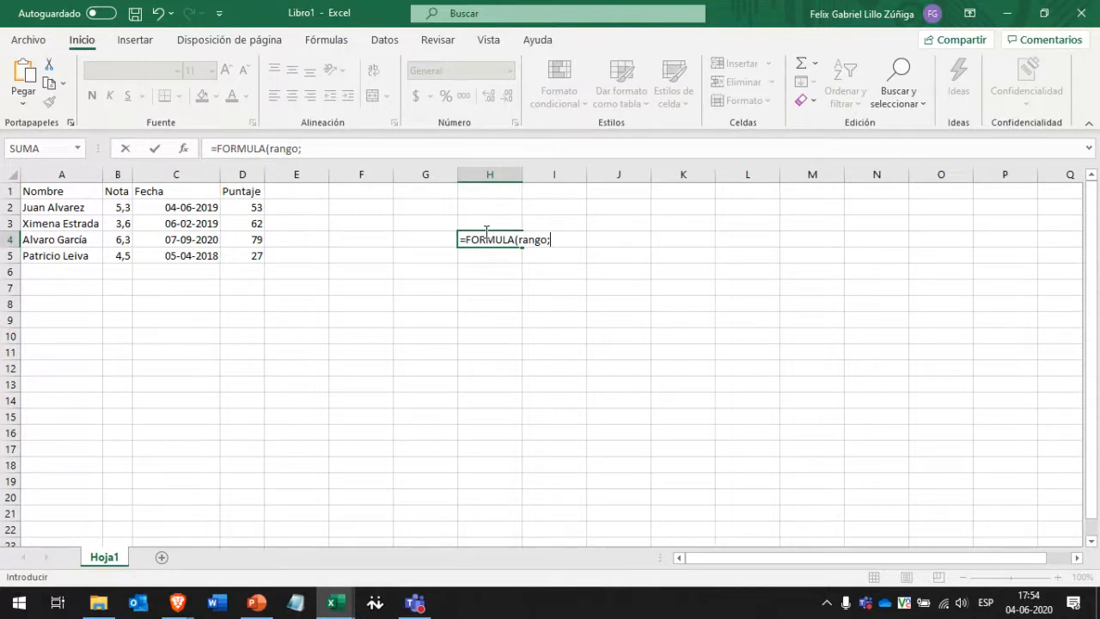
{"action": "type", "text": "otro valor)"}
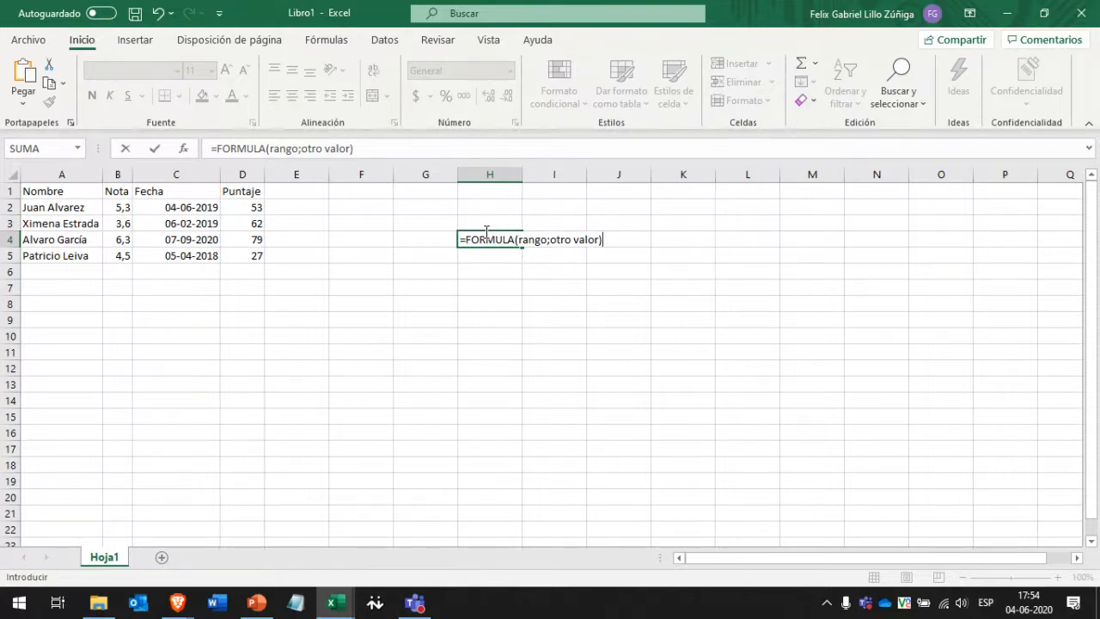
{"action": "key", "text": "Escape"}
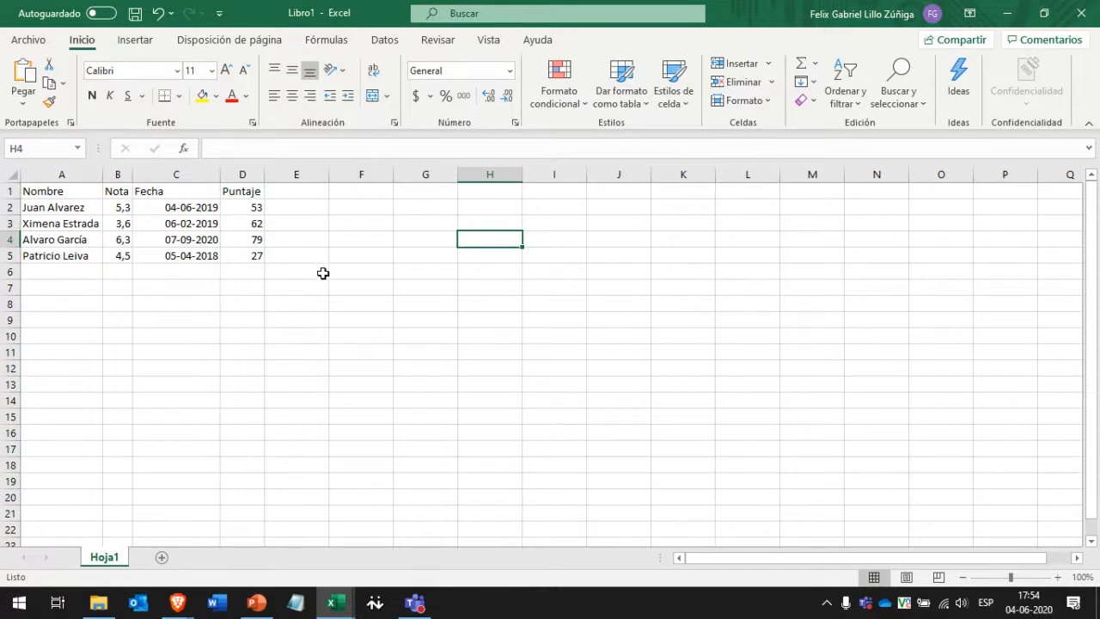
Start a =SUMA( formula in cell D7, retyping the function name.
{"action": "left_click", "coordinate": [232, 289]}
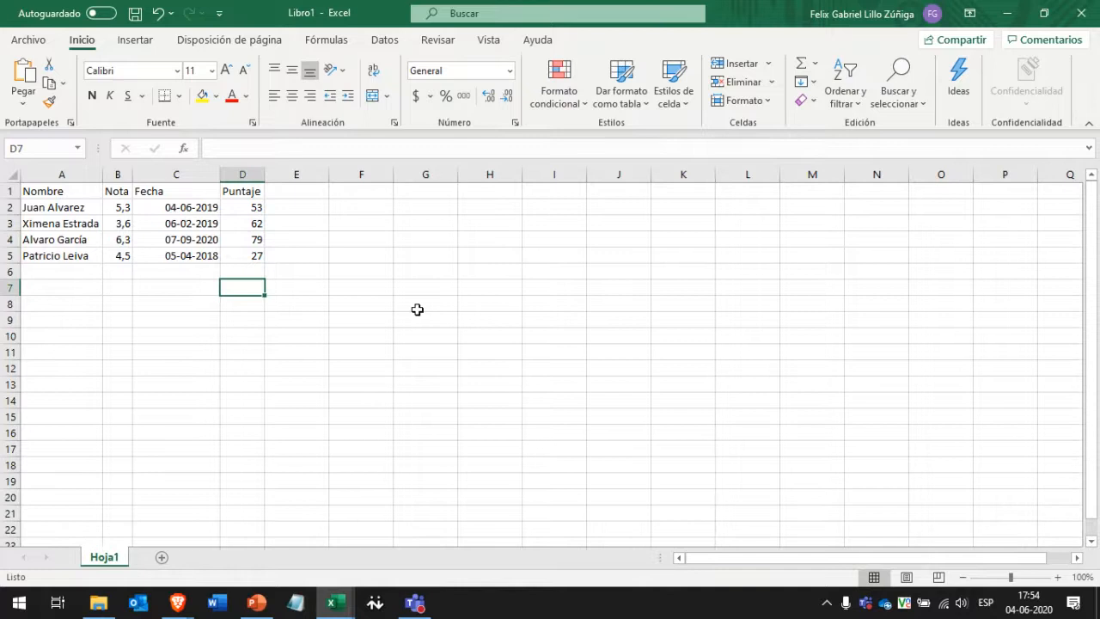
{"action": "type", "text": "=SUMA"}
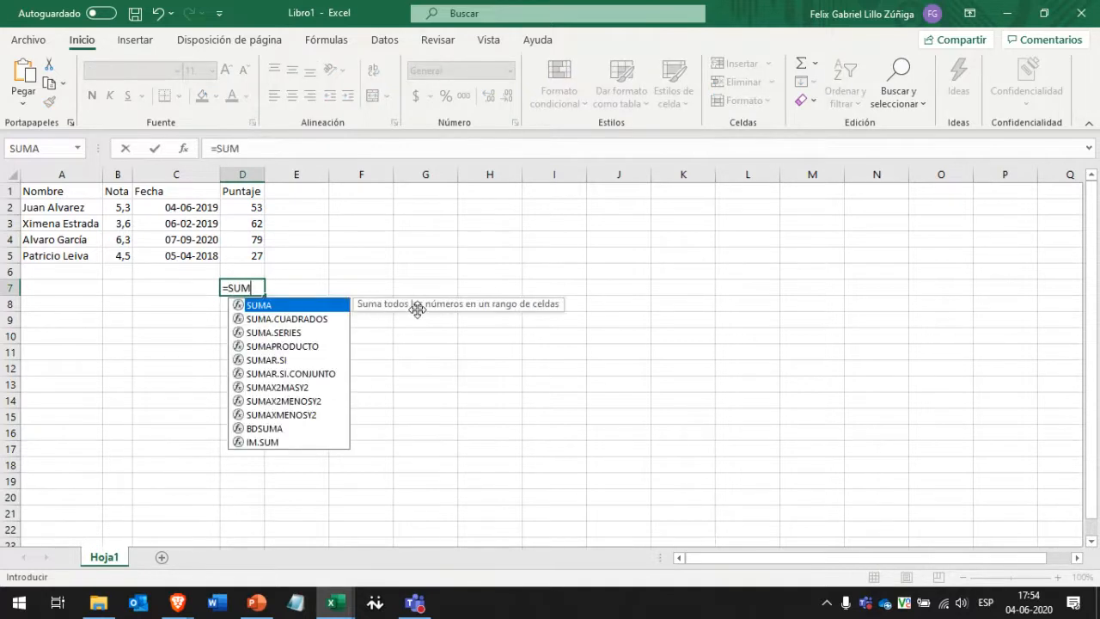
{"action": "key", "text": "BackSpace"}
{"action": "key", "text": "BackSpace"}
{"action": "key", "text": "BackSpace"}
{"action": "key", "text": "BackSpace"}
{"action": "type", "text": "suma"}
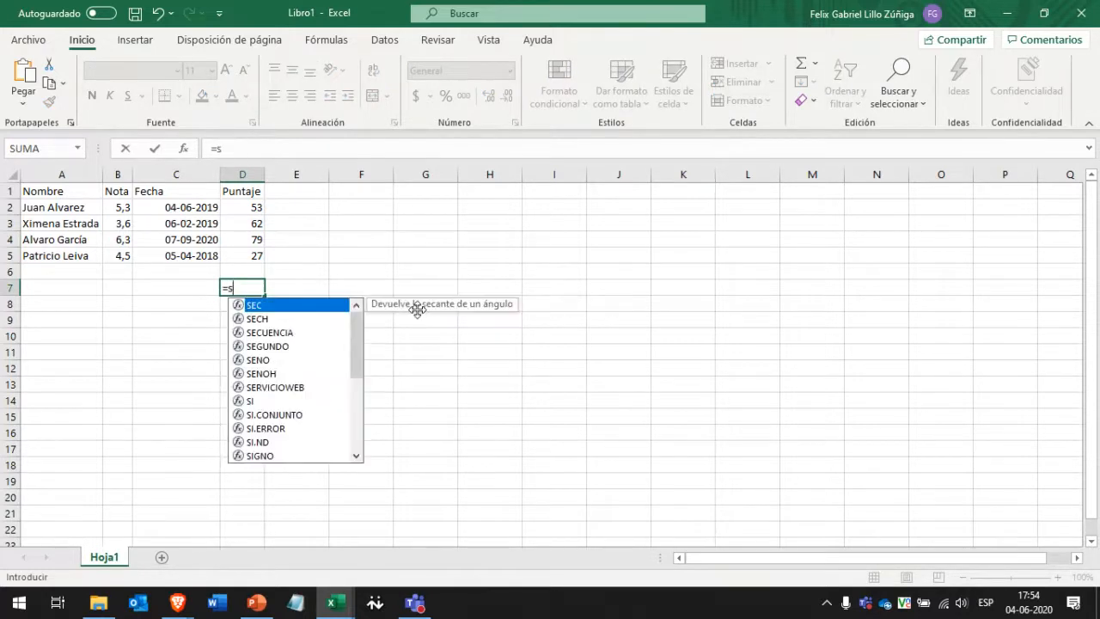
{"action": "key", "text": "BackSpace"}
{"action": "key", "text": "BackSpace"}
{"action": "key", "text": "BackSpace"}
{"action": "type", "text": "UMA"}
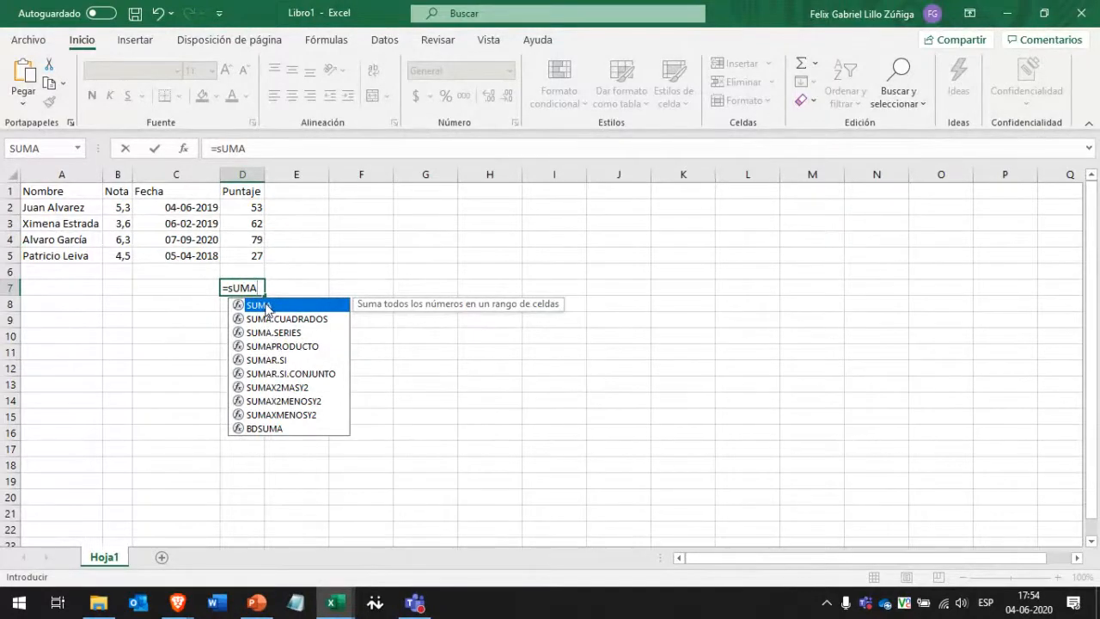
{"action": "type", "text": "("}
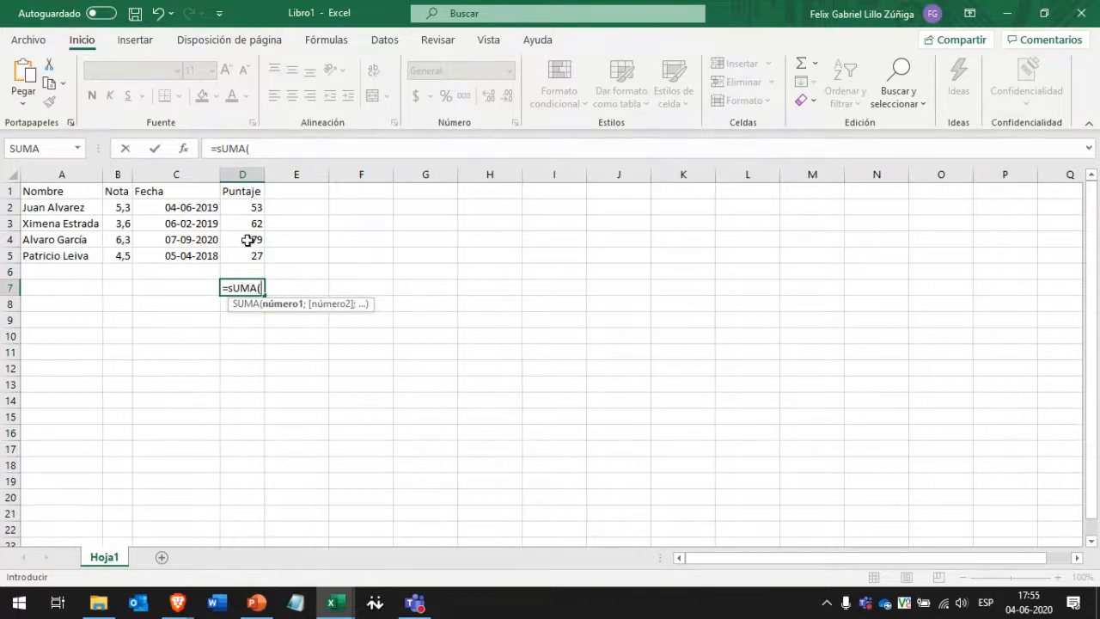
Sum 6986;5629;72829;8273264 to get 8358708, then clear D7.
{"action": "mouse_move", "coordinate": [247, 256]}
{"action": "left_mouse_down"}
{"action": "mouse_move", "coordinate": [247, 205]}
{"action": "mouse_move", "coordinate": [247, 253]}
{"action": "mouse_move", "coordinate": [120, 215]}
{"action": "mouse_move", "coordinate": [257, 243]}
{"action": "left_mouse_up"}
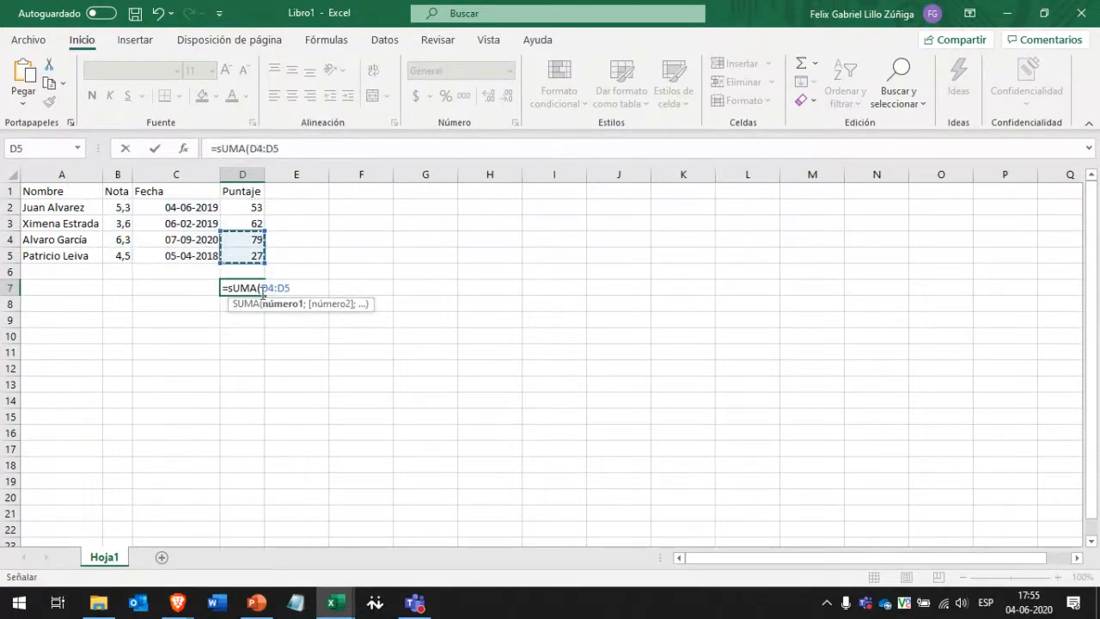
{"action": "left_click_drag", "start_coordinate": [260, 288], "coordinate": [361, 290]}
{"action": "key", "text": "BackSpace"}
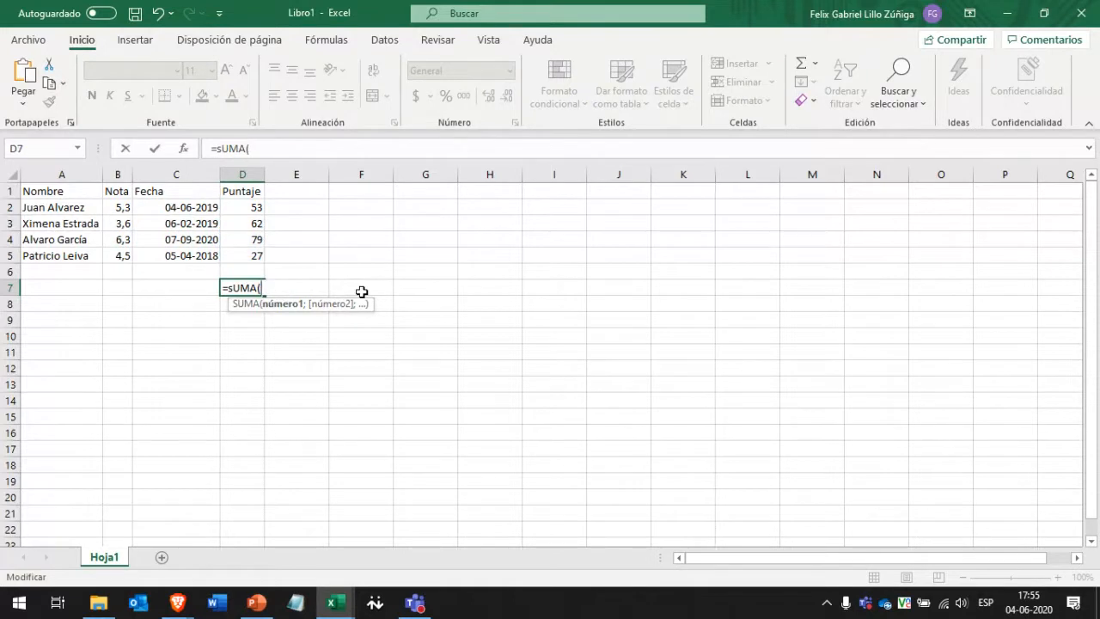
{"action": "type", "text": "6986;"}
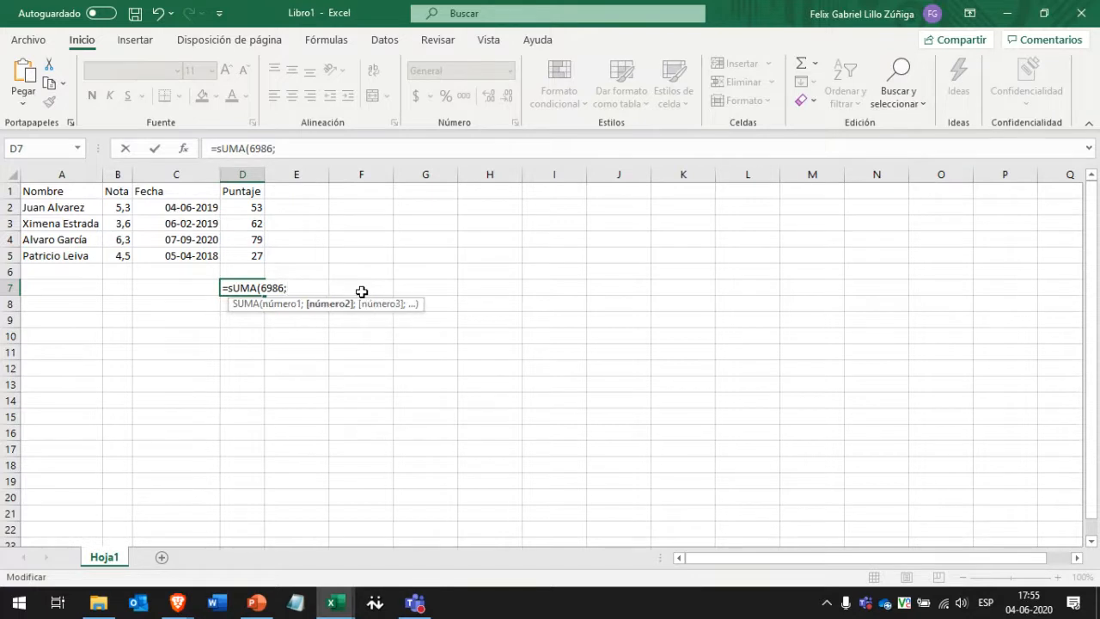
{"action": "type", "text": "5629;7282"}
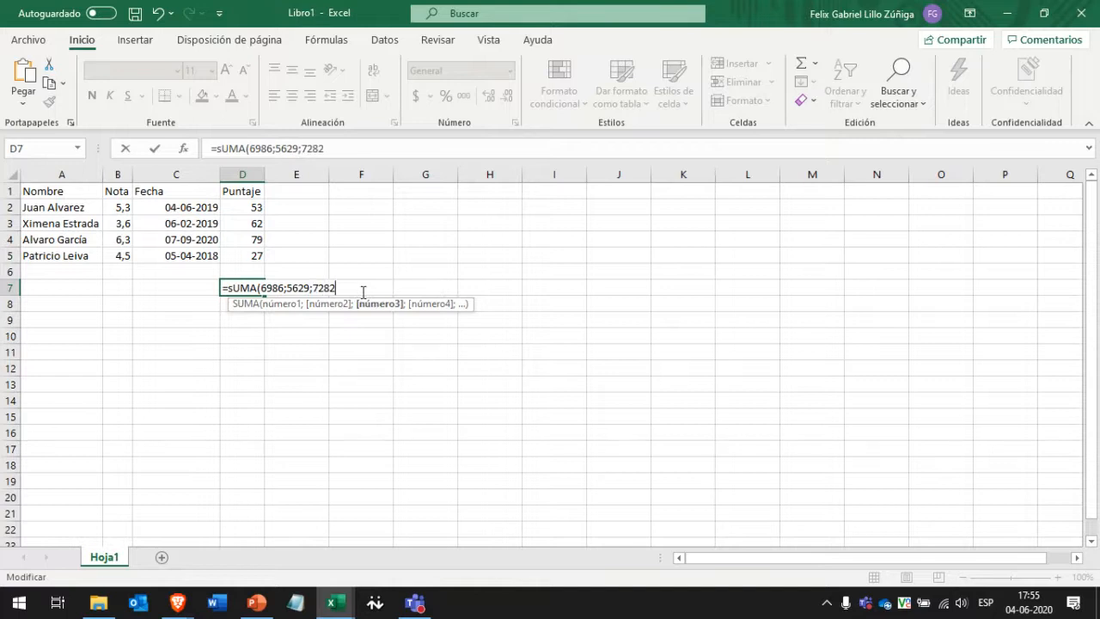
{"action": "type", "text": "9;8273264"}
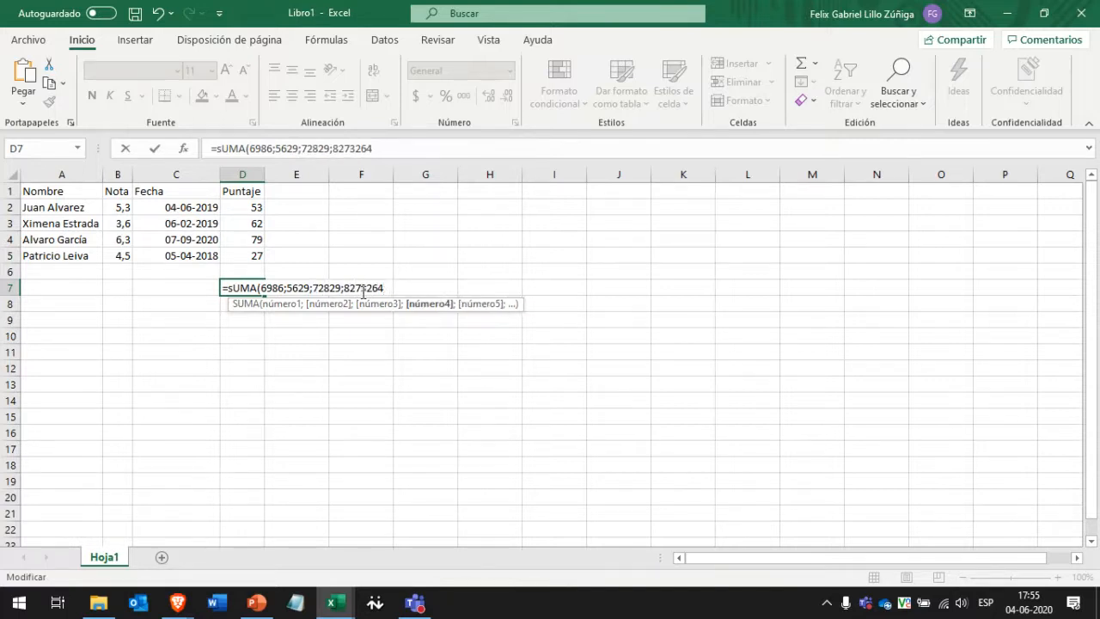
{"action": "type", "text": ")"}
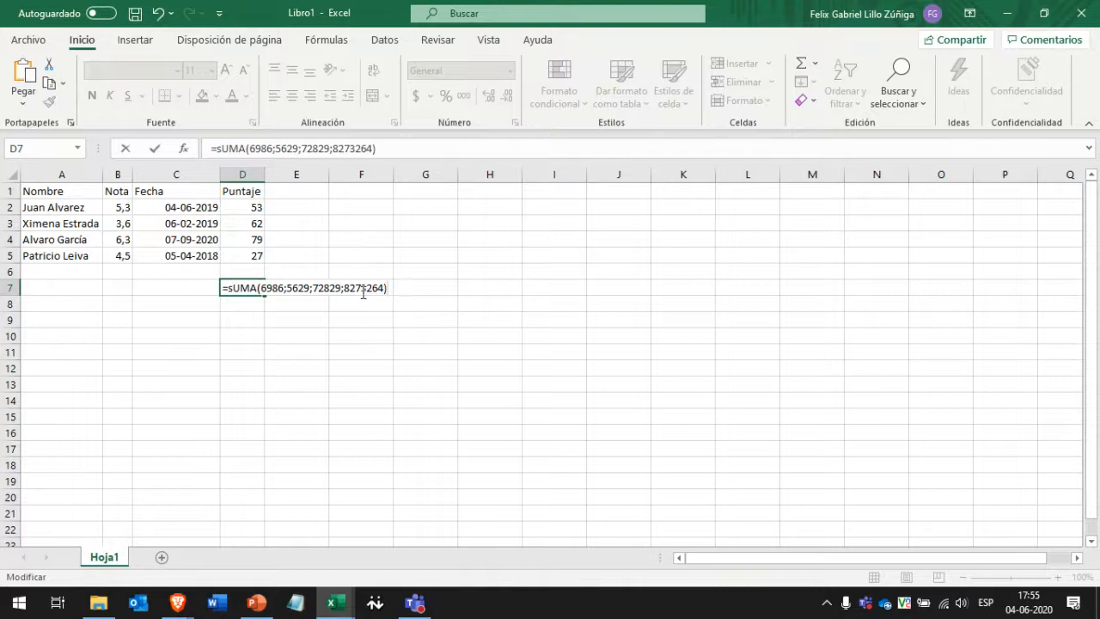
{"action": "key", "text": "ctrl+Return"}
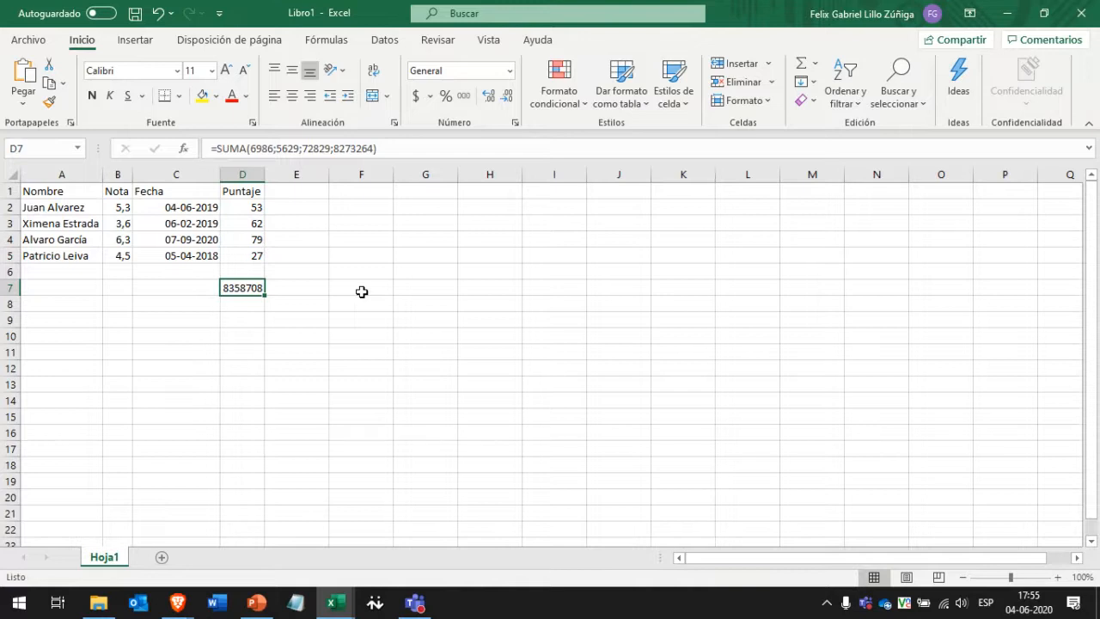
{"action": "key", "text": "Delete"}
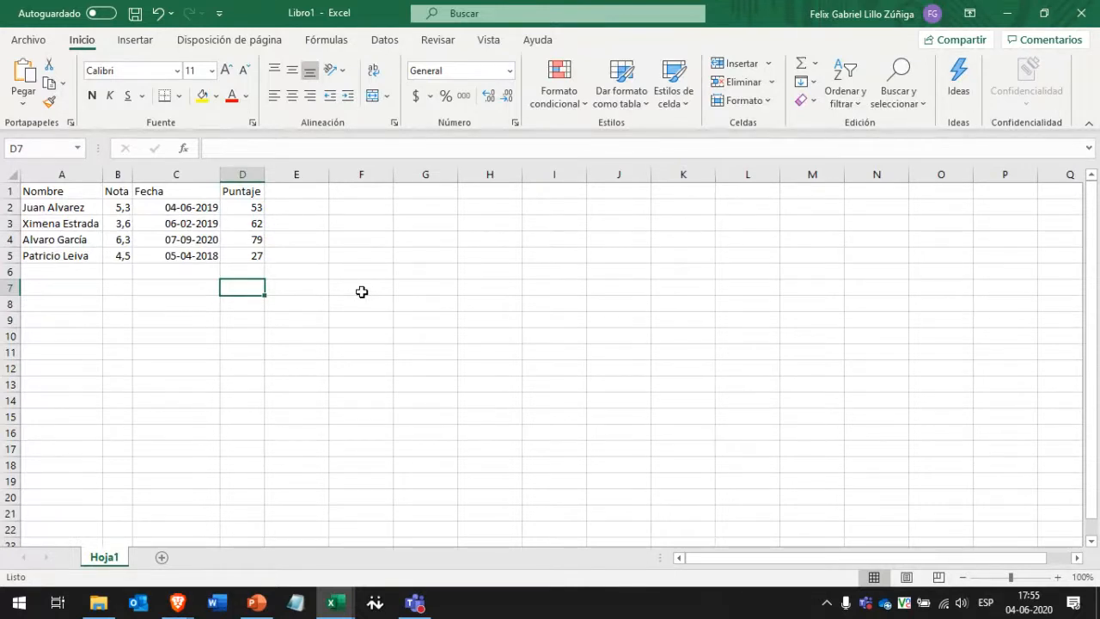
Show the Fórmulas function library and select cells F4, F2 and F3.
{"action": "left_click", "coordinate": [335, 43]}
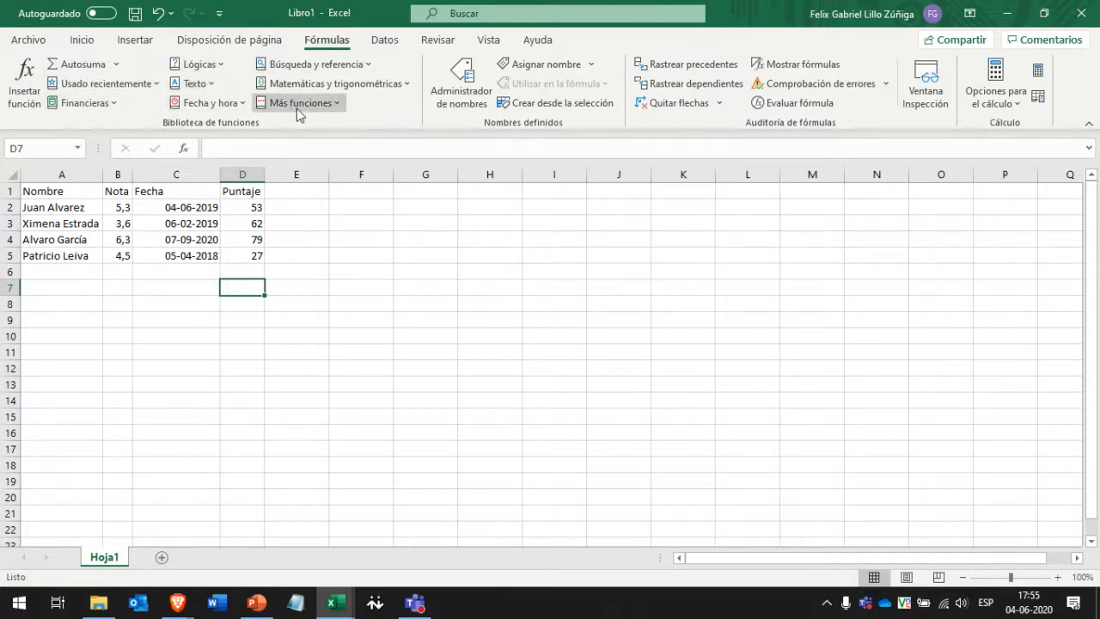
{"action": "left_click", "coordinate": [368, 235]}
{"action": "left_click", "coordinate": [360, 202]}
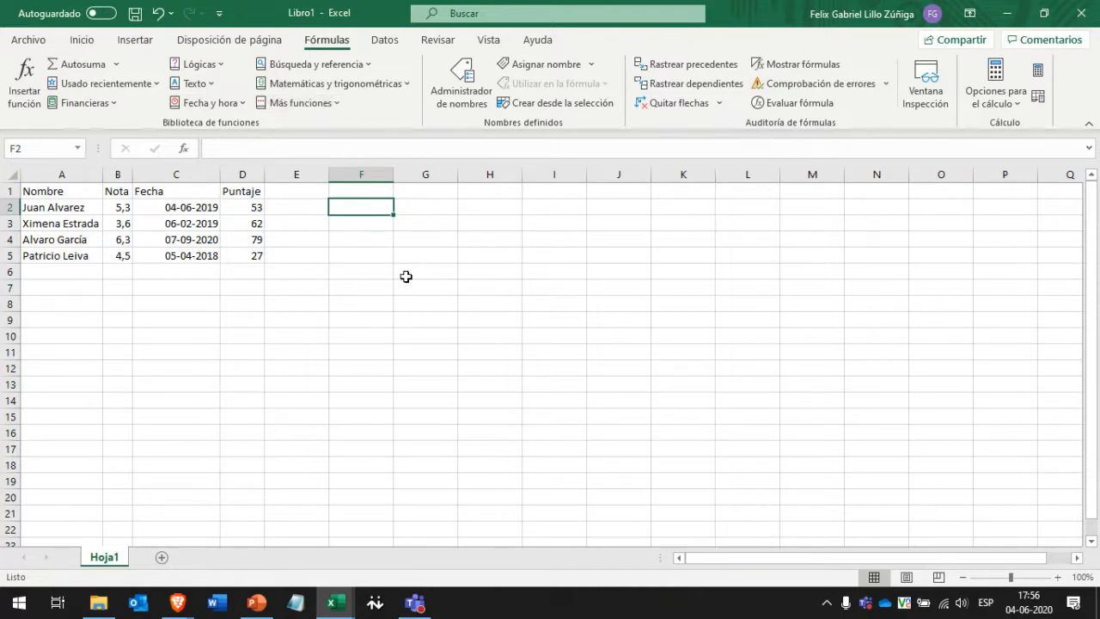
{"action": "left_click", "coordinate": [368, 227]}
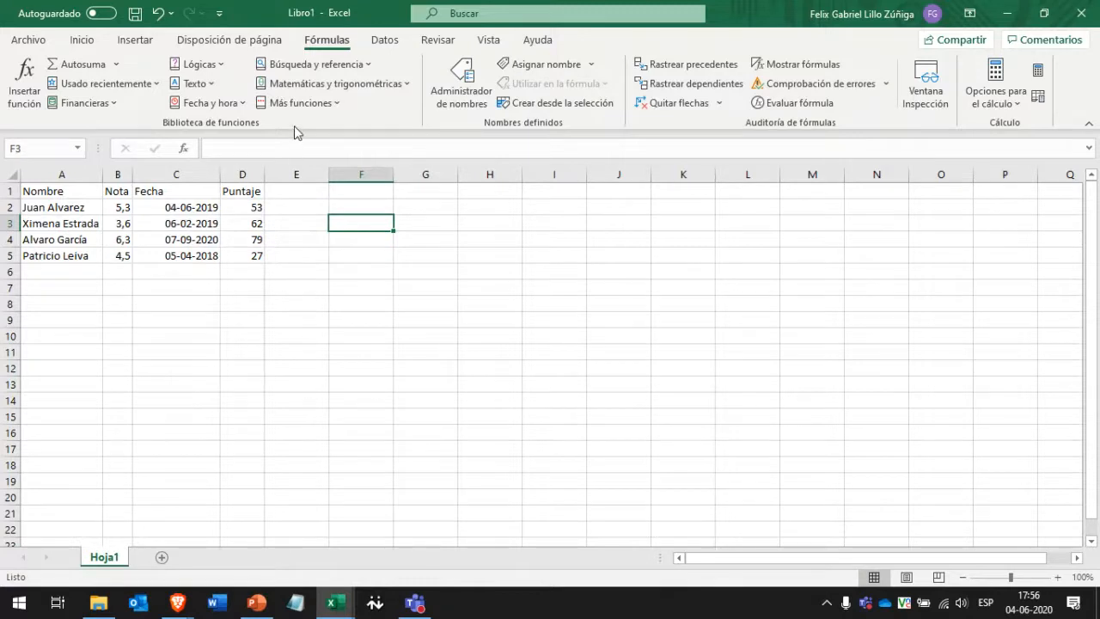
Browse the Texto and Matemáticas y trigonométricas function lists, then select D7.
{"action": "left_click", "coordinate": [290, 90]}
{"action": "left_click", "coordinate": [194, 83]}
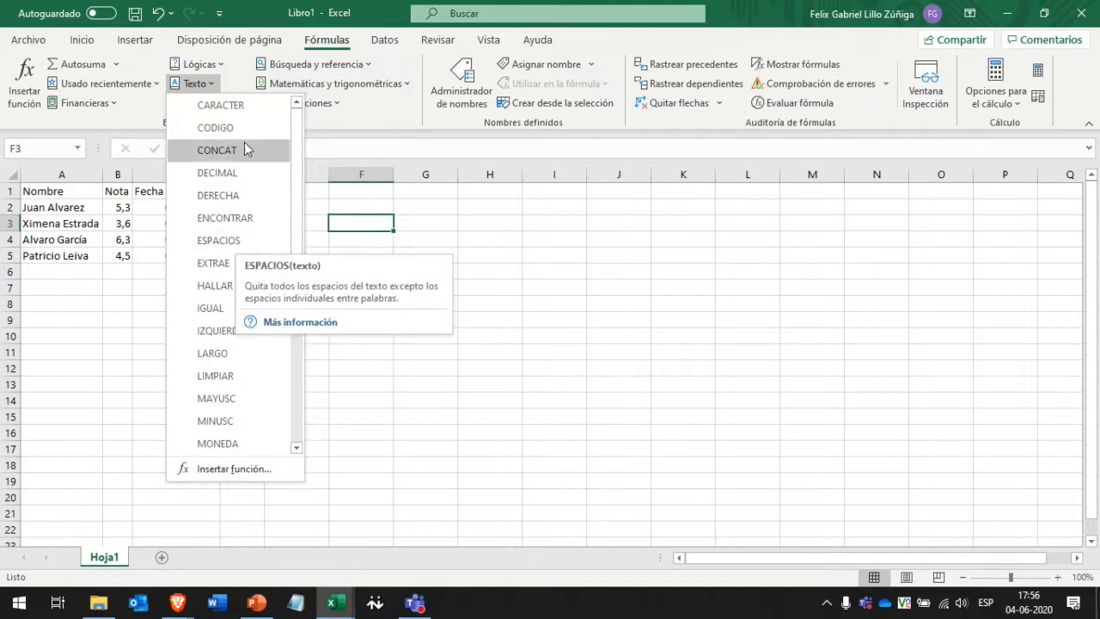
{"action": "left_click", "coordinate": [330, 108]}
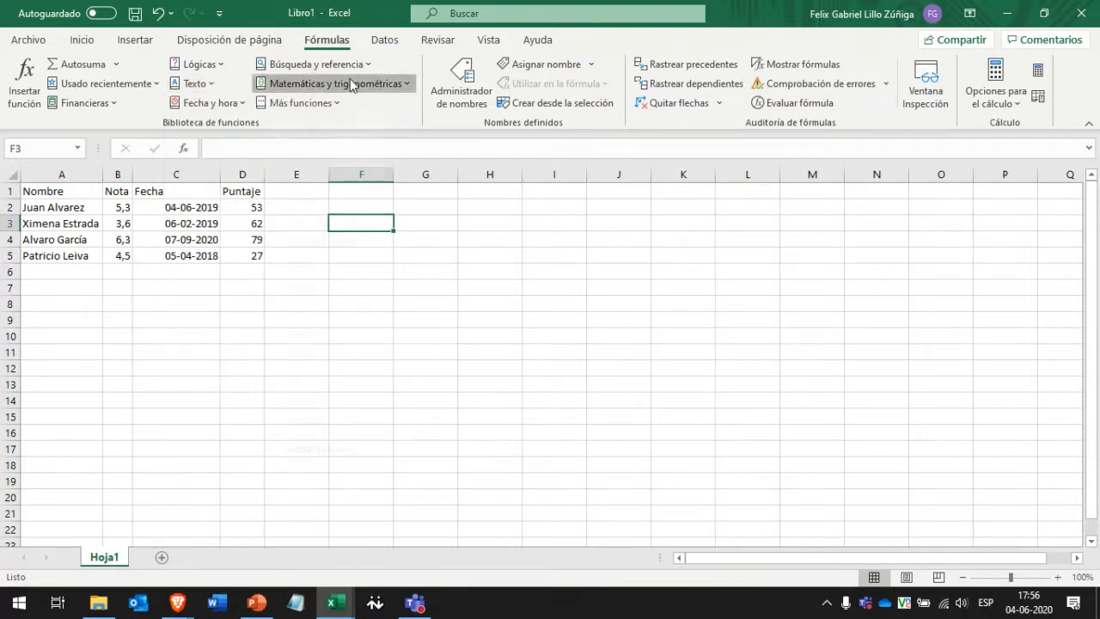
{"action": "left_click", "coordinate": [270, 82]}
{"action": "scroll", "coordinate": [331, 215], "scroll_direction": "down", "scroll_amount": 8}
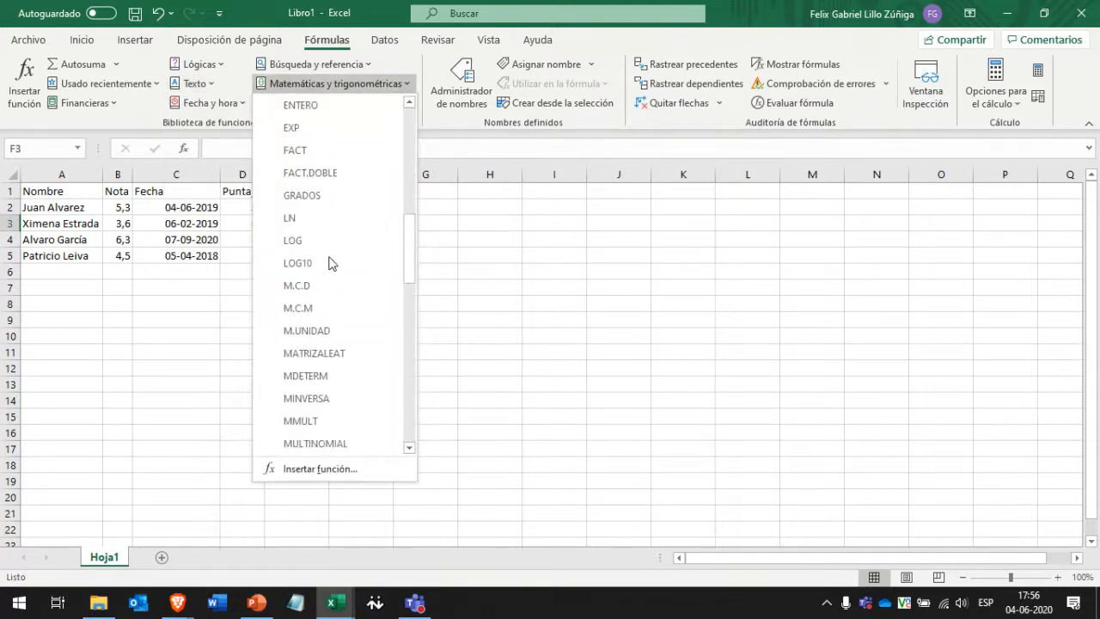
{"action": "mouse_move", "coordinate": [311, 240]}
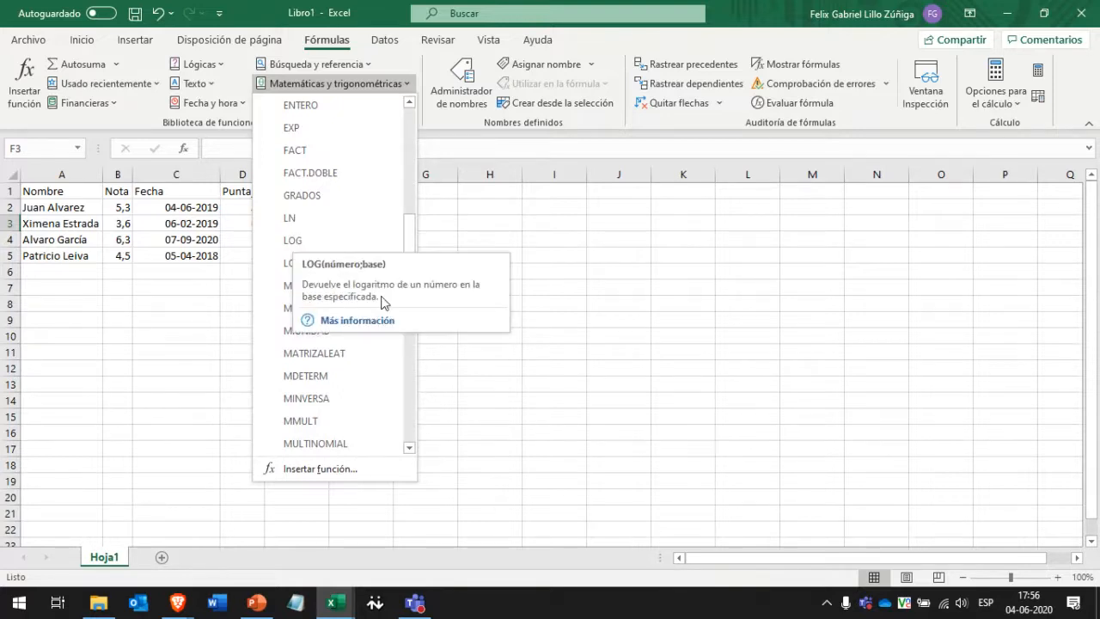
{"action": "left_click", "coordinate": [163, 247]}
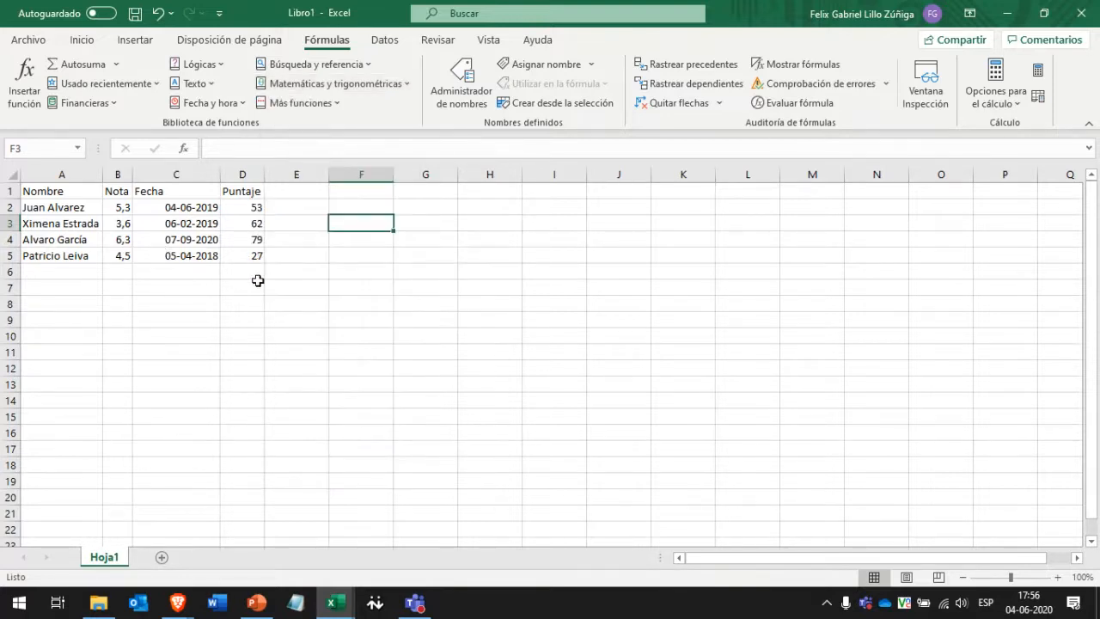
{"action": "left_click", "coordinate": [257, 284]}
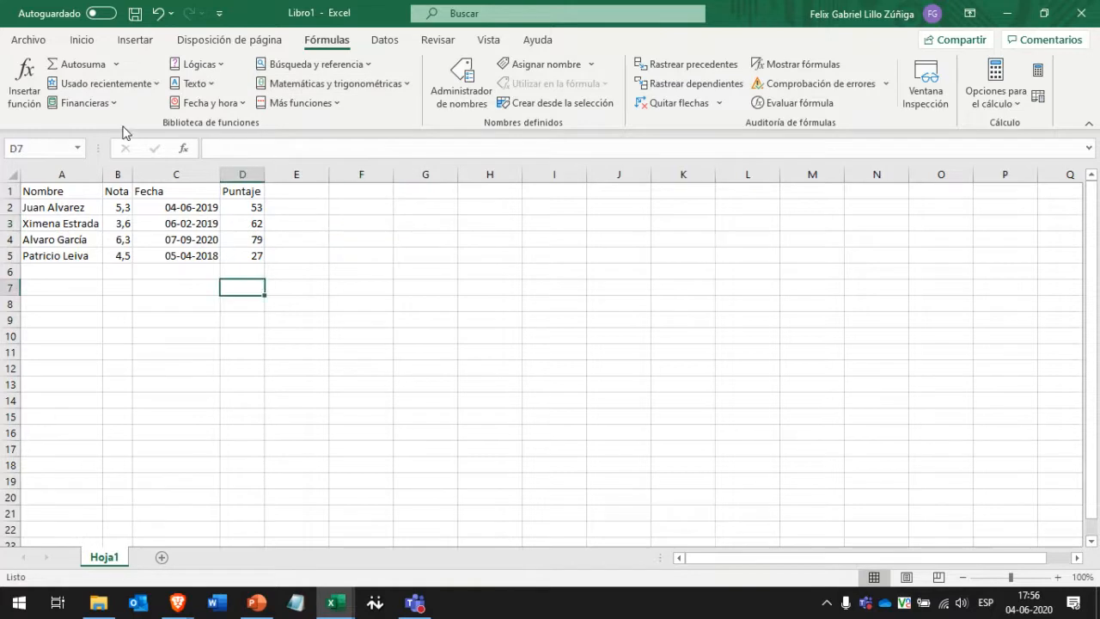
Search all function categories for 'suma' in the Insertar función dialog.
{"action": "left_click", "coordinate": [26, 68]}
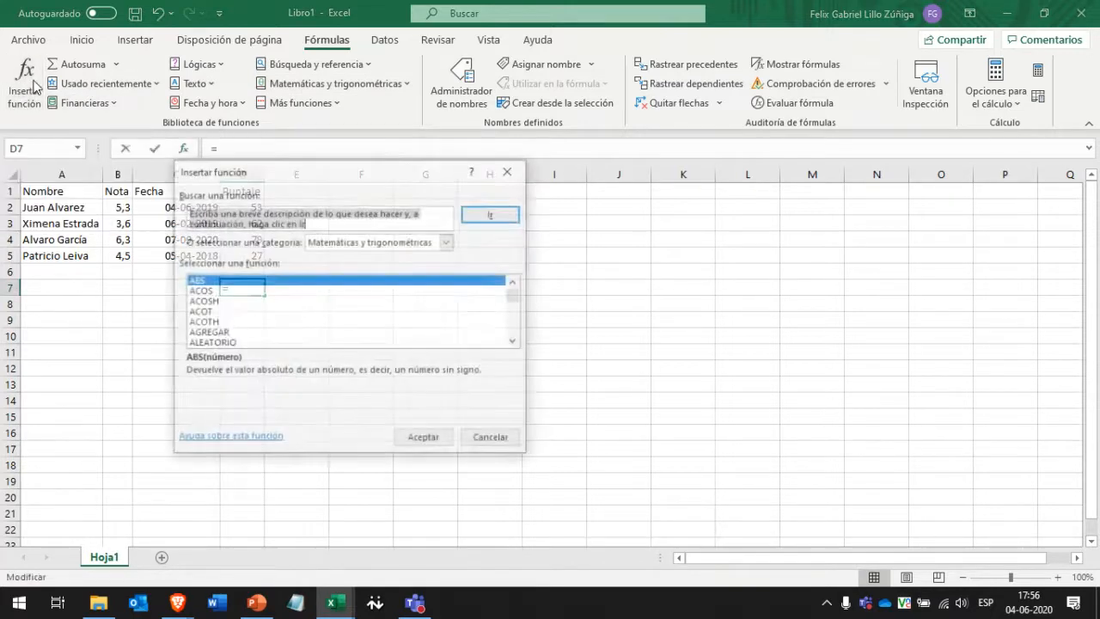
{"action": "left_click_drag", "start_coordinate": [252, 160], "coordinate": [425, 182]}
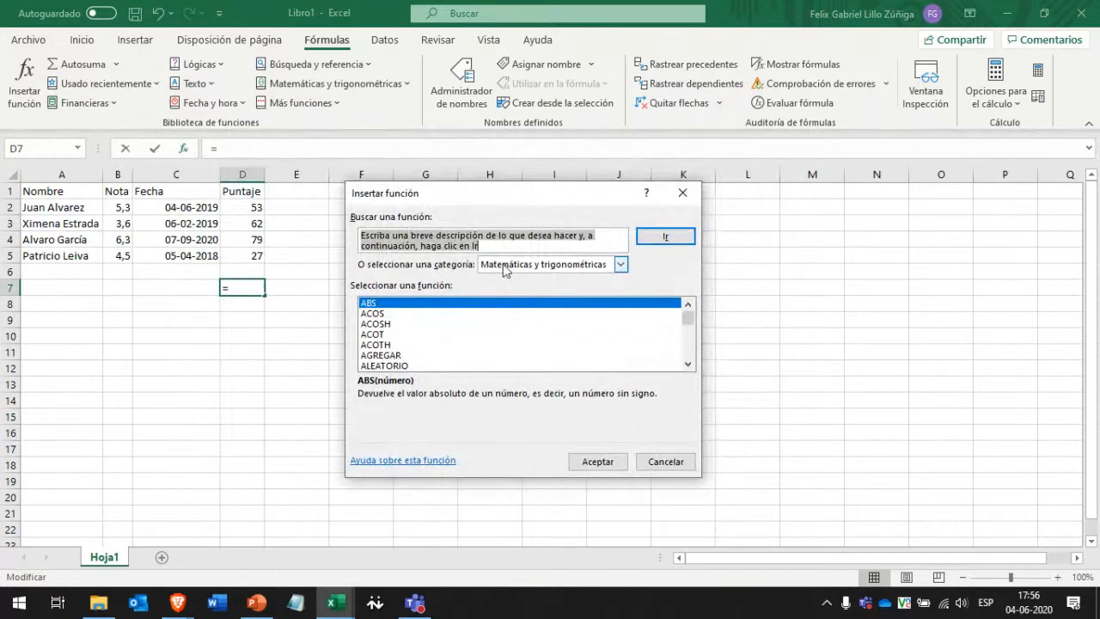
{"action": "left_click", "coordinate": [543, 267]}
{"action": "left_click", "coordinate": [543, 267]}
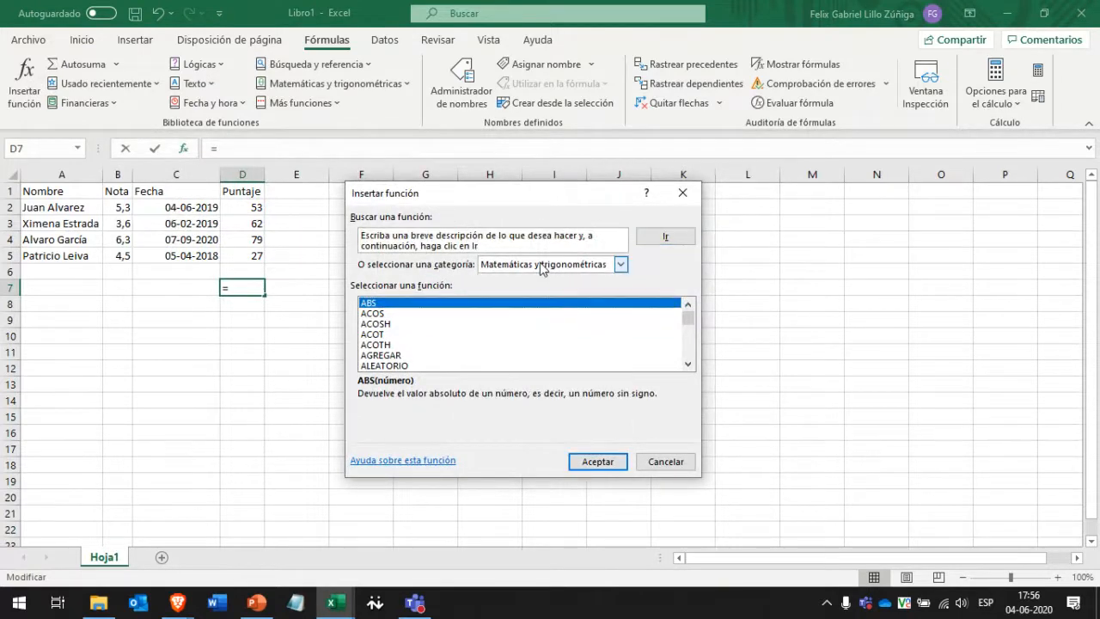
{"action": "left_click", "coordinate": [520, 267]}
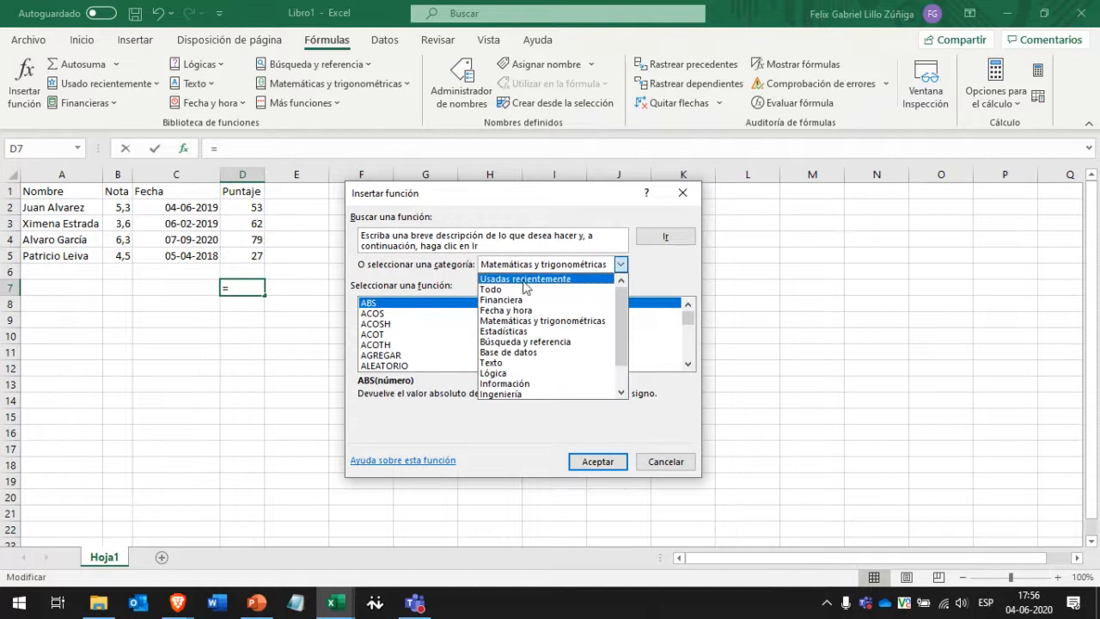
{"action": "left_click", "coordinate": [499, 290]}
{"action": "left_click", "coordinate": [519, 249]}
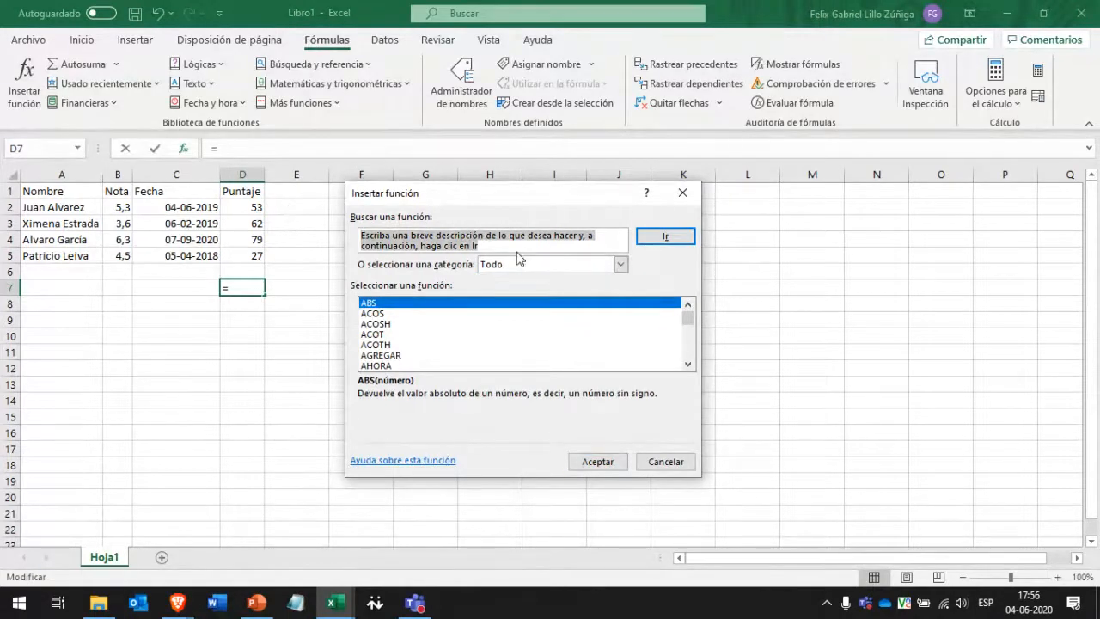
{"action": "key", "text": "BackSpace"}
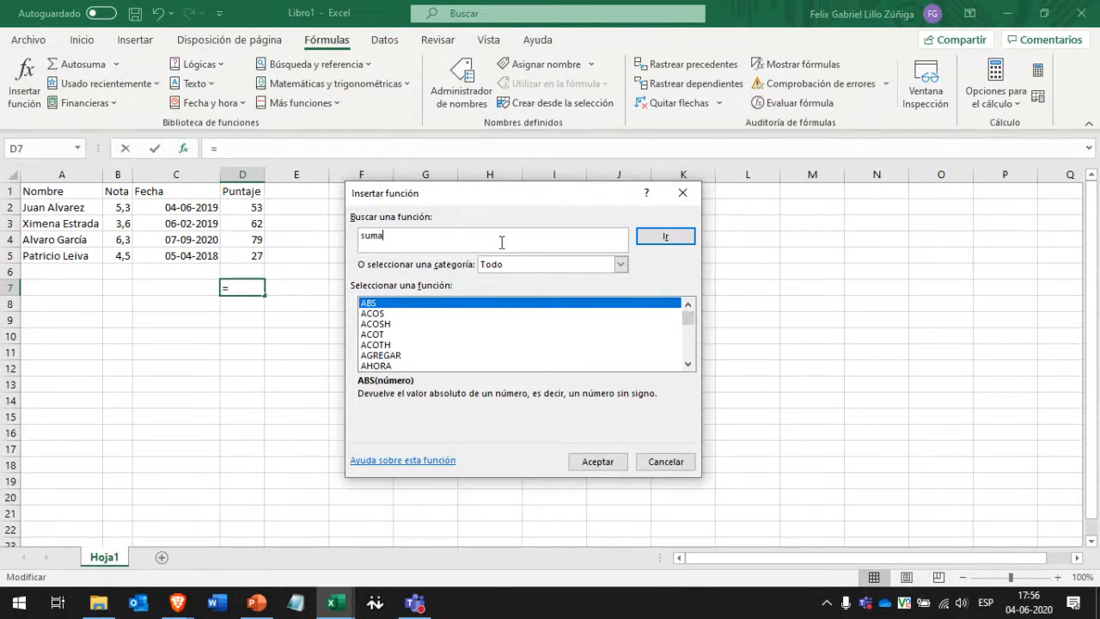
{"action": "key", "text": "Return"}
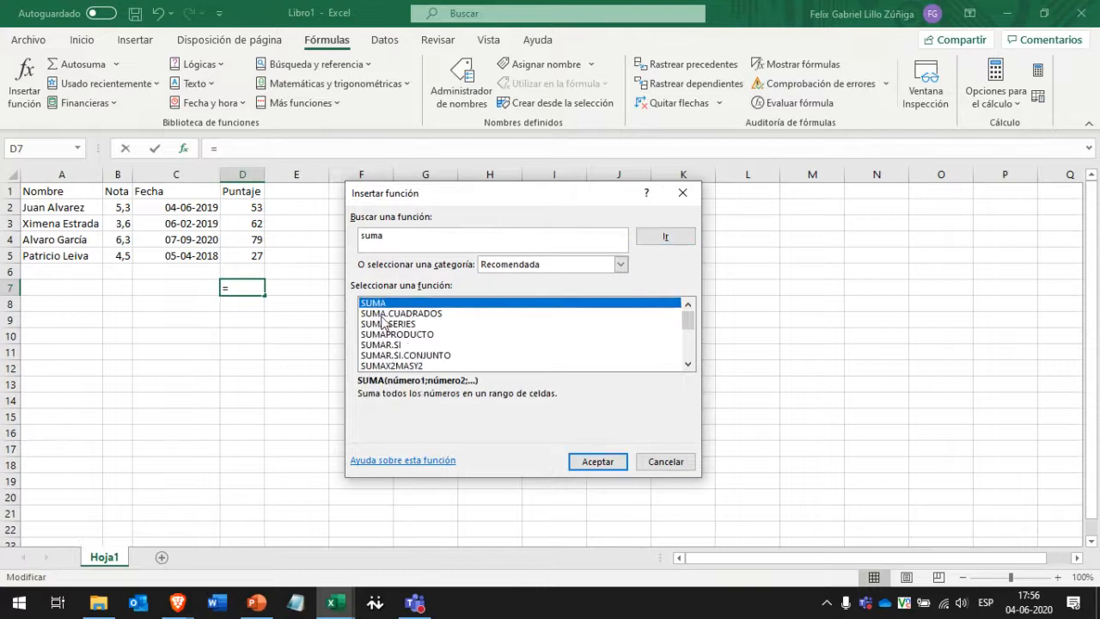
Preview SUMA.CUADRADOS, SUMA.SERIES, SUMAPRODUCTO, SUMAR.SI and SUMAX2MENOSY2 descriptions.
{"action": "scroll", "coordinate": [383, 319], "scroll_direction": "down", "scroll_amount": 1}
{"action": "scroll", "coordinate": [383, 319], "scroll_direction": "down", "scroll_amount": 2}
{"action": "scroll", "coordinate": [383, 319], "scroll_direction": "up", "scroll_amount": 3}
{"action": "scroll", "coordinate": [382, 319], "scroll_direction": "down", "scroll_amount": 3}
{"action": "scroll", "coordinate": [383, 319], "scroll_direction": "up", "scroll_amount": 3}
{"action": "scroll", "coordinate": [383, 319], "scroll_direction": "down", "scroll_amount": 3}
{"action": "scroll", "coordinate": [385, 313], "scroll_direction": "up", "scroll_amount": 2}
{"action": "scroll", "coordinate": [387, 310], "scroll_direction": "up", "scroll_amount": 1}
{"action": "left_click", "coordinate": [416, 314]}
{"action": "left_click", "coordinate": [417, 324]}
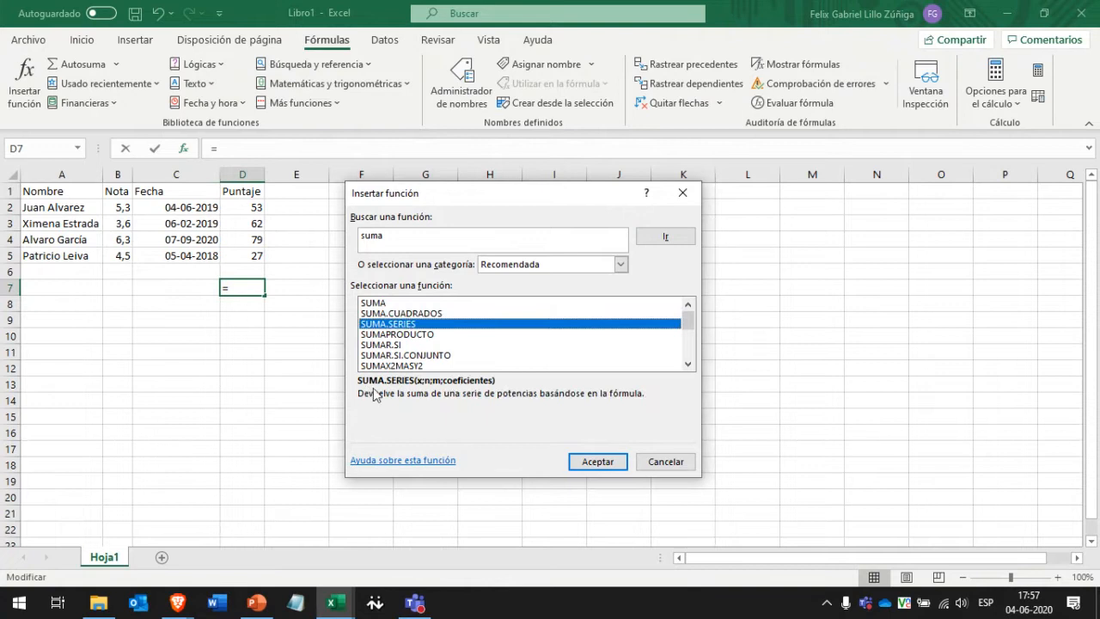
{"action": "left_click", "coordinate": [417, 335]}
{"action": "left_click", "coordinate": [409, 346]}
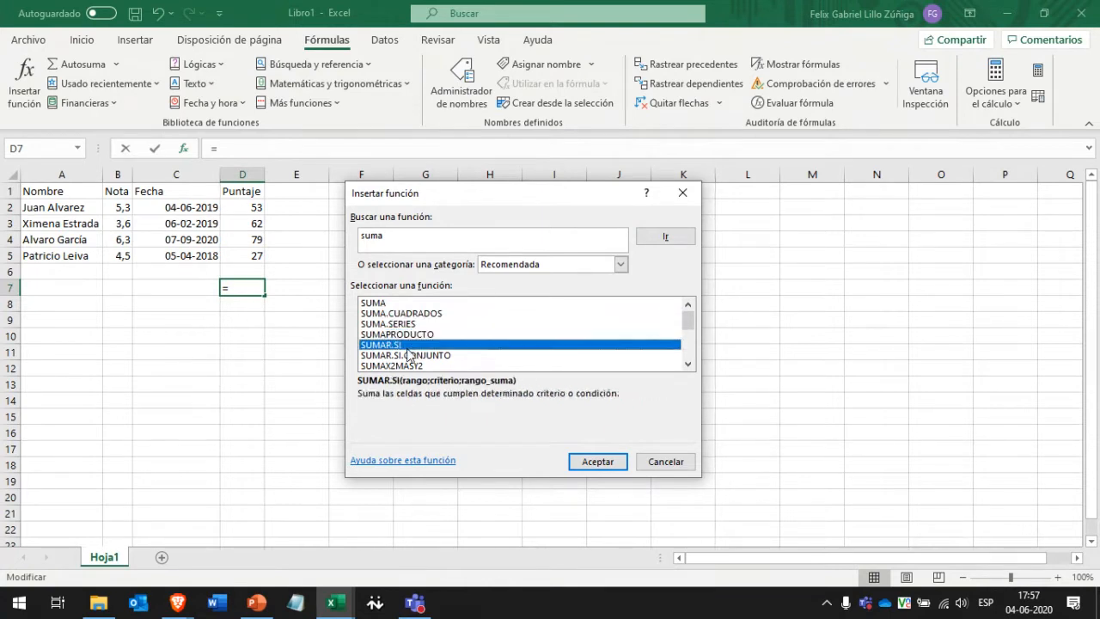
{"action": "scroll", "coordinate": [411, 351], "scroll_direction": "down", "scroll_amount": 1}
{"action": "left_click", "coordinate": [416, 346]}
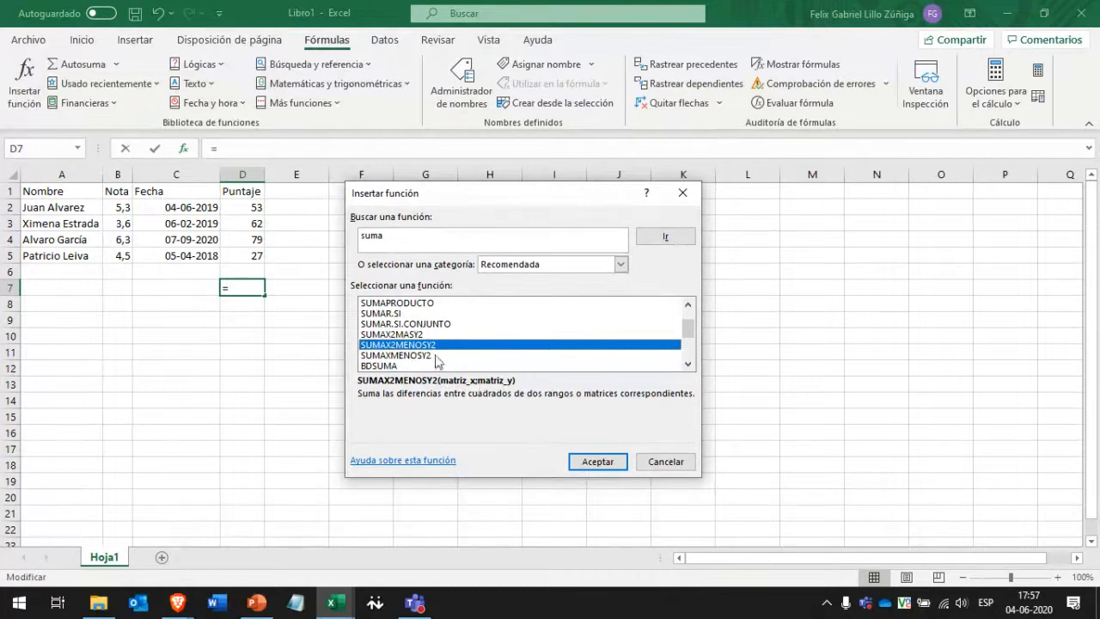
{"action": "scroll", "coordinate": [434, 354], "scroll_direction": "up", "scroll_amount": 1}
Try SUMA and SUMAR.SI, then cancel the dialog without inserting a function.
{"action": "left_click", "coordinate": [413, 304]}
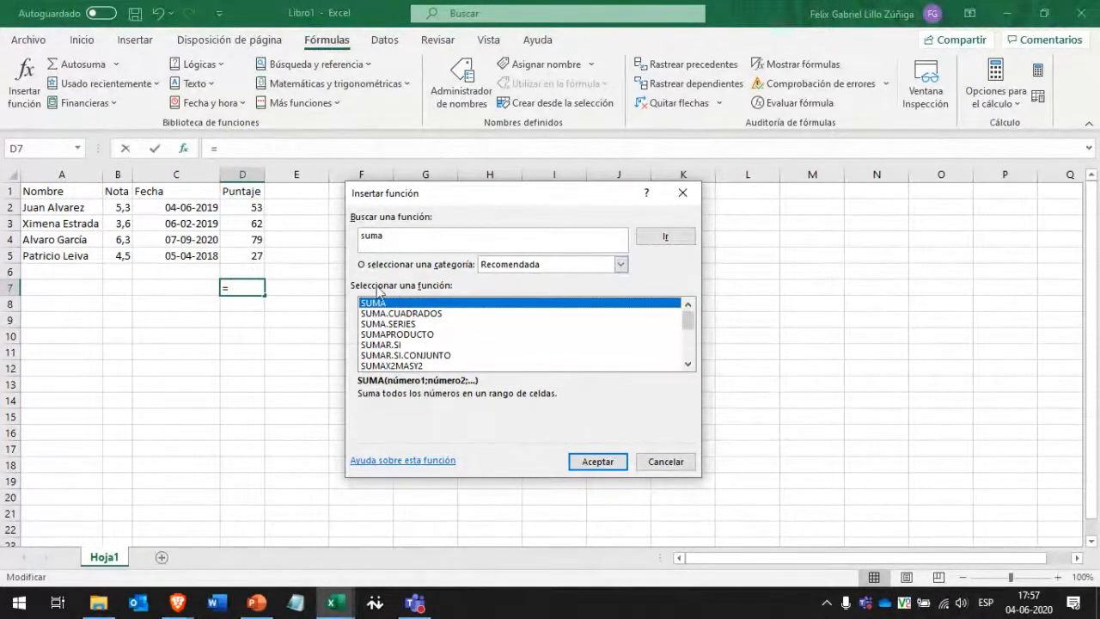
{"action": "left_click", "coordinate": [401, 346]}
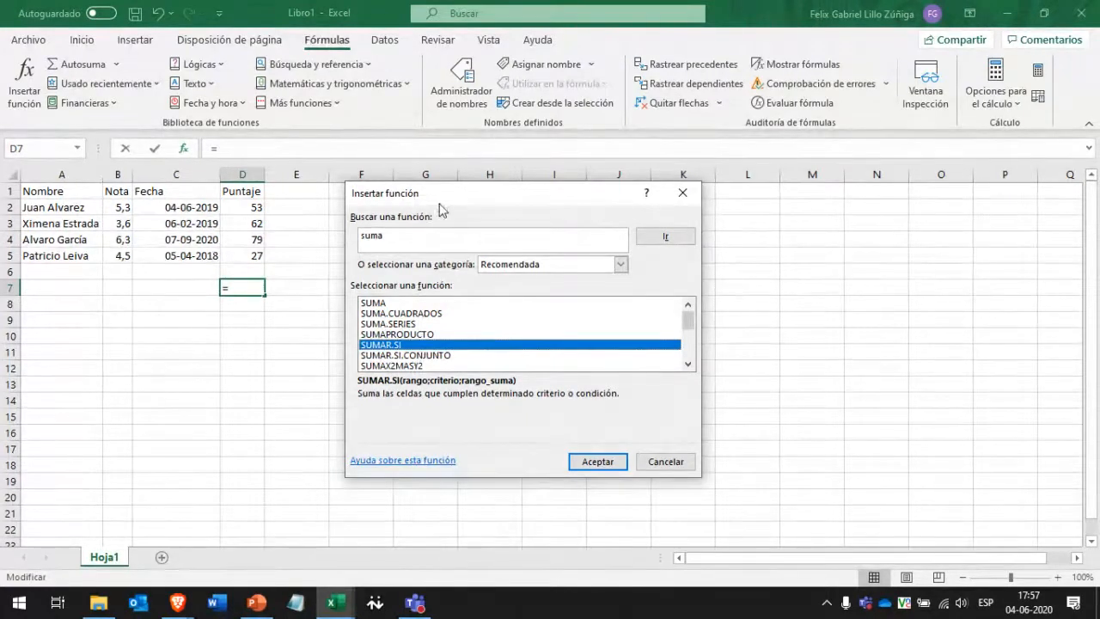
{"action": "left_click_drag", "start_coordinate": [440, 191], "coordinate": [485, 158]}
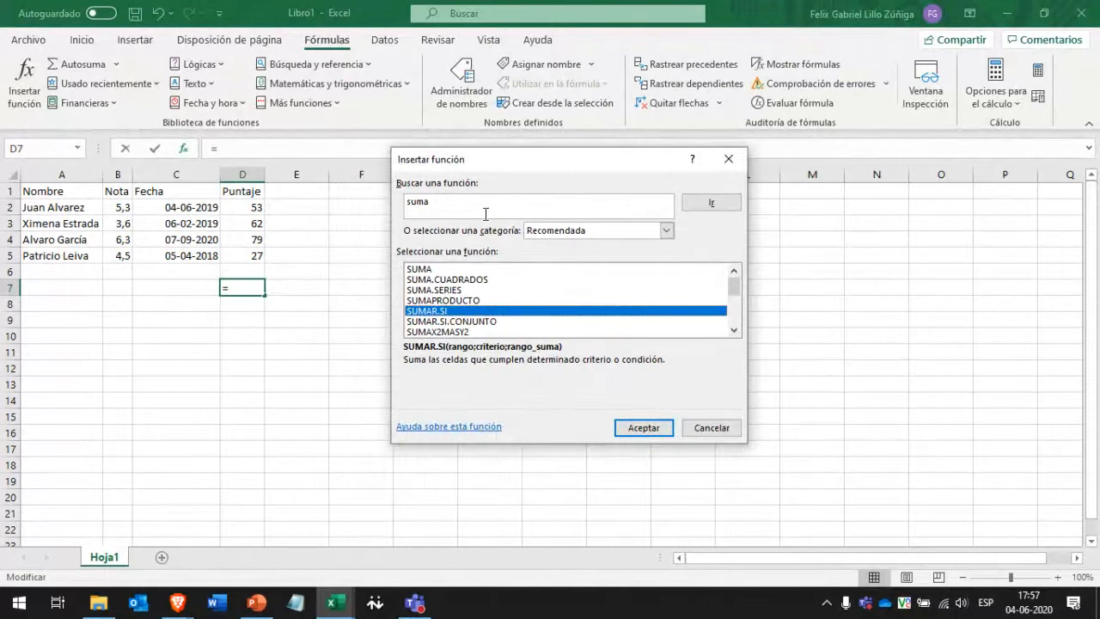
{"action": "left_click", "coordinate": [720, 421]}
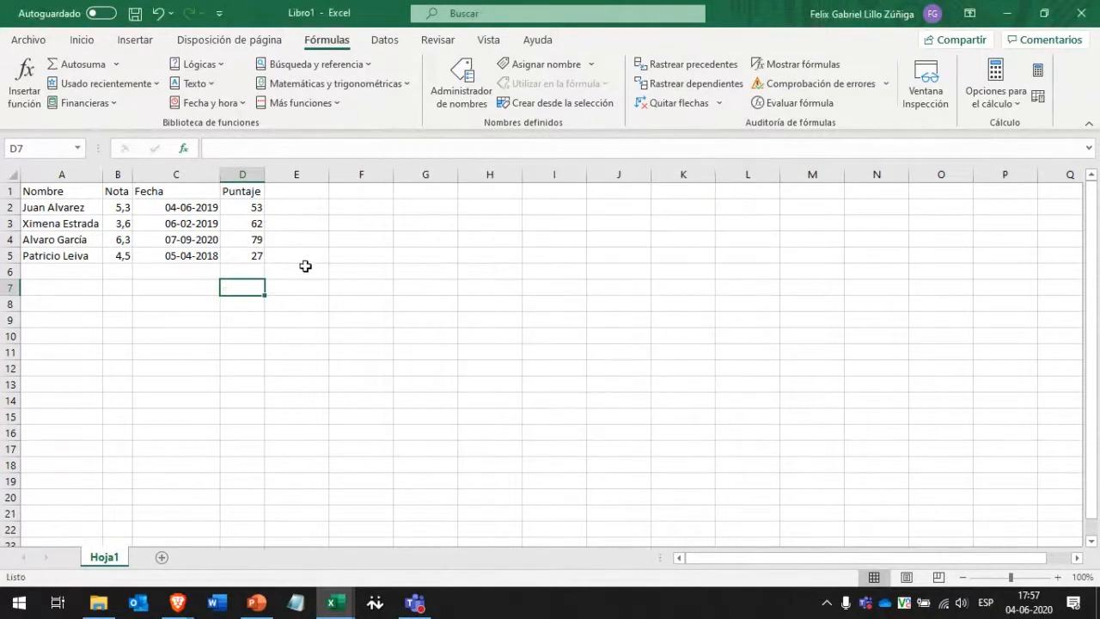
{"action": "left_click", "coordinate": [276, 221]}
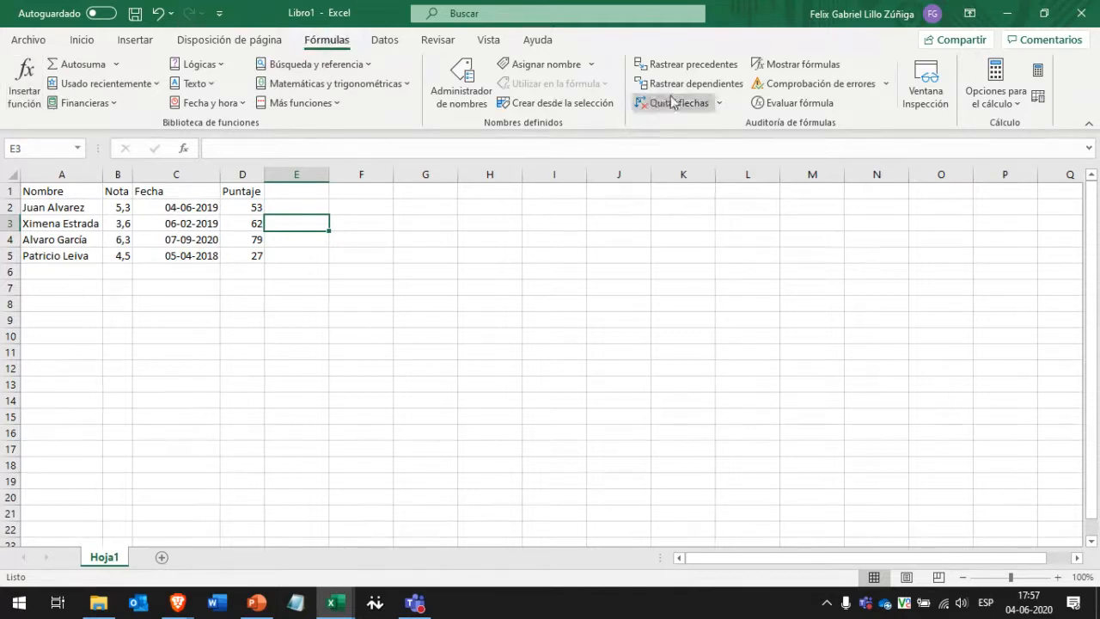
Insert SUMAR.SI into E3 via a 'suma' search in category Todo.
{"action": "left_click", "coordinate": [26, 86]}
{"action": "left_click_drag", "start_coordinate": [482, 155], "coordinate": [450, 202]}
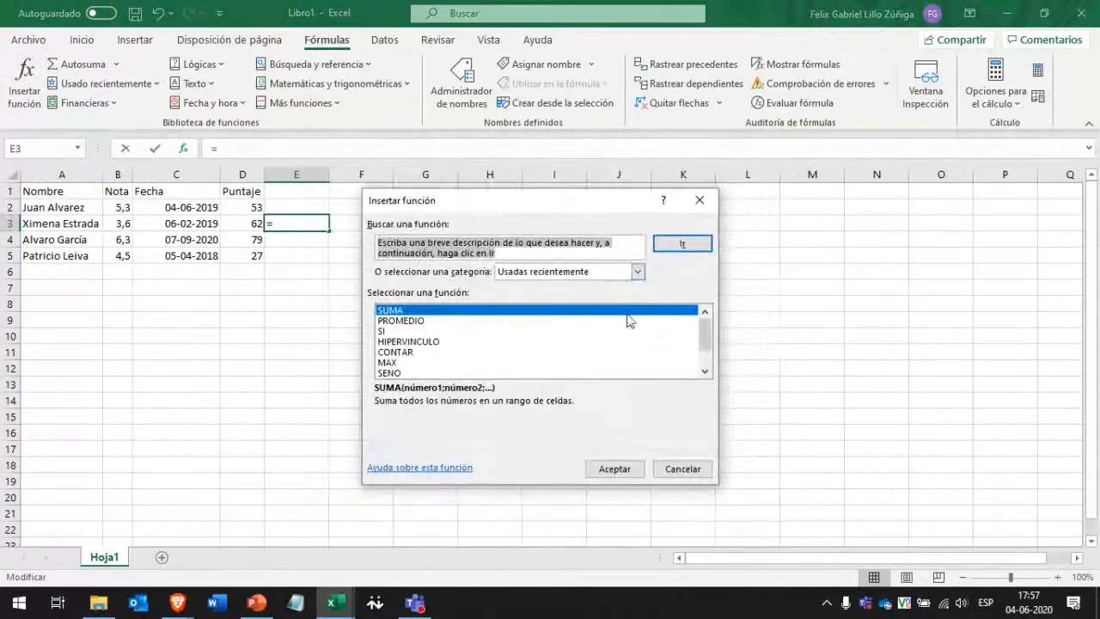
{"action": "left_click", "coordinate": [529, 271]}
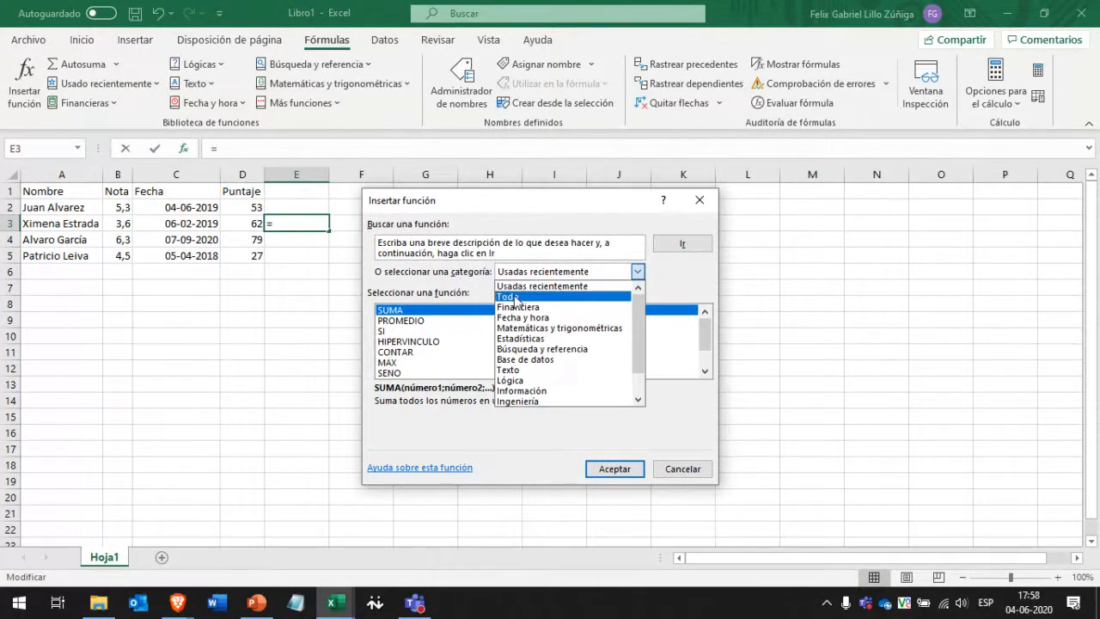
{"action": "left_click", "coordinate": [516, 297]}
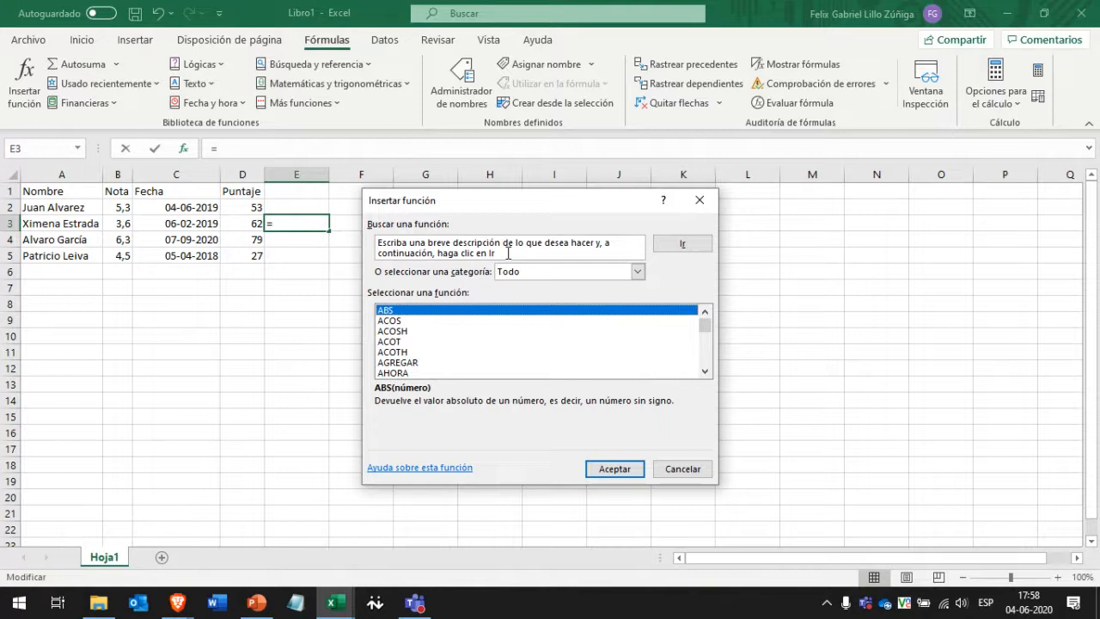
{"action": "left_click", "coordinate": [507, 253]}
{"action": "left_click_drag", "start_coordinate": [493, 252], "coordinate": [403, 231]}
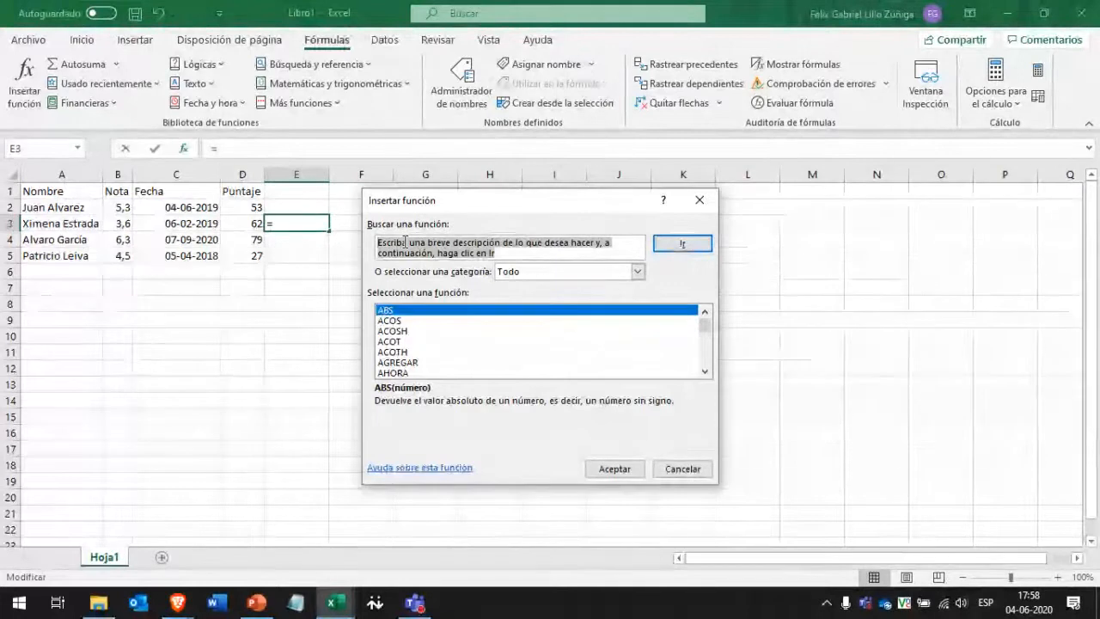
{"action": "key", "text": "Delete"}
{"action": "type", "text": "suma"}
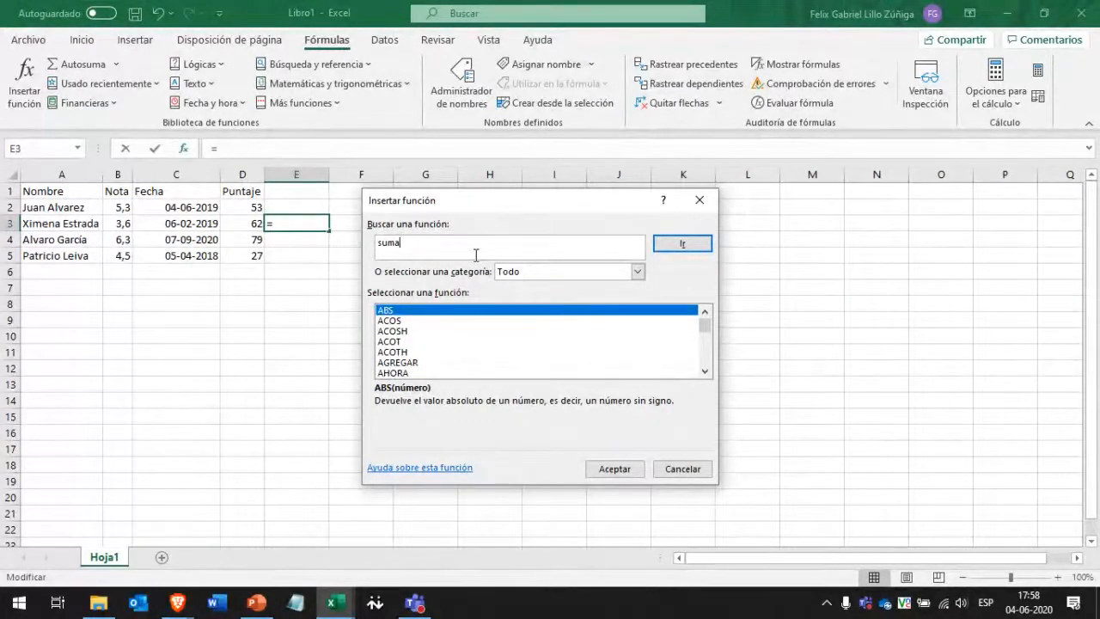
{"action": "left_click", "coordinate": [692, 249]}
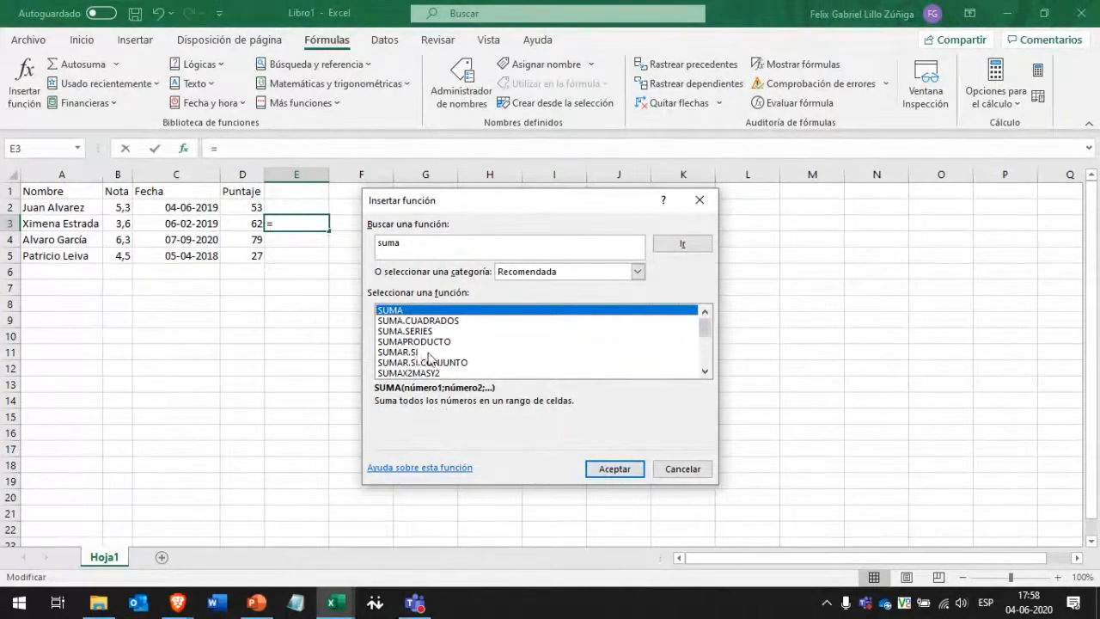
{"action": "left_click", "coordinate": [391, 352]}
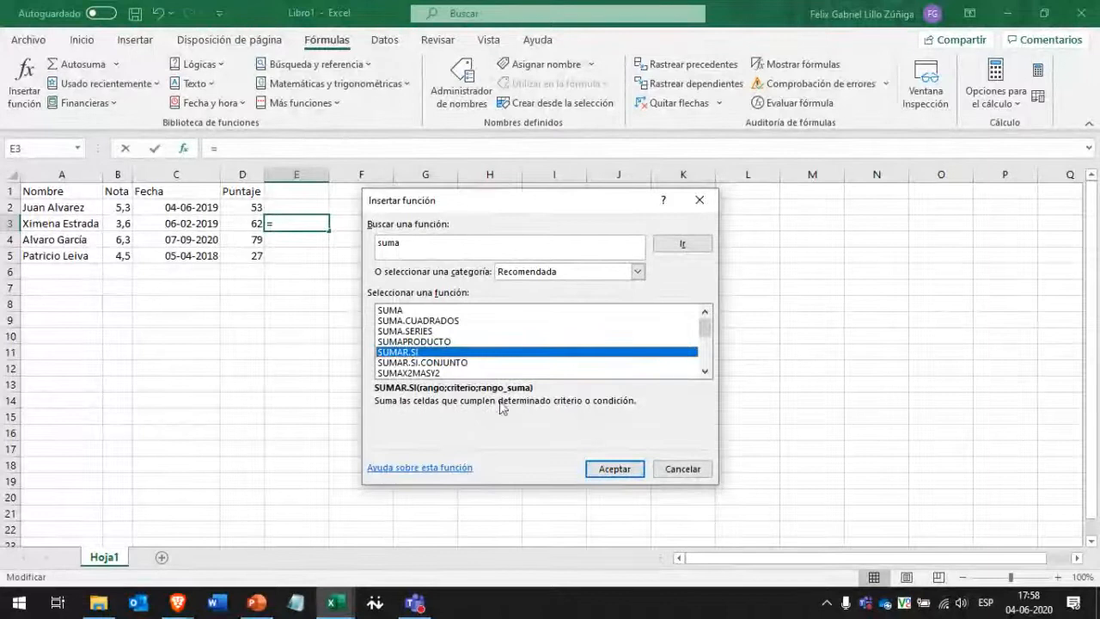
{"action": "left_click", "coordinate": [616, 470]}
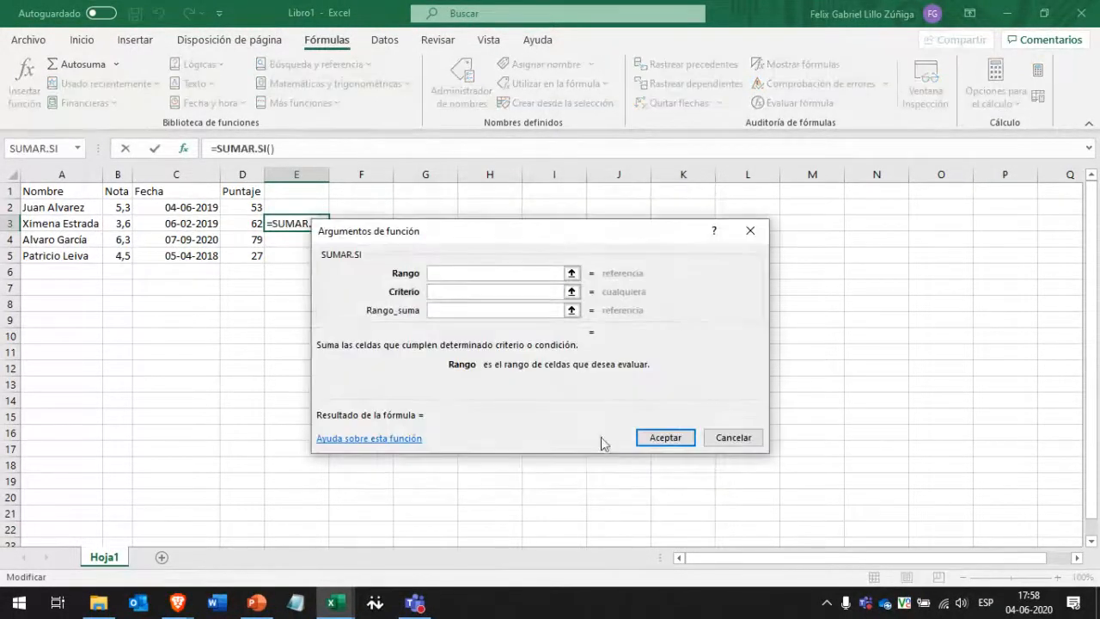
Reposition the arguments window and read the Rango, Criterio and Rango_suma descriptions.
{"action": "left_click_drag", "start_coordinate": [468, 242], "coordinate": [455, 142]}
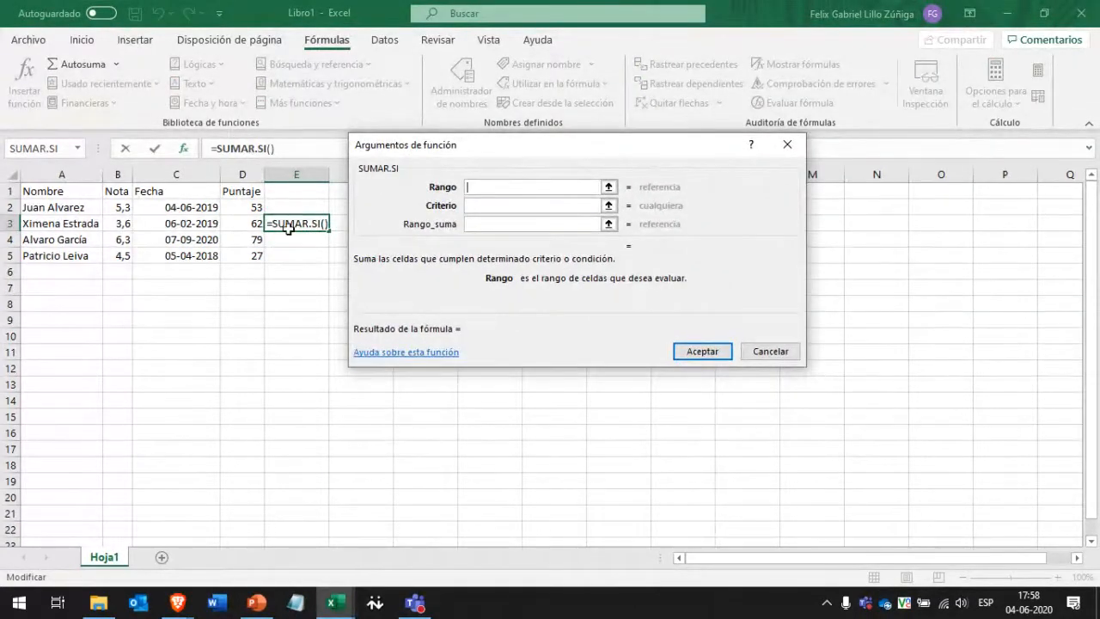
{"action": "left_click_drag", "start_coordinate": [505, 155], "coordinate": [554, 165]}
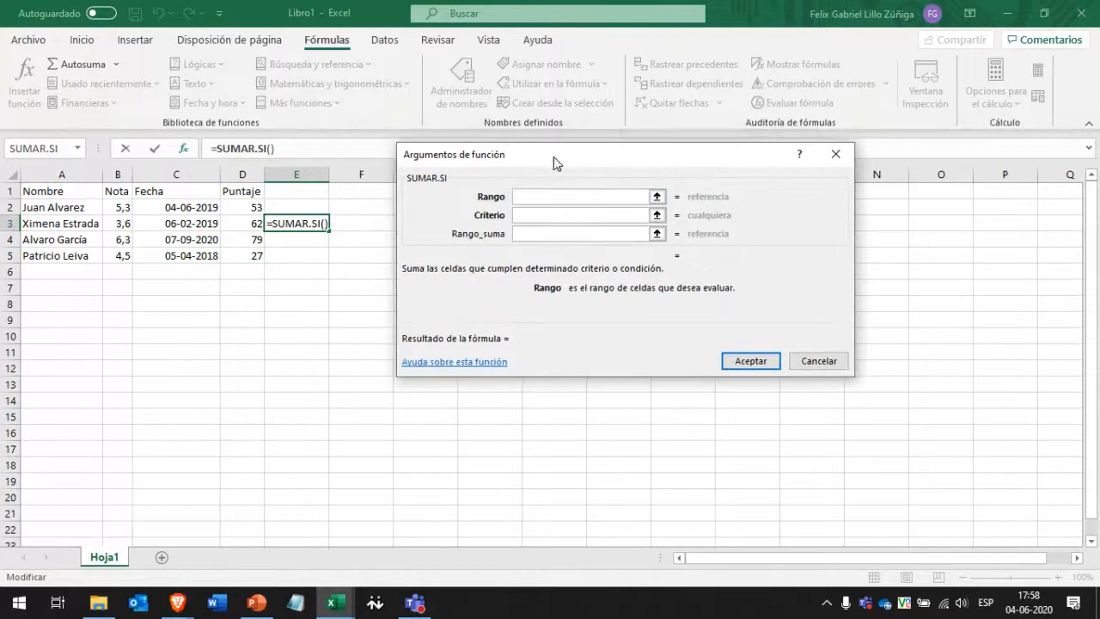
{"action": "left_click", "coordinate": [536, 214]}
{"action": "left_click", "coordinate": [538, 215]}
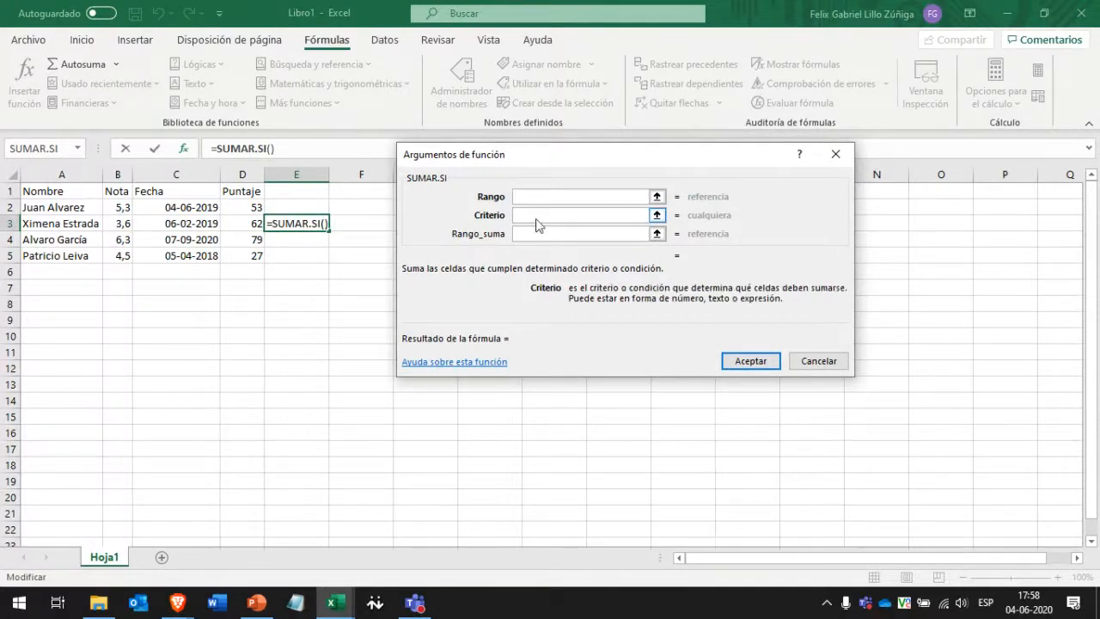
{"action": "left_click", "coordinate": [531, 233]}
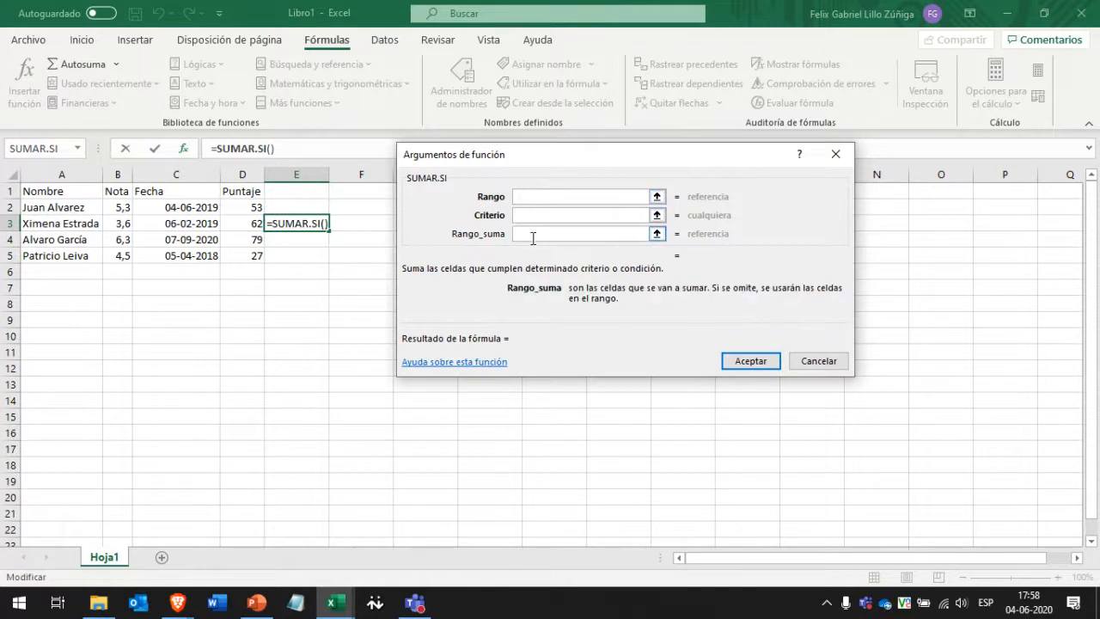
{"action": "left_click", "coordinate": [539, 198]}
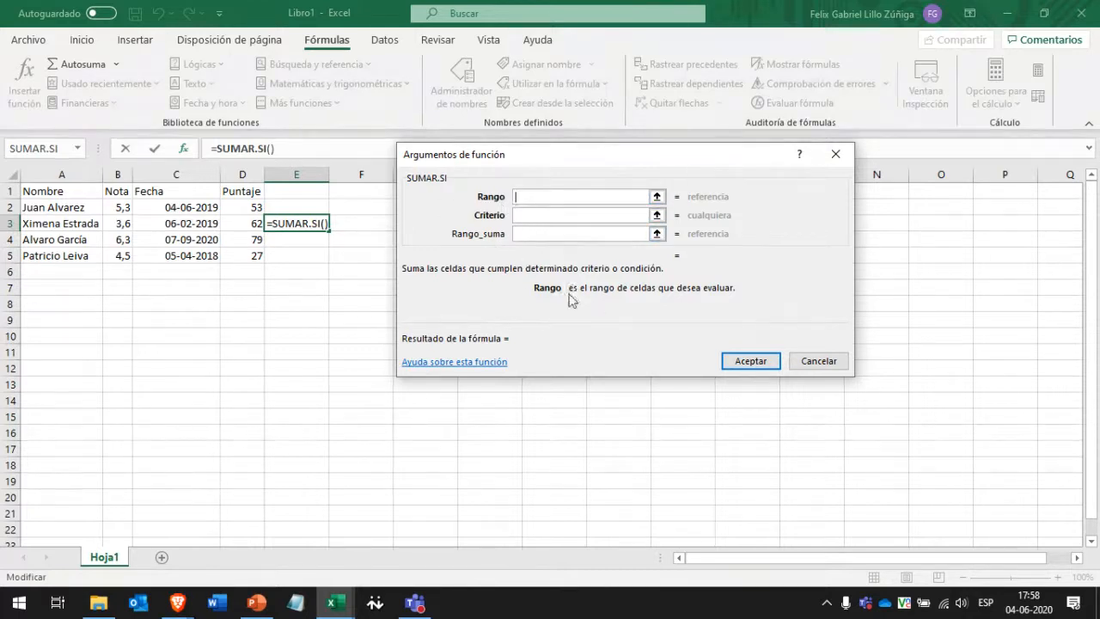
{"action": "left_click", "coordinate": [540, 214]}
{"action": "left_click", "coordinate": [536, 233]}
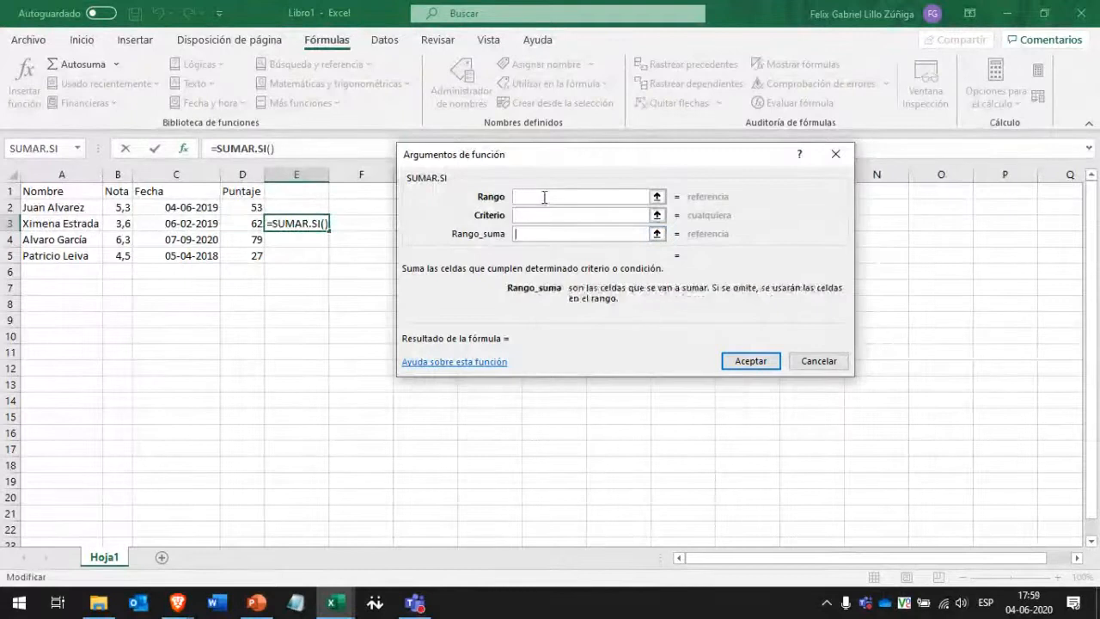
{"action": "left_click", "coordinate": [544, 197]}
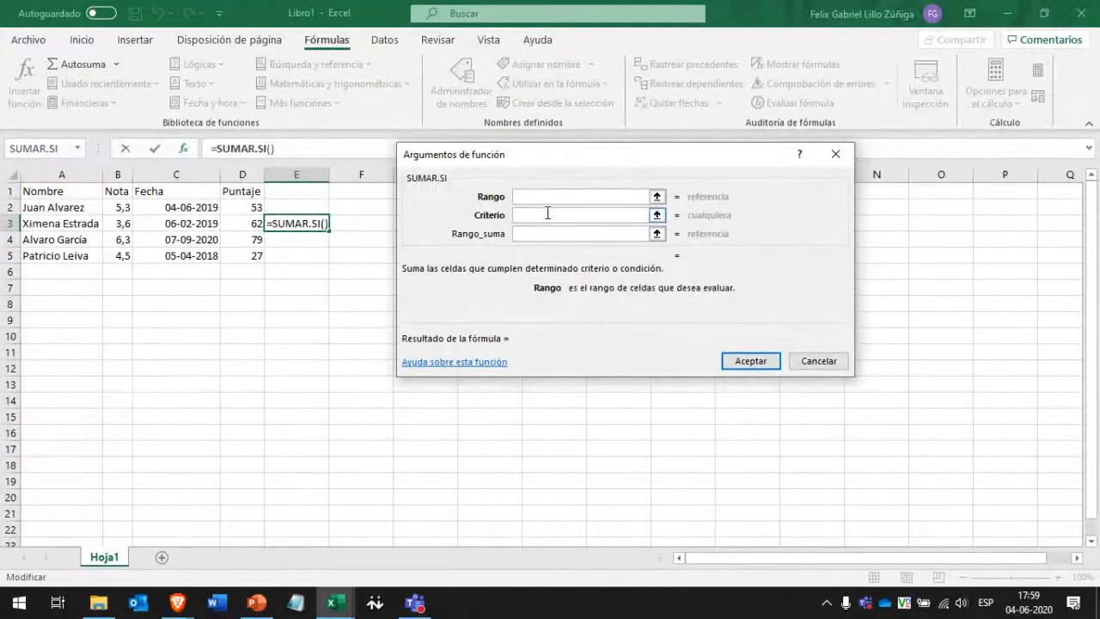
{"action": "left_click", "coordinate": [548, 214]}
{"action": "left_click", "coordinate": [546, 197]}
Set the Rango argument to B2:B5, the Nota values.
{"action": "left_click", "coordinate": [119, 207]}
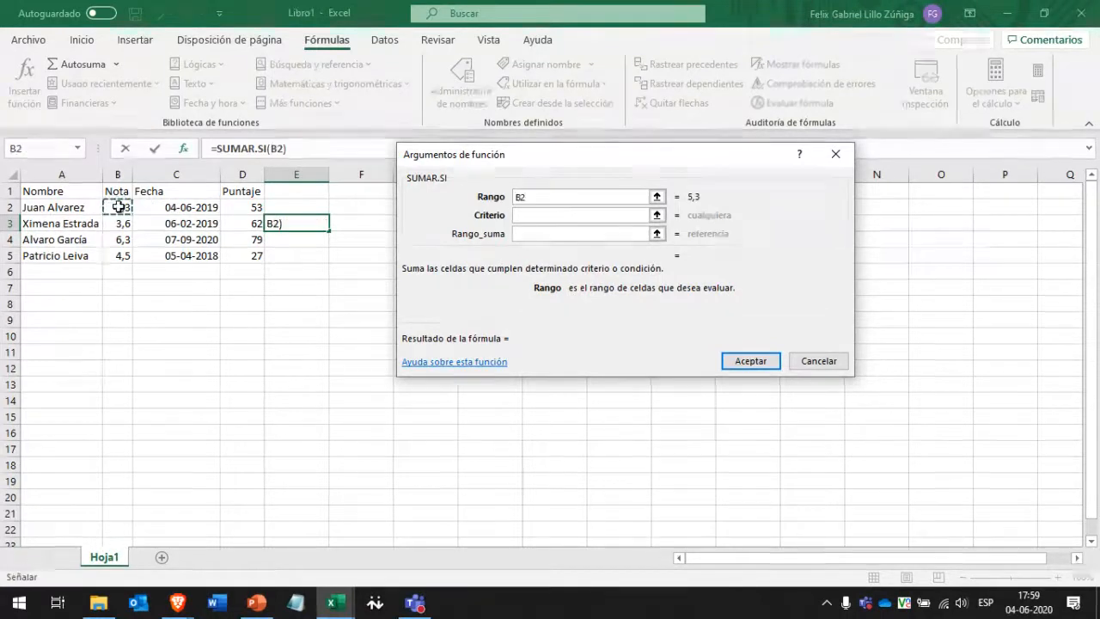
{"action": "left_click_drag", "start_coordinate": [119, 207], "coordinate": [115, 253]}
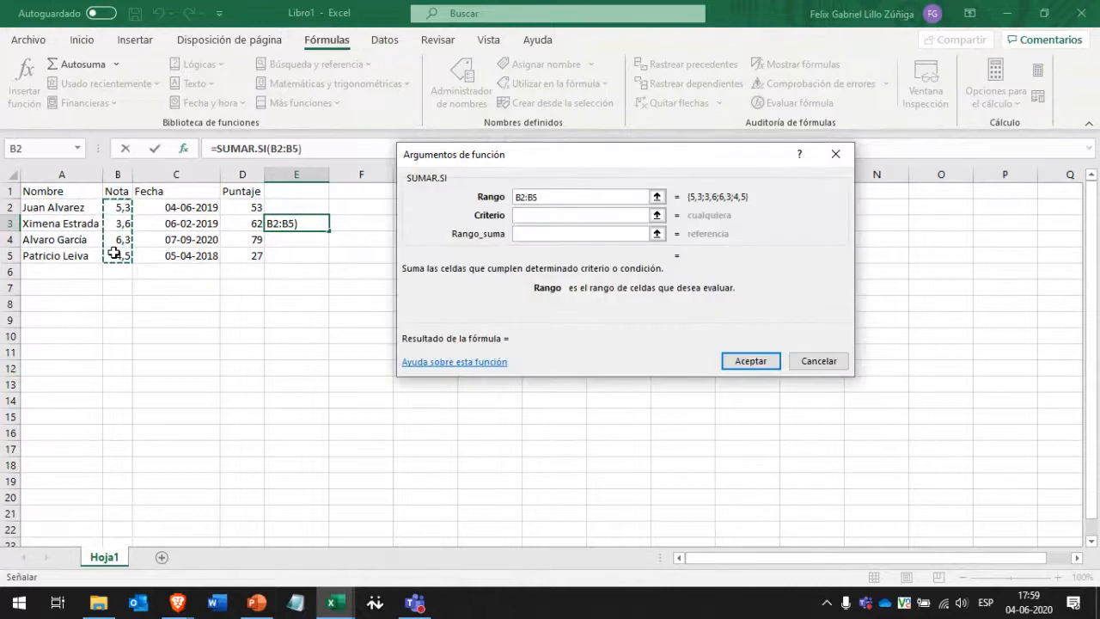
{"action": "double_click", "coordinate": [529, 197]}
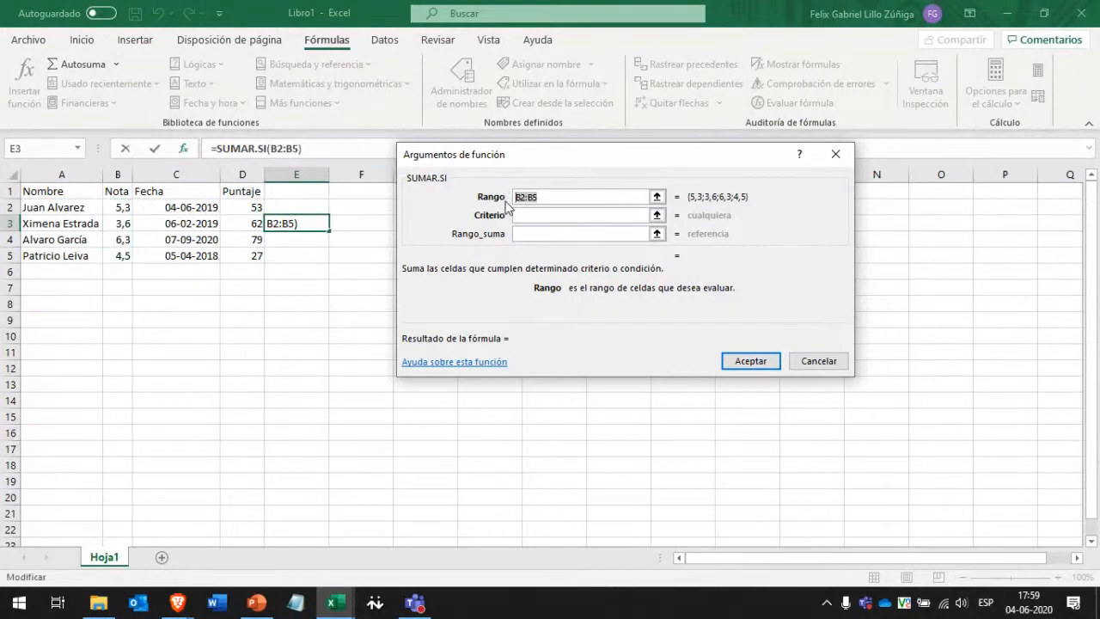
{"action": "key", "text": "BackSpace"}
{"action": "type", "text": "B"}
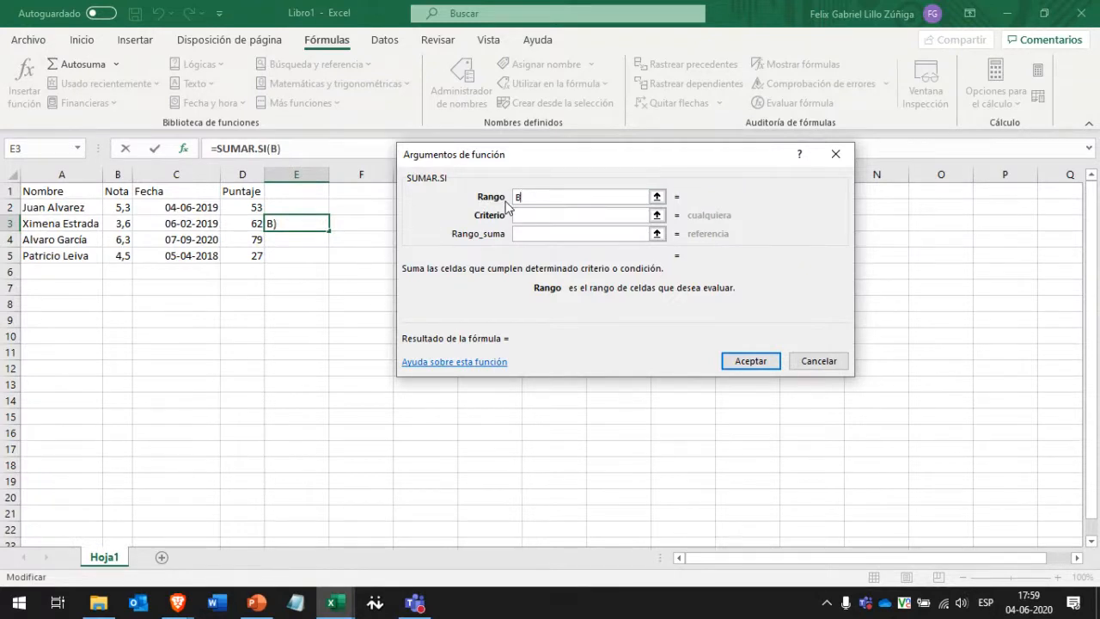
{"action": "type", "text": "2"}
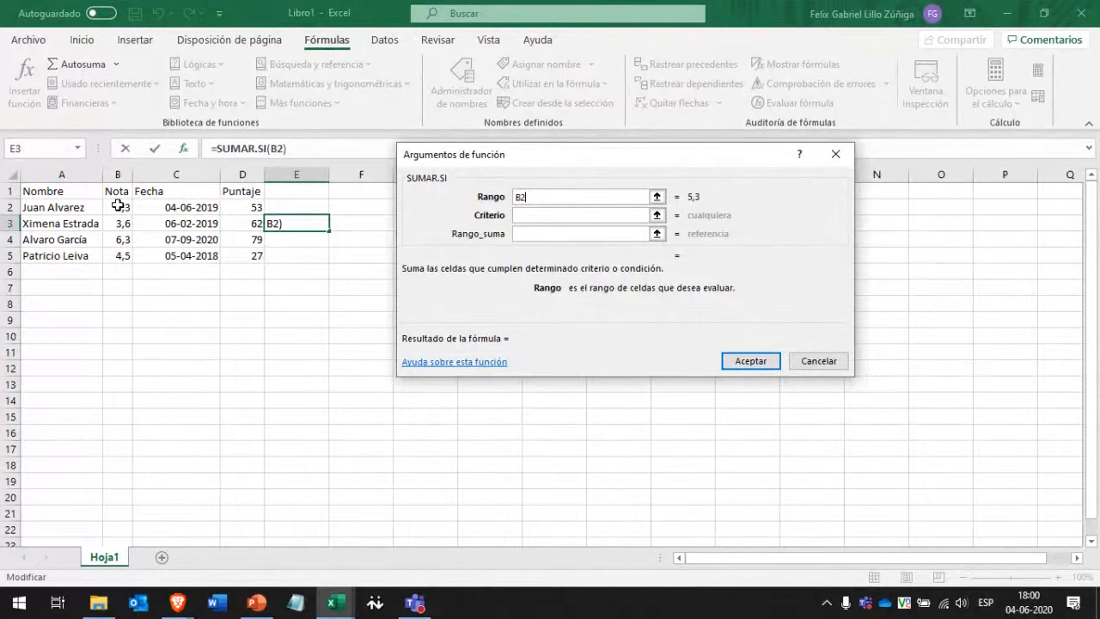
{"action": "type", "text": ":B5"}
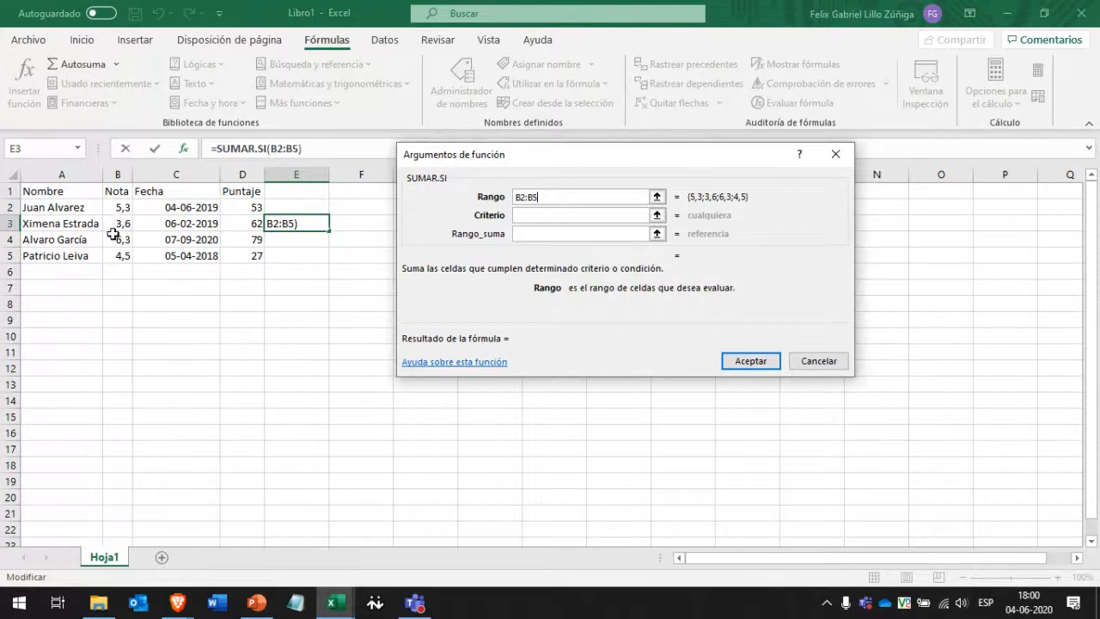
Enter '>5' as the Criterio, then try 'mayor que 5' instead.
{"action": "left_click", "coordinate": [546, 216]}
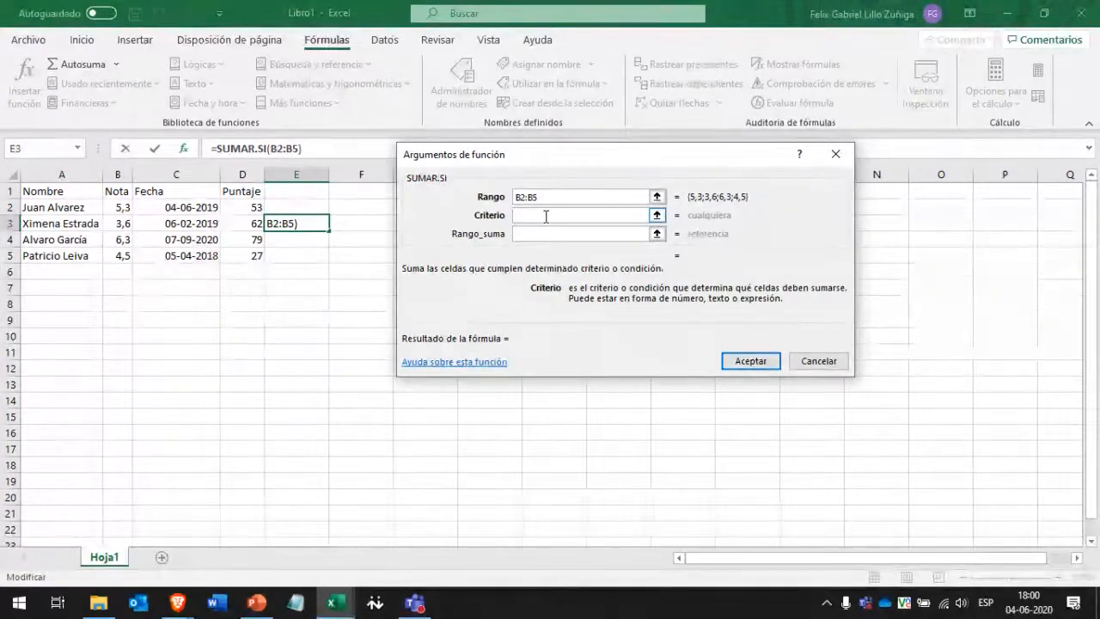
{"action": "left_click_drag", "start_coordinate": [528, 153], "coordinate": [513, 175]}
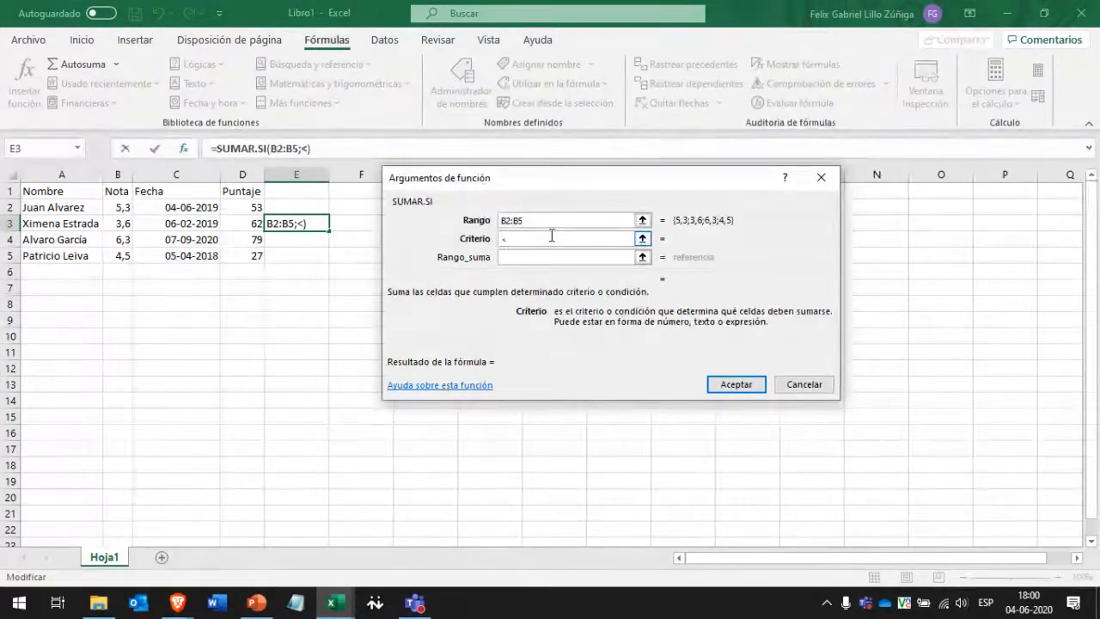
{"action": "type", "text": ">"}
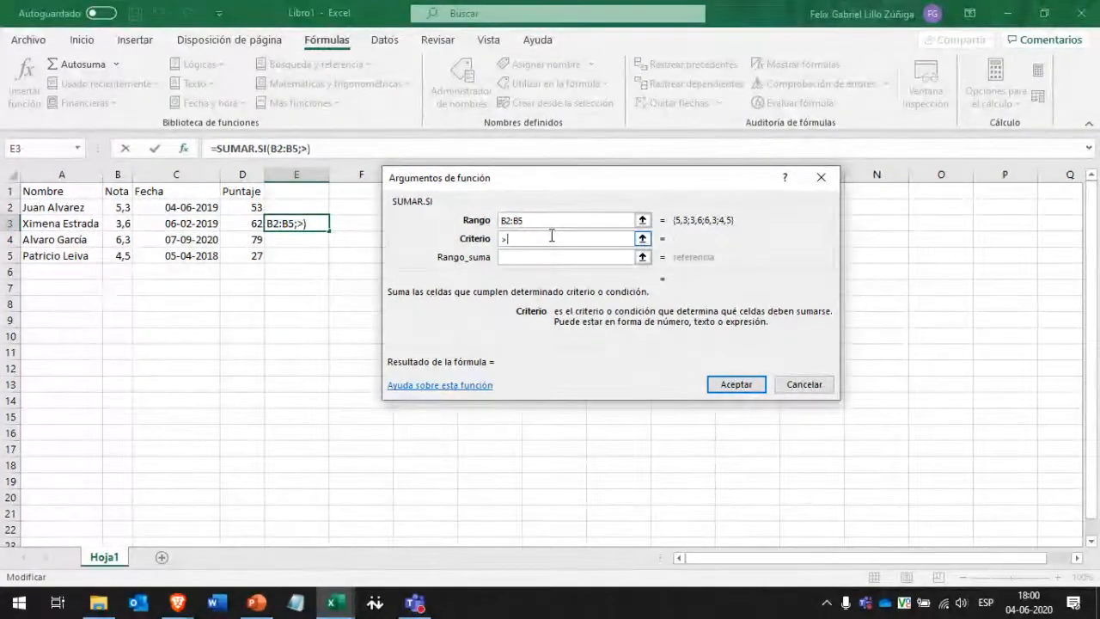
{"action": "type", "text": "5"}
{"action": "left_click", "coordinate": [553, 256]}
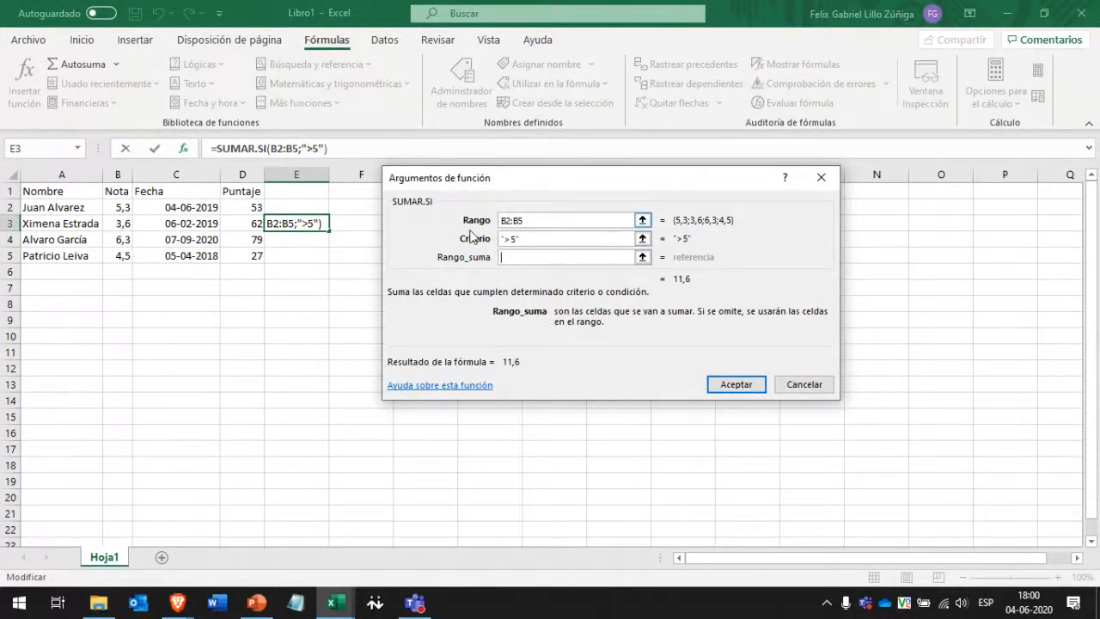
{"action": "key", "text": "shift+Tab"}
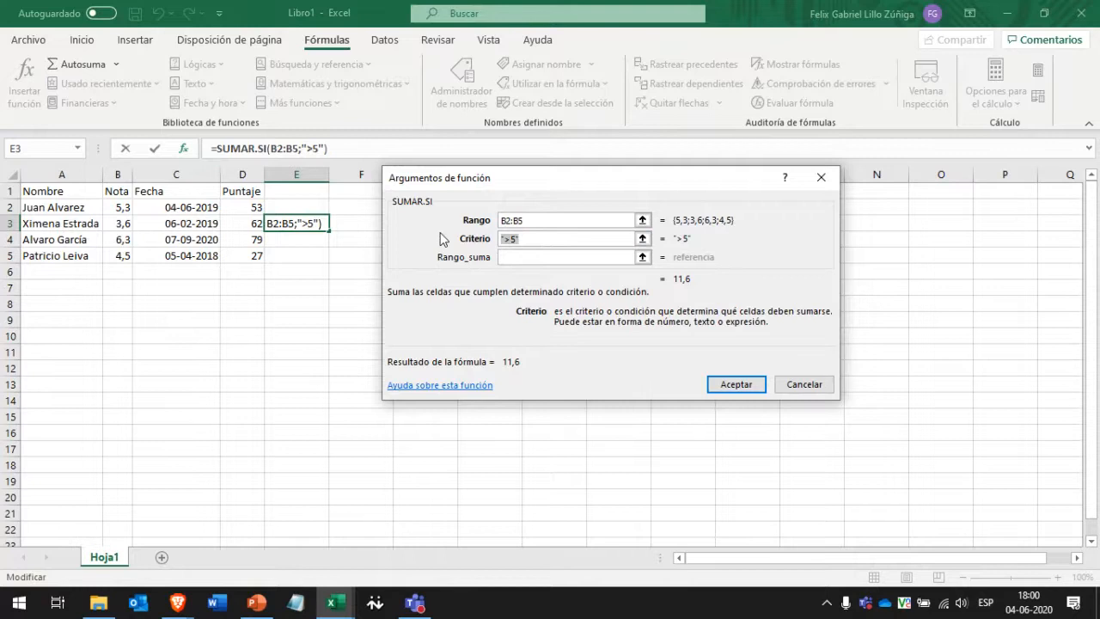
{"action": "key", "text": "BackSpace"}
{"action": "type", "text": "mayor "}
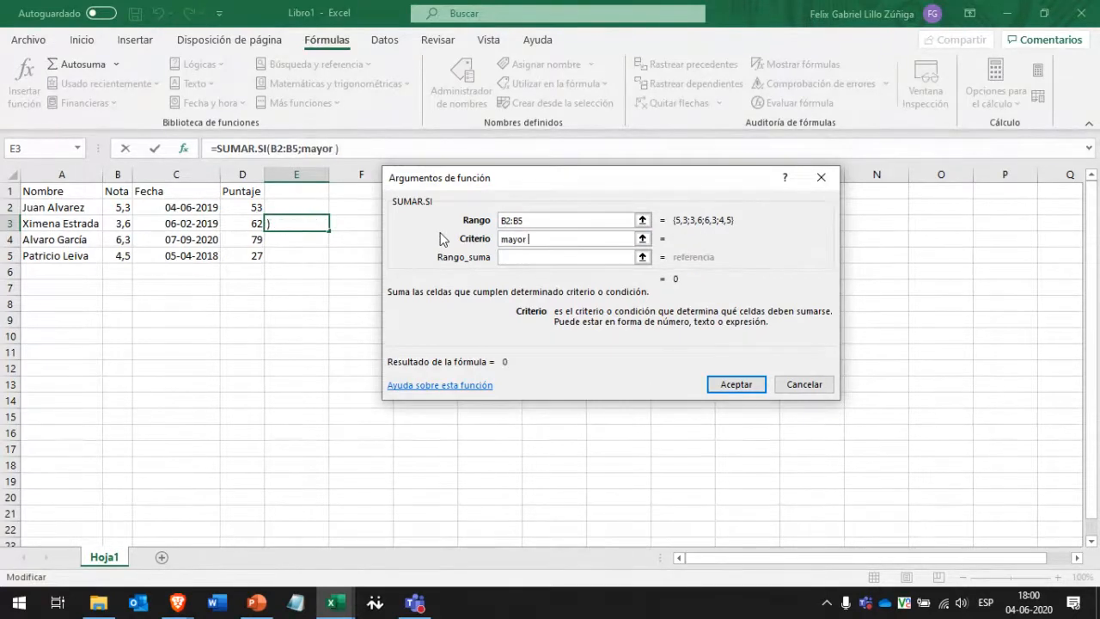
{"action": "type", "text": "que 5"}
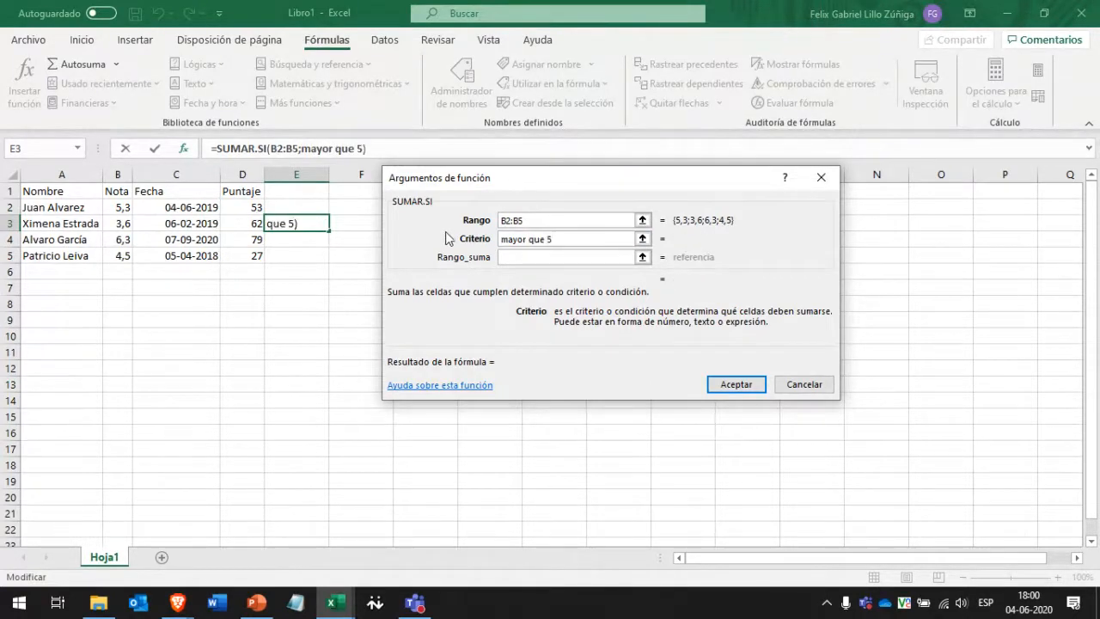
{"action": "left_click", "coordinate": [539, 257]}
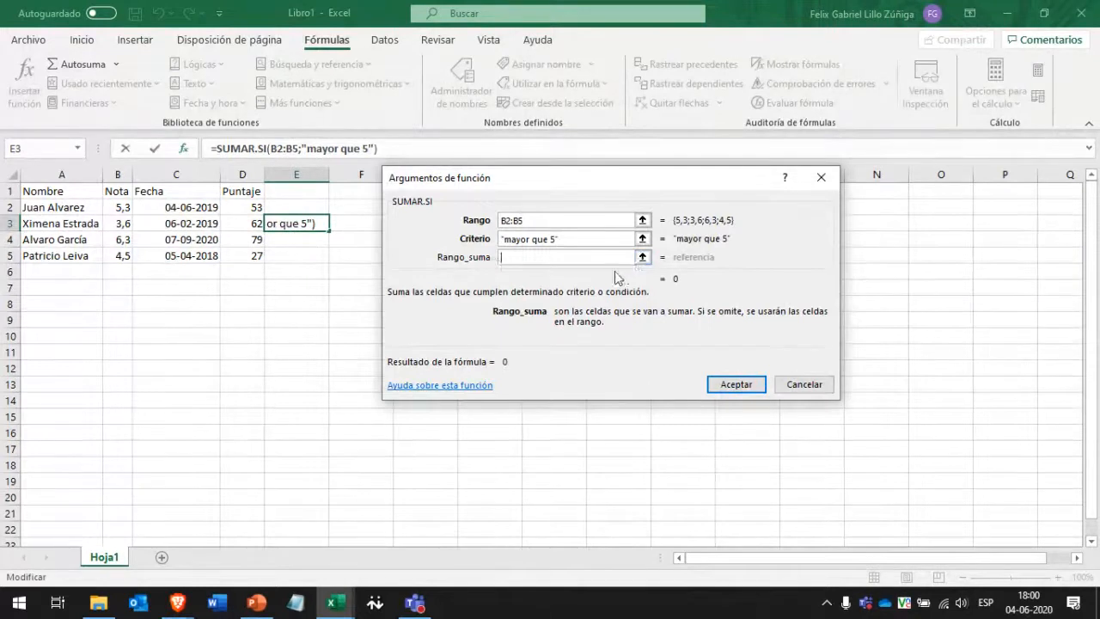
Try '<5', restore the '>5' criterion and confirm SUMAR.SI, giving 11,6.
{"action": "left_click", "coordinate": [605, 239]}
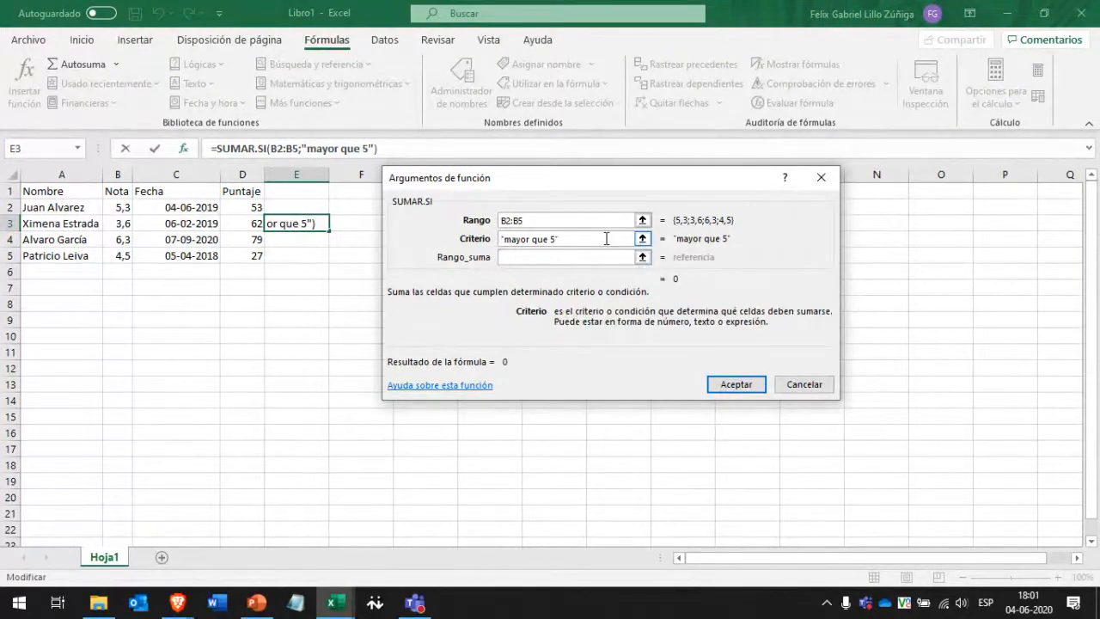
{"action": "left_click_drag", "start_coordinate": [637, 239], "coordinate": [435, 239]}
{"action": "key", "text": "BackSpace"}
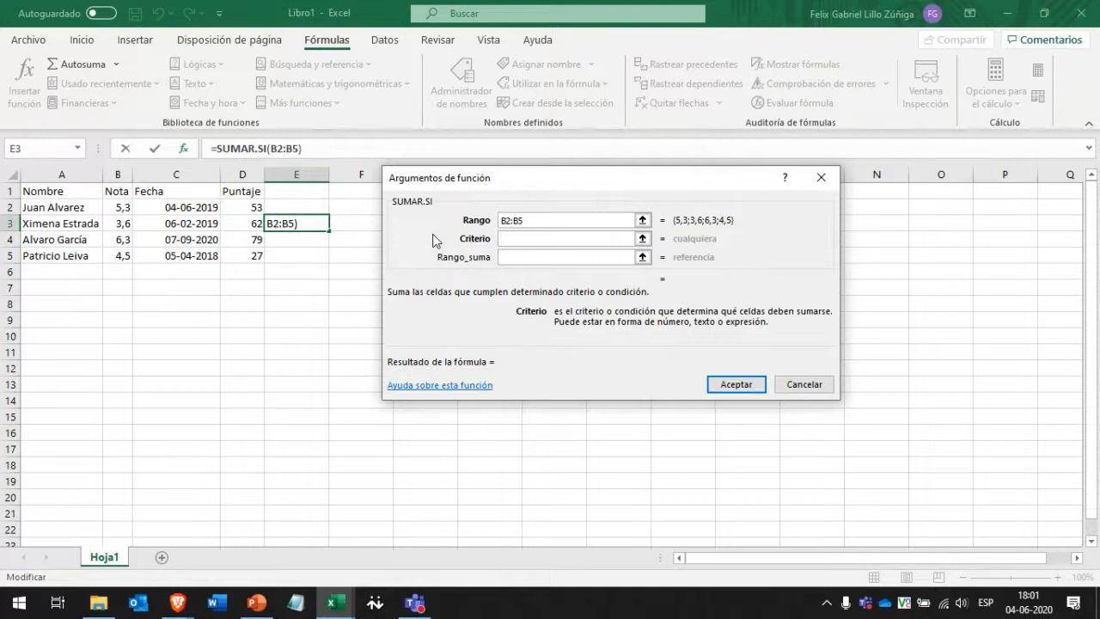
{"action": "type", "text": "<"}
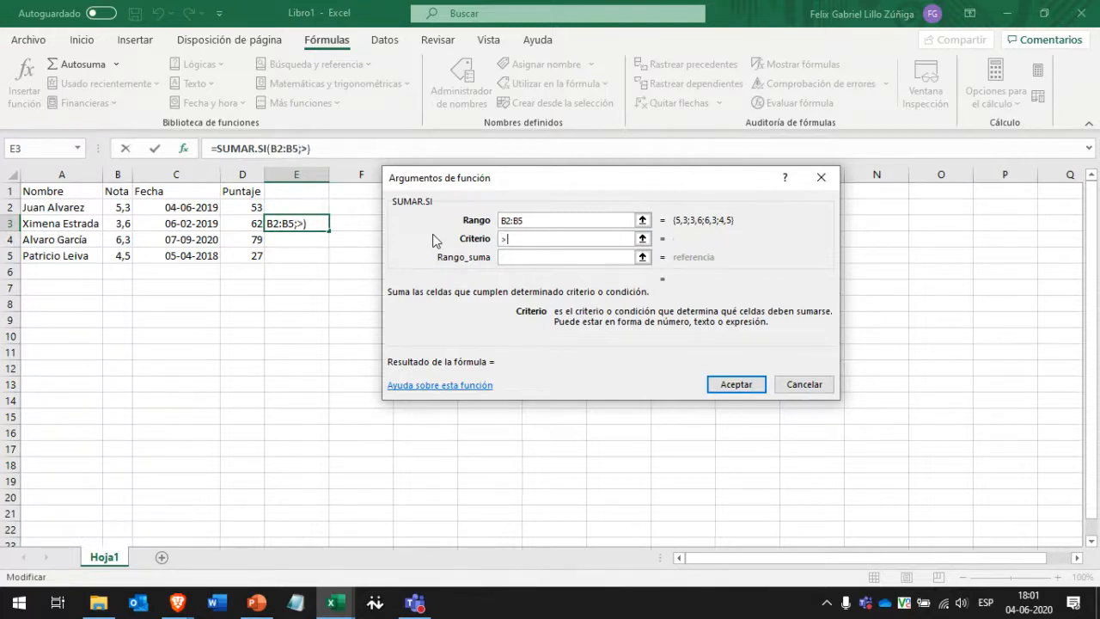
{"action": "type", "text": "5"}
{"action": "left_click", "coordinate": [506, 256]}
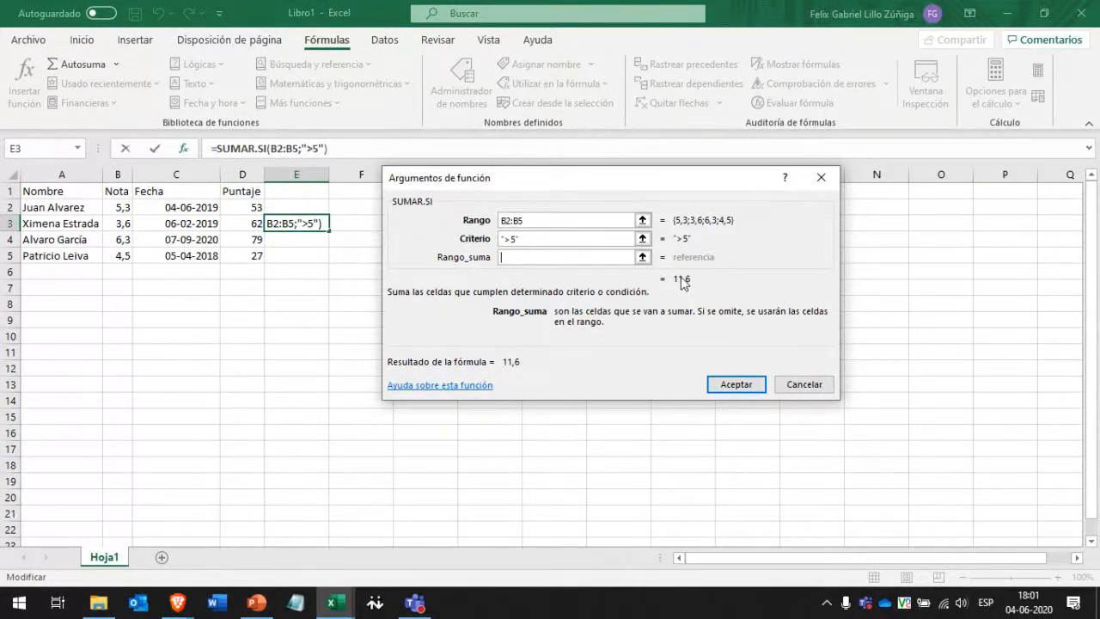
{"action": "left_click", "coordinate": [563, 239]}
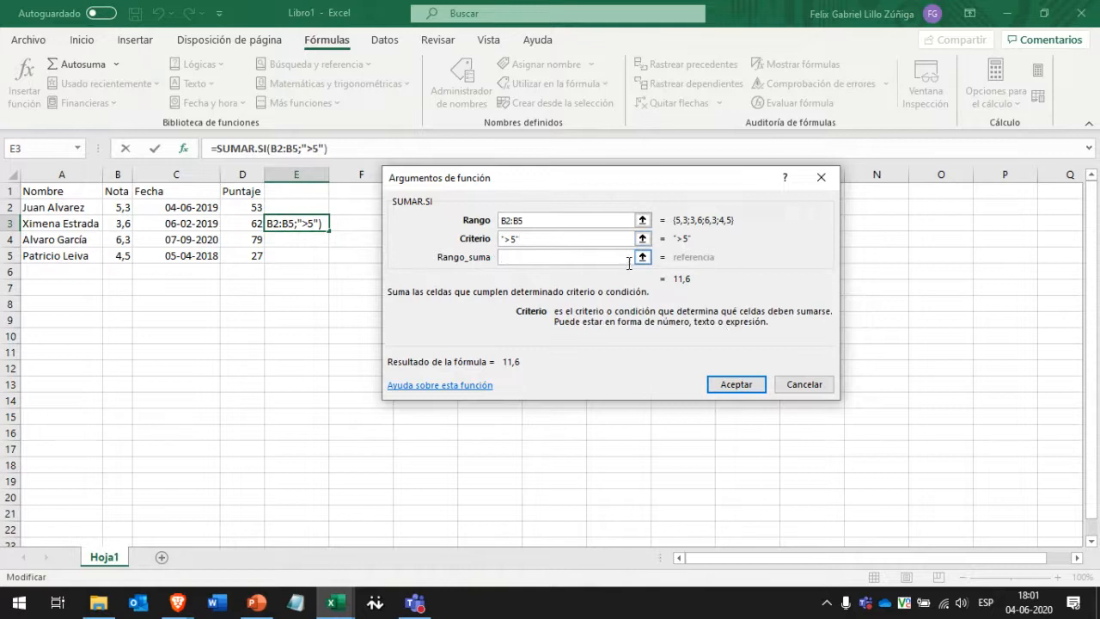
{"action": "key", "text": "BackSpace"}
{"action": "key", "text": "BackSpace"}
{"action": "key", "text": "BackSpace"}
{"action": "key", "text": "BackSpace"}
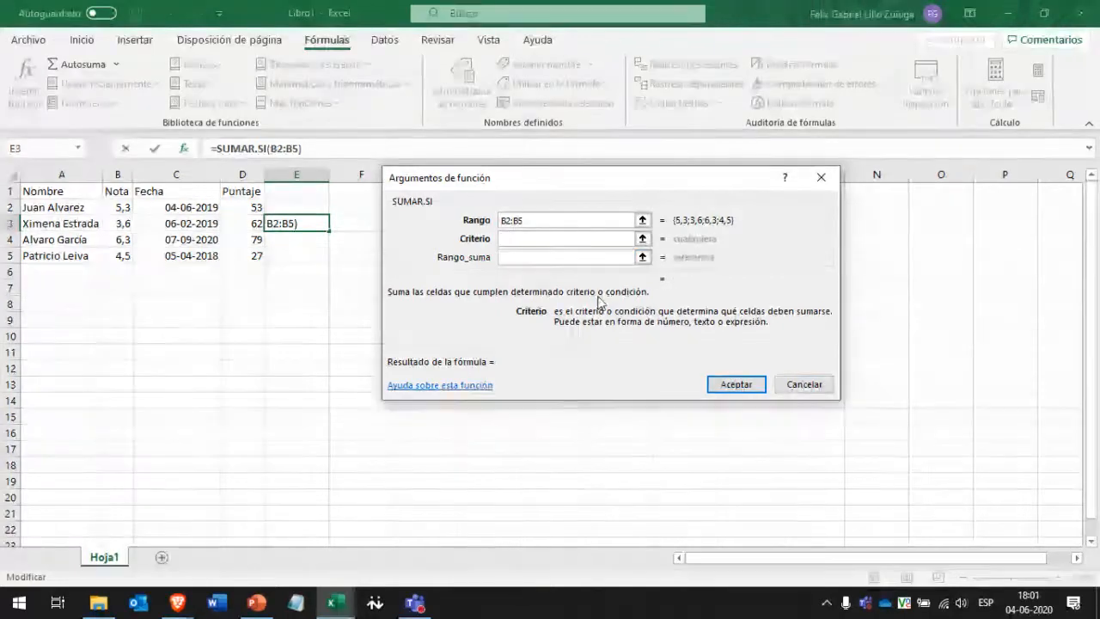
{"action": "type", "text": ">5"}
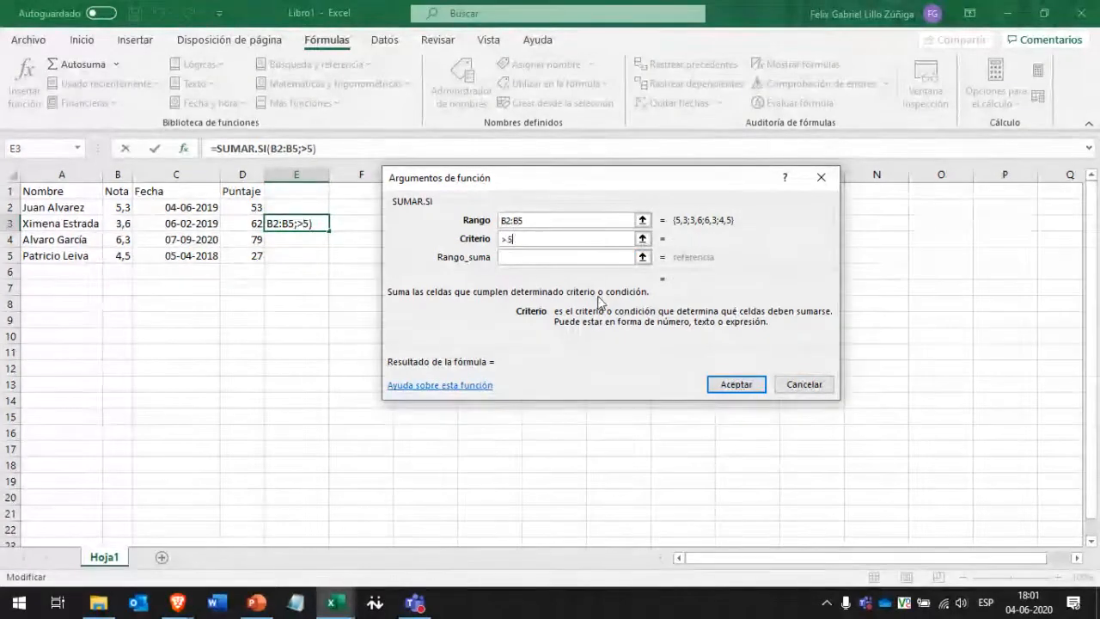
{"action": "left_click", "coordinate": [600, 261]}
{"action": "left_click", "coordinate": [728, 385]}
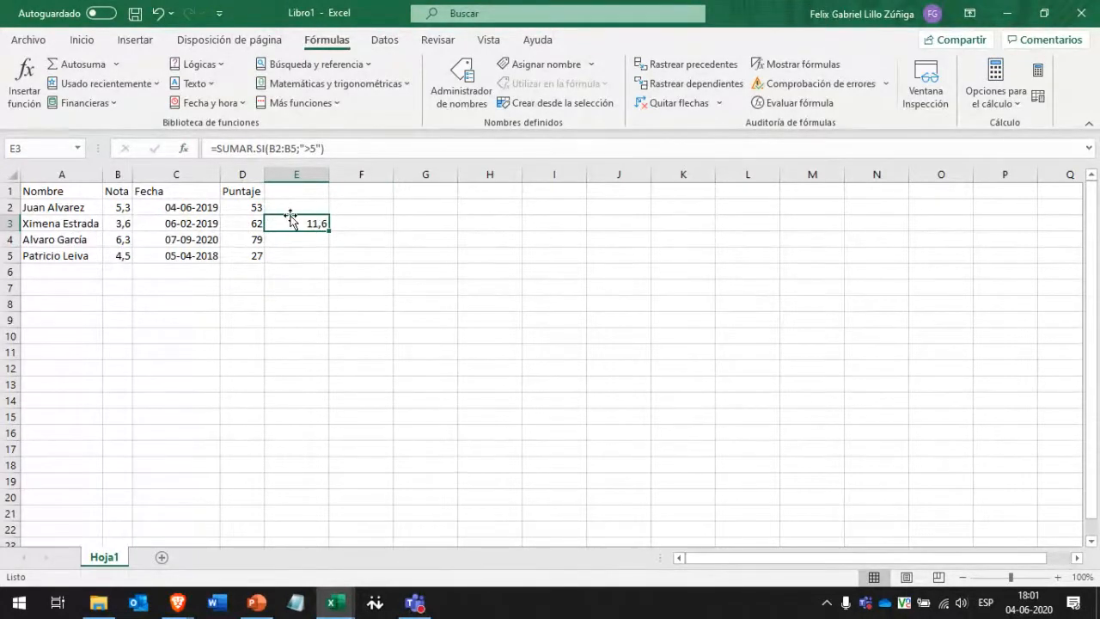
Start editing E3's formula, cancel, then clear E3 and undo the deletion.
{"action": "left_click_drag", "start_coordinate": [216, 149], "coordinate": [297, 149]}
{"action": "left_click", "coordinate": [273, 149]}
{"action": "left_click_drag", "start_coordinate": [113, 207], "coordinate": [118, 257]}
{"action": "key", "text": "Escape"}
{"action": "key", "text": "Delete"}
{"action": "key", "text": "ctrl+z"}
Drag the 11,6 result from E3 to cell H1.
{"action": "left_click_drag", "start_coordinate": [298, 215], "coordinate": [481, 219]}
{"action": "left_click", "coordinate": [479, 254]}
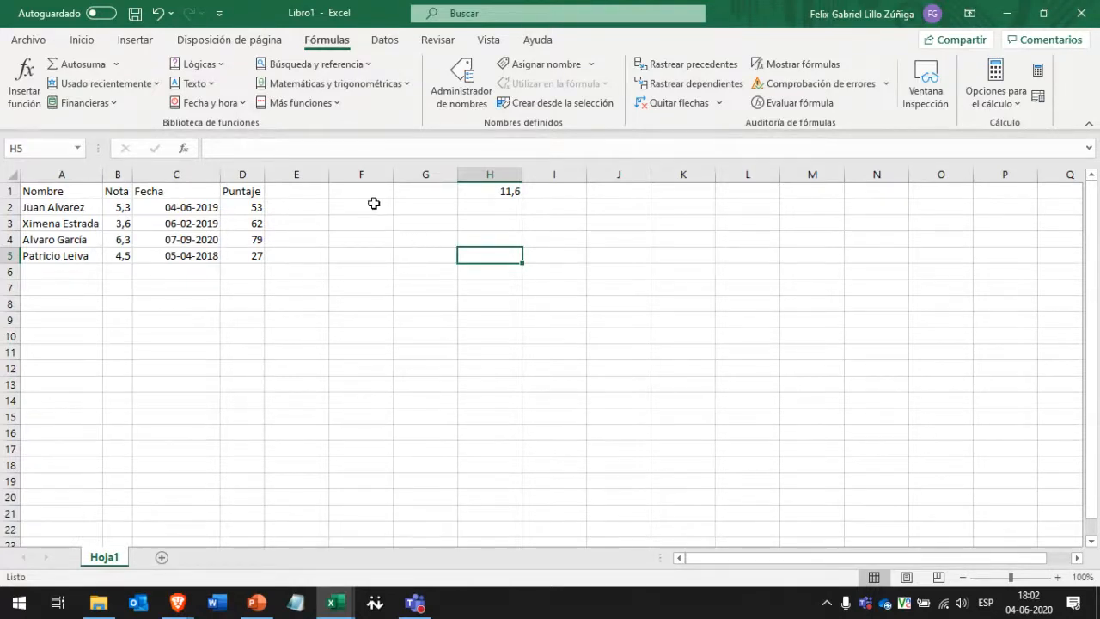
{"action": "left_click", "coordinate": [374, 202]}
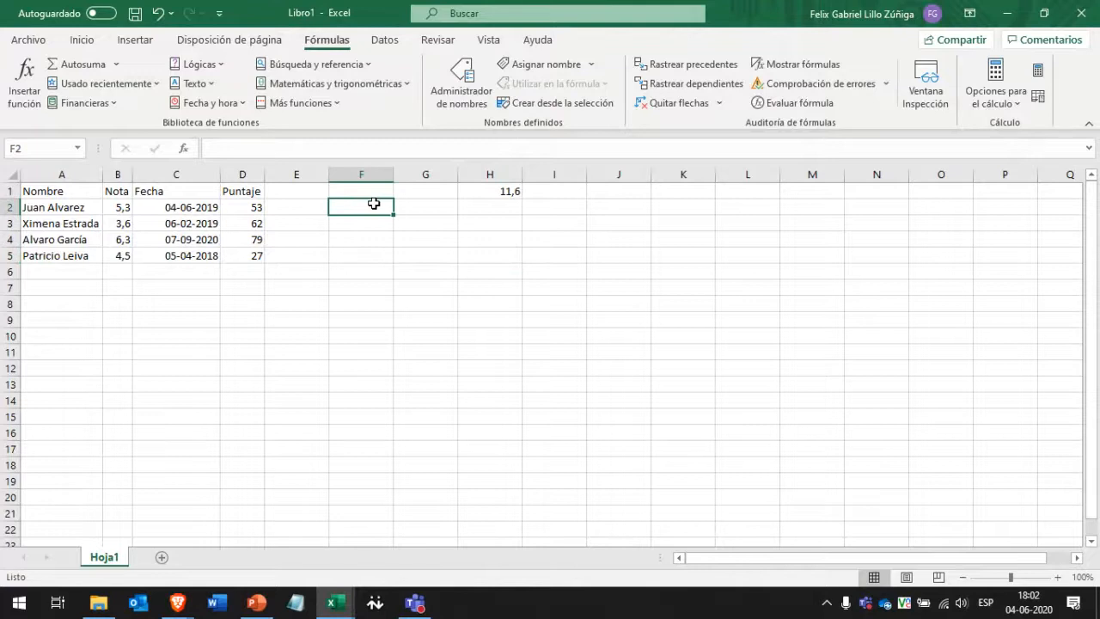
Type =SIFECHA( in F2, correcting the mistyped function name.
{"action": "type", "text": "="}
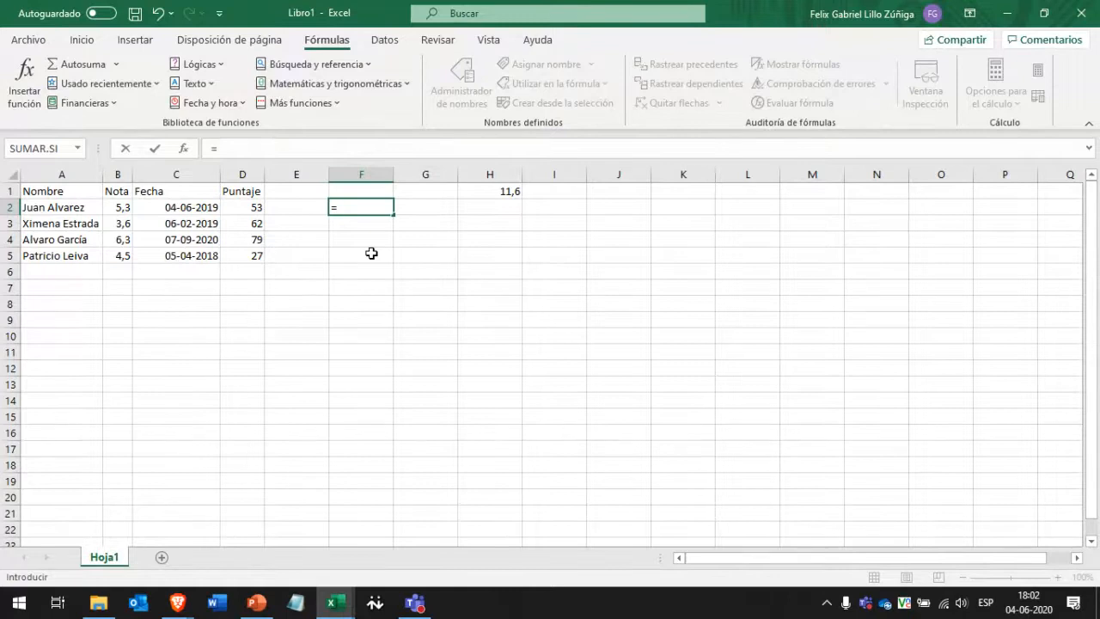
{"action": "type", "text": "S"}
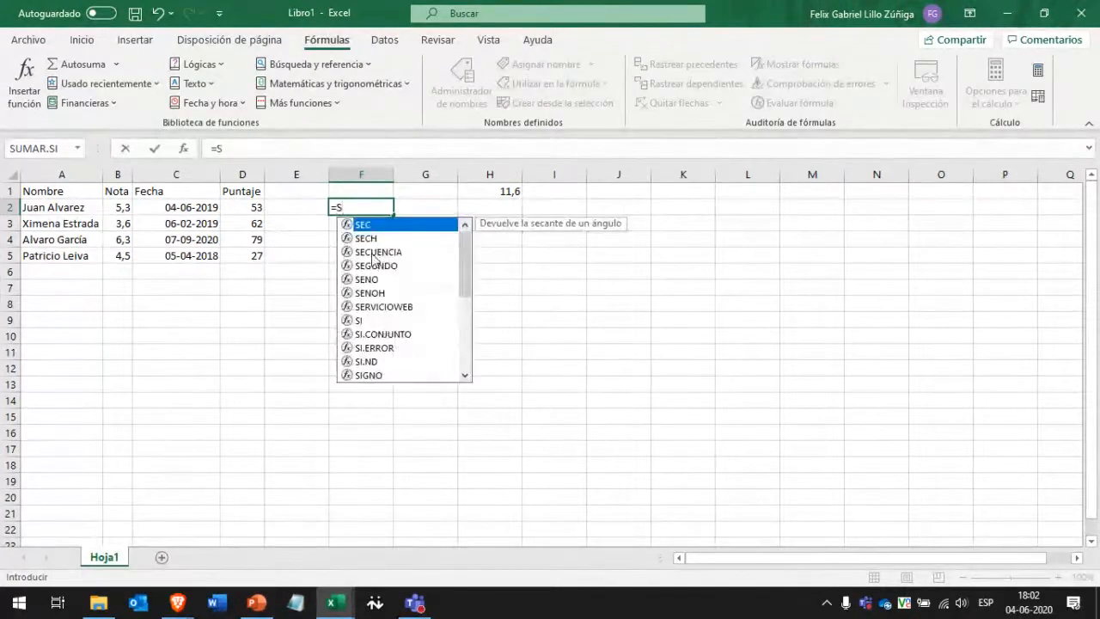
{"action": "type", "text": "IFEC"}
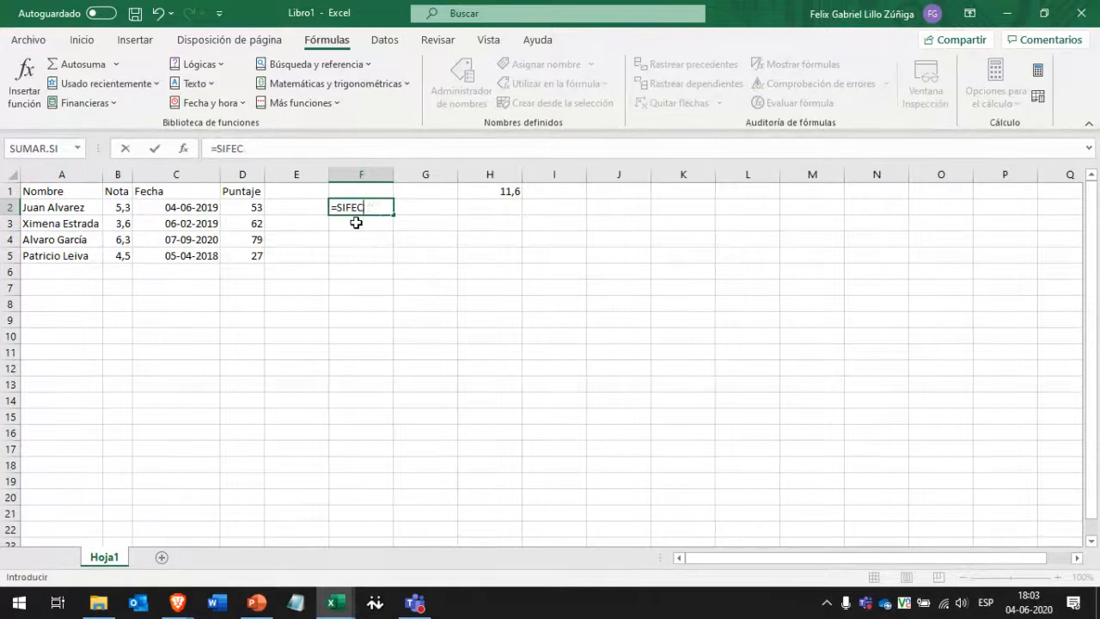
{"action": "key", "text": "BackSpace"}
{"action": "key", "text": "BackSpace"}
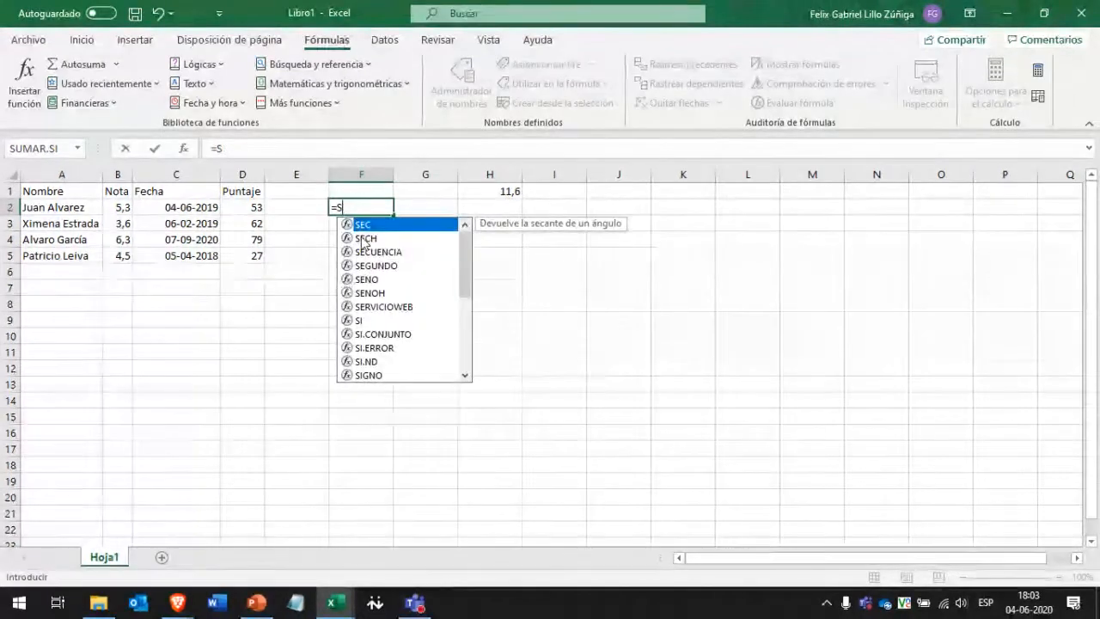
{"action": "type", "text": "I"}
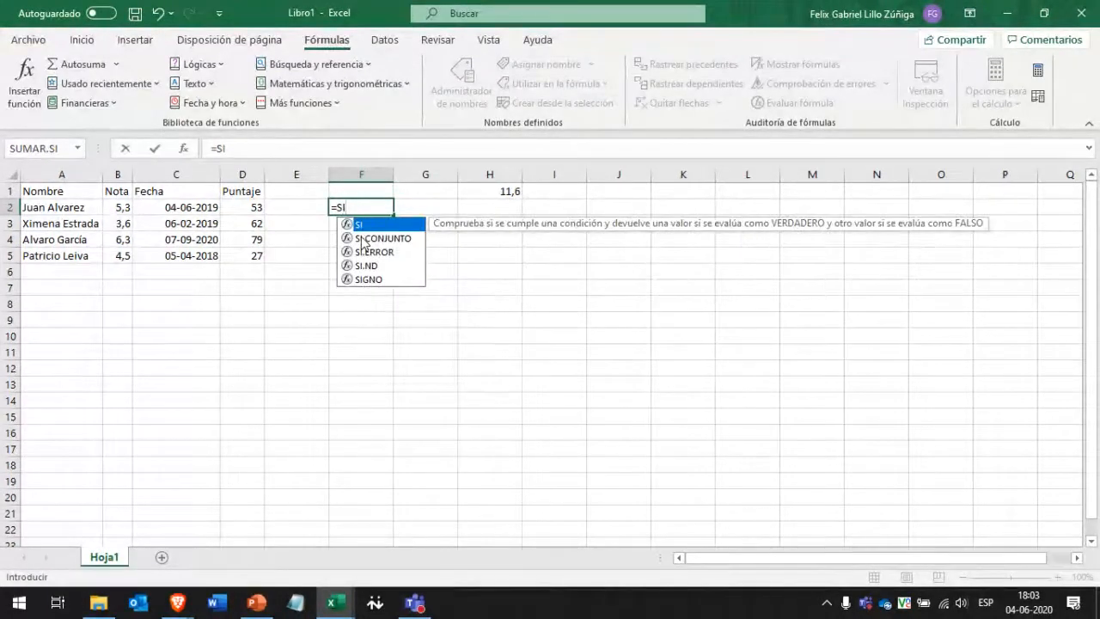
{"action": "type", "text": "FECHA"}
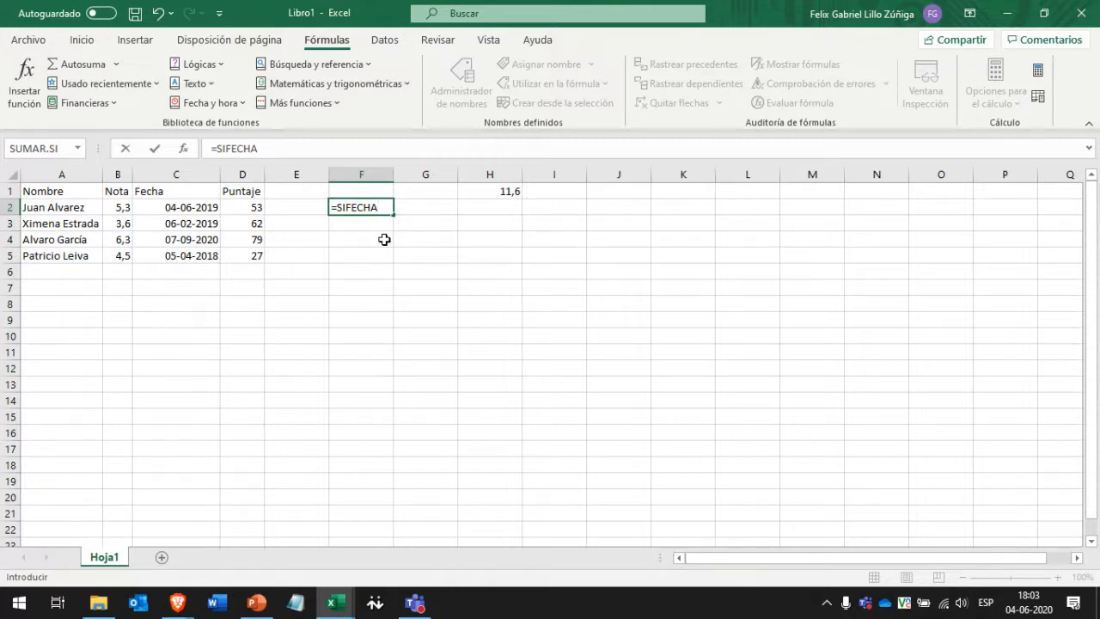
{"action": "type", "text": "("}
{"action": "key", "text": "BackSpace"}
{"action": "key", "text": "BackSpace"}
{"action": "type", "text": "O"}
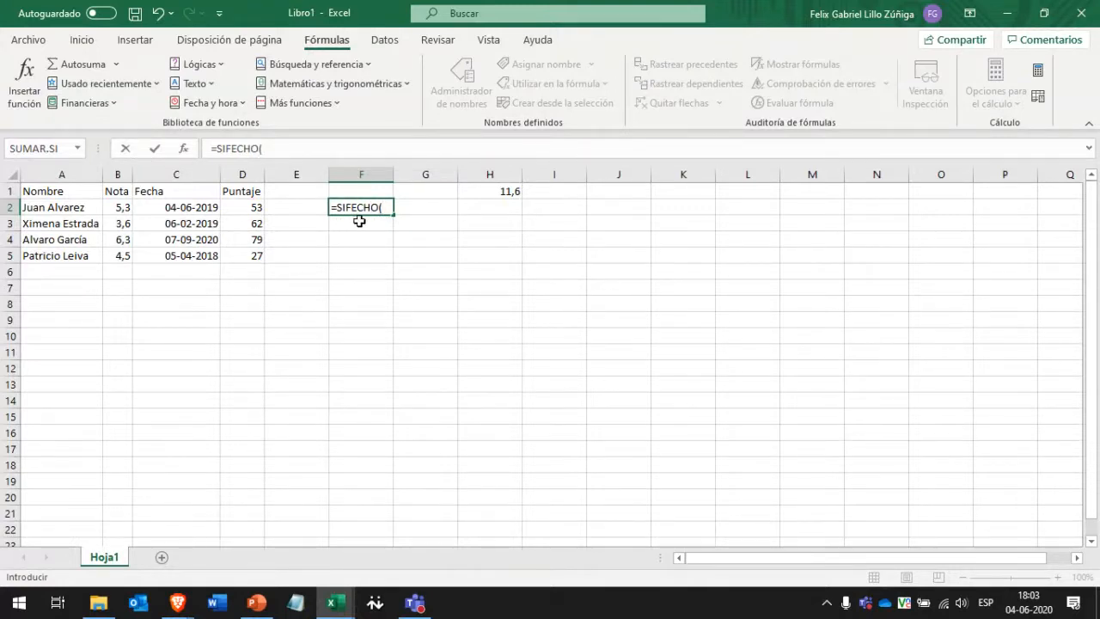
{"action": "key", "text": "BackSpace"}
{"action": "type", "text": "A("}
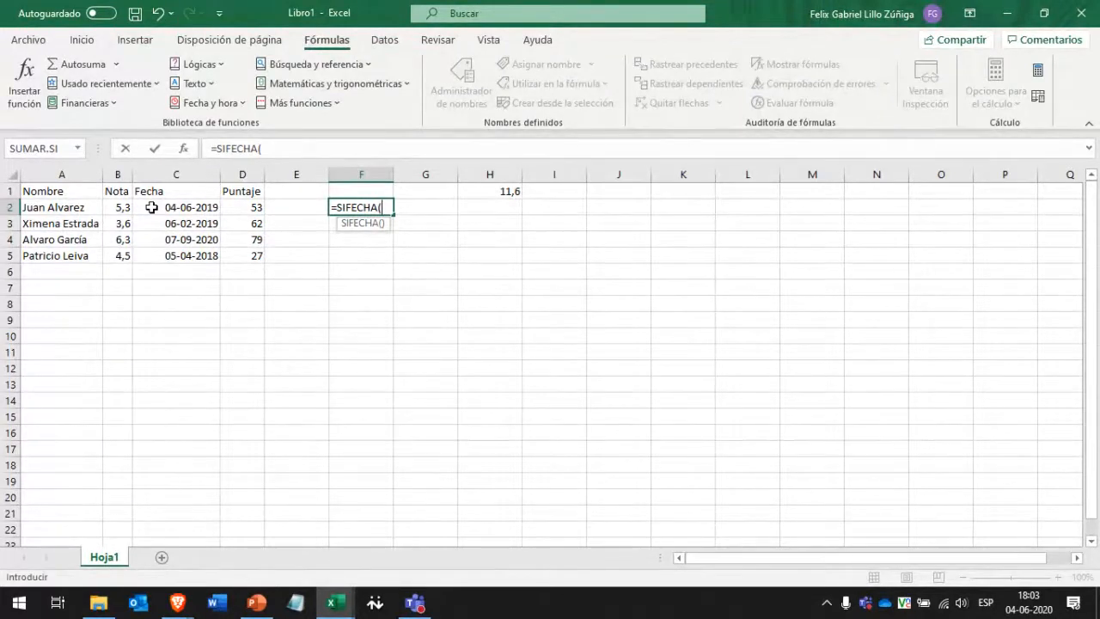
Extend F2's formula to =SIFECHA(C5;HOY() using the C5 date and today.
{"action": "left_click", "coordinate": [153, 256]}
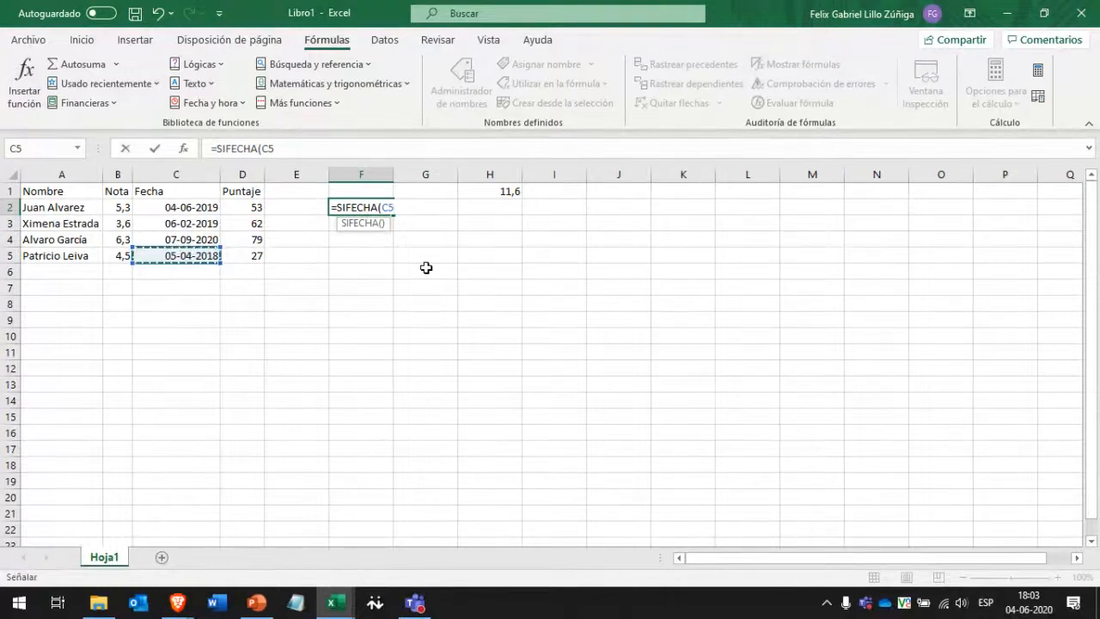
{"action": "type", "text": ";"}
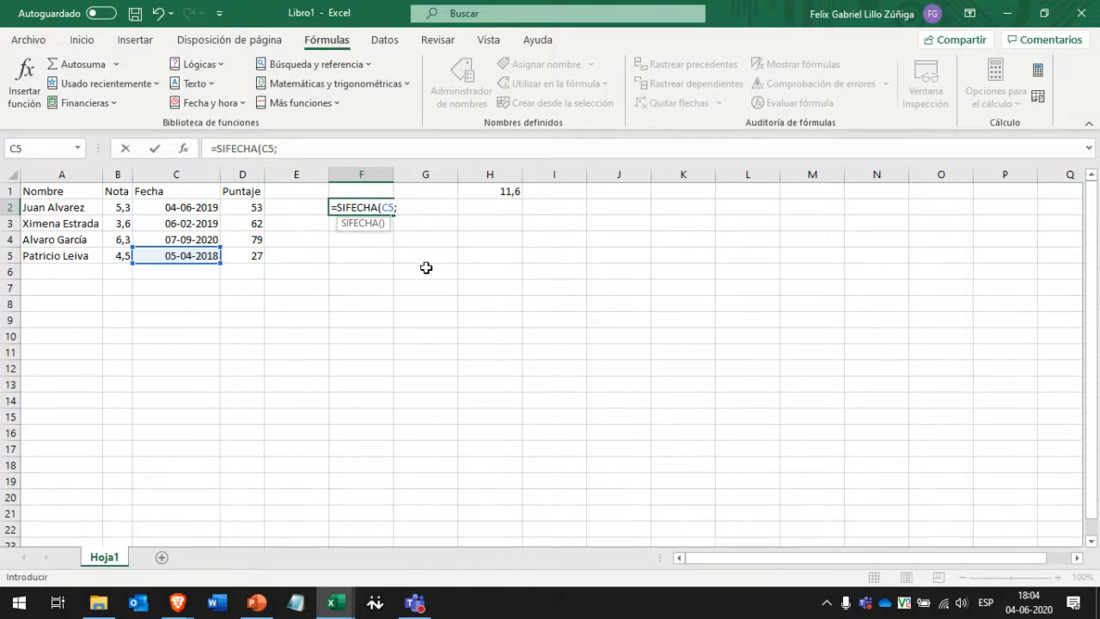
{"action": "type", "text": "H"}
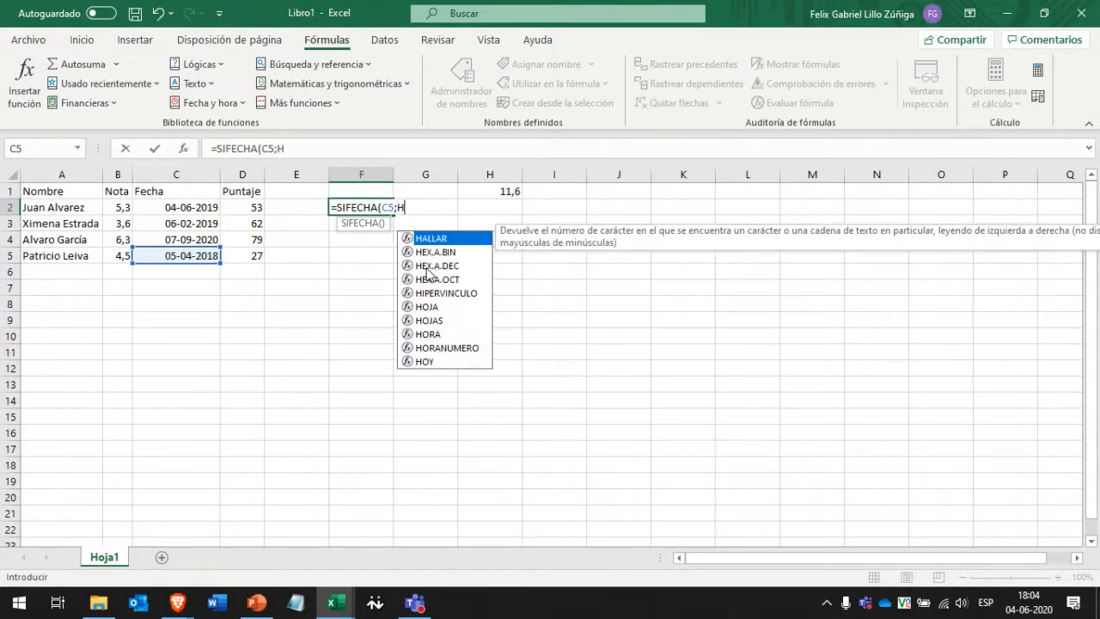
{"action": "type", "text": "OY"}
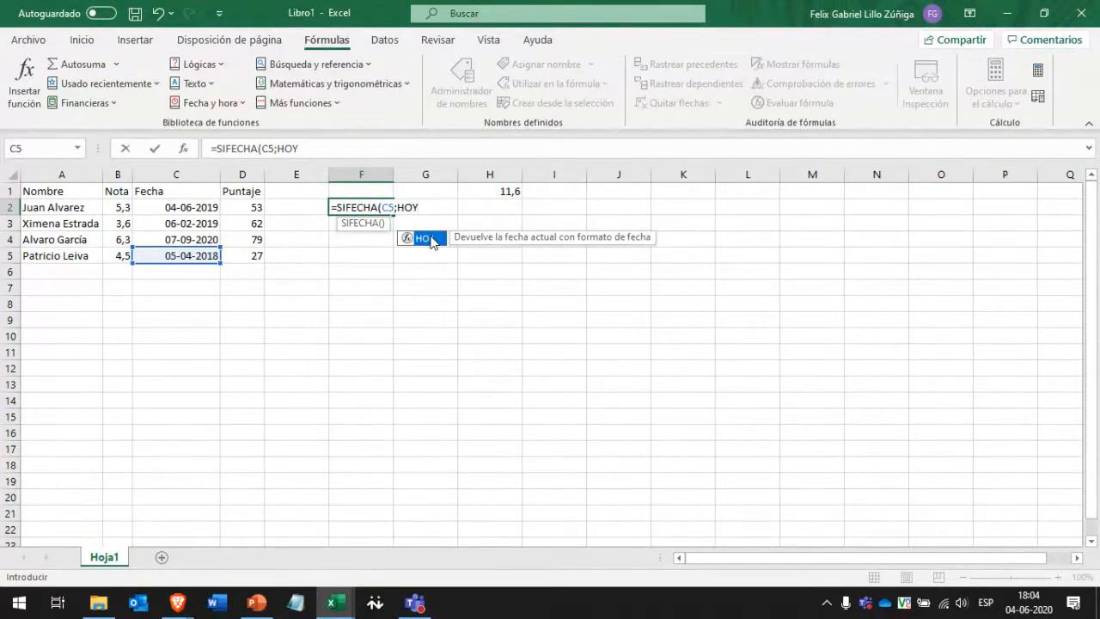
{"action": "double_click", "coordinate": [432, 240]}
{"action": "type", "text": ");\"y\")"}
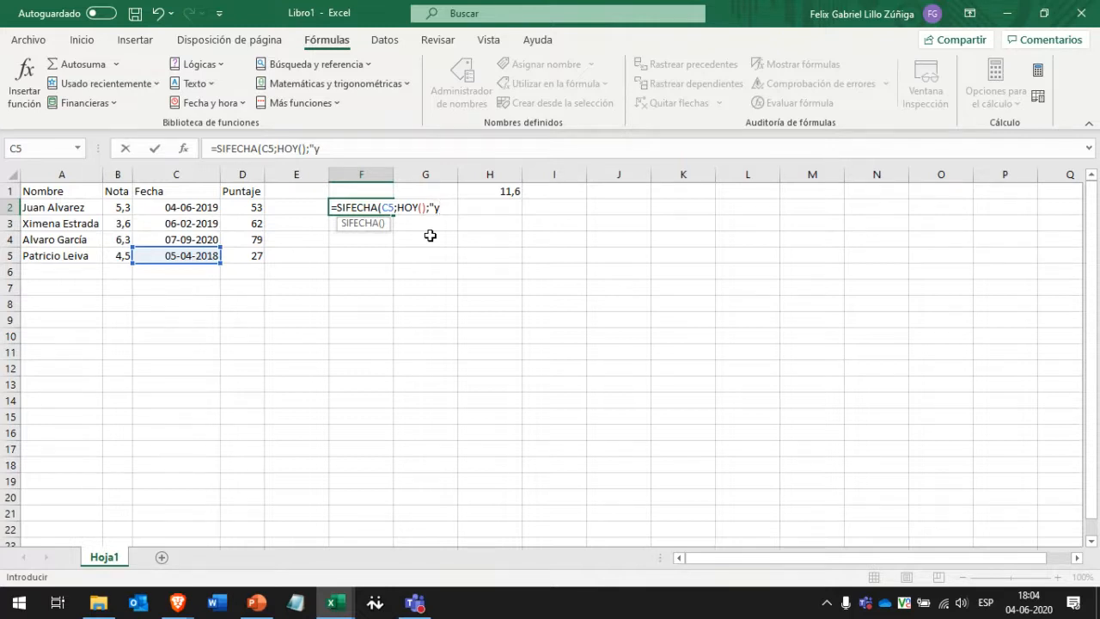
Finish F2's SIFECHA years formula with "y" and move it to F5, showing 2.
{"action": "type", "text": "\")"}
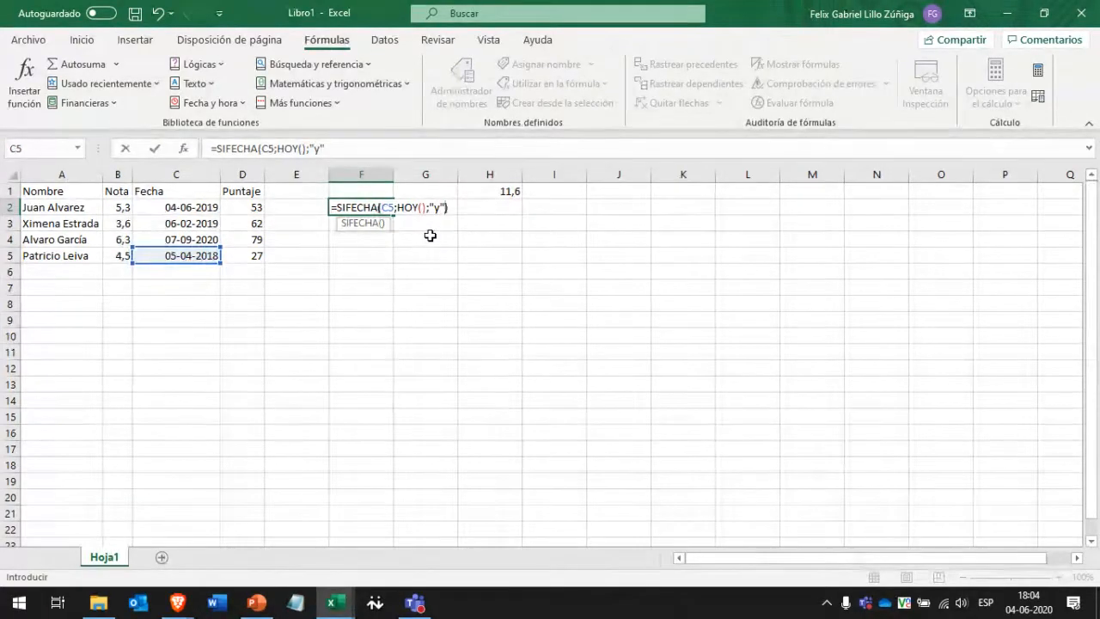
{"action": "key", "text": "Return"}
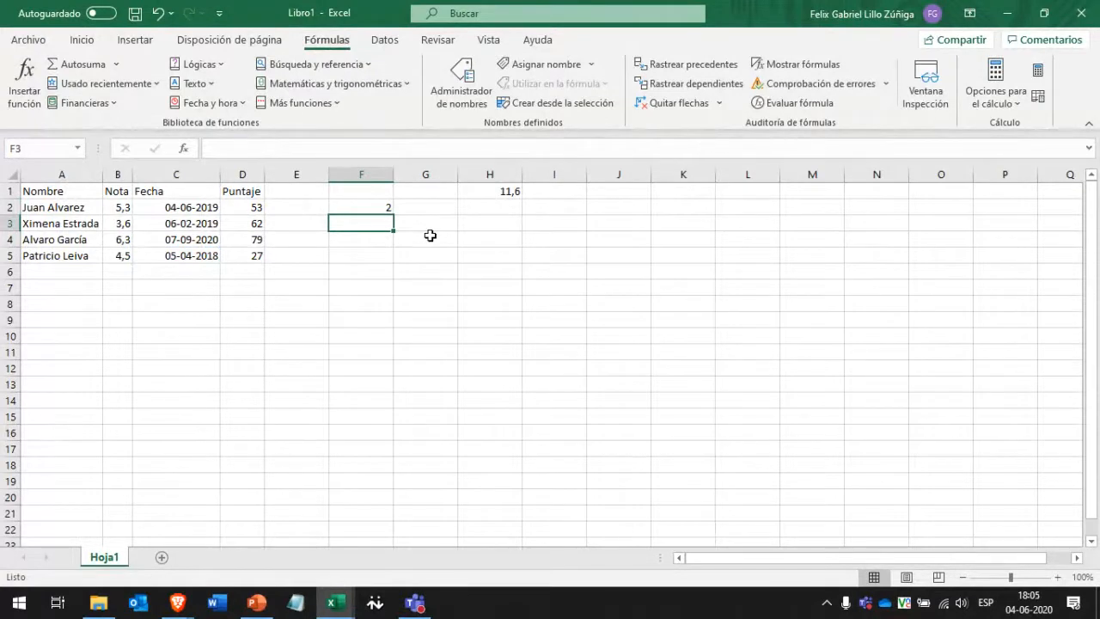
{"action": "key", "text": "Up"}
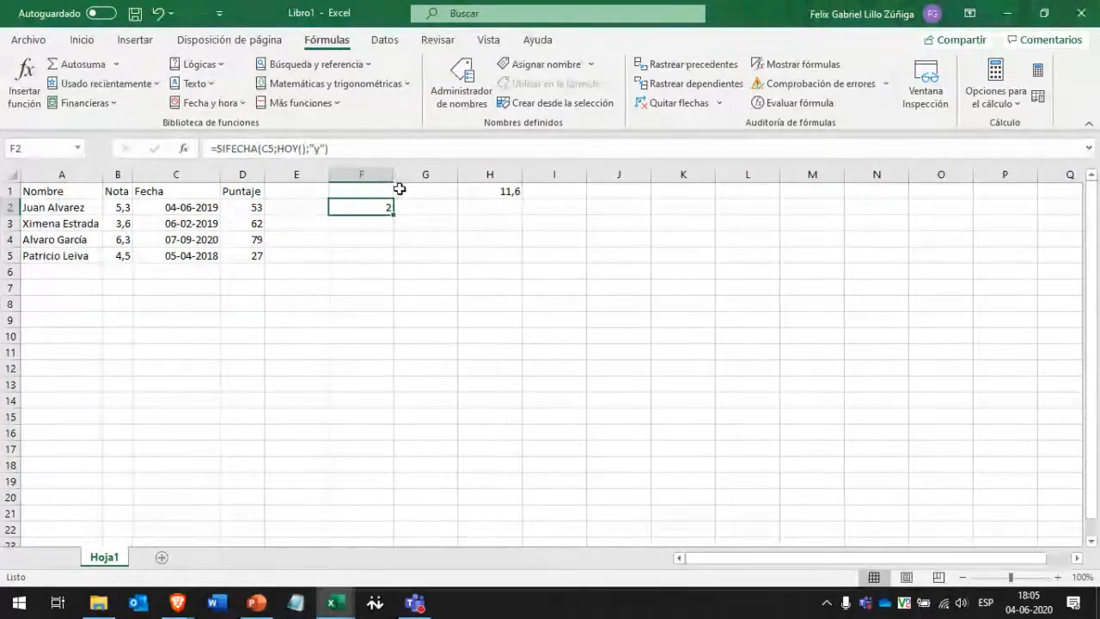
{"action": "left_click_drag", "start_coordinate": [369, 218], "coordinate": [365, 252]}
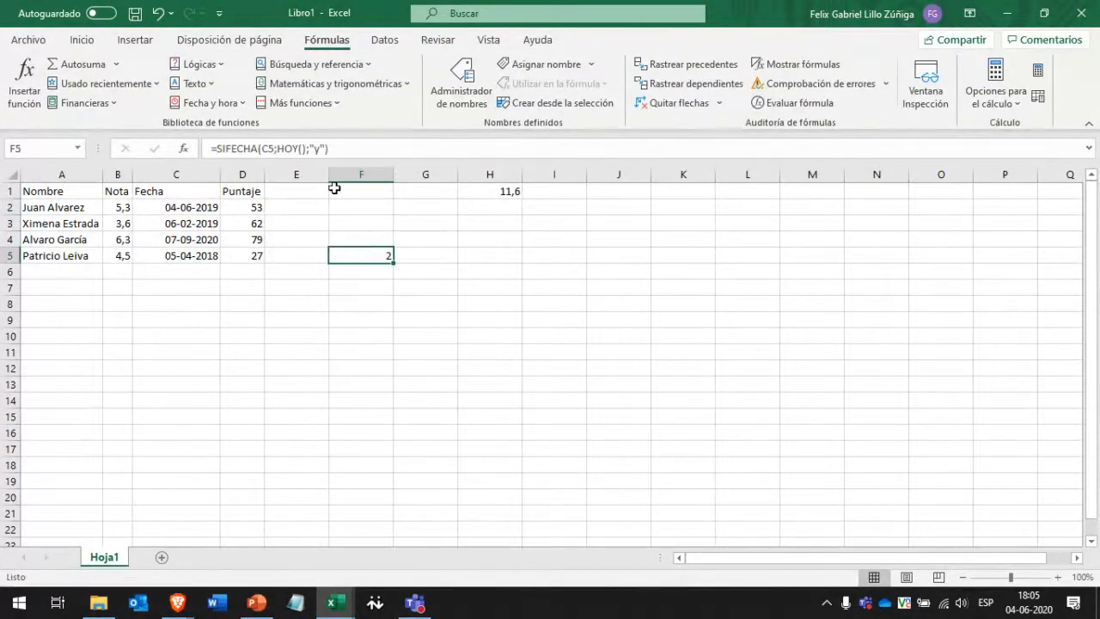
{"action": "key", "text": "F2"}
{"action": "key", "text": "Escape"}
Copy F5's years formula up through F2 and check the 1, 1, #¡NUM! results against column C.
{"action": "left_click_drag", "start_coordinate": [392, 261], "coordinate": [389, 199]}
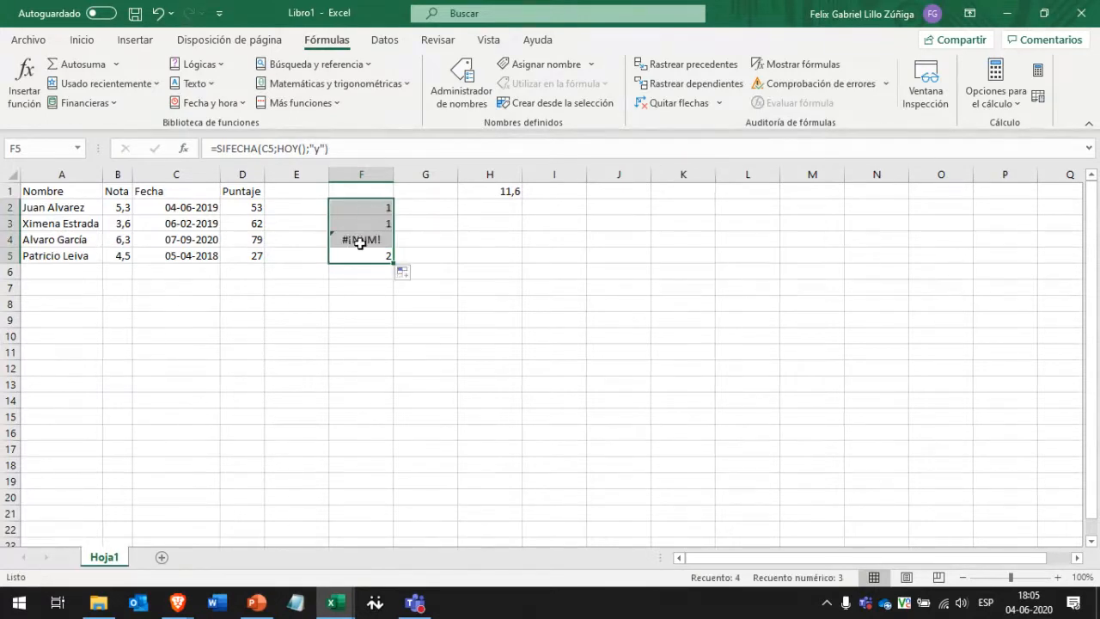
{"action": "left_click", "coordinate": [360, 244]}
{"action": "left_click", "coordinate": [368, 209]}
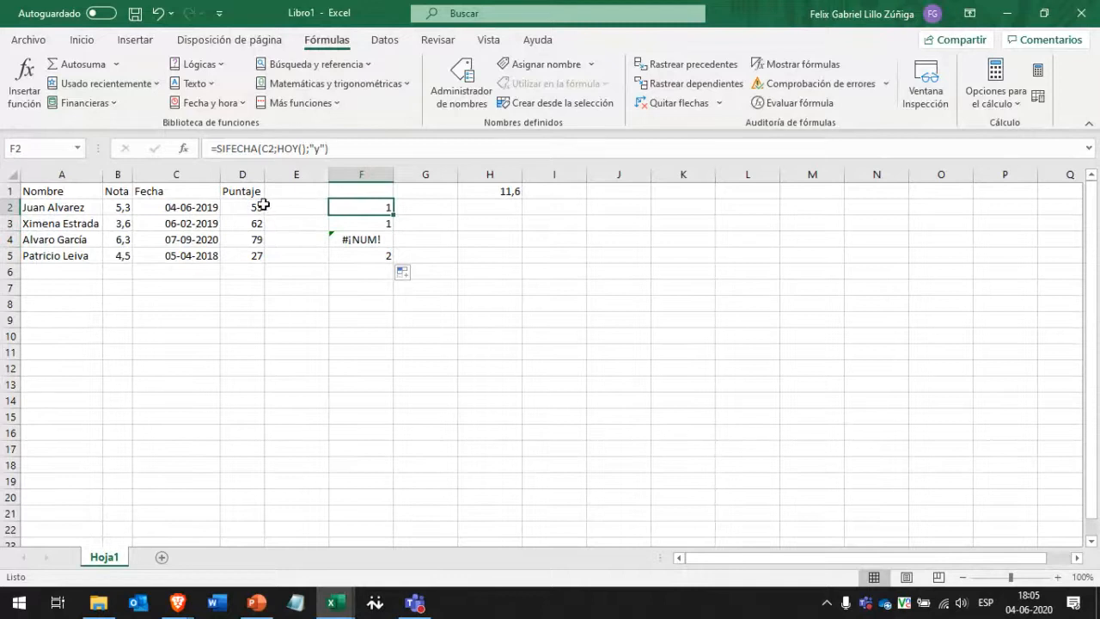
{"action": "key", "text": "F2"}
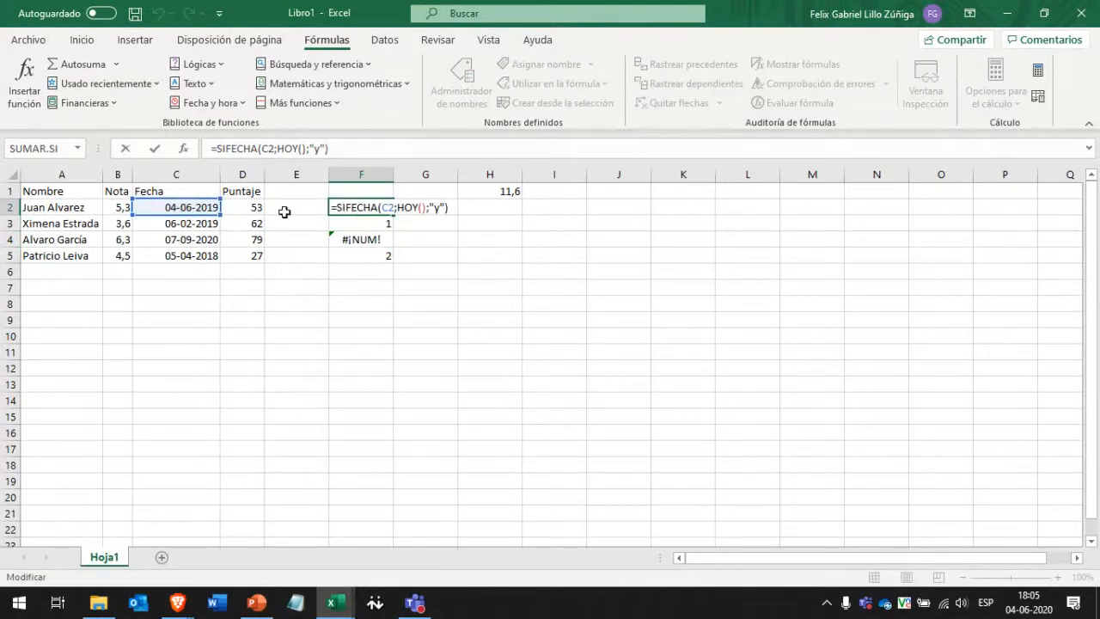
{"action": "key", "text": "Escape"}
{"action": "left_click", "coordinate": [364, 239]}
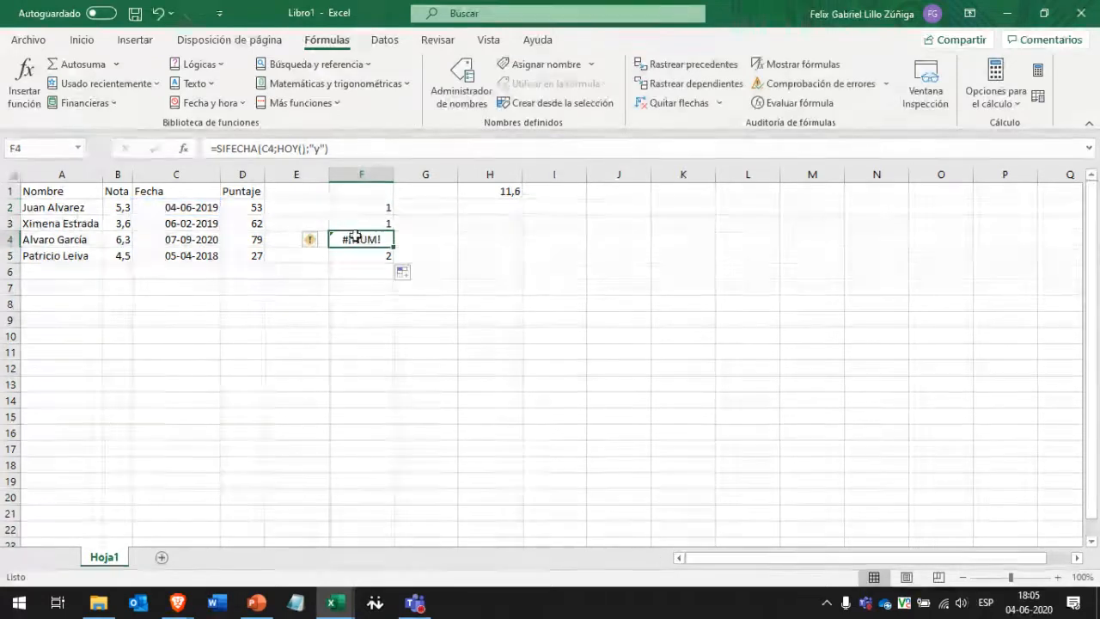
{"action": "left_click", "coordinate": [215, 239]}
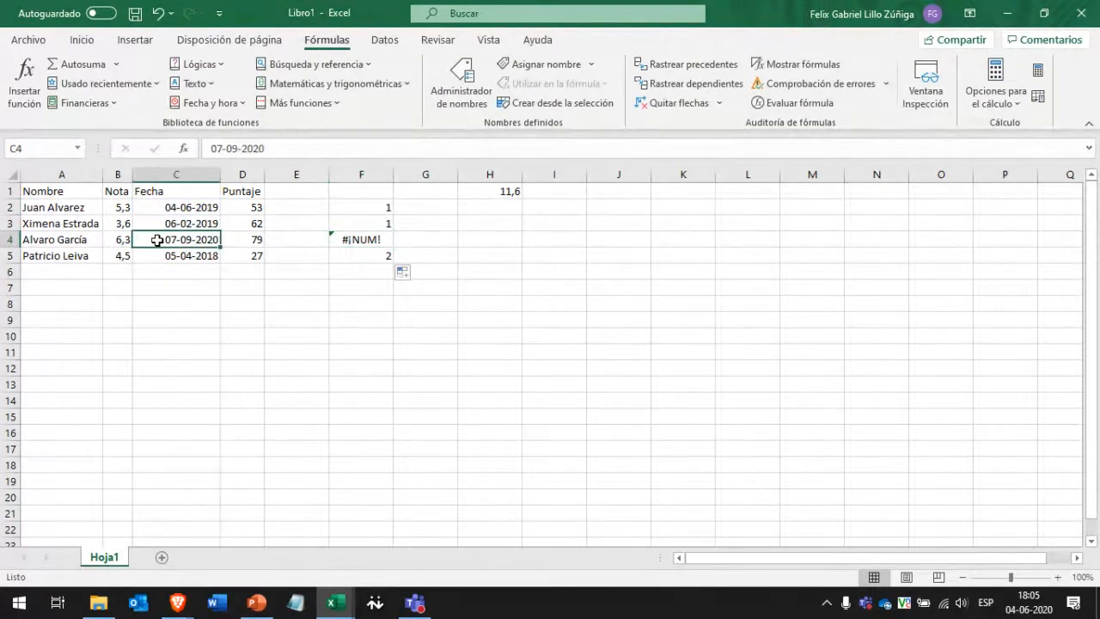
{"action": "left_click", "coordinate": [367, 239]}
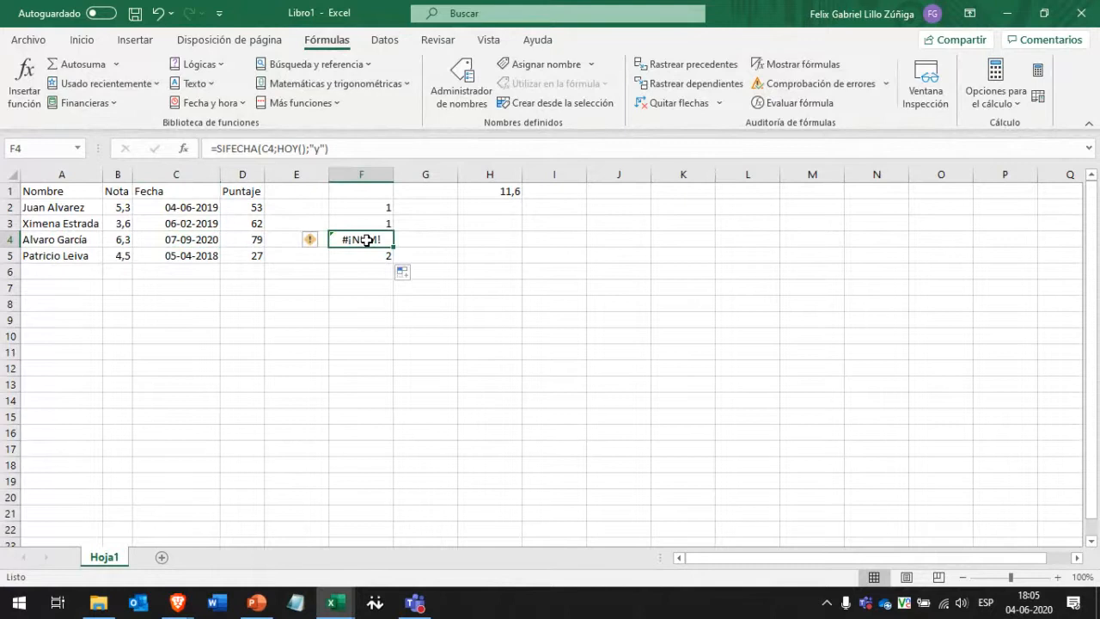
{"action": "left_click", "coordinate": [362, 257]}
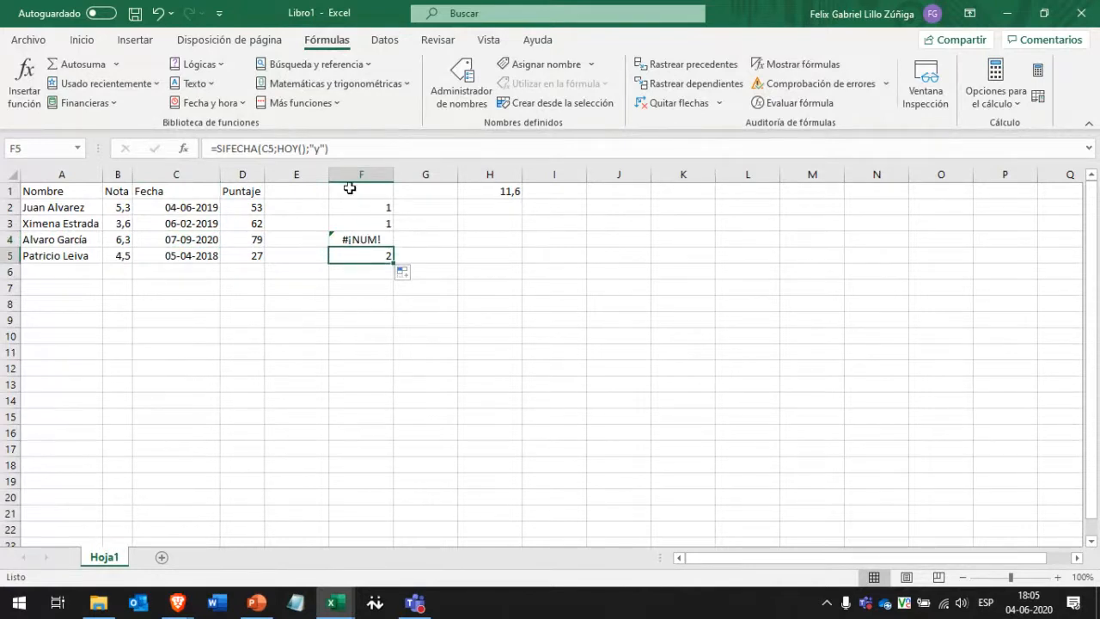
Change F5's SIFECHA unit from "y" to "m" so it shows 25 months.
{"action": "double_click", "coordinate": [318, 150]}
{"action": "left_click", "coordinate": [322, 150]}
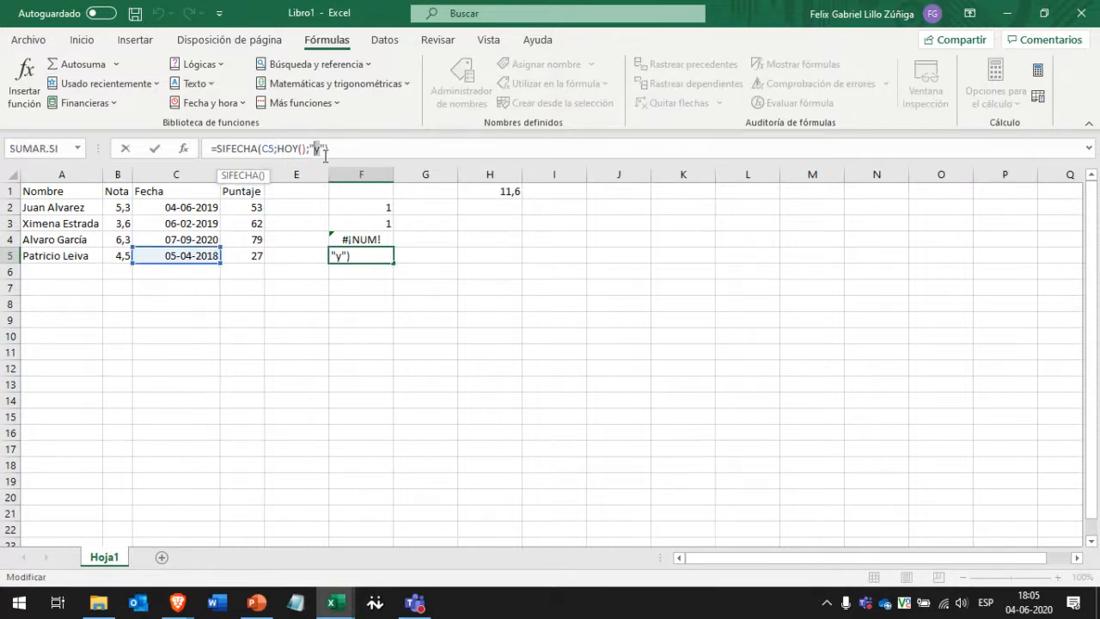
{"action": "key", "text": "BackSpace"}
{"action": "type", "text": "m"}
{"action": "key", "text": "Return"}
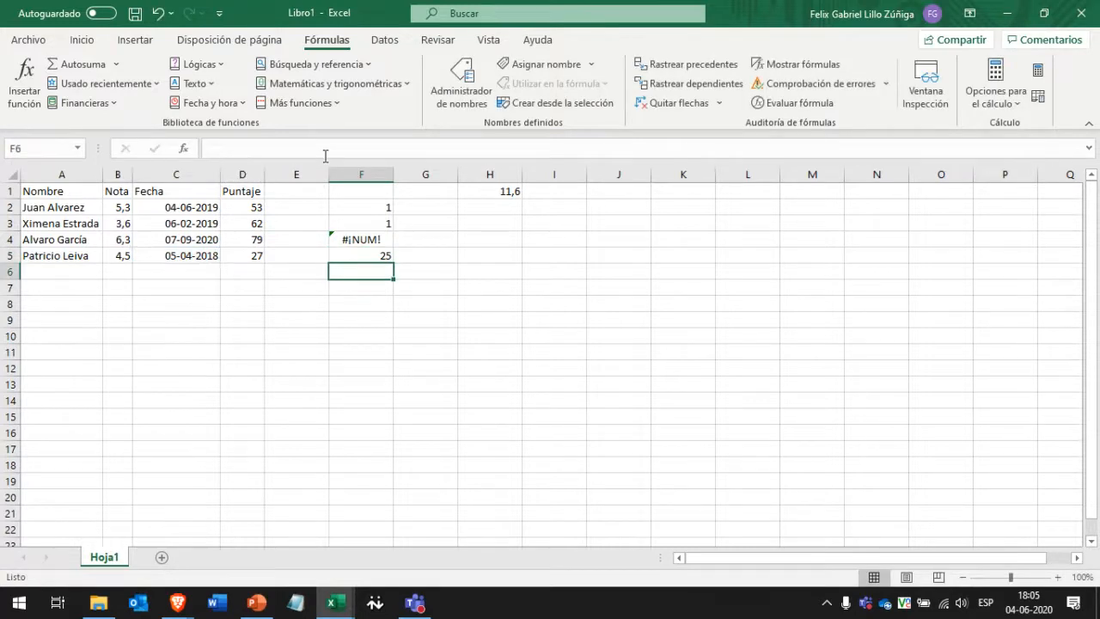
Fill the months formula up to F2 (12, 15, #¡NUM!), then switch F5's unit to "d" for 791 days.
{"action": "left_click", "coordinate": [378, 255]}
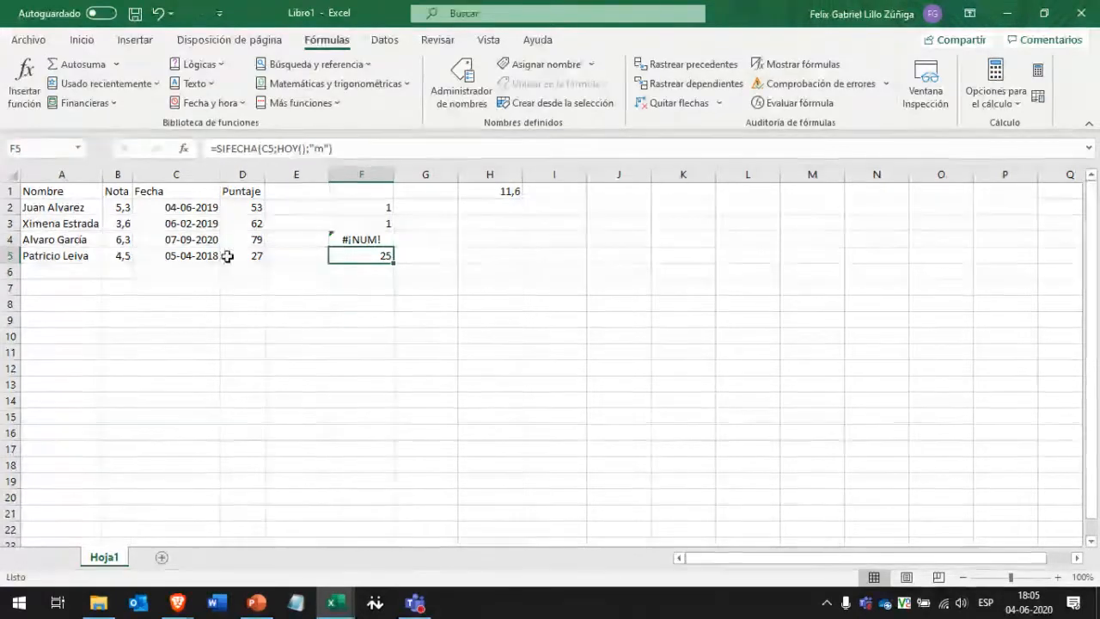
{"action": "left_click_drag", "start_coordinate": [394, 263], "coordinate": [388, 207]}
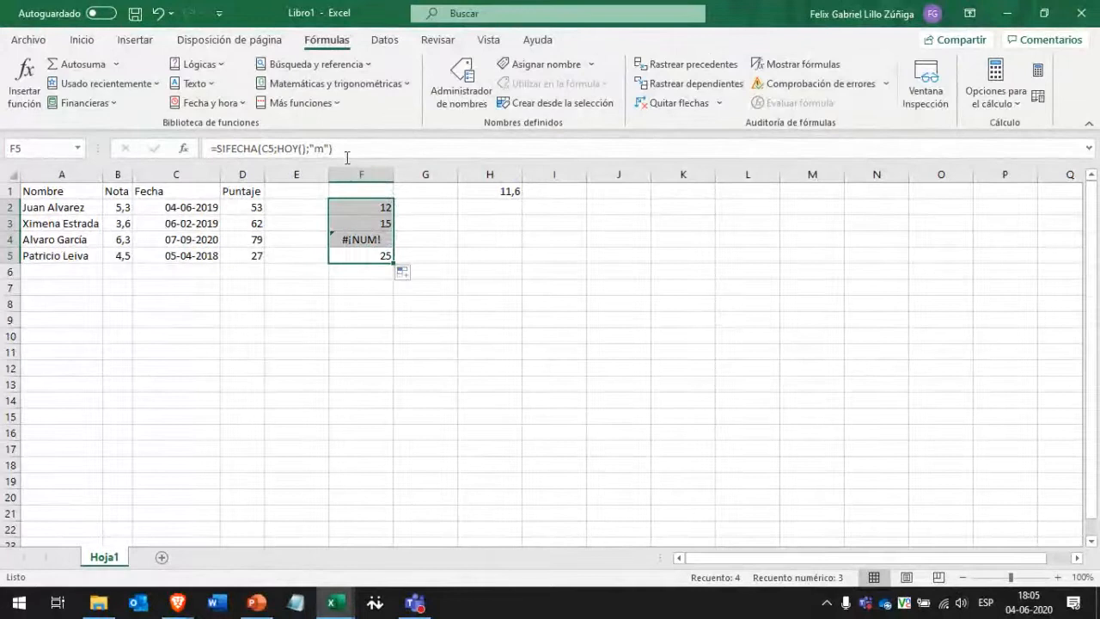
{"action": "left_click", "coordinate": [361, 255]}
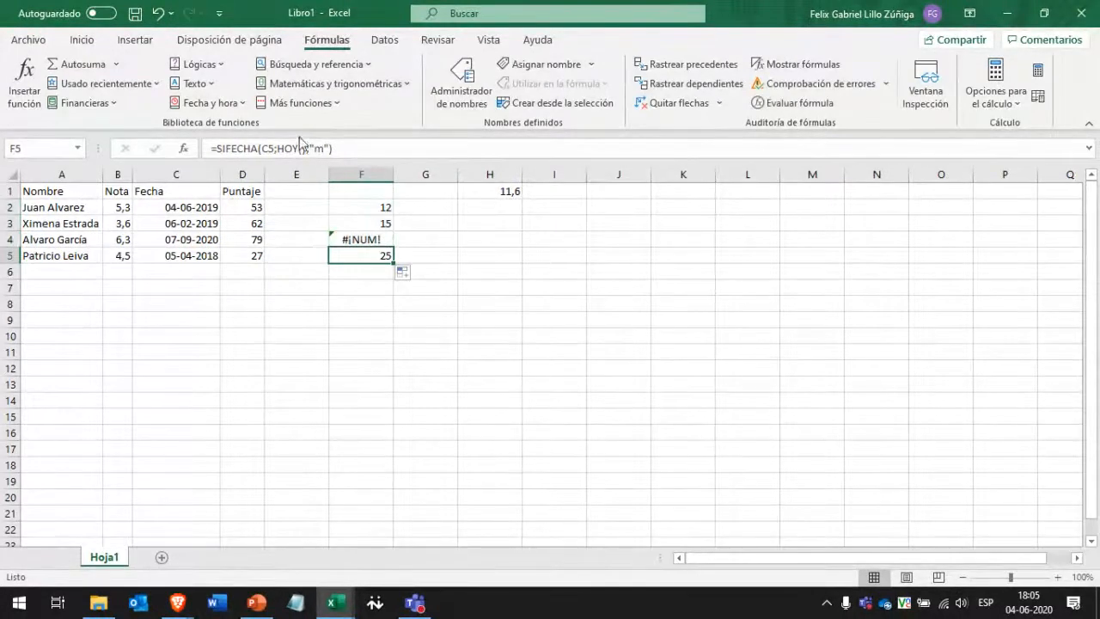
{"action": "left_click", "coordinate": [317, 149]}
{"action": "type", "text": "d"}
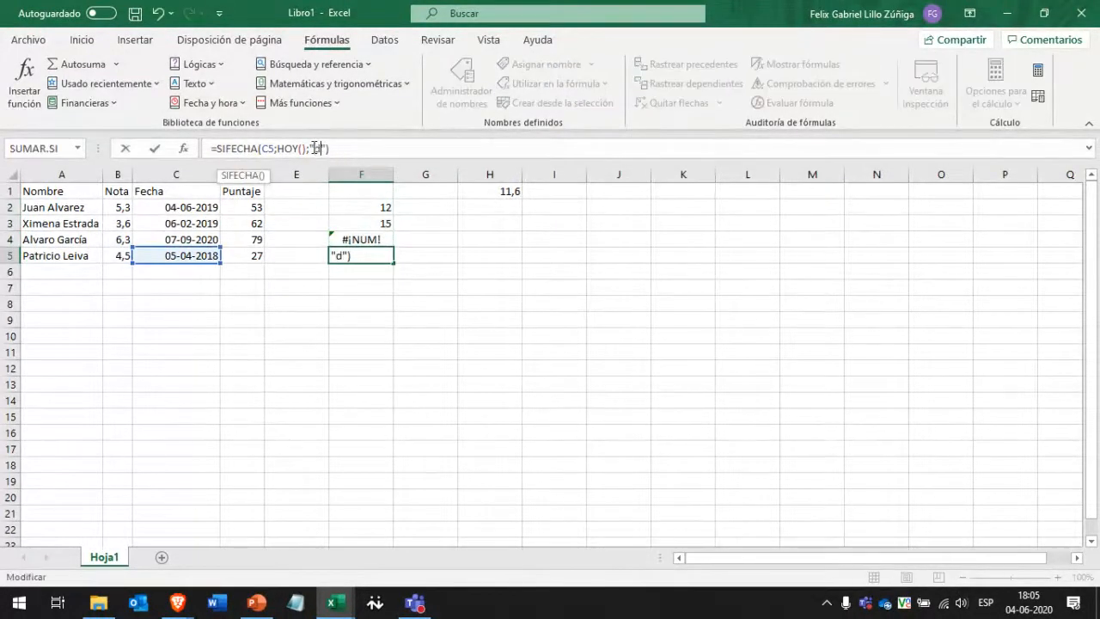
{"action": "key", "text": "Return"}
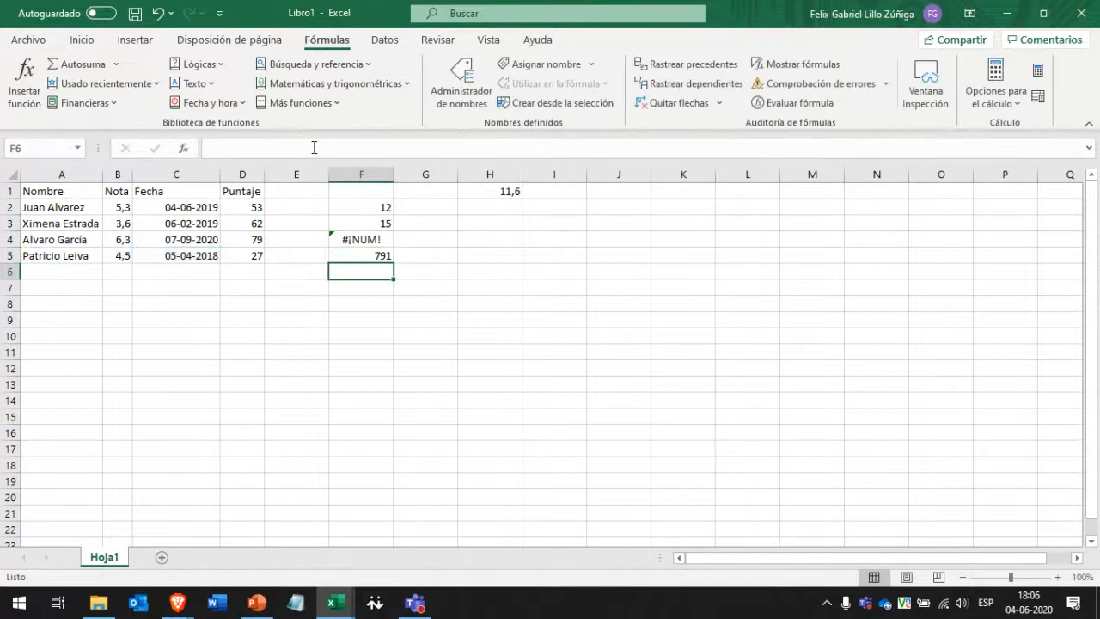
{"action": "key", "text": "Up"}
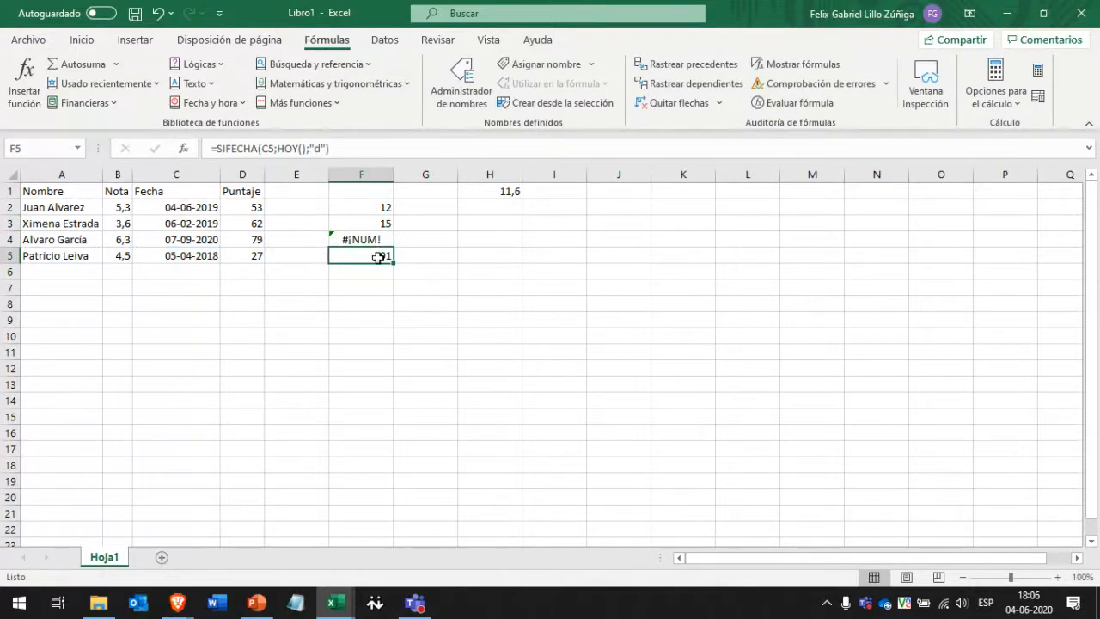
{"action": "left_click", "coordinate": [186, 253]}
{"action": "left_click", "coordinate": [348, 255]}
Fill F2's months formula down through F5, so F5 shows 25 instead of 791.
{"action": "left_click", "coordinate": [371, 209]}
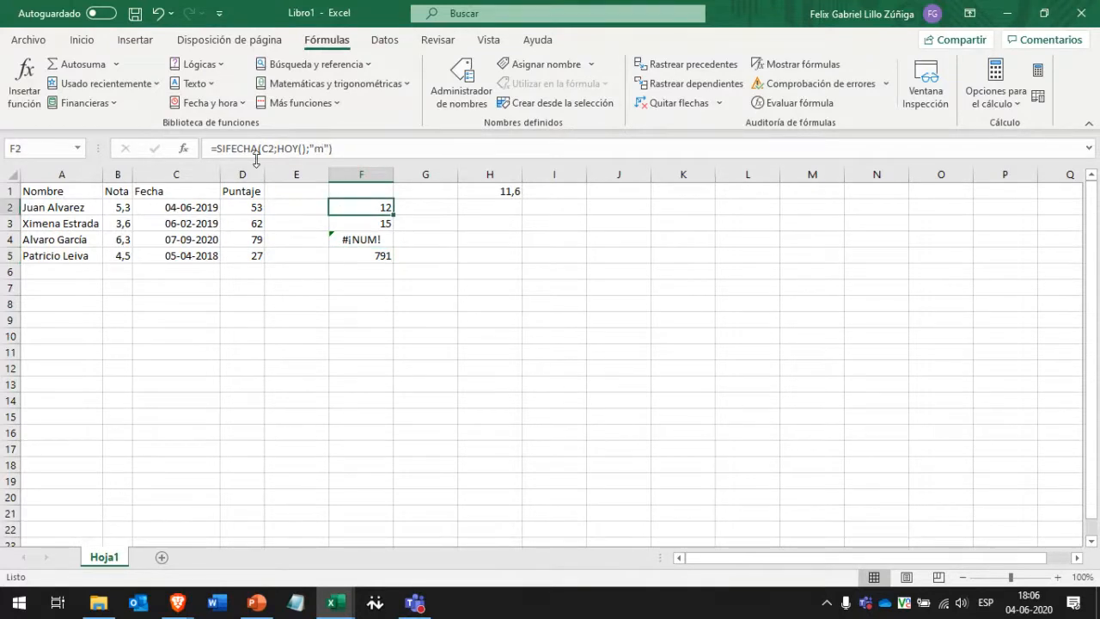
{"action": "double_click", "coordinate": [367, 206]}
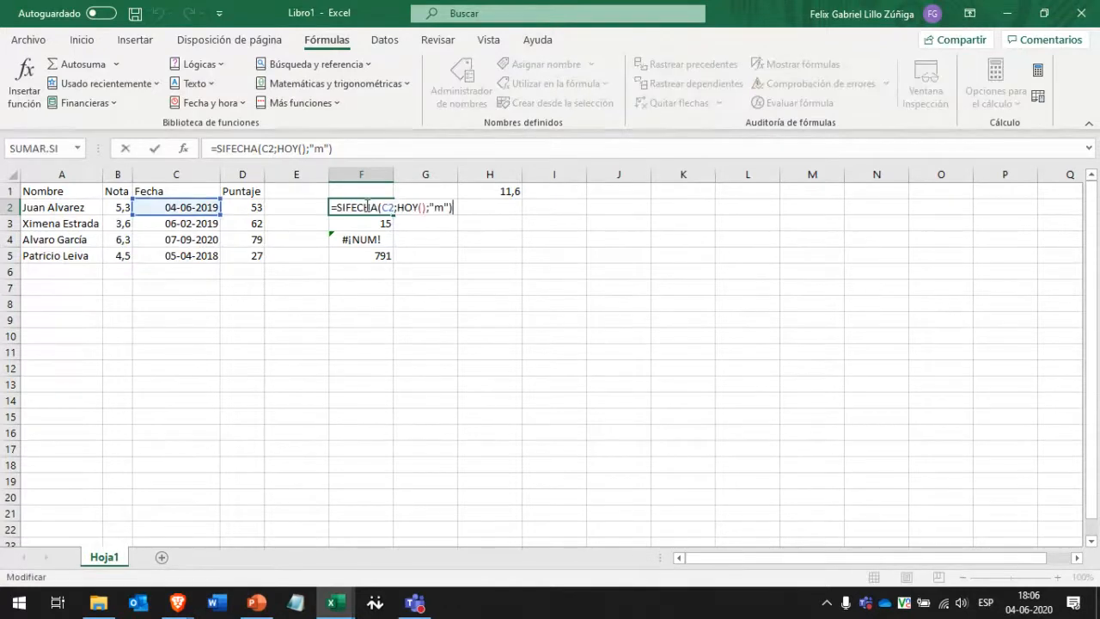
{"action": "double_click", "coordinate": [388, 208]}
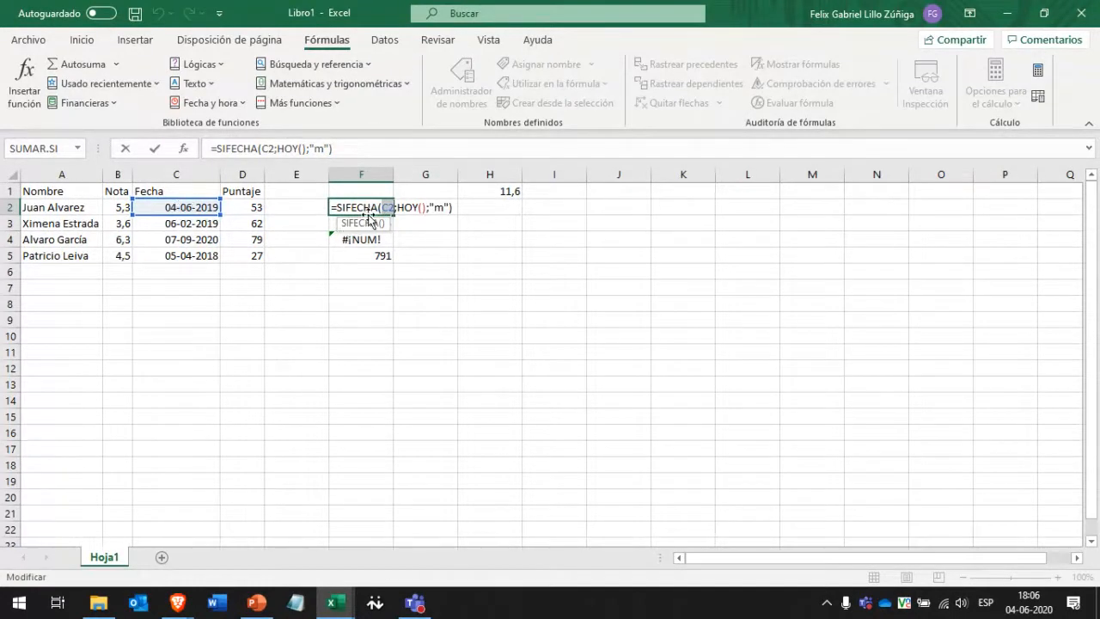
{"action": "key", "text": "Return"}
{"action": "left_click", "coordinate": [386, 207]}
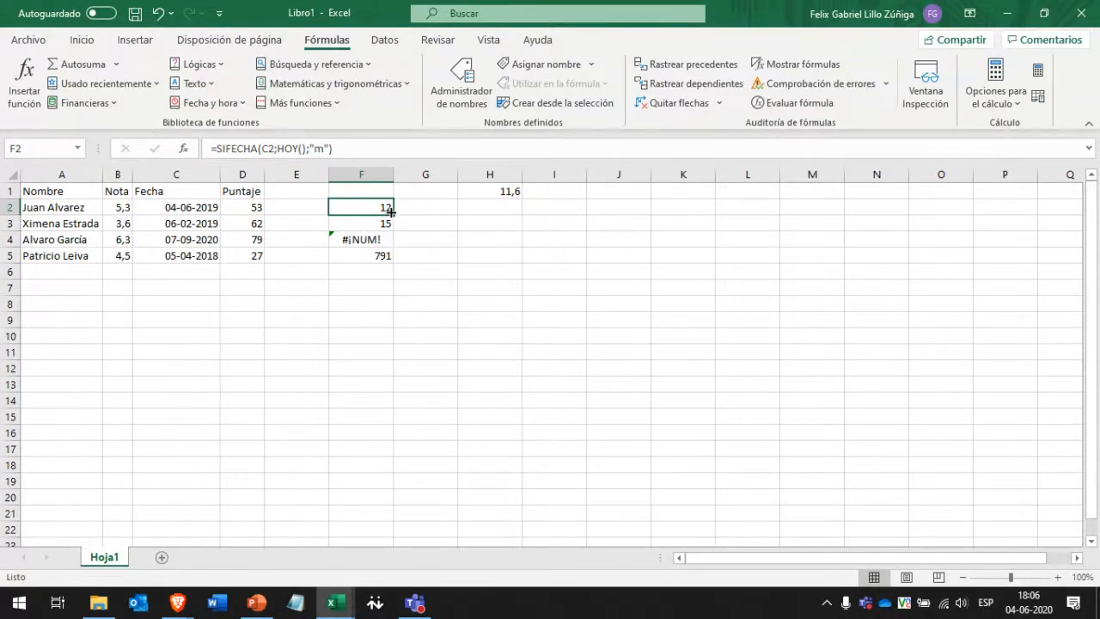
{"action": "left_click_drag", "start_coordinate": [395, 214], "coordinate": [373, 264]}
Check the F3, F4 and F5 formulas against their dates in column C.
{"action": "left_click", "coordinate": [372, 224]}
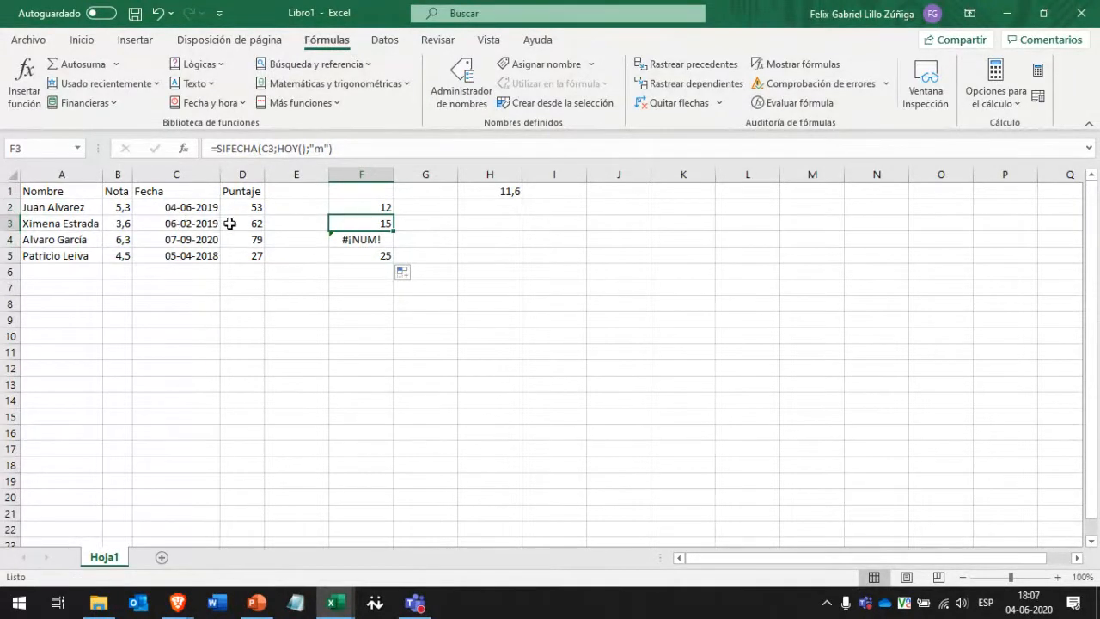
{"action": "left_click", "coordinate": [183, 224]}
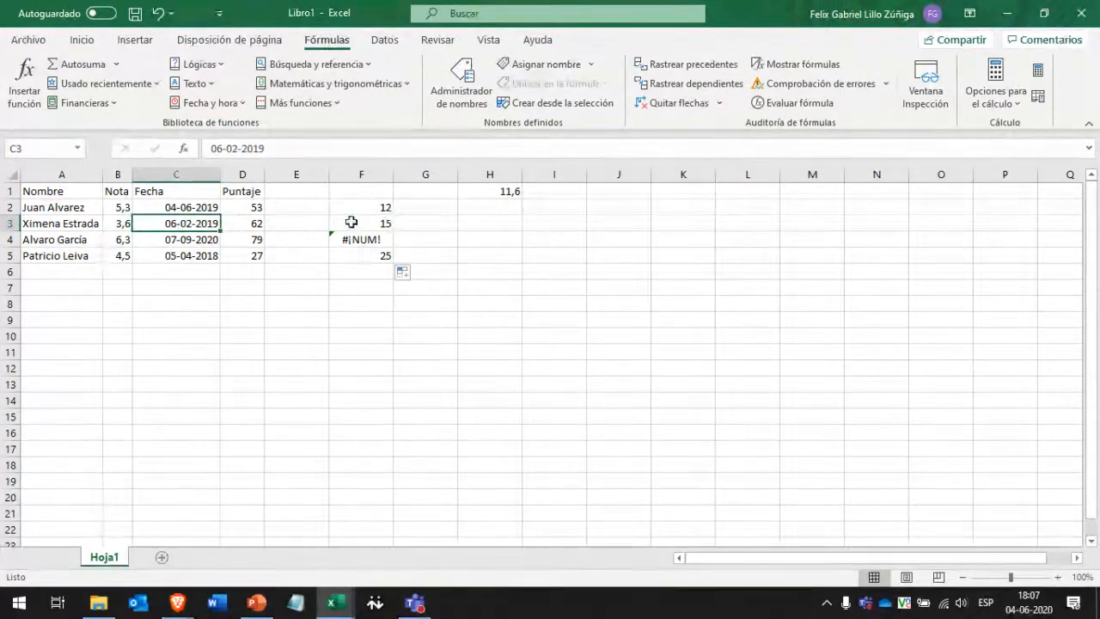
{"action": "left_click", "coordinate": [379, 225]}
{"action": "double_click", "coordinate": [379, 225]}
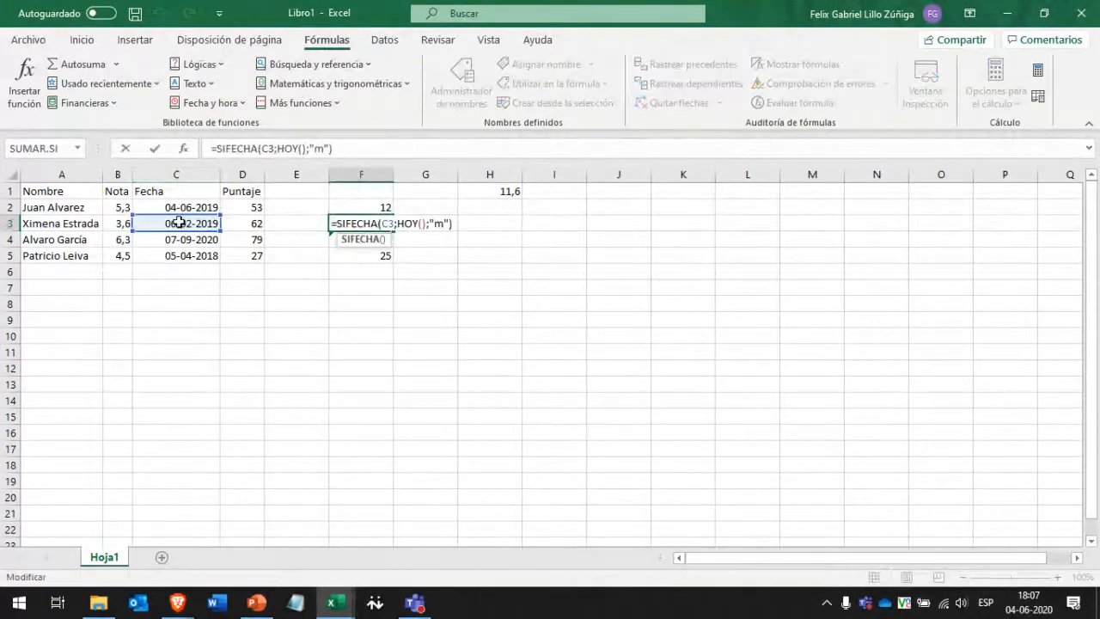
{"action": "left_click", "coordinate": [416, 253]}
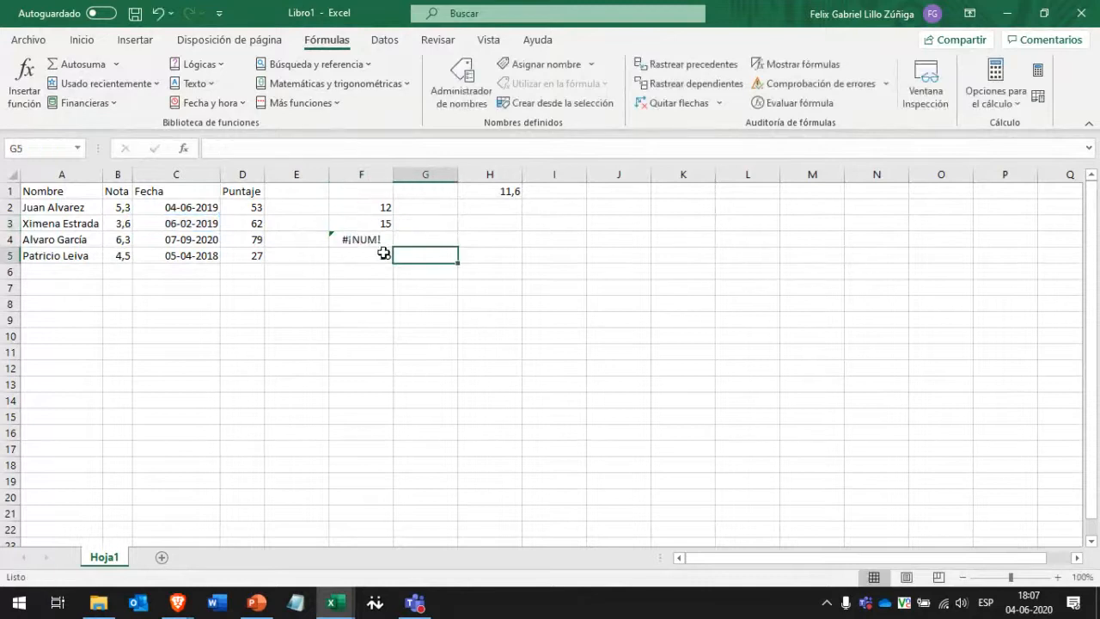
{"action": "left_click", "coordinate": [376, 241]}
{"action": "double_click", "coordinate": [357, 240]}
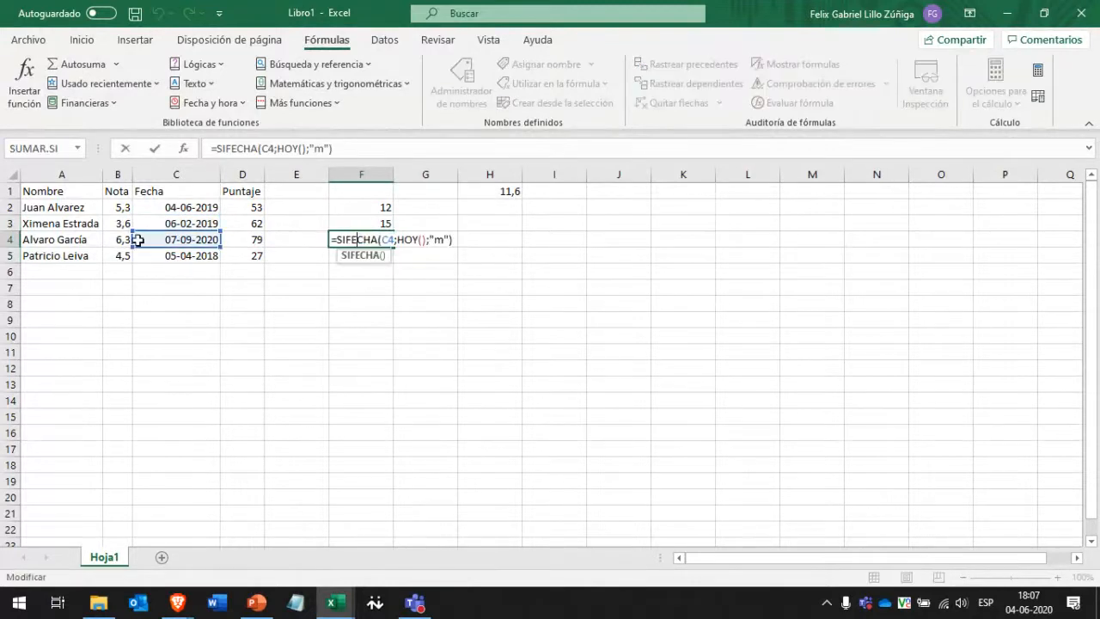
{"action": "left_click", "coordinate": [421, 255]}
{"action": "left_click", "coordinate": [358, 256]}
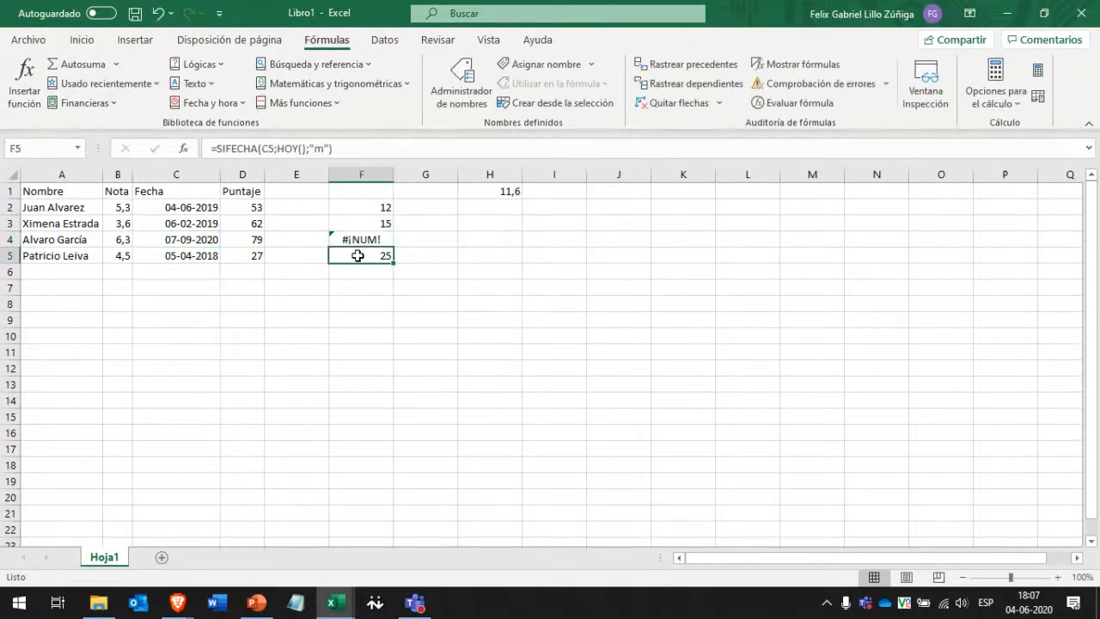
{"action": "left_click", "coordinate": [357, 207]}
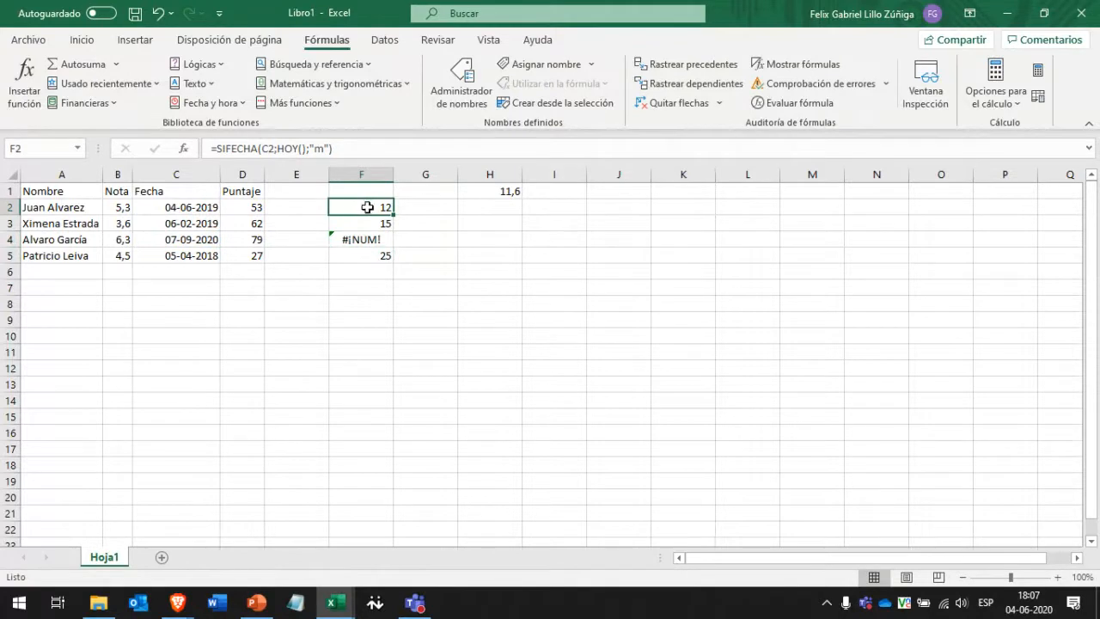
Try the "y" unit in F2's SIFECHA formula, then restore "m" and confirm.
{"action": "double_click", "coordinate": [367, 208]}
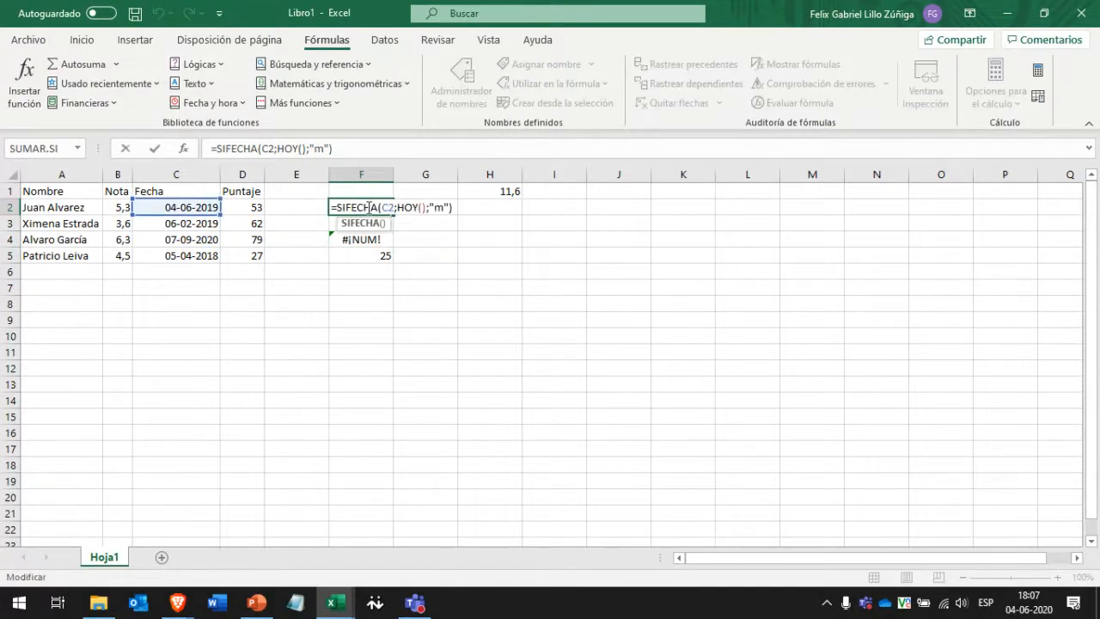
{"action": "key", "text": "Escape"}
{"action": "key", "text": "F2"}
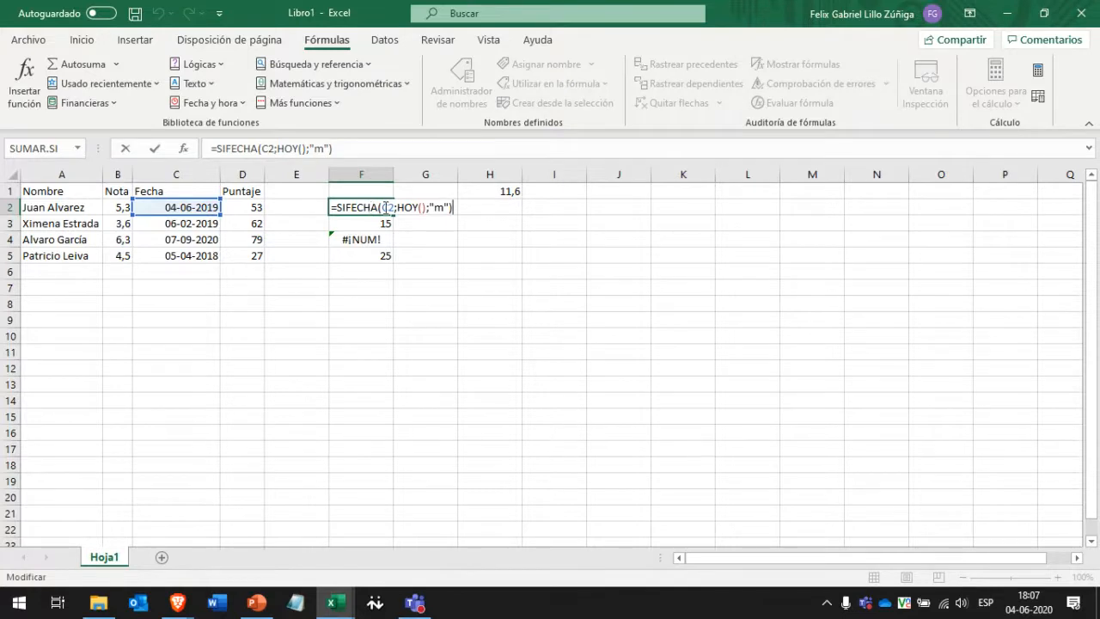
{"action": "double_click", "coordinate": [390, 207]}
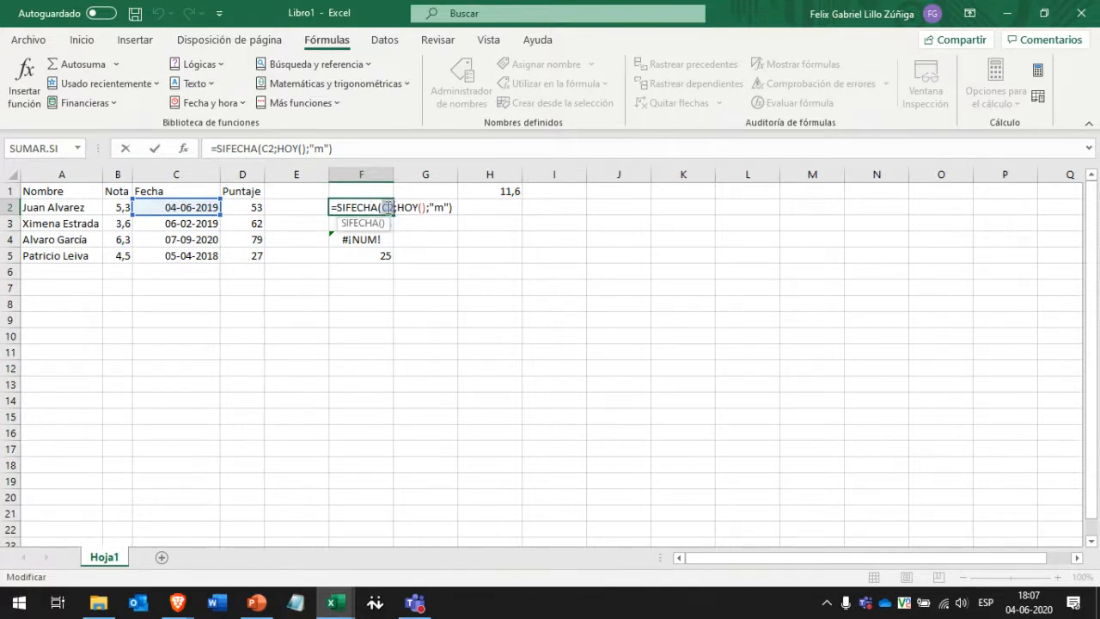
{"action": "left_click", "coordinate": [360, 207]}
{"action": "key", "text": "Right"}
{"action": "key", "text": "Right"}
{"action": "key", "text": "Right"}
{"action": "key", "text": "Right"}
{"action": "key", "text": "Right"}
{"action": "key", "text": "Right"}
{"action": "key", "text": "Right"}
{"action": "key", "text": "Right"}
{"action": "key", "text": "Right"}
{"action": "key", "text": "Right"}
{"action": "key", "text": "Right"}
{"action": "key", "text": "Right"}
{"action": "key", "text": "Right"}
{"action": "key", "text": "Right"}
{"action": "key", "text": "shift+Right"}
{"action": "type", "text": "y"}
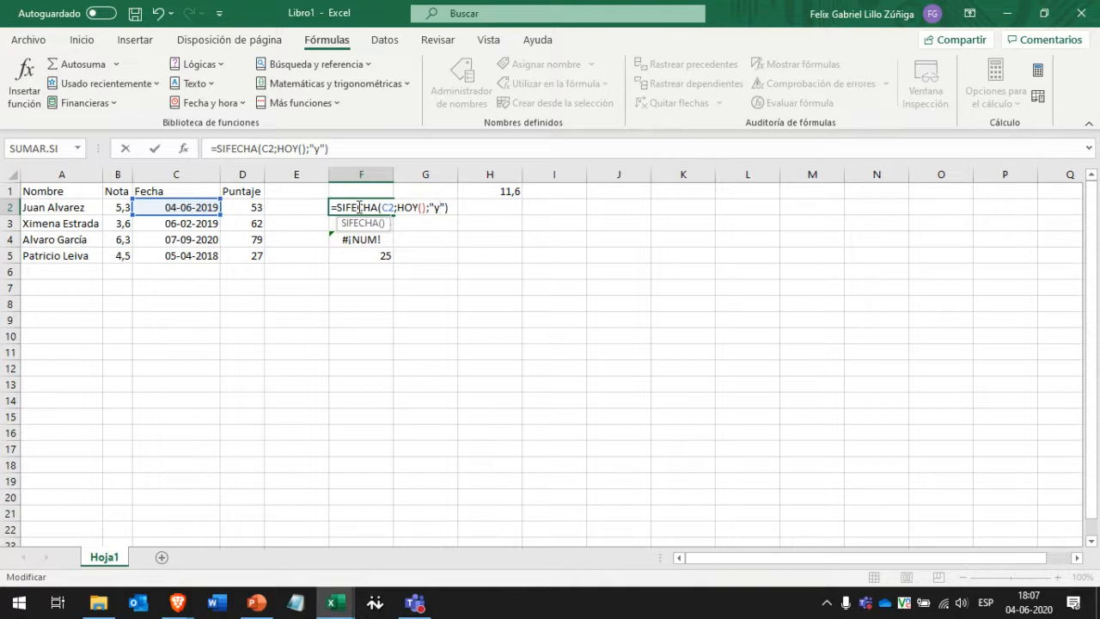
{"action": "key", "text": "BackSpace"}
{"action": "type", "text": "m"}
{"action": "key", "text": "BackSpace"}
{"action": "type", "text": "m"}
{"action": "key", "text": "ctrl+Return"}
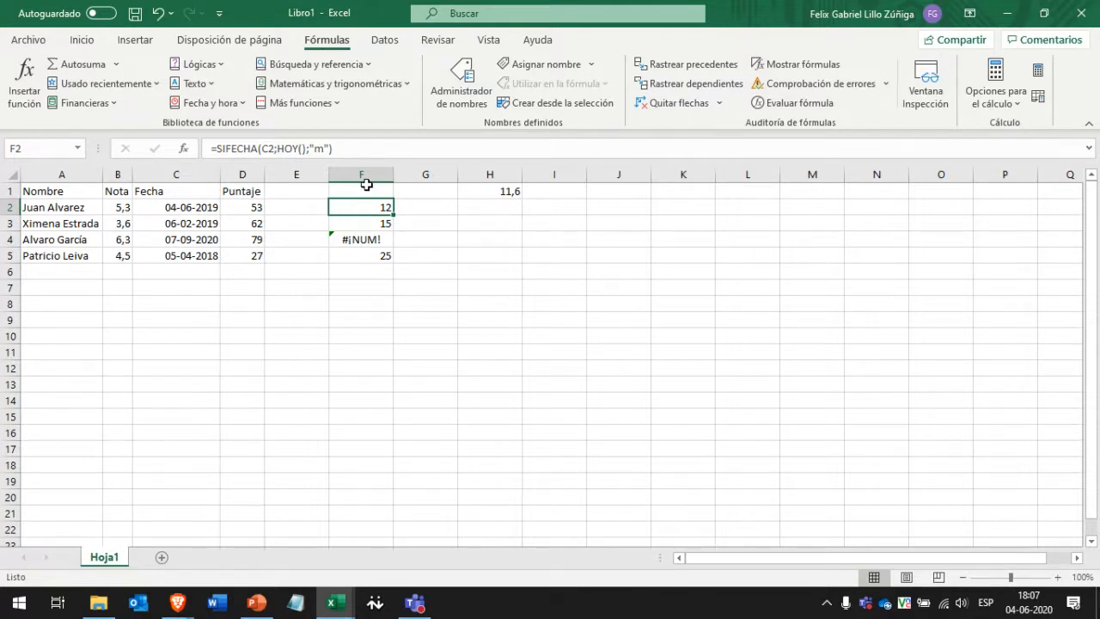
Label F1 with the heading Calculo de fechas.
{"action": "left_click", "coordinate": [367, 187]}
{"action": "double_click", "coordinate": [368, 185]}
{"action": "type", "text": "u"}
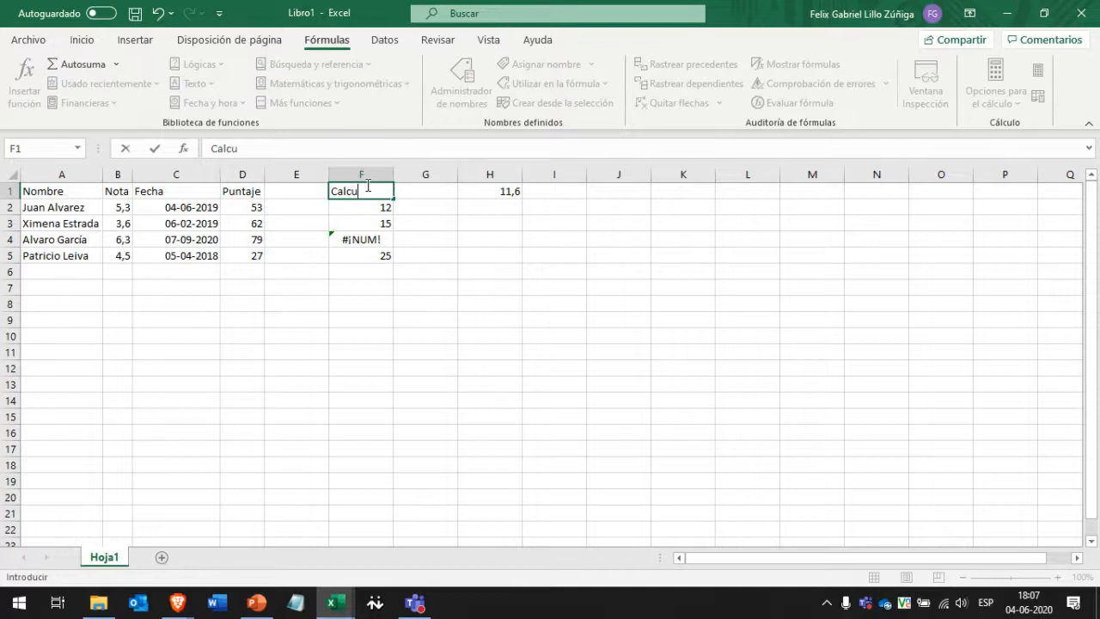
{"action": "type", "text": "lo de fechas"}
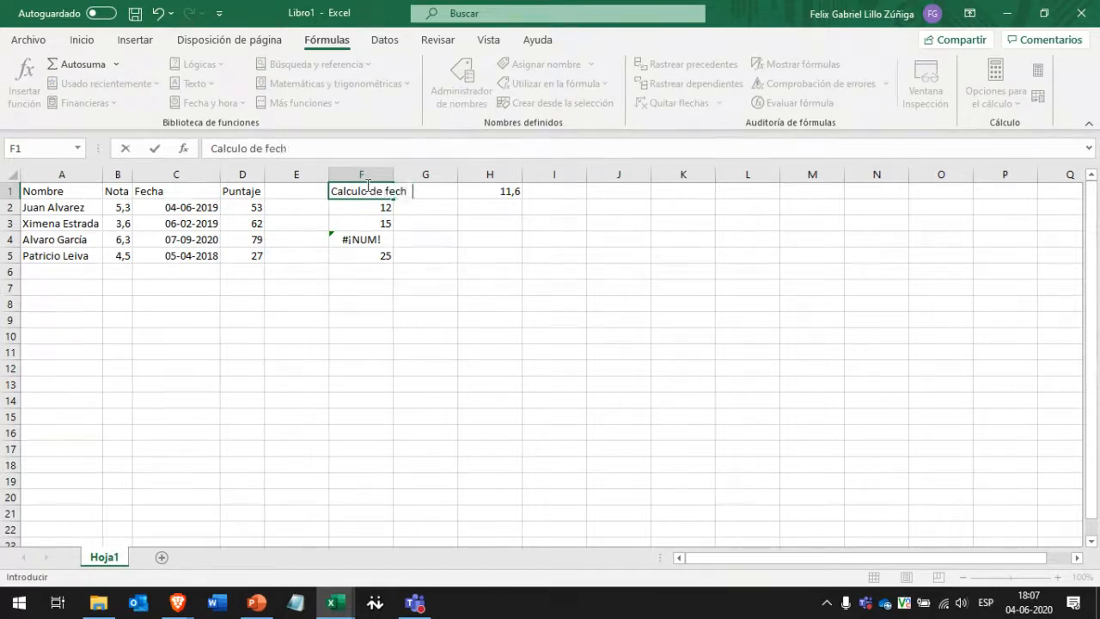
{"action": "key", "text": "Return"}
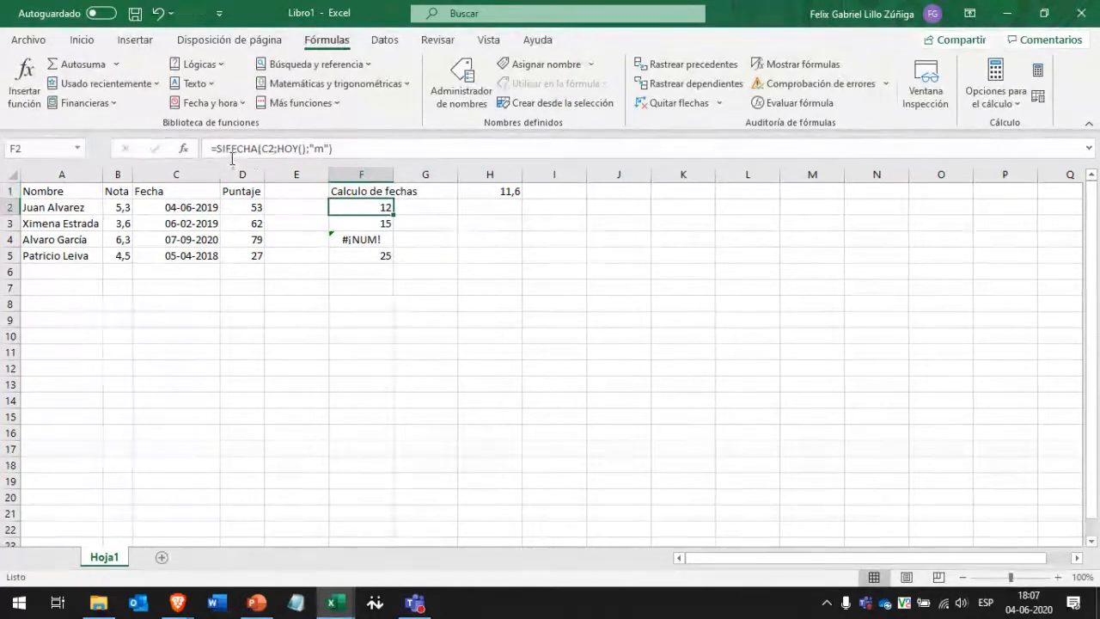
Paste F2's formula text SIFECHA(C2;HOY();"m") into F7 as a note.
{"action": "left_click_drag", "start_coordinate": [218, 149], "coordinate": [356, 150]}
{"action": "key", "text": "ctrl+c"}
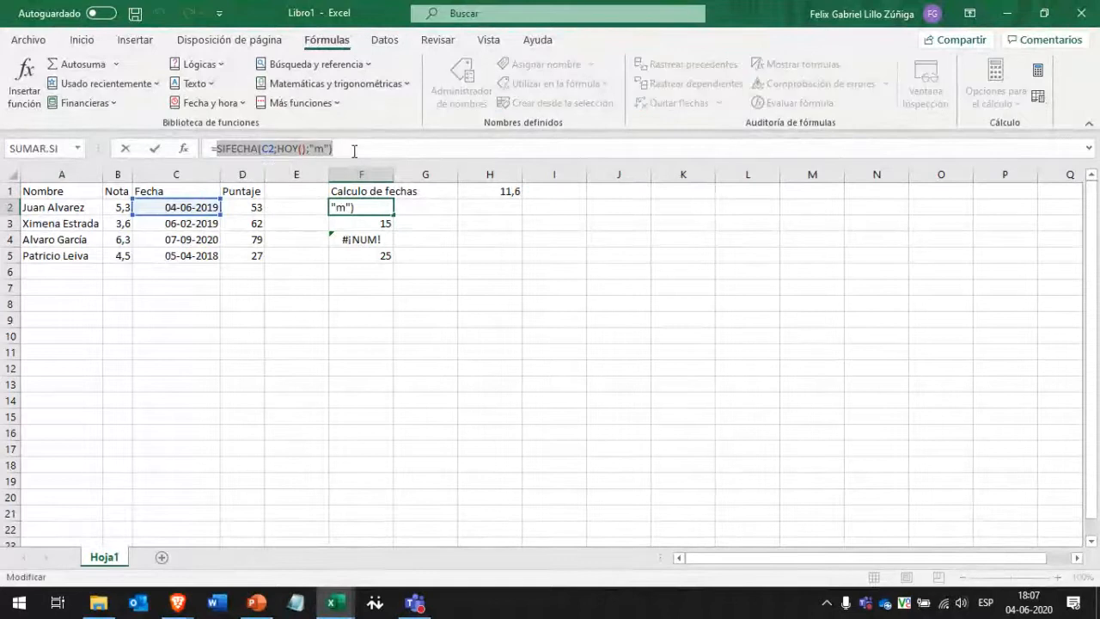
{"action": "left_click", "coordinate": [350, 287]}
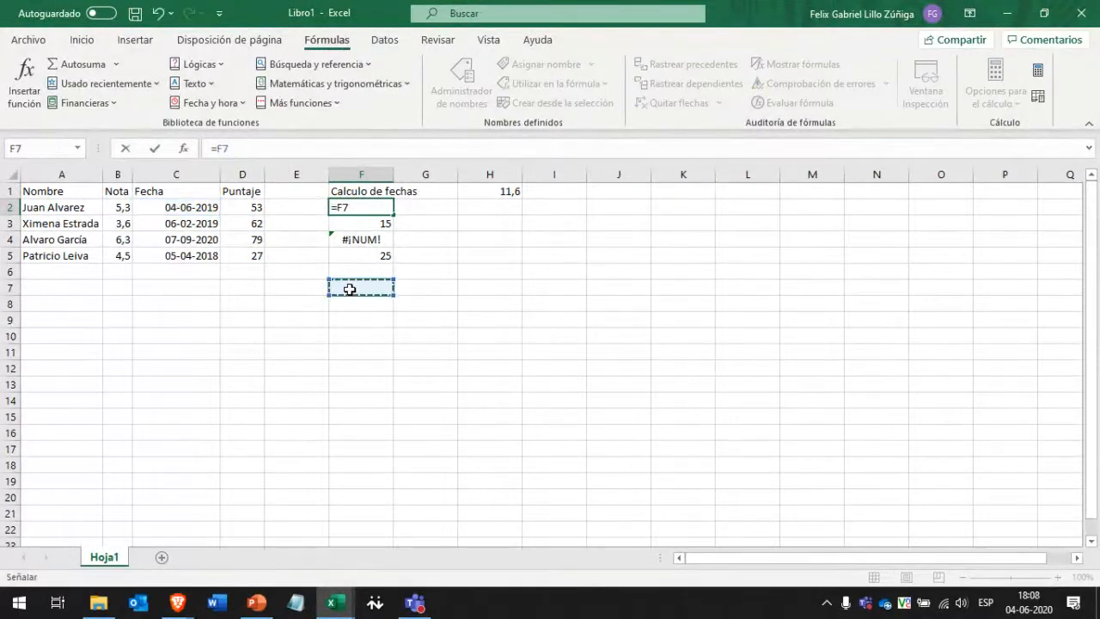
{"action": "key", "text": "Escape"}
{"action": "key", "text": "F2"}
{"action": "left_click", "coordinate": [356, 288]}
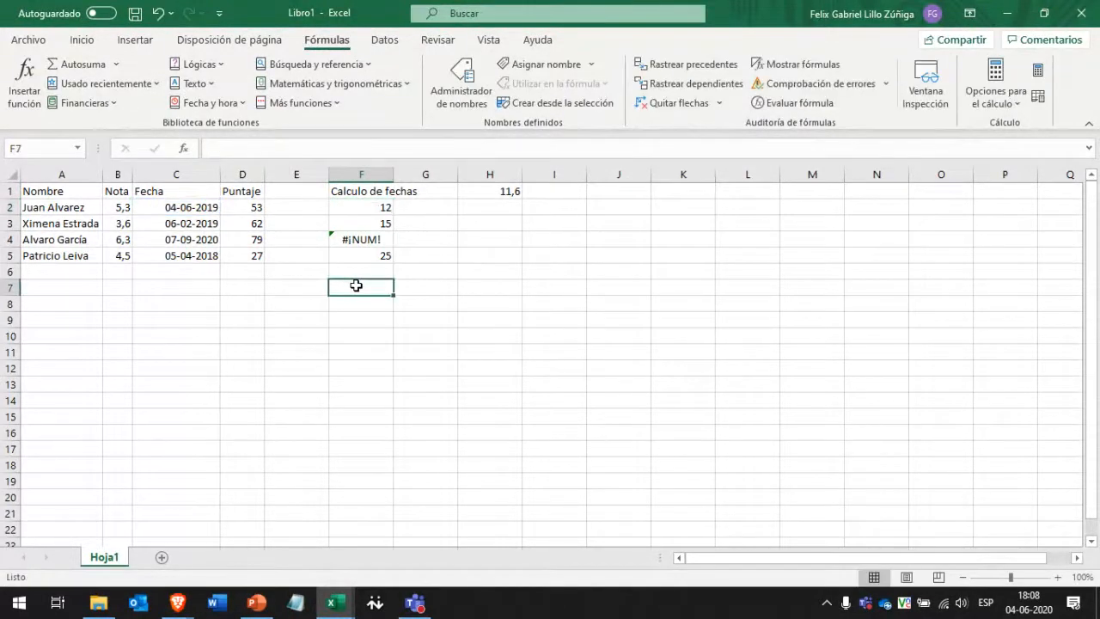
{"action": "key", "text": "F2"}
{"action": "key", "text": "ctrl+v"}
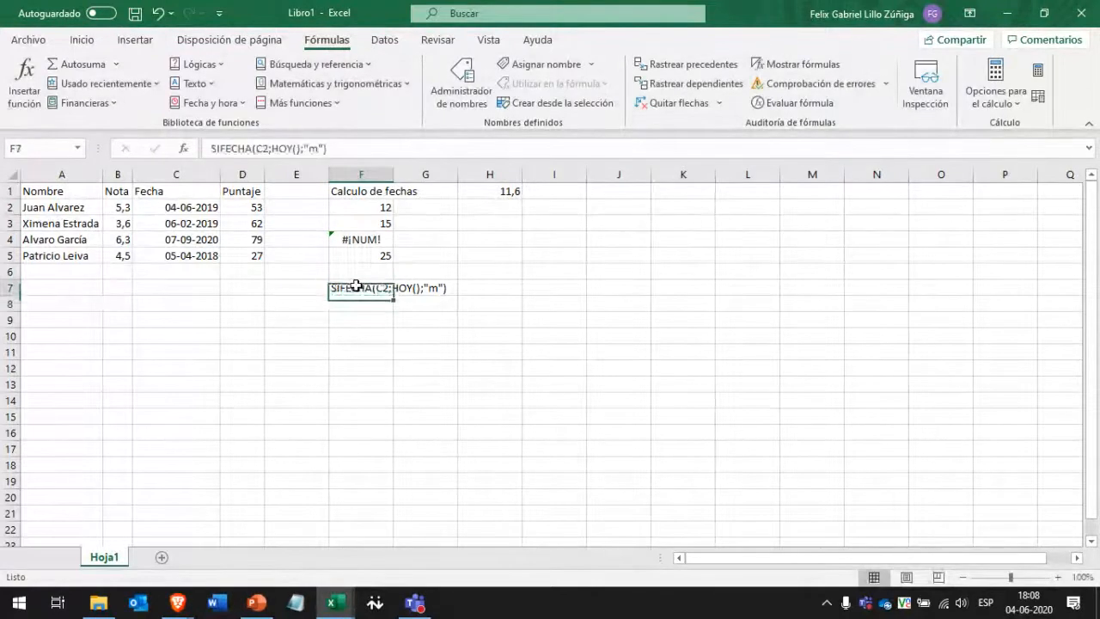
{"action": "left_click", "coordinate": [403, 346]}
{"action": "left_click", "coordinate": [353, 285]}
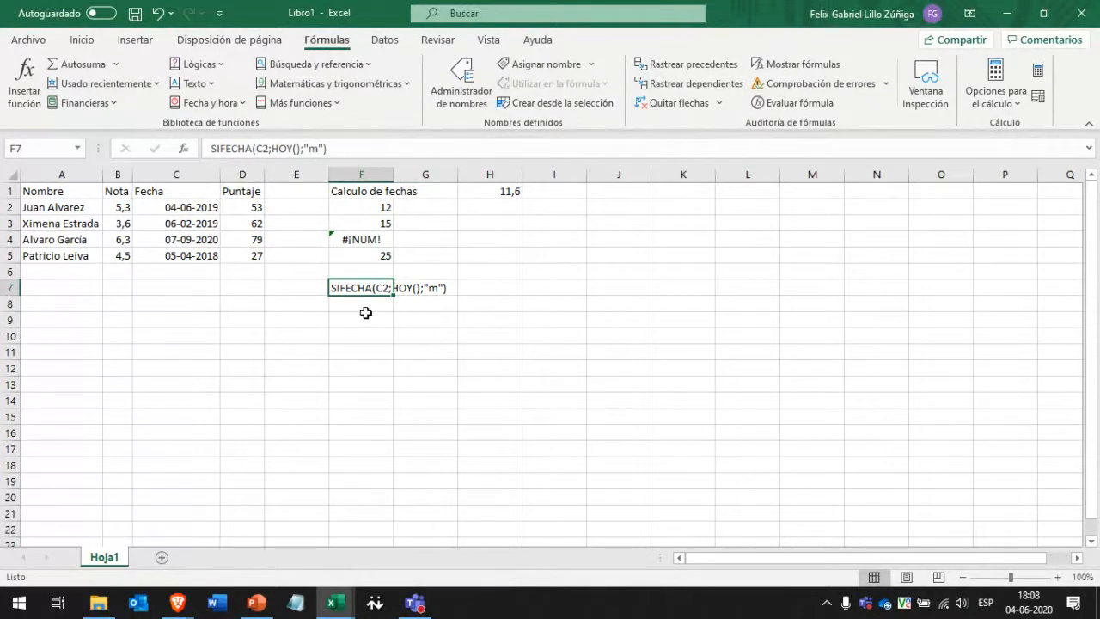
{"action": "left_click", "coordinate": [359, 305]}
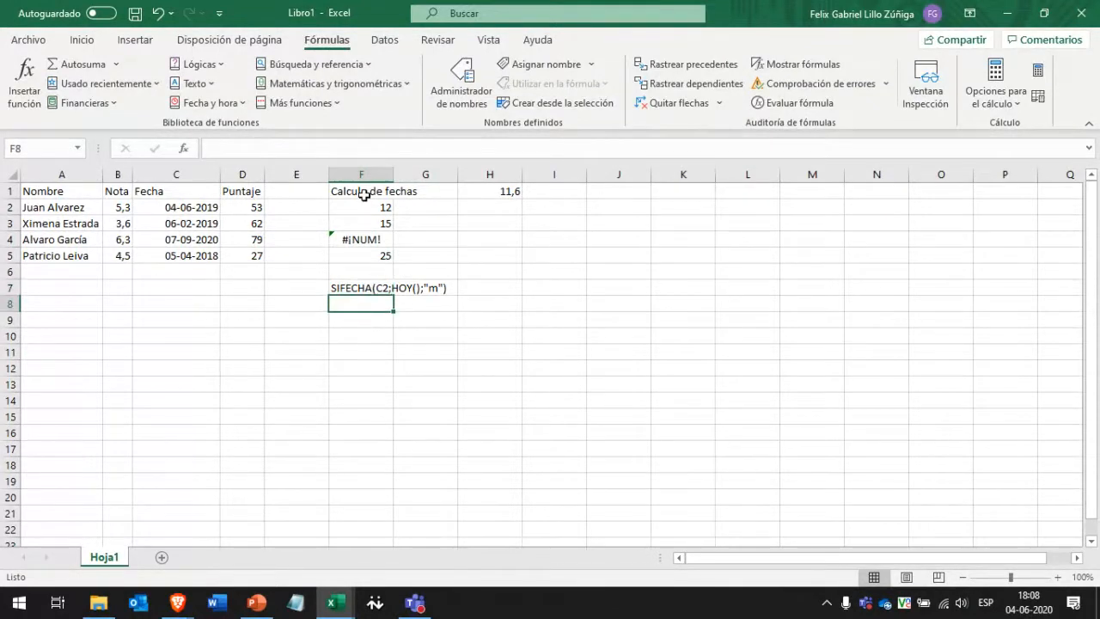
Widen column F and delete the 11,6 value from H1.
{"action": "left_click_drag", "start_coordinate": [393, 175], "coordinate": [453, 175]}
{"action": "left_click", "coordinate": [543, 189]}
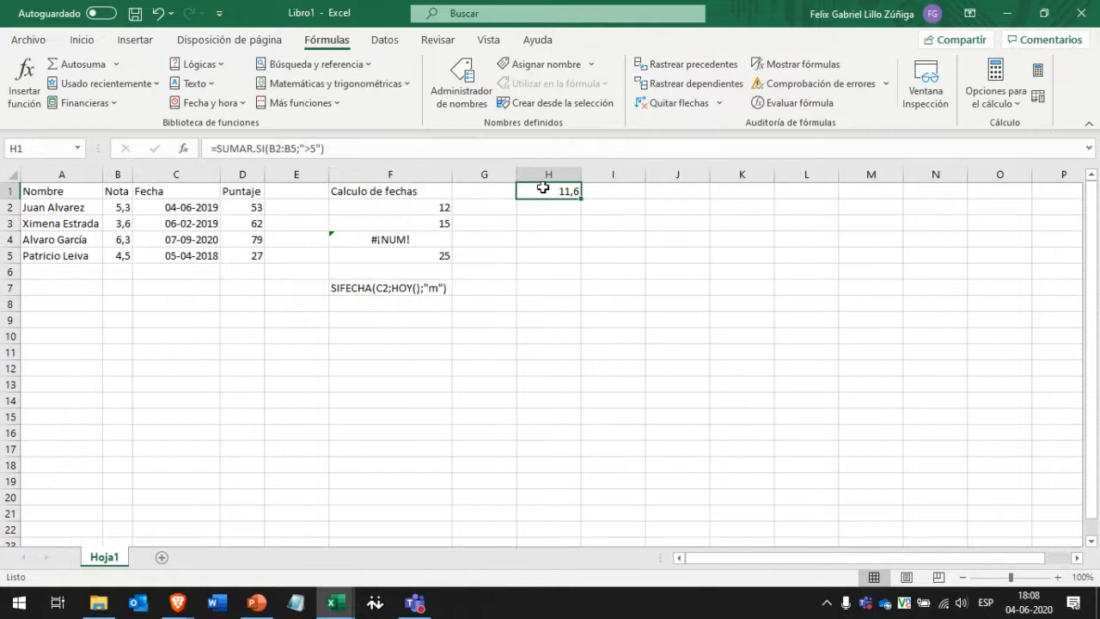
{"action": "key", "text": "Delete"}
Copy the formula note into F6 and change its unit to "d".
{"action": "left_click", "coordinate": [430, 288]}
{"action": "key", "text": "ctrl+c"}
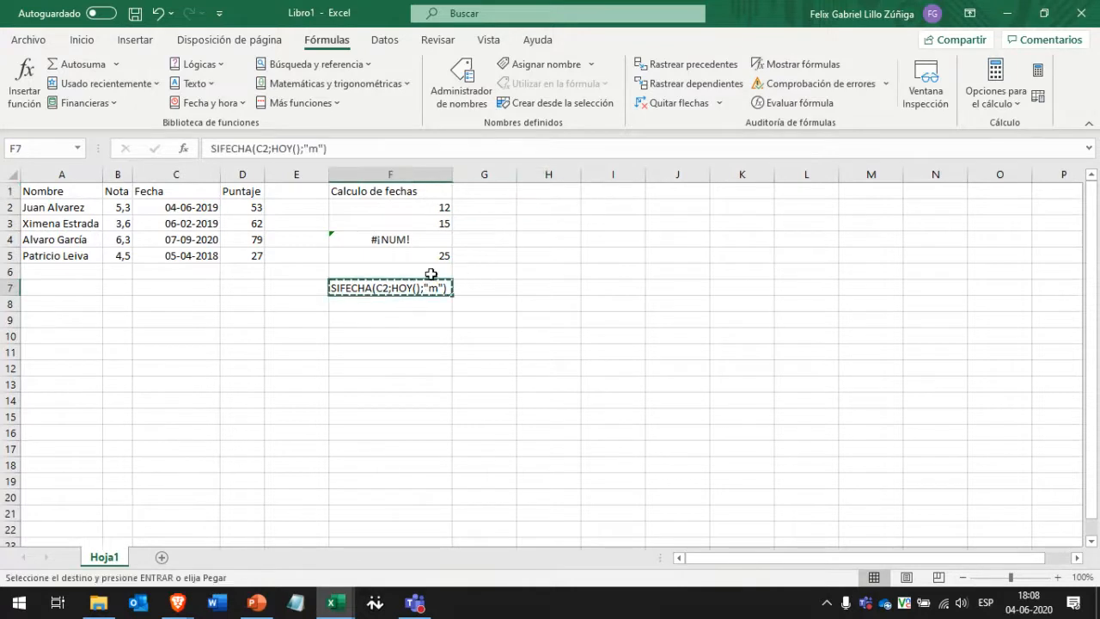
{"action": "left_click", "coordinate": [430, 274]}
{"action": "key", "text": "ctrl+v"}
{"action": "key", "text": "F2"}
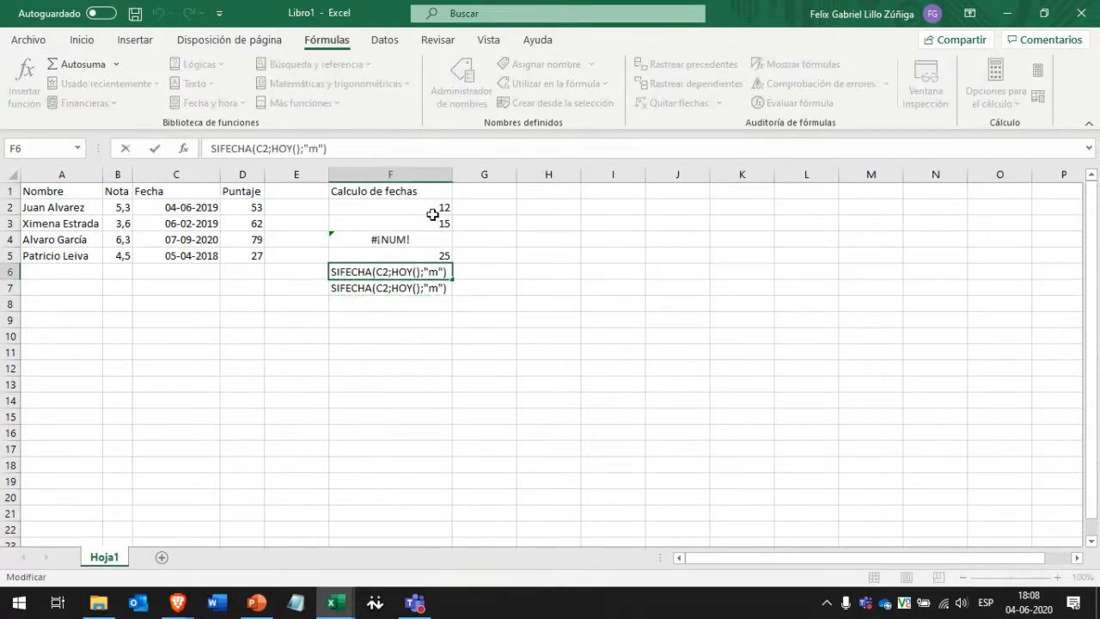
{"action": "key", "text": "Left"}
{"action": "key", "text": "Left"}
{"action": "key", "text": "BackSpace"}
{"action": "type", "text": "d"}
{"action": "key", "text": "Return"}
{"action": "key", "text": "Return"}
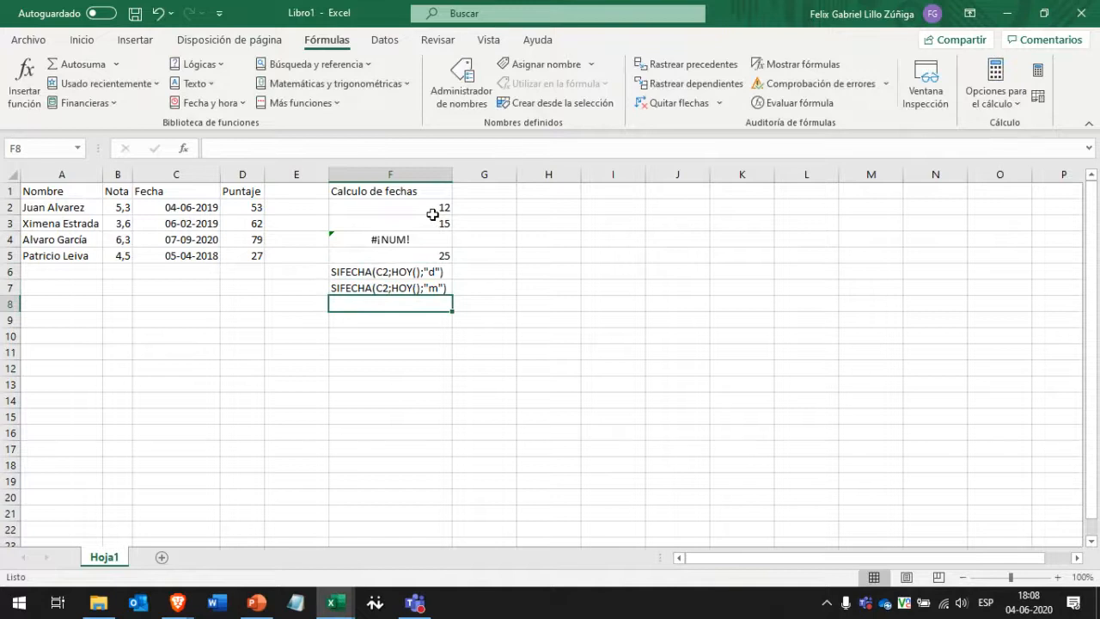
Copy the formula note into F8 and change its unit to "y".
{"action": "key", "text": "Up"}
{"action": "key", "text": "ctrl+c"}
{"action": "key", "text": "Down"}
{"action": "key", "text": "ctrl+v"}
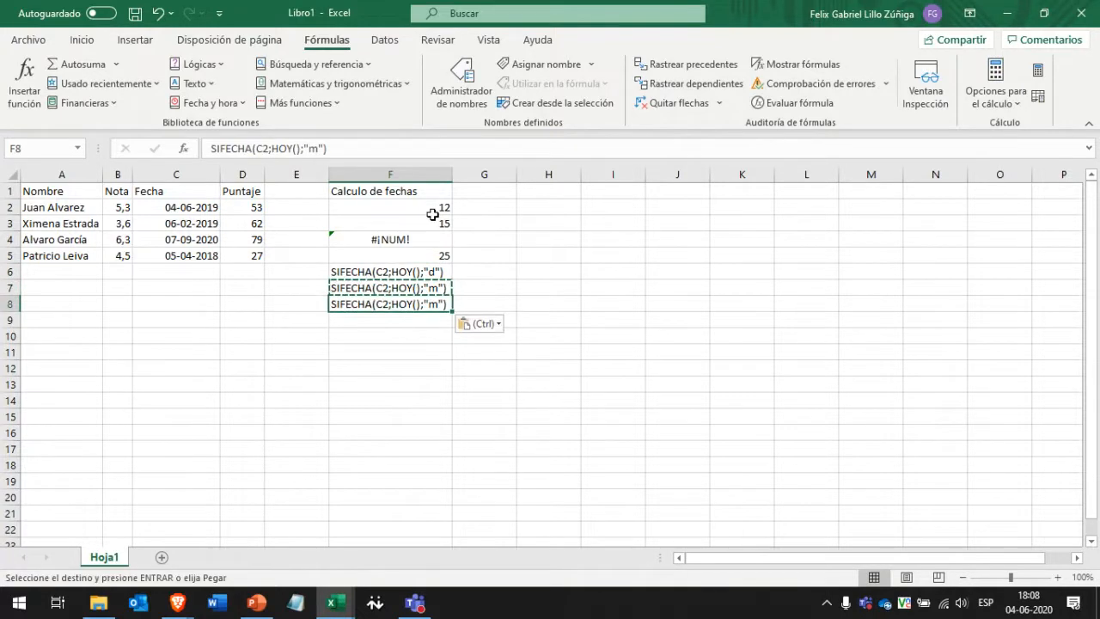
{"action": "key", "text": "F2"}
{"action": "key", "text": "Left"}
{"action": "key", "text": "Left"}
{"action": "key", "text": "BackSpace"}
{"action": "type", "text": "y"}
{"action": "key", "text": "Return"}
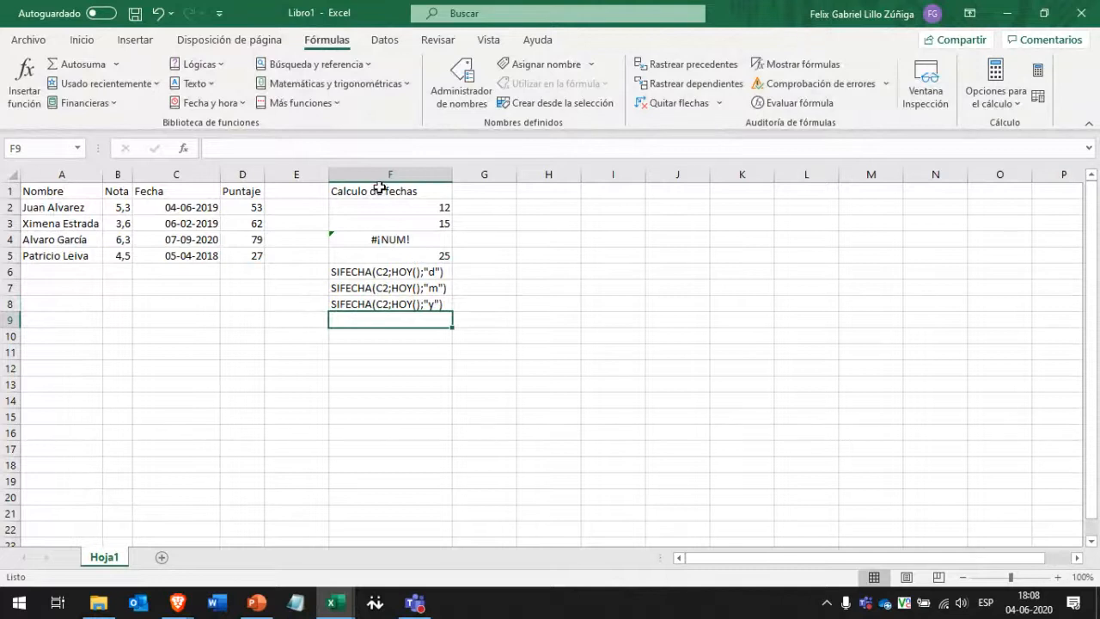
{"action": "left_click_drag", "start_coordinate": [380, 187], "coordinate": [379, 305]}
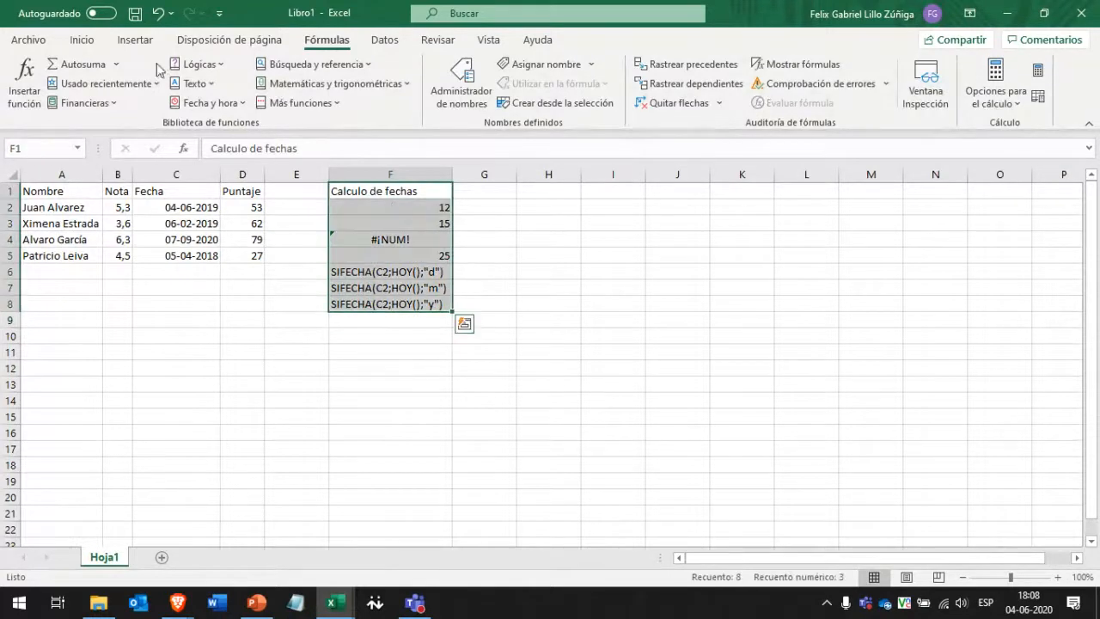
Apply a grey font colour to the Calculo de fechas cells F1:F8.
{"action": "left_click", "coordinate": [82, 40]}
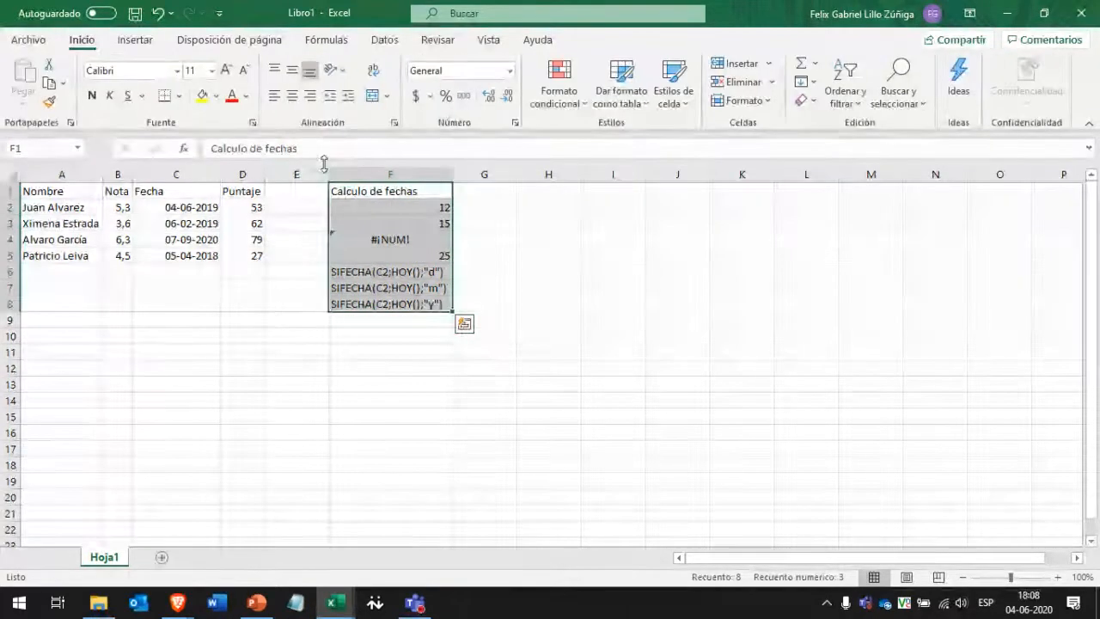
{"action": "left_click", "coordinate": [246, 97]}
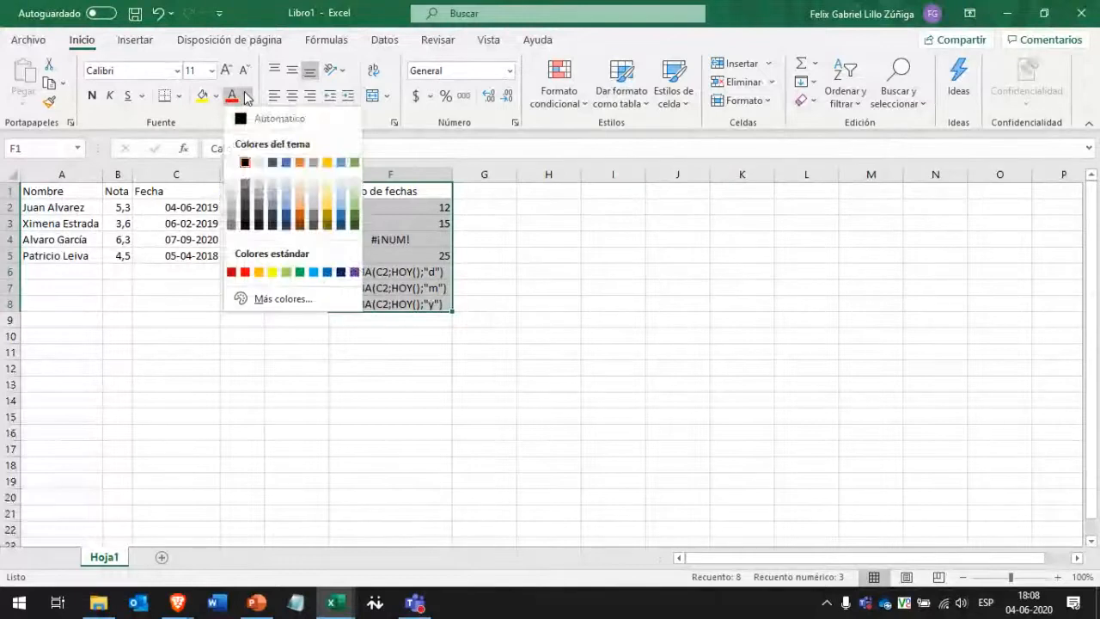
{"action": "left_click", "coordinate": [245, 197]}
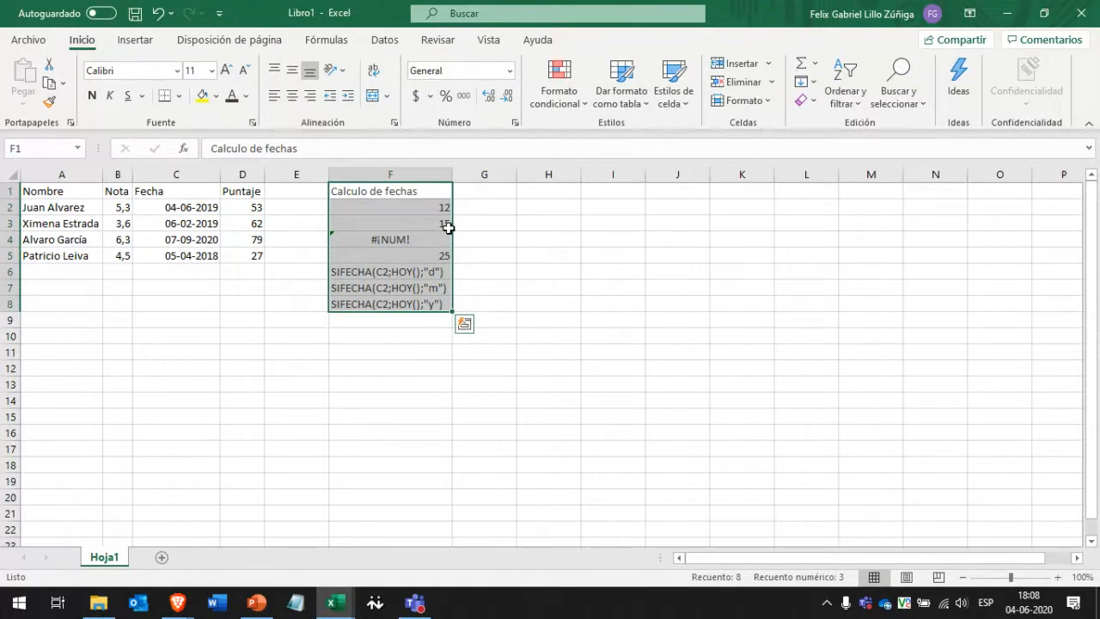
{"action": "left_click", "coordinate": [498, 220]}
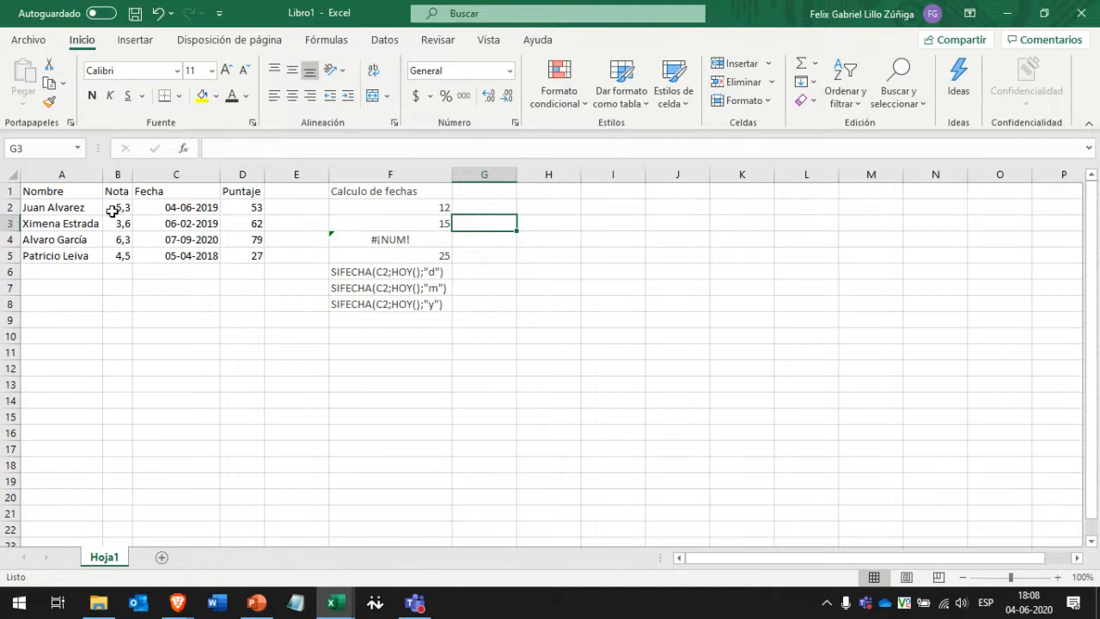
Look over the grades in B2:B5, then pick cell H1 for a new heading.
{"action": "left_click", "coordinate": [486, 207]}
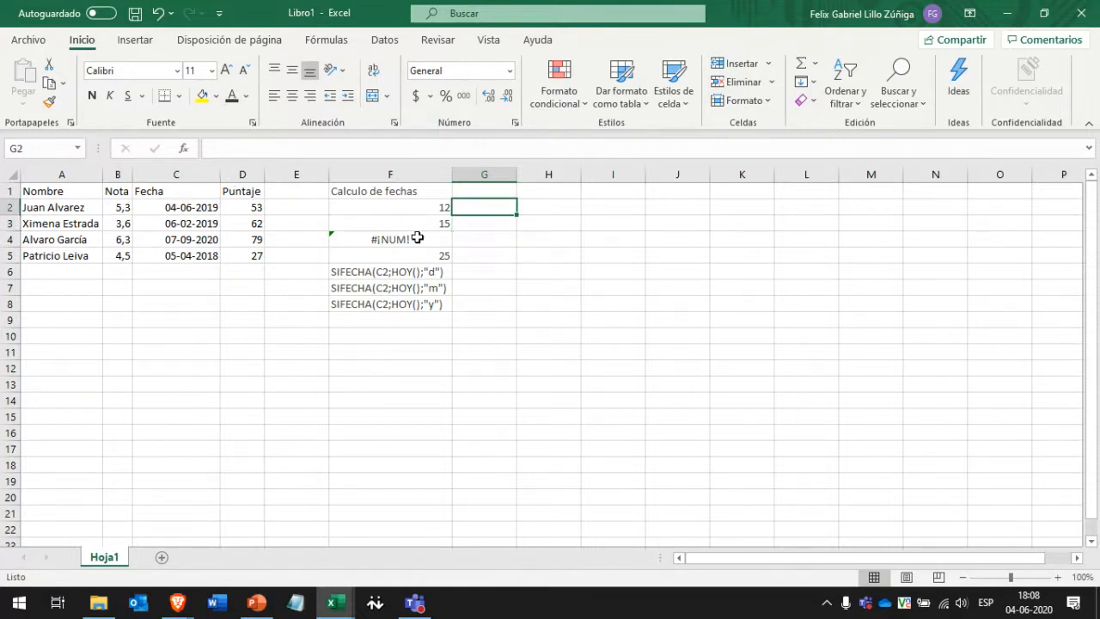
{"action": "left_click", "coordinate": [122, 206]}
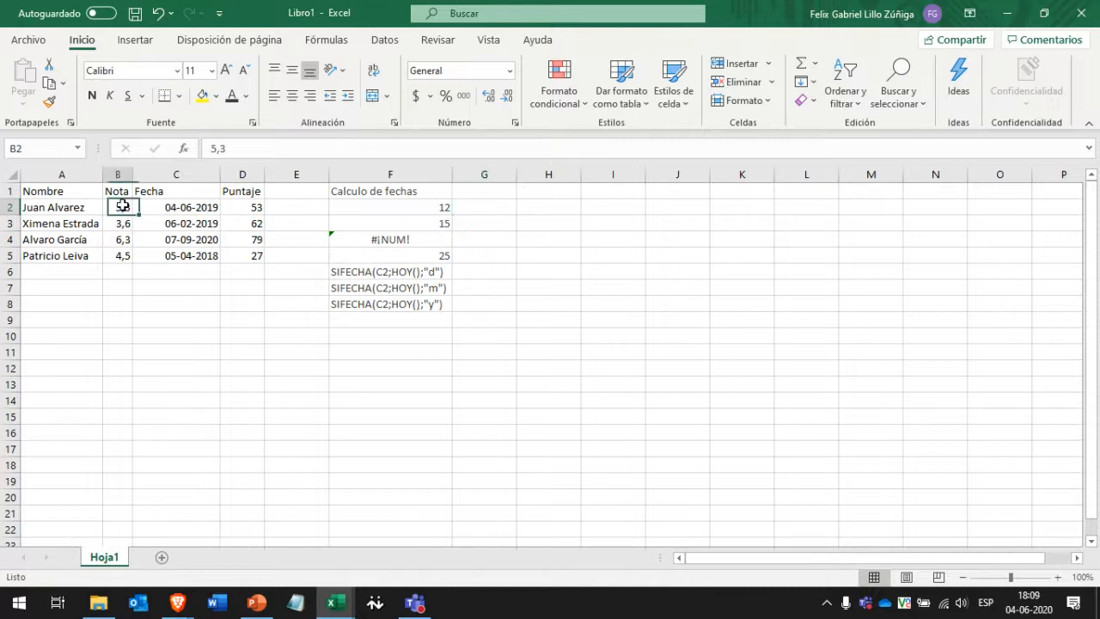
{"action": "left_click_drag", "start_coordinate": [122, 206], "coordinate": [120, 257]}
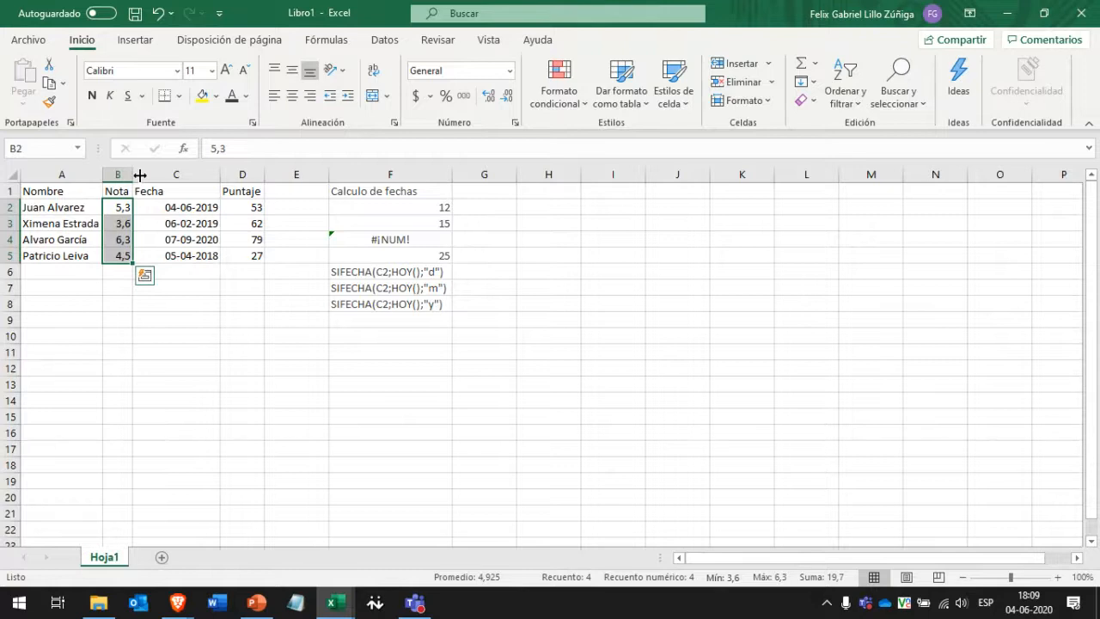
{"action": "scroll", "coordinate": [130, 282], "scroll_direction": "down", "scroll_amount": 5}
{"action": "scroll", "coordinate": [130, 283], "scroll_direction": "up", "scroll_amount": 5}
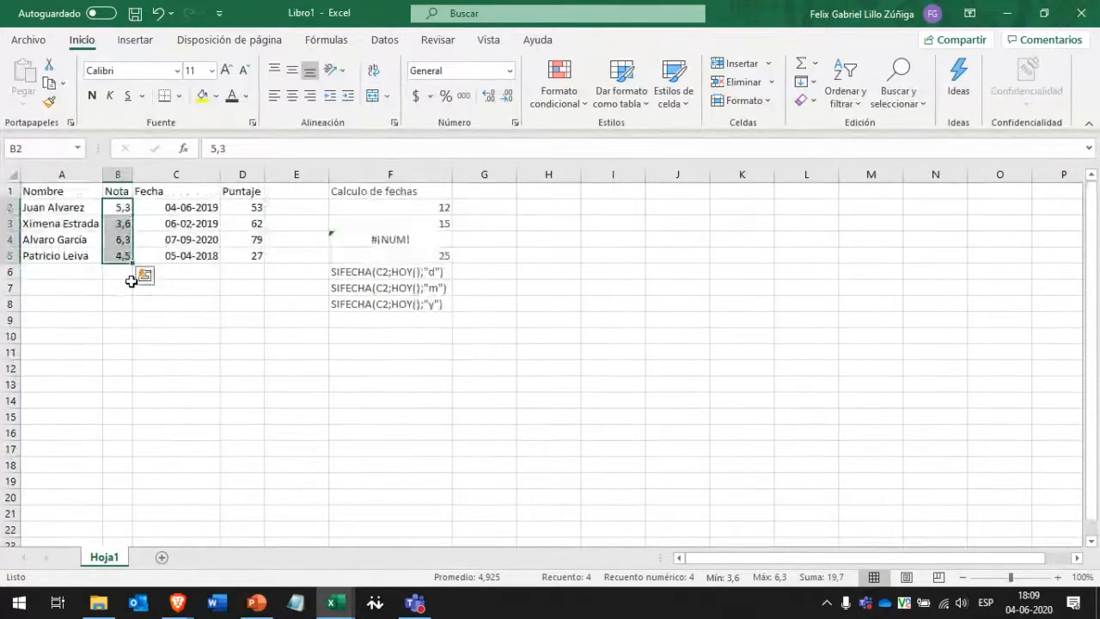
{"action": "left_click", "coordinate": [492, 211]}
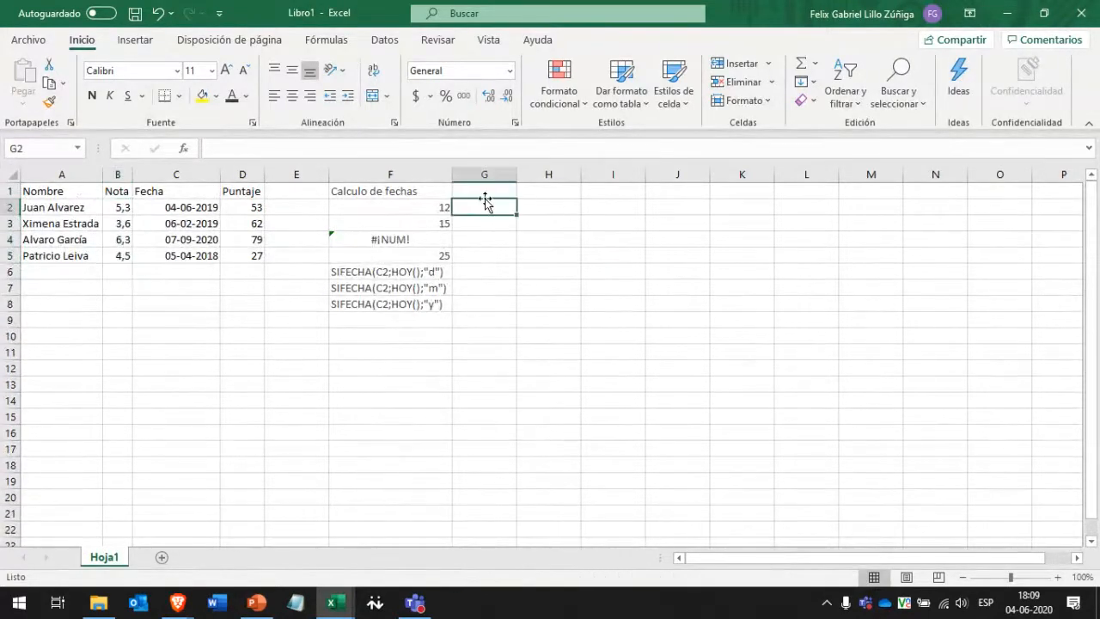
{"action": "left_click", "coordinate": [548, 192]}
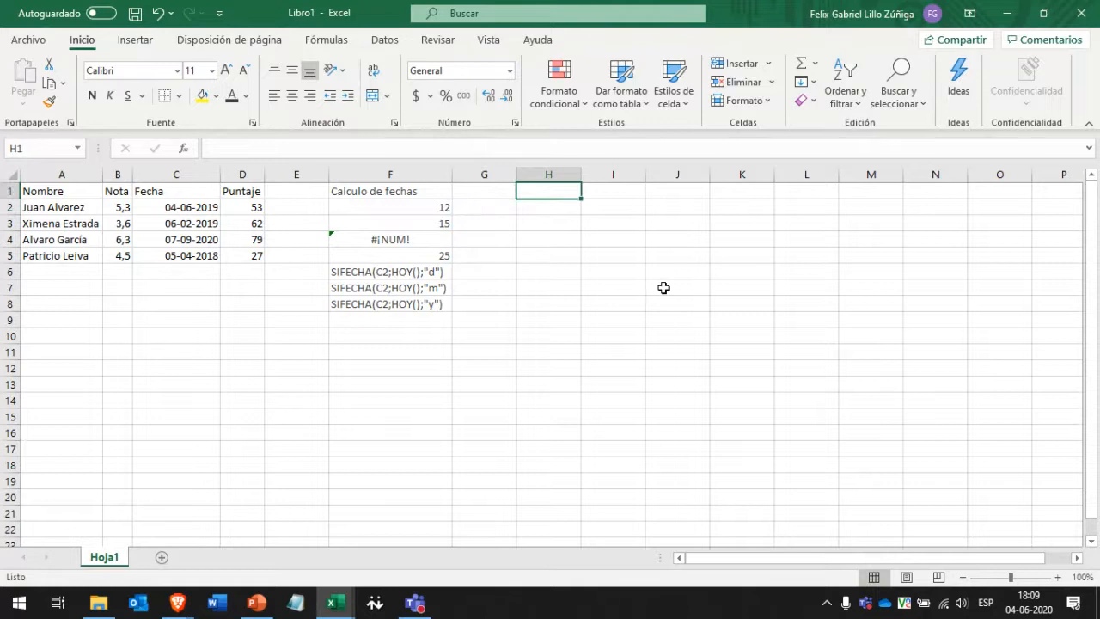
Enter the heading SI in cell H1.
{"action": "type", "text": "S"}
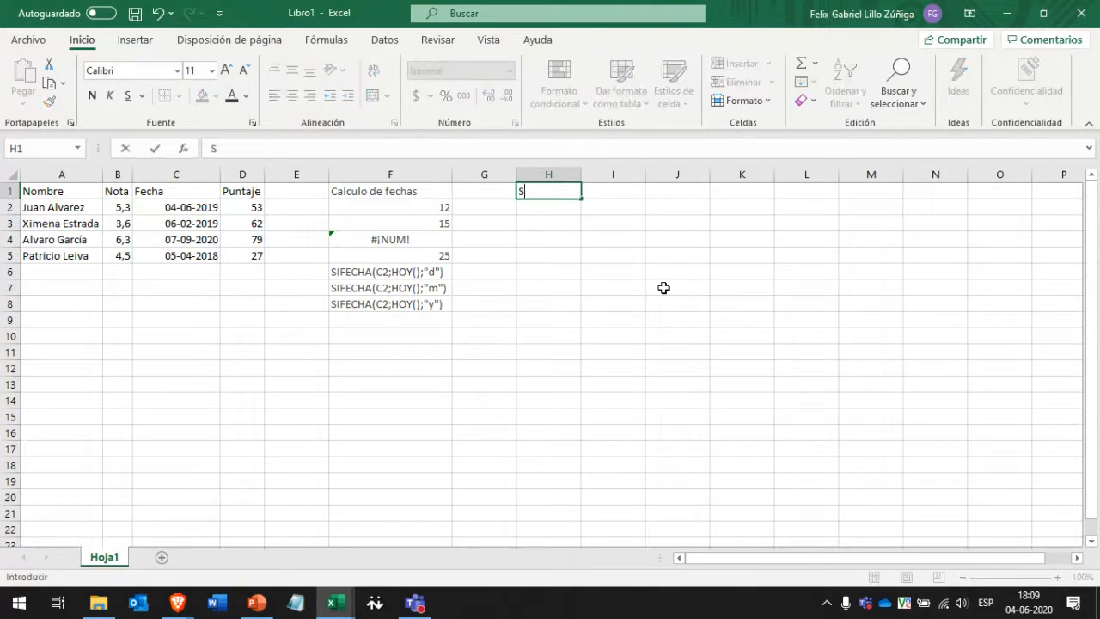
{"action": "type", "text": "I"}
{"action": "key", "text": "Return"}
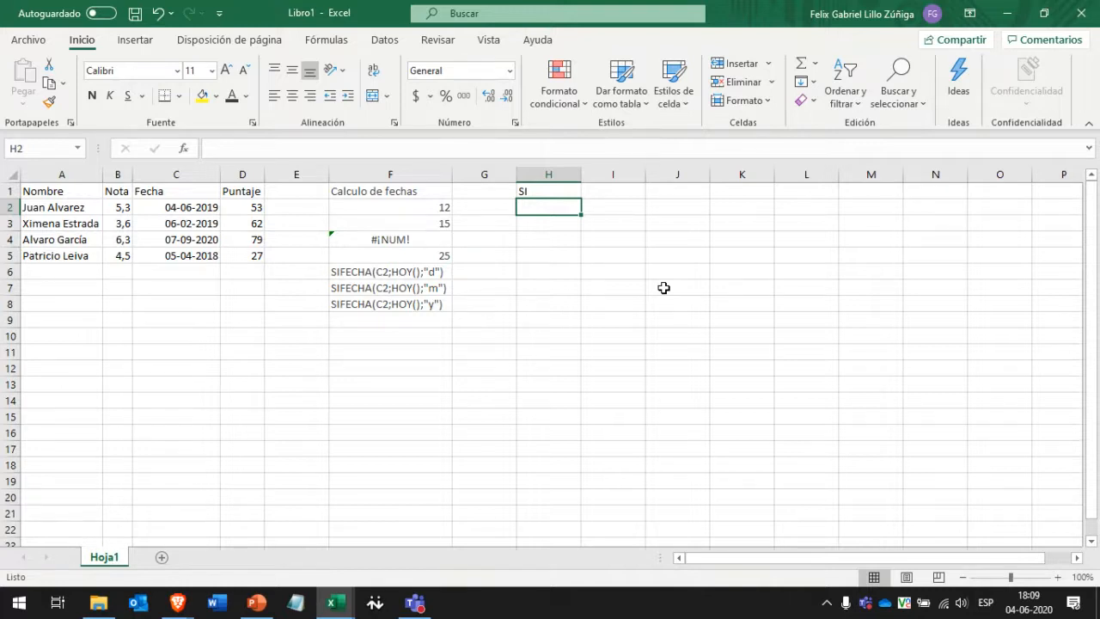
{"action": "key", "text": "Up"}
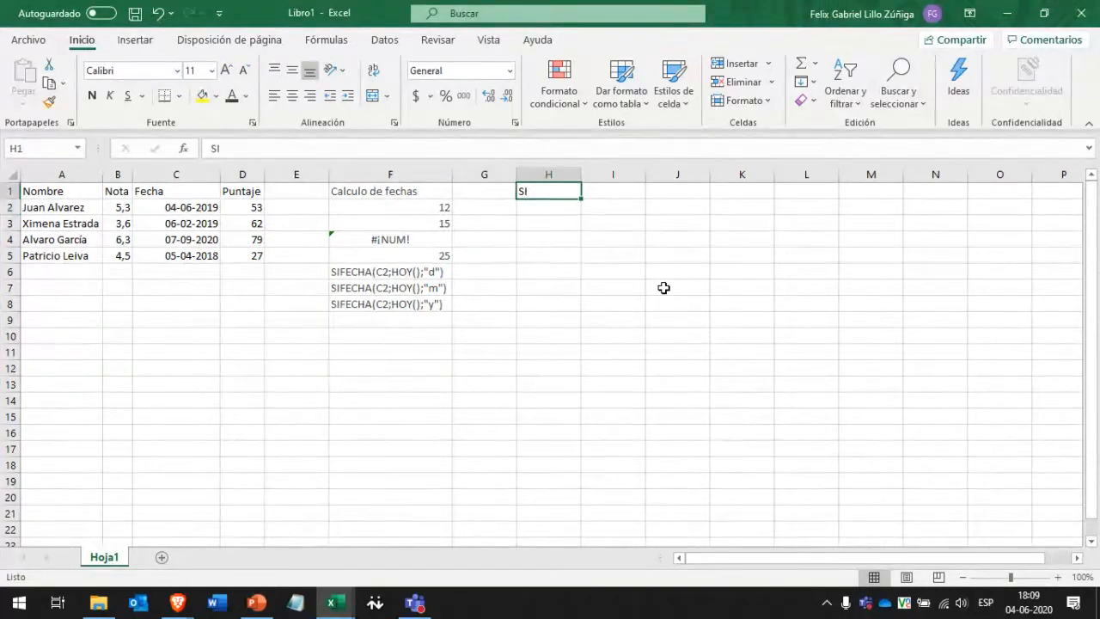
{"action": "key", "text": "Down"}
{"action": "key", "text": "Left"}
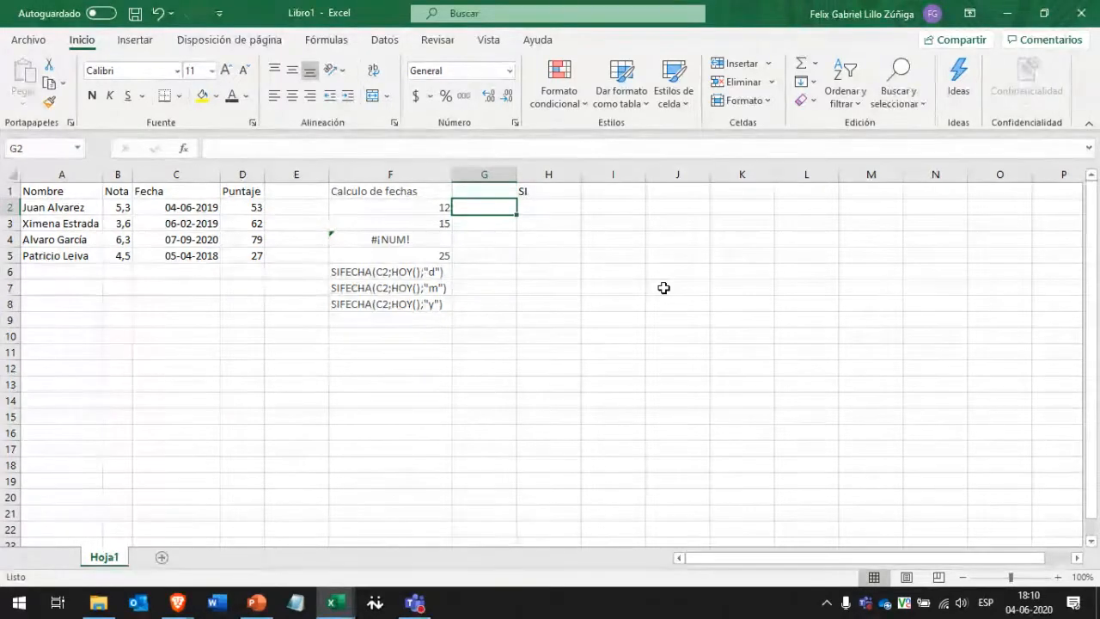
Select the Fecha dates C2:C6 to review them, then move to H4.
{"action": "left_click_drag", "start_coordinate": [177, 207], "coordinate": [183, 272]}
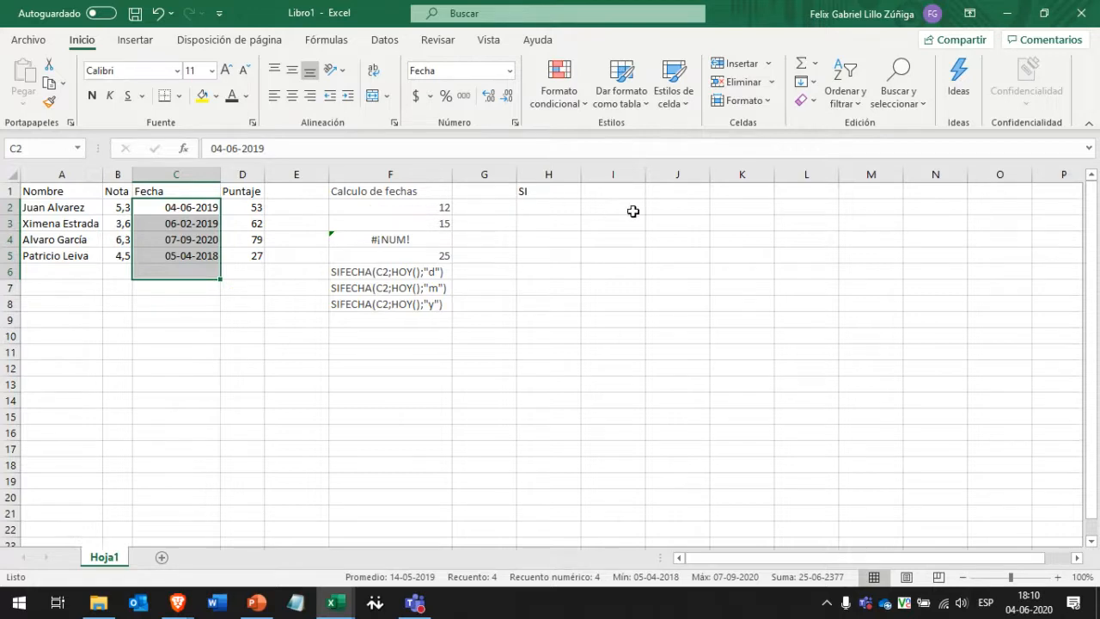
{"action": "left_click", "coordinate": [573, 258]}
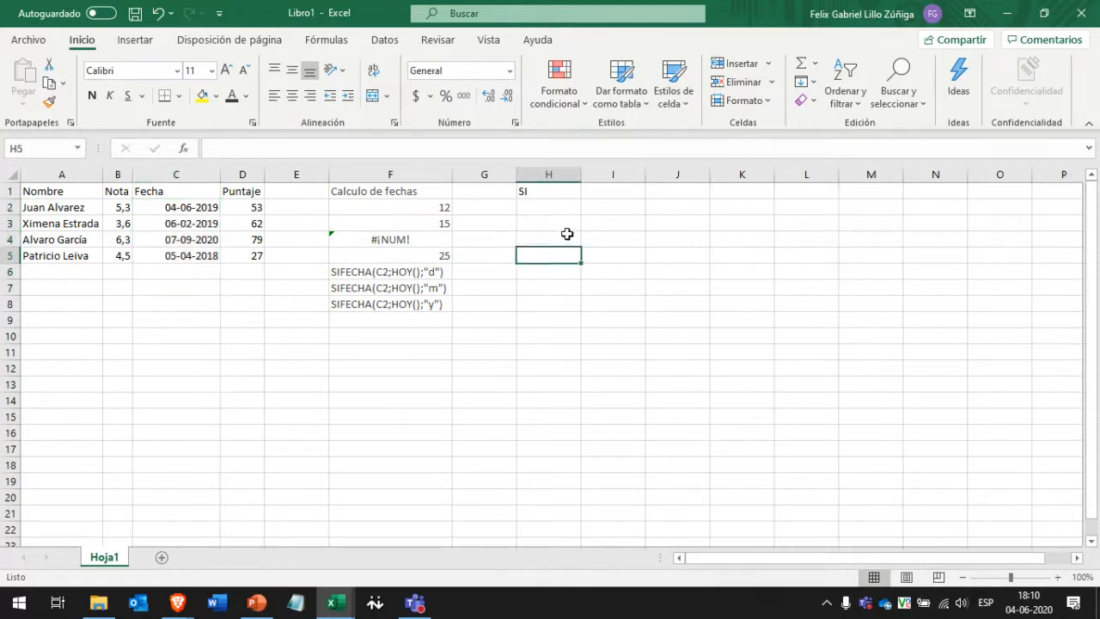
{"action": "left_click", "coordinate": [568, 234]}
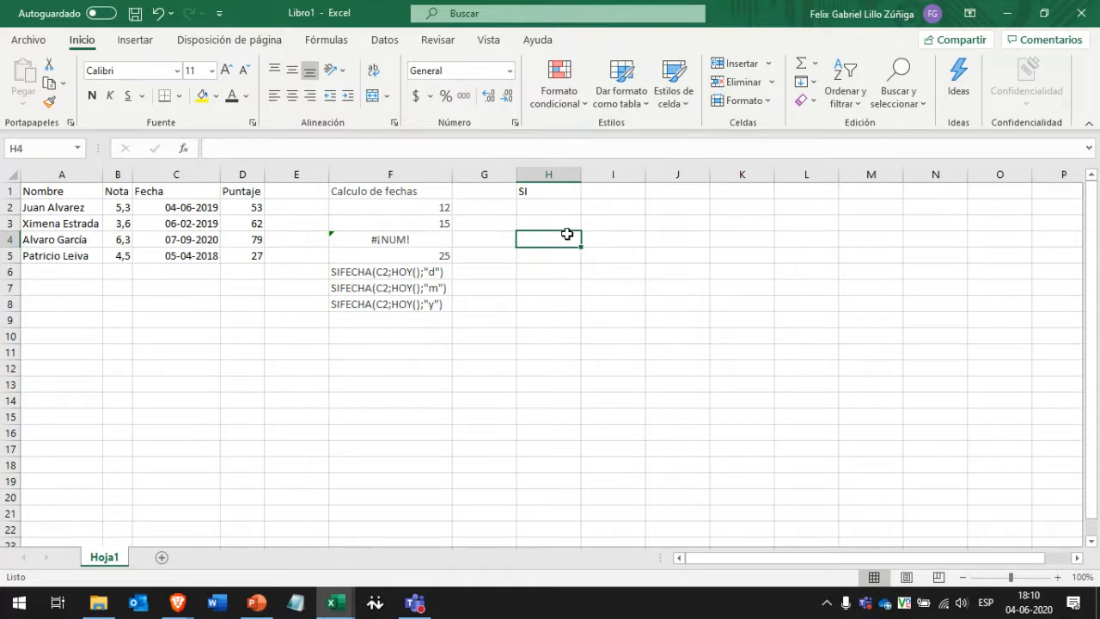
Type the headers año, mes and dia into H4:J4.
{"action": "type", "text": "año"}
{"action": "key", "text": "Tab"}
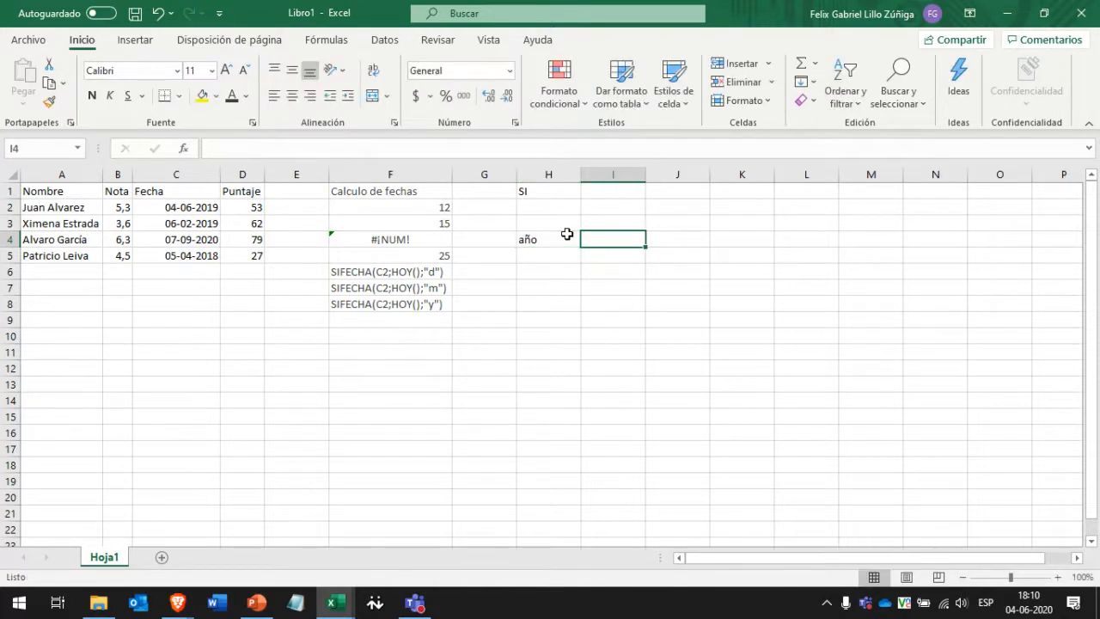
{"action": "type", "text": "mes di"}
{"action": "key", "text": "BackSpace"}
{"action": "key", "text": "BackSpace"}
{"action": "key", "text": "BackSpace"}
{"action": "key", "text": "Tab"}
{"action": "type", "text": "d"}
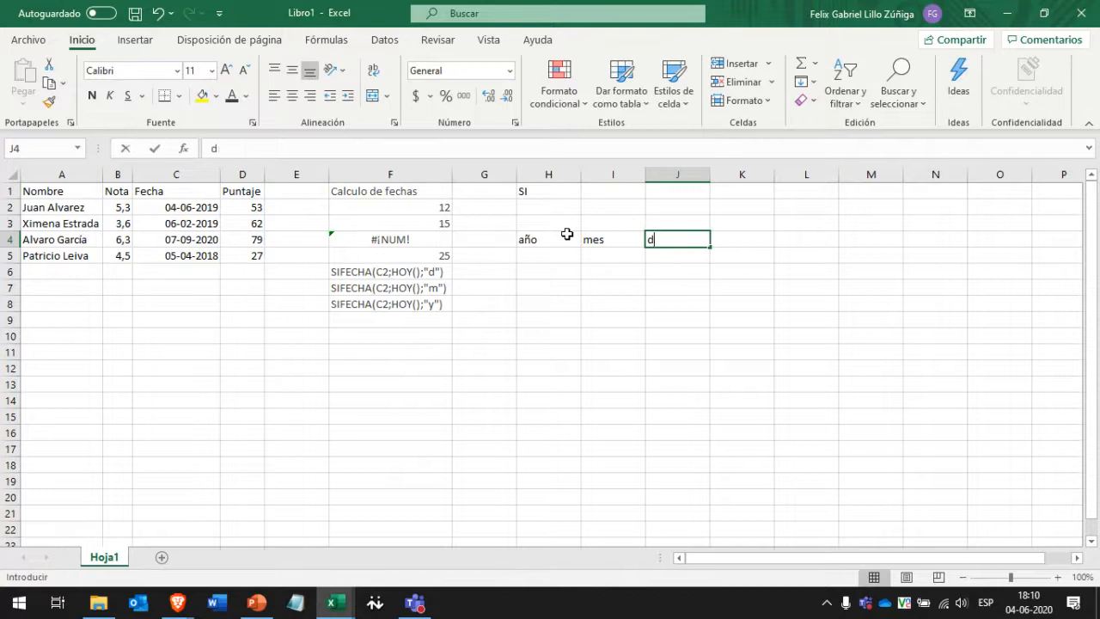
{"action": "type", "text": "ia"}
{"action": "key", "text": "Return"}
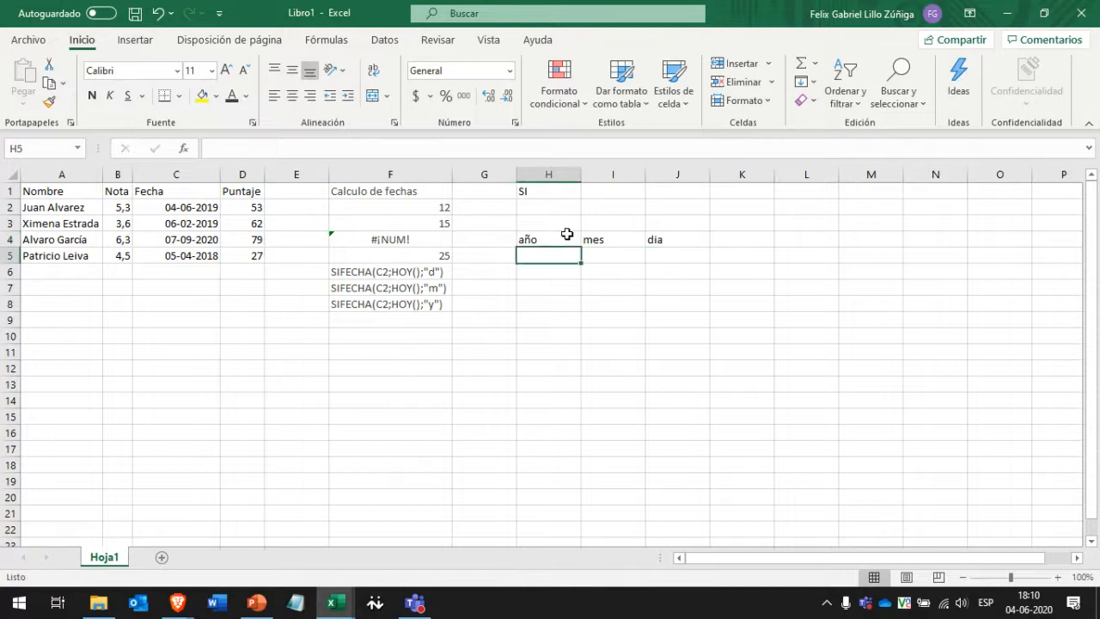
Enter =SIFECHA(C5;HOY();"y") in H5 to get the years since C5's date.
{"action": "left_click", "coordinate": [427, 251]}
{"action": "left_click", "coordinate": [550, 255]}
{"action": "type", "text": "="}
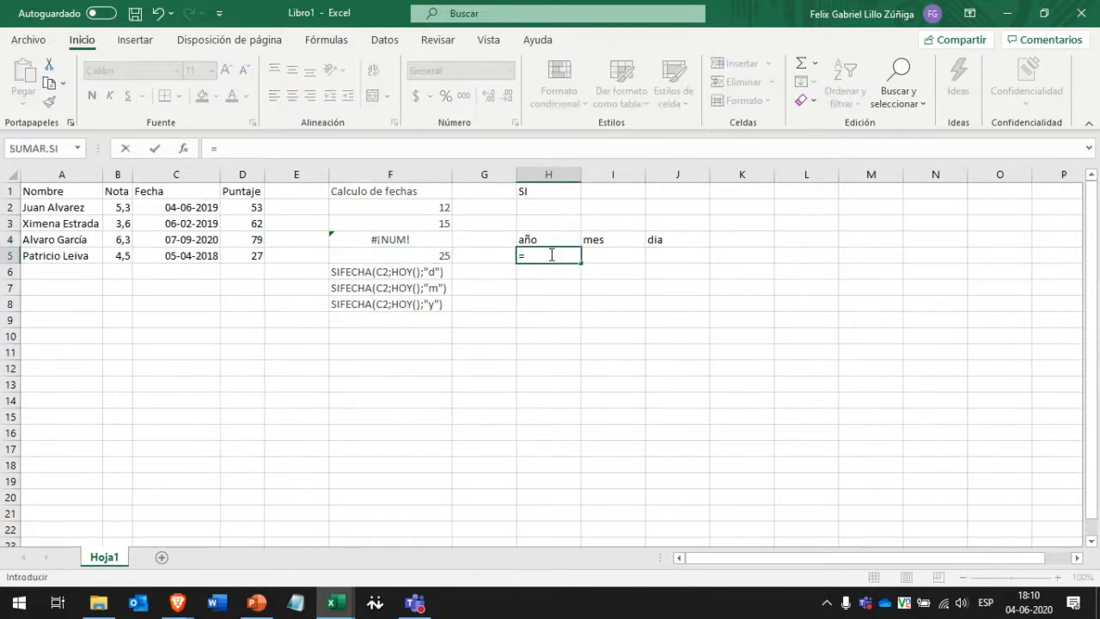
{"action": "key", "text": "Escape"}
{"action": "left_click", "coordinate": [359, 256]}
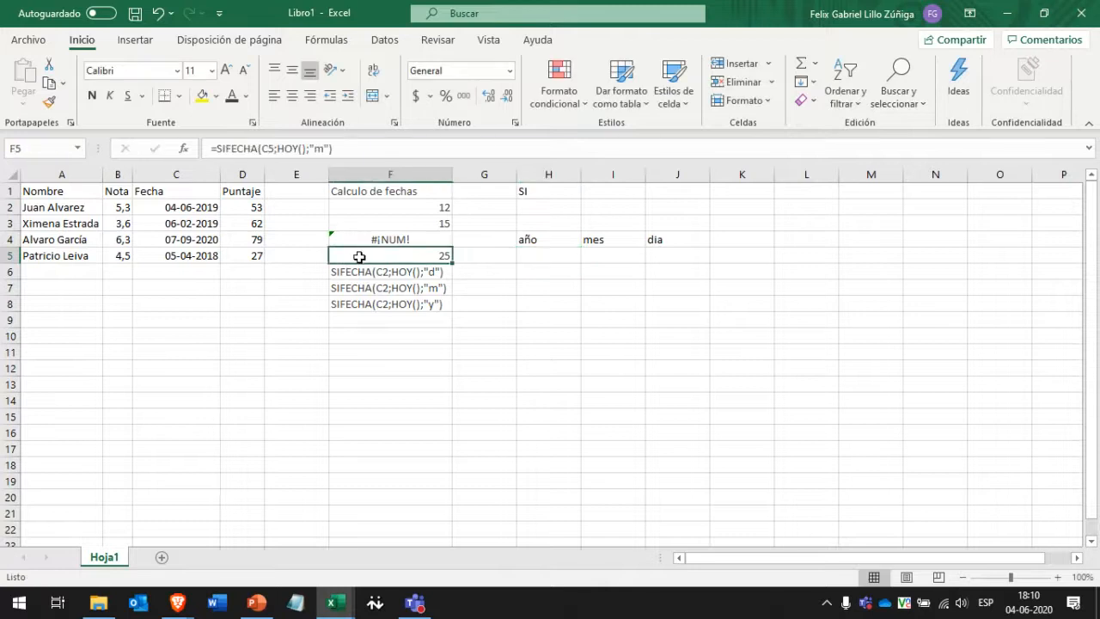
{"action": "left_click", "coordinate": [540, 251]}
{"action": "type", "text": "=S"}
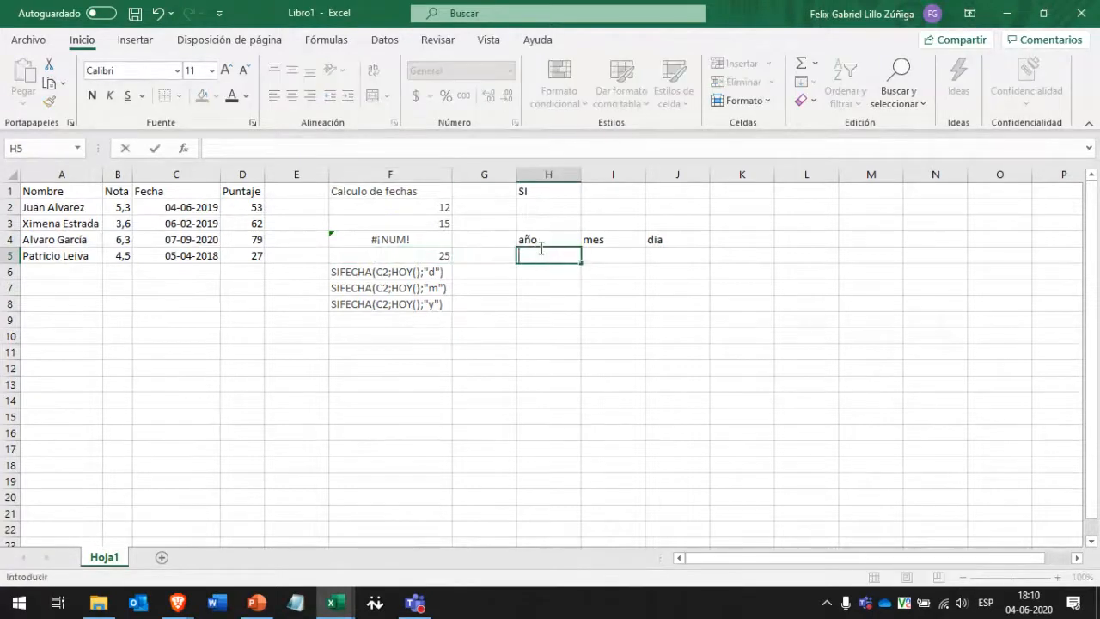
{"action": "type", "text": "IFECHA("}
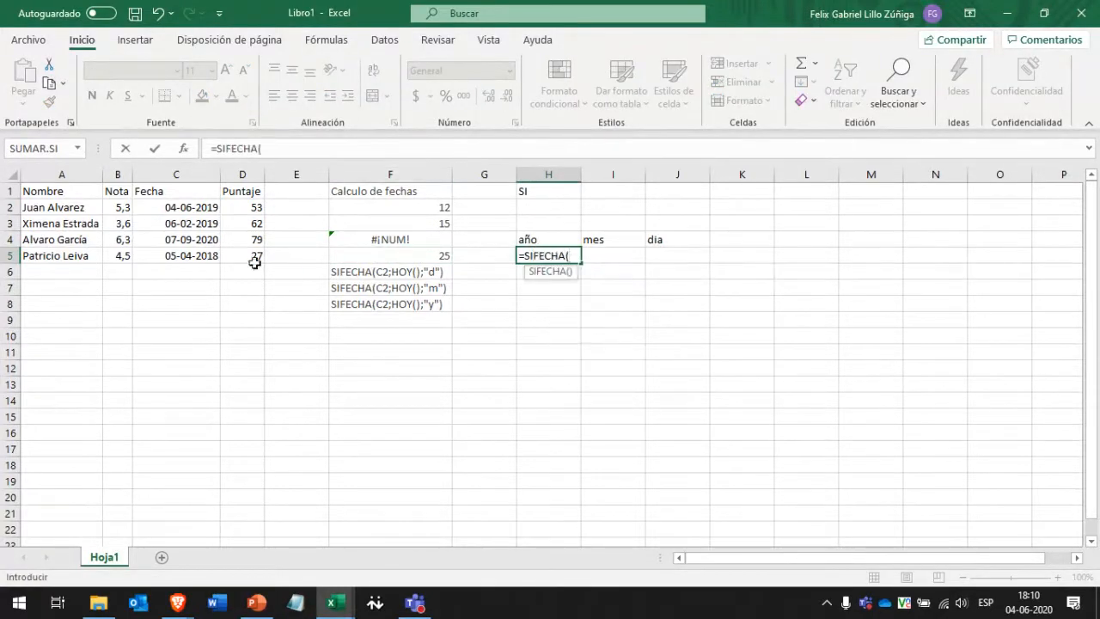
{"action": "left_click", "coordinate": [177, 254]}
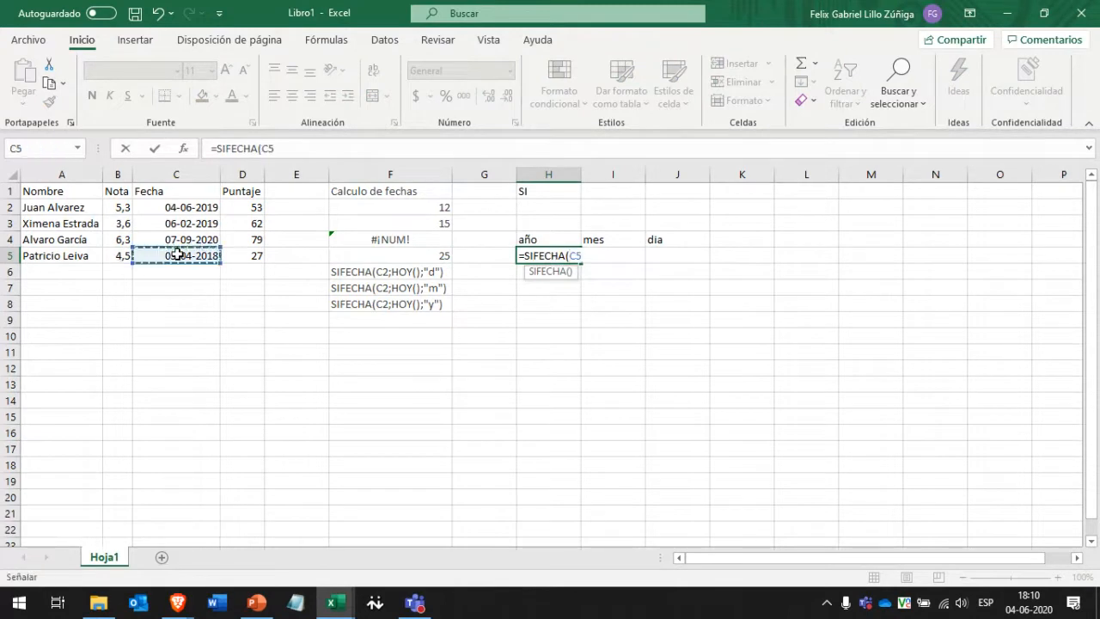
{"action": "type", "text": ";HOY()"}
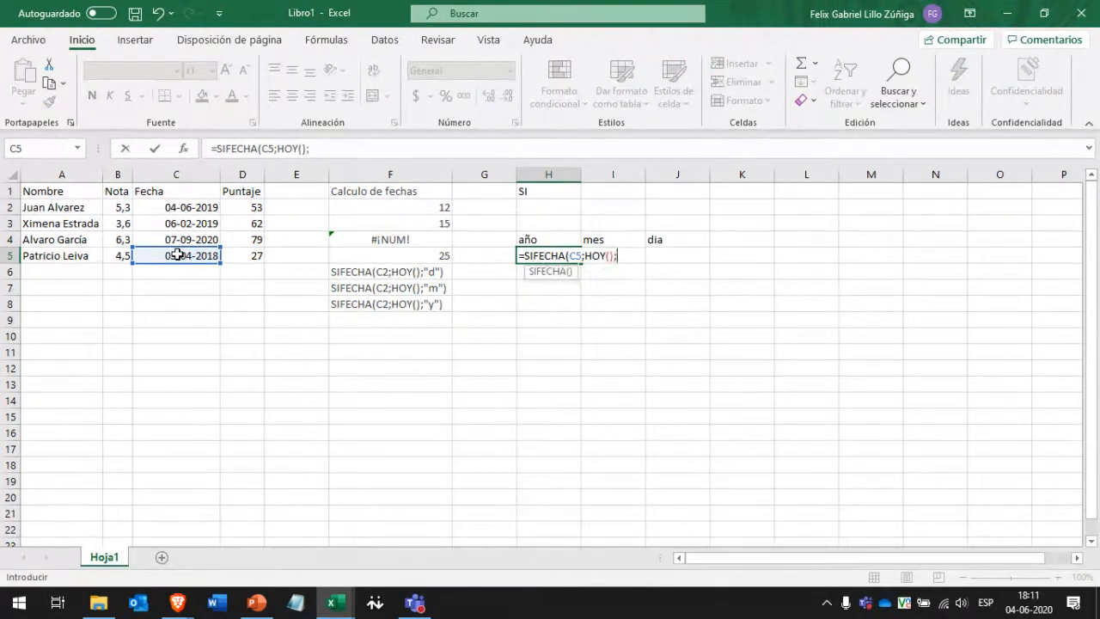
{"action": "type", "text": ";(y\")"}
{"action": "key", "text": "Return"}
Copy the H5 formula into I5 and switch its unit to "m" for months.
{"action": "key", "text": "Up"}
{"action": "key", "text": "ctrl+c"}
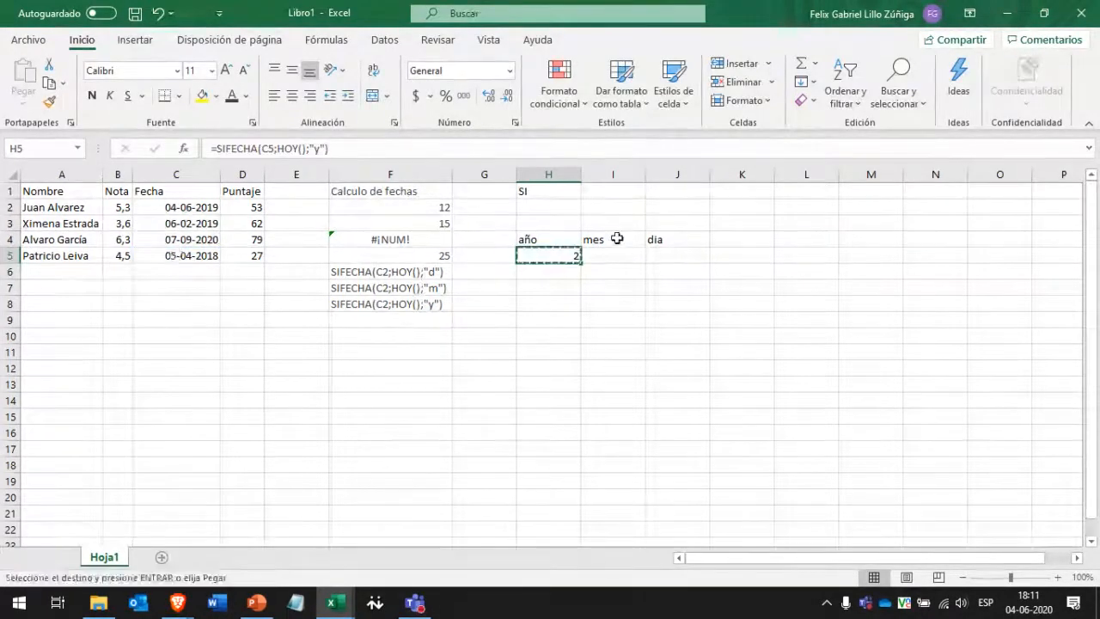
{"action": "left_click", "coordinate": [621, 256]}
{"action": "key", "text": "ctrl+v"}
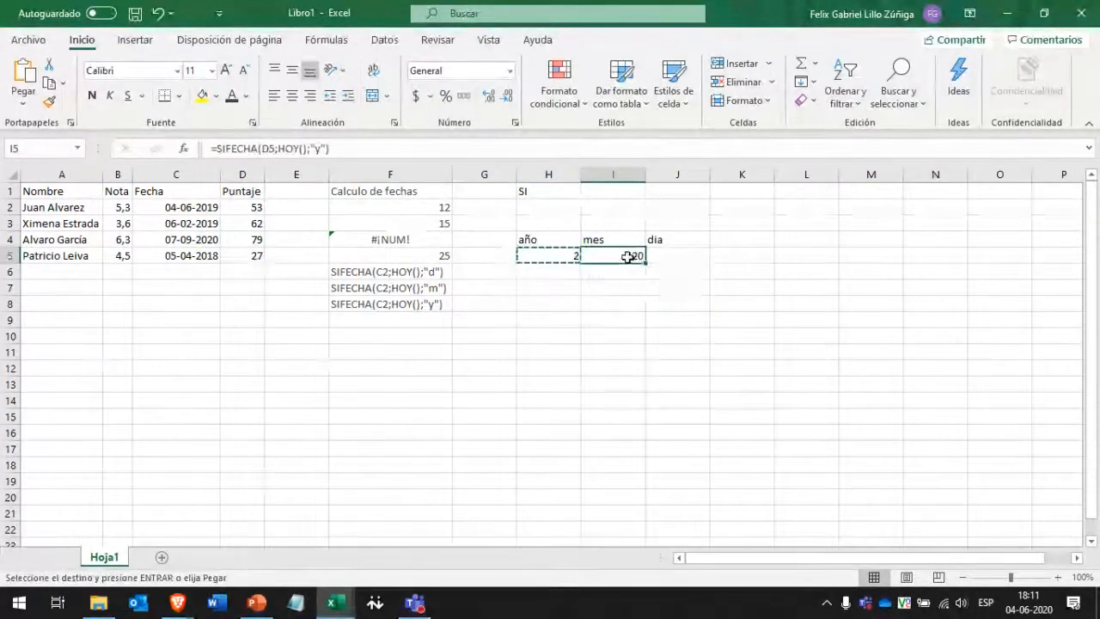
{"action": "double_click", "coordinate": [629, 257]}
{"action": "double_click", "coordinate": [694, 256]}
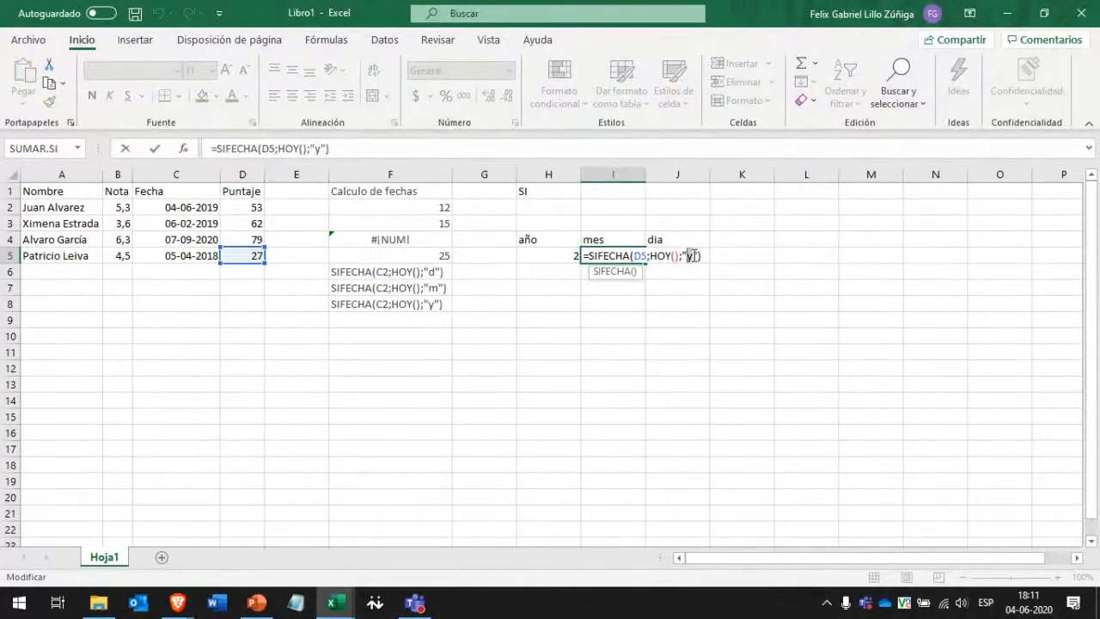
{"action": "type", "text": "m"}
{"action": "key", "text": "Return"}
Re-point the I5 months formula at the date in C5.
{"action": "left_click", "coordinate": [694, 254]}
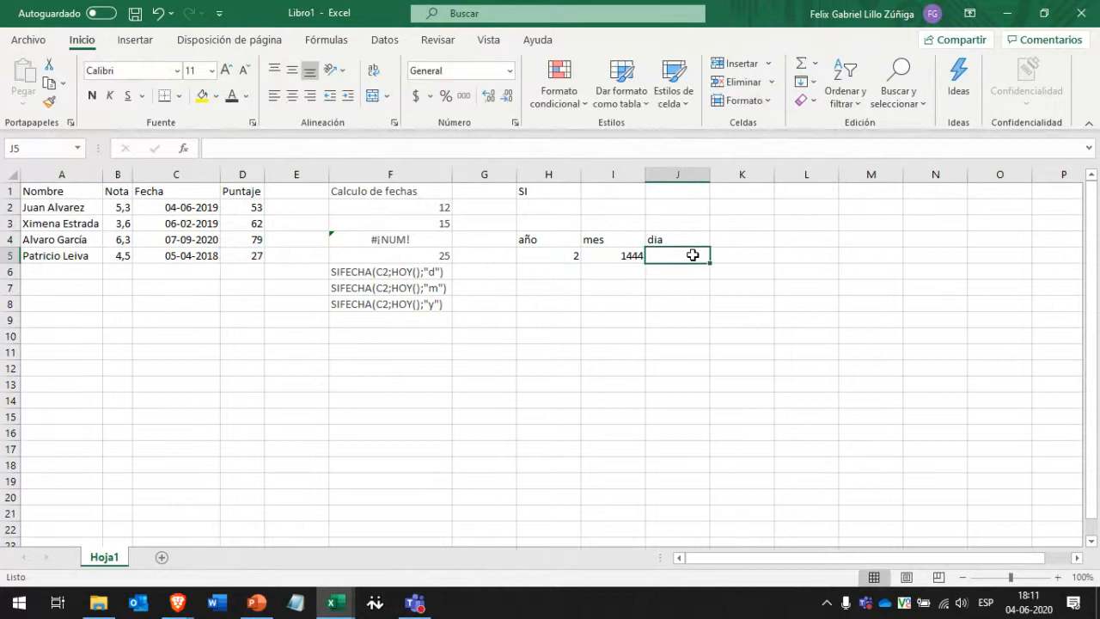
{"action": "left_click", "coordinate": [637, 257]}
{"action": "double_click", "coordinate": [636, 257]}
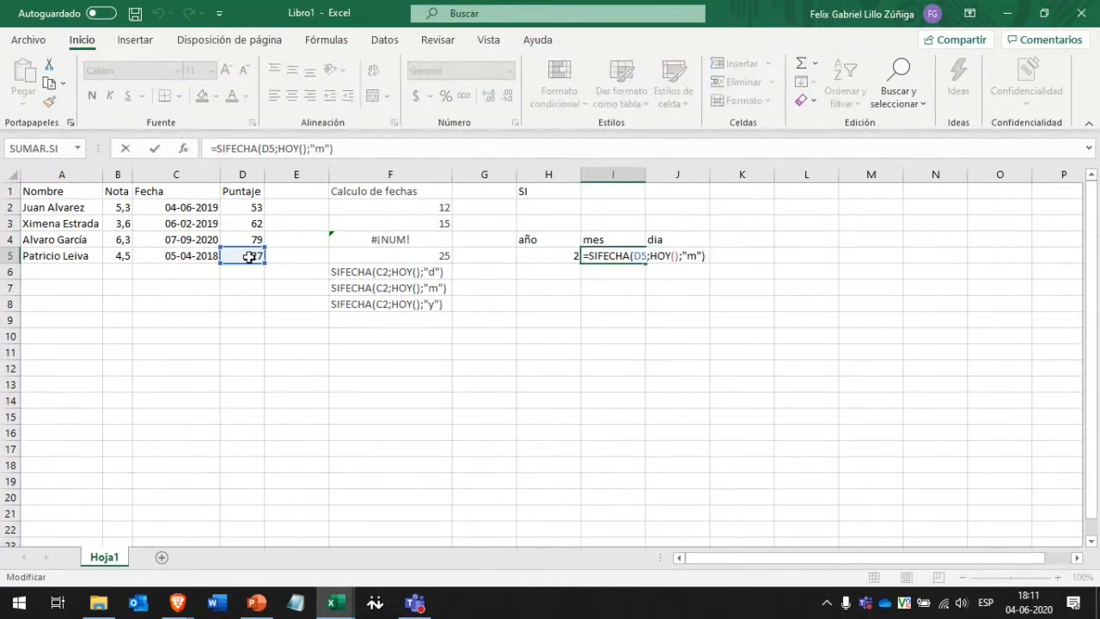
{"action": "left_click_drag", "start_coordinate": [247, 265], "coordinate": [205, 268]}
{"action": "key", "text": "Return"}
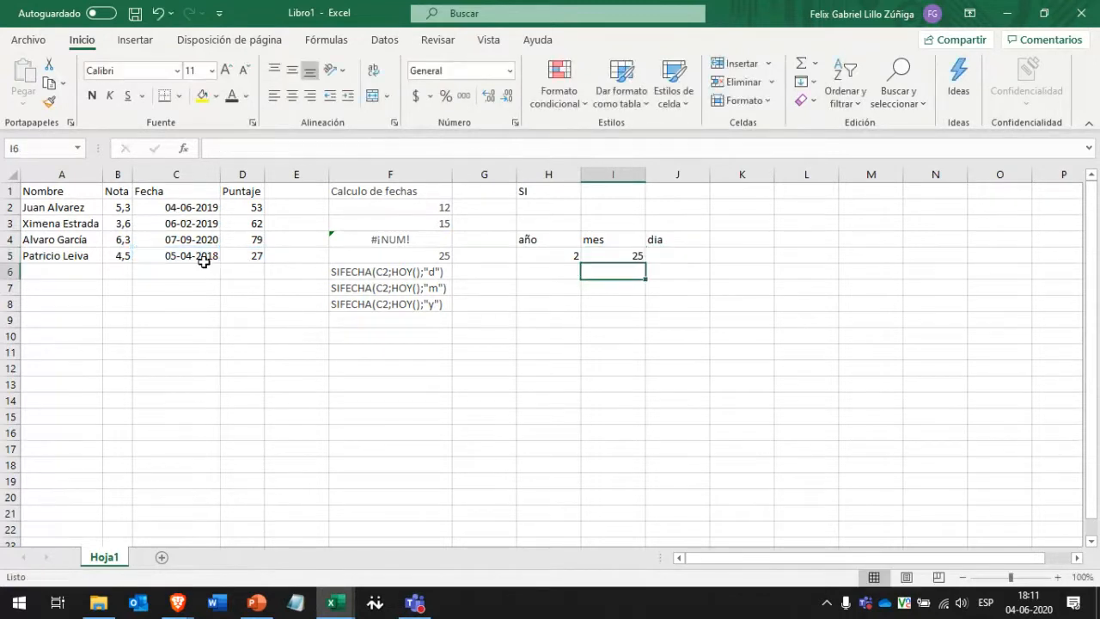
{"action": "key", "text": "Up"}
{"action": "key", "text": "Right"}
Copy the months formula to J5, point it at C5 and change the unit to "d".
{"action": "left_click", "coordinate": [602, 254]}
{"action": "key", "text": "ctrl+c"}
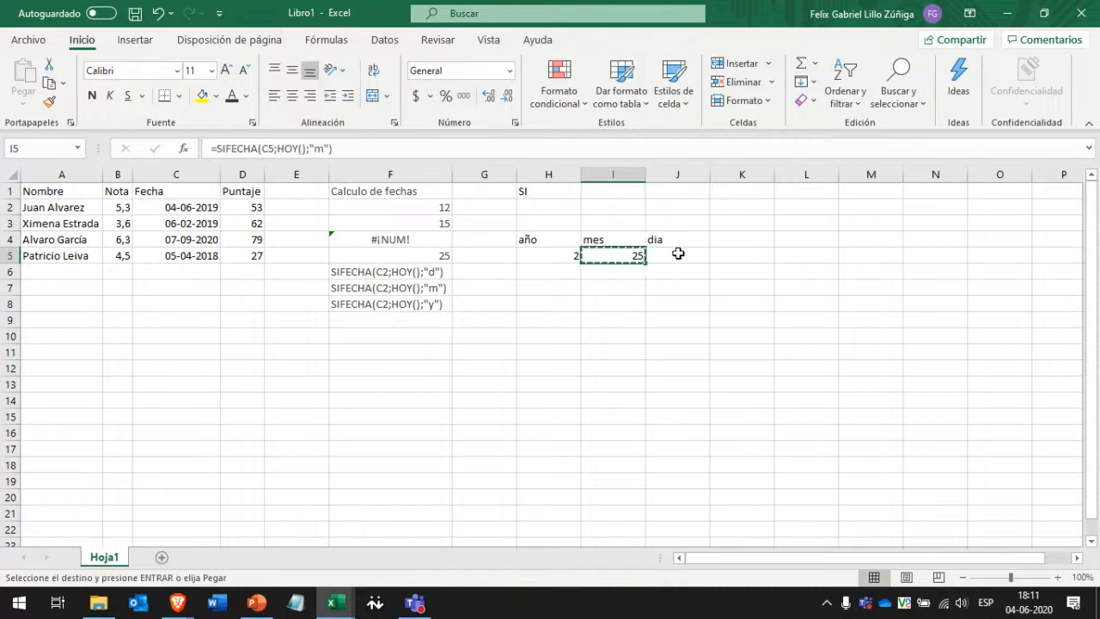
{"action": "left_click", "coordinate": [678, 254]}
{"action": "key", "text": "ctrl+v"}
{"action": "double_click", "coordinate": [678, 255]}
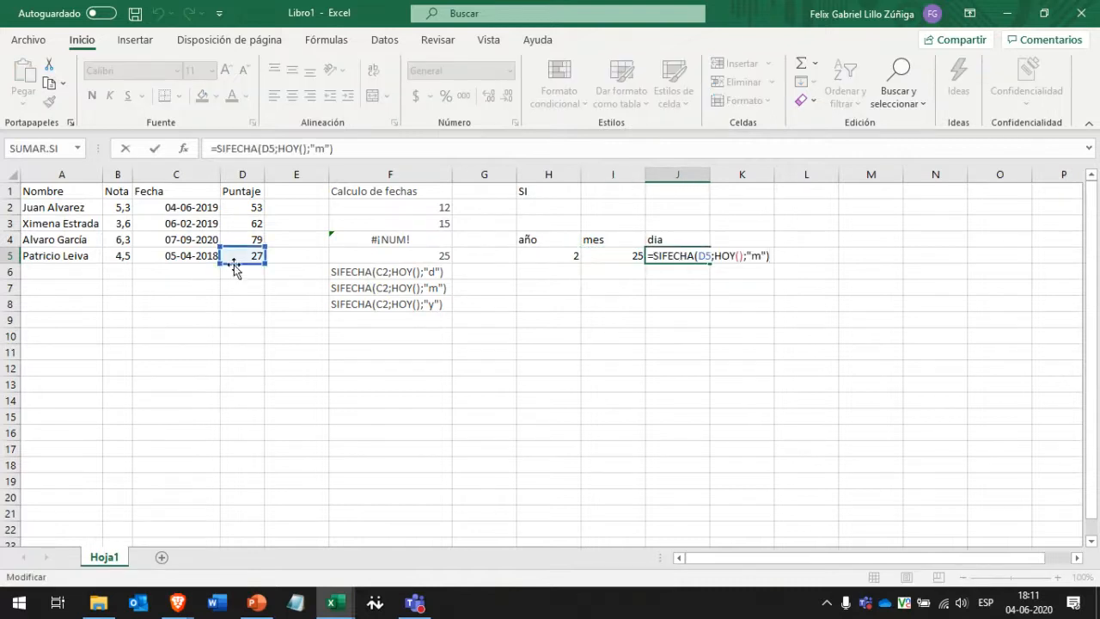
{"action": "left_click_drag", "start_coordinate": [225, 267], "coordinate": [198, 256]}
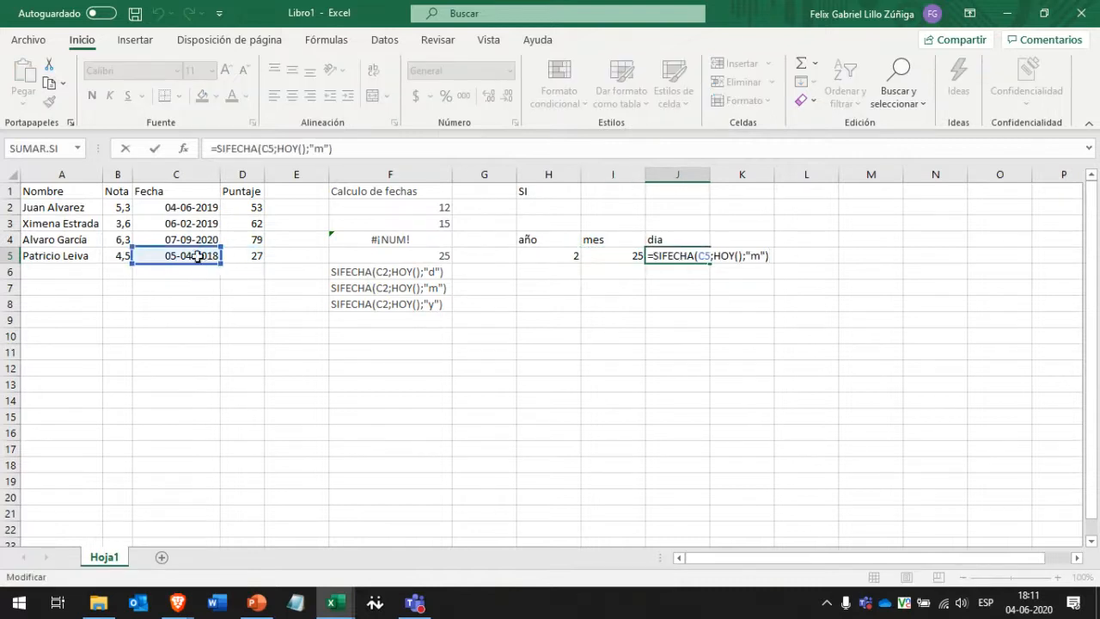
{"action": "double_click", "coordinate": [756, 256]}
{"action": "type", "text": "d"}
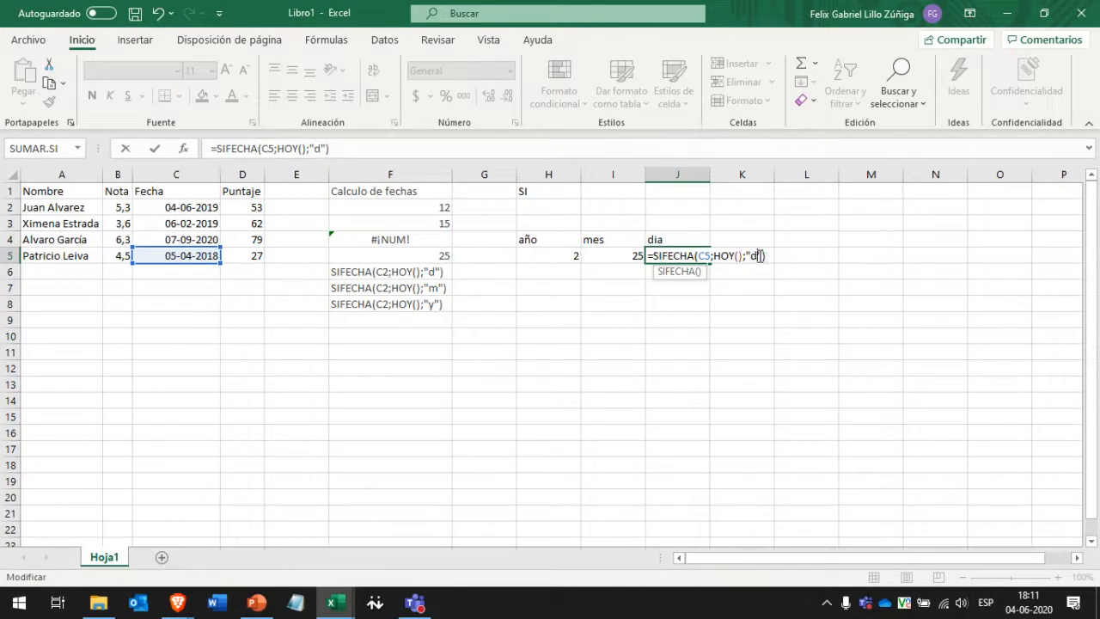
{"action": "key", "text": "Return"}
Step through H5:J5 to check the results 2, 25 and 791.
{"action": "key", "text": "Up"}
{"action": "key", "text": "Up"}
{"action": "key", "text": "Left"}
{"action": "key", "text": "Down"}
{"action": "key", "text": "Left"}
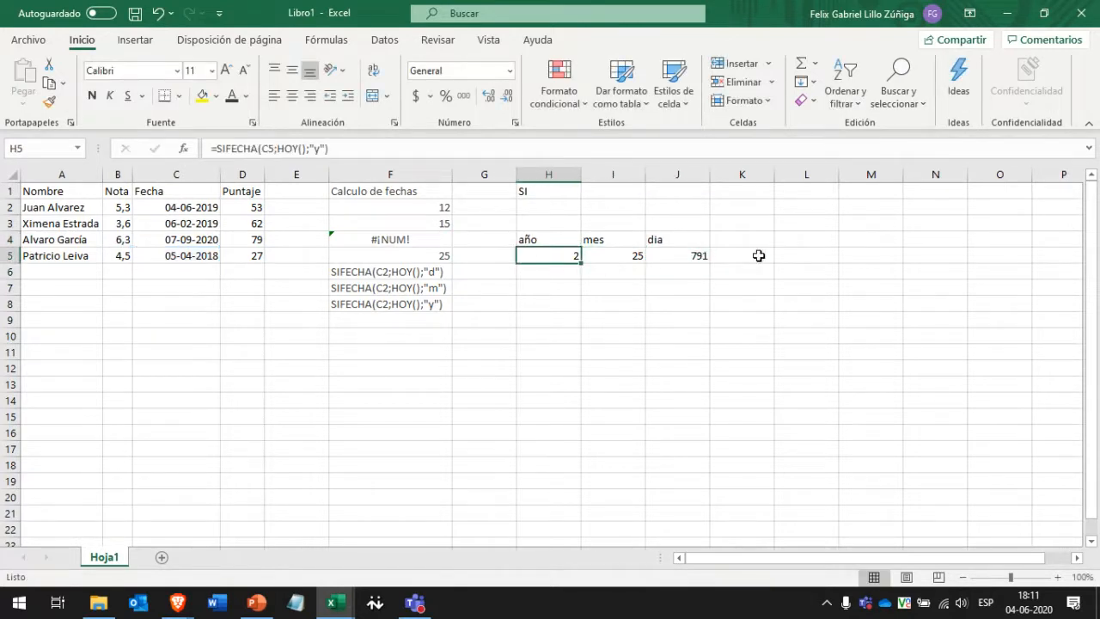
{"action": "key", "text": "Right"}
{"action": "key", "text": "Right"}
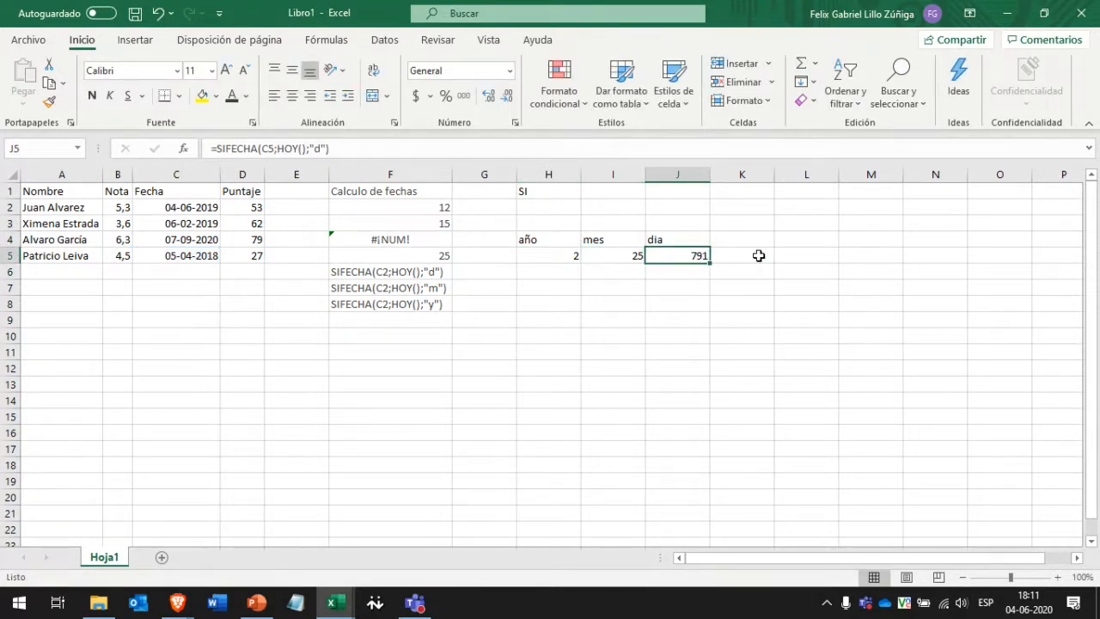
{"action": "key", "text": "Left"}
{"action": "key", "text": "Left"}
{"action": "key", "text": "Left"}
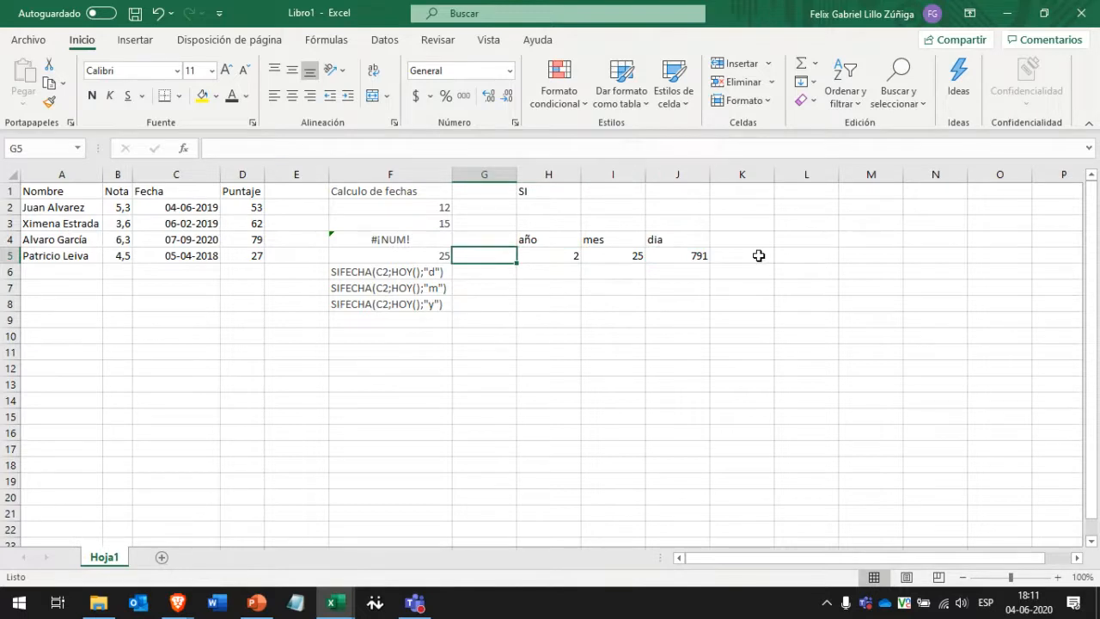
{"action": "left_click_drag", "start_coordinate": [196, 207], "coordinate": [178, 272]}
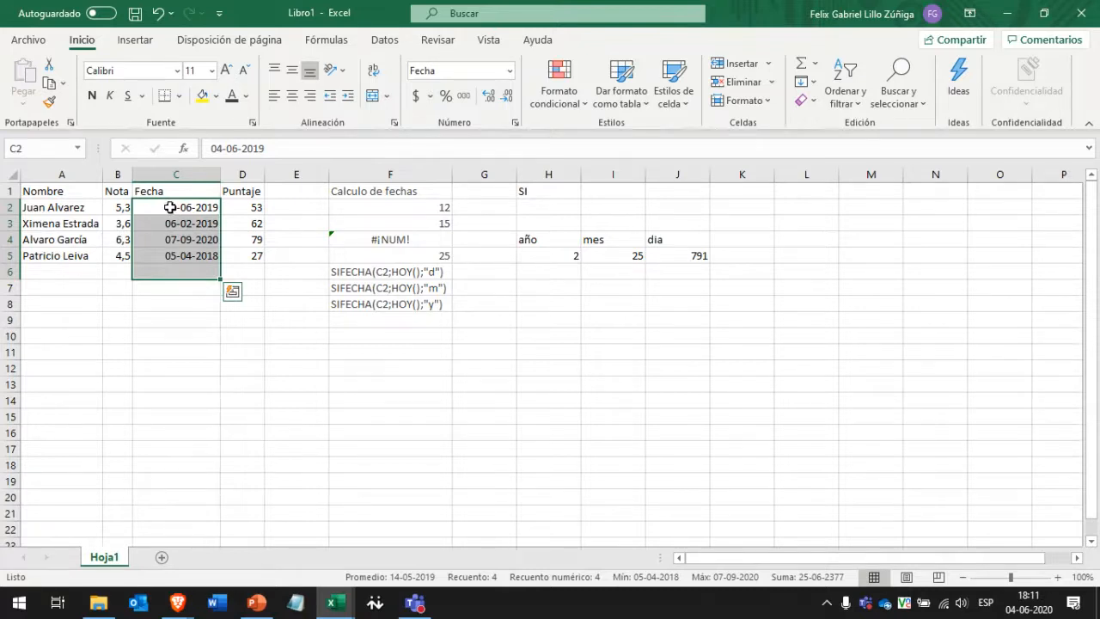
{"action": "left_click", "coordinate": [176, 291]}
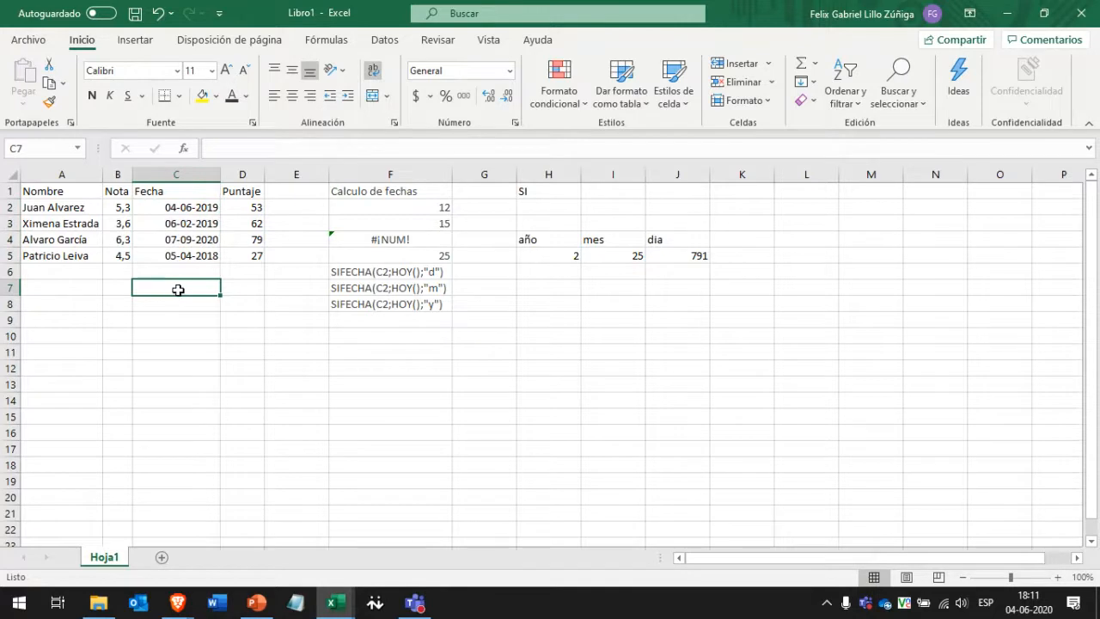
{"action": "left_click", "coordinate": [181, 208]}
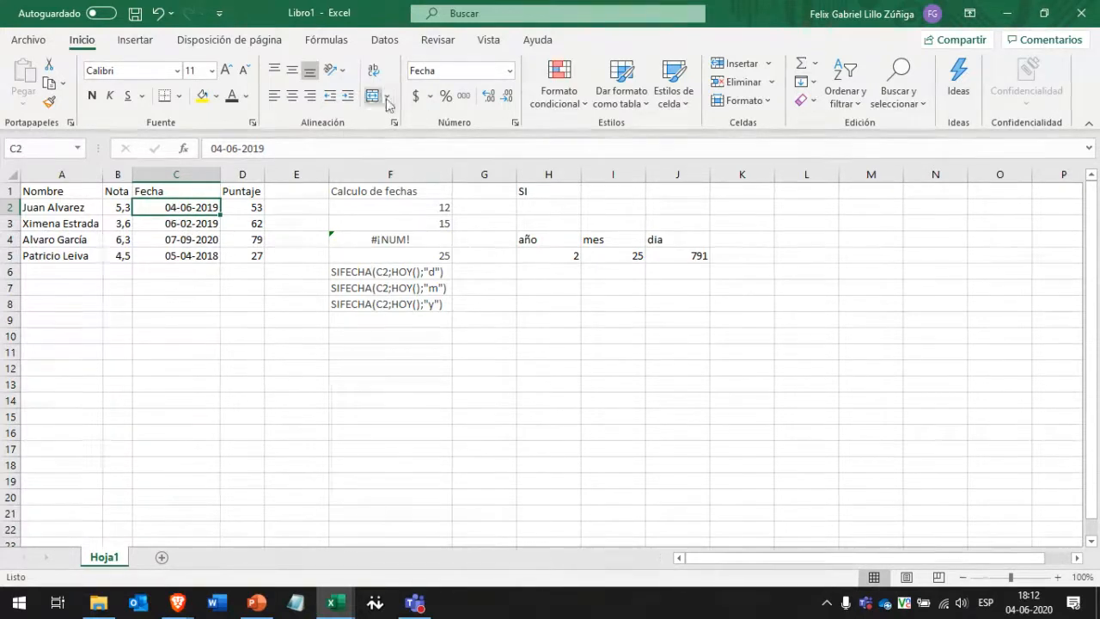
{"action": "left_click", "coordinate": [187, 225]}
{"action": "left_click", "coordinate": [179, 256]}
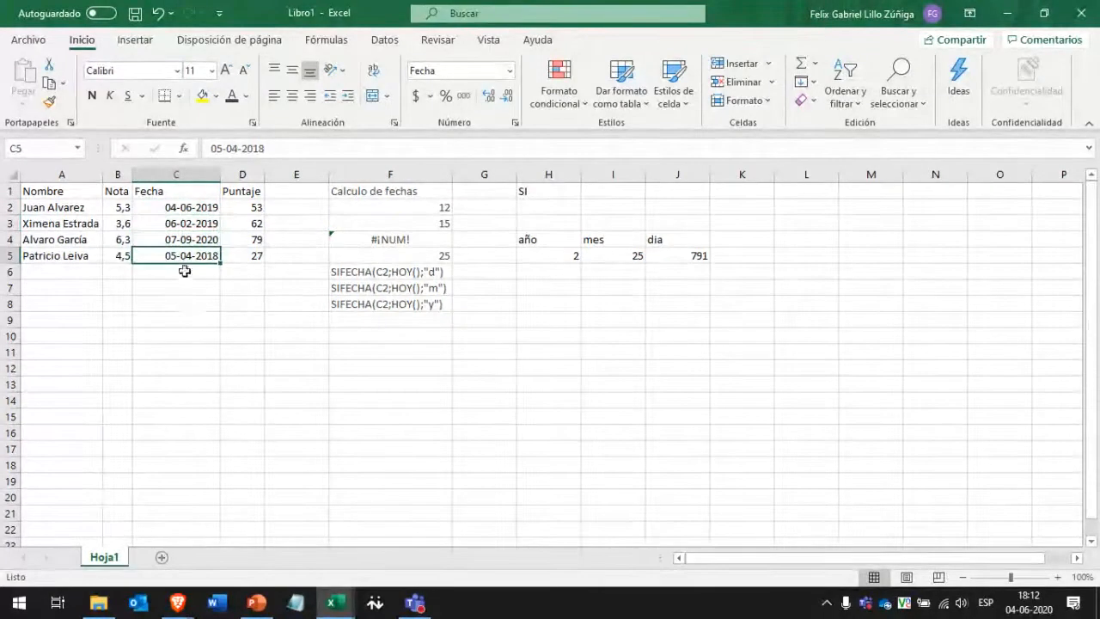
{"action": "left_click", "coordinate": [189, 287]}
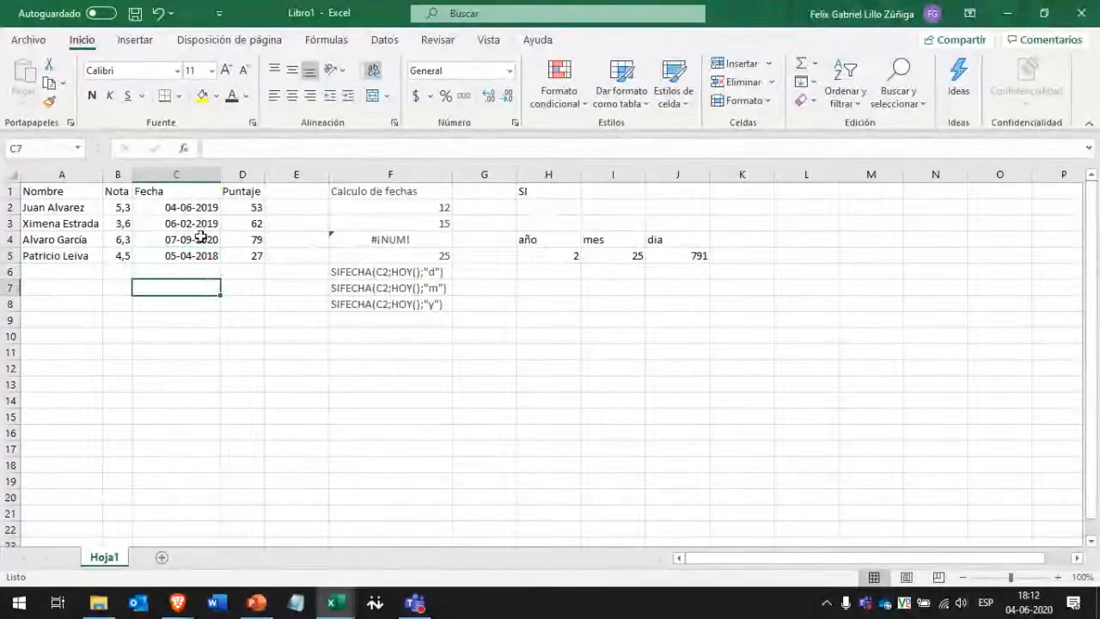
{"action": "left_click_drag", "start_coordinate": [186, 206], "coordinate": [186, 255]}
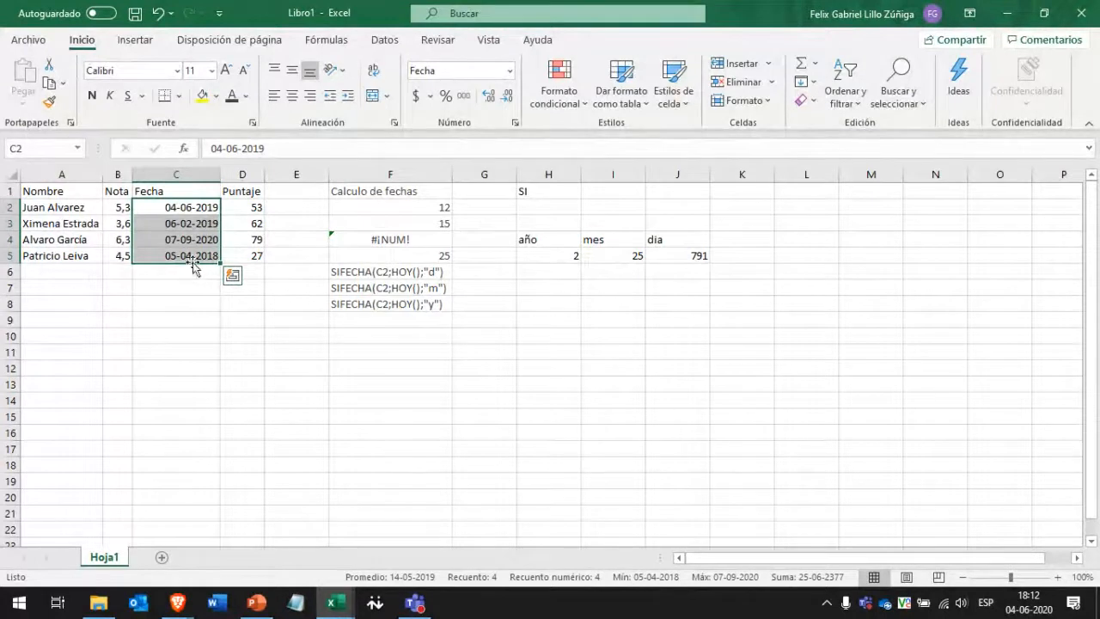
{"action": "left_click_drag", "start_coordinate": [192, 208], "coordinate": [182, 295]}
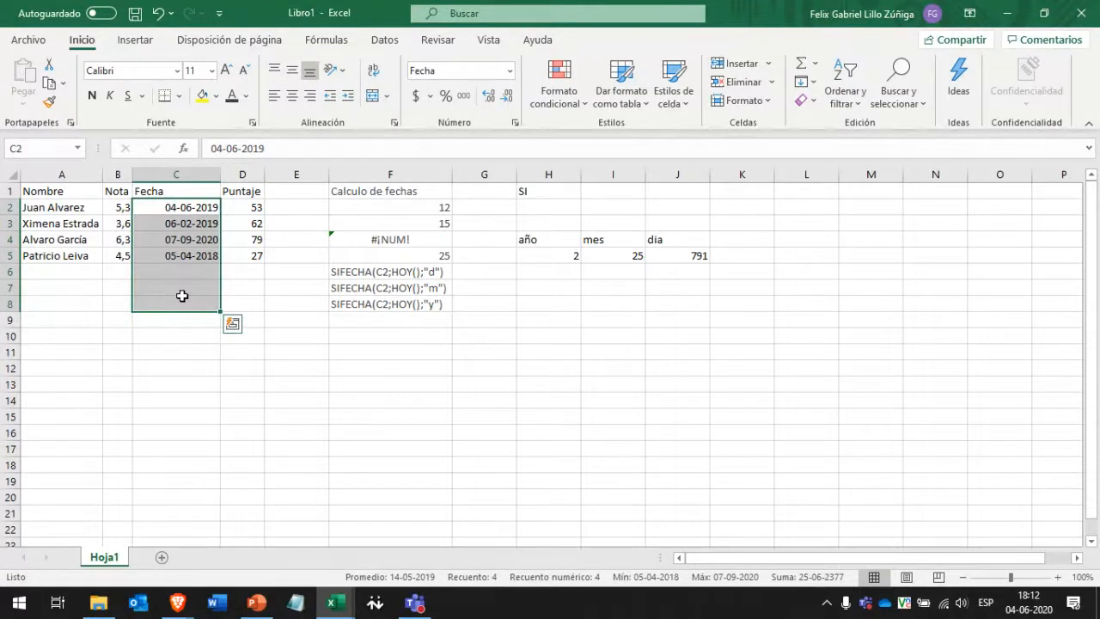
Type the sample text '12 años, 5 meses y 36 dias' into I2.
{"action": "left_click", "coordinate": [599, 195]}
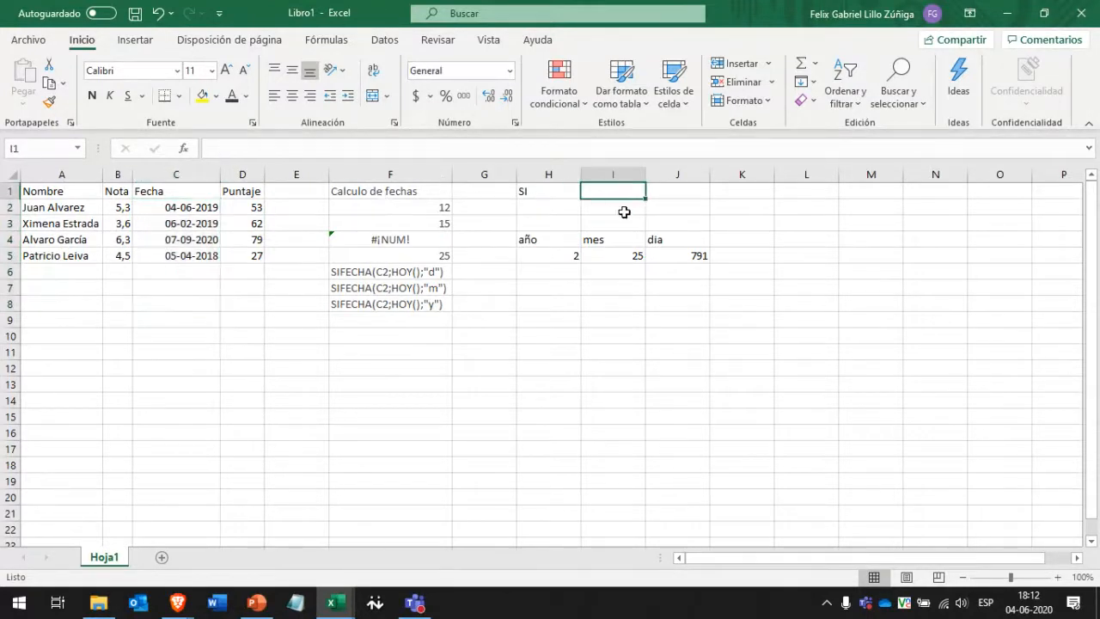
{"action": "left_click", "coordinate": [624, 212]}
{"action": "type", "text": "12 a"}
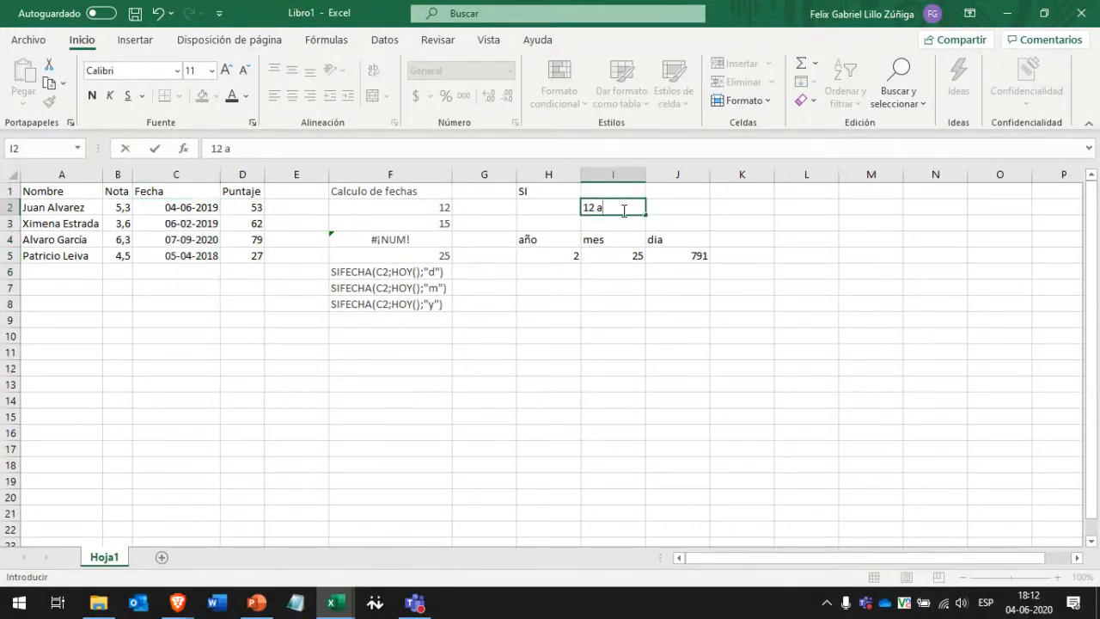
{"action": "type", "text": "ños, 5 meses y un"}
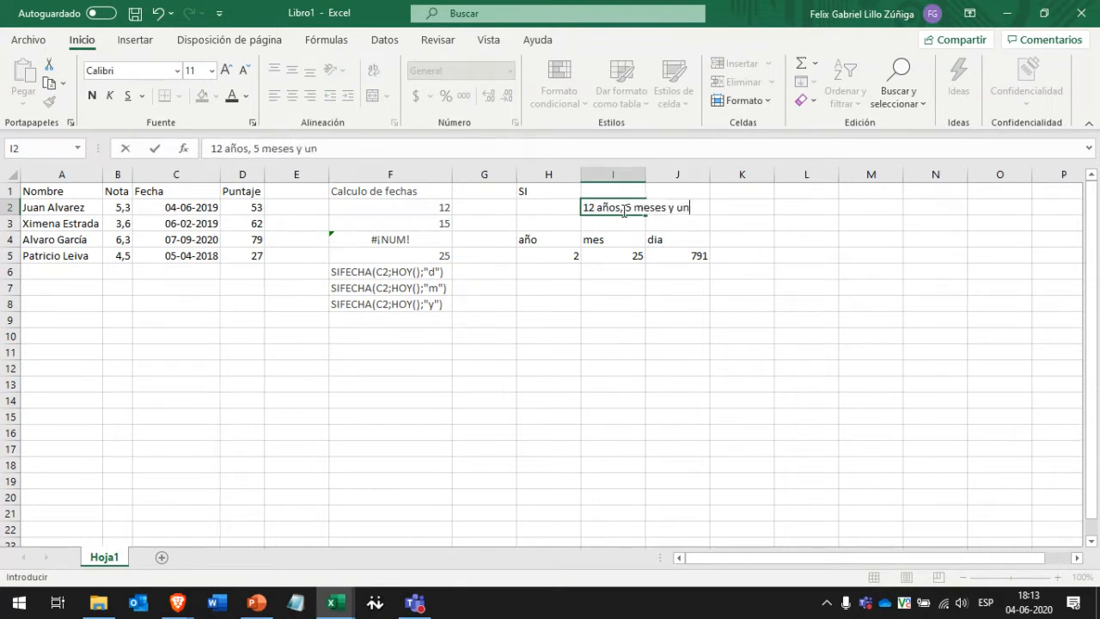
{"action": "key", "text": "BackSpace"}
{"action": "key", "text": "BackSpace"}
{"action": "type", "text": "1"}
{"action": "key", "text": "BackSpace"}
{"action": "type", "text": "36 dias"}
{"action": "key", "text": "Return"}
{"action": "left_click", "coordinate": [624, 210]}
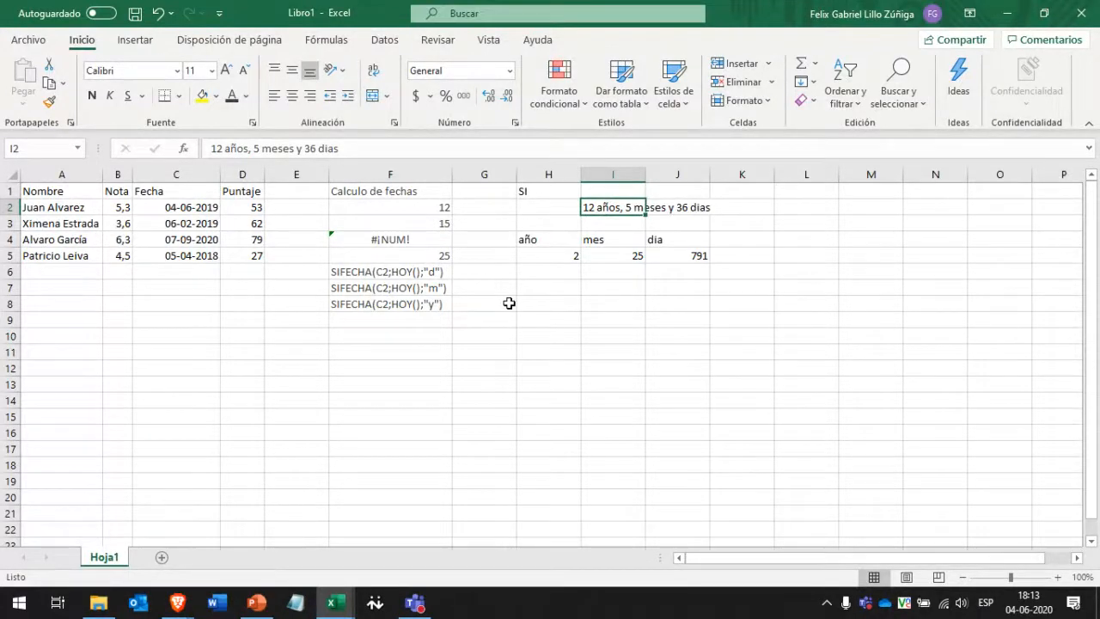
Select the año, mes, dia headers and results in H4:J5 to review them.
{"action": "left_click_drag", "start_coordinate": [554, 255], "coordinate": [705, 255]}
{"action": "left_click", "coordinate": [544, 241]}
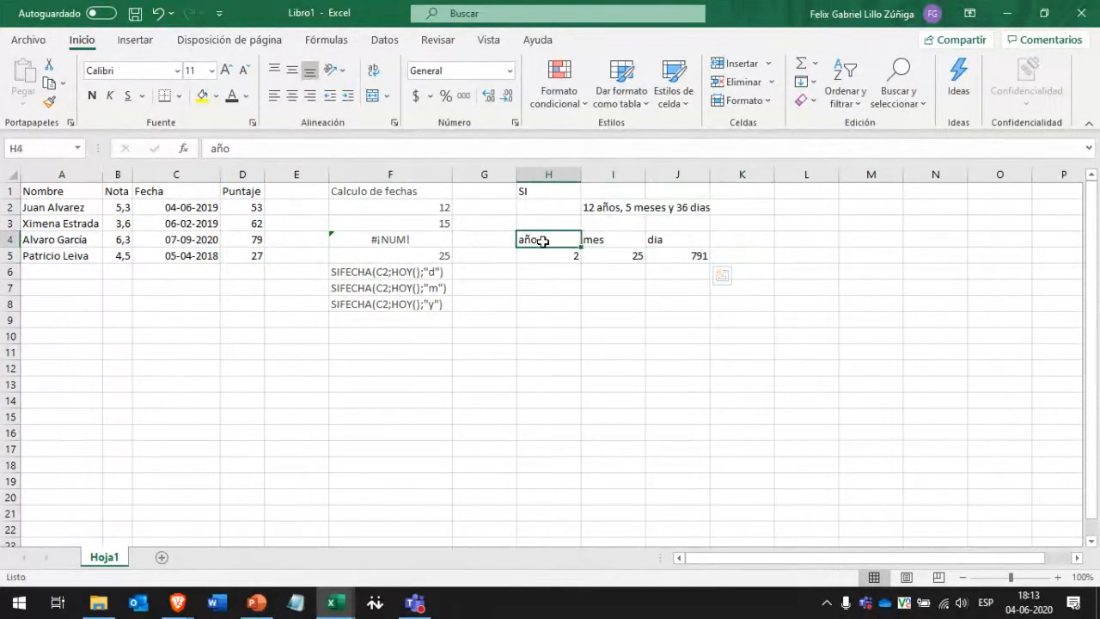
{"action": "left_click_drag", "start_coordinate": [543, 241], "coordinate": [697, 255]}
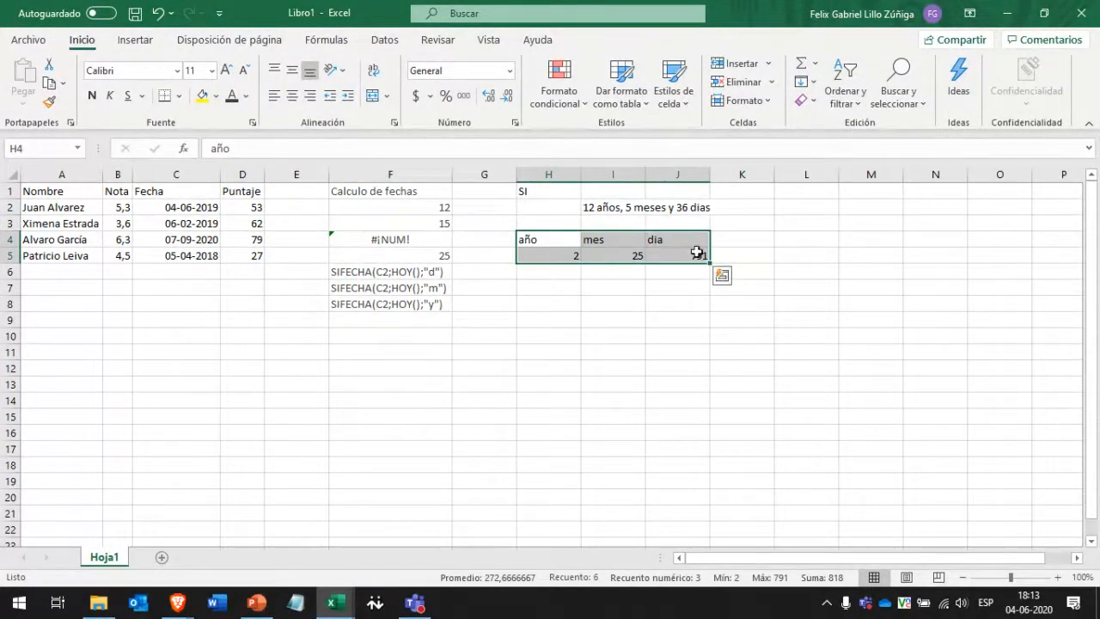
{"action": "left_click", "coordinate": [670, 287]}
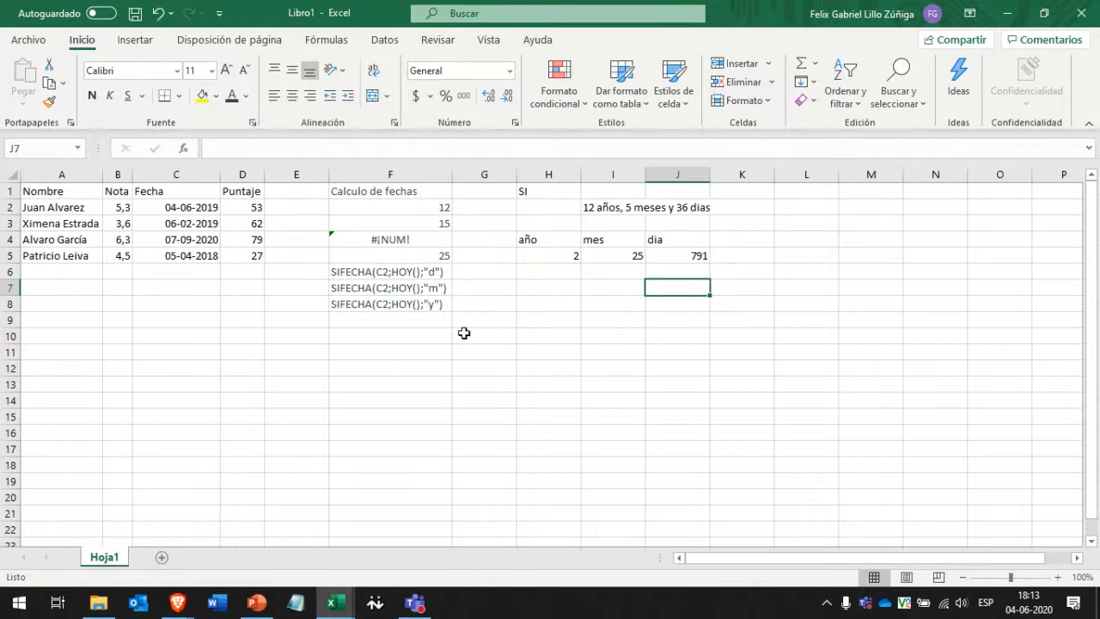
{"action": "left_click", "coordinate": [393, 335]}
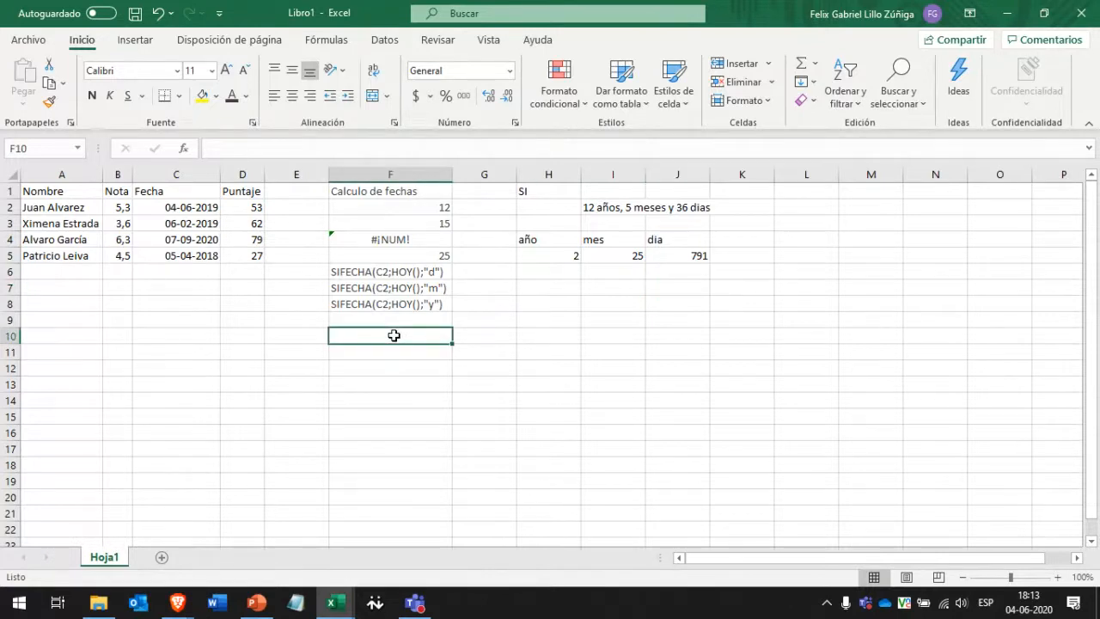
{"action": "left_click", "coordinate": [498, 337]}
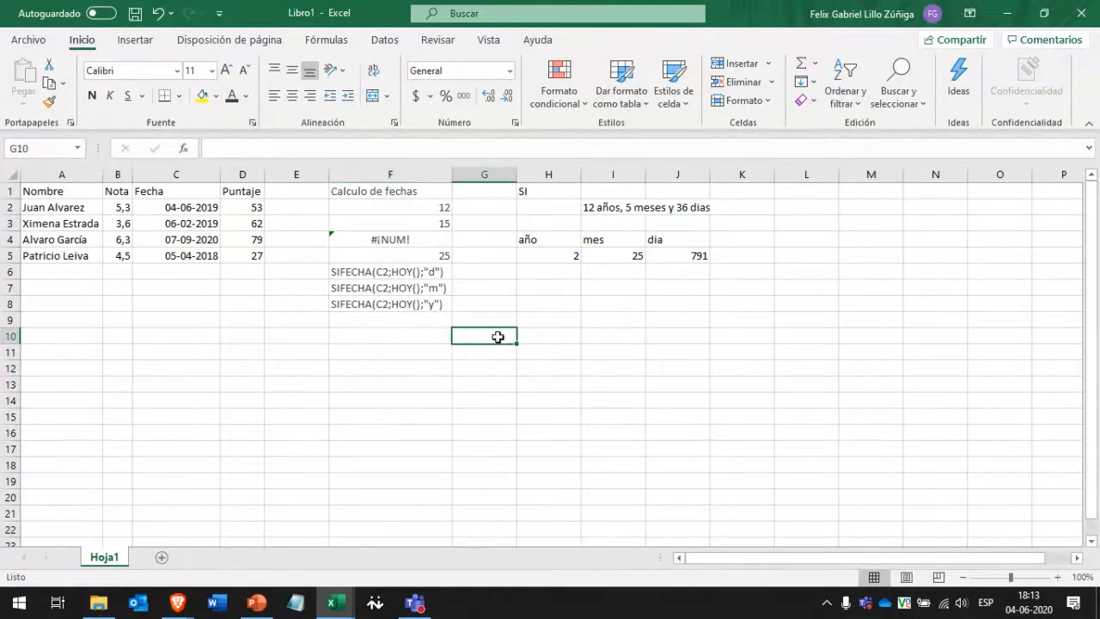
{"action": "left_click", "coordinate": [391, 272]}
{"action": "left_click", "coordinate": [258, 147]}
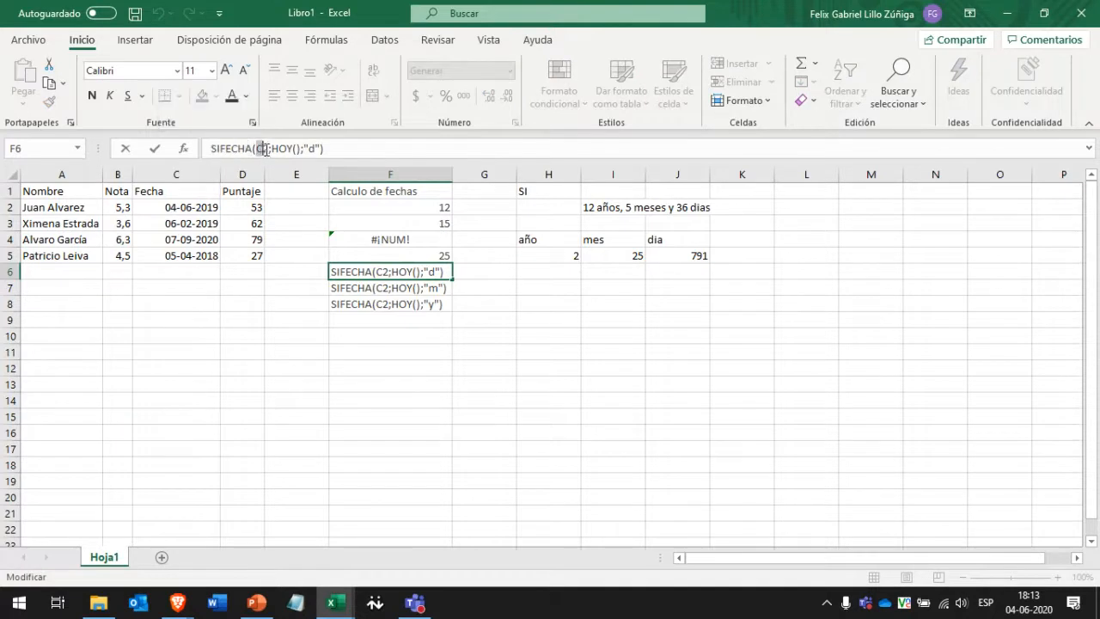
{"action": "left_click_drag", "start_coordinate": [256, 148], "coordinate": [352, 147]}
{"action": "left_click", "coordinate": [353, 147]}
{"action": "left_click", "coordinate": [569, 371]}
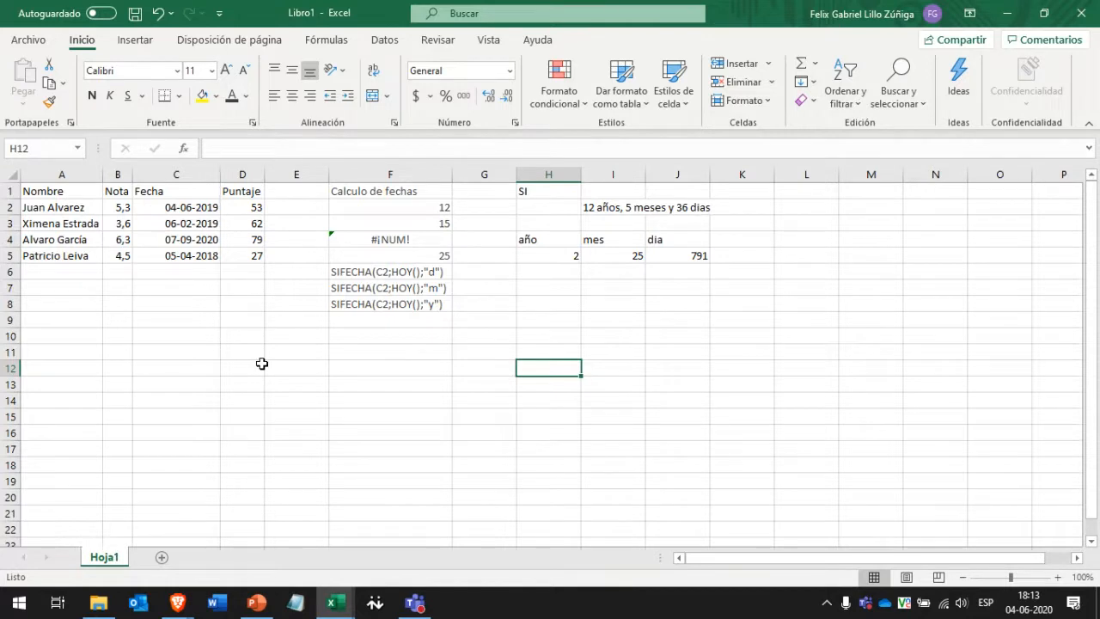
{"action": "left_click", "coordinate": [287, 351]}
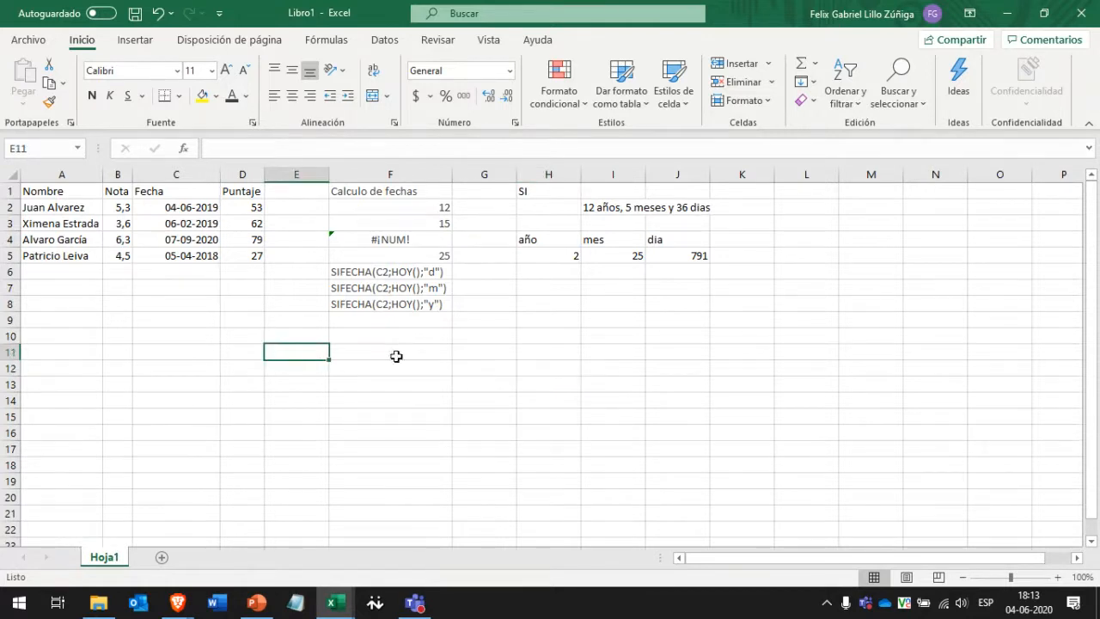
{"action": "left_click", "coordinate": [492, 334]}
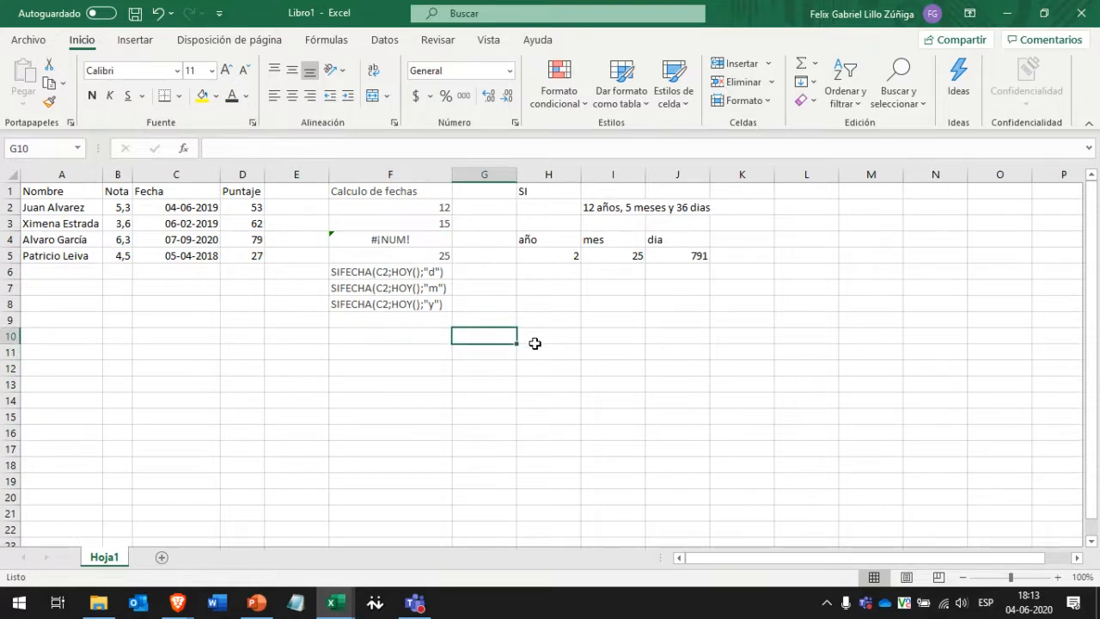
{"action": "left_click", "coordinate": [552, 345]}
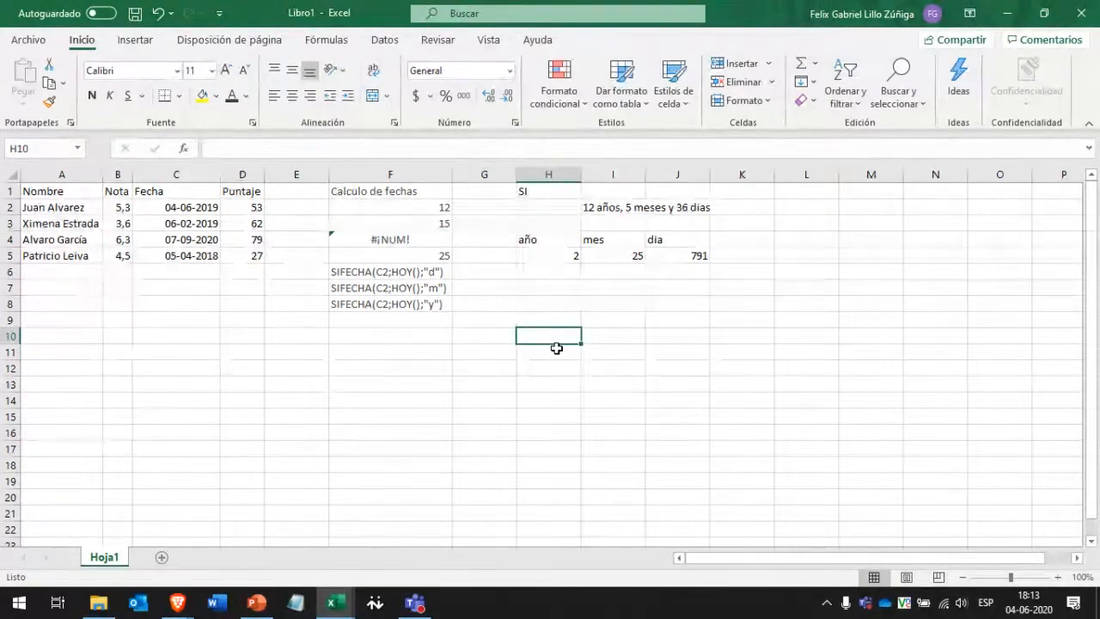
Enter =SUMA(3;6) in H10 and reopen it for editing.
{"action": "type", "text": "="}
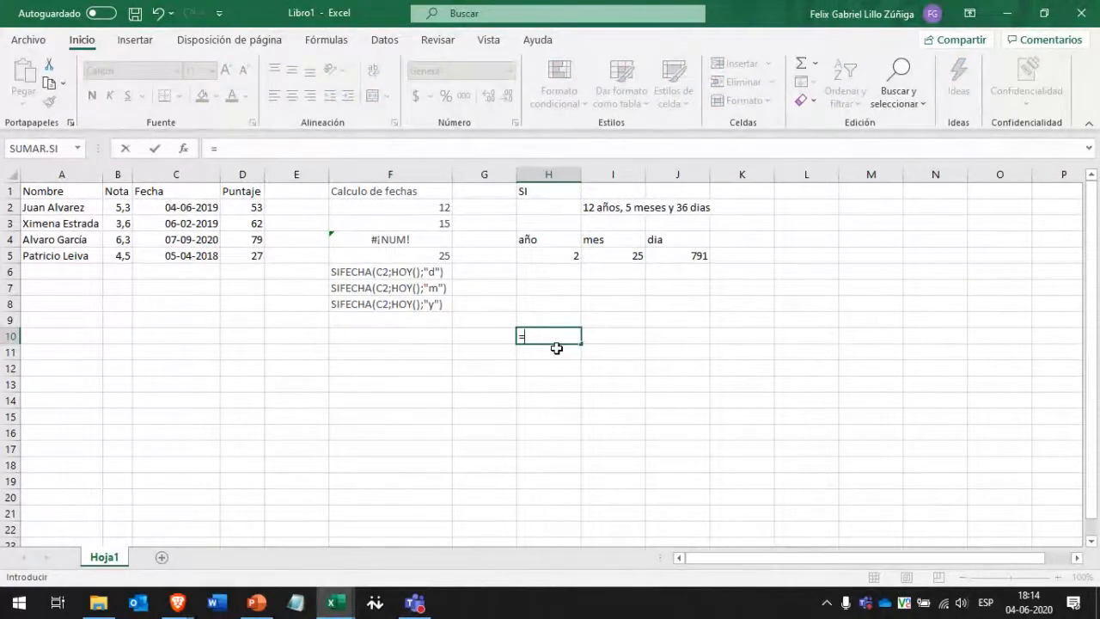
{"action": "type", "text": "SUMA("}
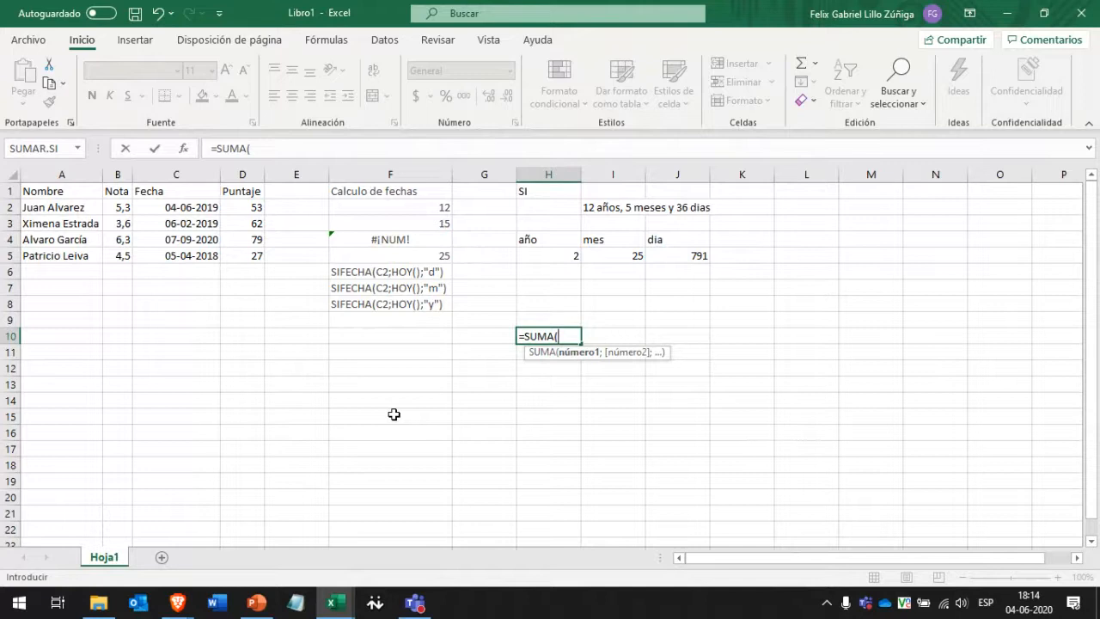
{"action": "type", "text": "3;6"}
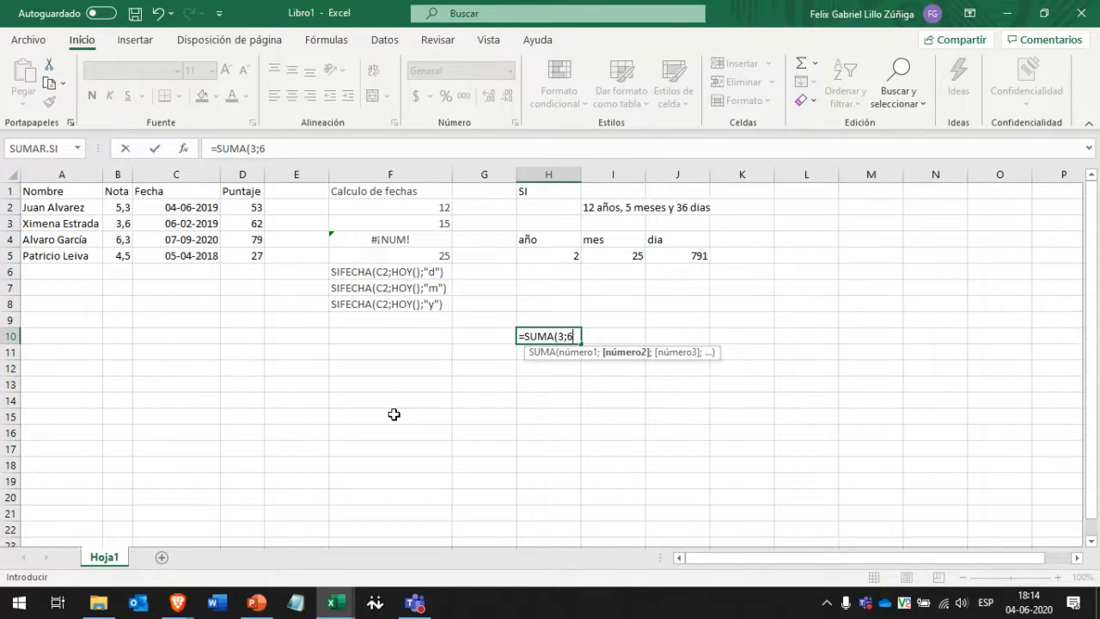
{"action": "key", "text": "Left"}
{"action": "key", "text": "Right"}
{"action": "key", "text": "F2"}
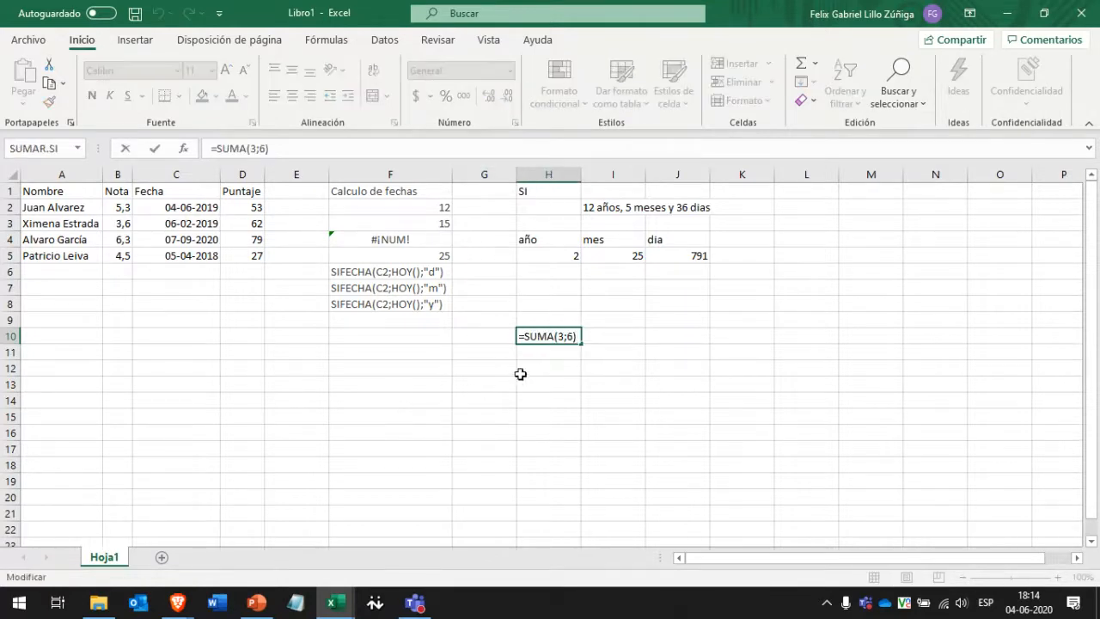
Append SUMA(7;2) directly after =SUMA(3;6) and try to enter the formula.
{"action": "left_click", "coordinate": [568, 337]}
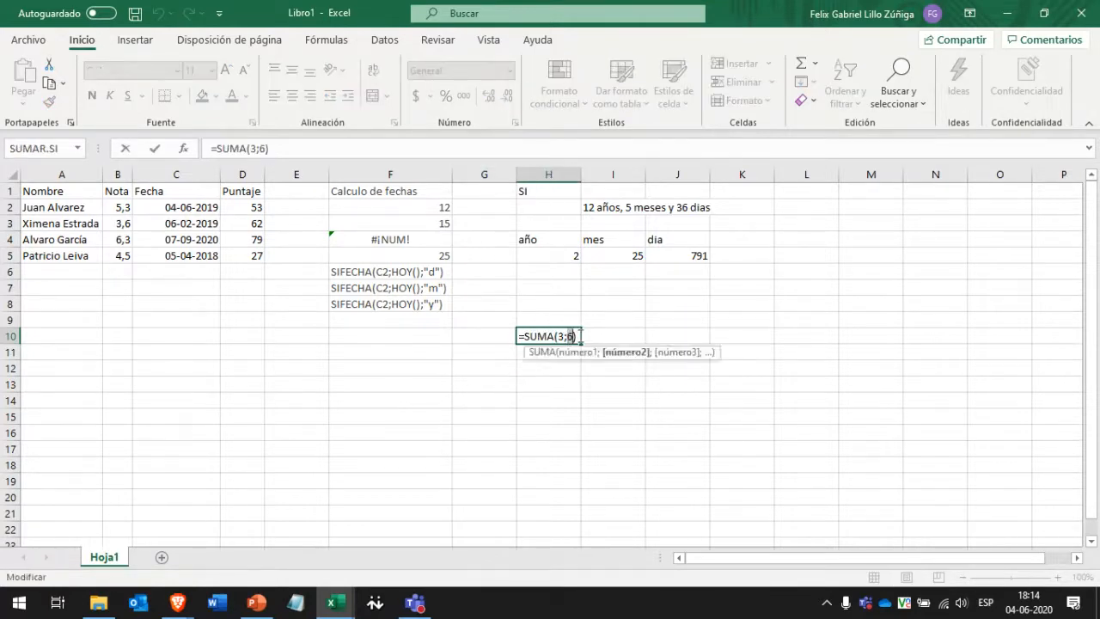
{"action": "left_click", "coordinate": [579, 336]}
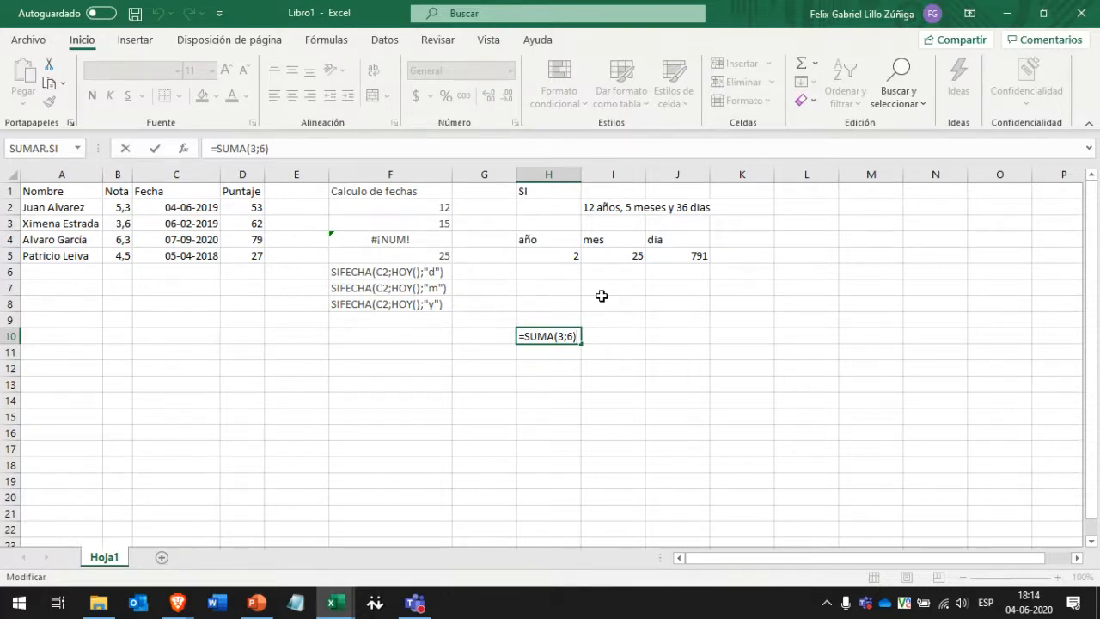
{"action": "type", "text": "P"}
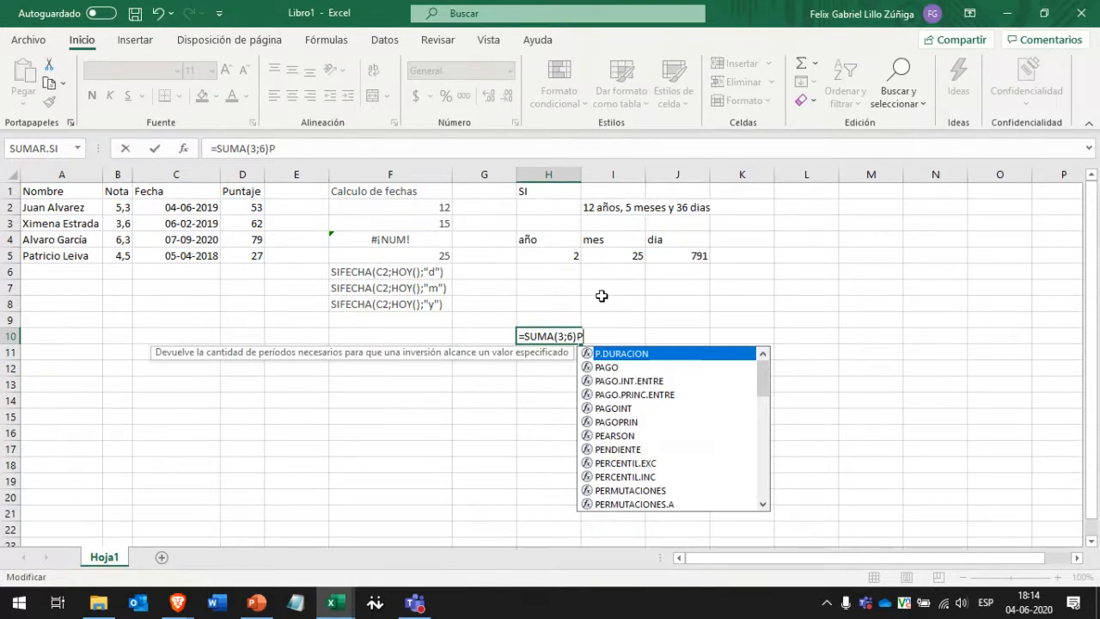
{"action": "key", "text": "BackSpace"}
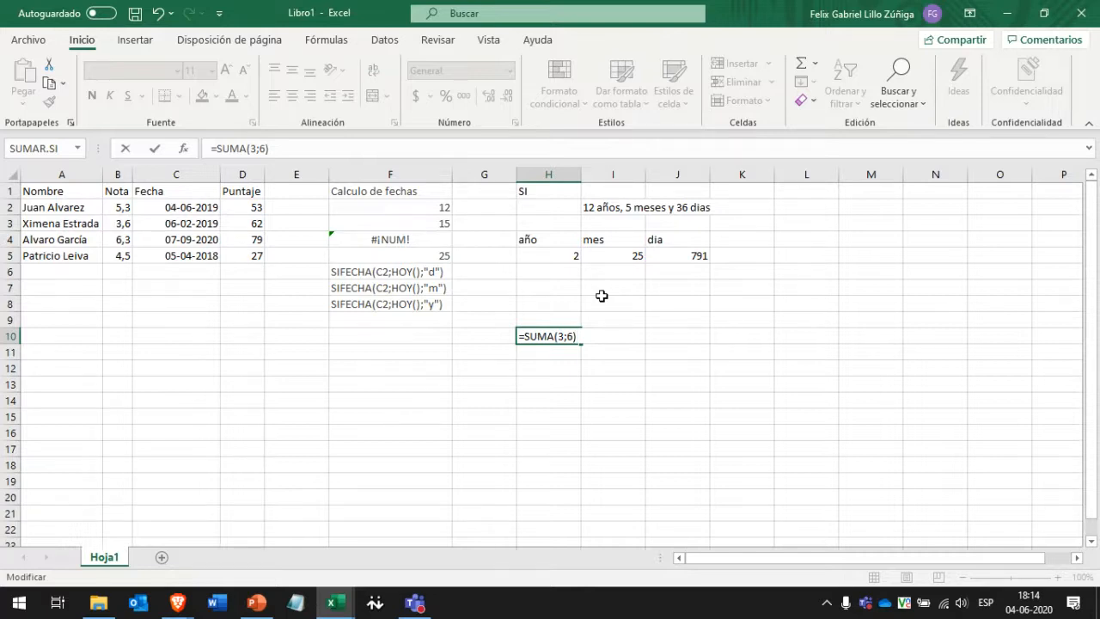
{"action": "type", "text": "*"}
{"action": "key", "text": "BackSpace"}
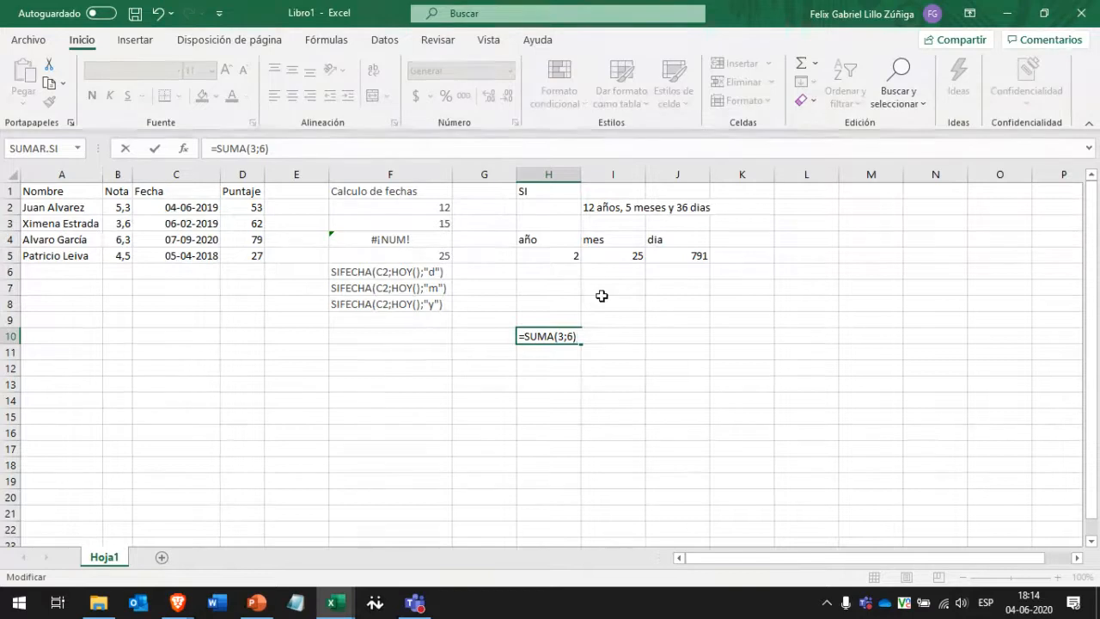
{"action": "type", "text": "SUMA()"}
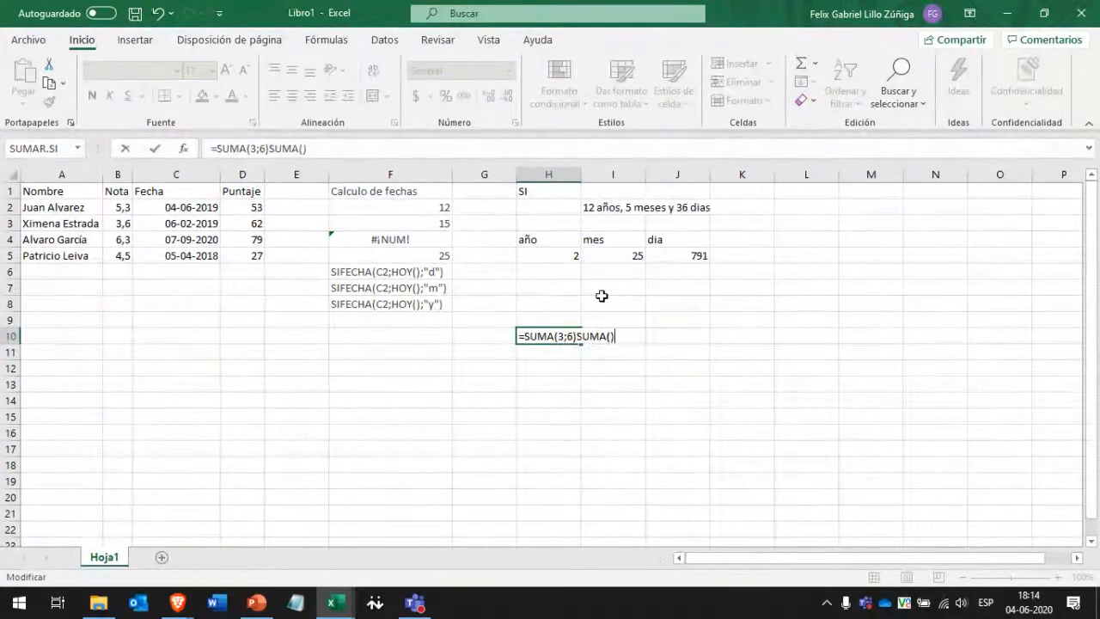
{"action": "key", "text": "BackSpace"}
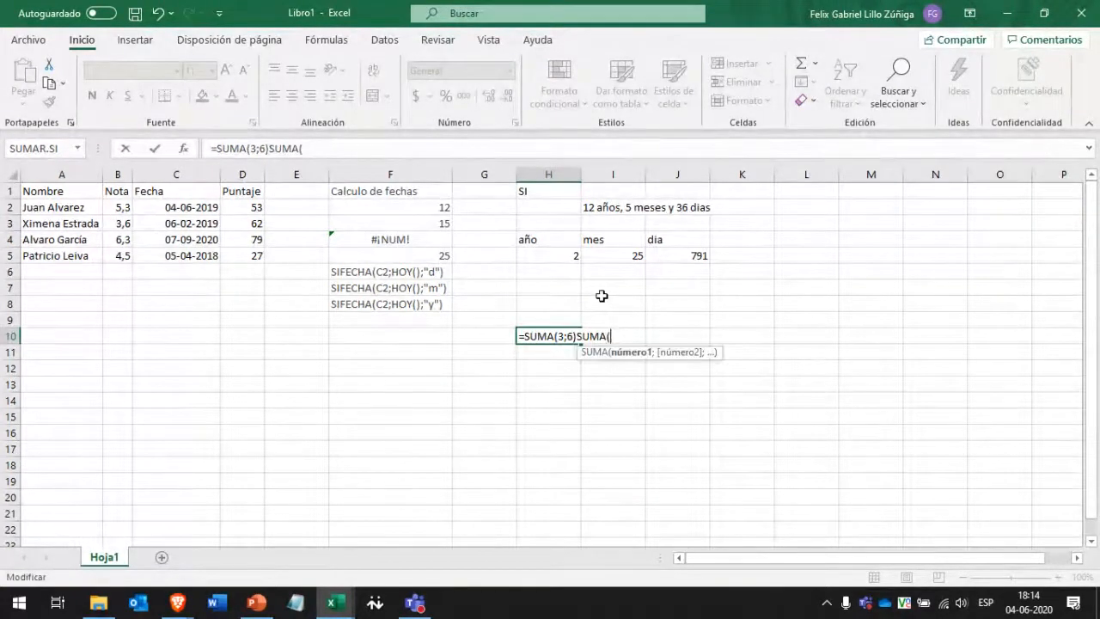
{"action": "type", "text": "7;2"}
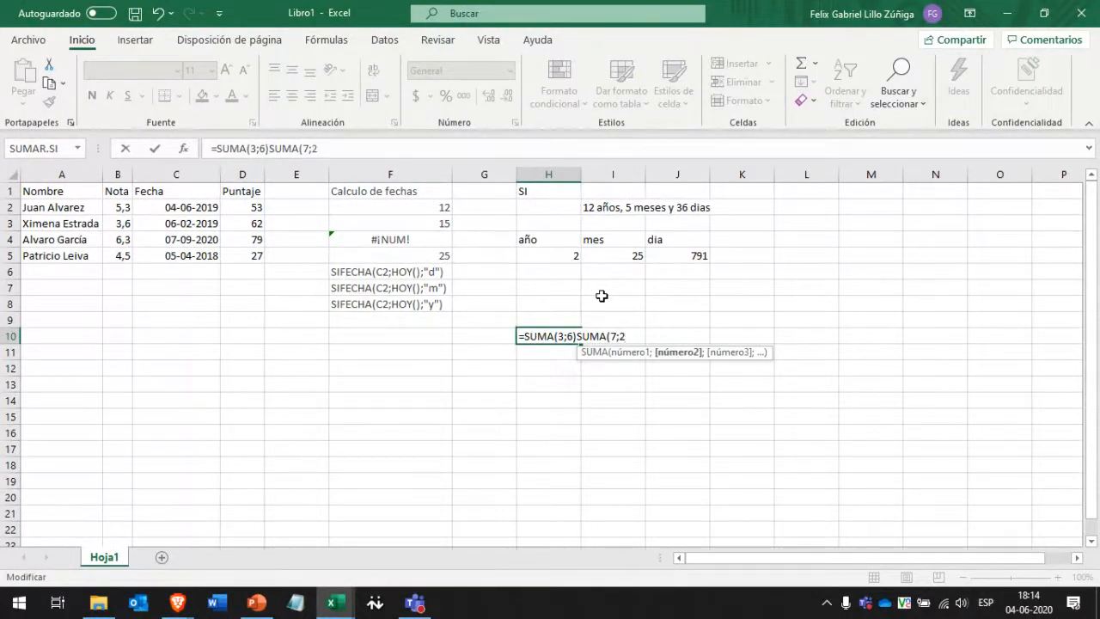
{"action": "type", "text": ")"}
{"action": "key", "text": "Return"}
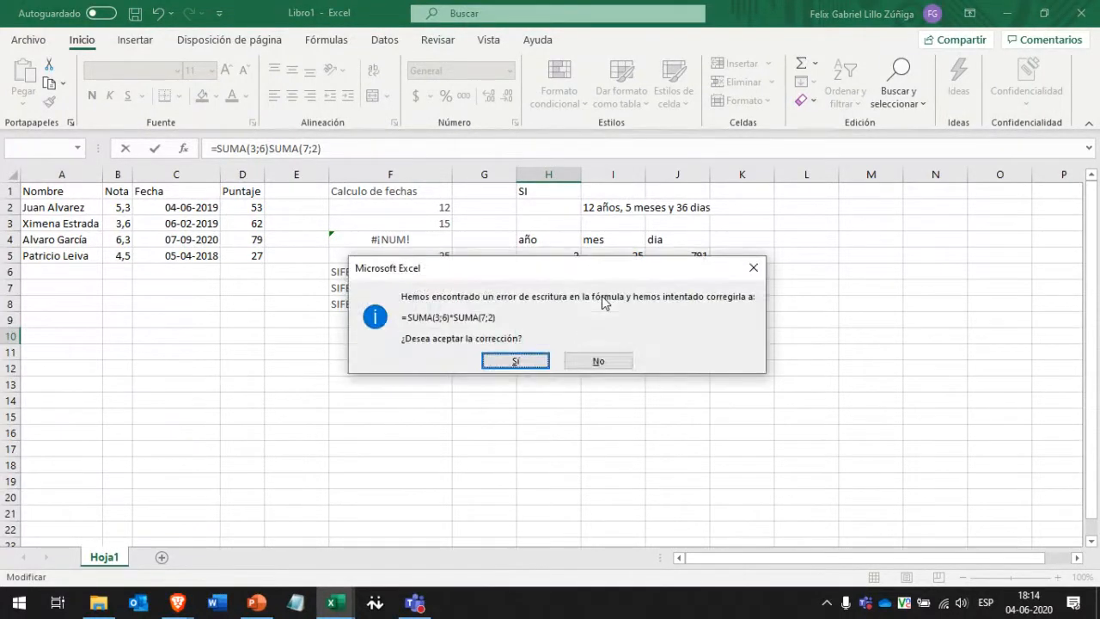
Decline the suggested * correction and try a semicolon between the two sums.
{"action": "left_click", "coordinate": [619, 358]}
{"action": "left_click", "coordinate": [799, 241]}
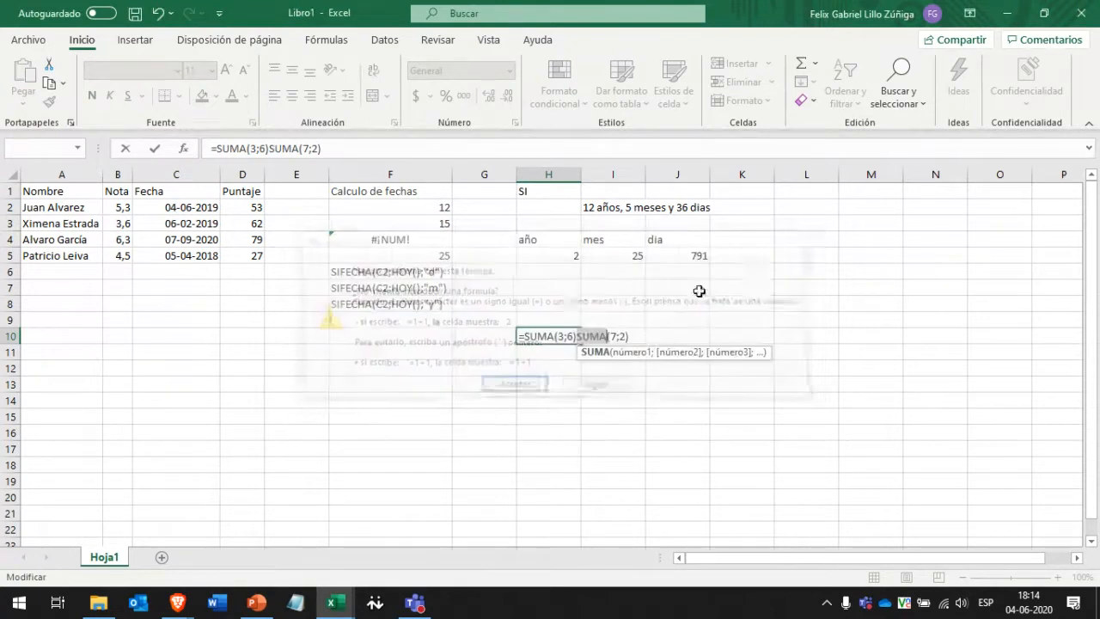
{"action": "key", "text": "Left"}
{"action": "type", "text": ";"}
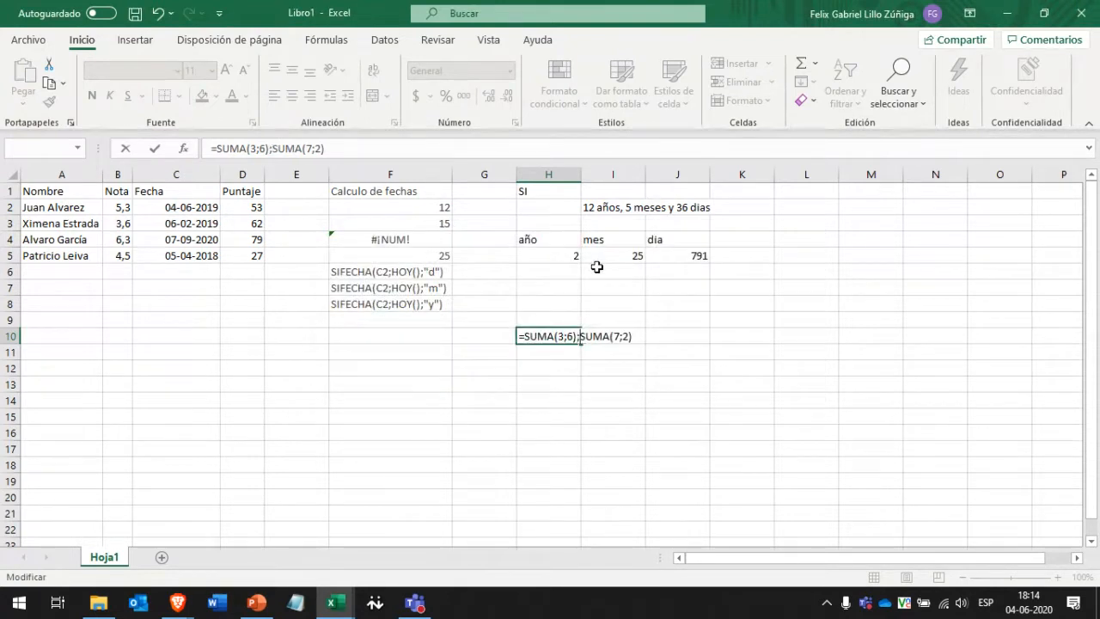
{"action": "key", "text": "Return"}
{"action": "key", "text": "Return"}
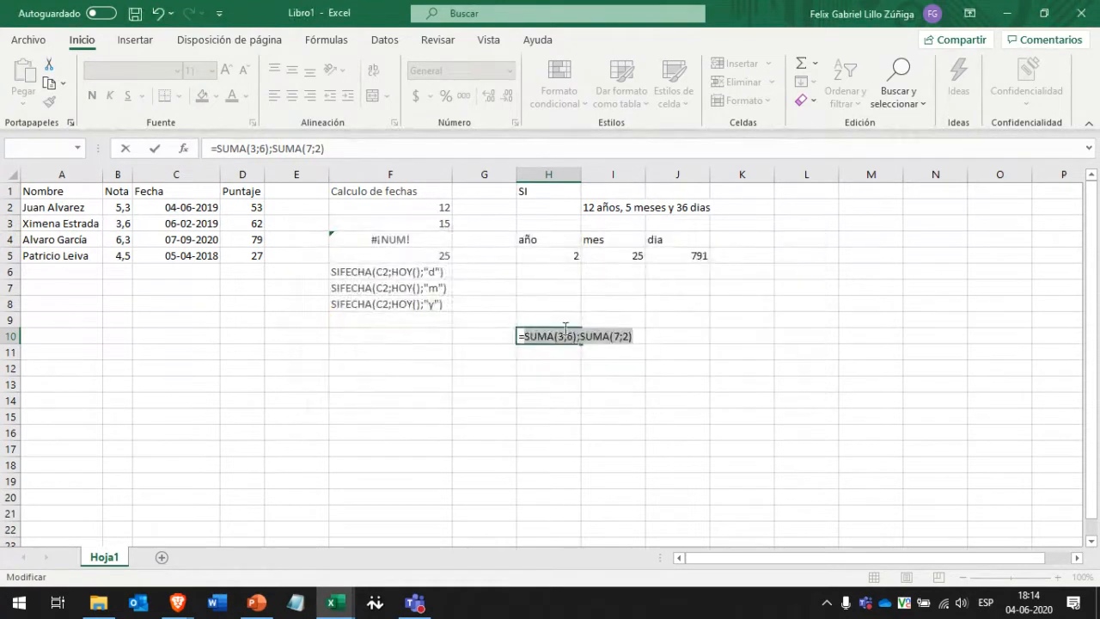
Delete the semicolon and first closing parenthesis so H10 reads =SUMA(SUMA(7;2).
{"action": "left_click", "coordinate": [582, 337]}
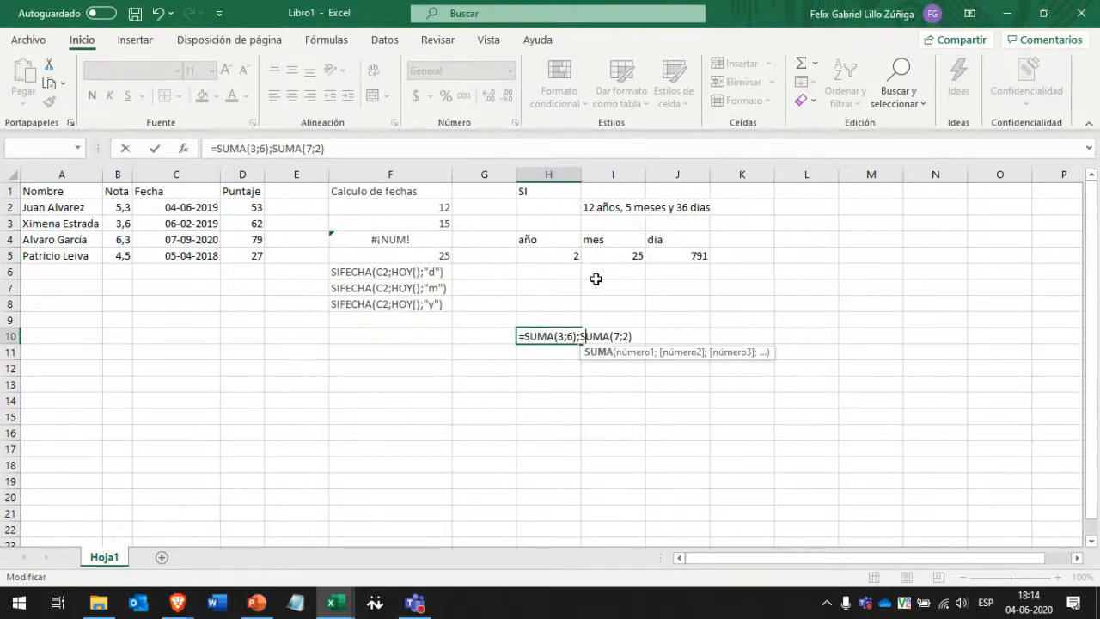
{"action": "key", "text": "BackSpace"}
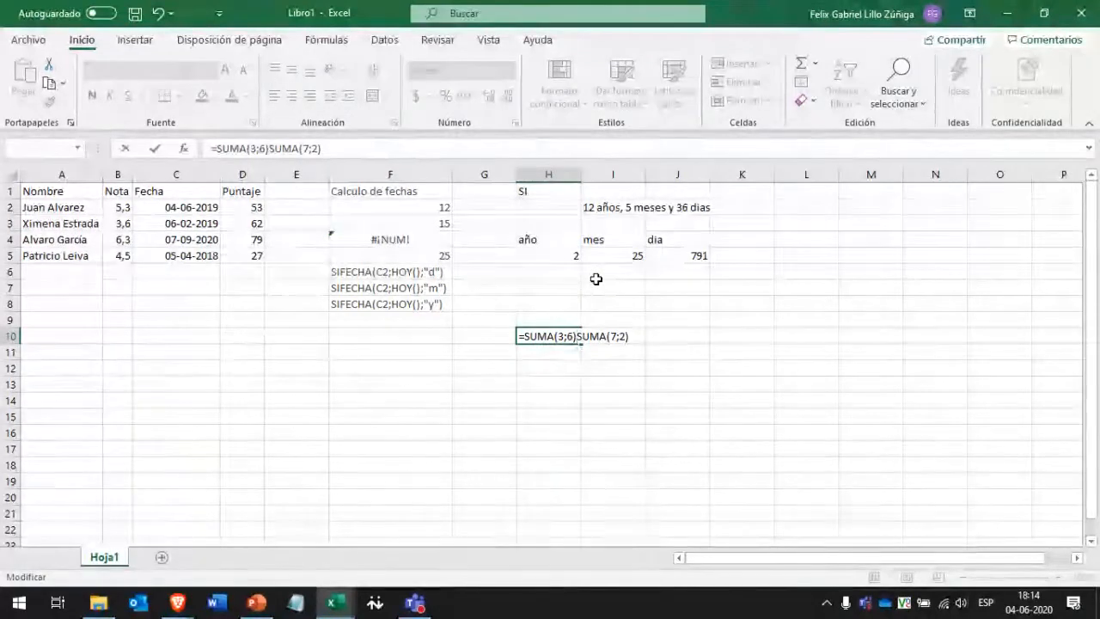
{"action": "key", "text": "BackSpace"}
{"action": "key", "text": "BackSpace"}
{"action": "key", "text": "BackSpace"}
{"action": "key", "text": "BackSpace"}
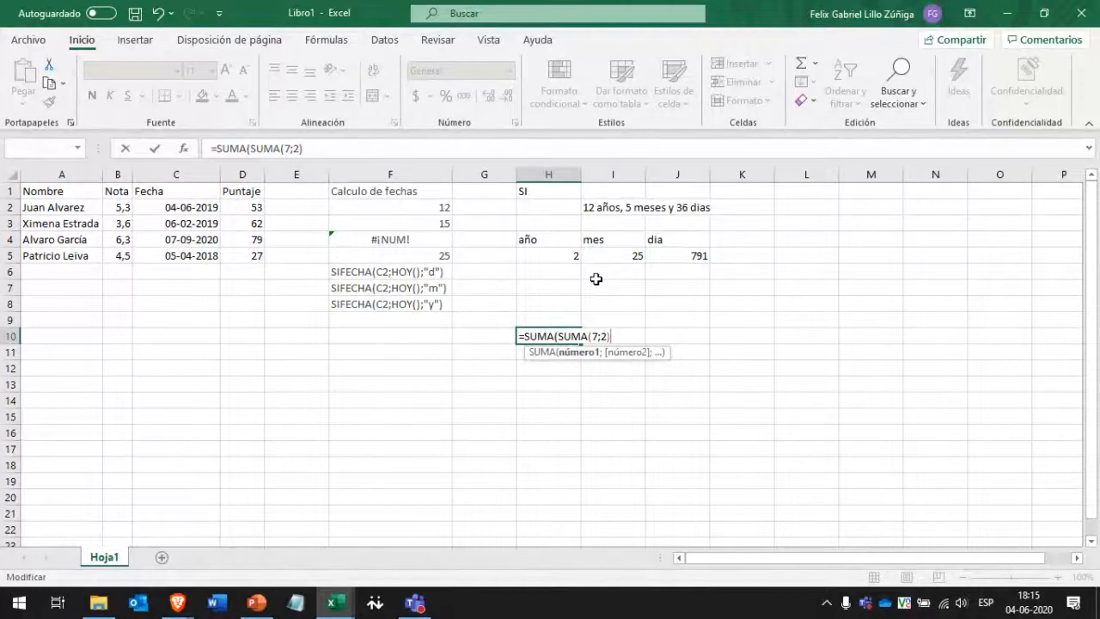
{"action": "type", "text": ";"}
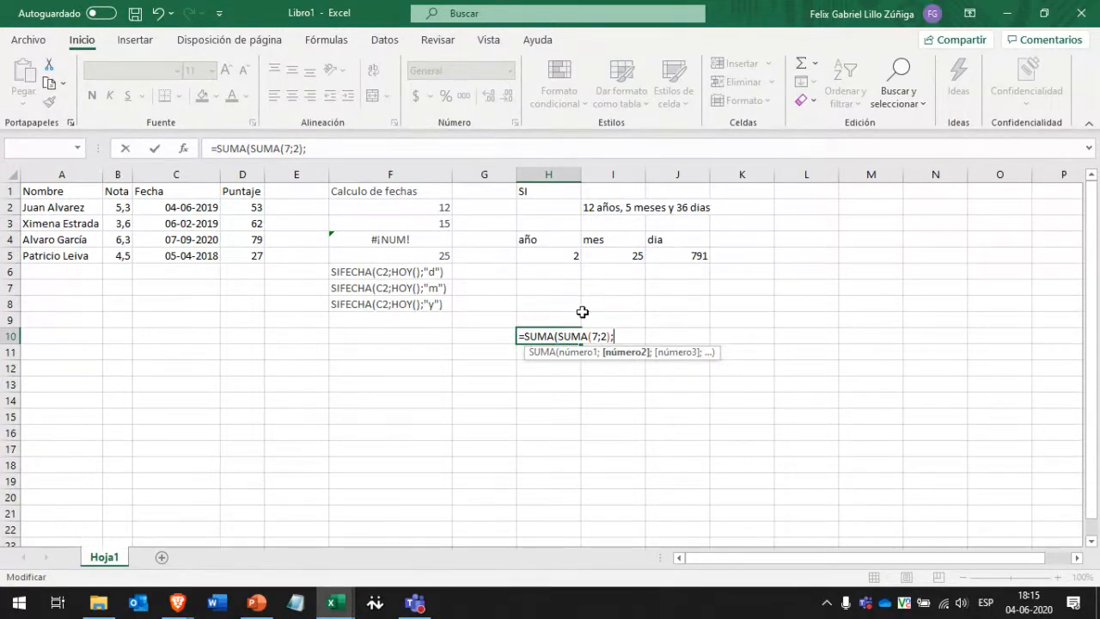
{"action": "double_click", "coordinate": [551, 336]}
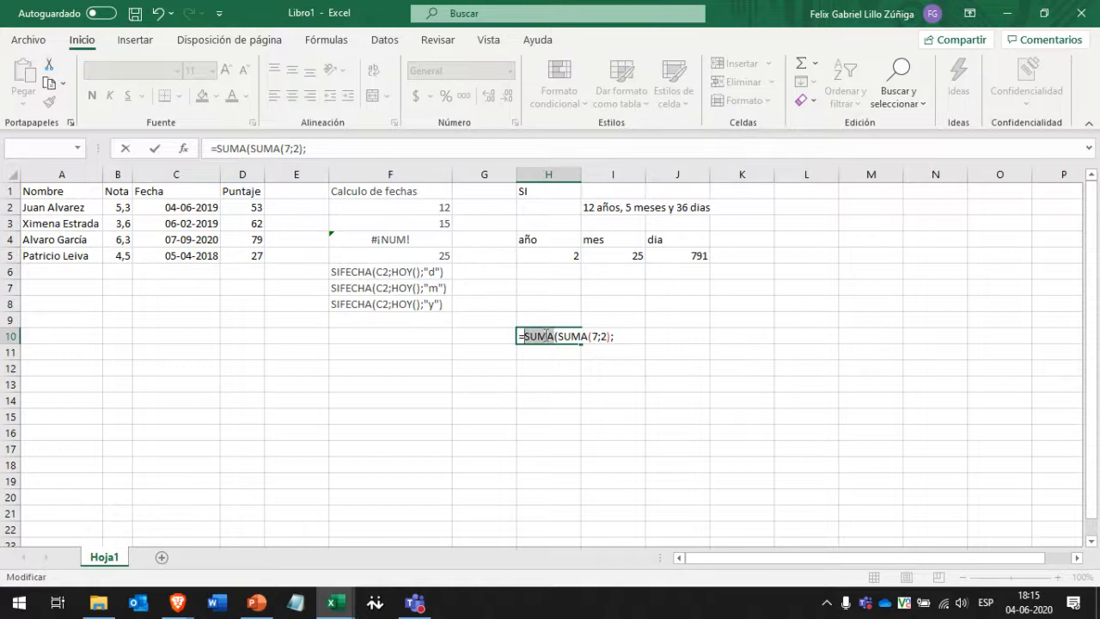
{"action": "left_click_drag", "start_coordinate": [560, 337], "coordinate": [612, 337]}
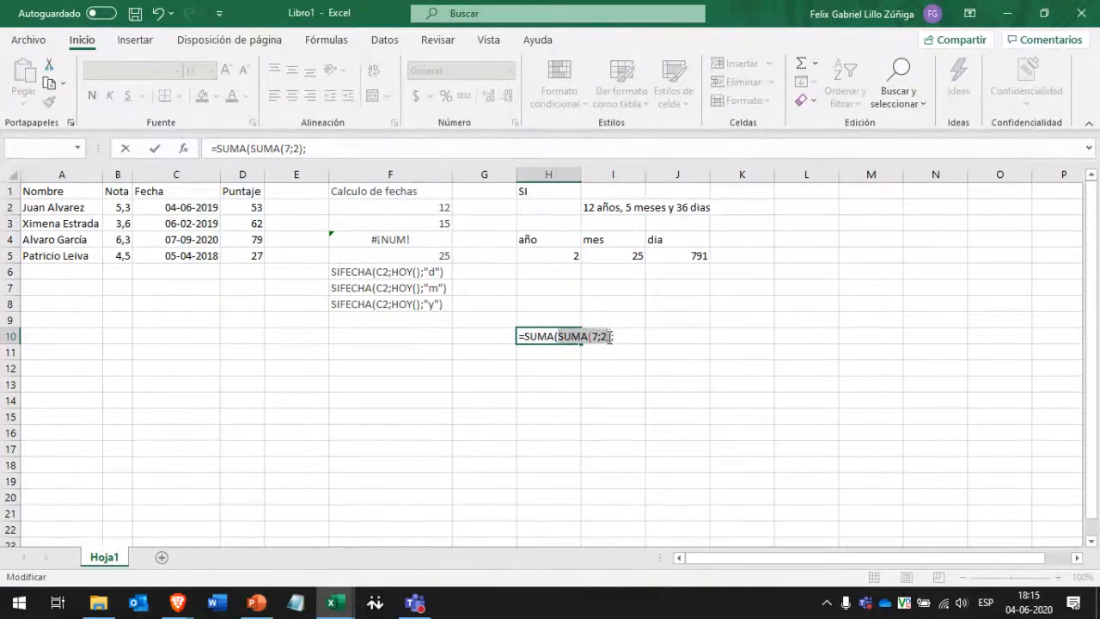
{"action": "left_click", "coordinate": [616, 336]}
{"action": "left_click", "coordinate": [611, 261]}
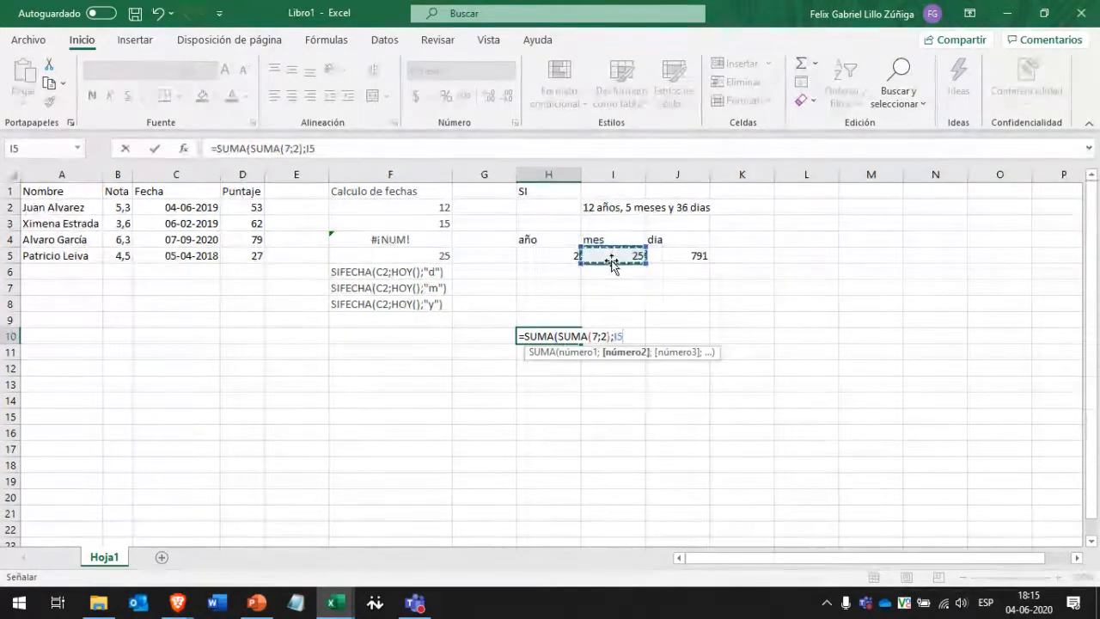
{"action": "key", "text": "BackSpace"}
{"action": "type", "text": "PROMEDIO"}
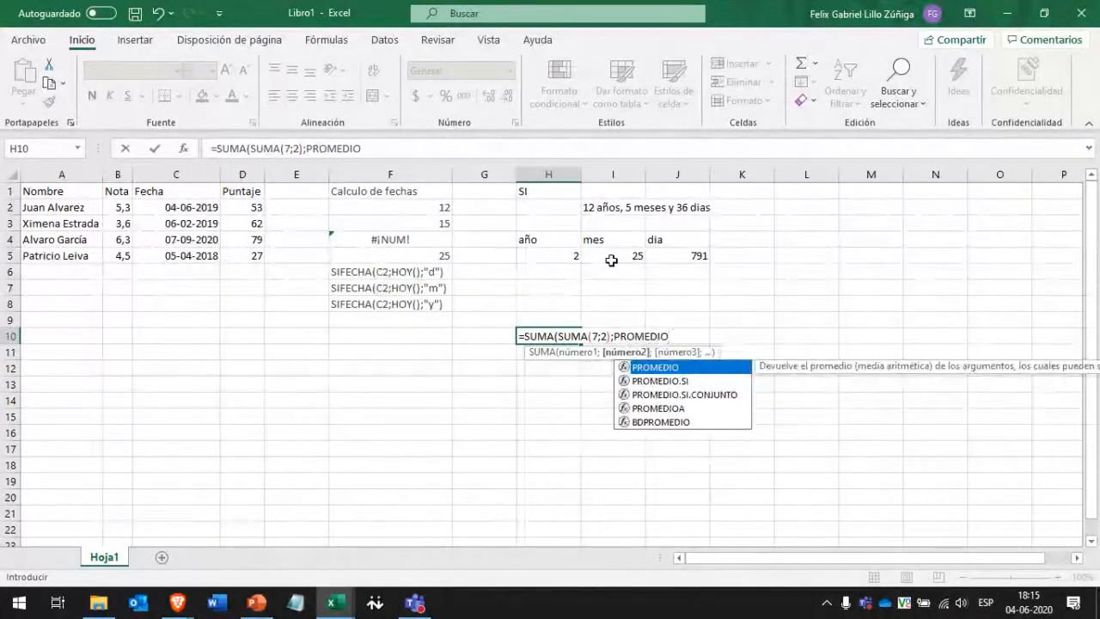
{"action": "type", "text": "(4;"}
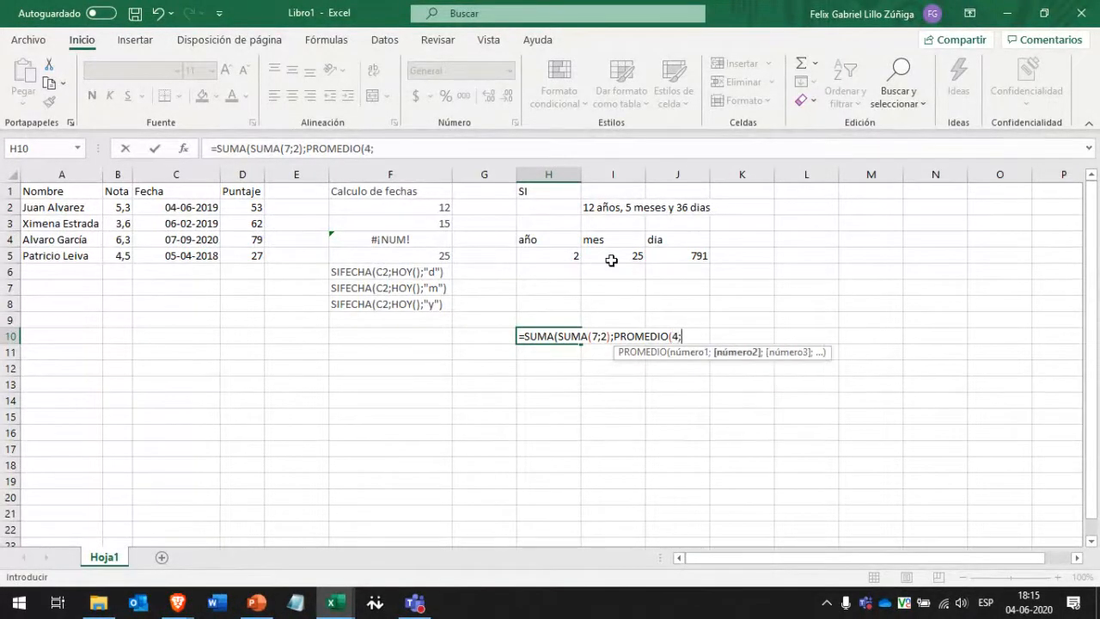
{"action": "type", "text": "2;5;6"}
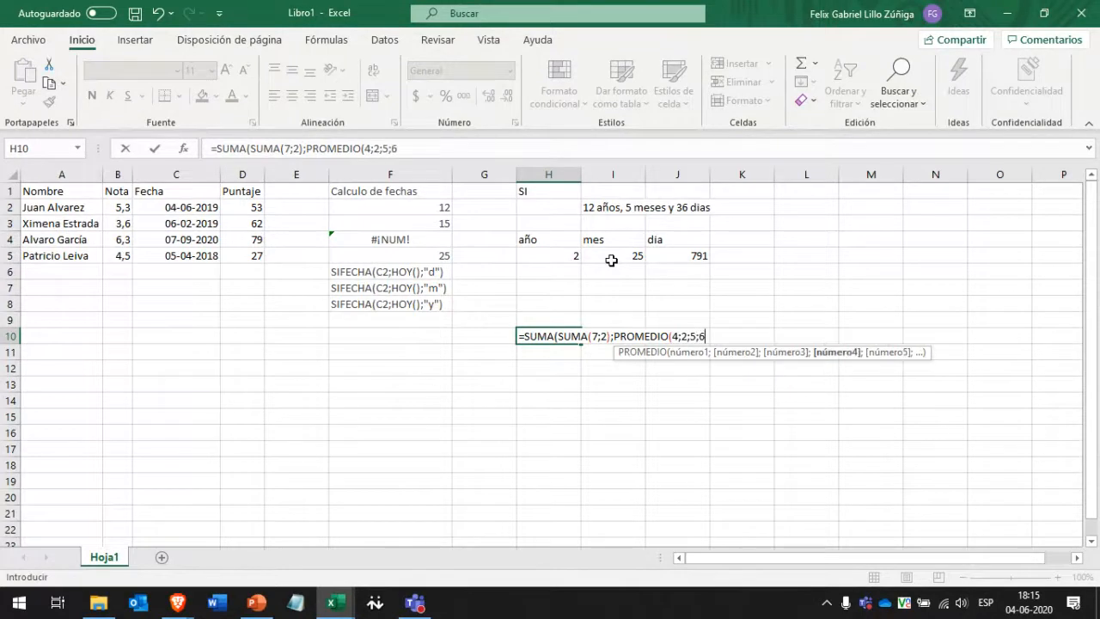
{"action": "type", "text": ")"}
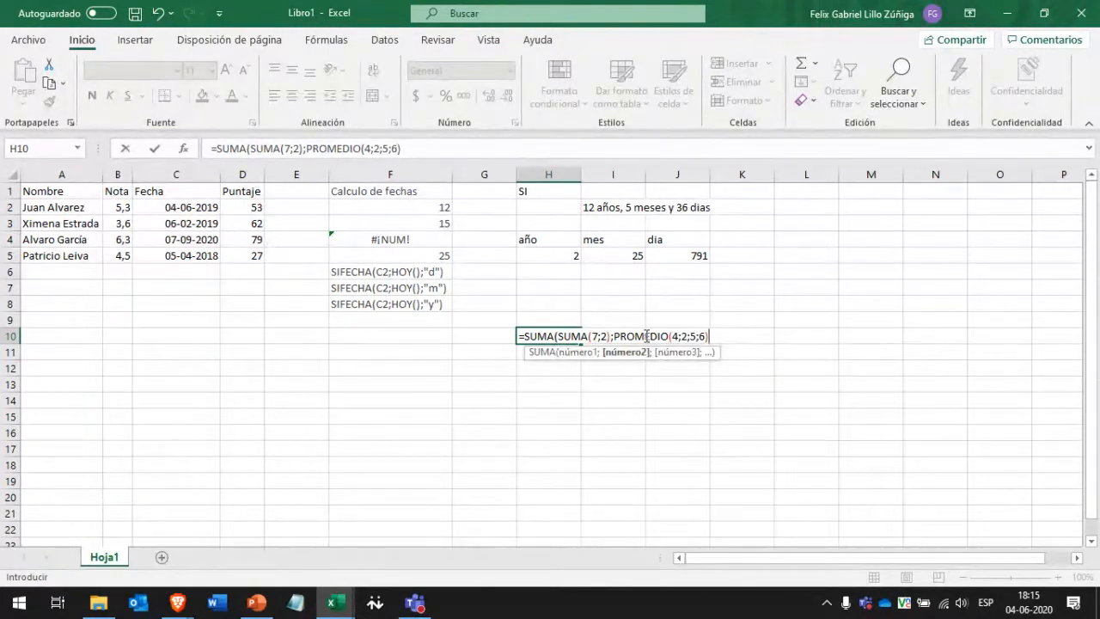
{"action": "type", "text": ")"}
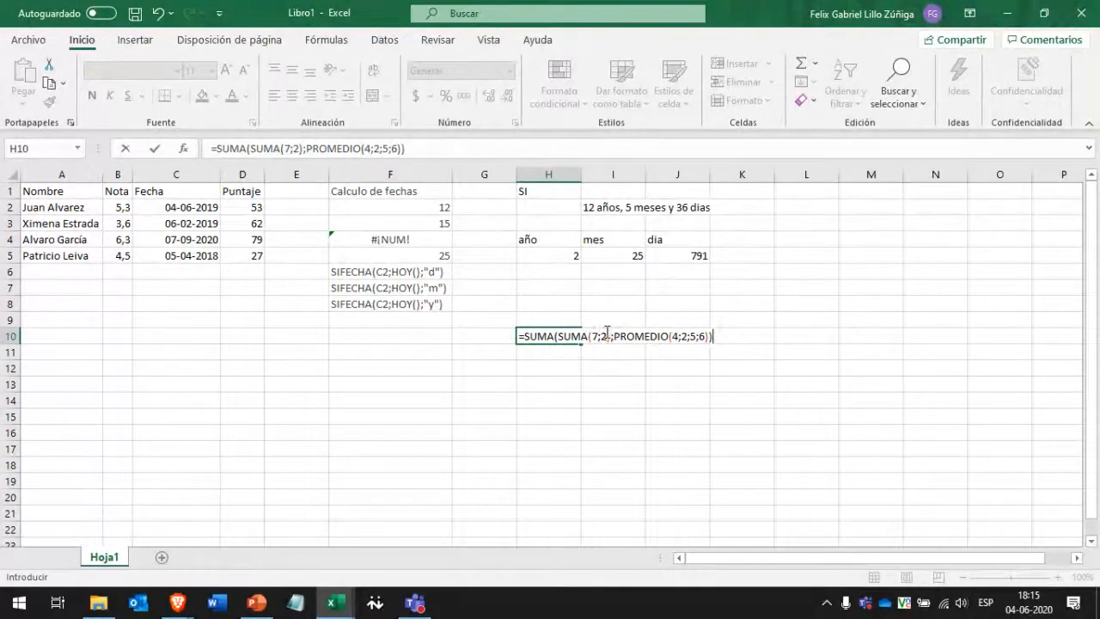
{"action": "mouse_move", "coordinate": [559, 336]}
{"action": "left_mouse_down"}
{"action": "mouse_move", "coordinate": [710, 339]}
{"action": "mouse_move", "coordinate": [521, 336]}
{"action": "mouse_move", "coordinate": [555, 337]}
{"action": "left_mouse_up"}
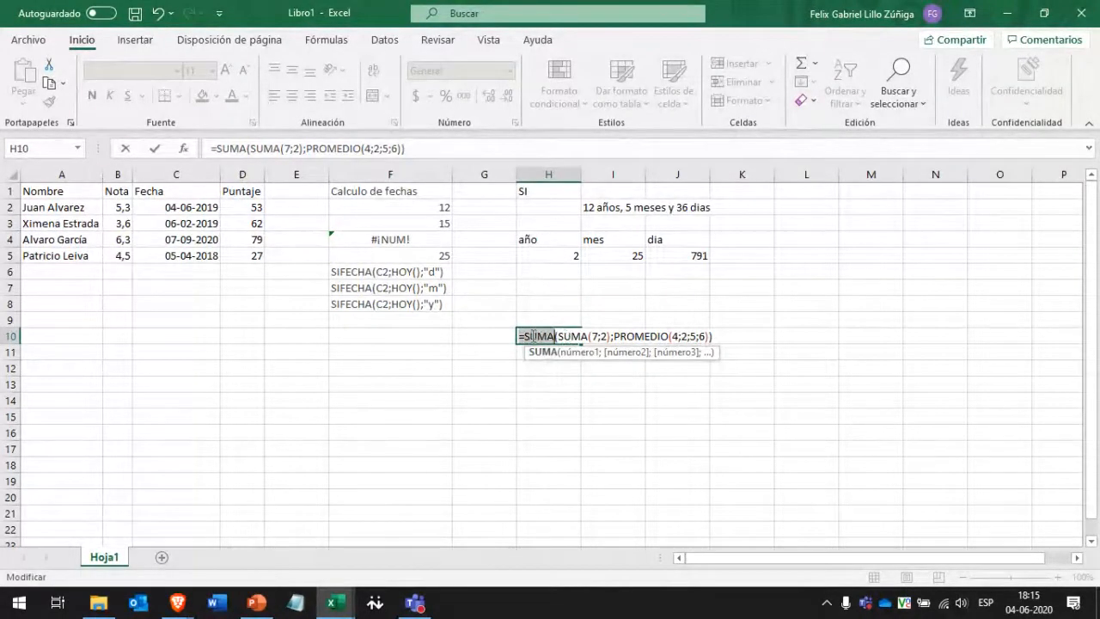
{"action": "key", "text": "Return"}
{"action": "left_click", "coordinate": [535, 335]}
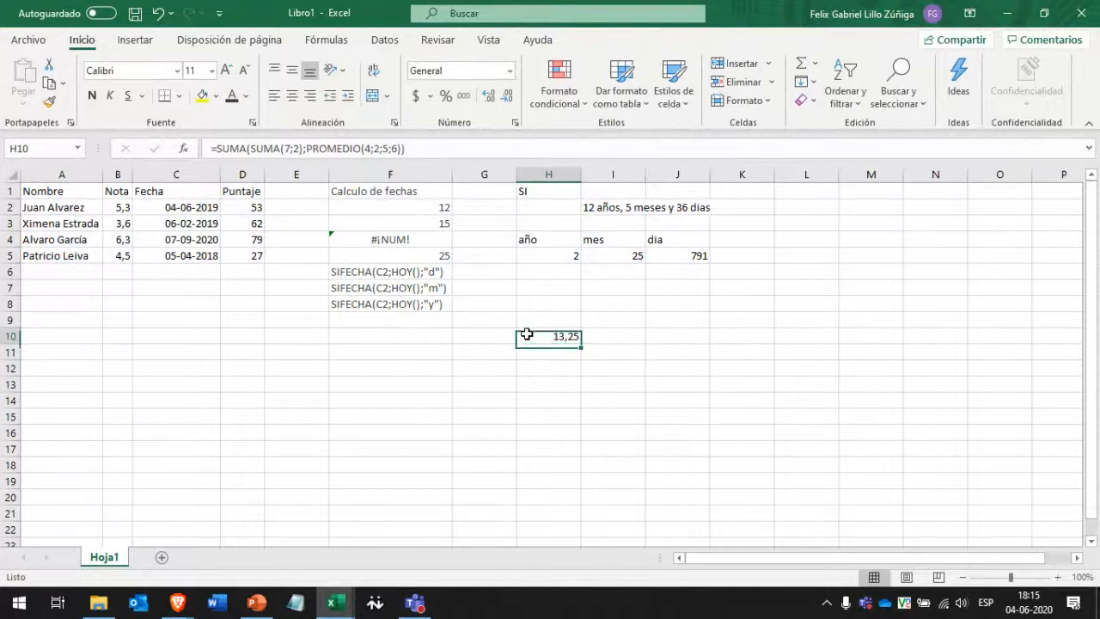
{"action": "double_click", "coordinate": [537, 337]}
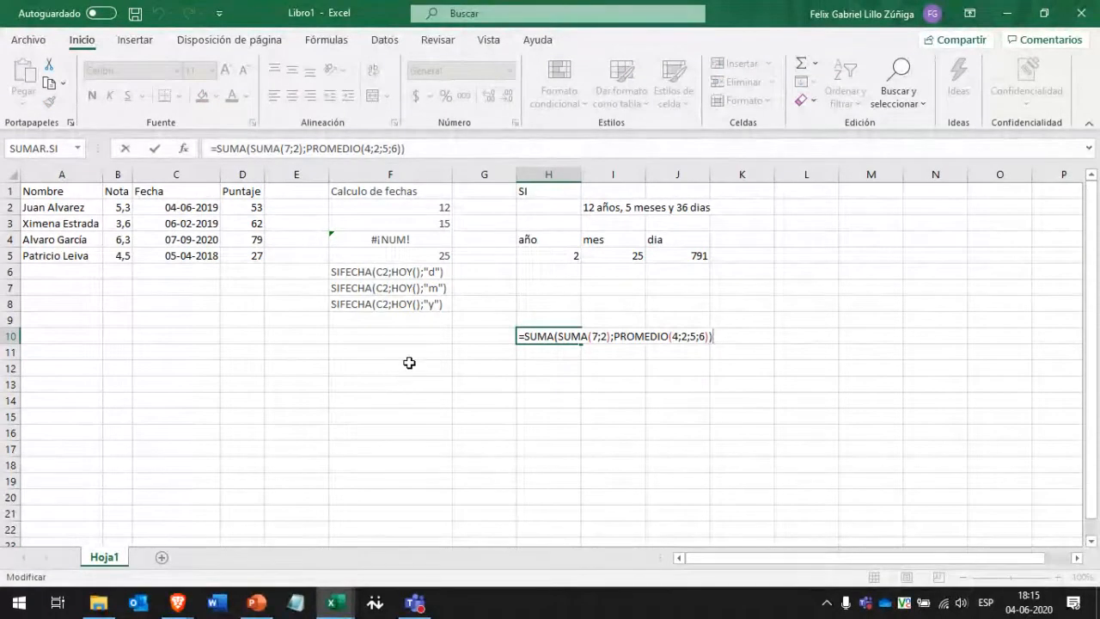
{"action": "key", "text": "Escape"}
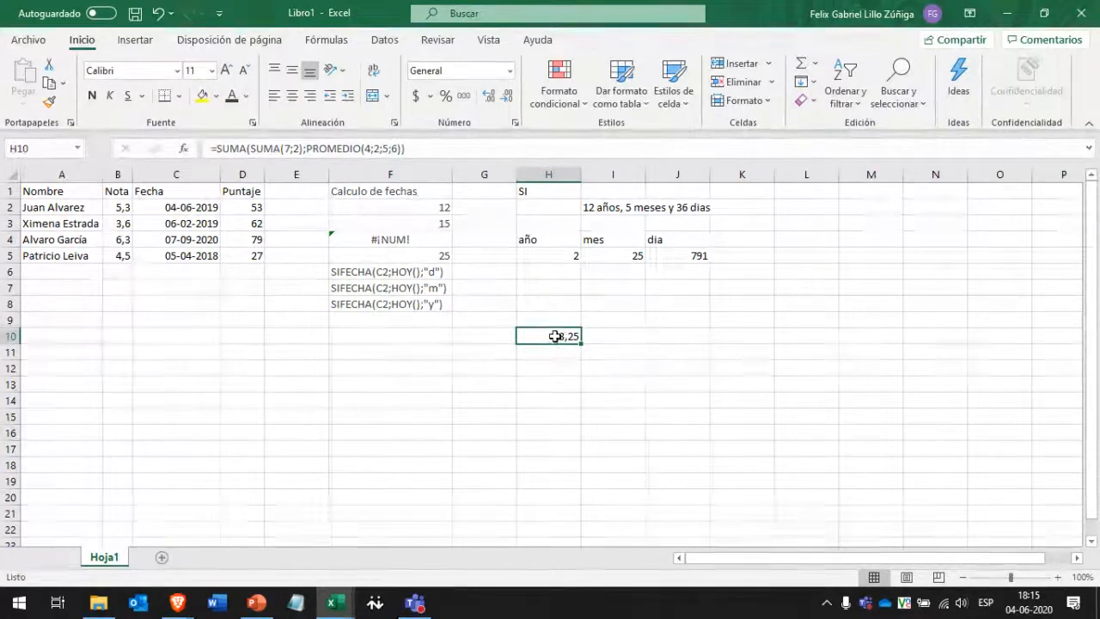
{"action": "left_click", "coordinate": [604, 206]}
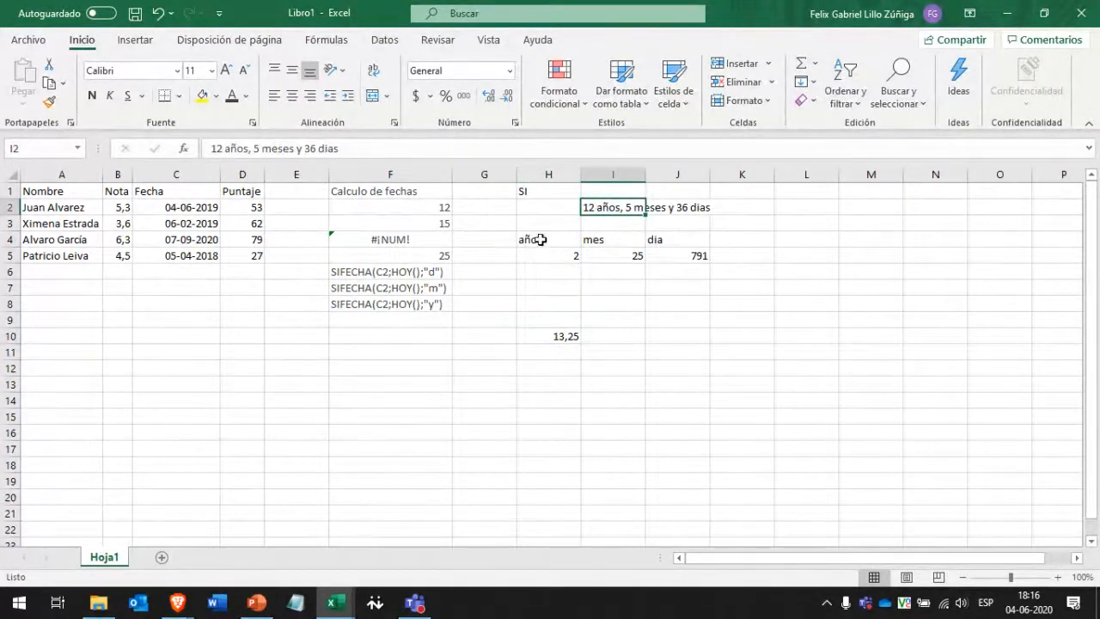
{"action": "left_click", "coordinate": [385, 270]}
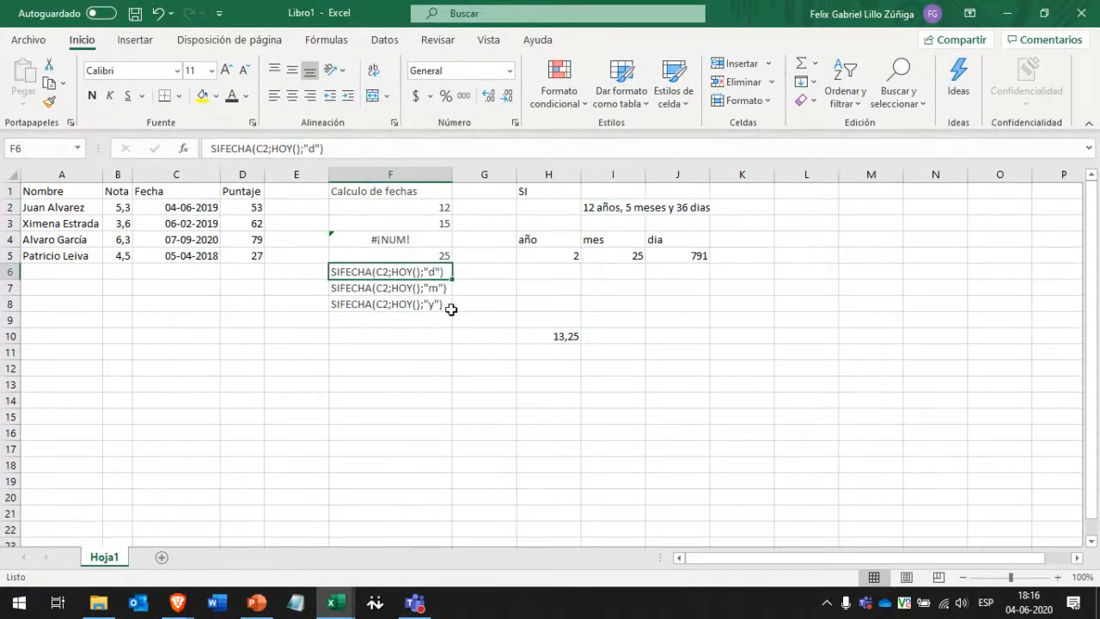
{"action": "left_click", "coordinate": [633, 209]}
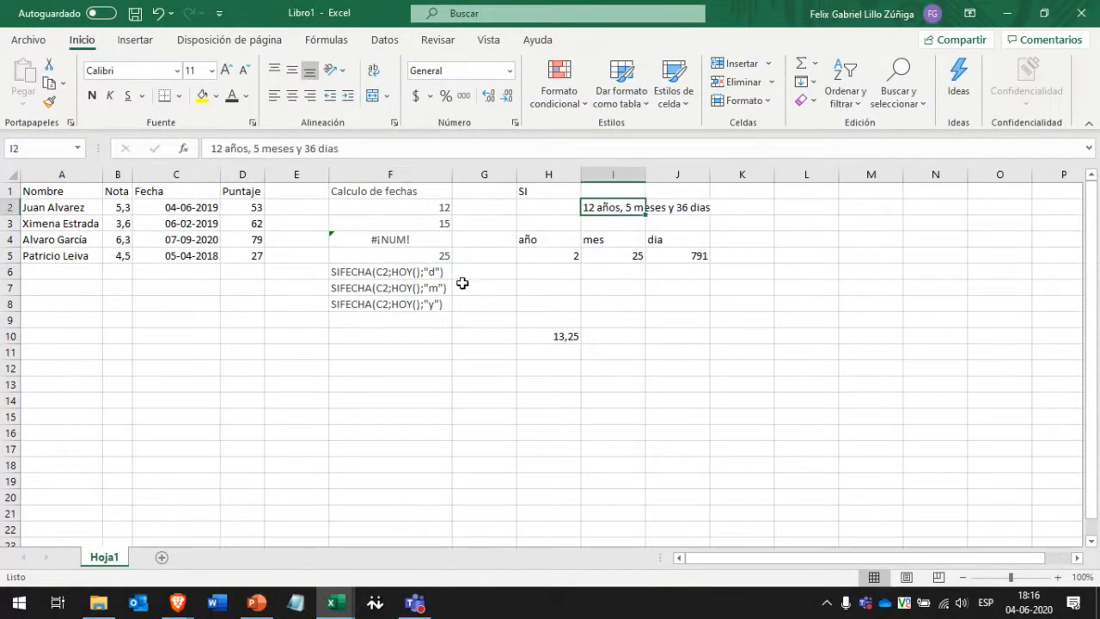
{"action": "left_click", "coordinate": [268, 337]}
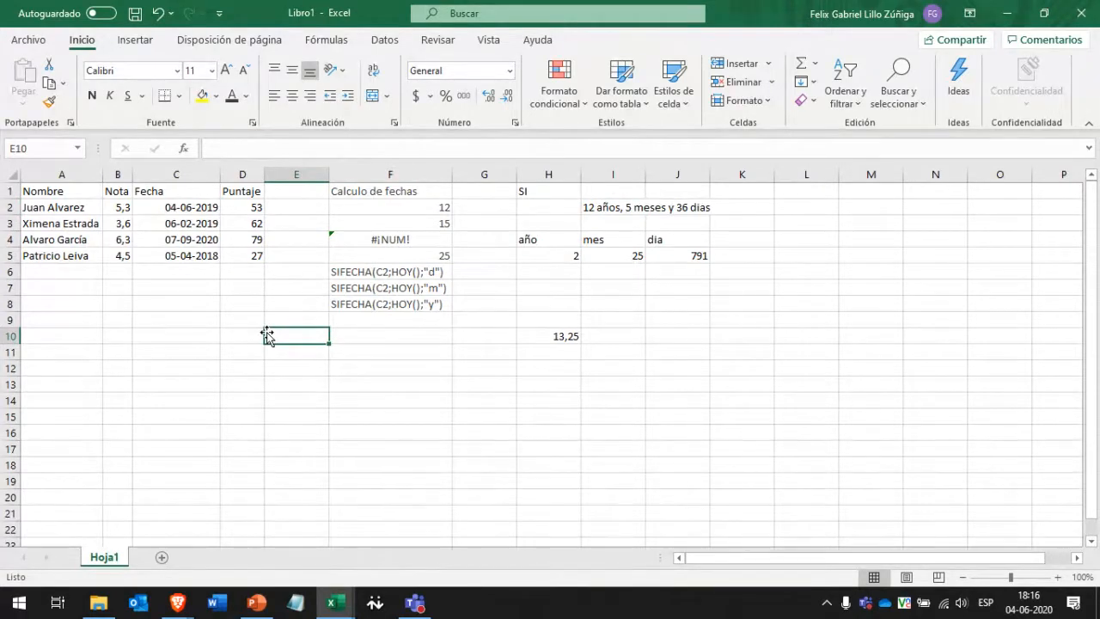
{"action": "left_click", "coordinate": [73, 208]}
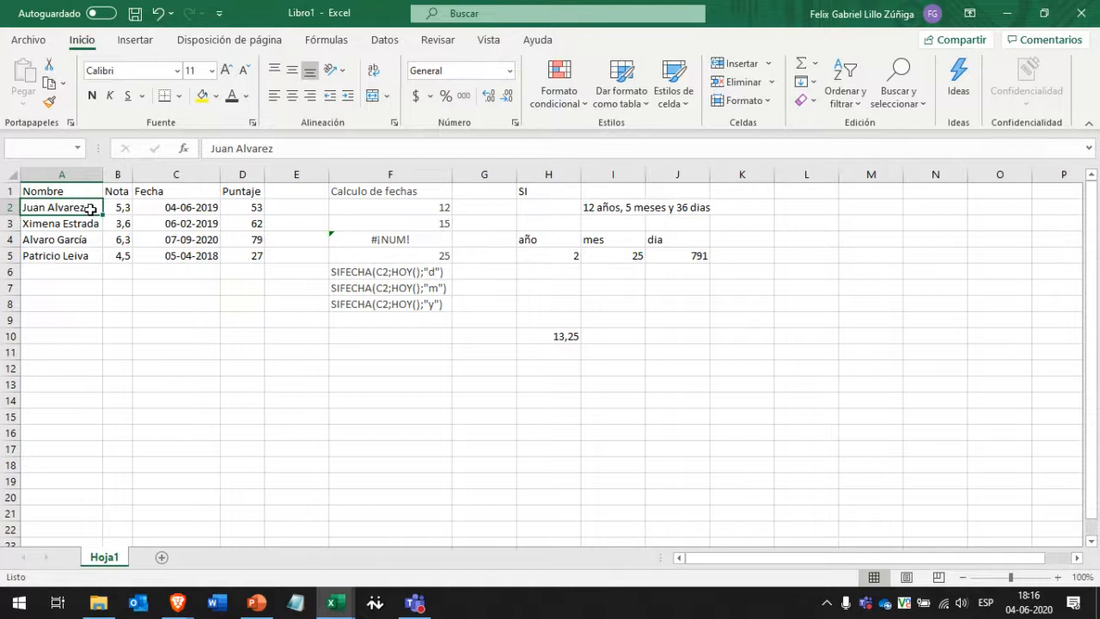
Append the surname Reyes to the name in A3 and autofit column A.
{"action": "key", "text": "Down"}
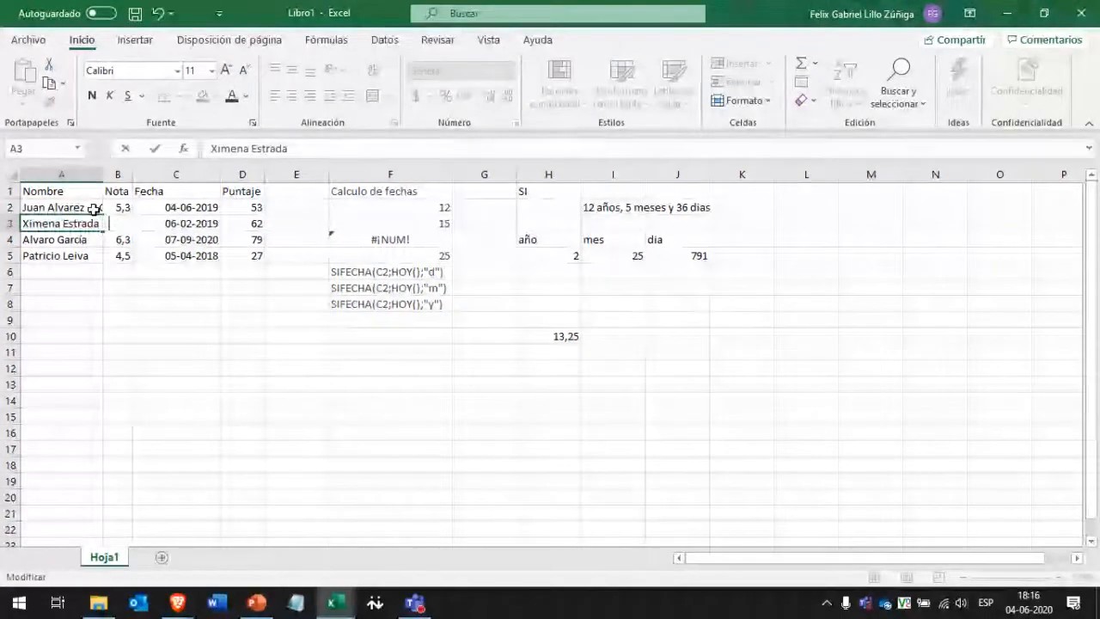
{"action": "key", "text": "F2"}
{"action": "type", "text": "Reyes"}
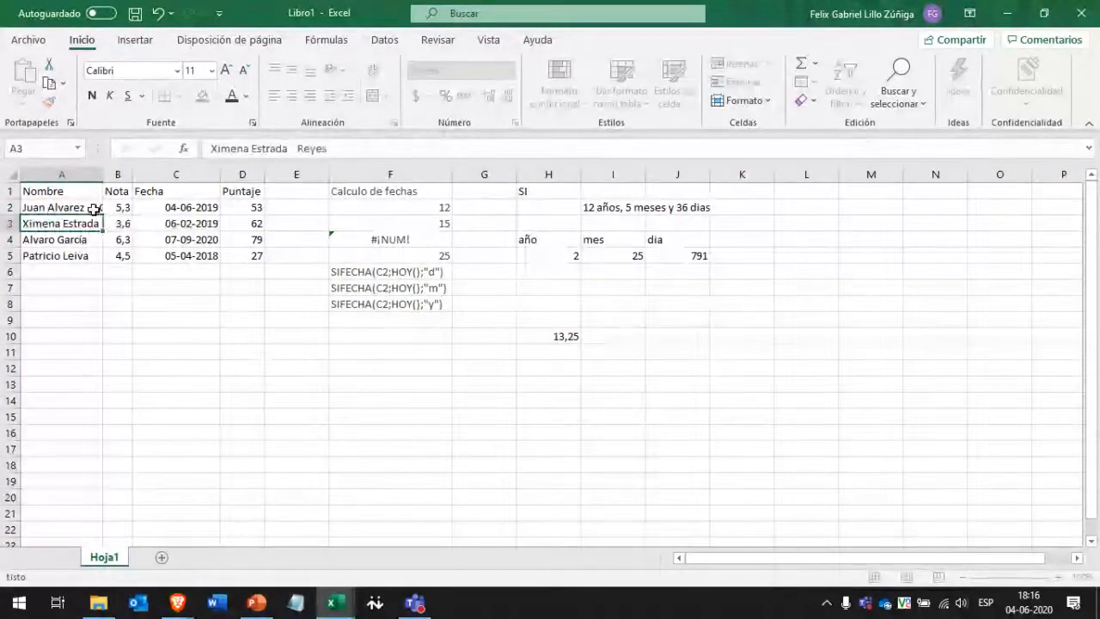
{"action": "key", "text": "Return"}
{"action": "double_click", "coordinate": [103, 174]}
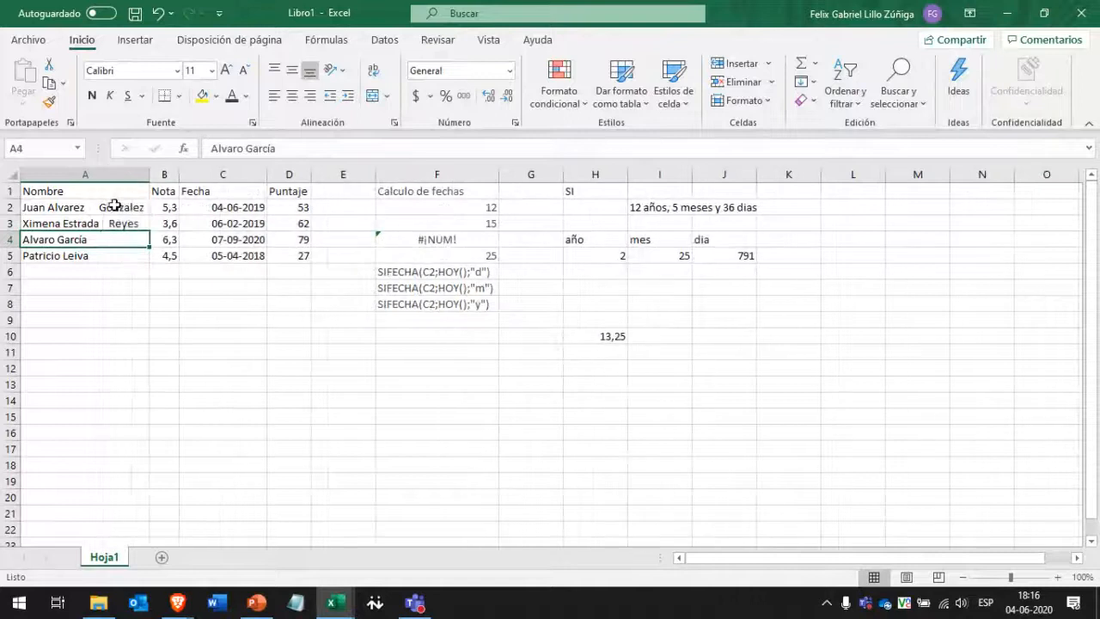
Retype the surnames in A2 and A3 as GONZALEZ and REYES, then autofit column A.
{"action": "left_click", "coordinate": [87, 207]}
{"action": "double_click", "coordinate": [120, 207]}
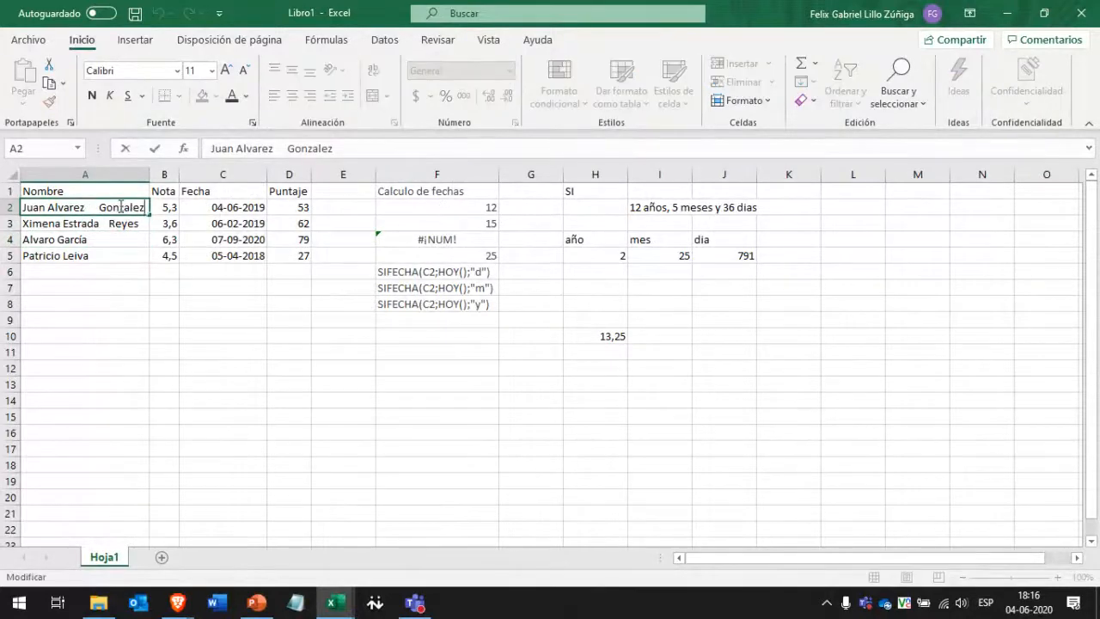
{"action": "double_click", "coordinate": [121, 207]}
{"action": "type", "text": "GONZALEZ"}
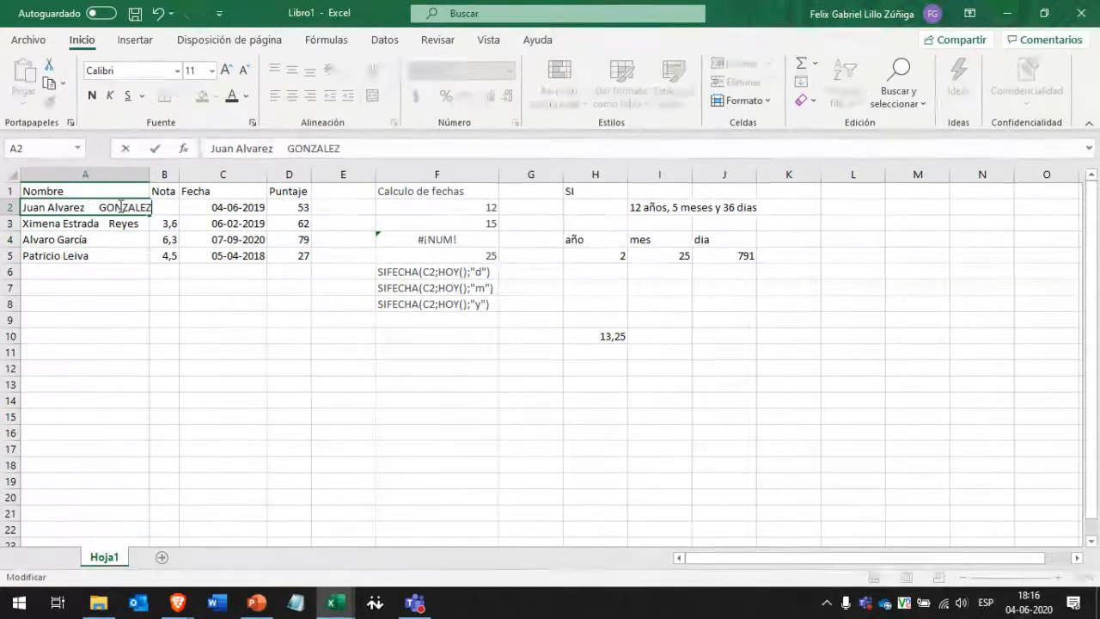
{"action": "key", "text": "Return"}
{"action": "key", "text": "F2"}
{"action": "key", "text": "ctrl+shift+Left"}
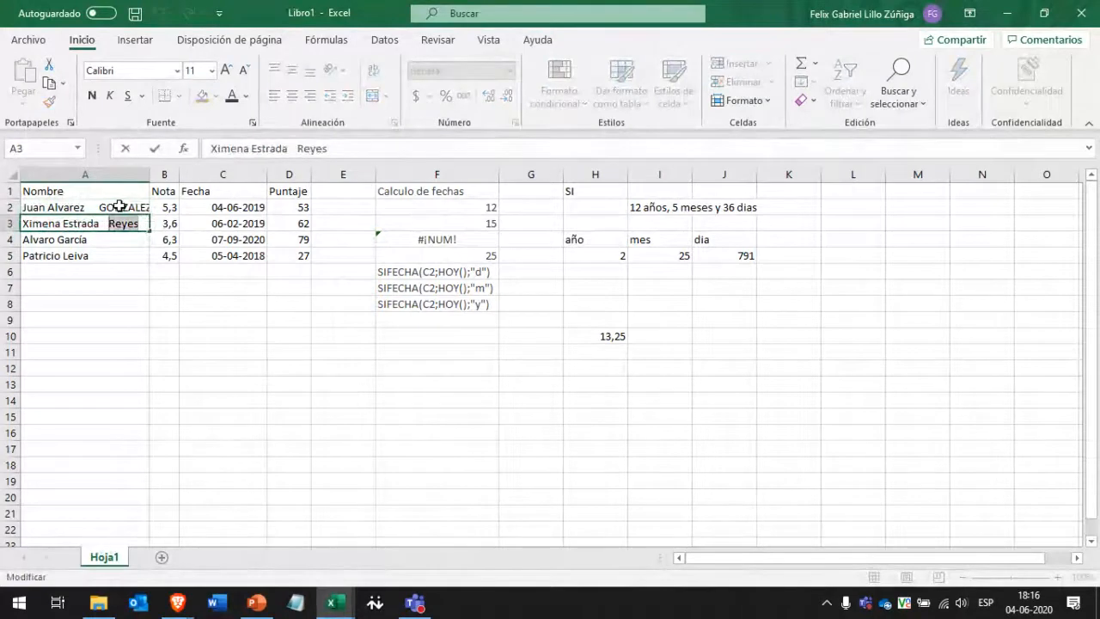
{"action": "type", "text": "REYES"}
{"action": "key", "text": "Return"}
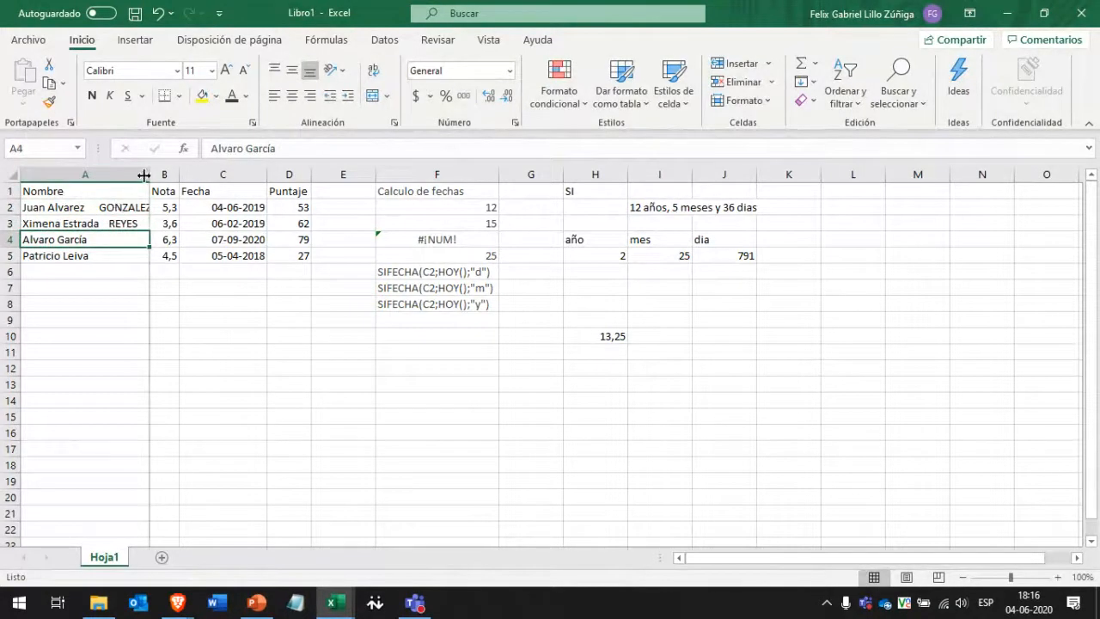
{"action": "double_click", "coordinate": [150, 174]}
Check the edited names in A2 and A3.
{"action": "left_click", "coordinate": [87, 207]}
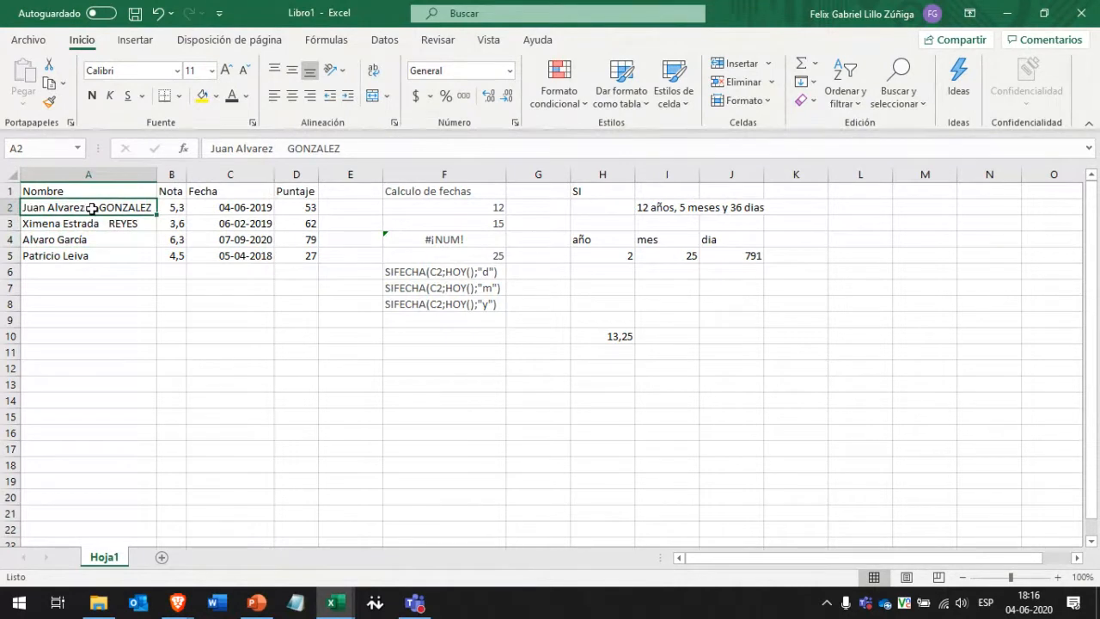
{"action": "left_click", "coordinate": [118, 223]}
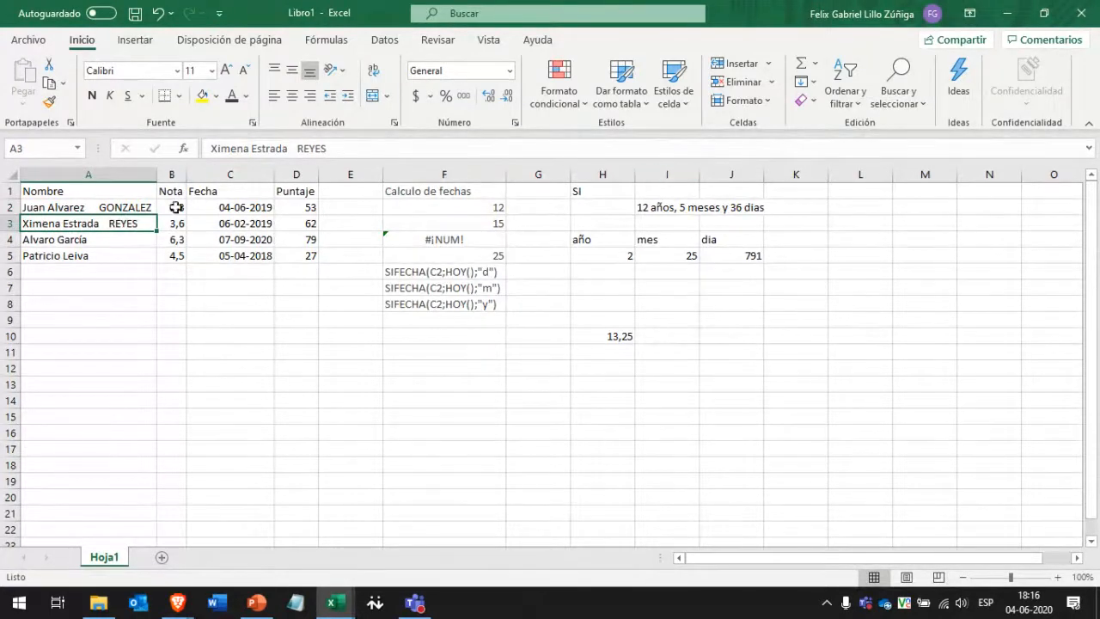
{"action": "left_click_drag", "start_coordinate": [92, 207], "coordinate": [116, 222]}
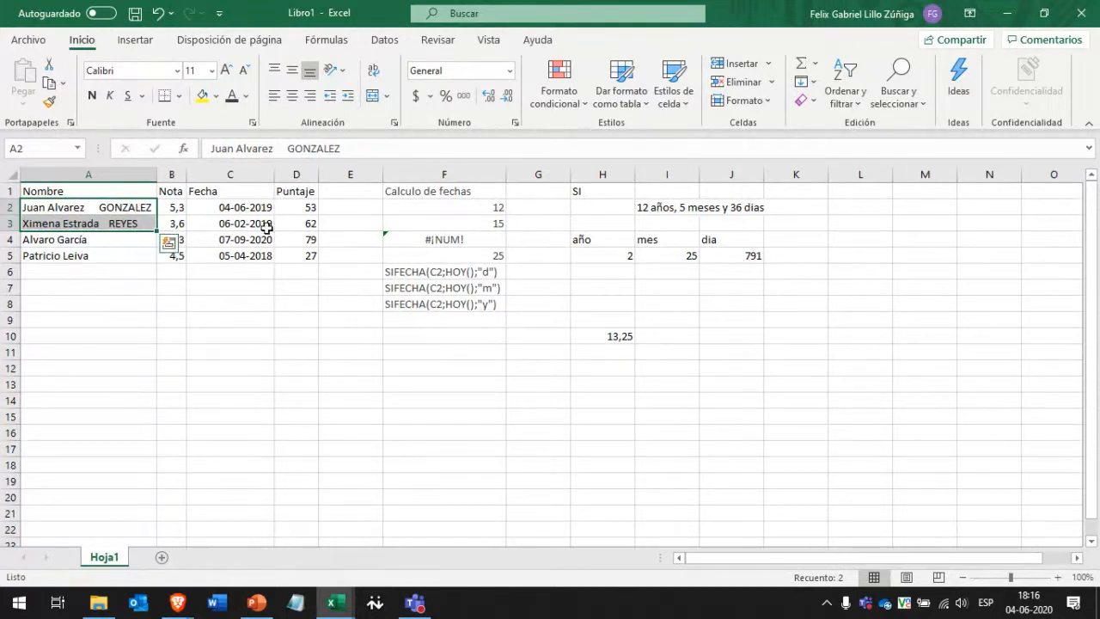
{"action": "left_click", "coordinate": [856, 208]}
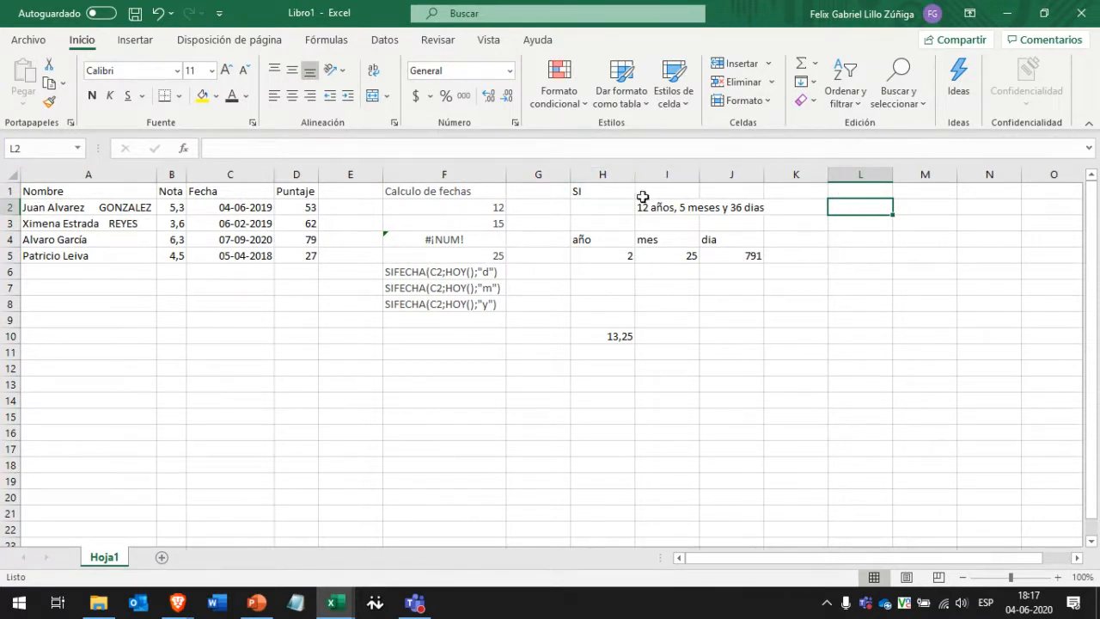
Clear the old date results from H1:K11.
{"action": "left_click_drag", "start_coordinate": [593, 193], "coordinate": [786, 315]}
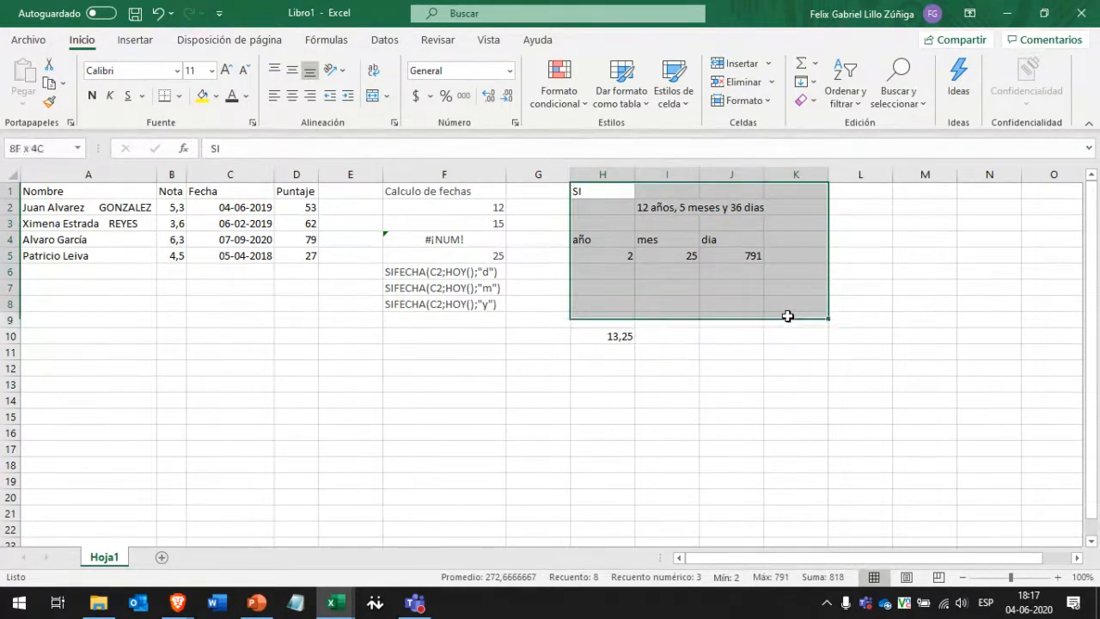
{"action": "key", "text": "shift+Down"}
{"action": "key", "text": "shift+Down"}
{"action": "key", "text": "shift+Down"}
{"action": "key", "text": "Delete"}
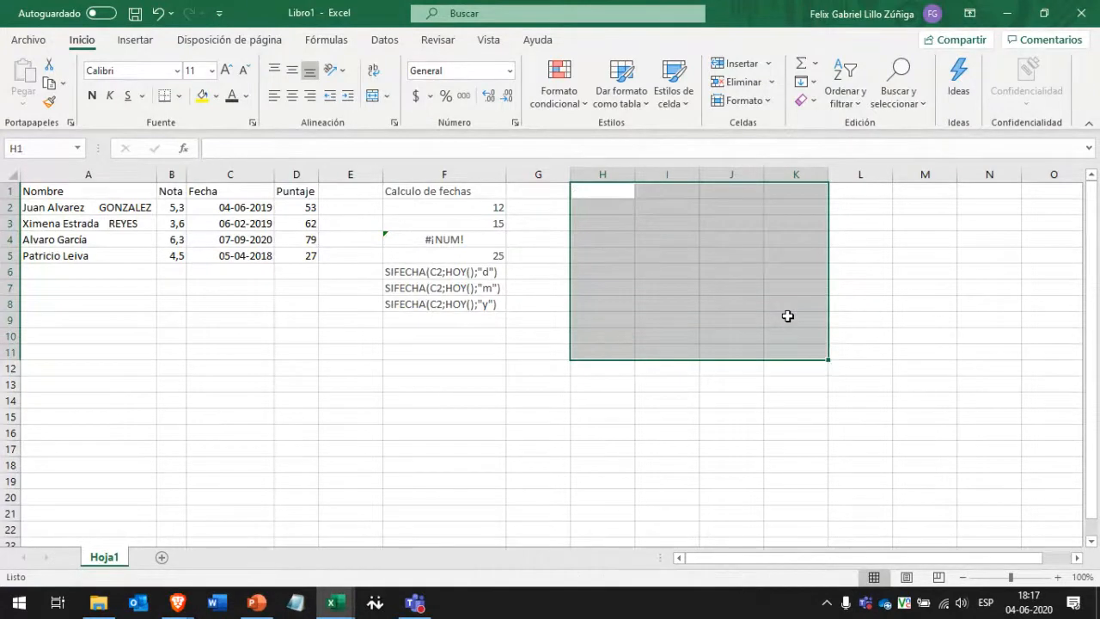
{"action": "left_click", "coordinate": [619, 227]}
Enter =NOMPROPIO(A2) in H2 to show A2's name in proper case.
{"action": "left_click", "coordinate": [603, 190]}
{"action": "left_click", "coordinate": [595, 213]}
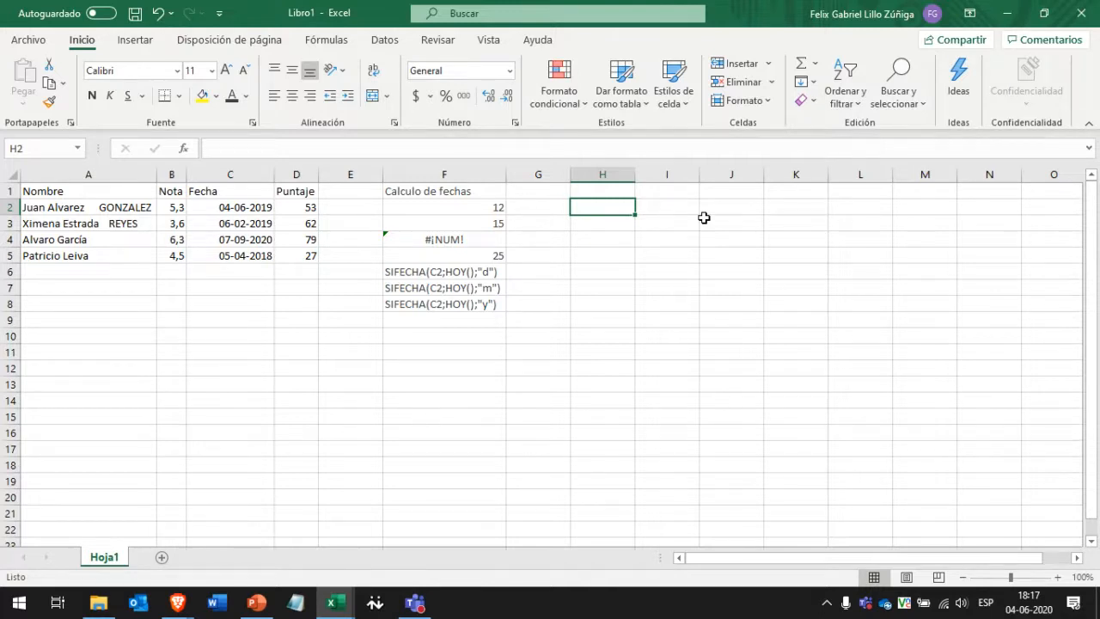
{"action": "type", "text": "n"}
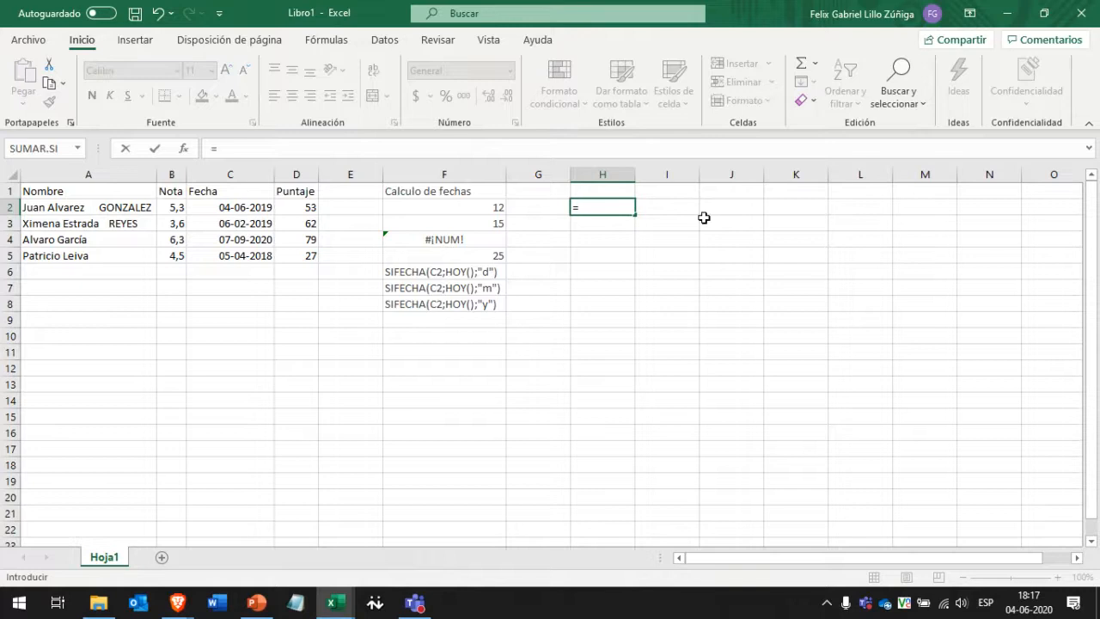
{"action": "type", "text": "nom"}
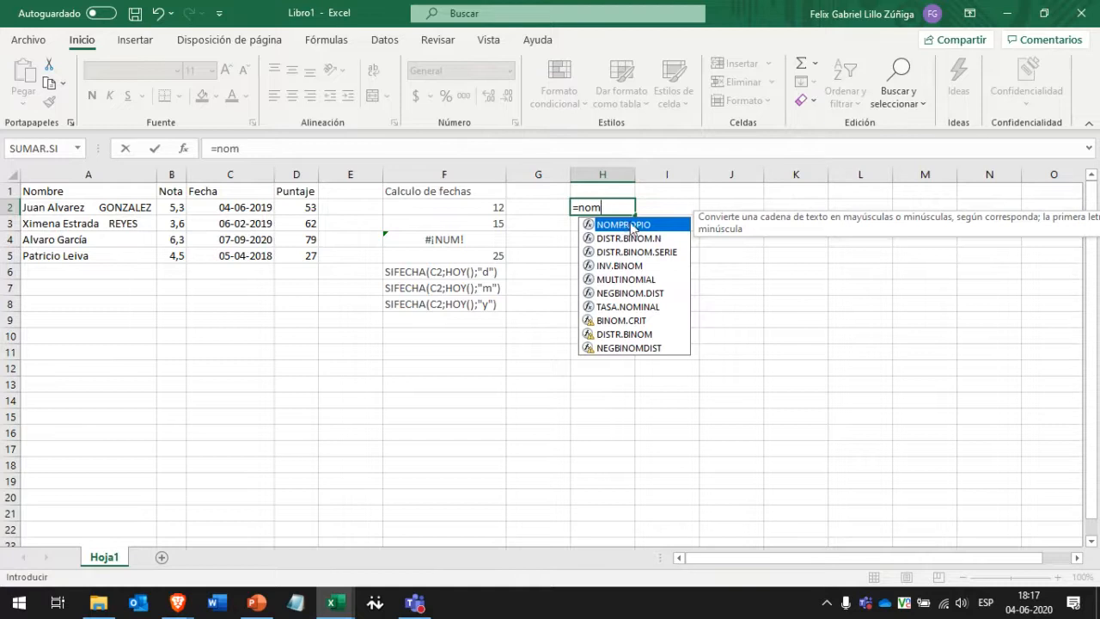
{"action": "double_click", "coordinate": [632, 226]}
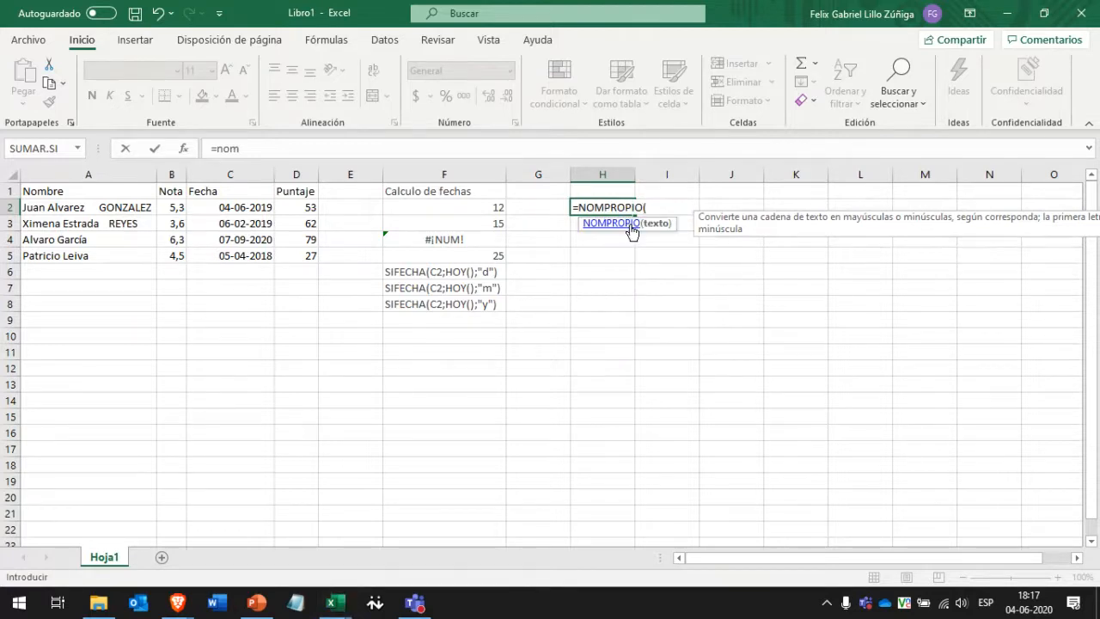
{"action": "left_click_drag", "start_coordinate": [578, 207], "coordinate": [645, 207]}
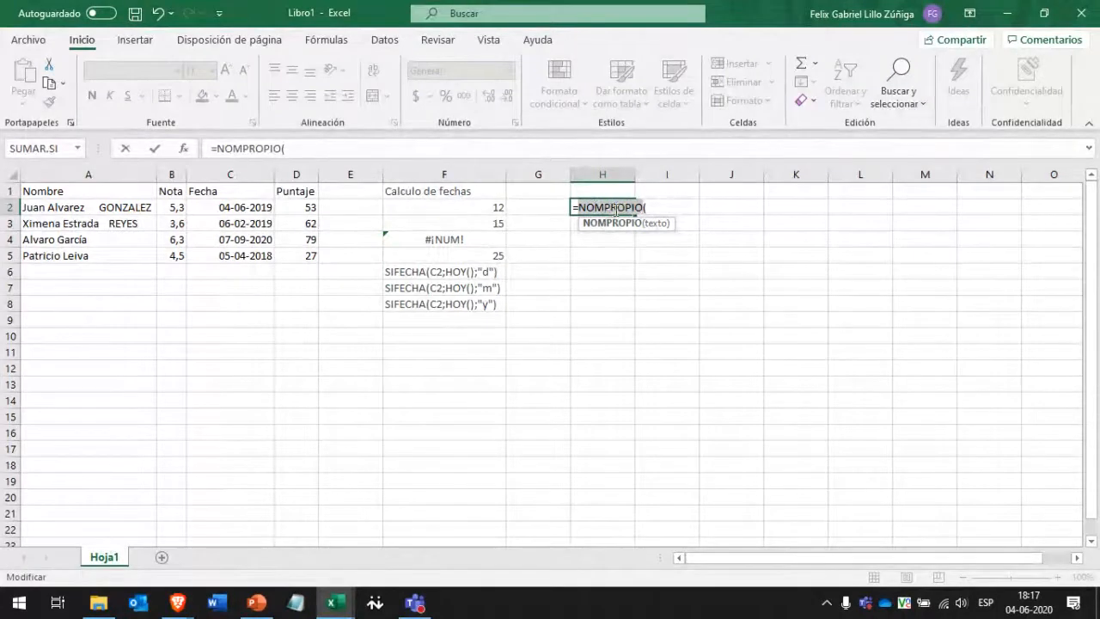
{"action": "left_click", "coordinate": [640, 207]}
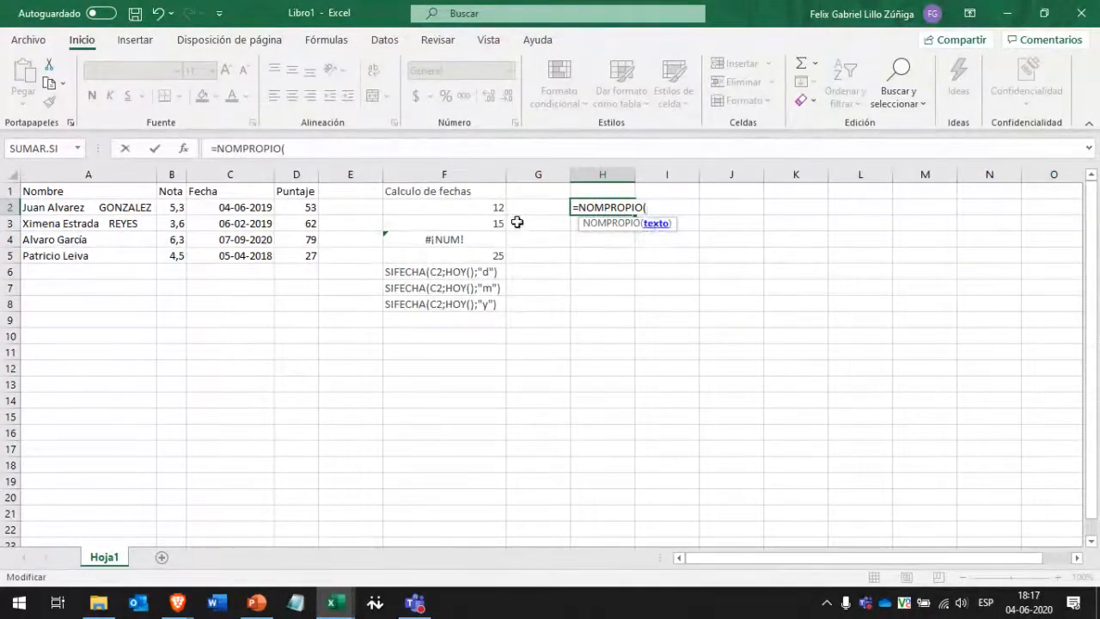
{"action": "left_click", "coordinate": [80, 208]}
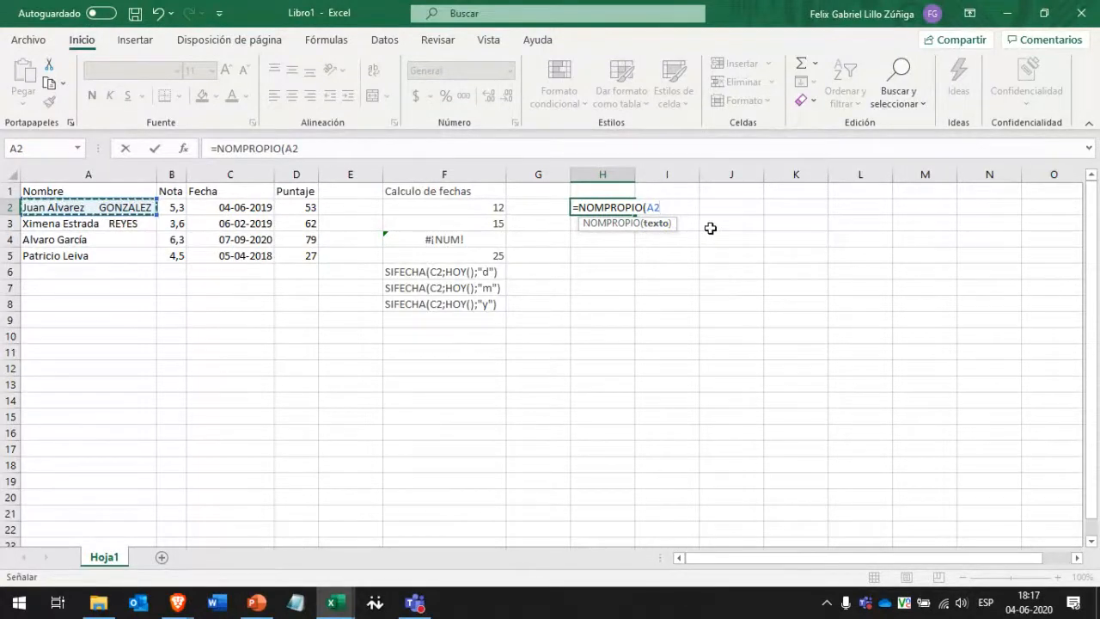
{"action": "type", "text": ")"}
{"action": "key", "text": "ctrl+Return"}
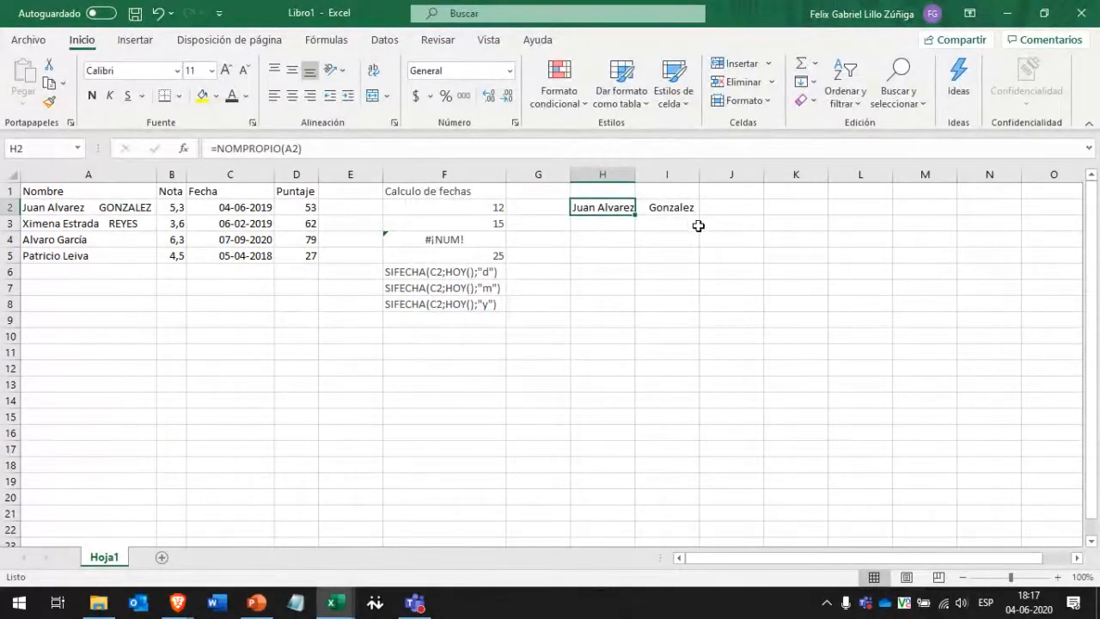
{"action": "mouse_move", "coordinate": [582, 209]}
{"action": "left_mouse_down"}
{"action": "mouse_move", "coordinate": [644, 206]}
{"action": "mouse_move", "coordinate": [593, 208]}
{"action": "left_mouse_up"}
Enter =MAYUSC(A3) in H3 to show row 3's name in capitals.
{"action": "left_click", "coordinate": [614, 220]}
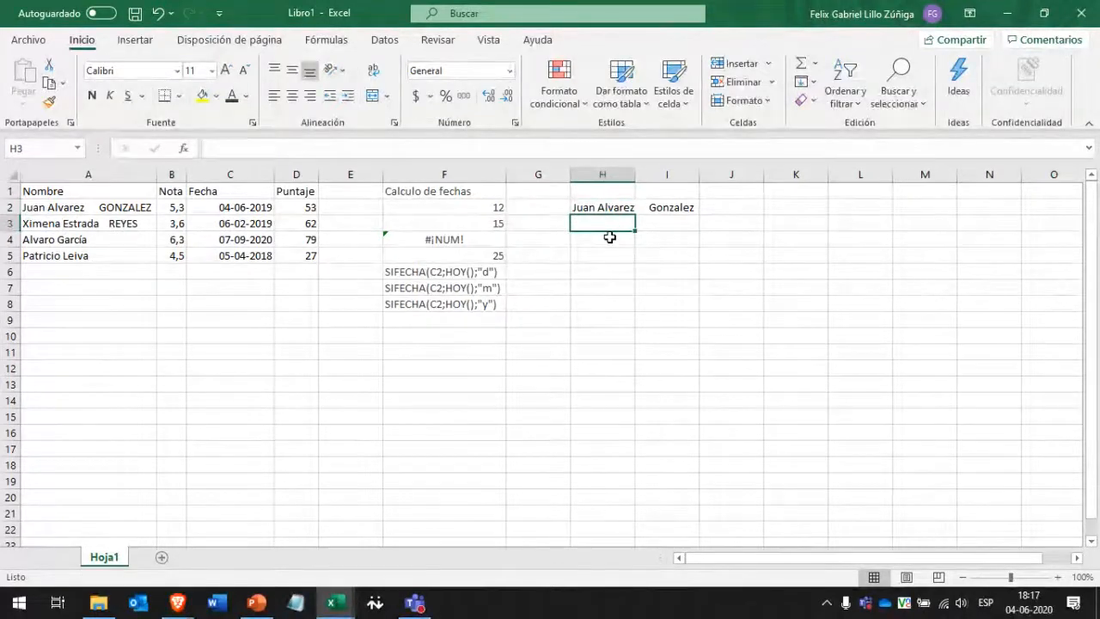
{"action": "type", "text": "="}
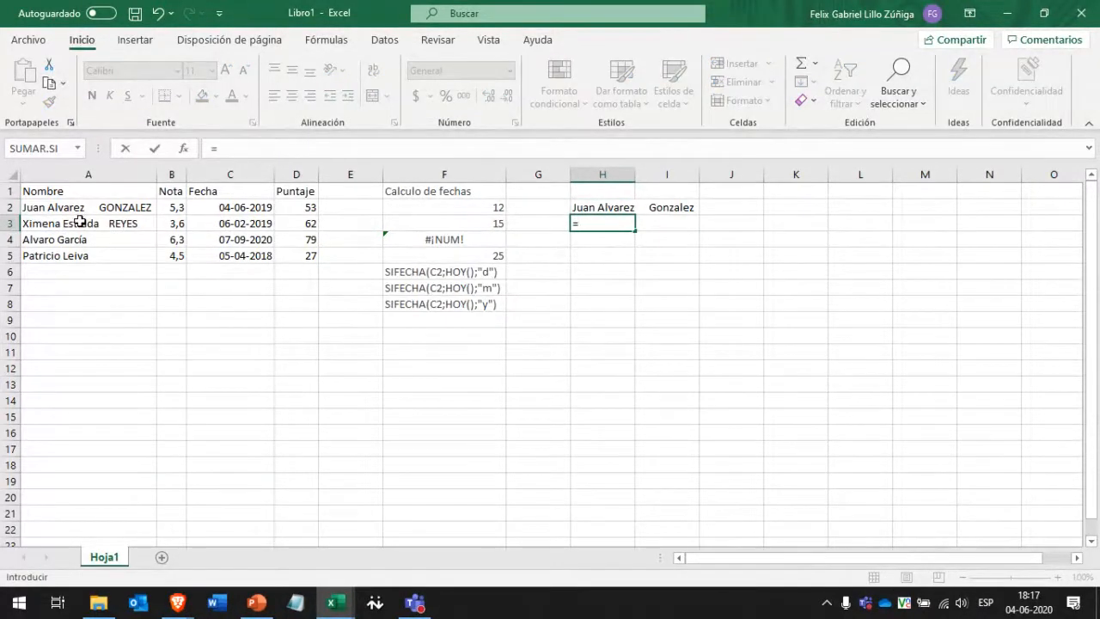
{"action": "type", "text": "mAY"}
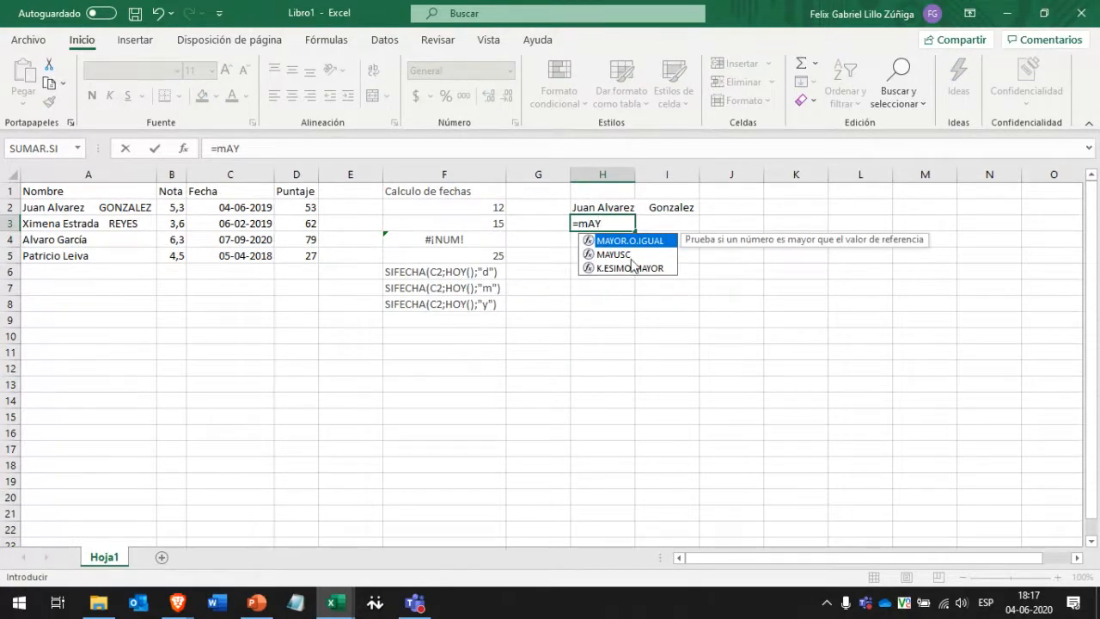
{"action": "left_click", "coordinate": [633, 258]}
{"action": "double_click", "coordinate": [626, 256]}
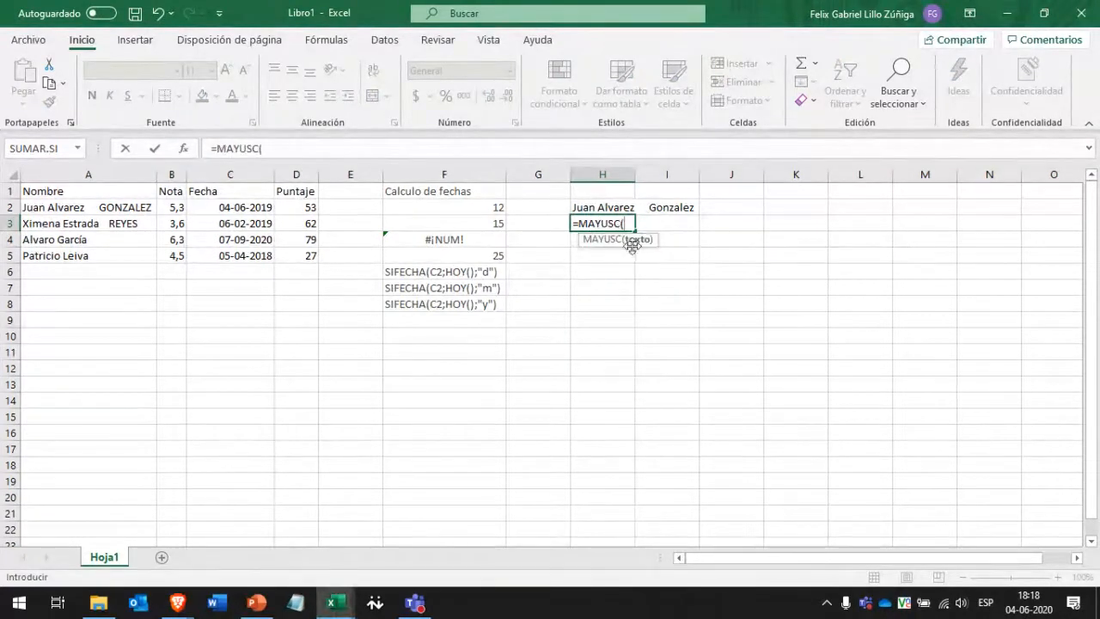
{"action": "left_click", "coordinate": [117, 225]}
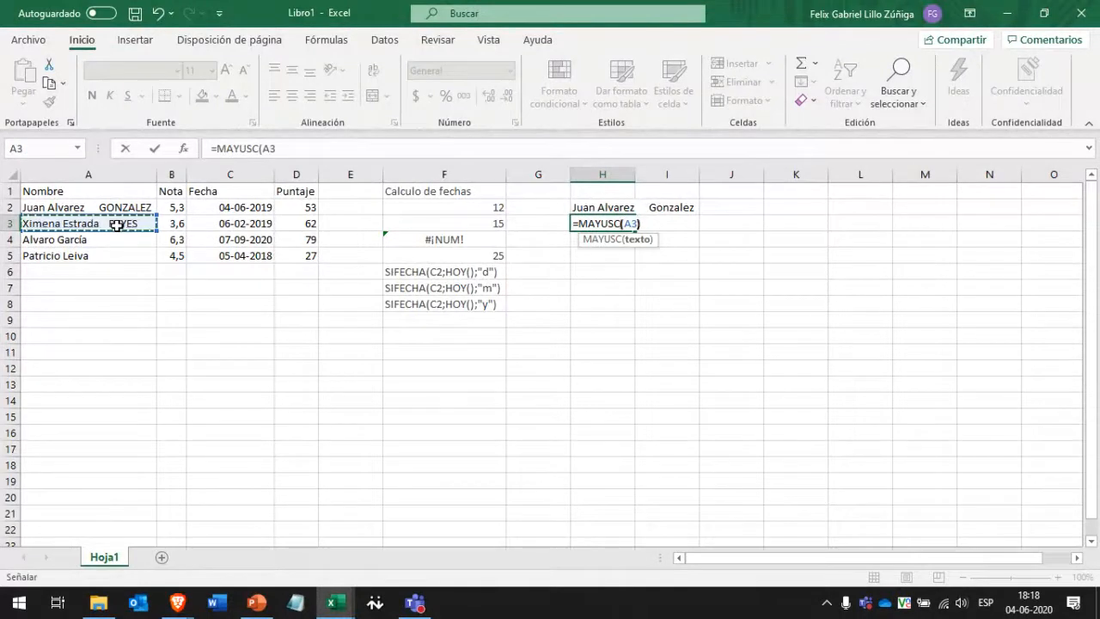
{"action": "type", "text": ")"}
{"action": "key", "text": "Return"}
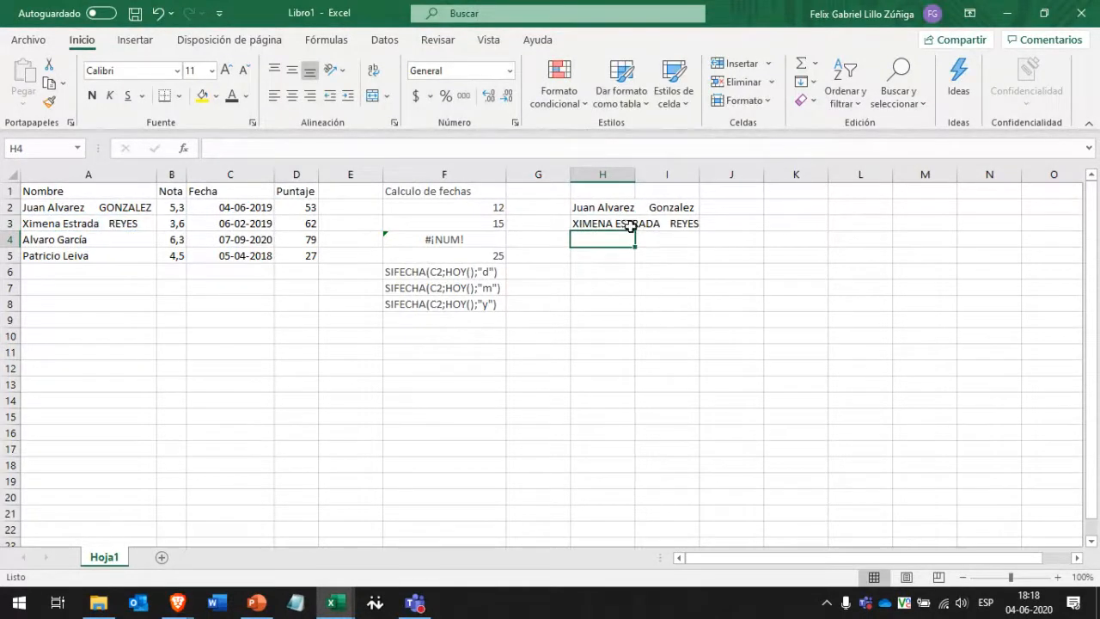
Enter =MINUSC(A4) in H4 for row 4's name in lowercase, then check H4 and H2.
{"action": "type", "text": "="}
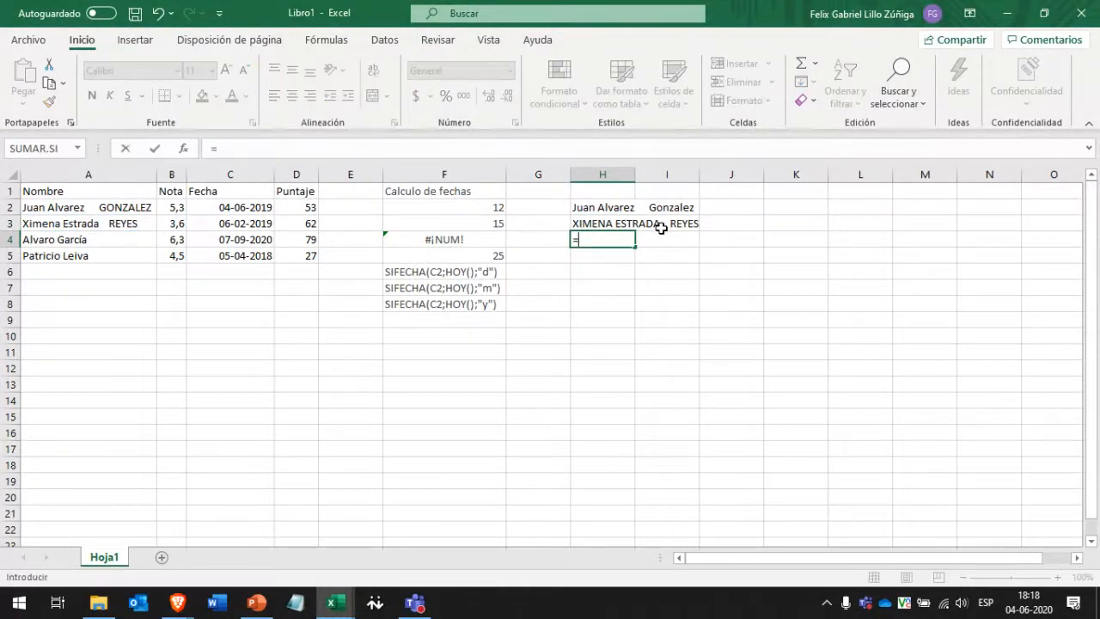
{"action": "type", "text": "M"}
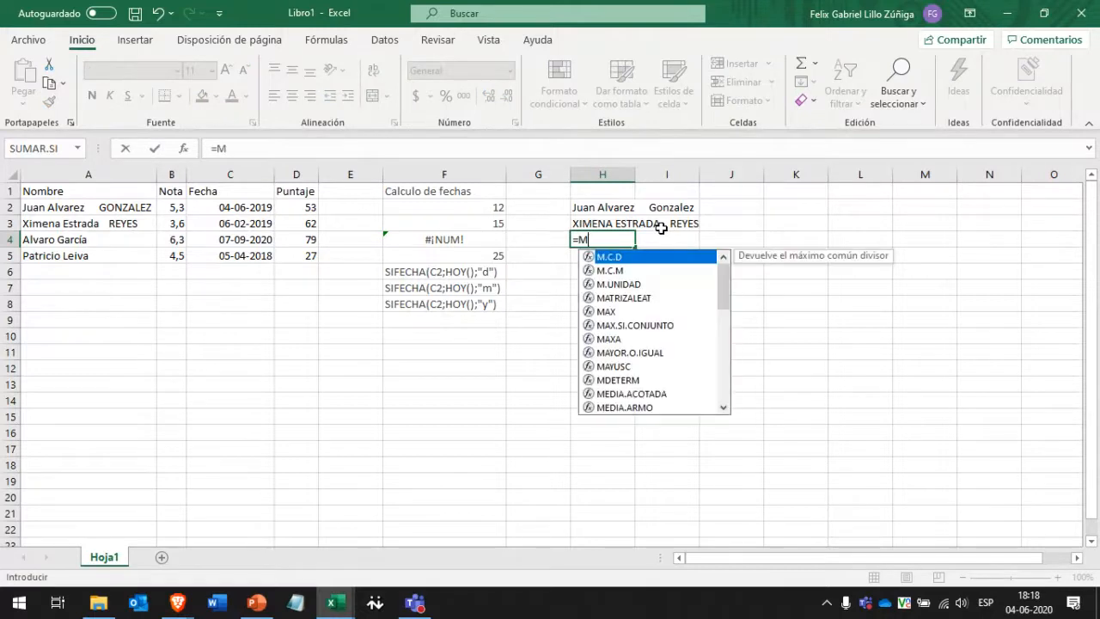
{"action": "type", "text": "INU"}
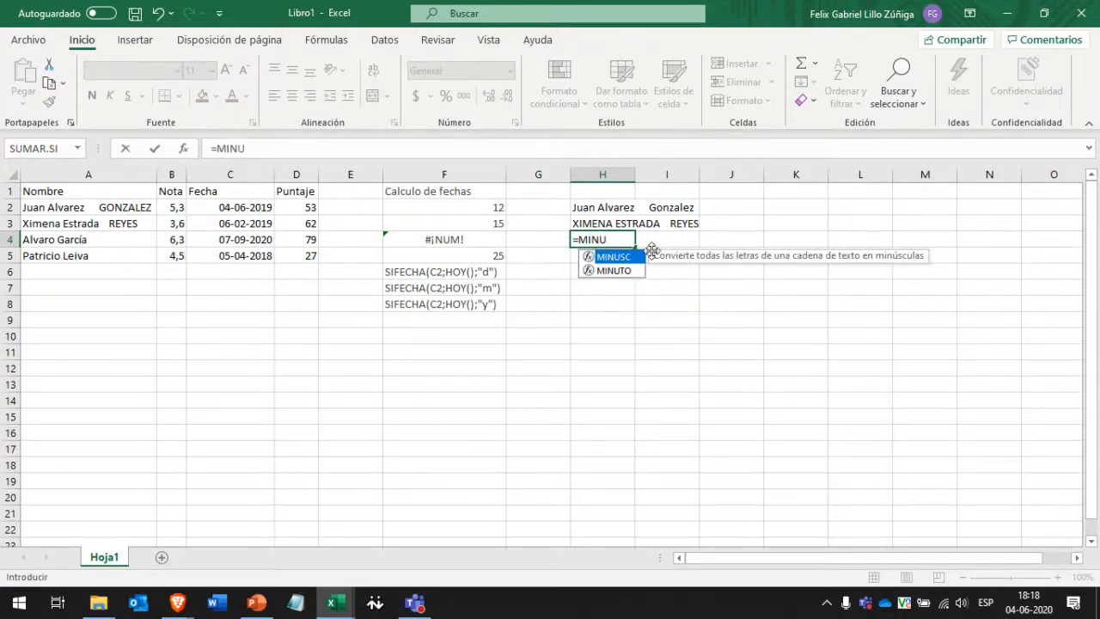
{"action": "double_click", "coordinate": [612, 257]}
{"action": "left_click", "coordinate": [79, 239]}
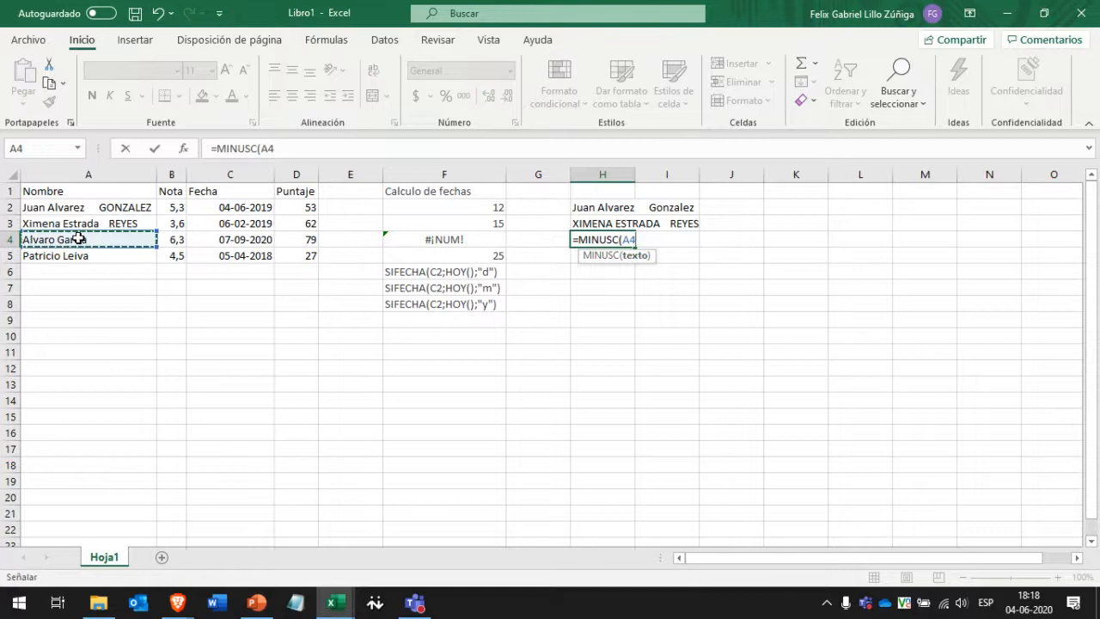
{"action": "type", "text": ")"}
{"action": "key", "text": "Return"}
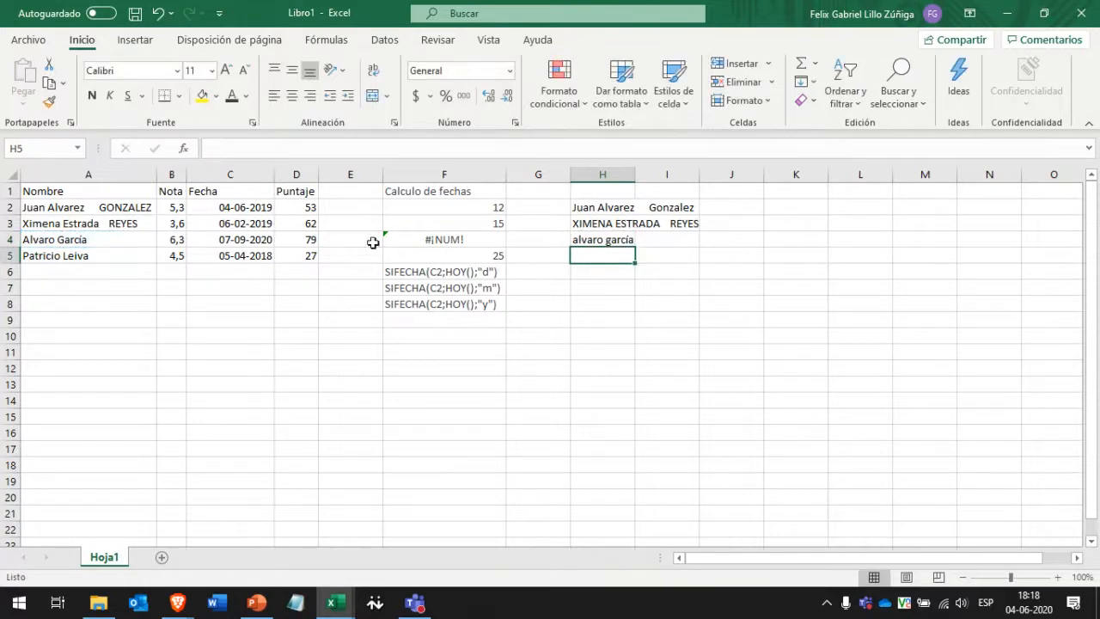
{"action": "left_click", "coordinate": [624, 240]}
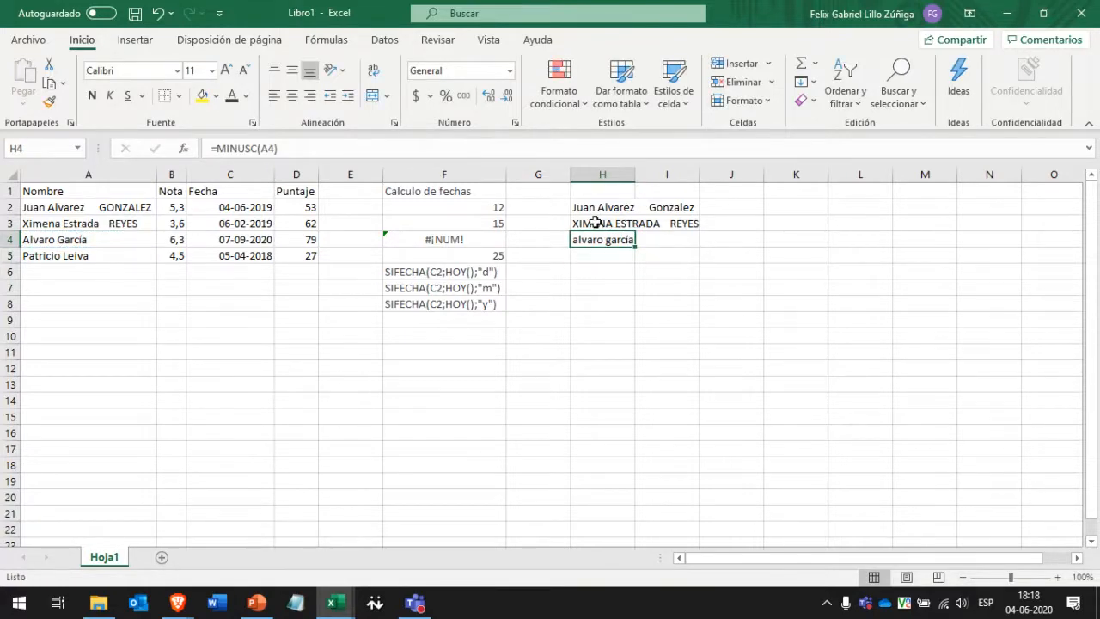
{"action": "left_click", "coordinate": [596, 210]}
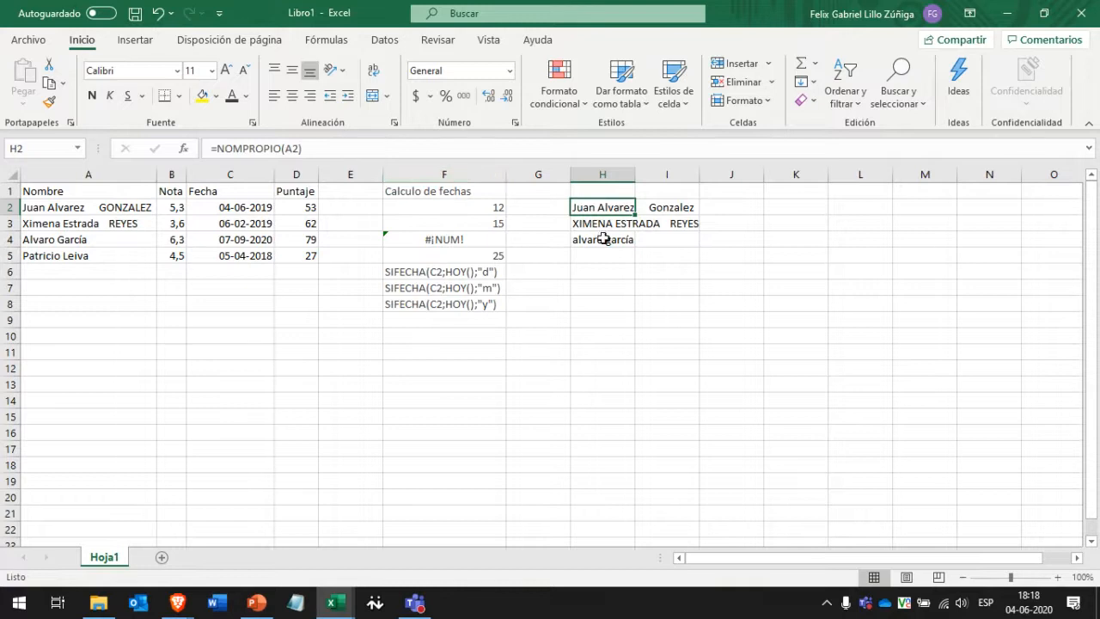
Clear the uppercase and lowercase results in H3:H4 and widen column H to fit the name.
{"action": "left_click", "coordinate": [599, 224]}
{"action": "key", "text": "shift+Down"}
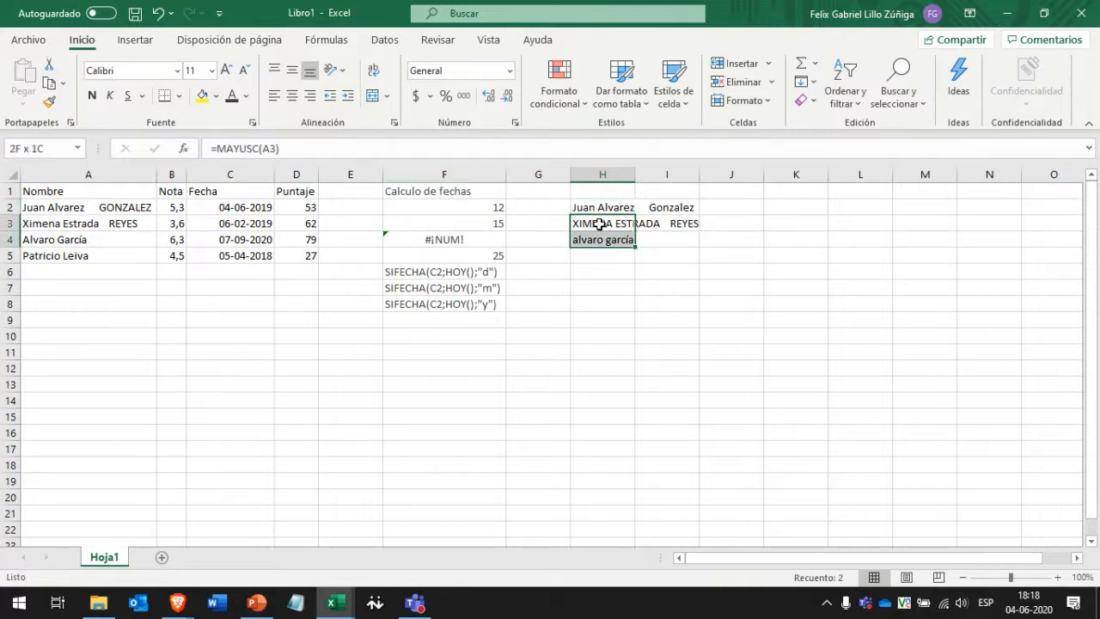
{"action": "key", "text": "Delete"}
{"action": "left_click", "coordinate": [600, 208]}
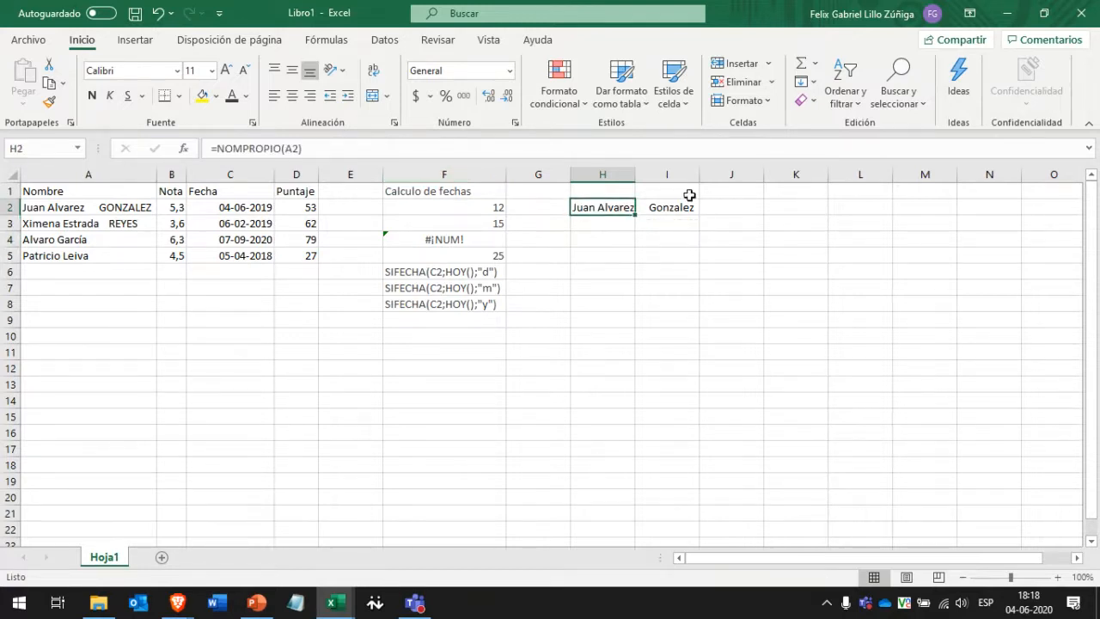
{"action": "left_click", "coordinate": [664, 207]}
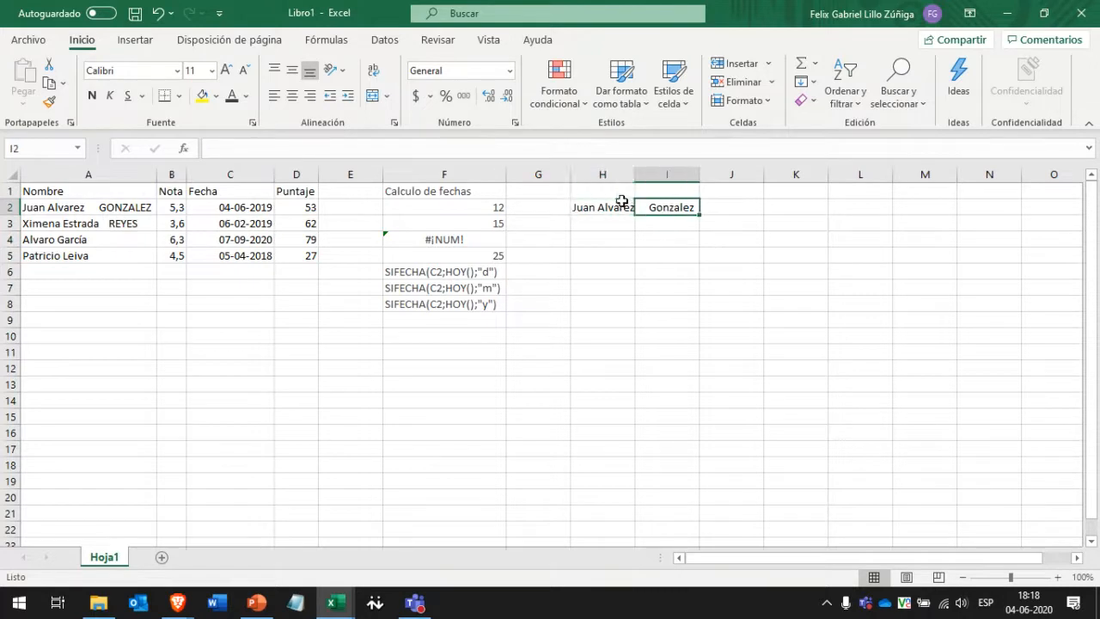
{"action": "left_click", "coordinate": [622, 207]}
{"action": "left_click_drag", "start_coordinate": [637, 173], "coordinate": [701, 172]}
Enter =ESPACIOS(A2) in I2 to trim A2's extra spaces, then widen column I.
{"action": "left_click", "coordinate": [745, 209]}
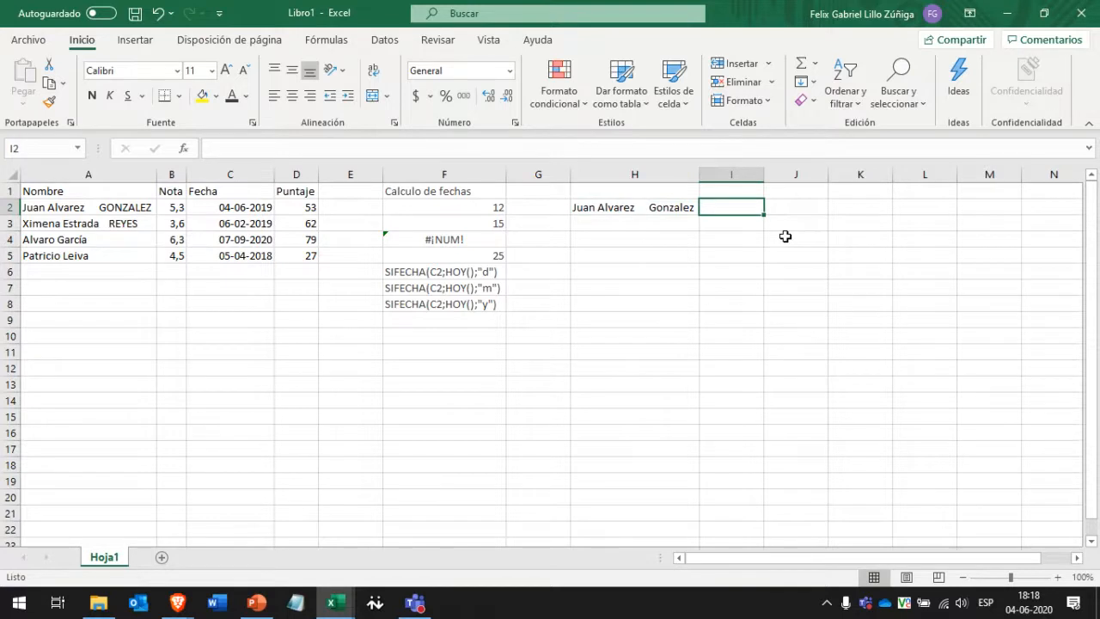
{"action": "type", "text": "="}
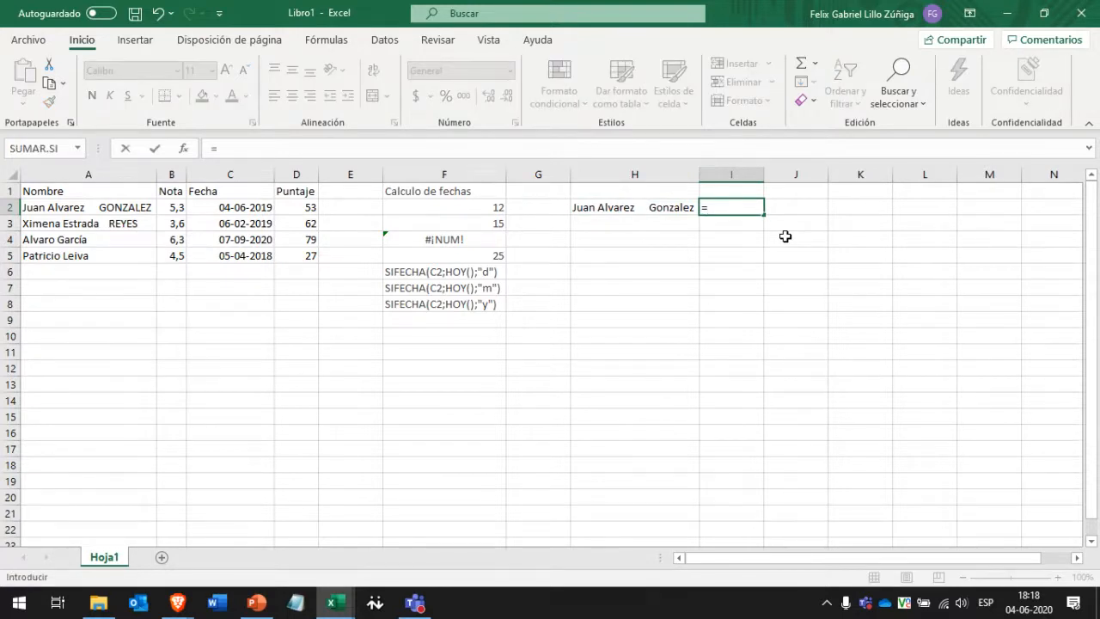
{"action": "type", "text": "ESPAC"}
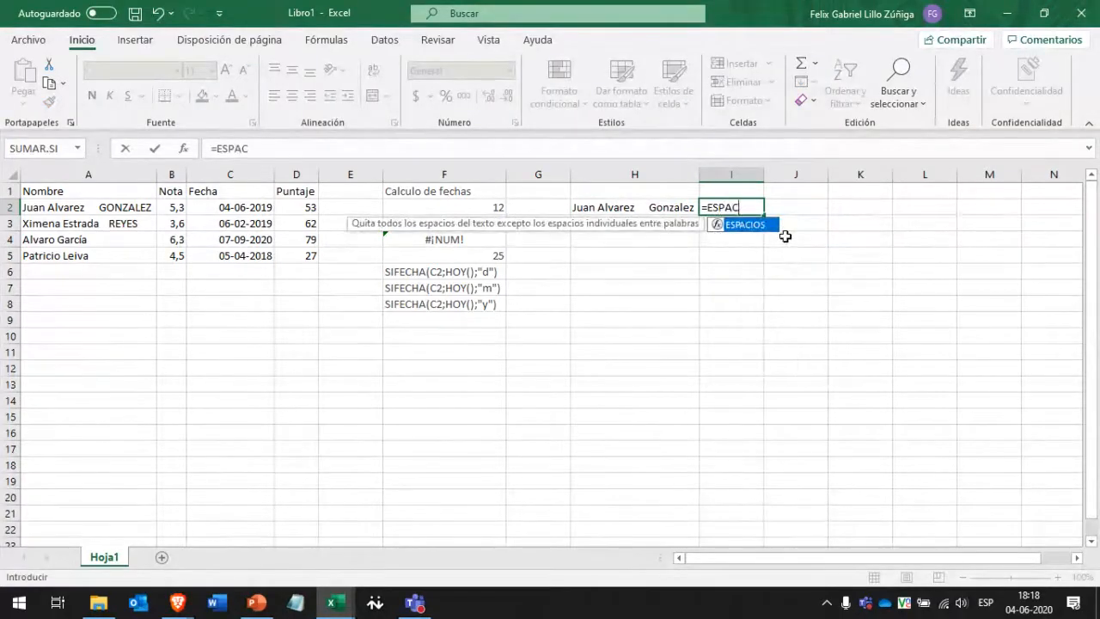
{"action": "double_click", "coordinate": [762, 226]}
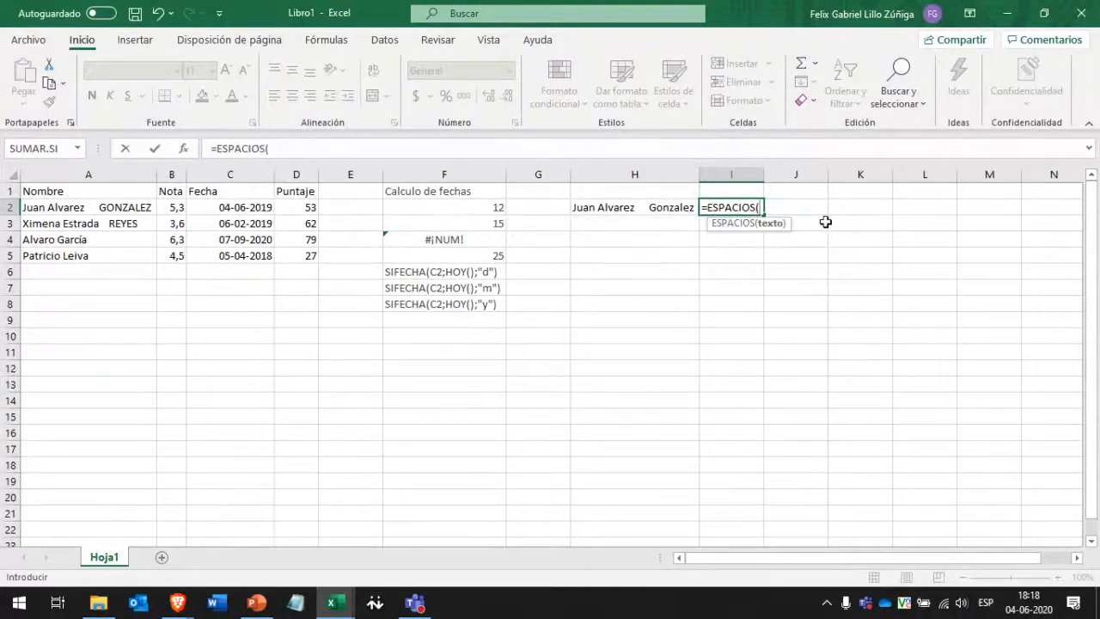
{"action": "left_click", "coordinate": [631, 208]}
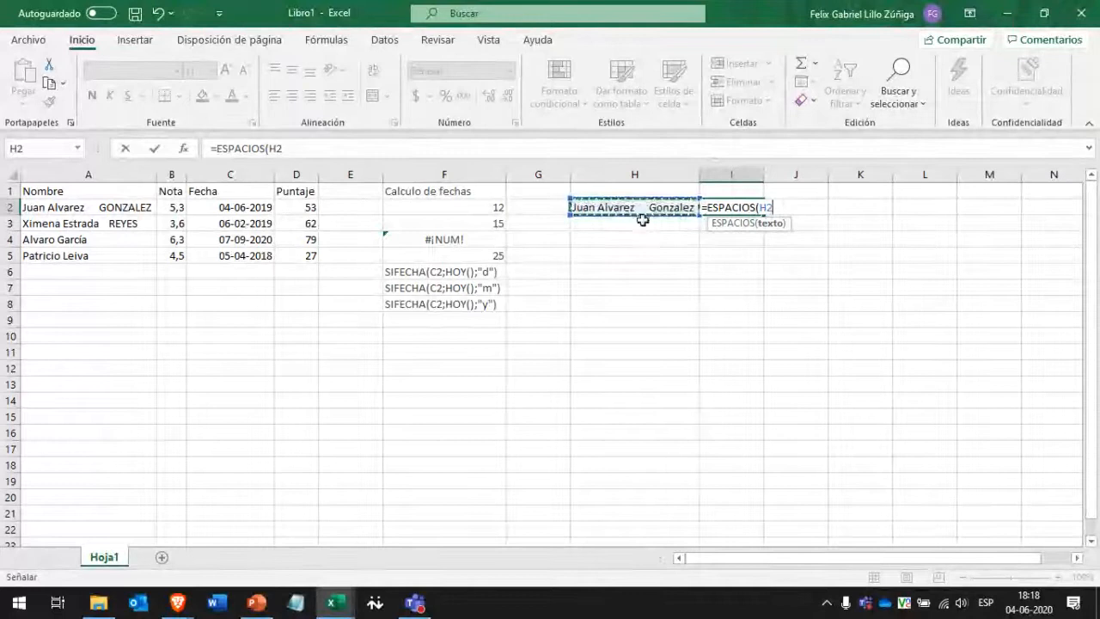
{"action": "left_click", "coordinate": [77, 208]}
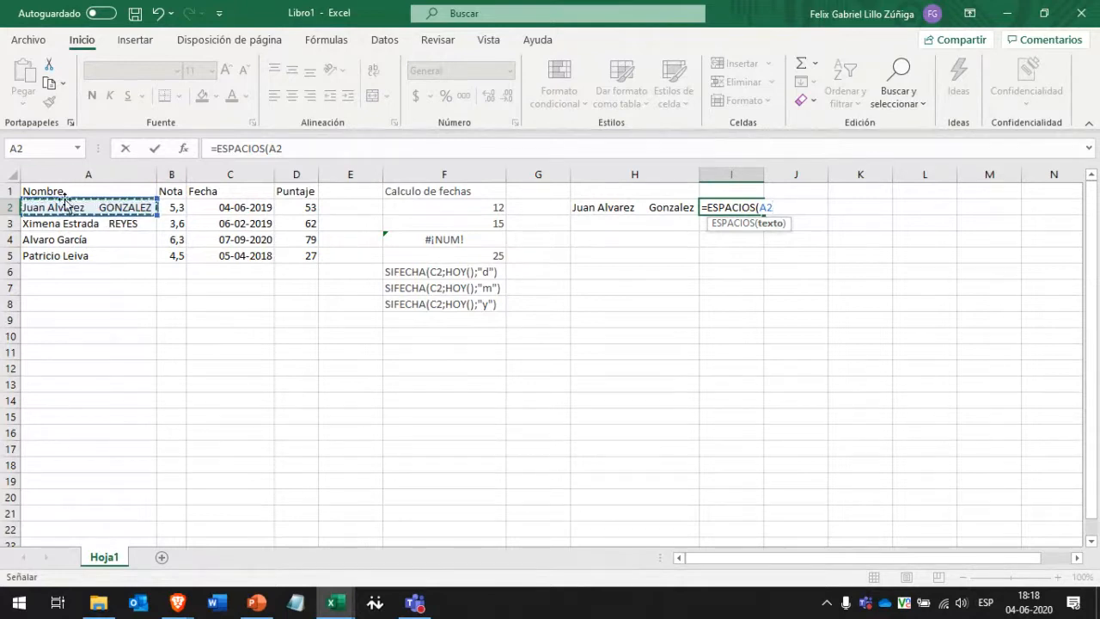
{"action": "type", "text": "="}
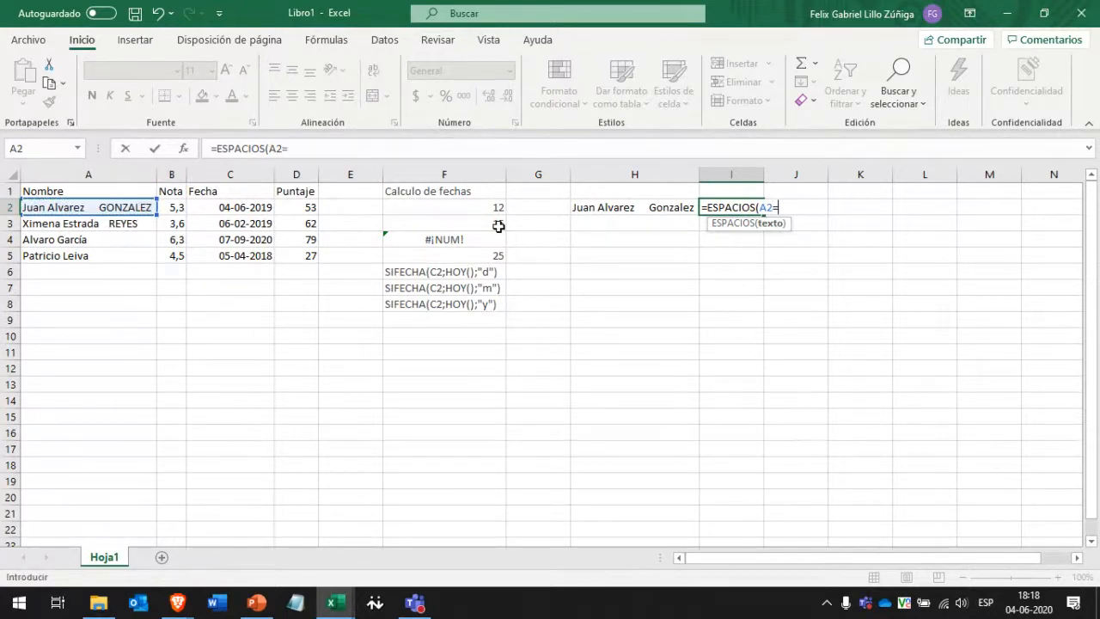
{"action": "key", "text": "BackSpace"}
{"action": "type", "text": ")"}
{"action": "key", "text": "ctrl+Return"}
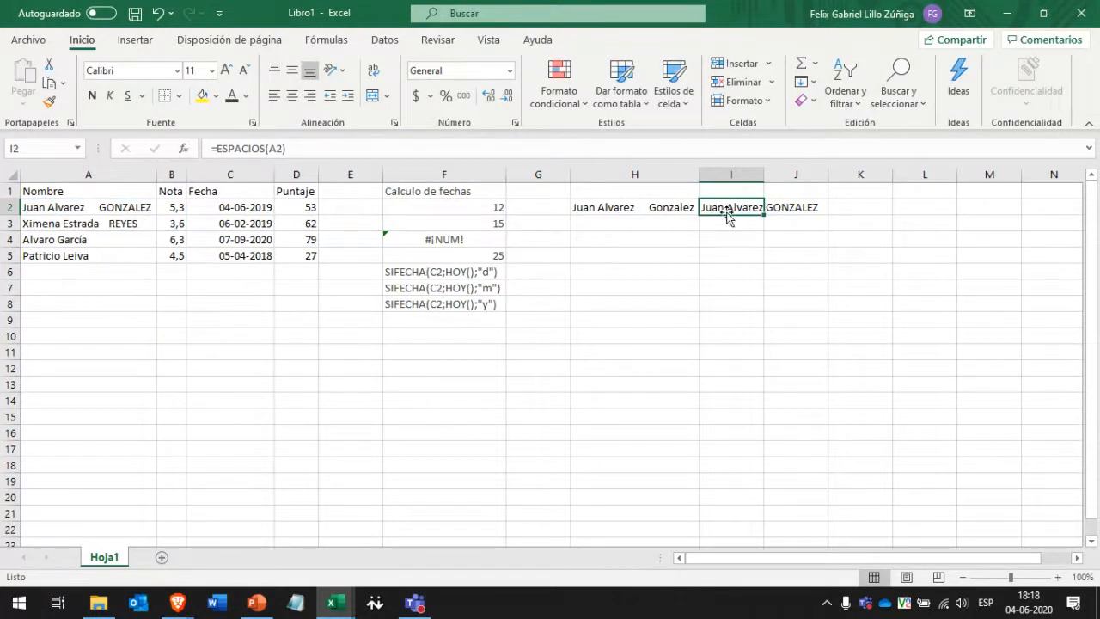
{"action": "left_click_drag", "start_coordinate": [765, 175], "coordinate": [825, 175]}
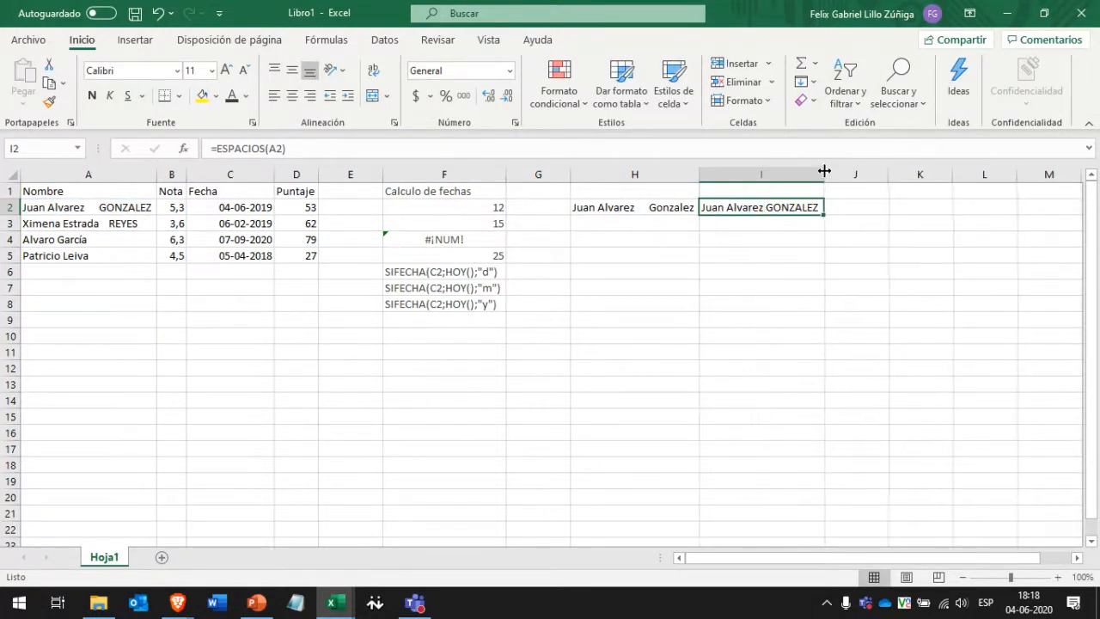
{"action": "left_click", "coordinate": [848, 205]}
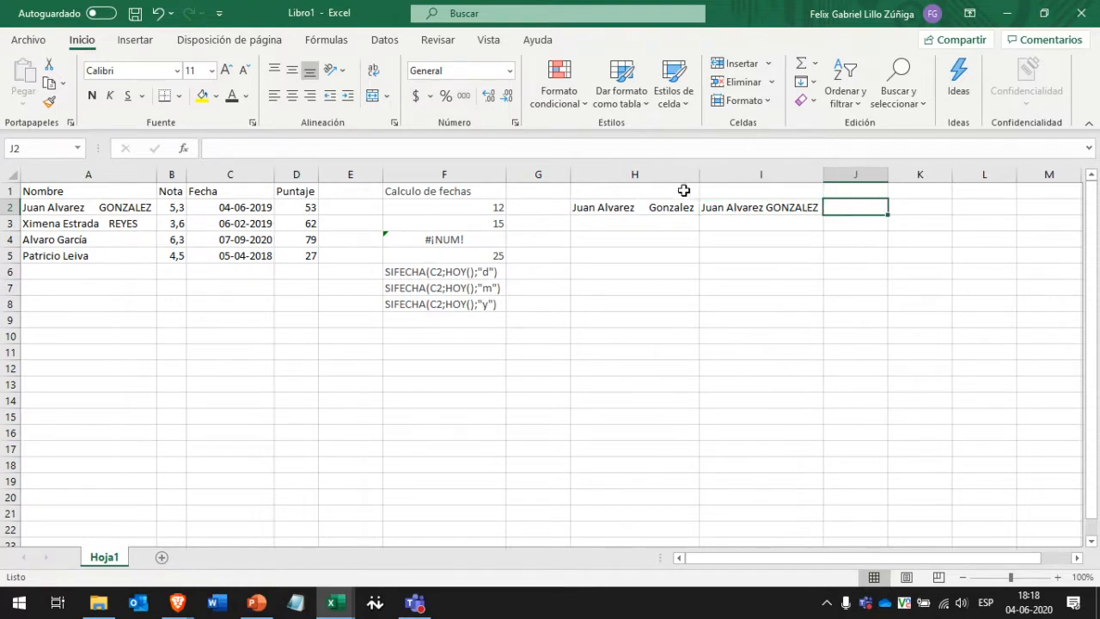
Copy the function name NOMPROPIO from H2's formula and use it as the H1 heading.
{"action": "left_click", "coordinate": [634, 206]}
{"action": "left_click", "coordinate": [636, 191]}
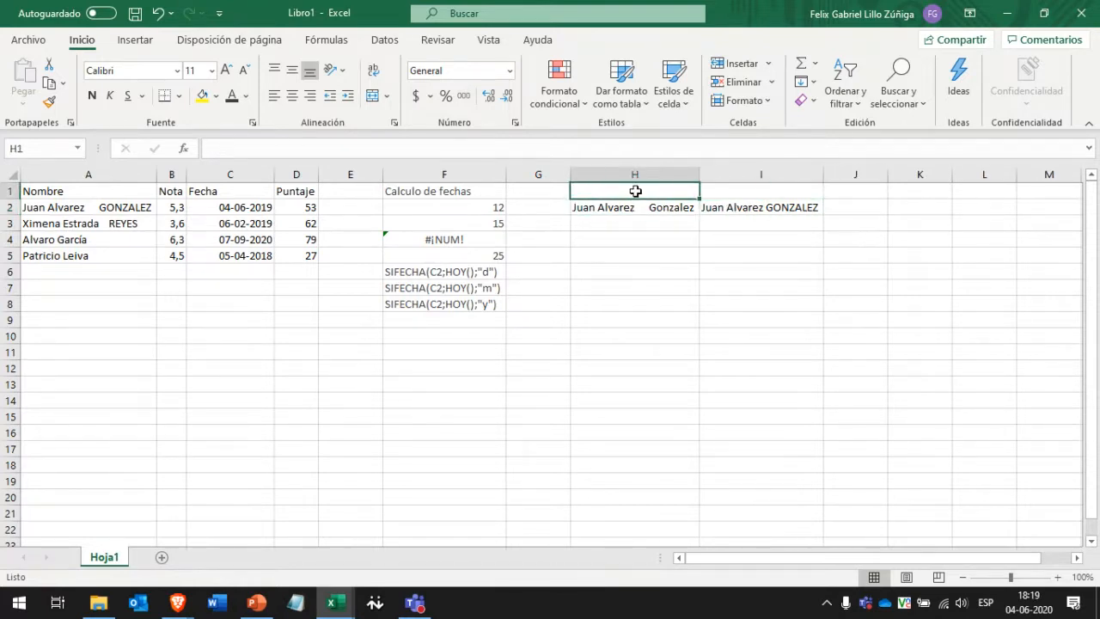
{"action": "left_click", "coordinate": [627, 206]}
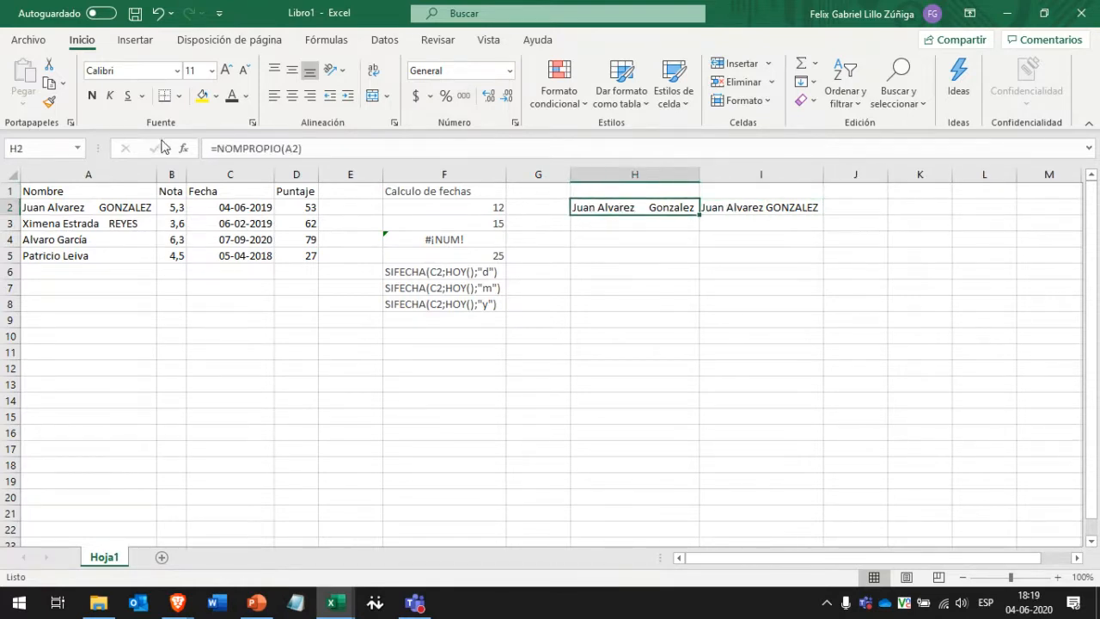
{"action": "left_click", "coordinate": [280, 148]}
{"action": "left_click_drag", "start_coordinate": [280, 148], "coordinate": [222, 147]}
{"action": "key", "text": "ctrl+c"}
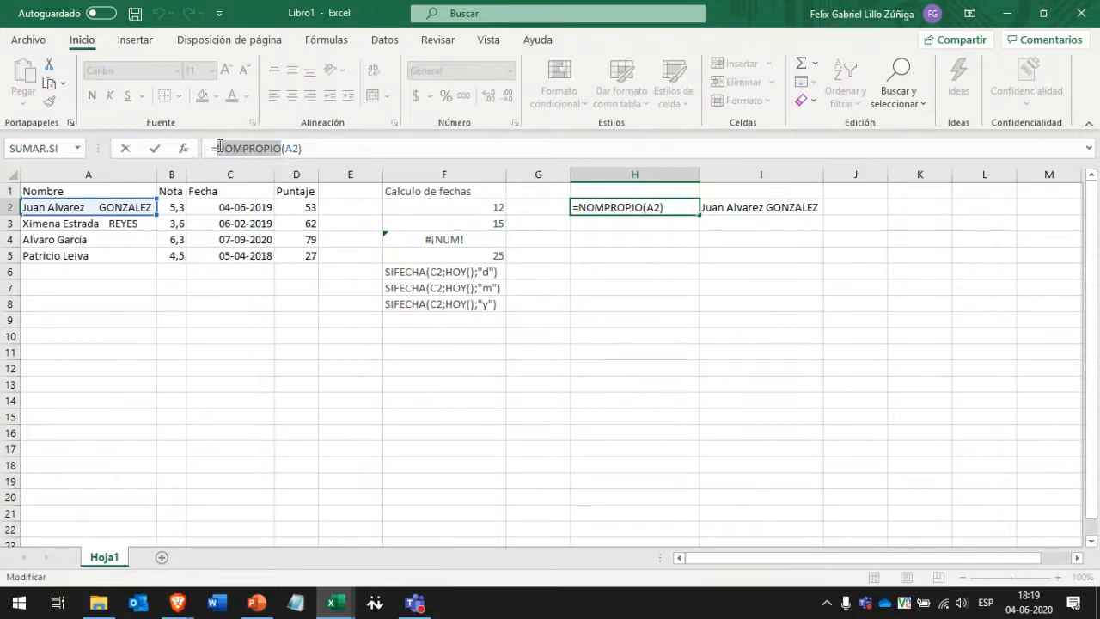
{"action": "left_click", "coordinate": [600, 191]}
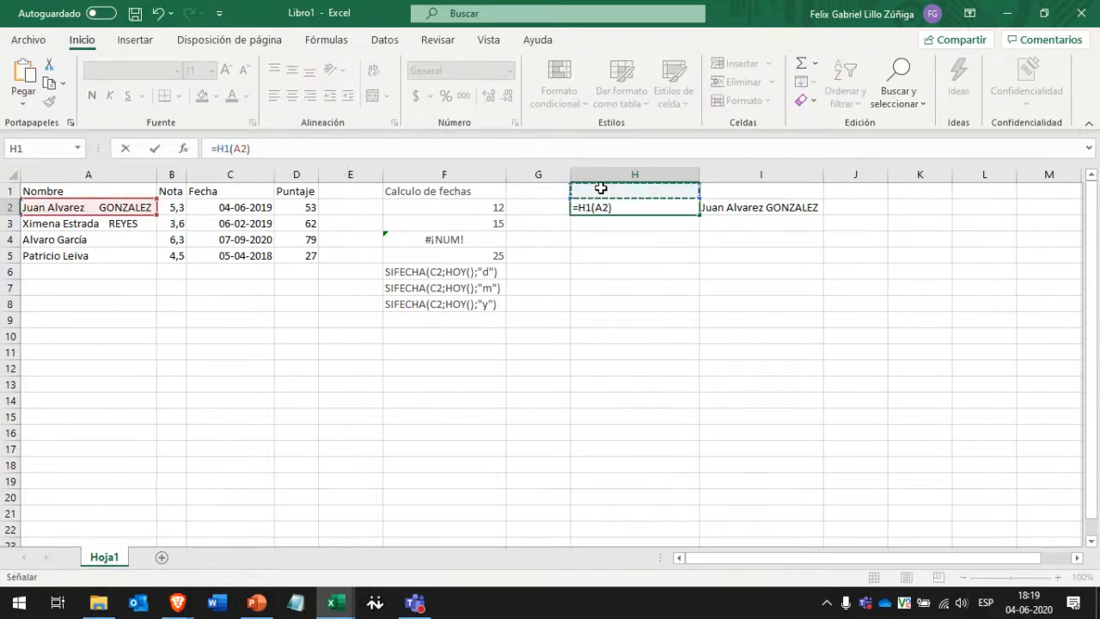
{"action": "key", "text": "Escape"}
{"action": "left_click", "coordinate": [601, 190]}
{"action": "key", "text": "ctrl+v"}
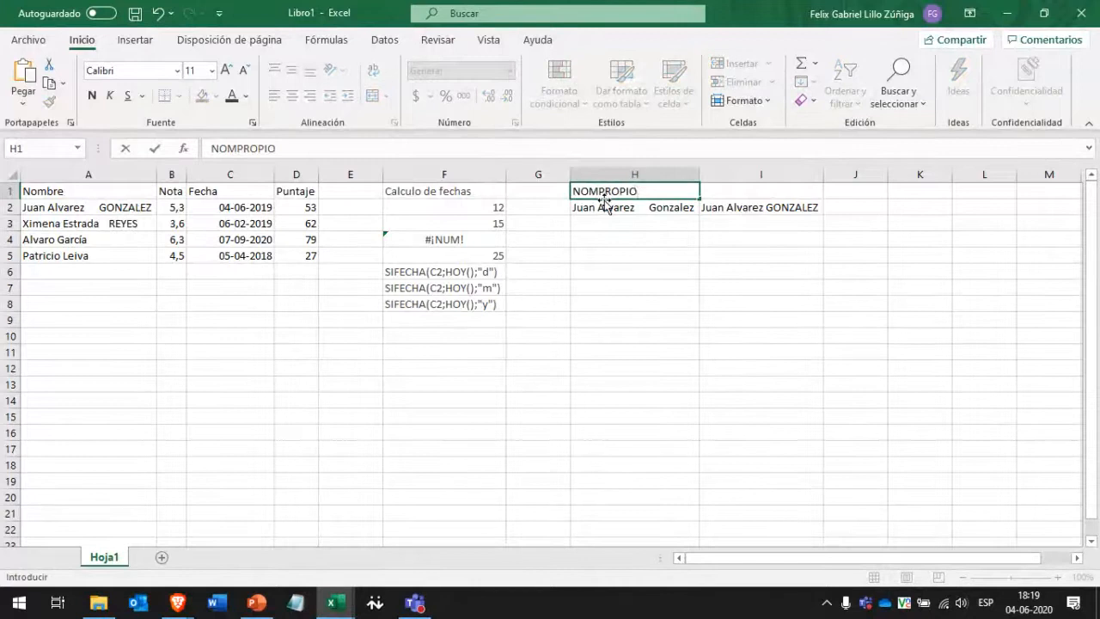
{"action": "key", "text": "Return"}
Copy ESPACIOS from I2's formula into I1 as its heading, then move to J2.
{"action": "key", "text": "Right"}
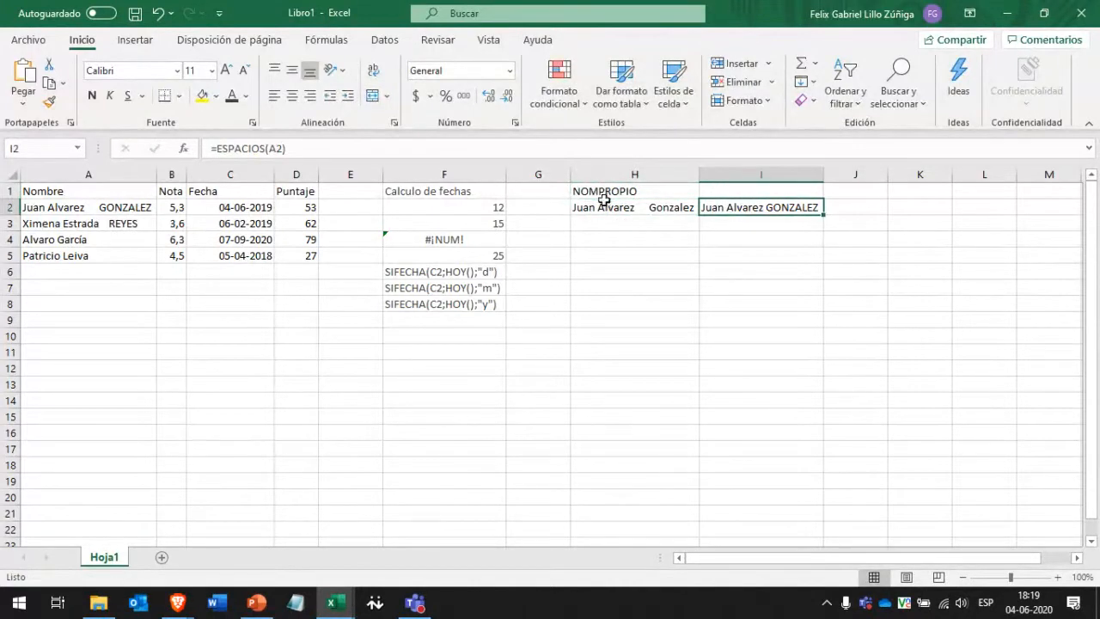
{"action": "left_click", "coordinate": [270, 148]}
{"action": "left_click_drag", "start_coordinate": [267, 148], "coordinate": [221, 146]}
{"action": "key", "text": "ctrl+c"}
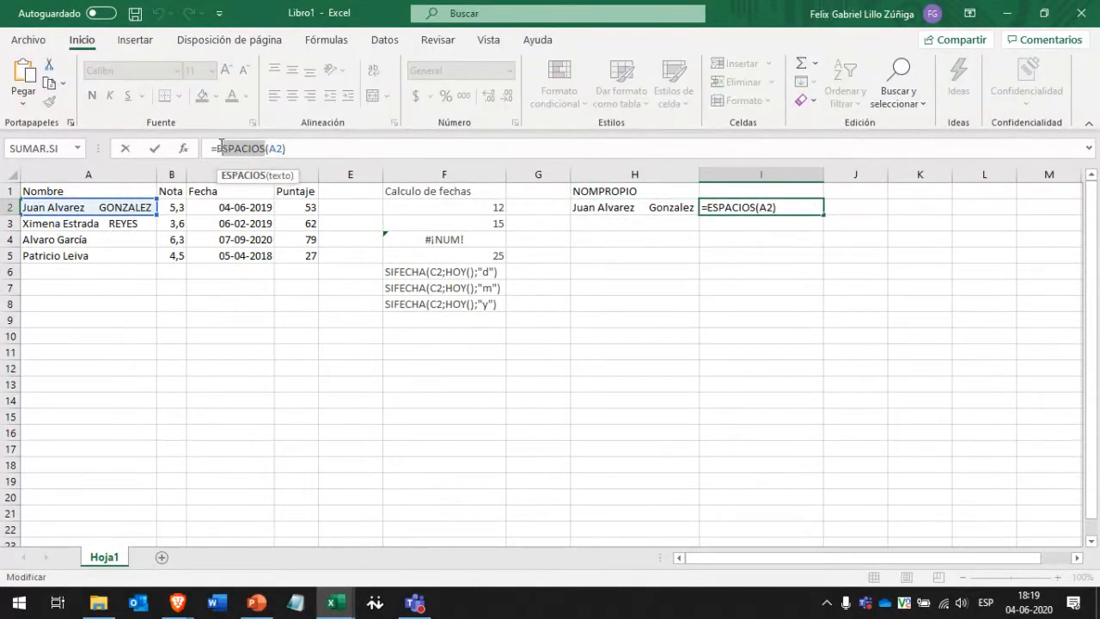
{"action": "left_click", "coordinate": [771, 207]}
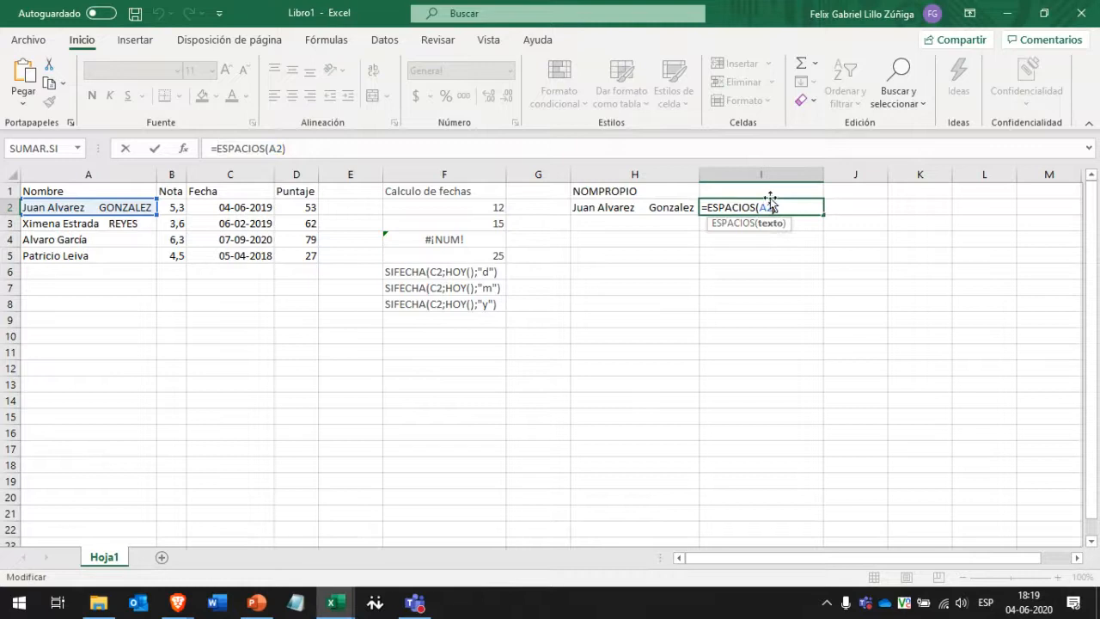
{"action": "left_click", "coordinate": [771, 189]}
{"action": "key", "text": "ctrl+v"}
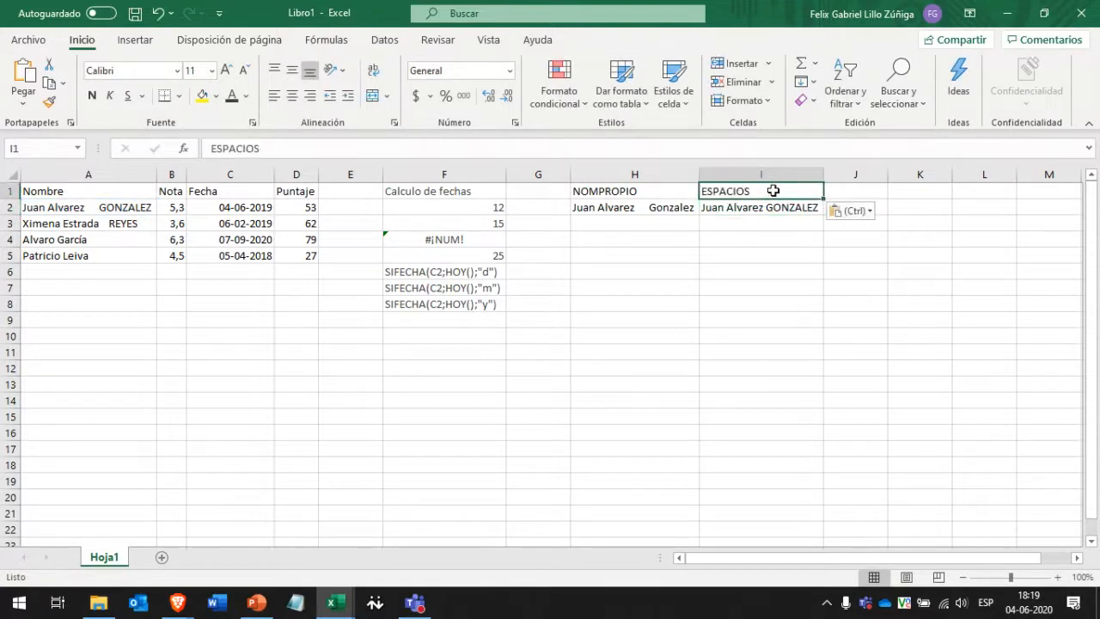
{"action": "left_click", "coordinate": [904, 206]}
{"action": "left_click", "coordinate": [860, 190]}
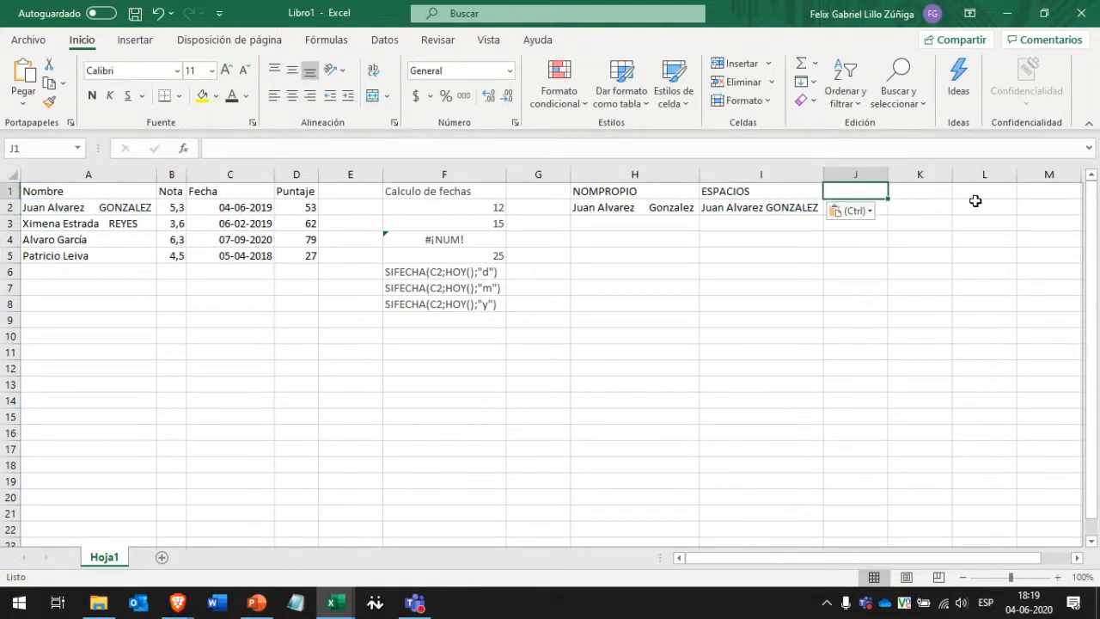
{"action": "key", "text": "Down"}
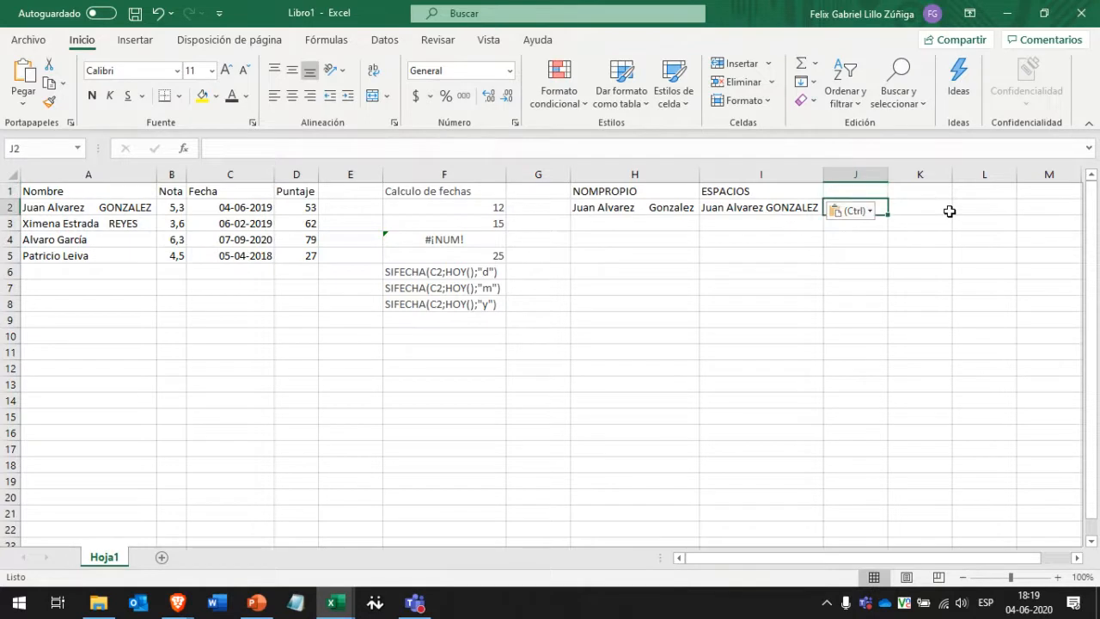
Build =ESPACIOS(NOMPROPIO(A2)) in J2 using autocomplete for both functions.
{"action": "type", "text": "="}
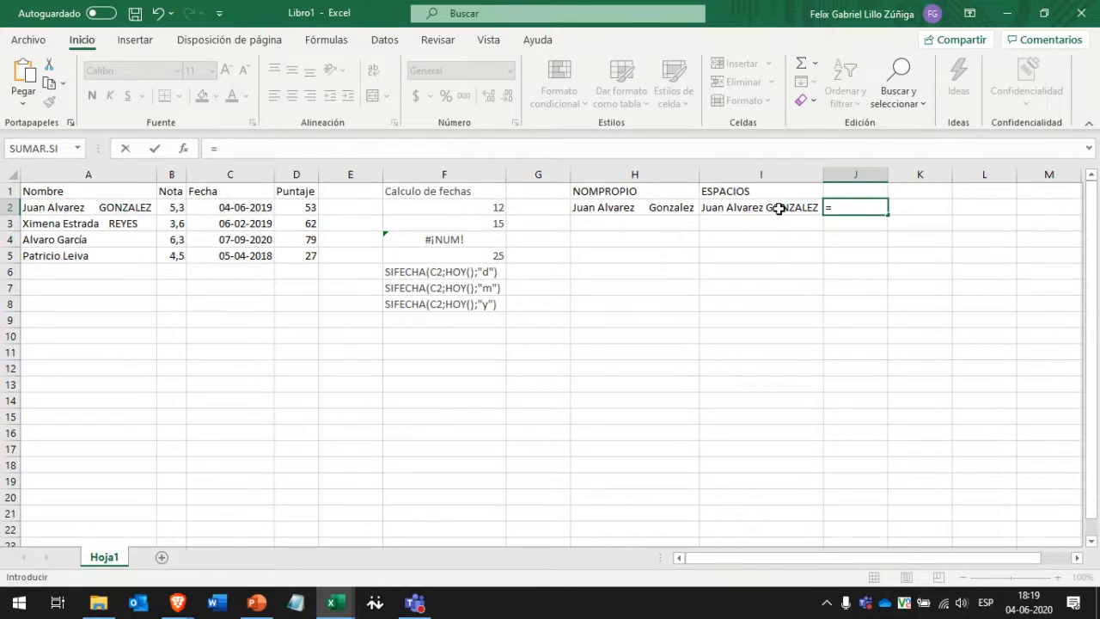
{"action": "type", "text": "esp"}
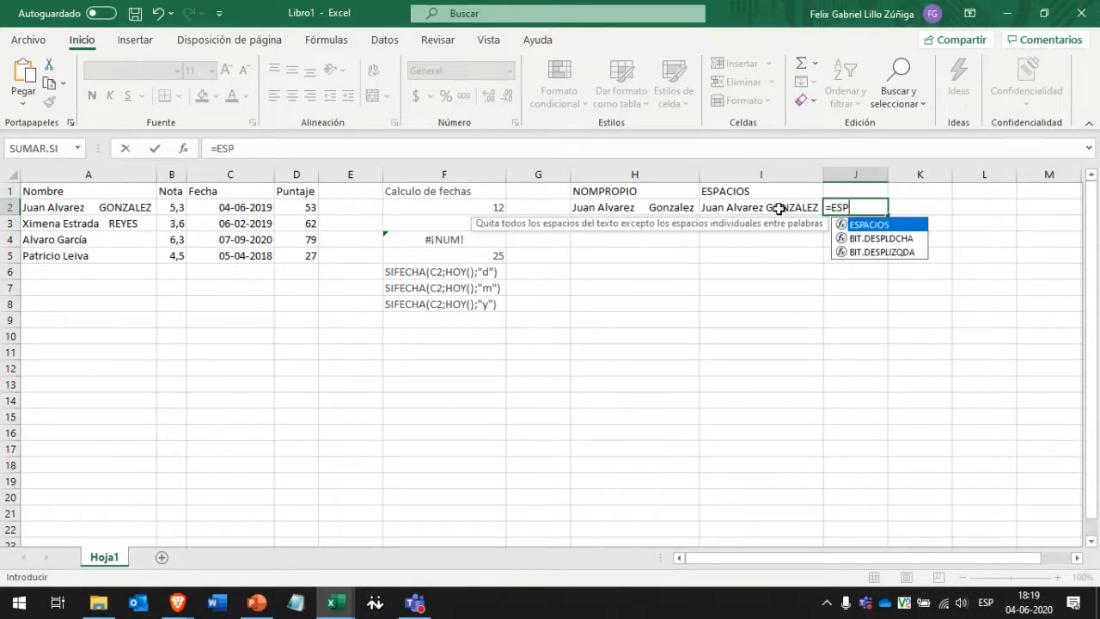
{"action": "double_click", "coordinate": [864, 225]}
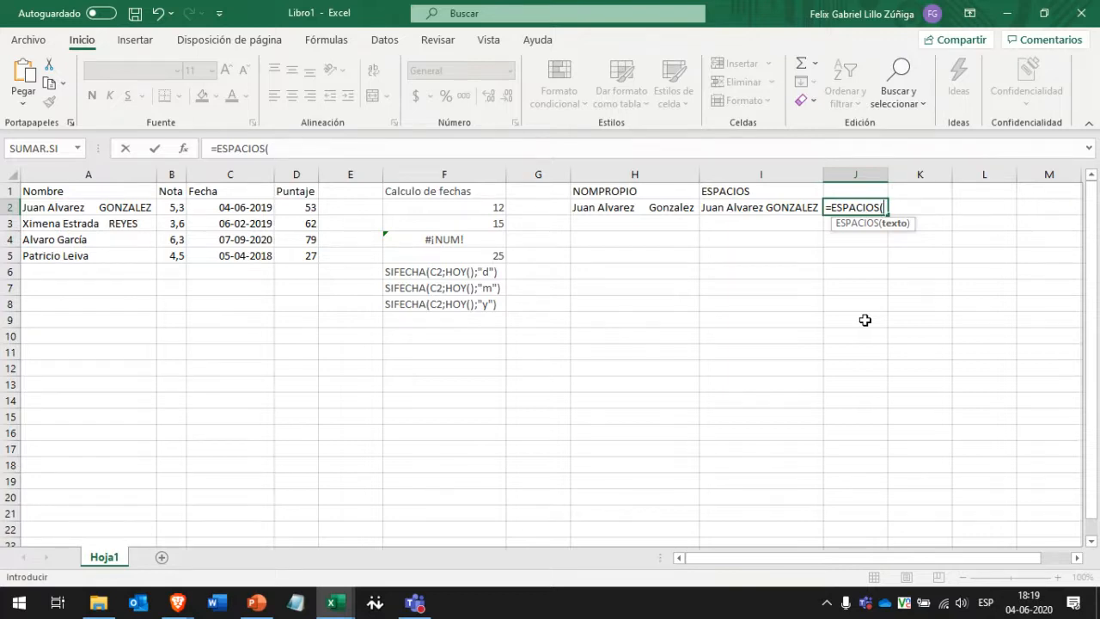
{"action": "type", "text": "nom"}
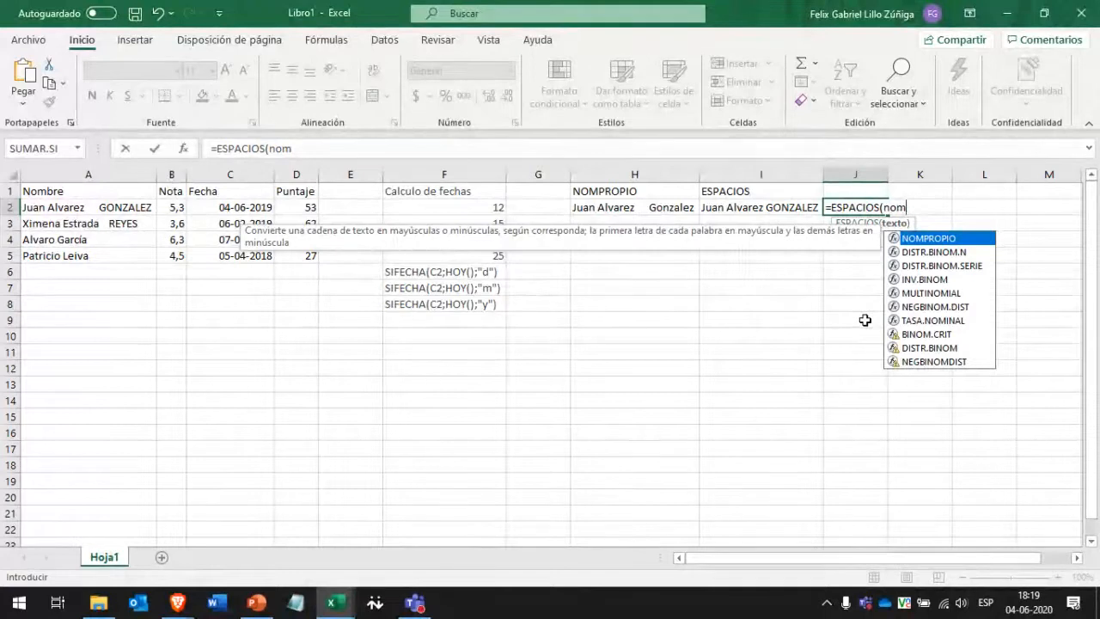
{"action": "double_click", "coordinate": [940, 240]}
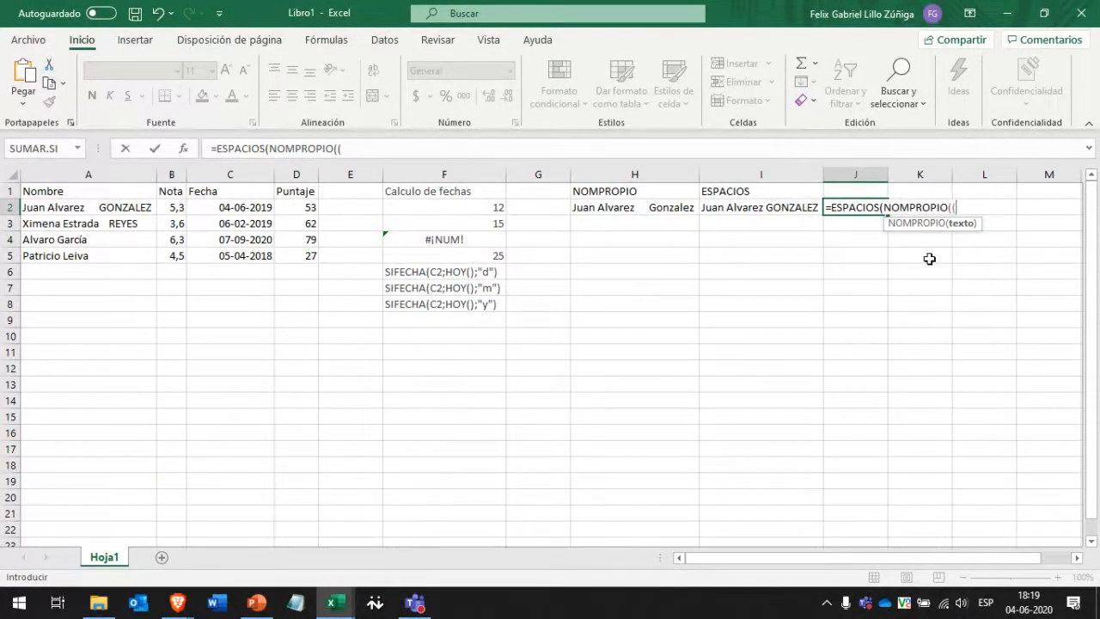
{"action": "type", "text": "("}
{"action": "key", "text": "BackSpace"}
{"action": "left_click", "coordinate": [81, 209]}
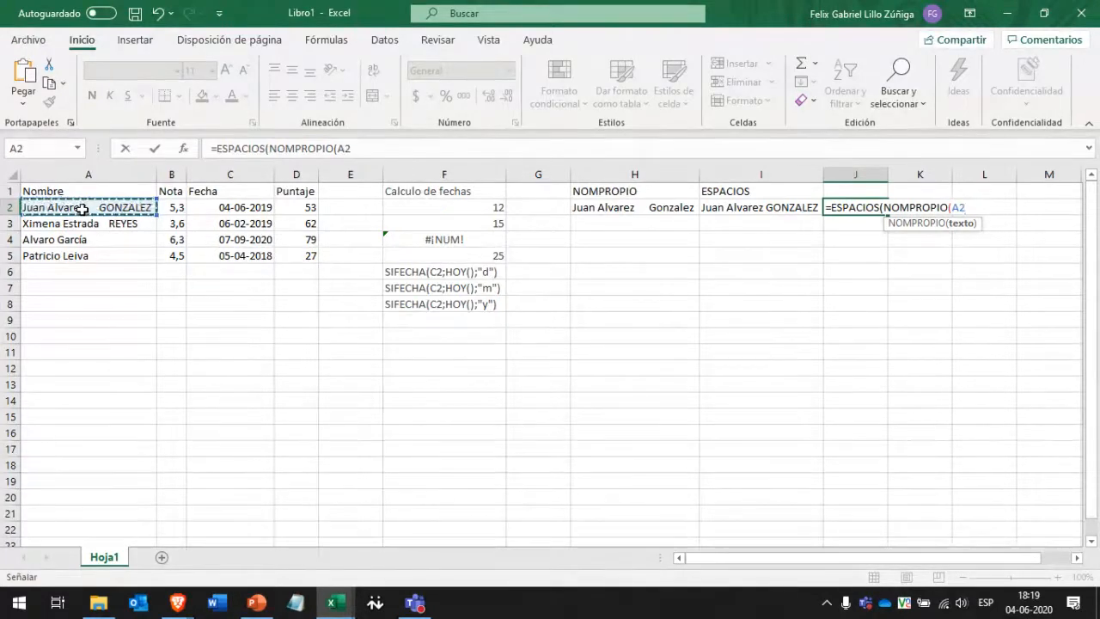
{"action": "type", "text": ")"}
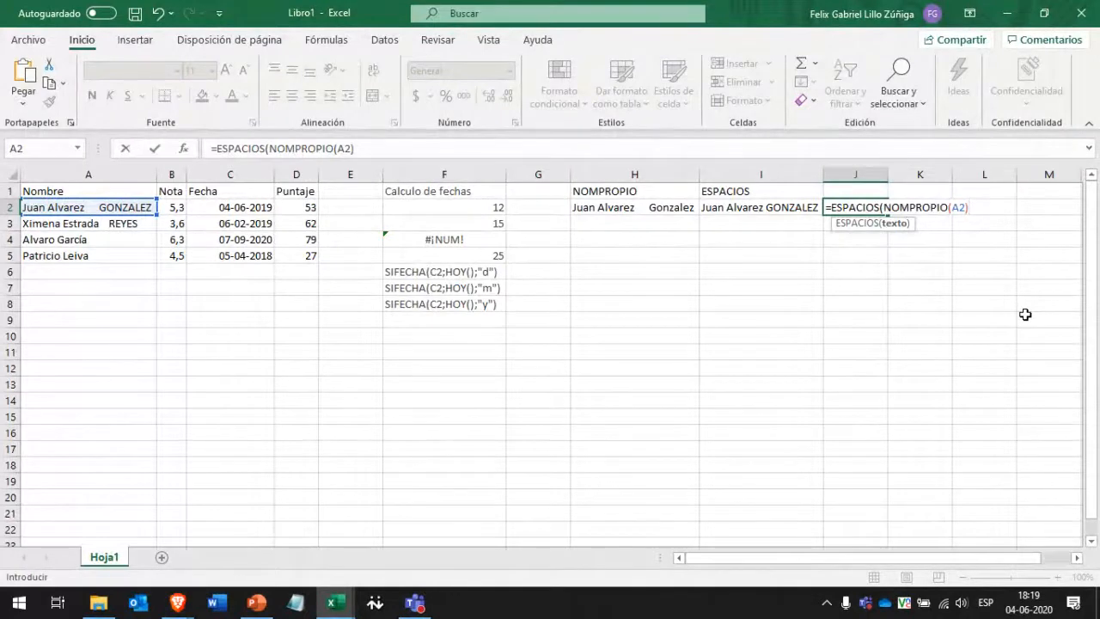
{"action": "type", "text": ")"}
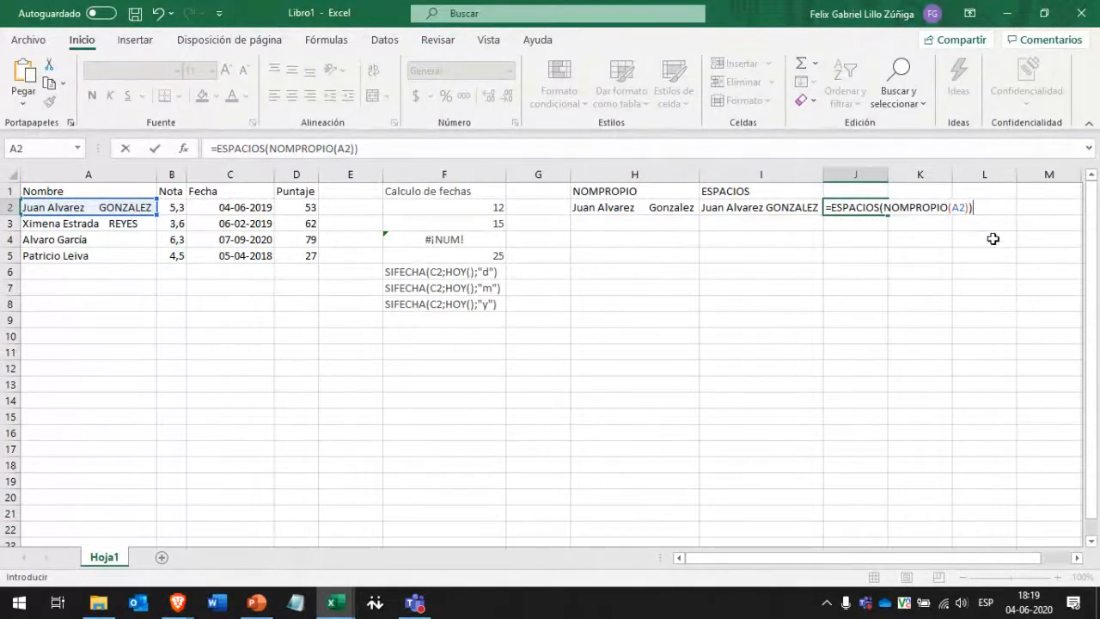
Check the nested formula's arguments, enter it in J2, and highlight part of it in the formula bar.
{"action": "left_click", "coordinate": [885, 207]}
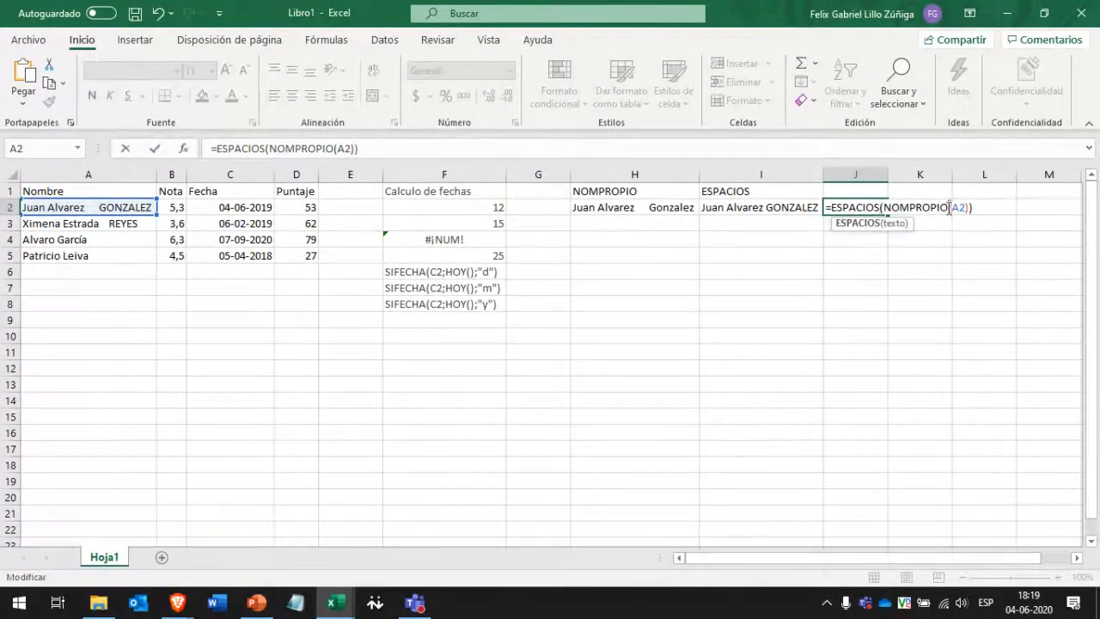
{"action": "left_click", "coordinate": [949, 207]}
{"action": "left_click", "coordinate": [969, 207]}
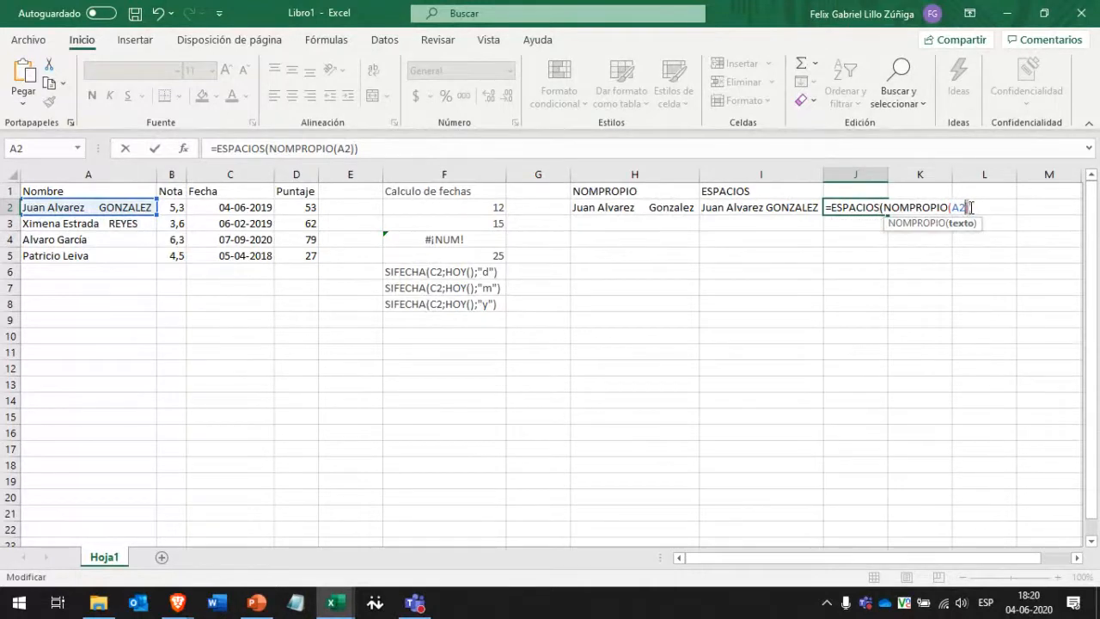
{"action": "left_click", "coordinate": [978, 207]}
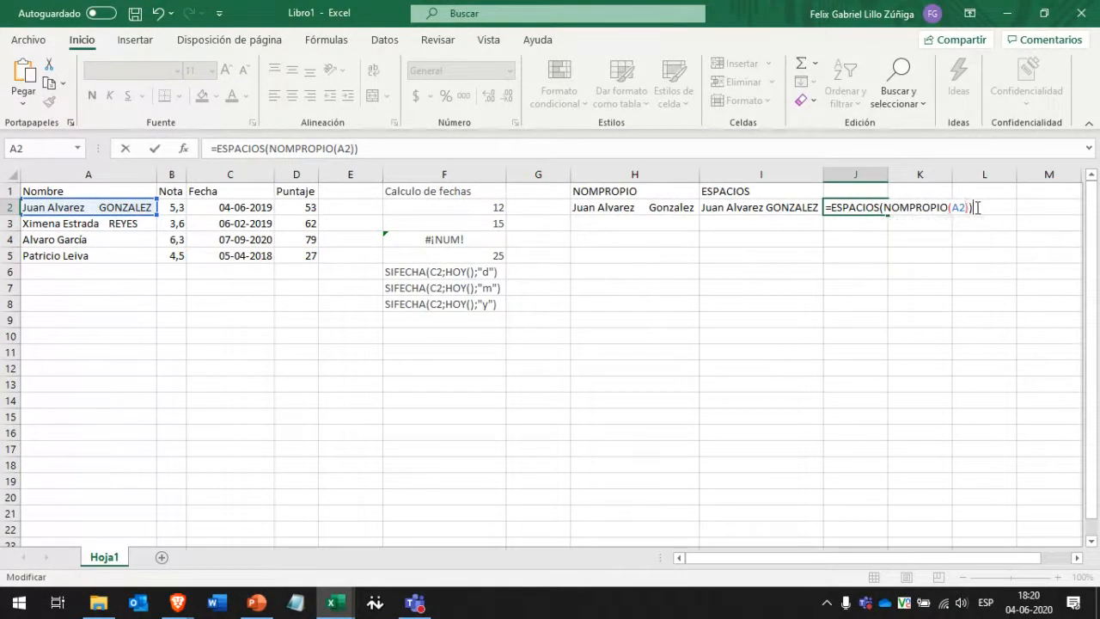
{"action": "key", "text": "Return"}
{"action": "key", "text": "Up"}
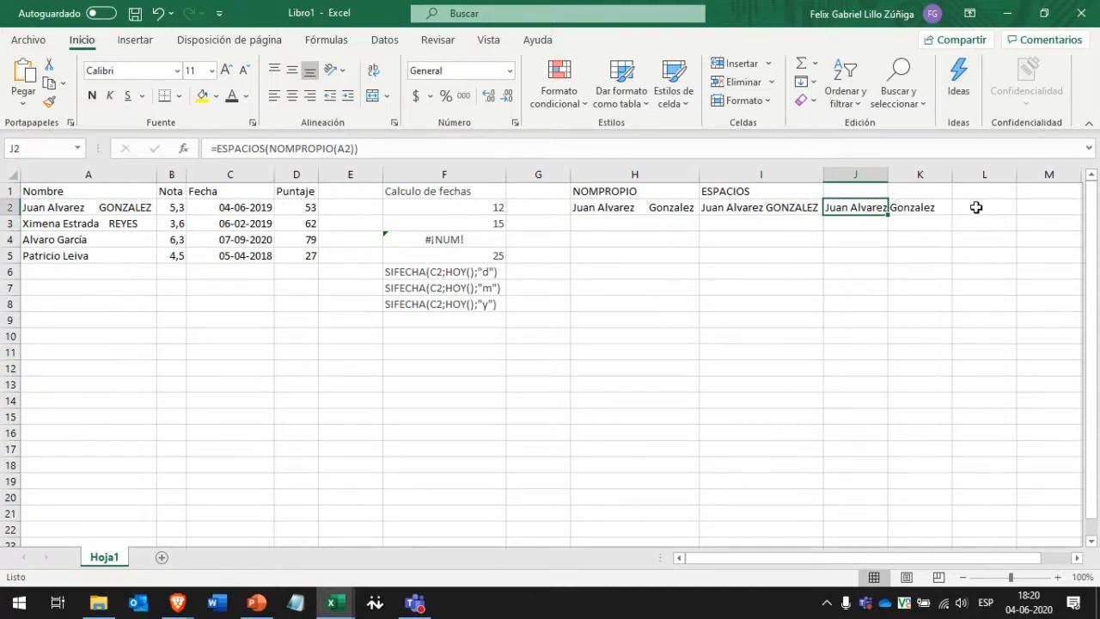
{"action": "left_click_drag", "start_coordinate": [250, 148], "coordinate": [313, 146]}
{"action": "left_click", "coordinate": [313, 146]}
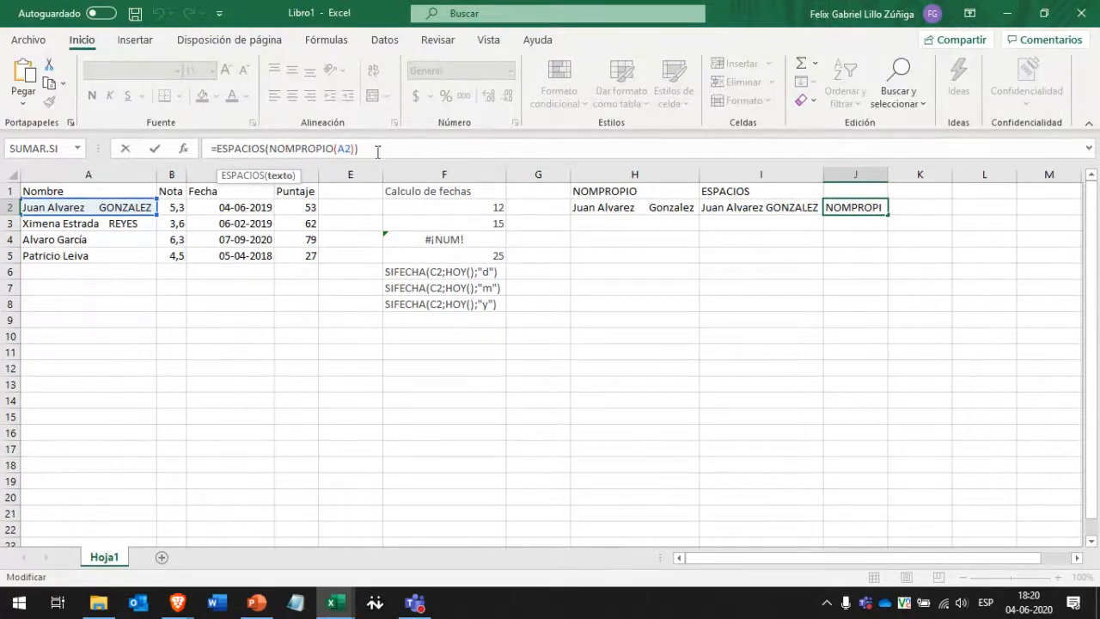
{"action": "double_click", "coordinate": [340, 148]}
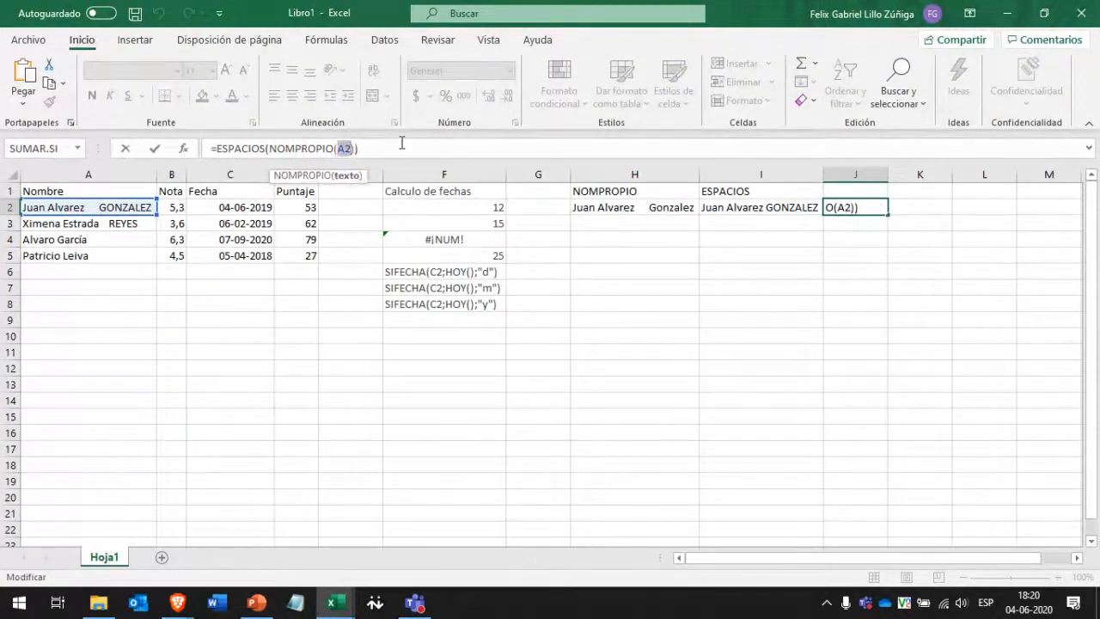
{"action": "key", "text": "Escape"}
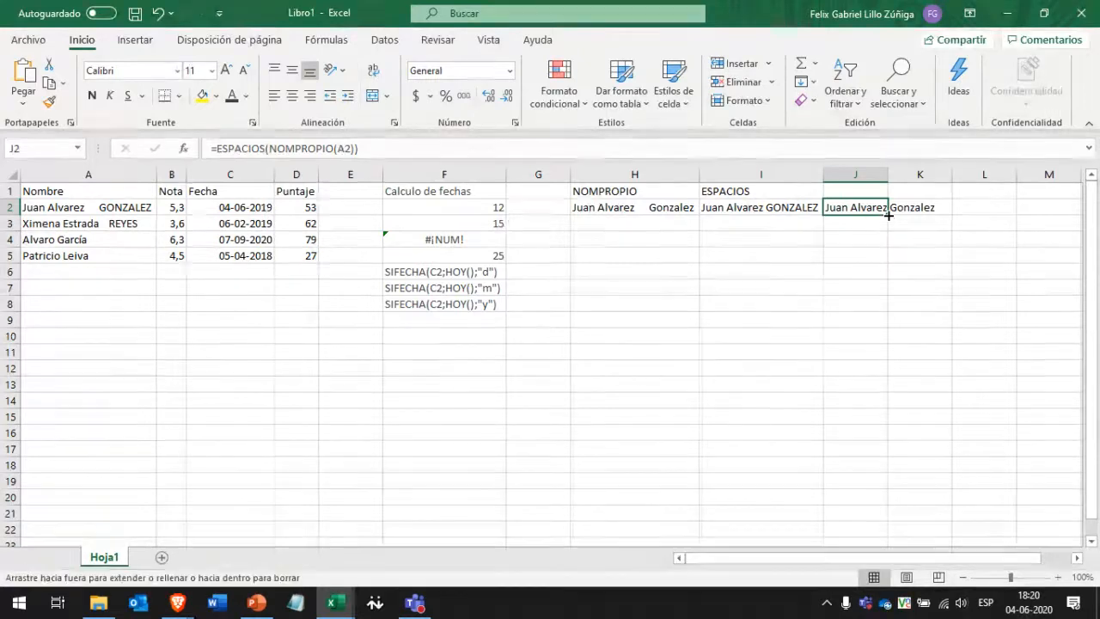
Fill J2's nested formula down to J5 and check the copied formulas in J3, J4 and J5.
{"action": "left_click_drag", "start_coordinate": [888, 216], "coordinate": [881, 256]}
{"action": "left_click", "coordinate": [859, 222]}
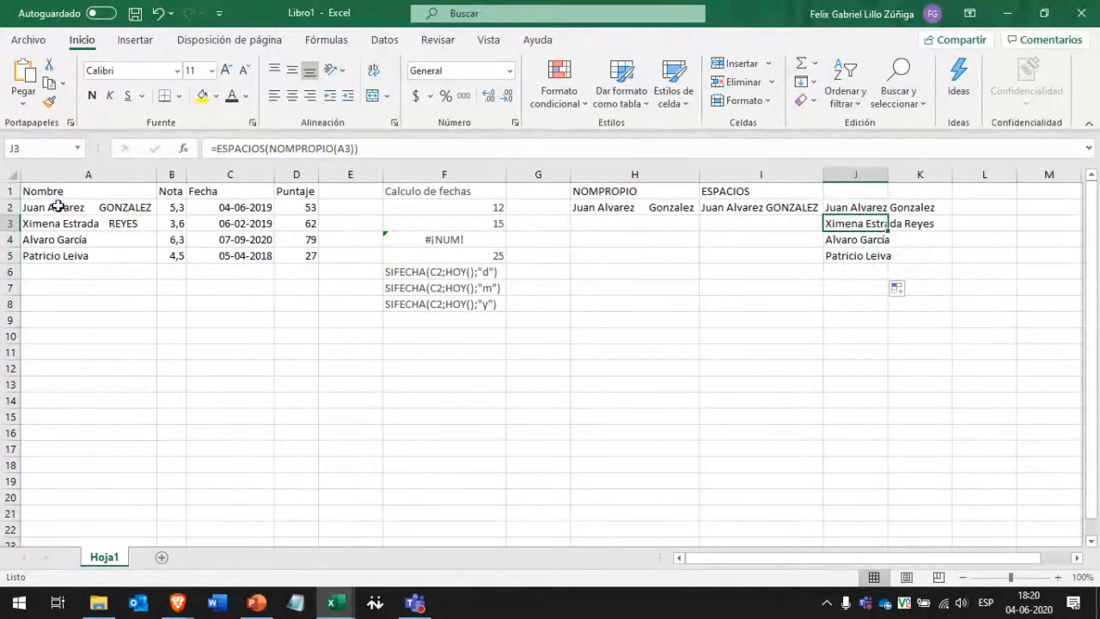
{"action": "left_click_drag", "start_coordinate": [64, 212], "coordinate": [59, 255]}
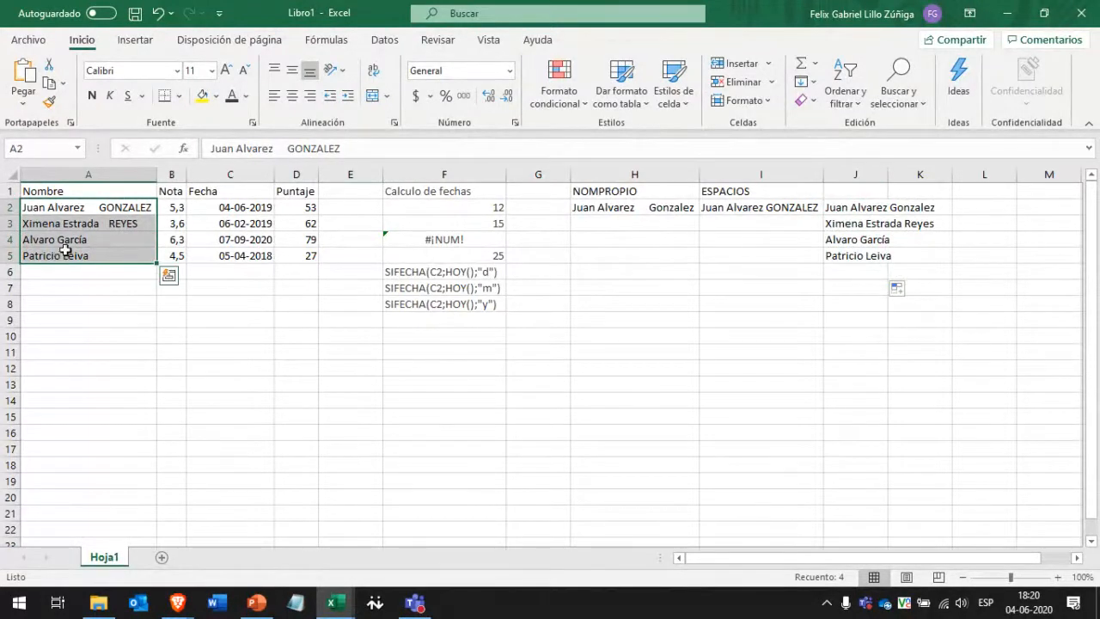
{"action": "left_click", "coordinate": [876, 225]}
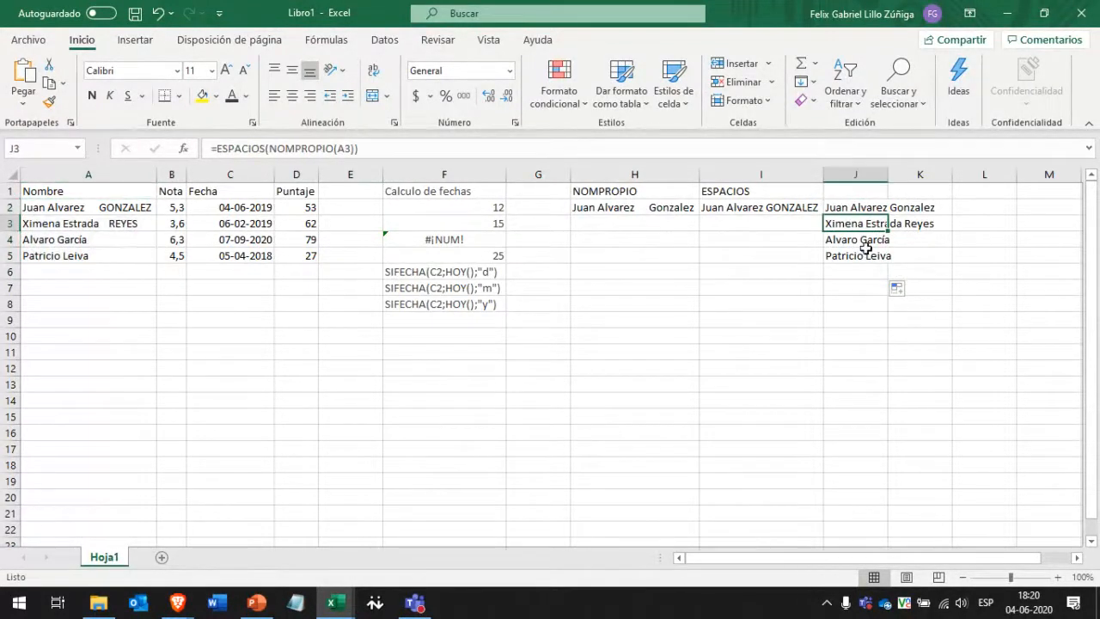
{"action": "left_click", "coordinate": [863, 241]}
{"action": "left_click", "coordinate": [860, 256]}
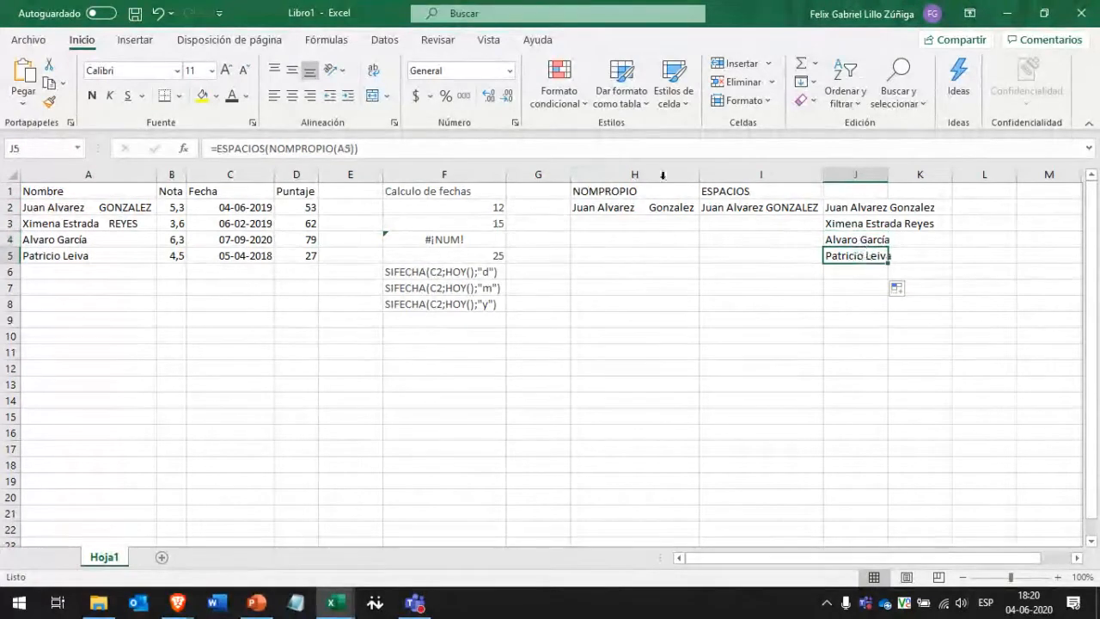
{"action": "left_click", "coordinate": [843, 193]}
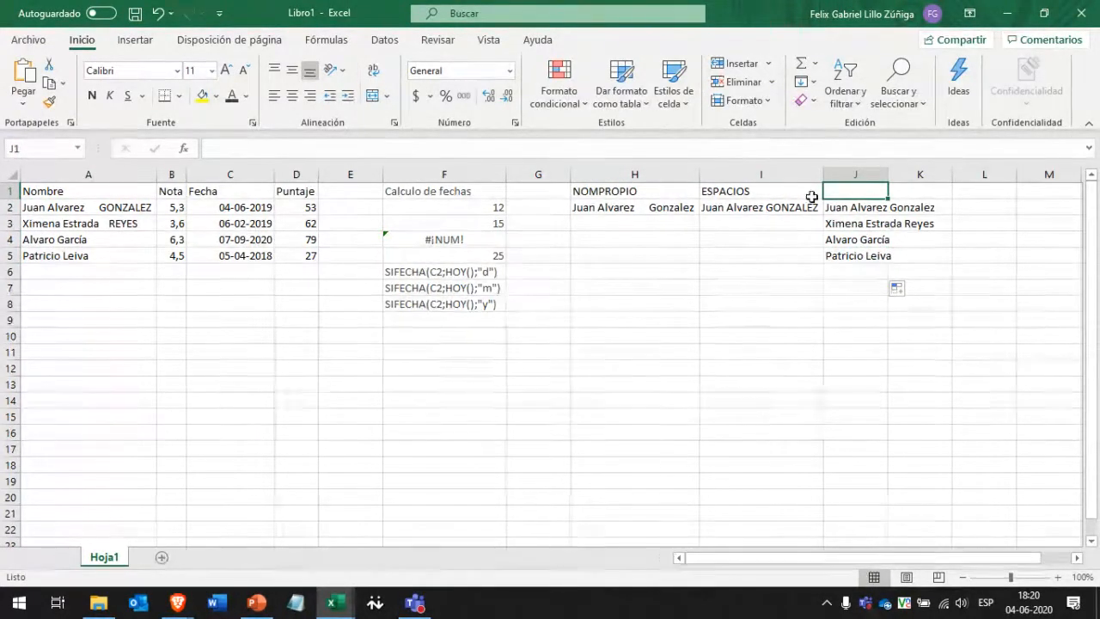
{"action": "left_click", "coordinate": [859, 207]}
{"action": "left_click_drag", "start_coordinate": [859, 207], "coordinate": [851, 255]}
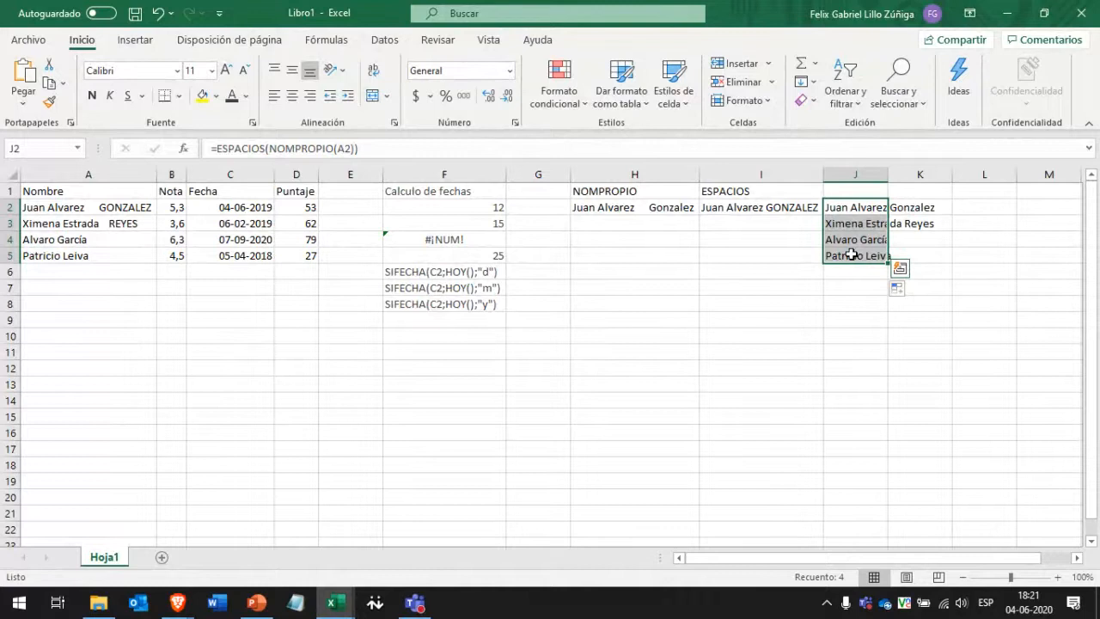
Delete the four cleaned names by clearing J1:J7.
{"action": "left_click", "coordinate": [740, 256]}
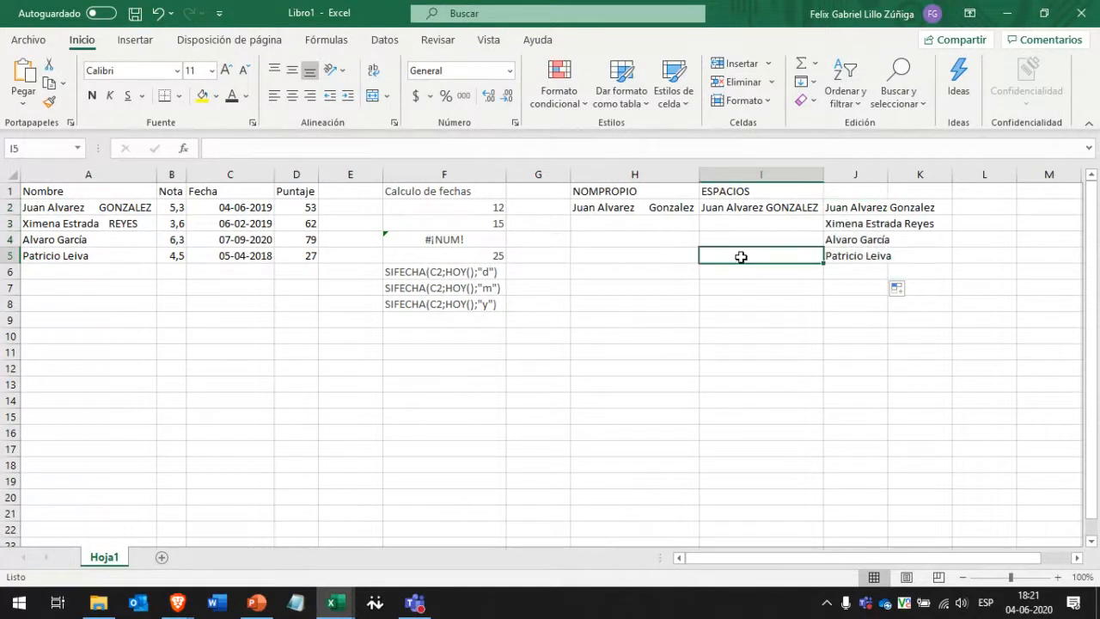
{"action": "left_click_drag", "start_coordinate": [635, 190], "coordinate": [865, 290]}
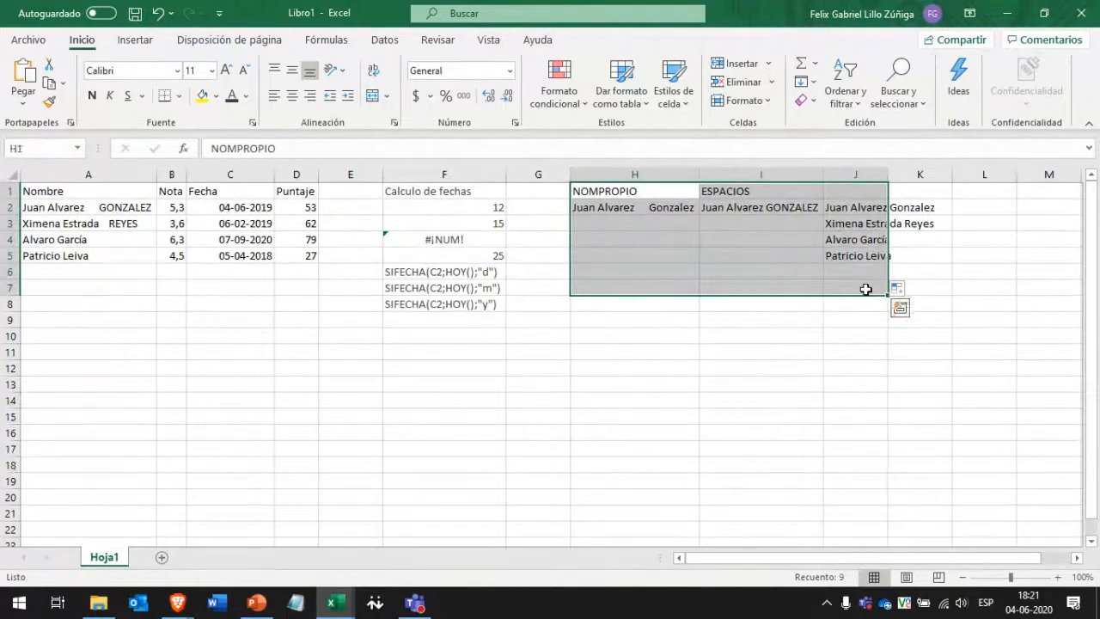
{"action": "left_click", "coordinate": [881, 332]}
{"action": "left_click_drag", "start_coordinate": [857, 190], "coordinate": [851, 287]}
{"action": "key", "text": "Delete"}
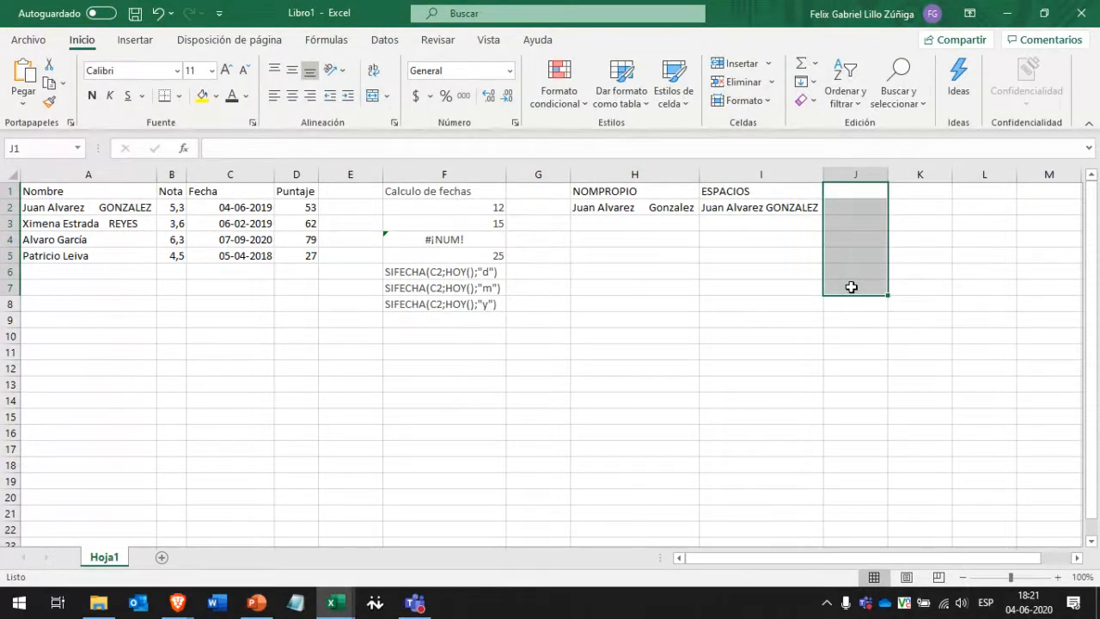
Enter the heading BUSCAR X in cell J1.
{"action": "type", "text": "BUS"}
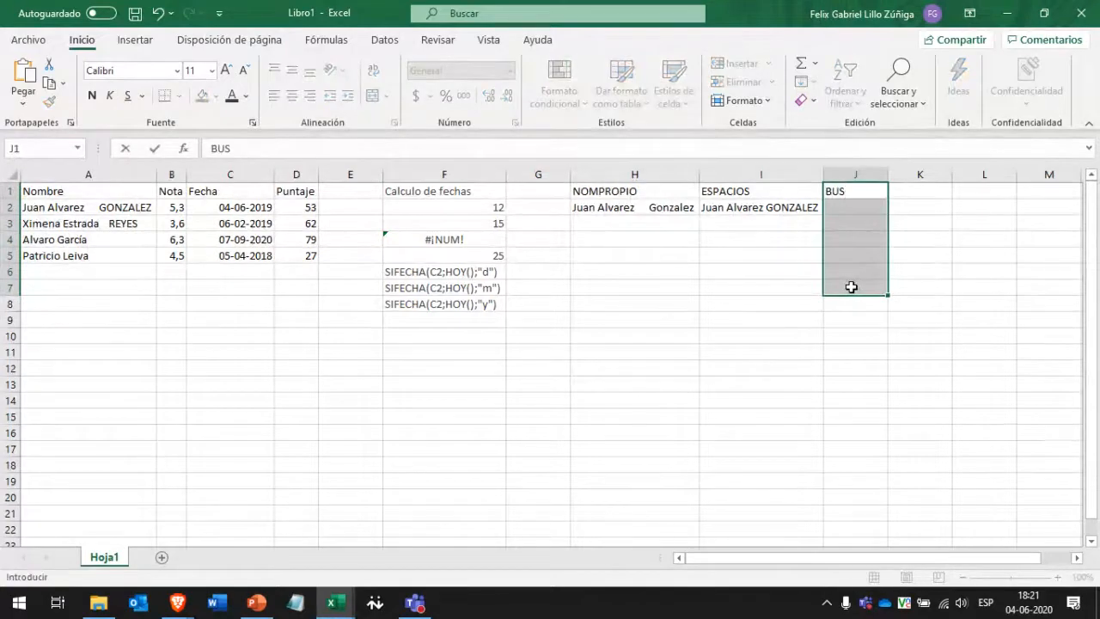
{"action": "type", "text": "CAR X"}
{"action": "key", "text": "Return"}
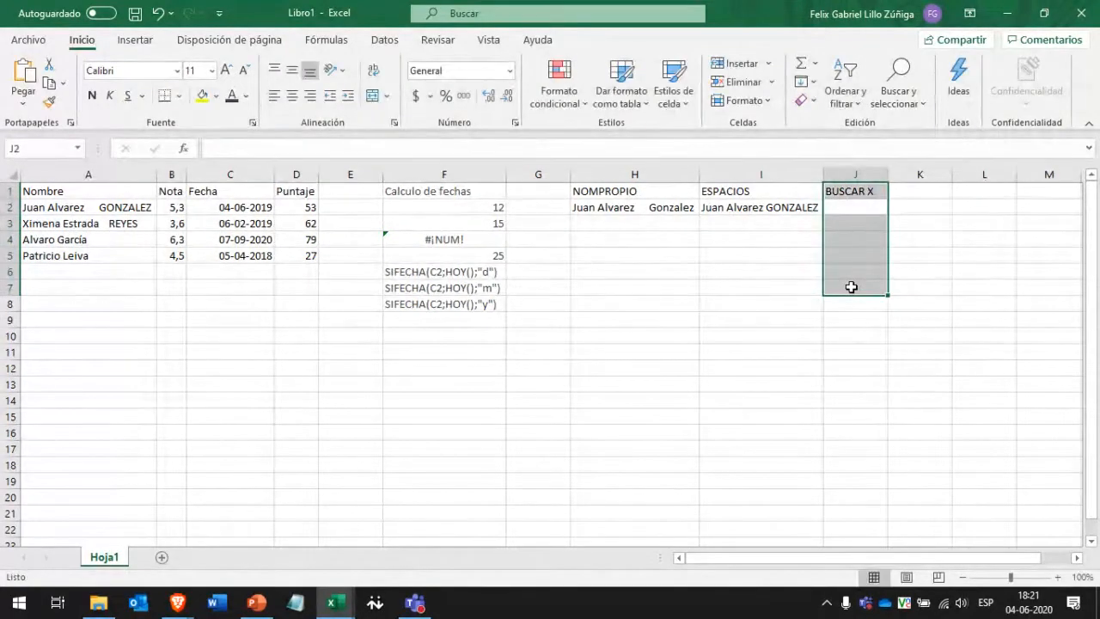
{"action": "left_click", "coordinate": [851, 287]}
Type the labels BUSCAR V (ERTICAL) in L1 and BUSCAR H (ORIZONTAL) in L2.
{"action": "left_click", "coordinate": [922, 195]}
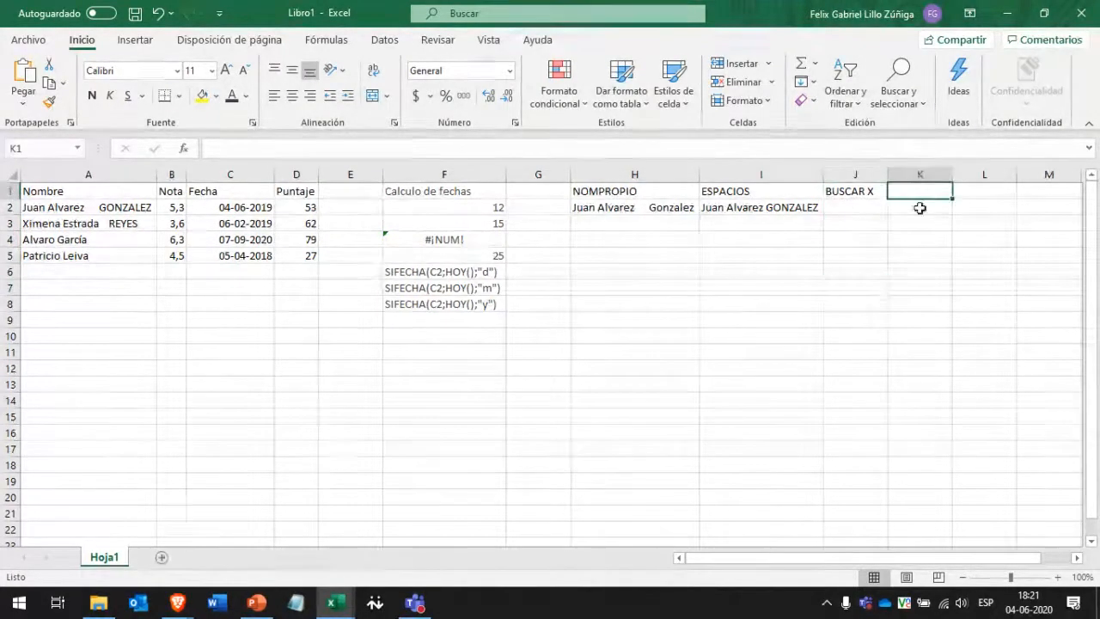
{"action": "key", "text": "Right"}
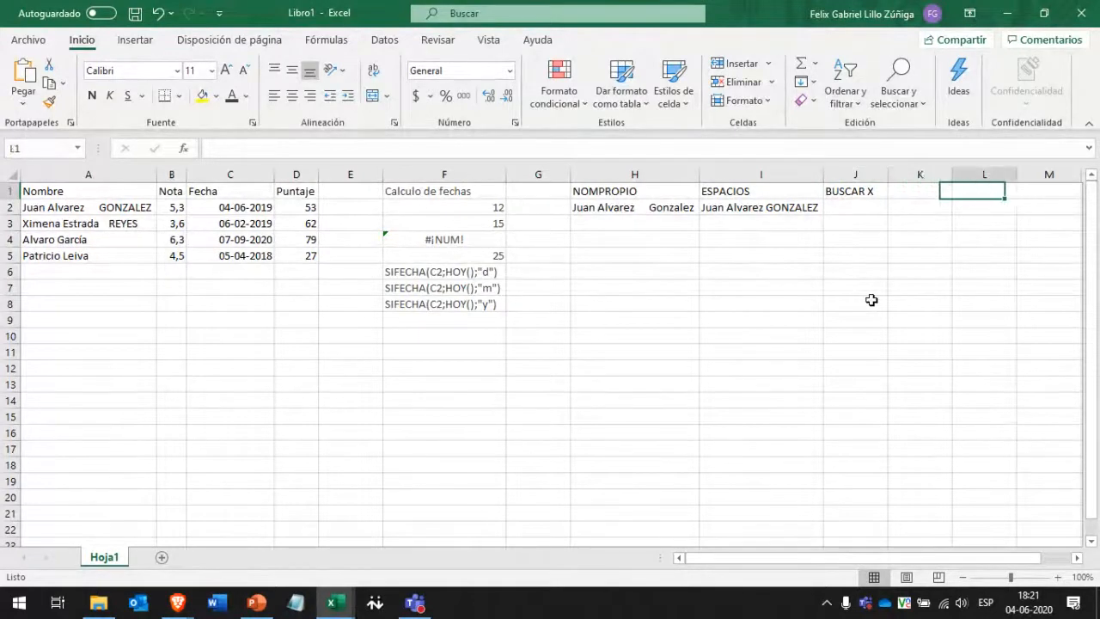
{"action": "key", "text": "Left"}
{"action": "key", "text": "Right"}
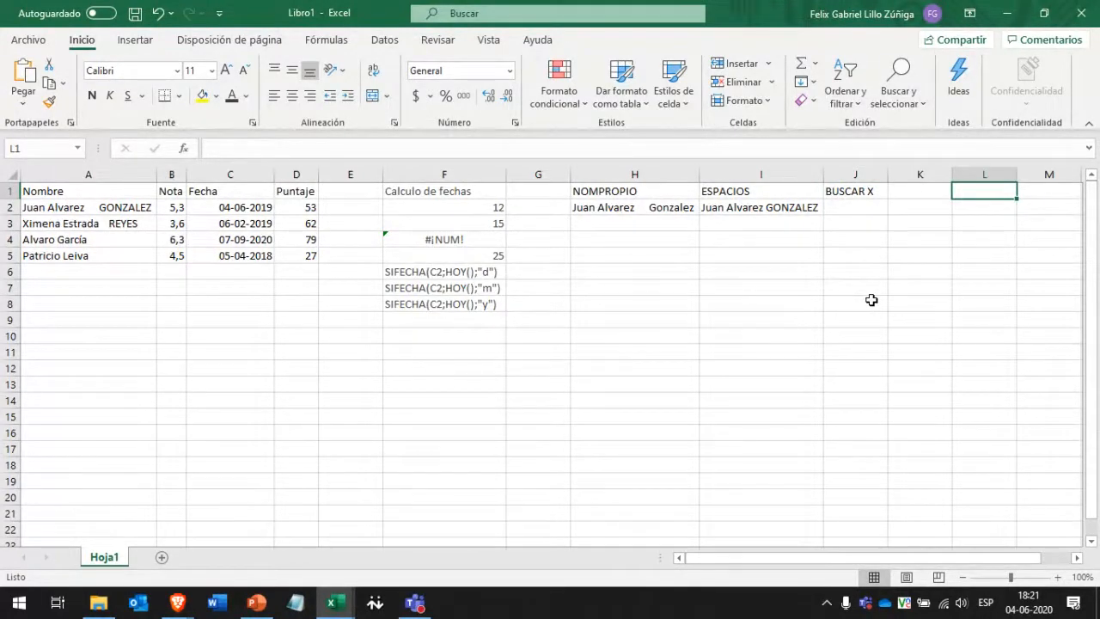
{"action": "type", "text": "BUSCAR V"}
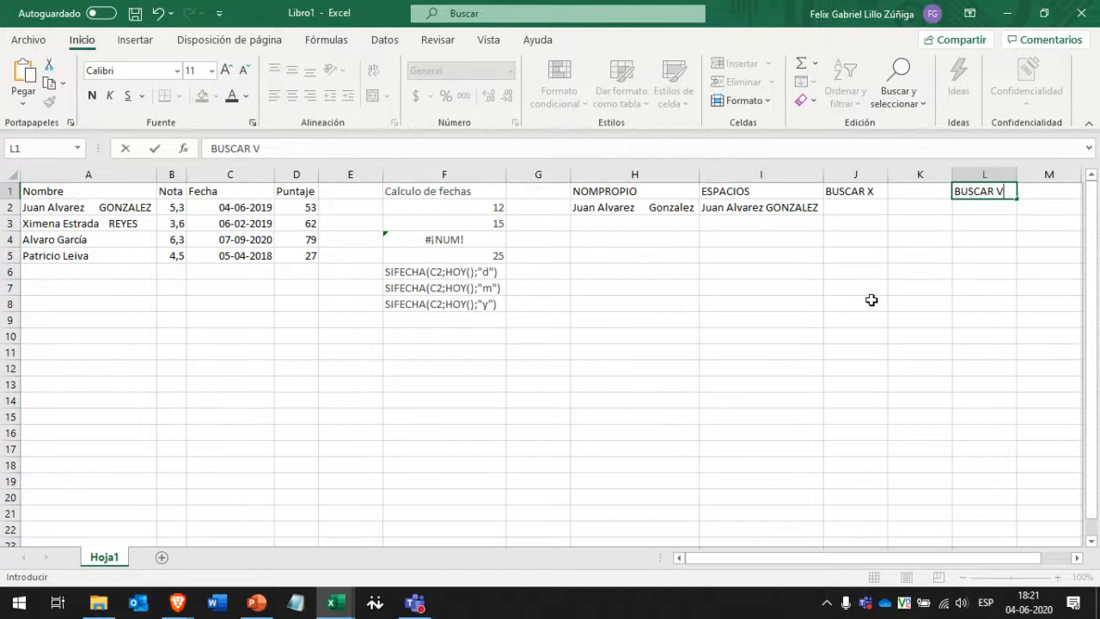
{"action": "type", "text": " (ERTICAL"}
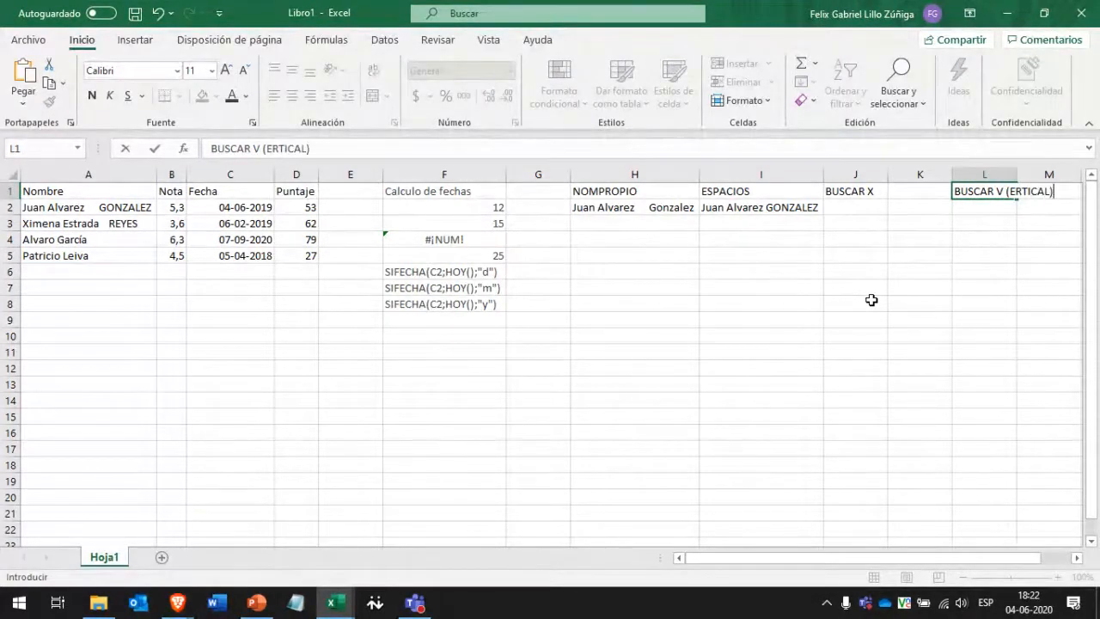
{"action": "key", "text": "Return"}
{"action": "type", "text": "BUSCAR "}
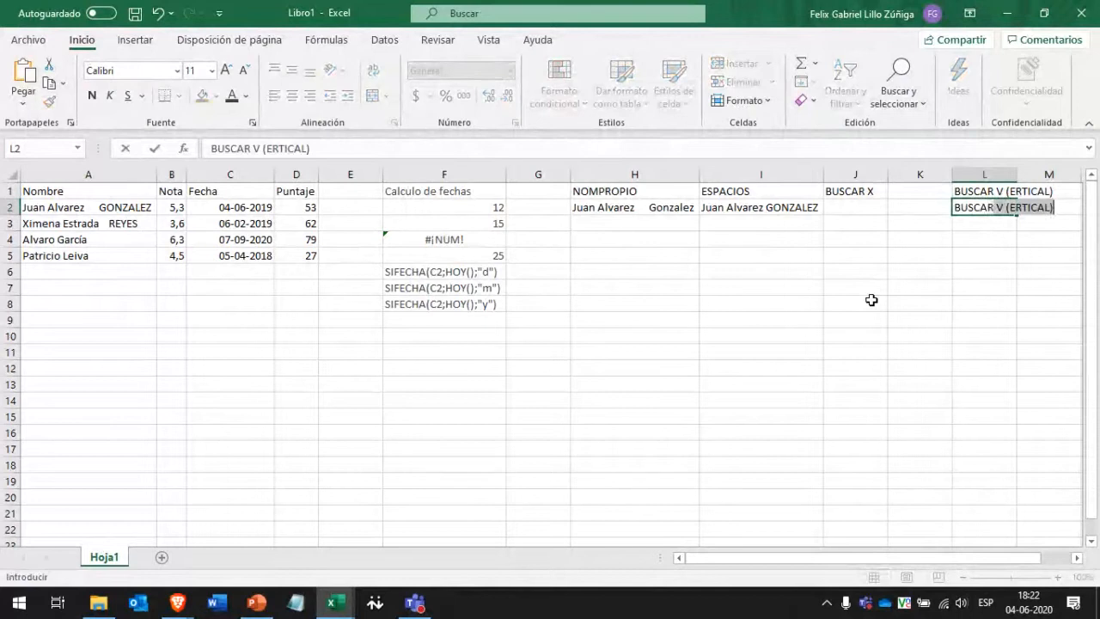
{"action": "type", "text": "H ("}
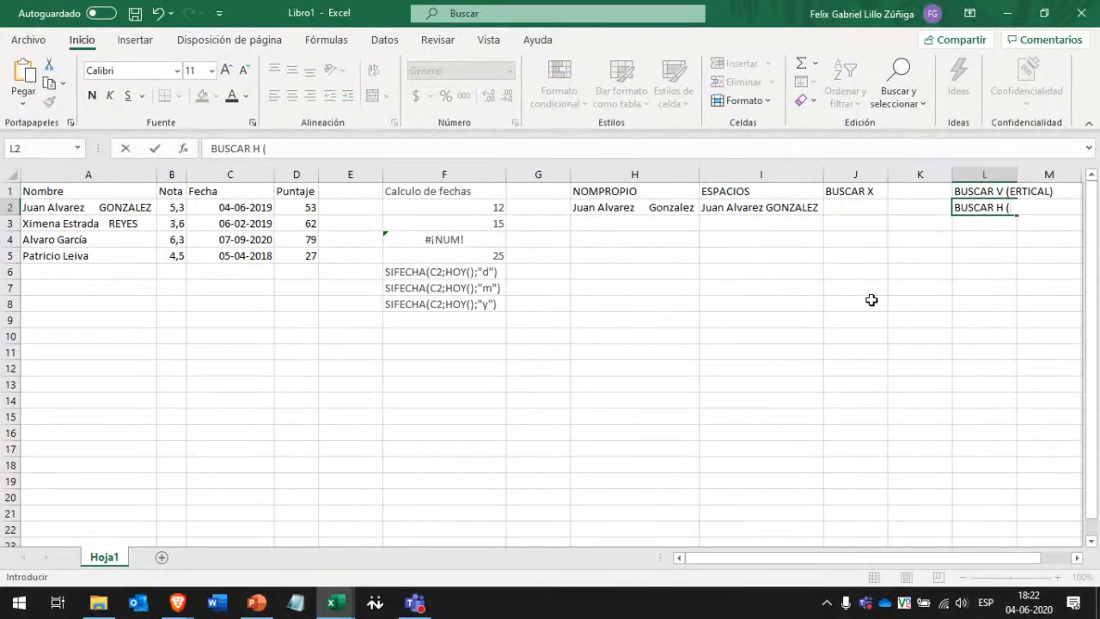
{"action": "type", "text": "ORIZONTAL)"}
{"action": "key", "text": "Return"}
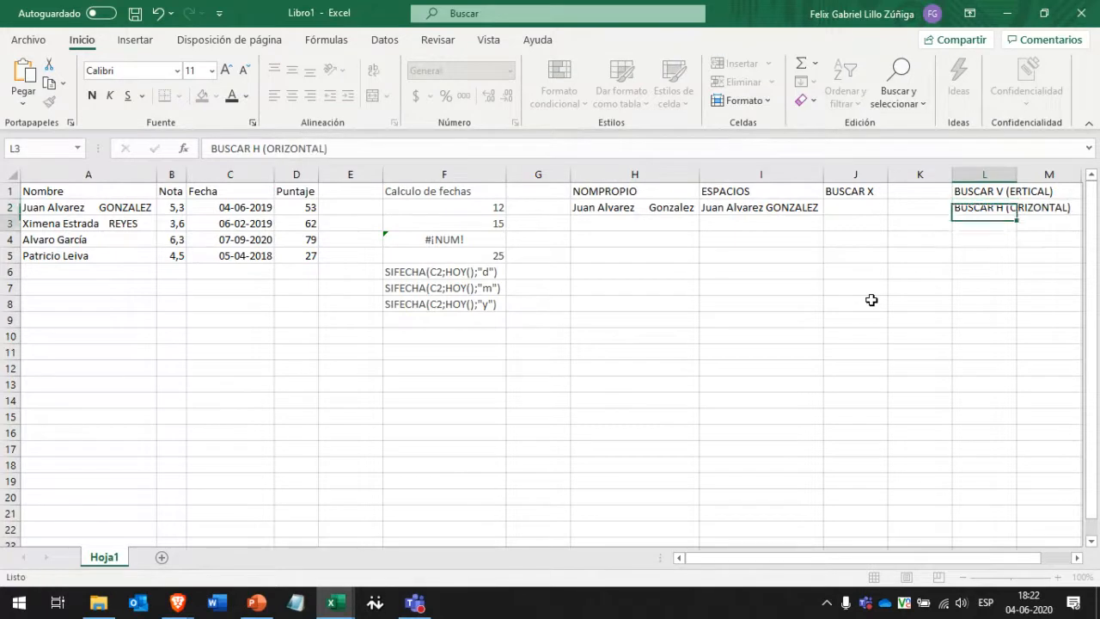
{"action": "key", "text": "Up"}
{"action": "key", "text": "Up"}
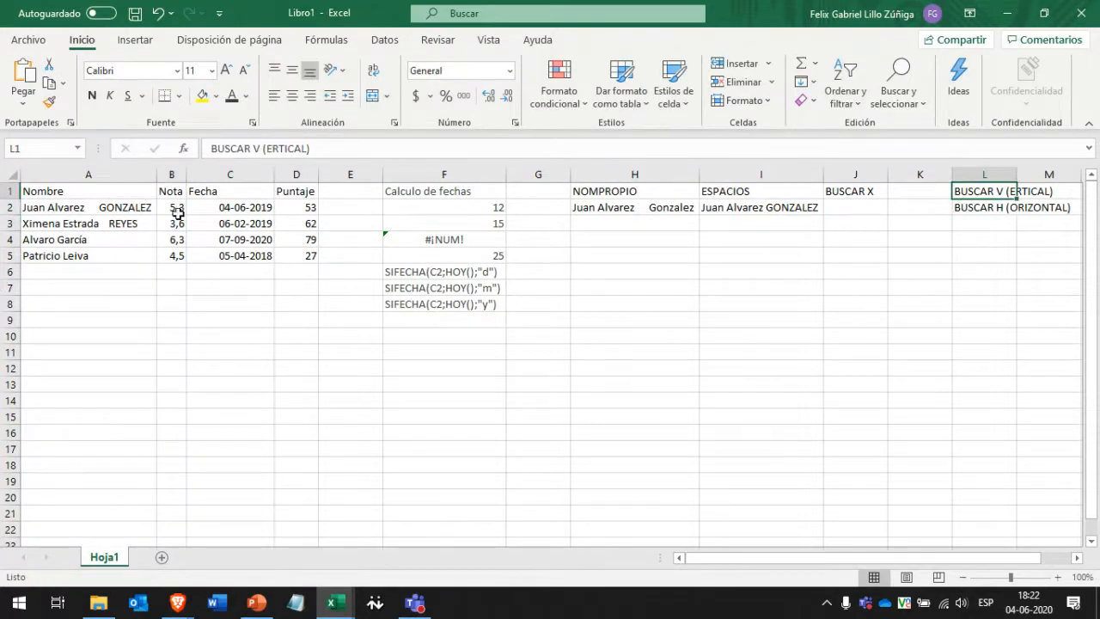
Clear the BUSCAR V and BUSCAR H labels from L1:L2, keeping the BUSCAR X heading.
{"action": "left_click_drag", "start_coordinate": [86, 209], "coordinate": [336, 211]}
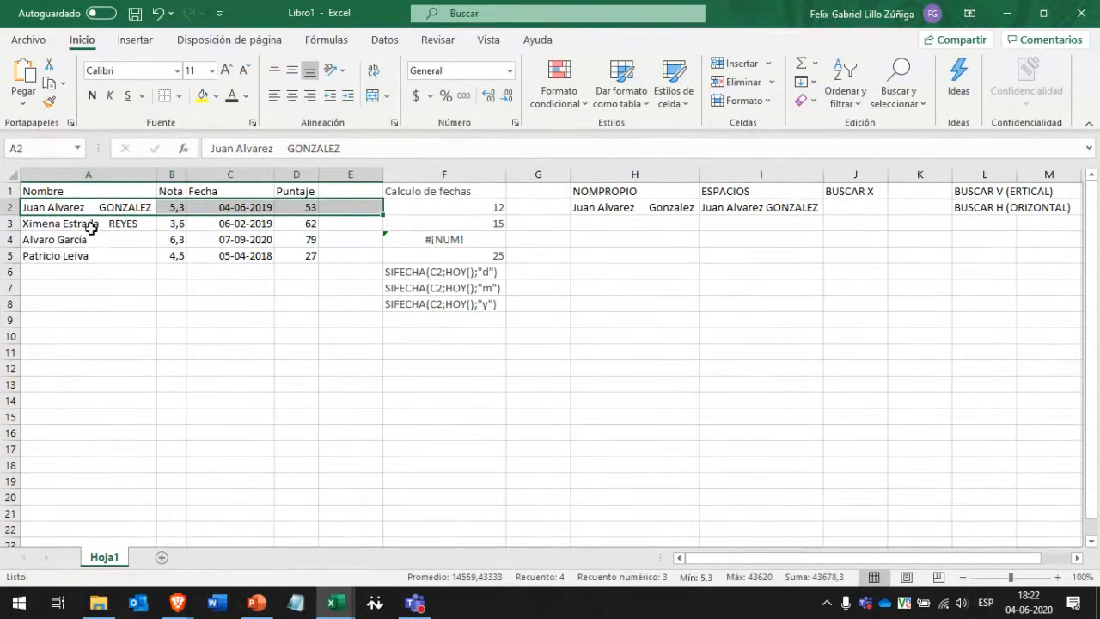
{"action": "mouse_move", "coordinate": [91, 229]}
{"action": "left_mouse_down"}
{"action": "mouse_move", "coordinate": [324, 226]}
{"action": "mouse_move", "coordinate": [189, 235]}
{"action": "mouse_move", "coordinate": [128, 221]}
{"action": "mouse_move", "coordinate": [94, 241]}
{"action": "left_mouse_up"}
{"action": "left_click_drag", "start_coordinate": [108, 301], "coordinate": [108, 306]}
{"action": "left_click", "coordinate": [361, 334]}
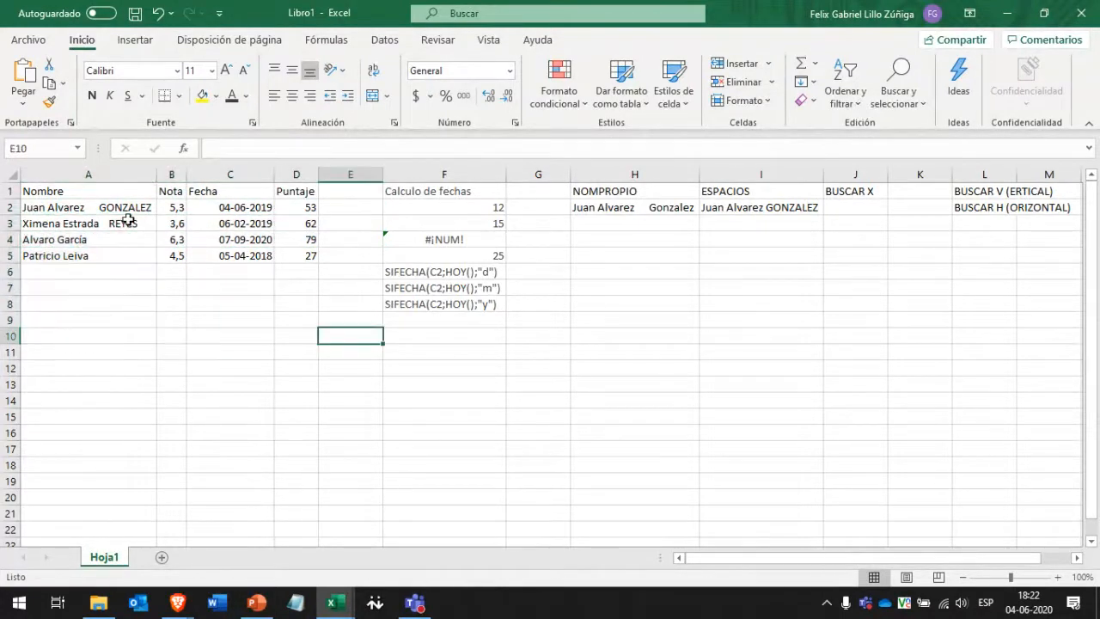
{"action": "left_click", "coordinate": [876, 193]}
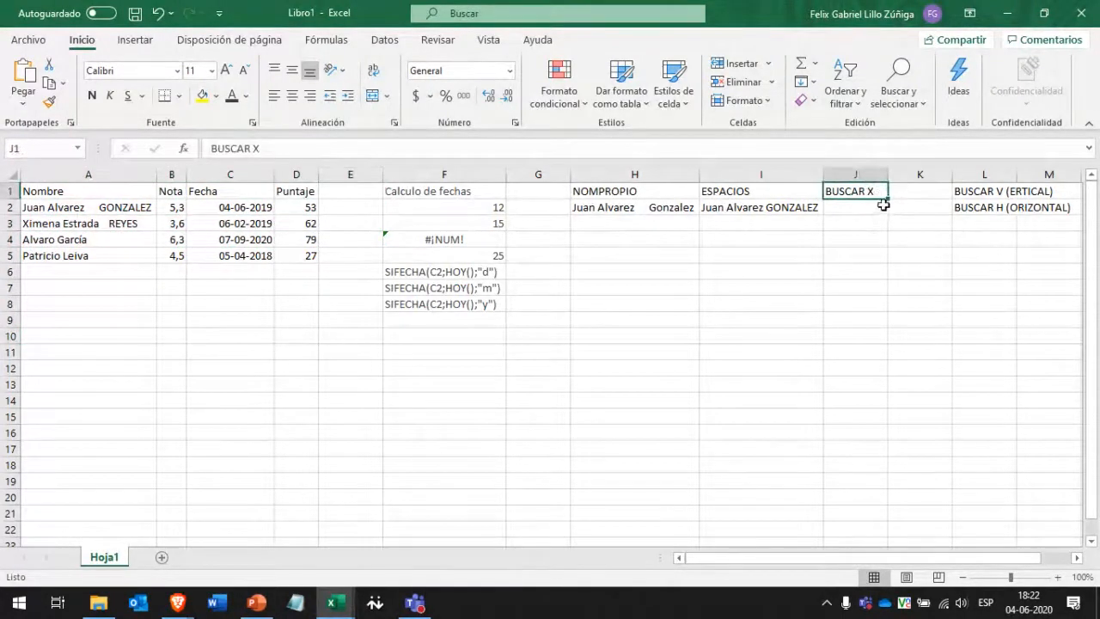
{"action": "left_click", "coordinate": [997, 196]}
{"action": "left_click", "coordinate": [848, 195]}
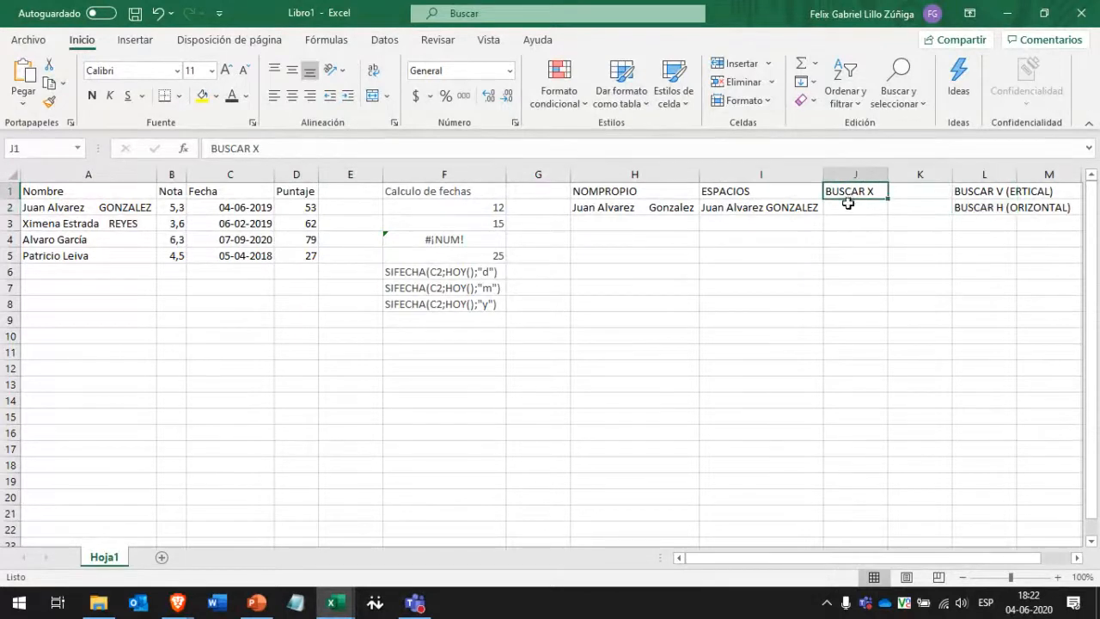
{"action": "left_click", "coordinate": [851, 208]}
{"action": "left_click_drag", "start_coordinate": [976, 192], "coordinate": [983, 214]}
{"action": "key", "text": "Delete"}
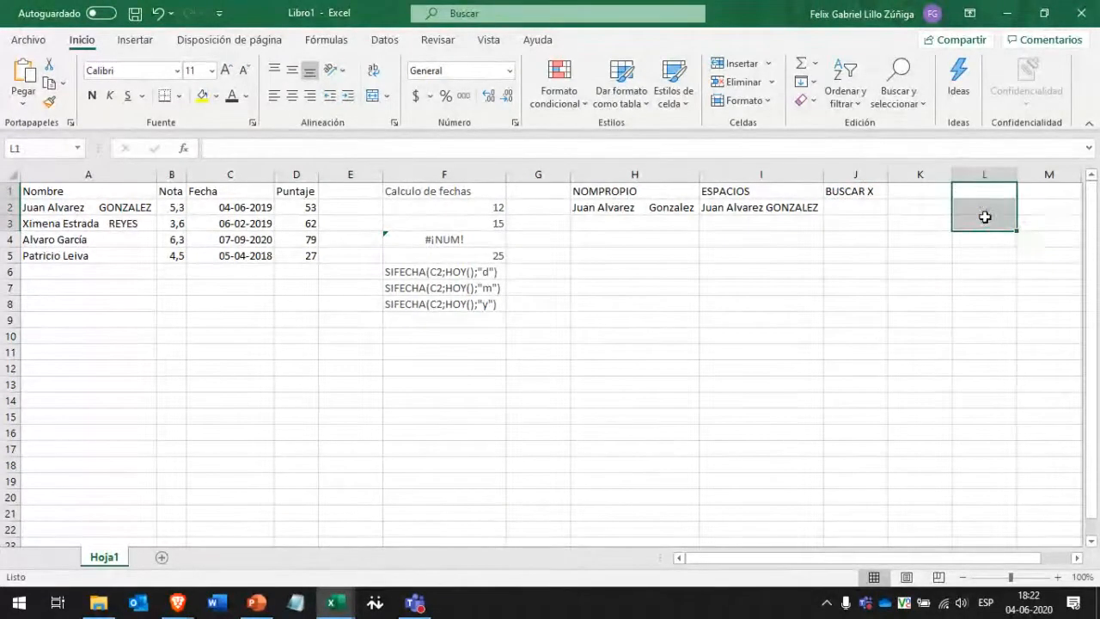
{"action": "left_click", "coordinate": [843, 191]}
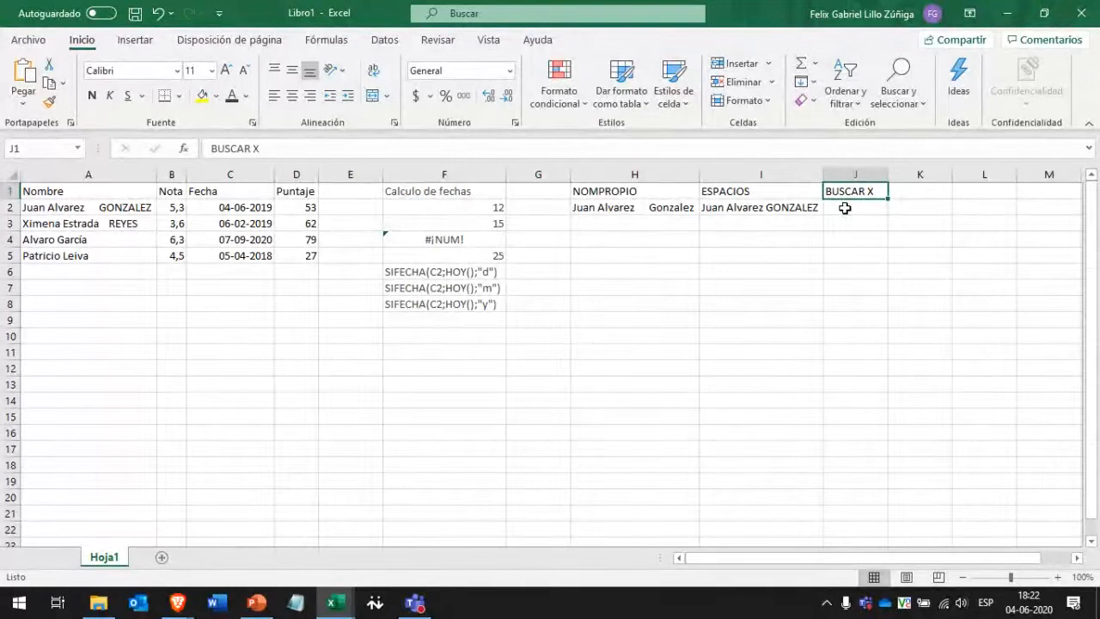
{"action": "left_click", "coordinate": [845, 208]}
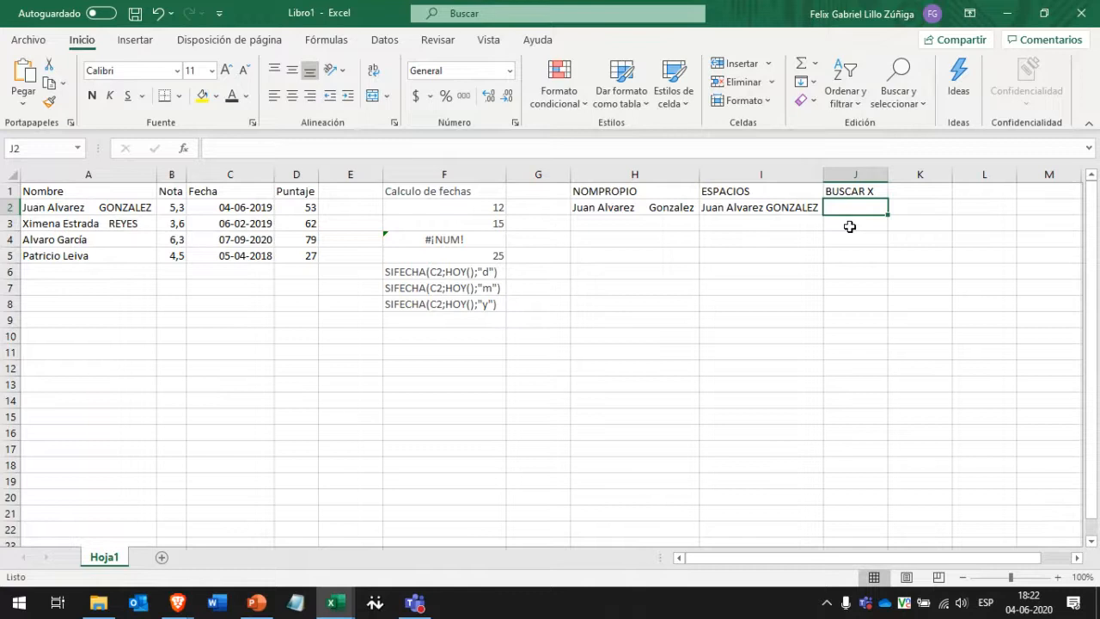
Start a BUSCARX formula in J2 with "Alvaro" as the lookup value.
{"action": "type", "text": "="}
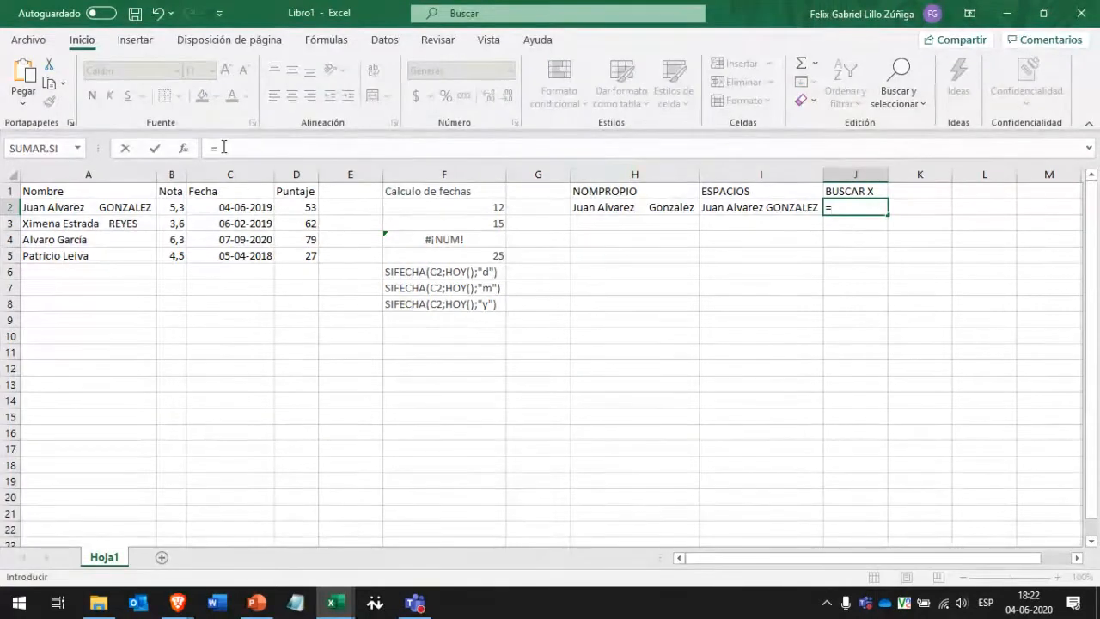
{"action": "type", "text": "BUS"}
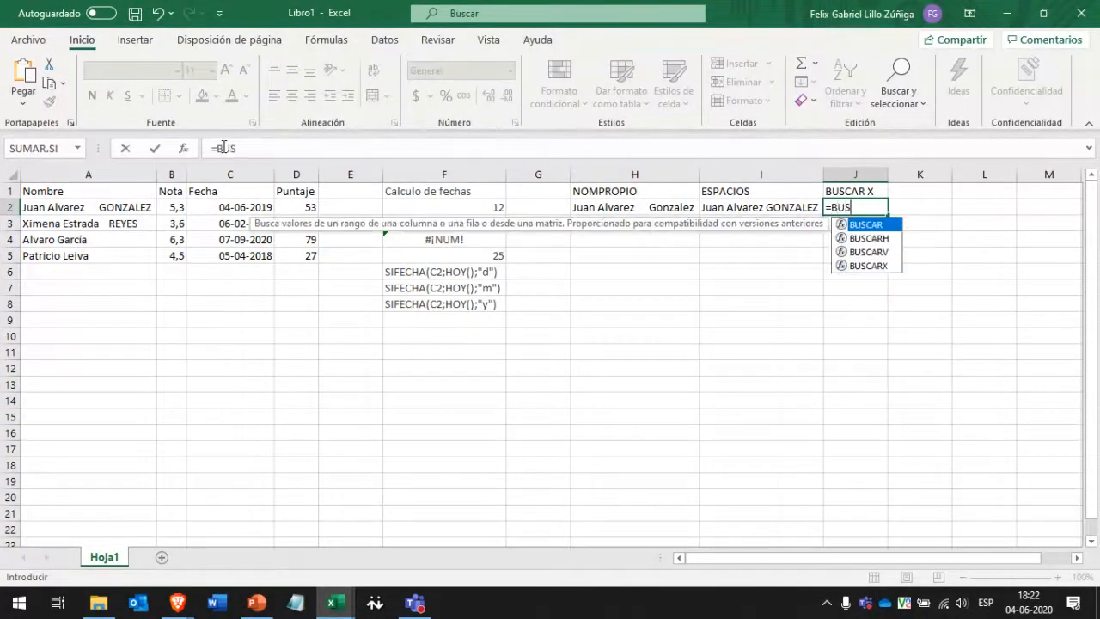
{"action": "type", "text": "CAR"}
{"action": "left_click", "coordinate": [882, 273]}
{"action": "double_click", "coordinate": [874, 264]}
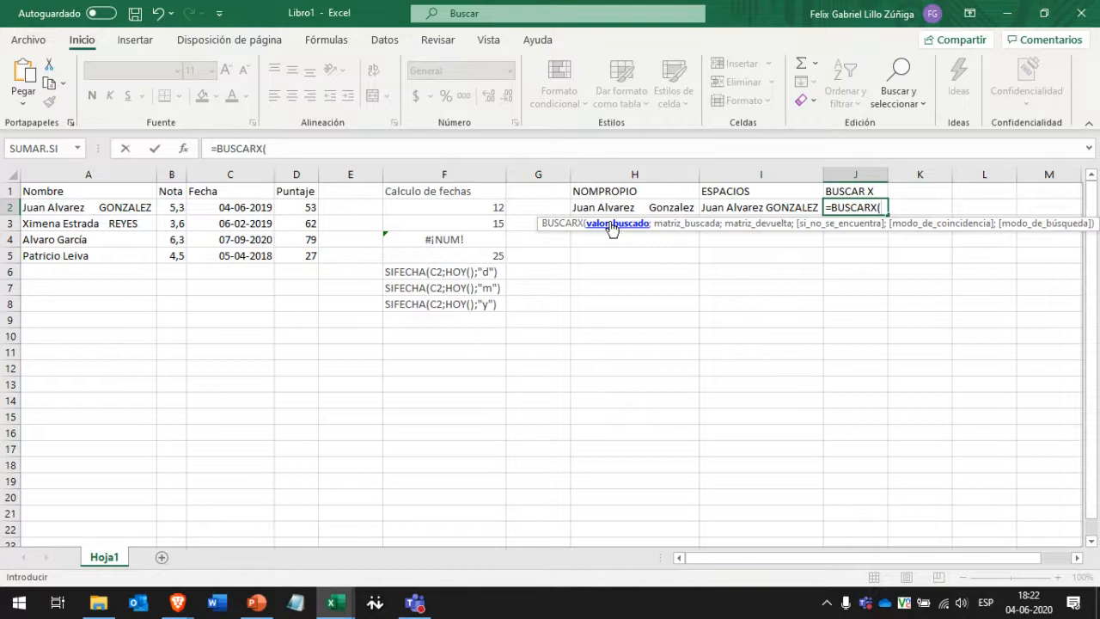
{"action": "type", "text": "\"a"}
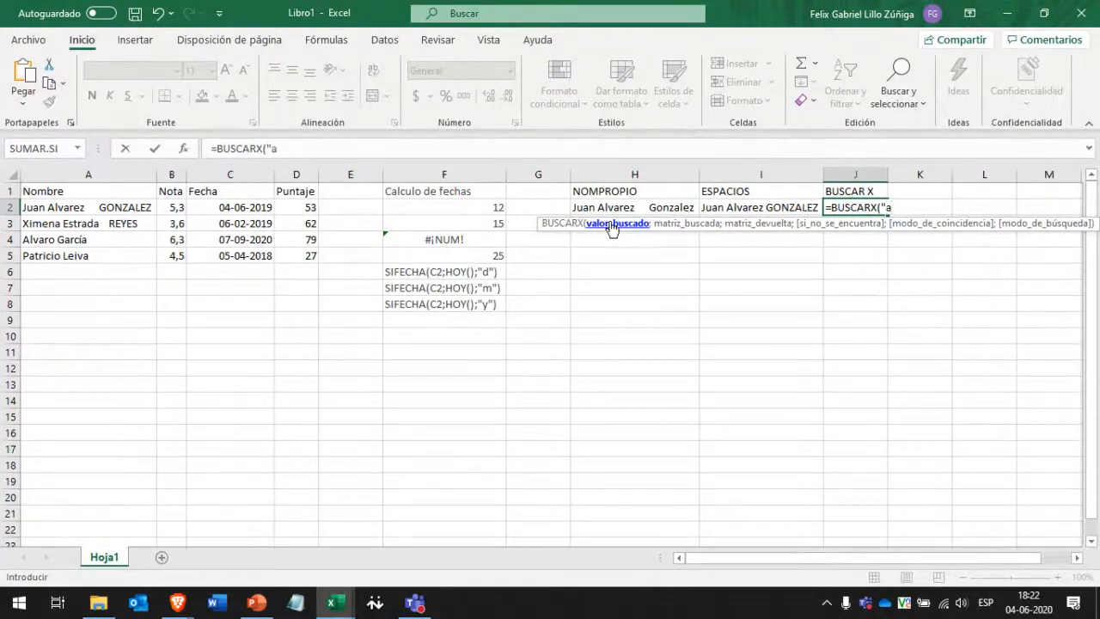
{"action": "key", "text": "BackSpace"}
{"action": "type", "text": "Alvaro\""}
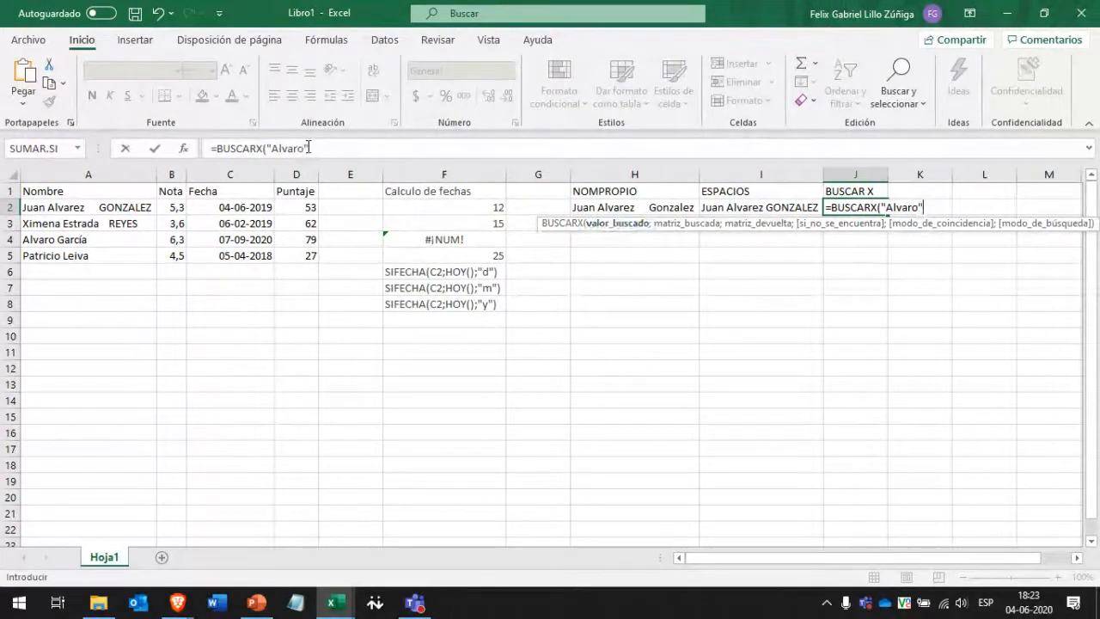
{"action": "left_click_drag", "start_coordinate": [309, 147], "coordinate": [269, 148]}
{"action": "left_click", "coordinate": [349, 144]}
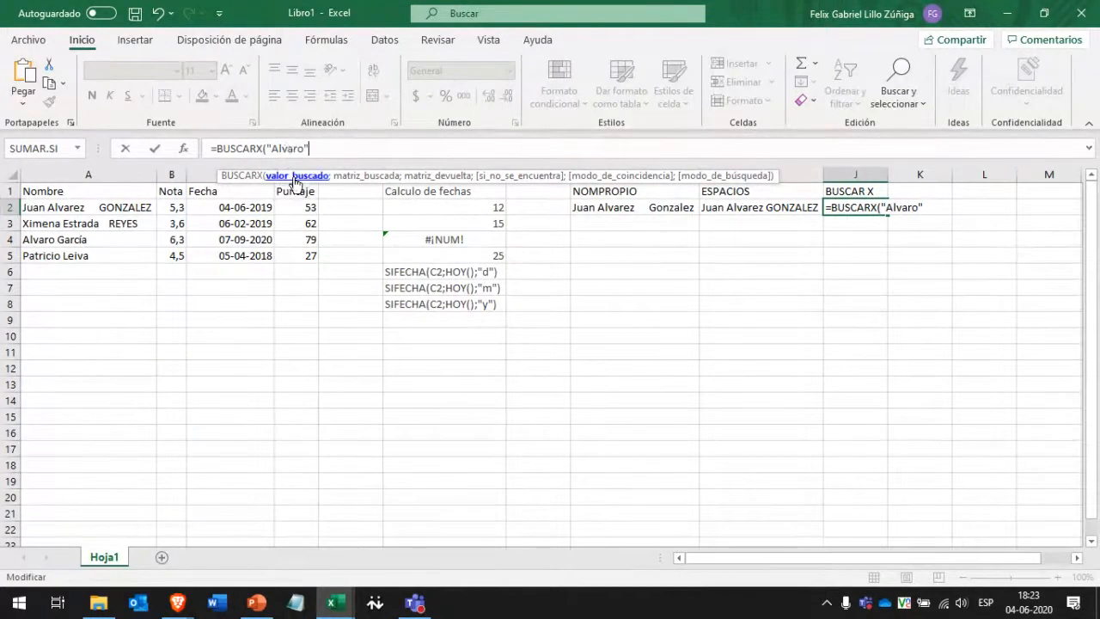
Add A1:D5 as the search range and B1:B5 as the return range, then commit.
{"action": "type", "text": ";"}
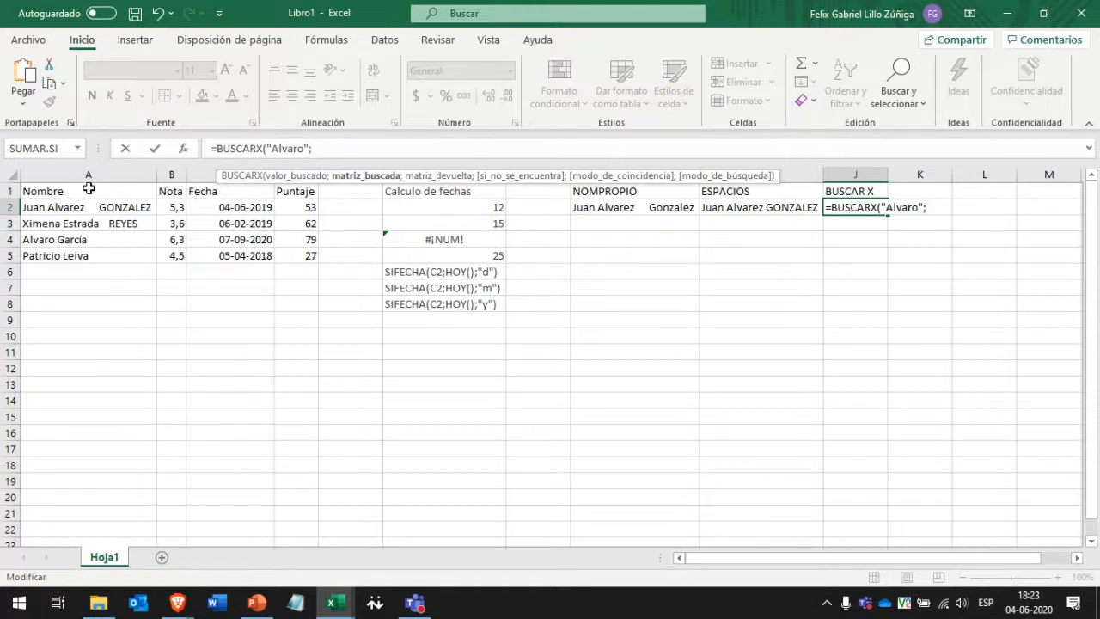
{"action": "left_click_drag", "start_coordinate": [82, 190], "coordinate": [309, 258]}
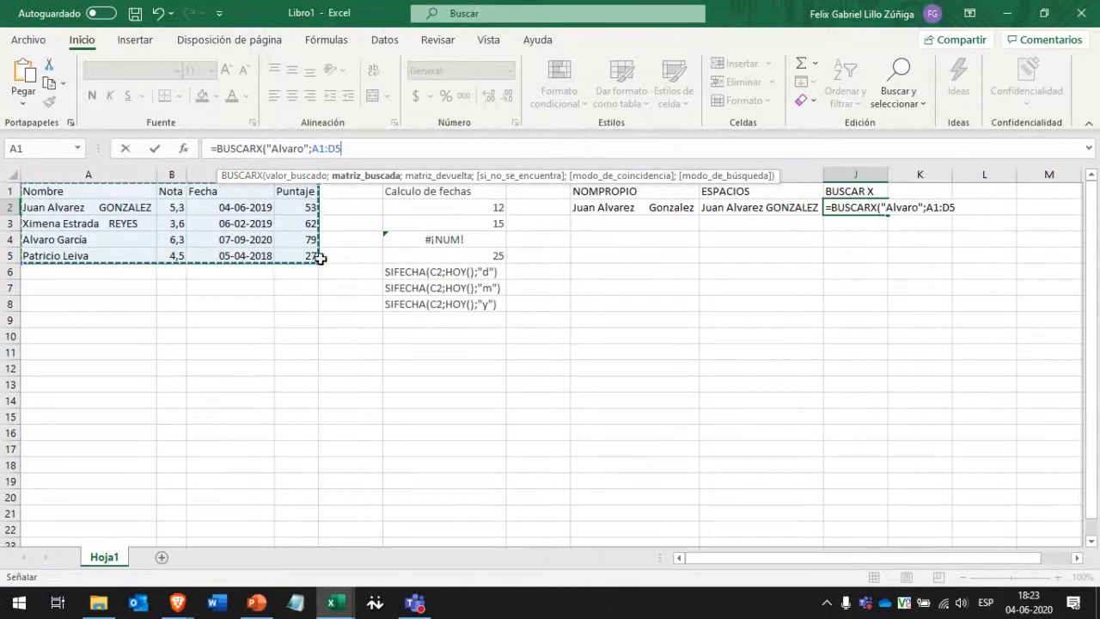
{"action": "type", "text": ";"}
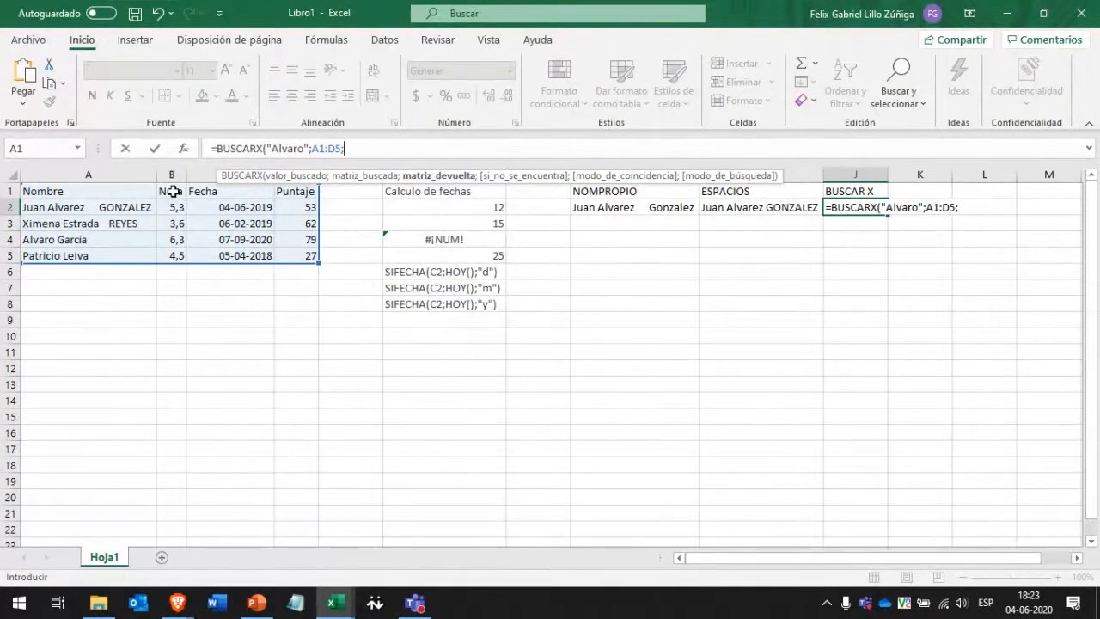
{"action": "left_click_drag", "start_coordinate": [173, 191], "coordinate": [173, 258]}
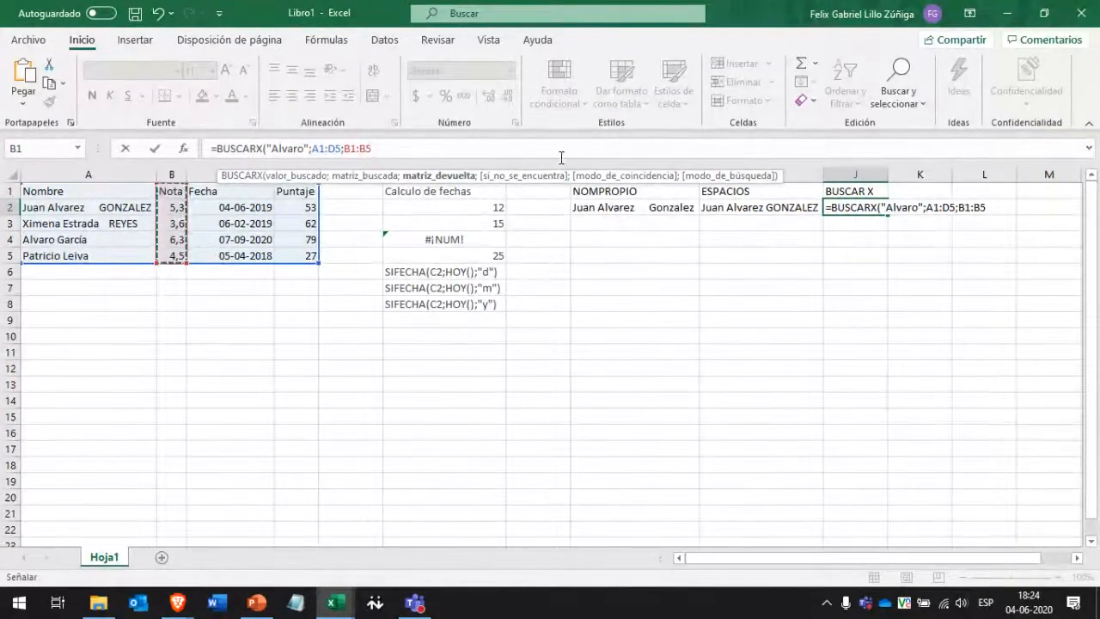
{"action": "type", "text": ")"}
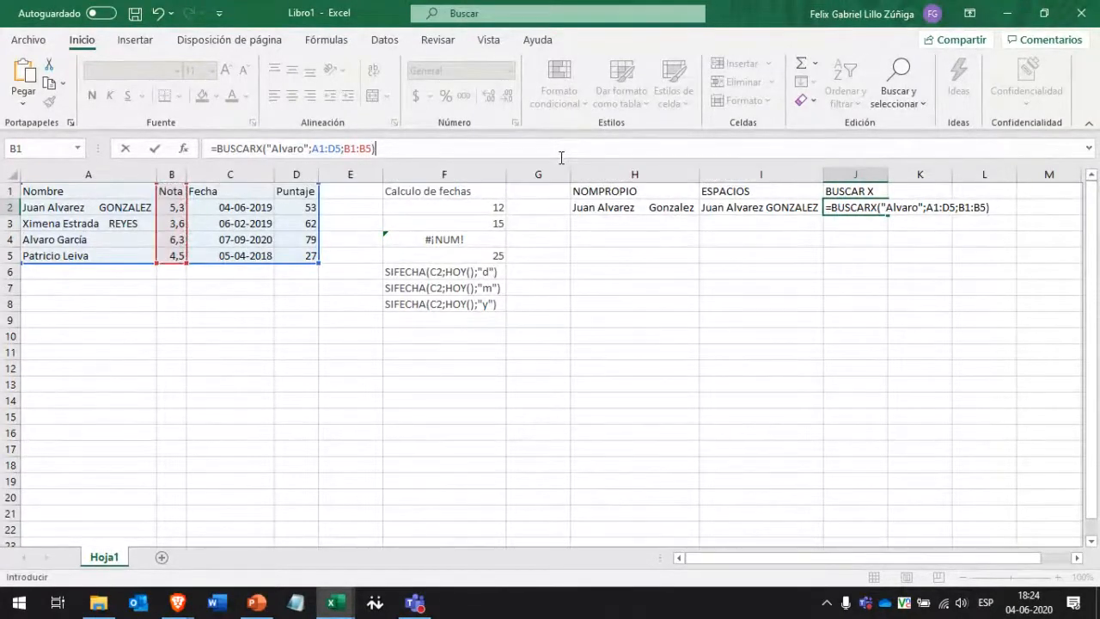
{"action": "key", "text": "ctrl+Return"}
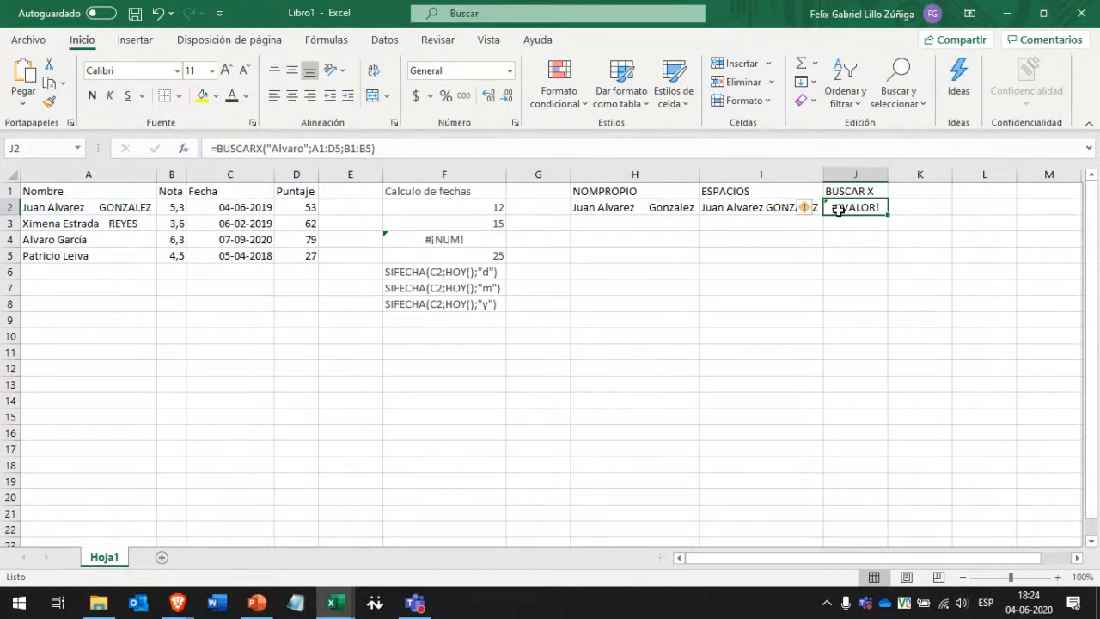
Open 'Ayuda sobre este error' from J2's error tag and read the #¡VALOR! article.
{"action": "mouse_move", "coordinate": [808, 215]}
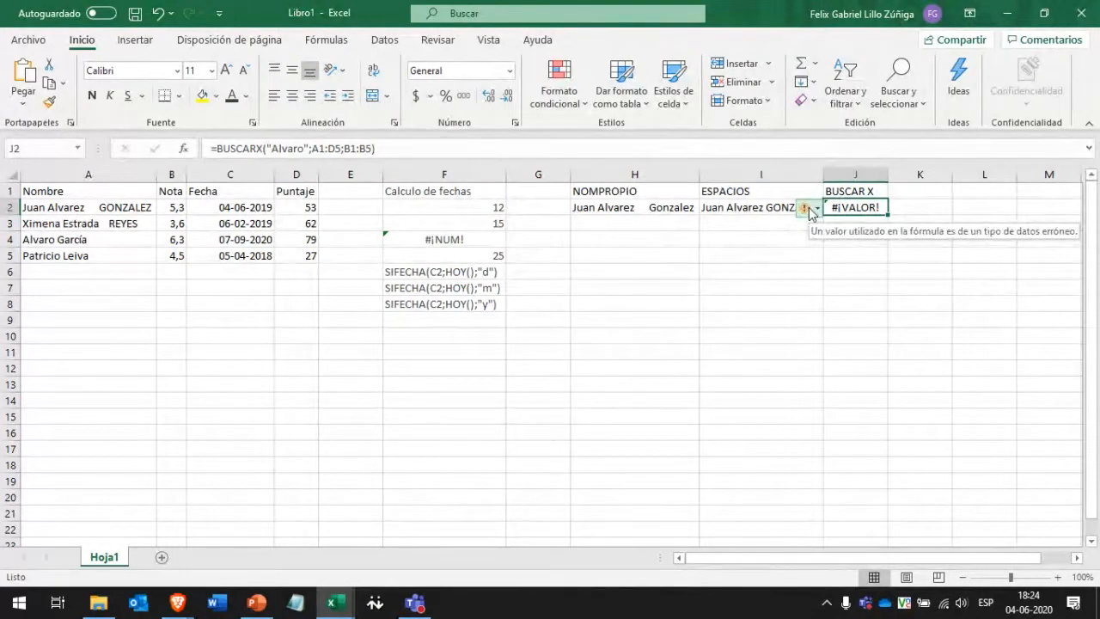
{"action": "left_click", "coordinate": [812, 214]}
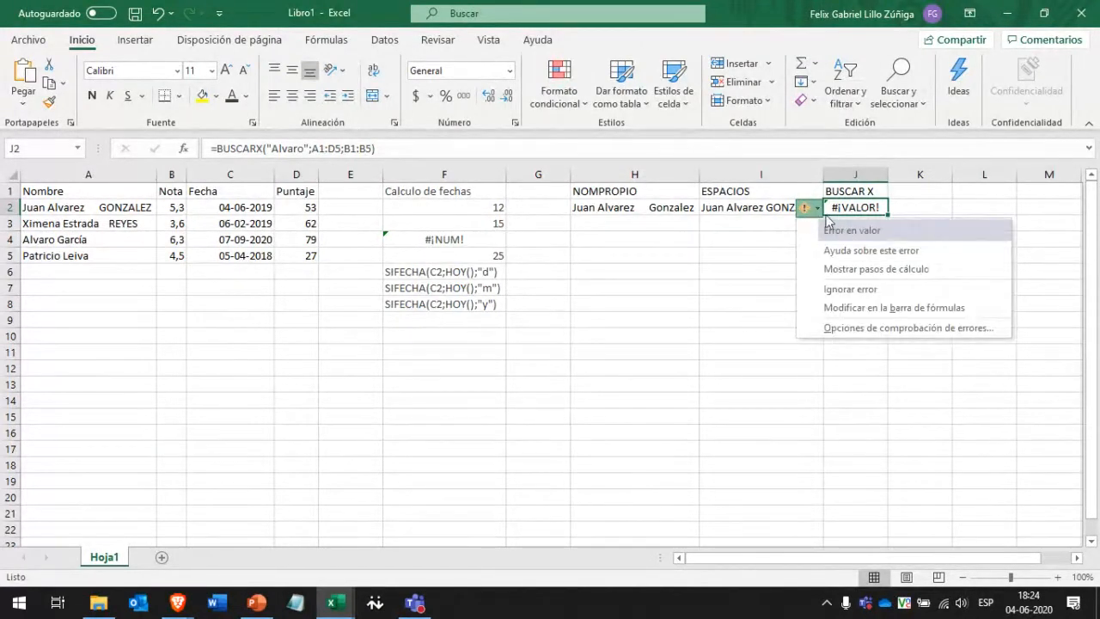
{"action": "left_click", "coordinate": [811, 215]}
{"action": "left_click", "coordinate": [811, 215]}
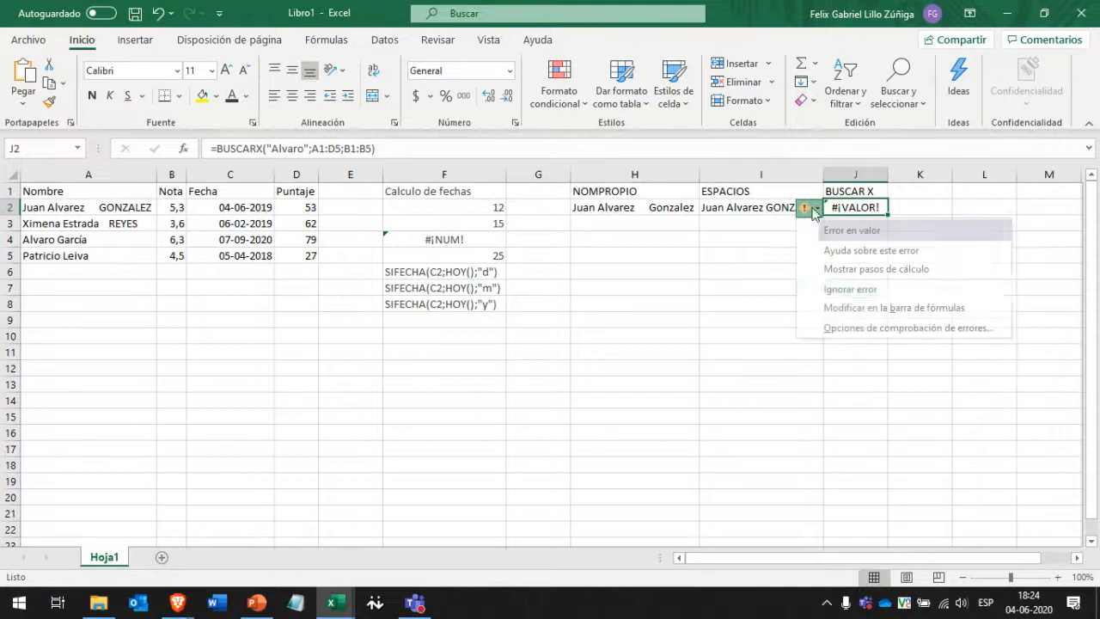
{"action": "left_click", "coordinate": [874, 252]}
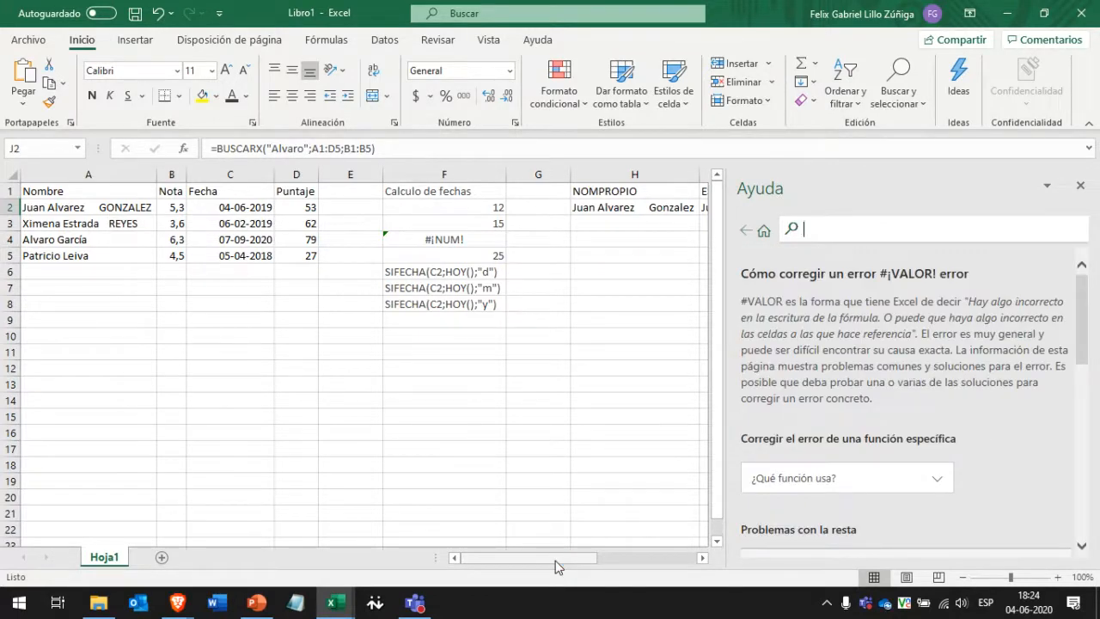
{"action": "left_click_drag", "start_coordinate": [556, 561], "coordinate": [636, 555]}
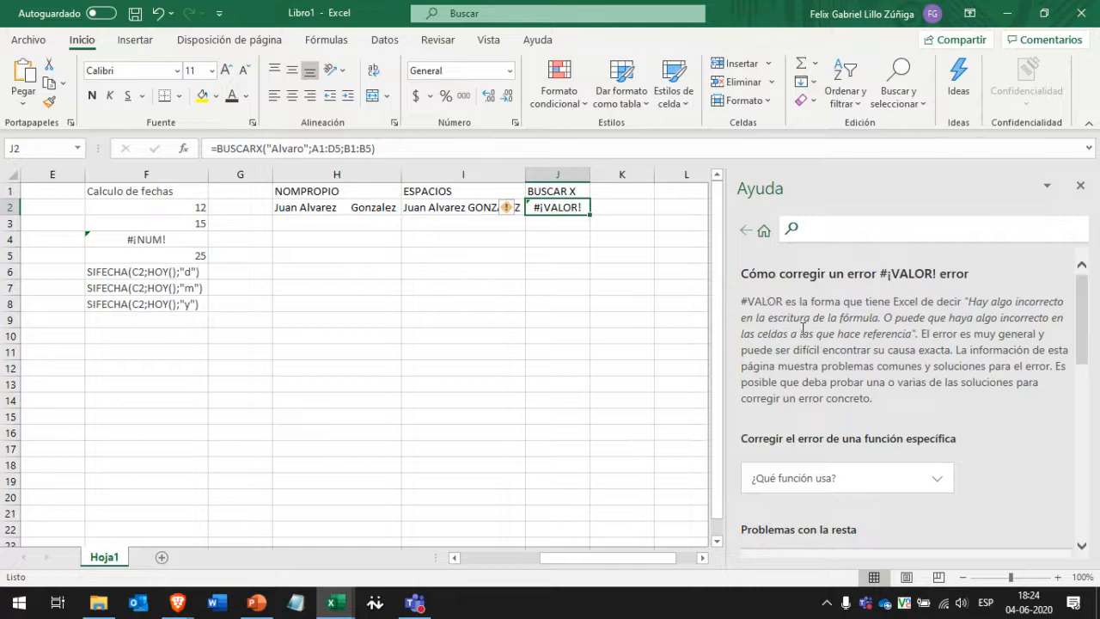
{"action": "scroll", "coordinate": [803, 328], "scroll_direction": "down", "scroll_amount": 3}
{"action": "scroll", "coordinate": [803, 329], "scroll_direction": "down", "scroll_amount": 3}
{"action": "scroll", "coordinate": [803, 328], "scroll_direction": "up", "scroll_amount": 6}
{"action": "left_click_drag", "start_coordinate": [550, 559], "coordinate": [457, 559]}
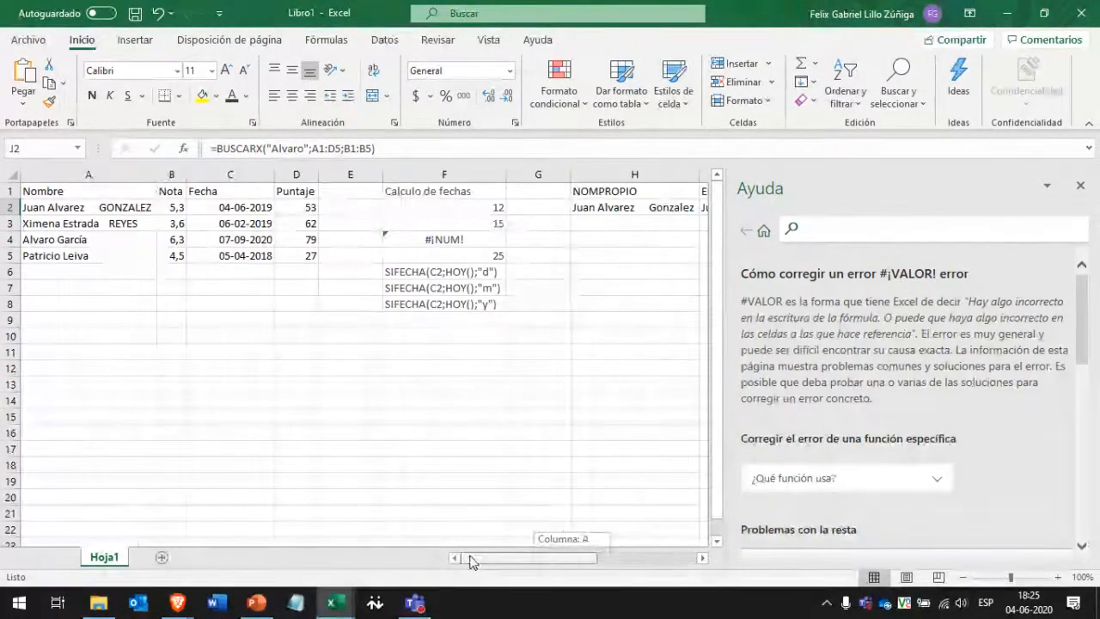
Change J2's return range first to B1, then to the whole column B:B.
{"action": "left_click", "coordinate": [388, 148]}
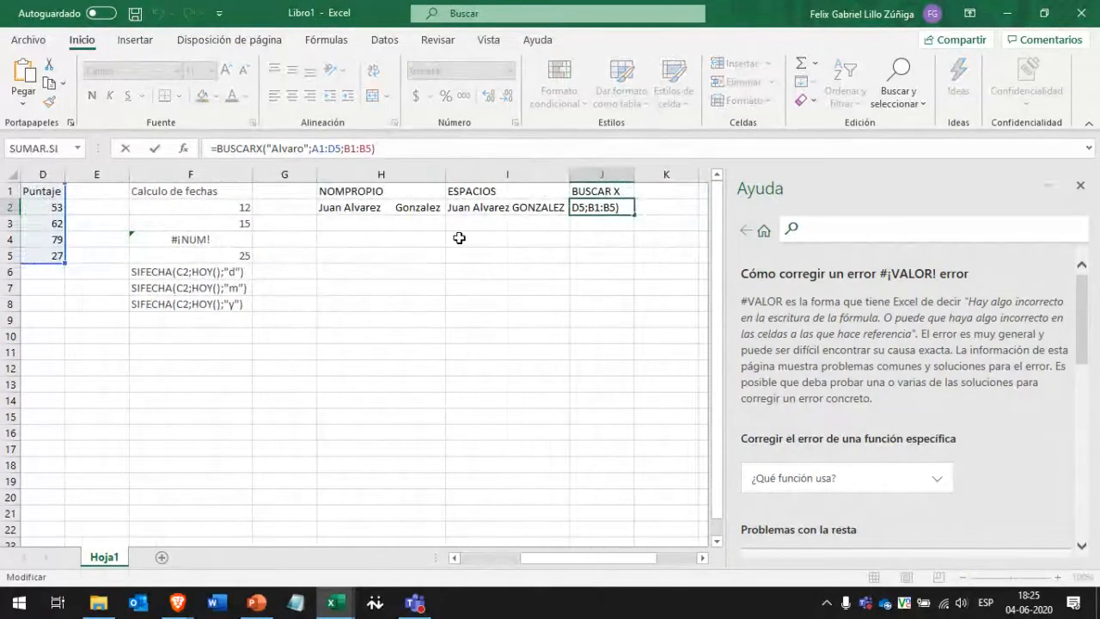
{"action": "key", "text": "Left"}
{"action": "key", "text": "Left"}
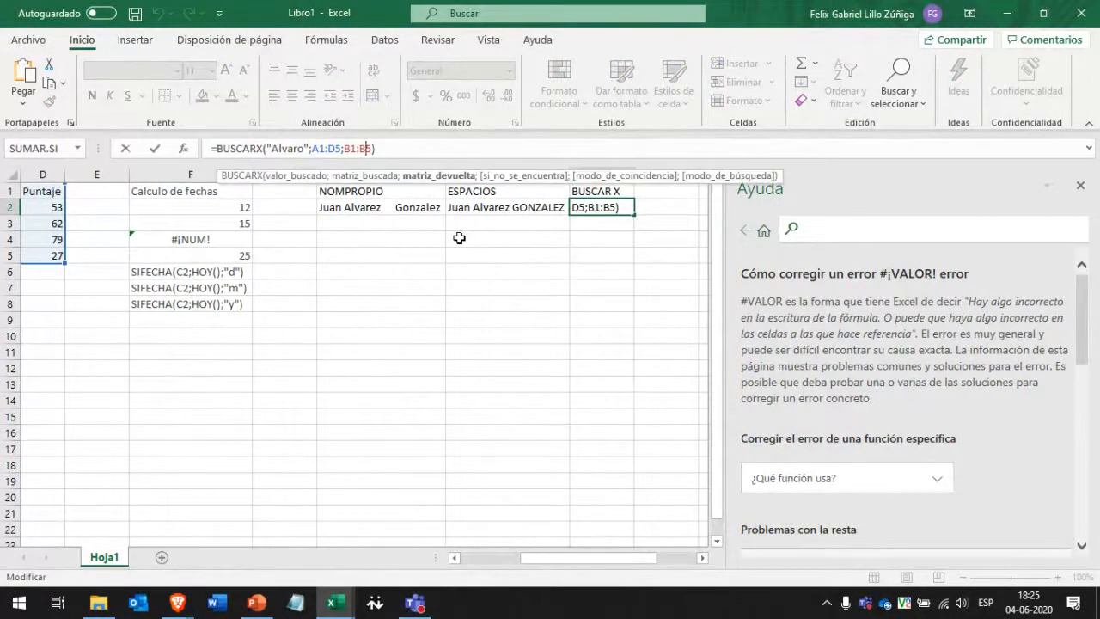
{"action": "key", "text": "Delete"}
{"action": "key", "text": "BackSpace"}
{"action": "key", "text": "BackSpace"}
{"action": "key", "text": "Return"}
{"action": "key", "text": "Up"}
{"action": "key", "text": "F2"}
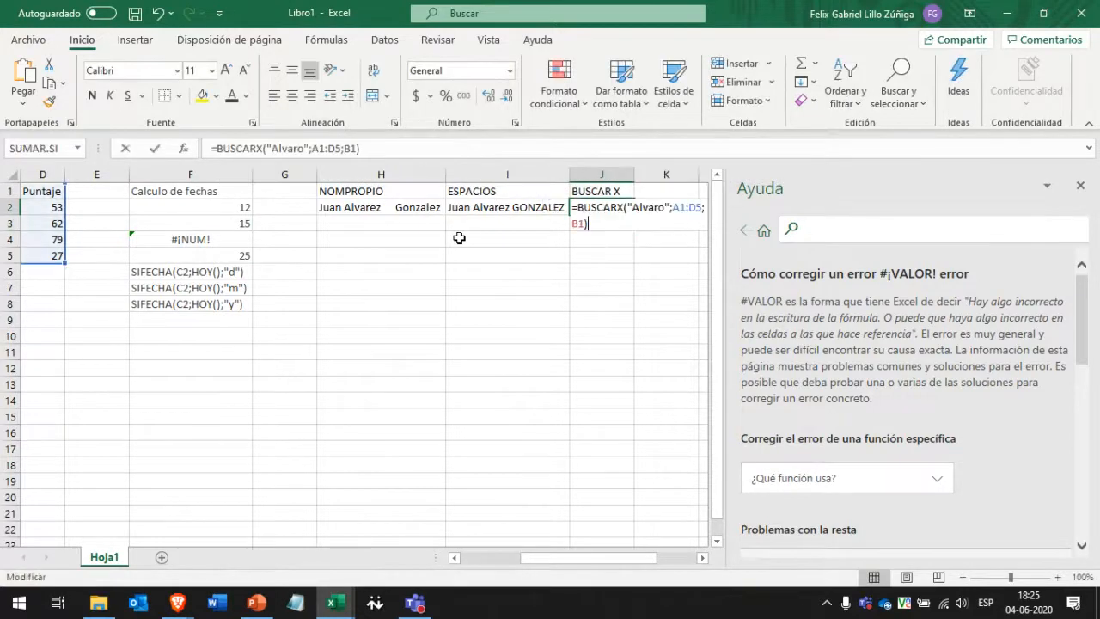
{"action": "left_click", "coordinate": [360, 151]}
{"action": "type", "text": ":"}
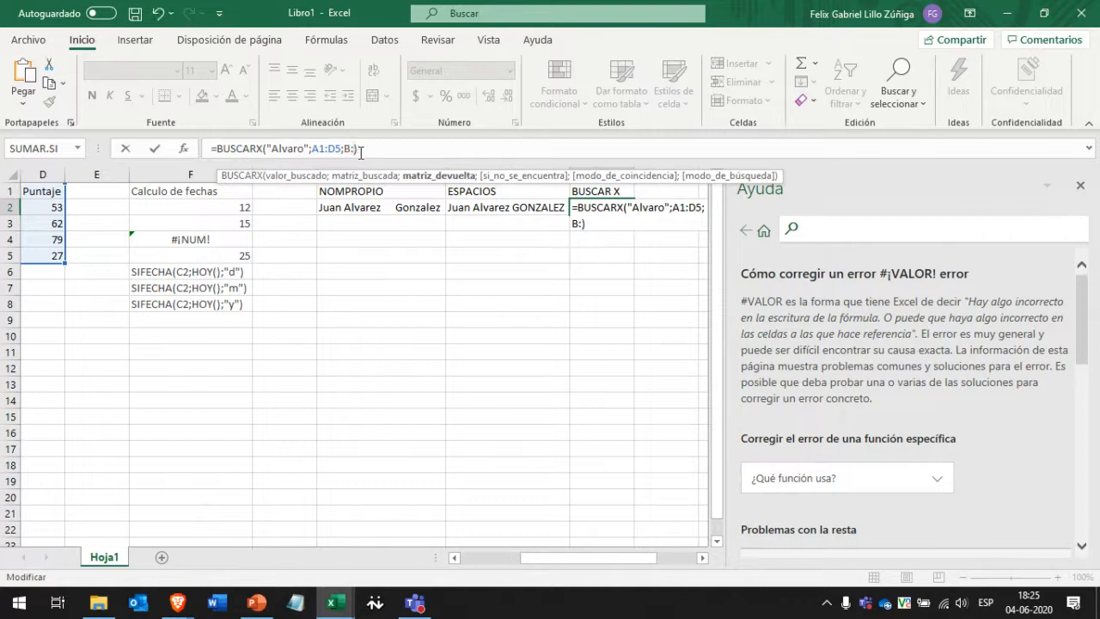
{"action": "type", "text": "B"}
{"action": "key", "text": "Return"}
{"action": "key", "text": "Up"}
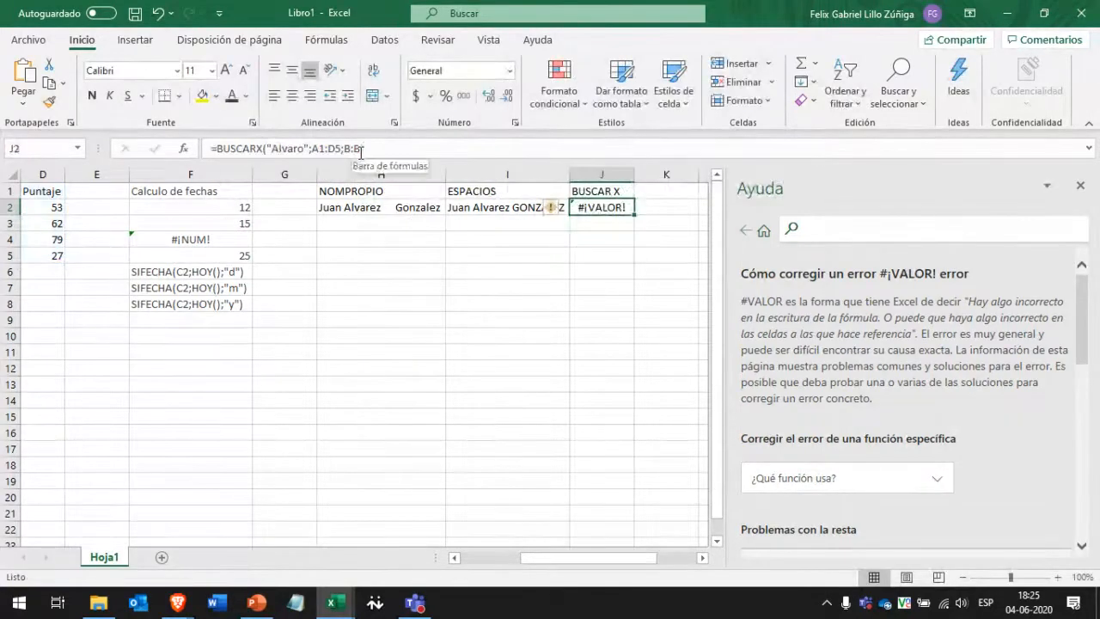
{"action": "key", "text": "F2"}
{"action": "scroll", "coordinate": [894, 312], "scroll_direction": "down", "scroll_amount": 3}
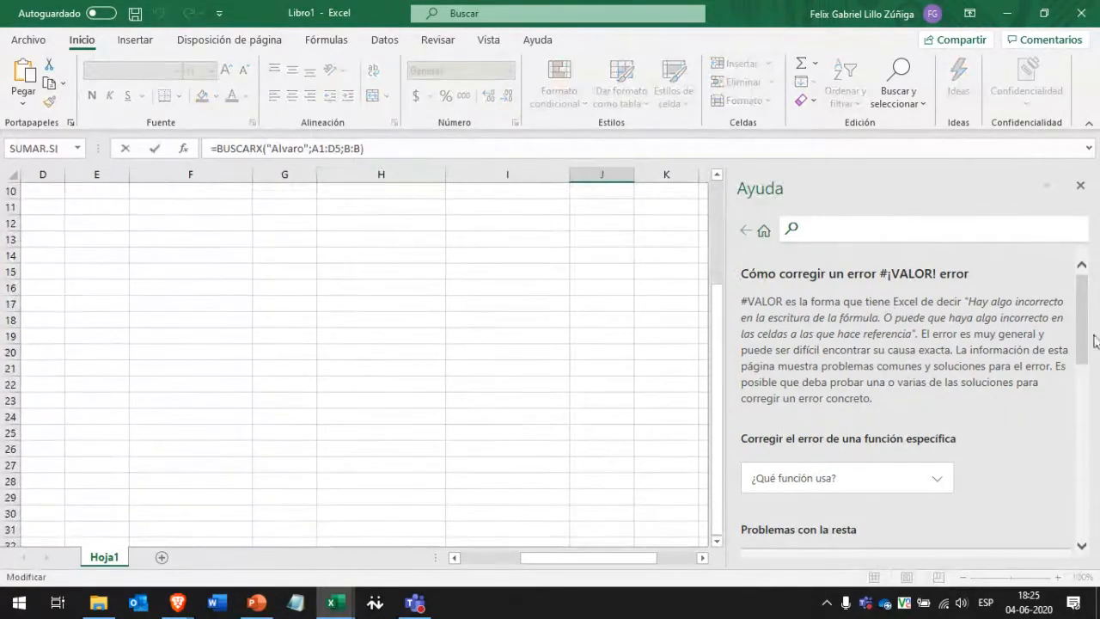
{"action": "scroll", "coordinate": [793, 413], "scroll_direction": "up", "scroll_amount": 3}
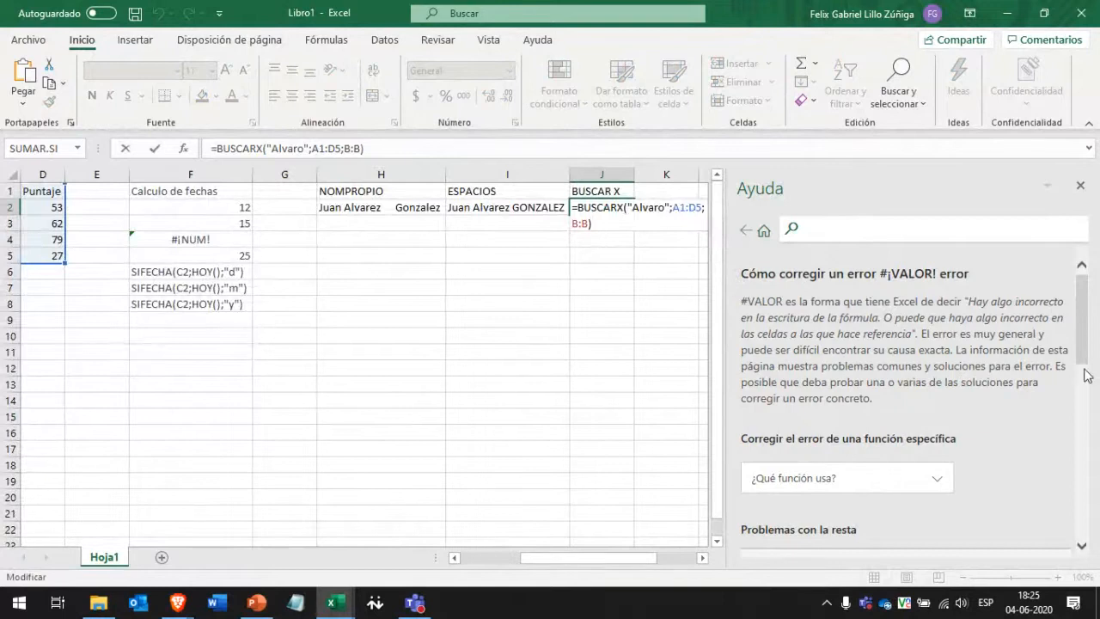
Close the help pane and replace "Alvaro" with cell B2 as the lookup value.
{"action": "left_click", "coordinate": [1081, 186]}
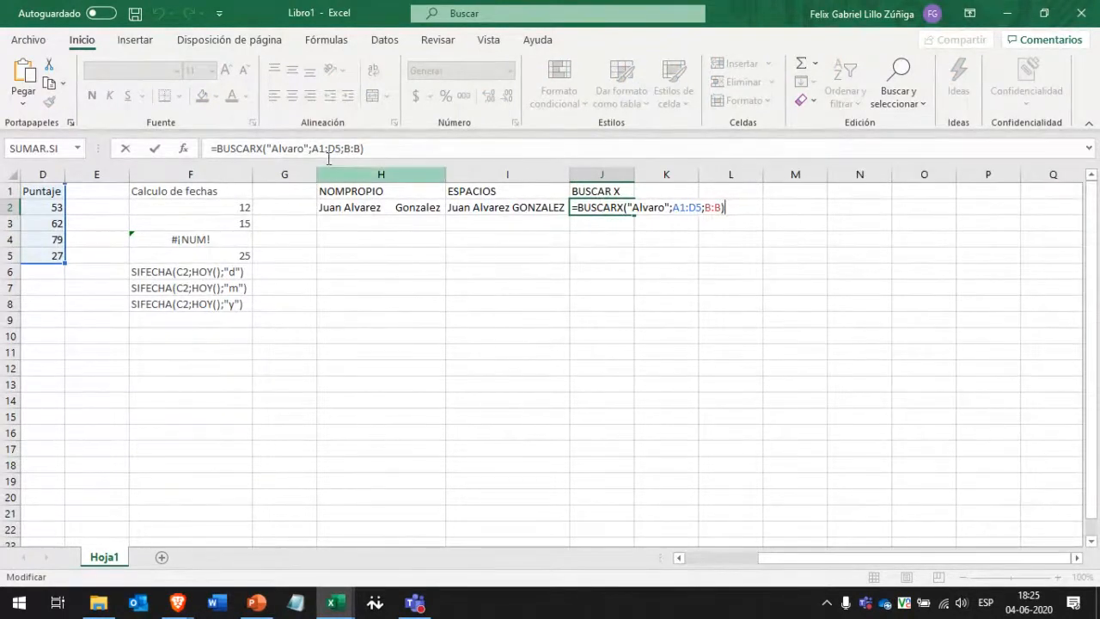
{"action": "scroll", "coordinate": [586, 233], "scroll_direction": "left", "scroll_amount": 3}
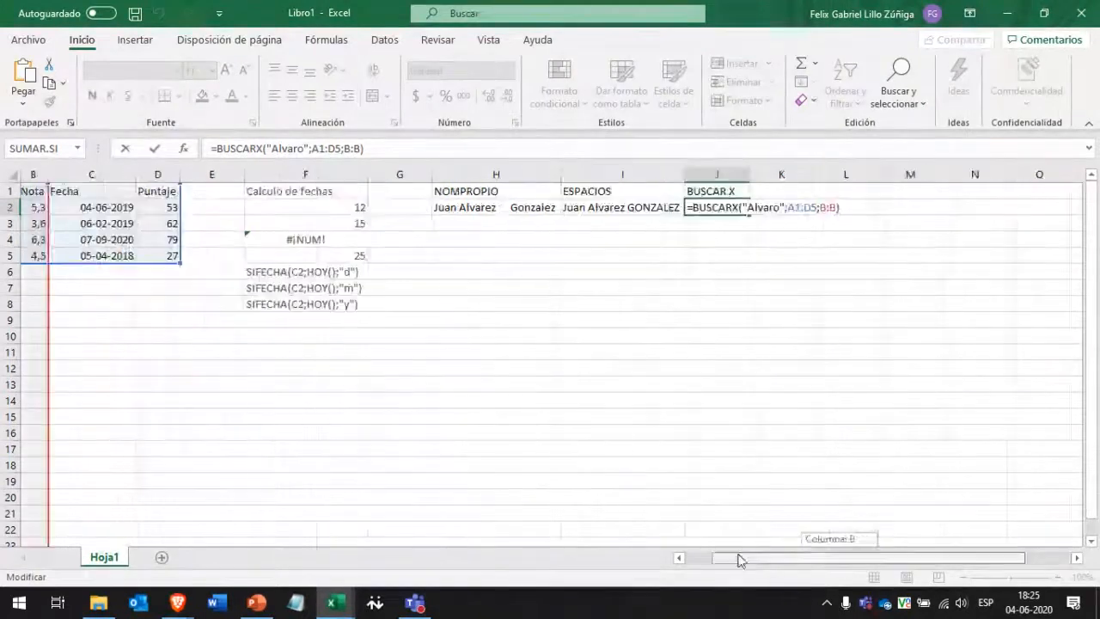
{"action": "left_click", "coordinate": [272, 149]}
{"action": "left_click_drag", "start_coordinate": [273, 149], "coordinate": [307, 148]}
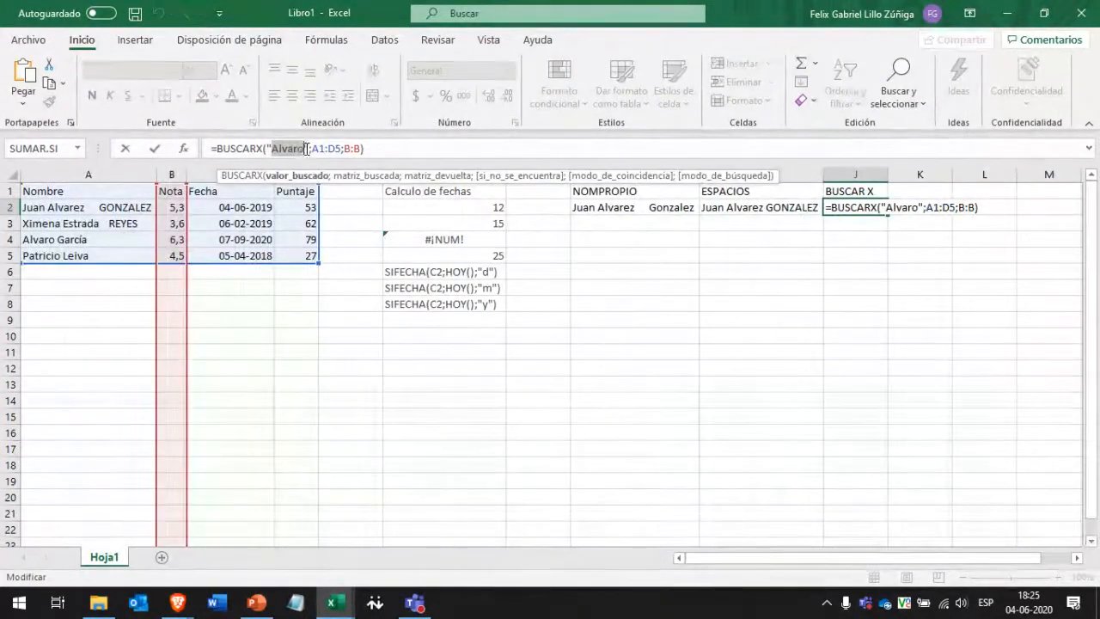
{"action": "key", "text": "BackSpace"}
{"action": "key", "text": "BackSpace"}
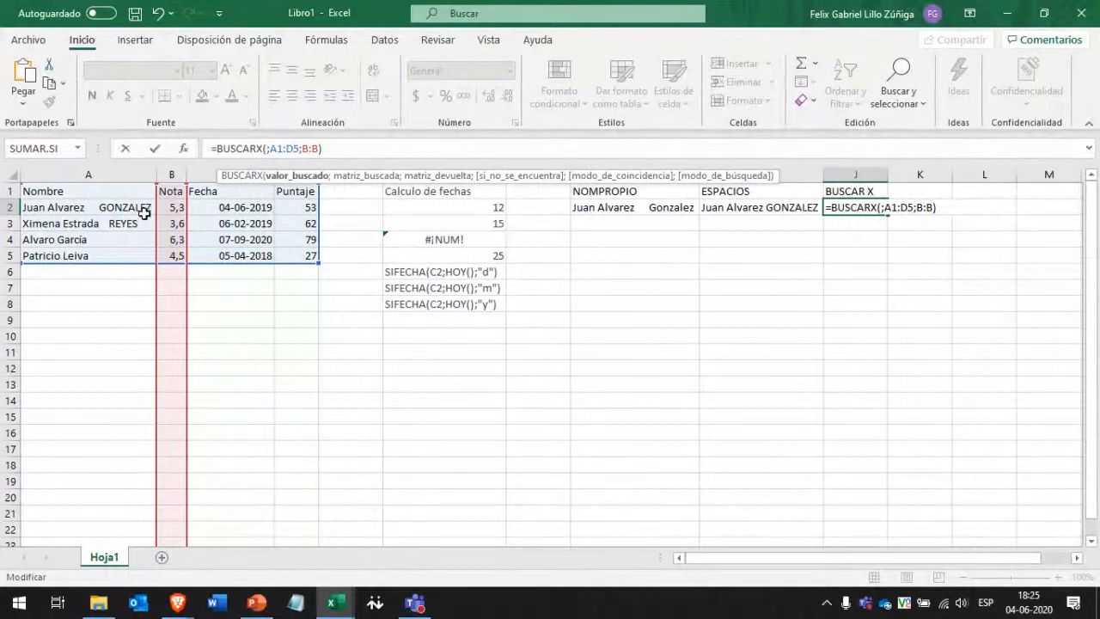
{"action": "left_click", "coordinate": [171, 208]}
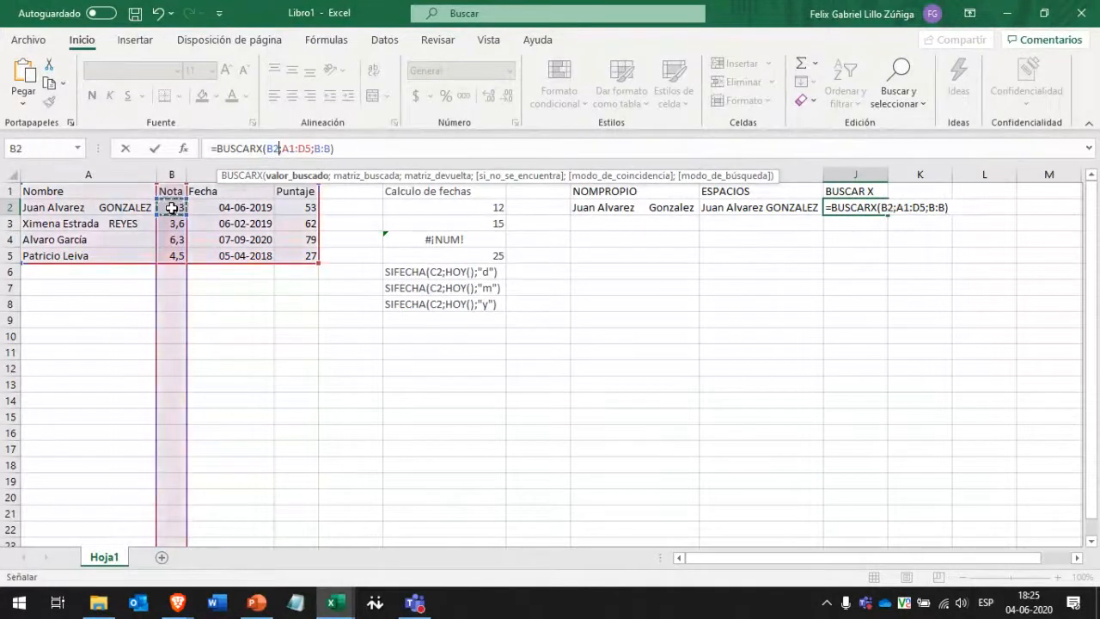
{"action": "left_click", "coordinate": [373, 149]}
{"action": "key", "text": "Return"}
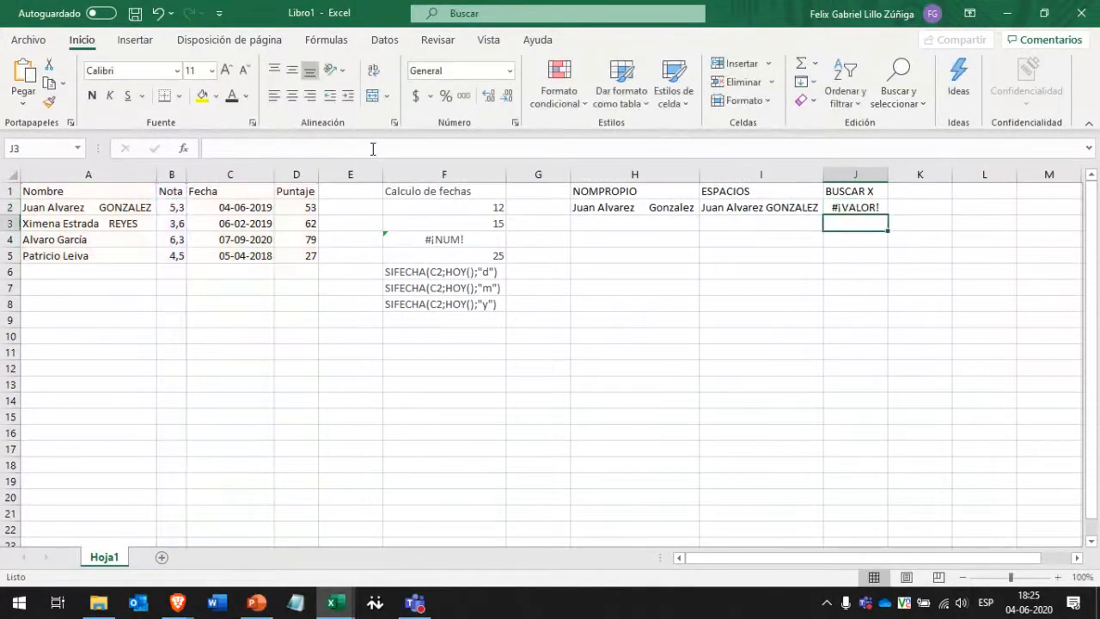
Set J2's return range to A1:D5, giving =BUSCARX(B2;A1:D5;A1:D5).
{"action": "left_click", "coordinate": [841, 210]}
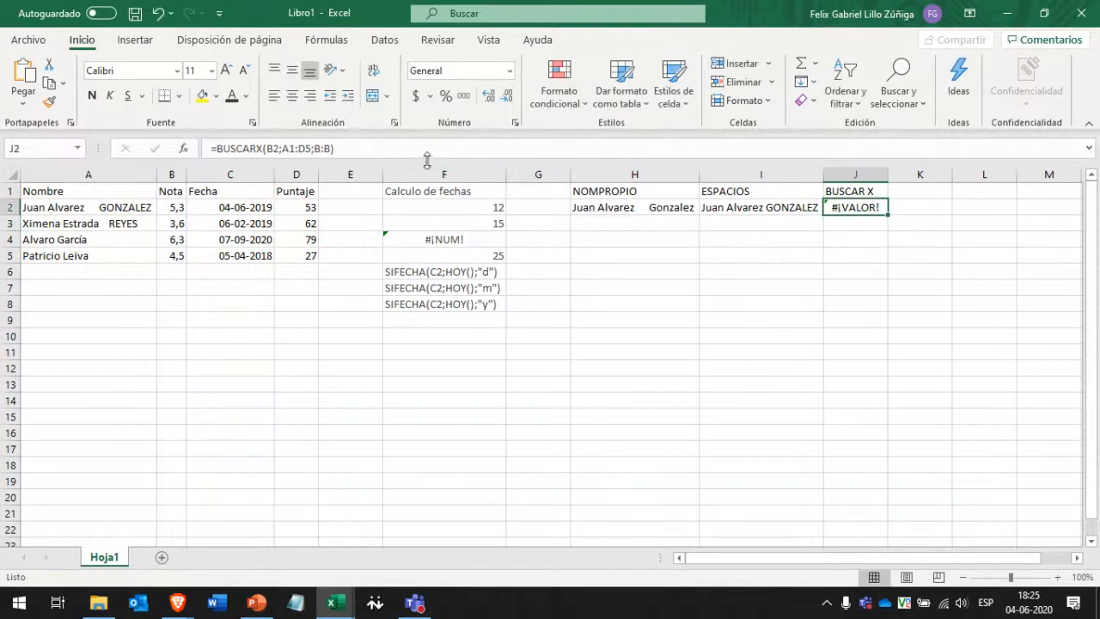
{"action": "left_click", "coordinate": [405, 147]}
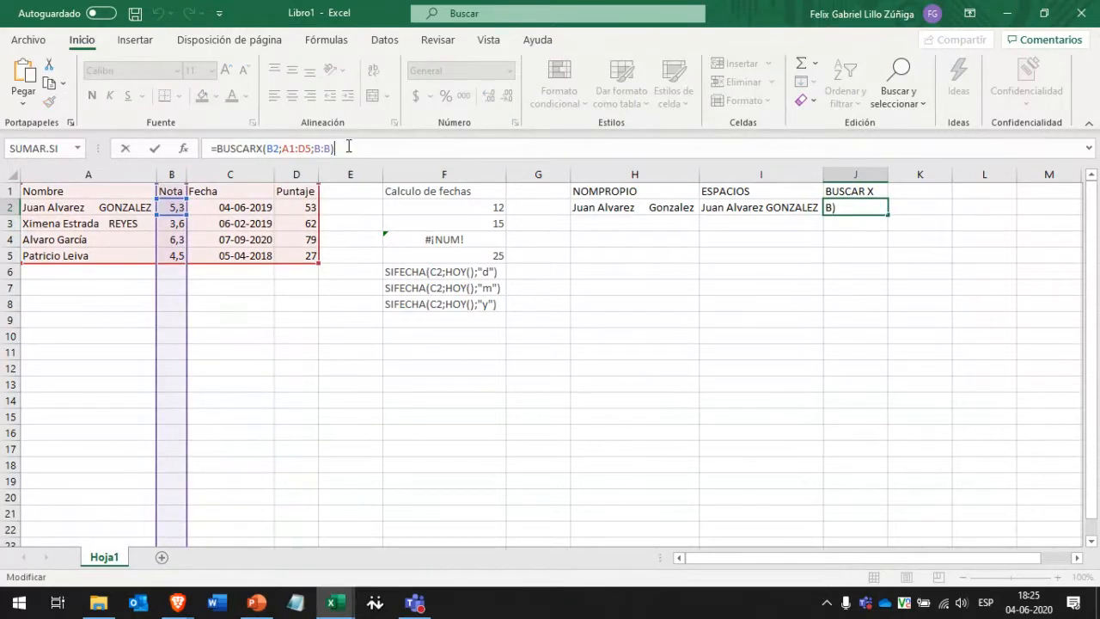
{"action": "key", "text": "BackSpace"}
{"action": "key", "text": "BackSpace"}
{"action": "key", "text": "BackSpace"}
{"action": "key", "text": "BackSpace"}
{"action": "key", "text": "BackSpace"}
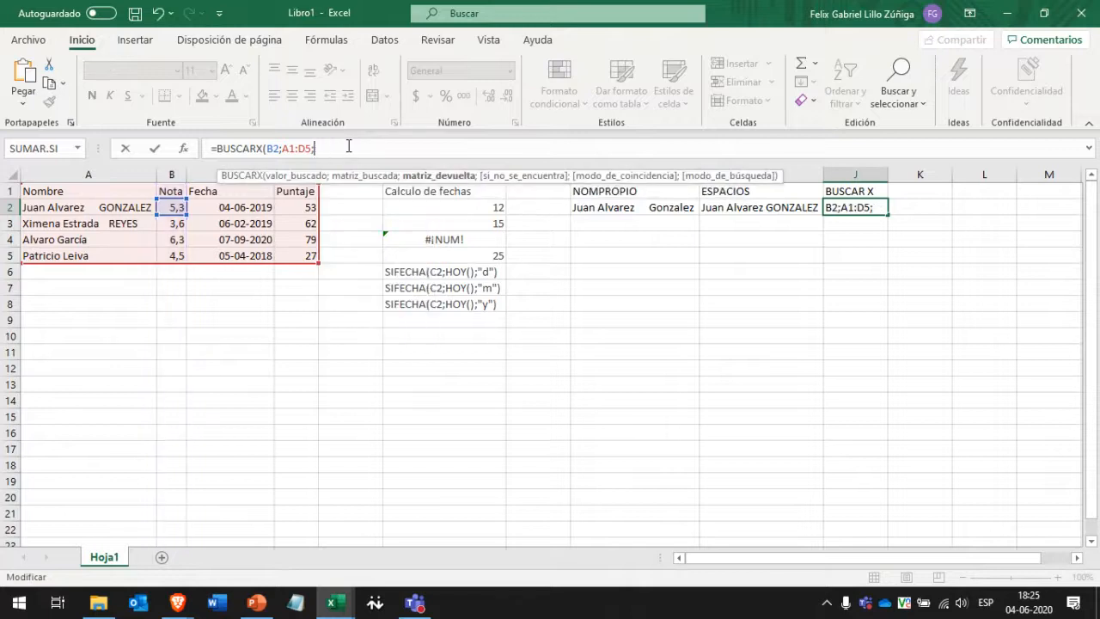
{"action": "type", "text": ")"}
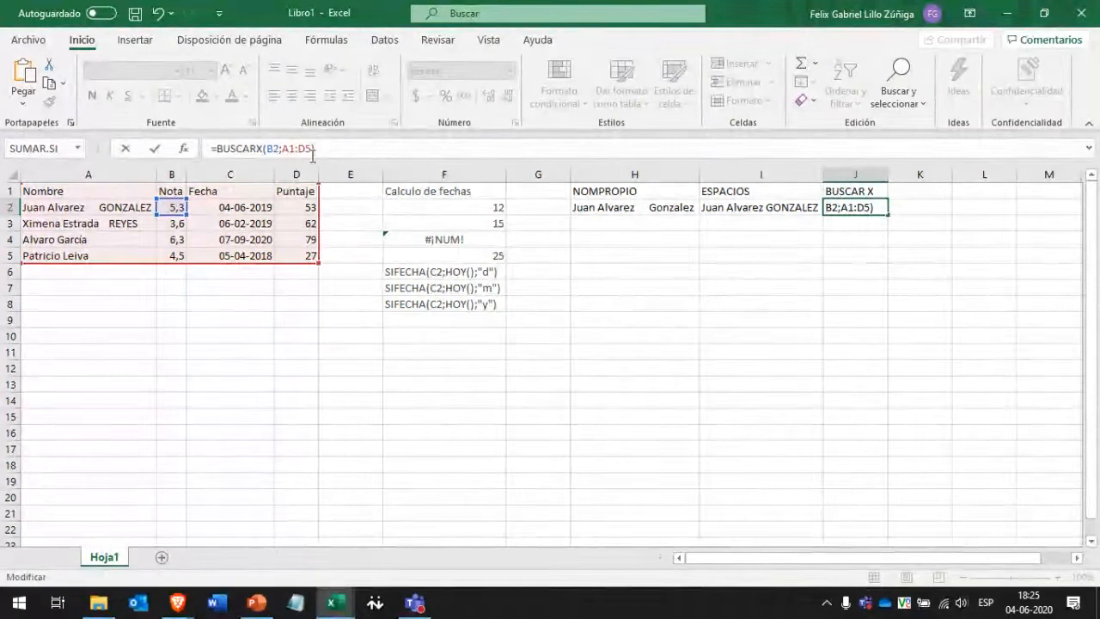
{"action": "key", "text": "BackSpace"}
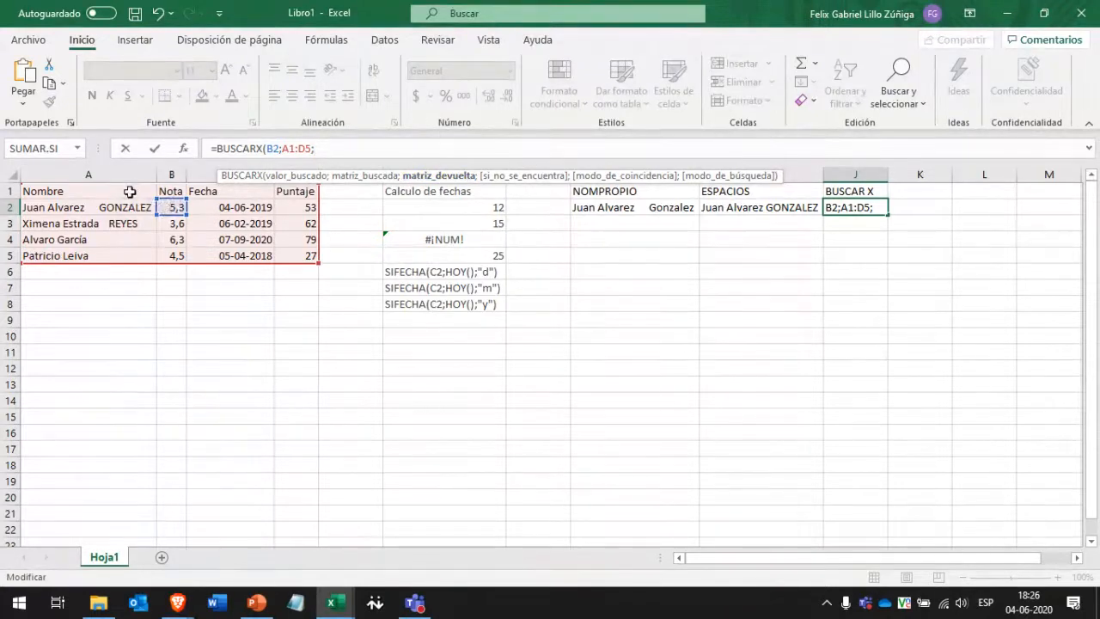
{"action": "left_click_drag", "start_coordinate": [113, 191], "coordinate": [308, 255]}
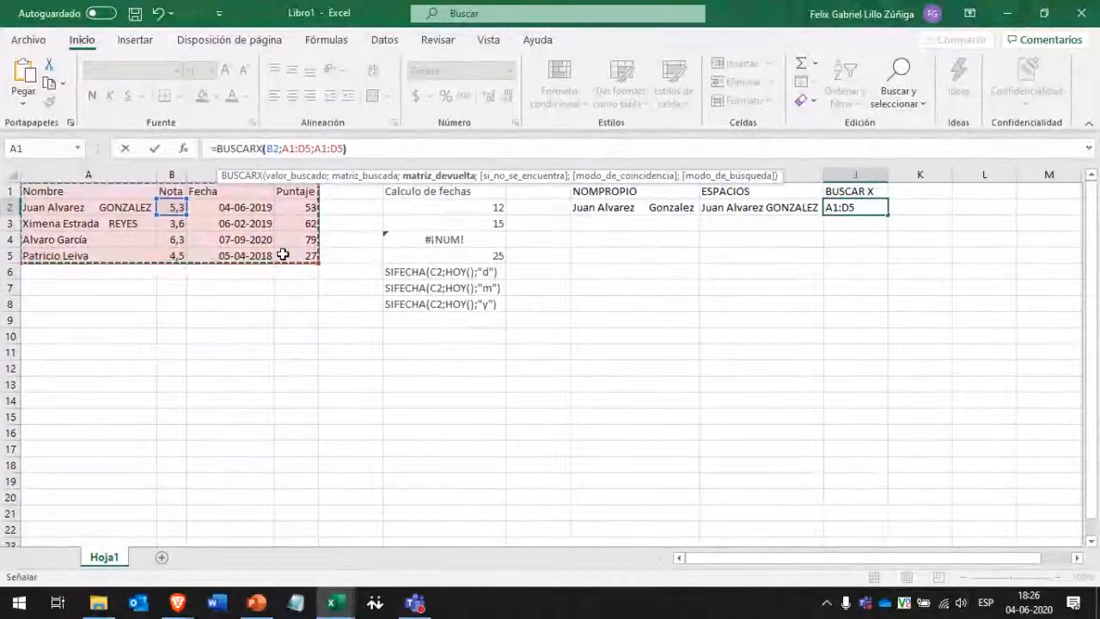
{"action": "key", "text": "Return"}
{"action": "left_click", "coordinate": [847, 209]}
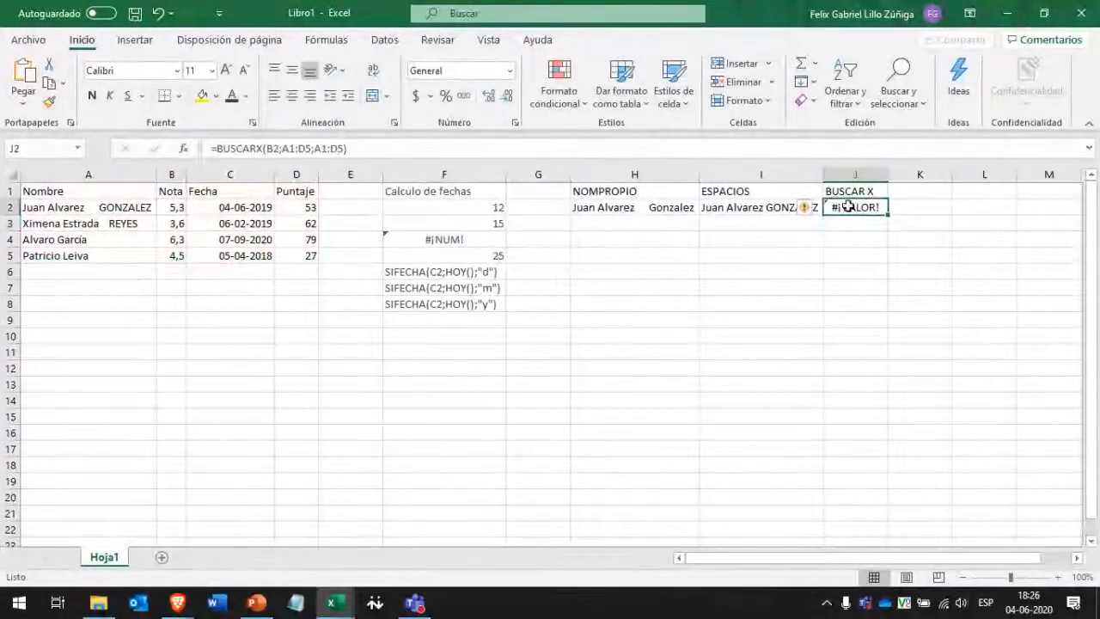
Open the BUSCARX Function Arguments dialog for J2 and move it clear of the table.
{"action": "left_click", "coordinate": [184, 148]}
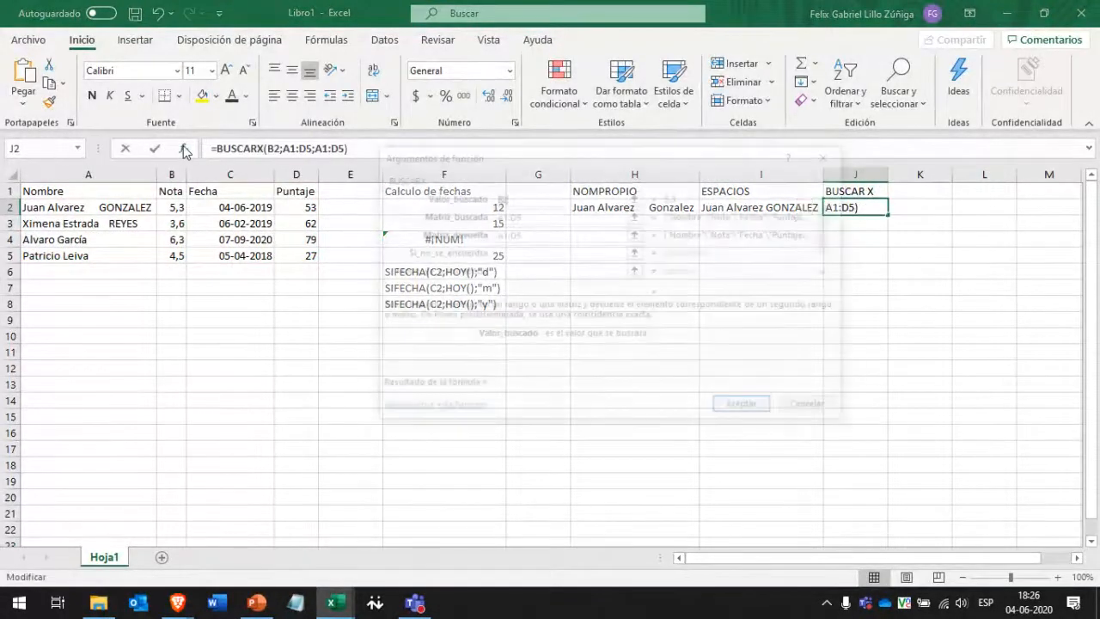
{"action": "left_click", "coordinate": [831, 154]}
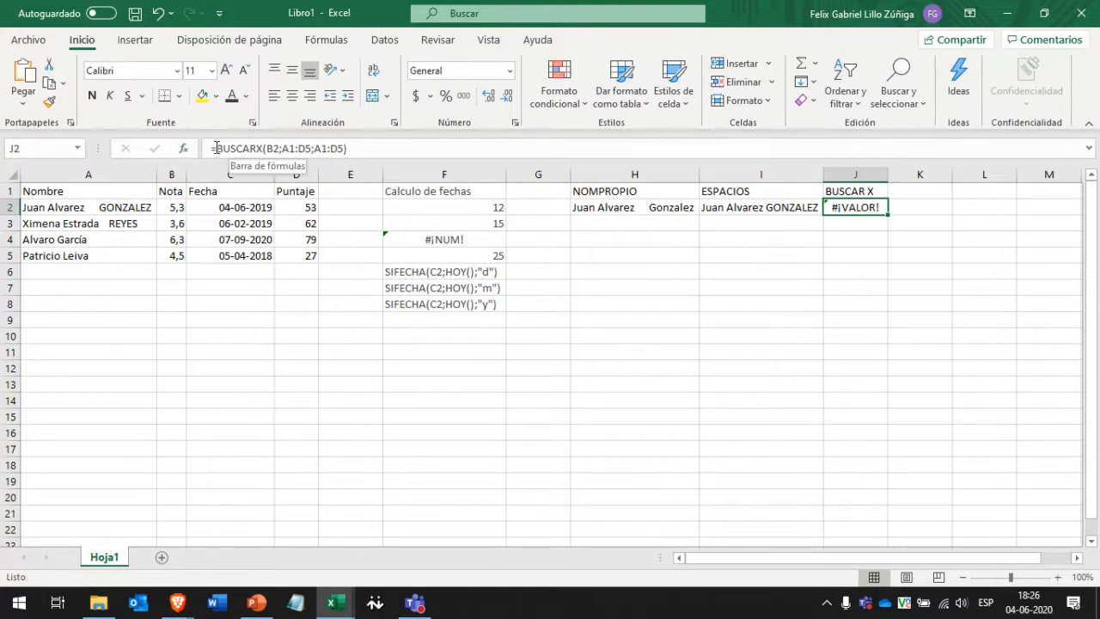
{"action": "left_click", "coordinate": [217, 148]}
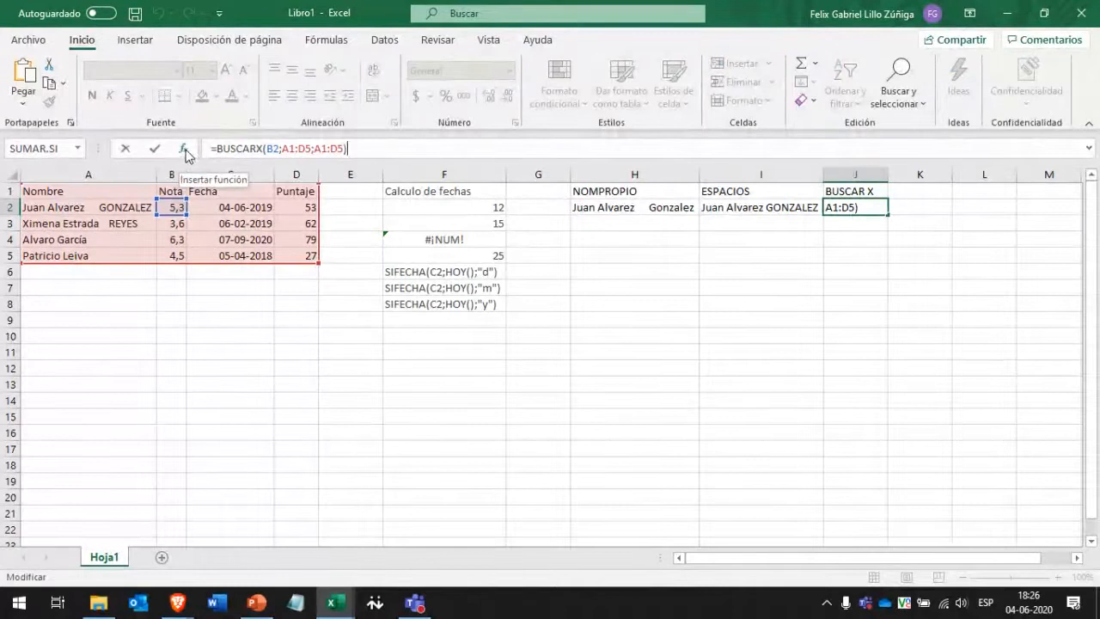
{"action": "left_click", "coordinate": [184, 149]}
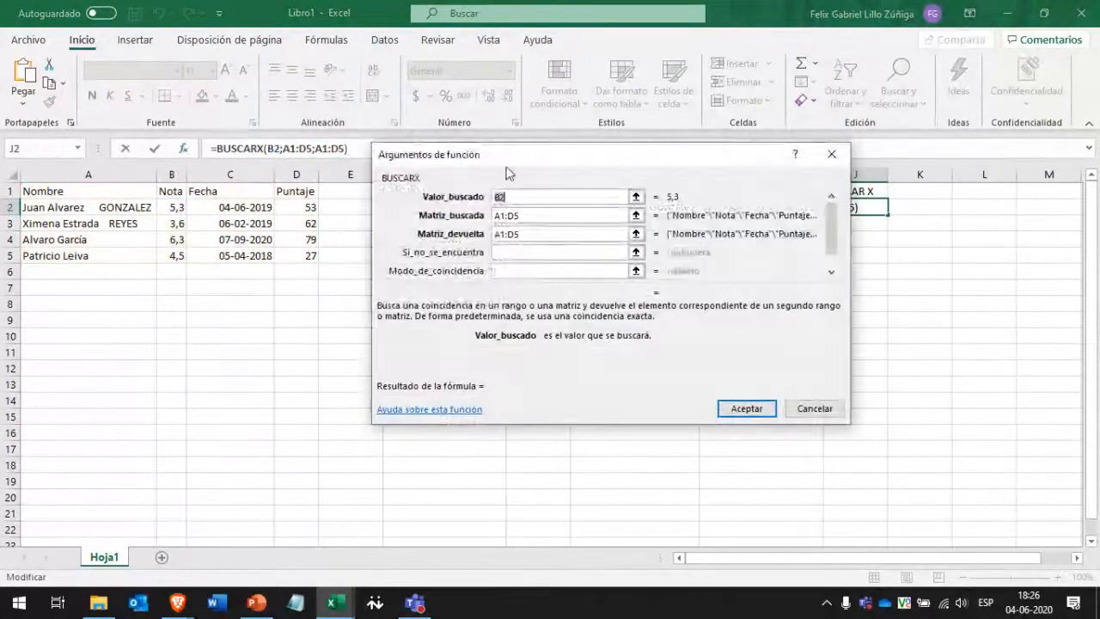
{"action": "left_click_drag", "start_coordinate": [507, 172], "coordinate": [501, 228]}
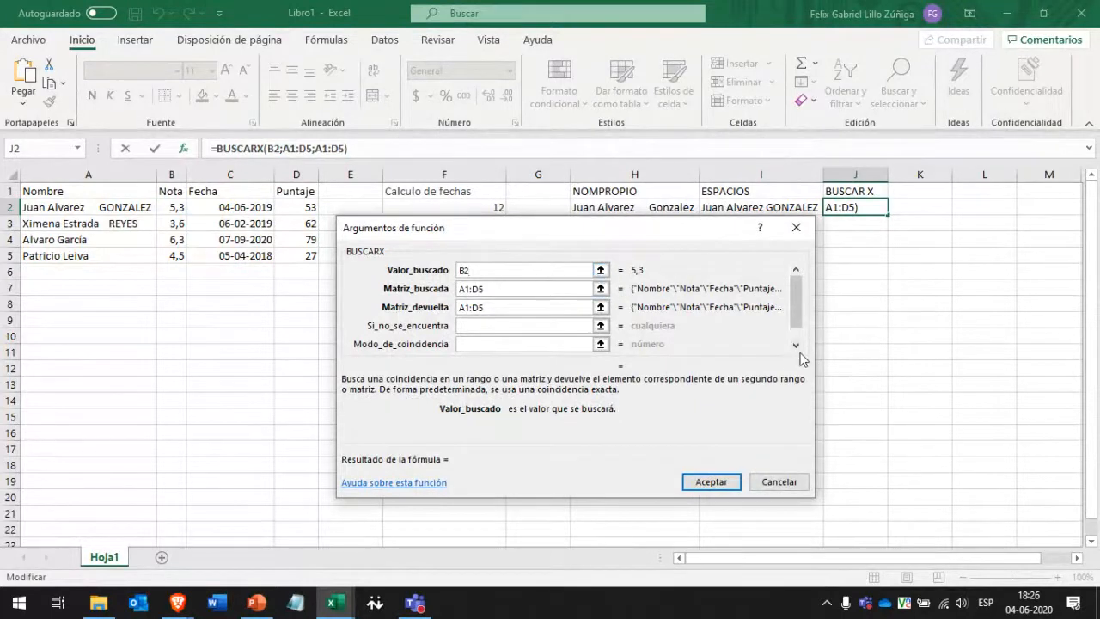
{"action": "mouse_move", "coordinate": [473, 409]}
{"action": "left_mouse_down"}
{"action": "mouse_move", "coordinate": [549, 411]}
{"action": "mouse_move", "coordinate": [465, 411]}
{"action": "left_mouse_up"}
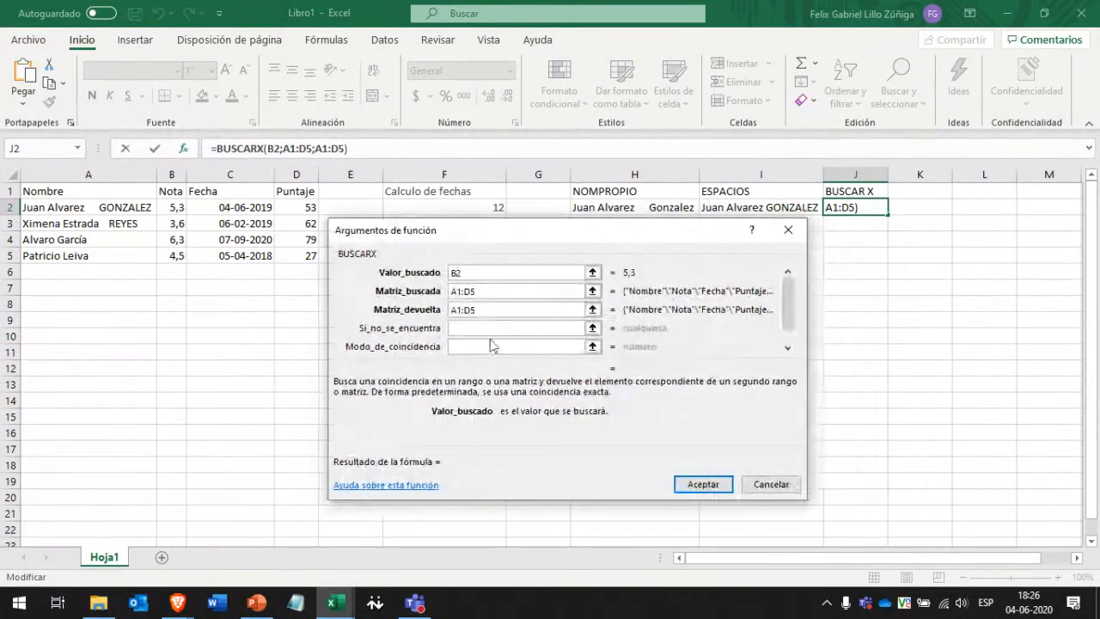
{"action": "left_click", "coordinate": [487, 291]}
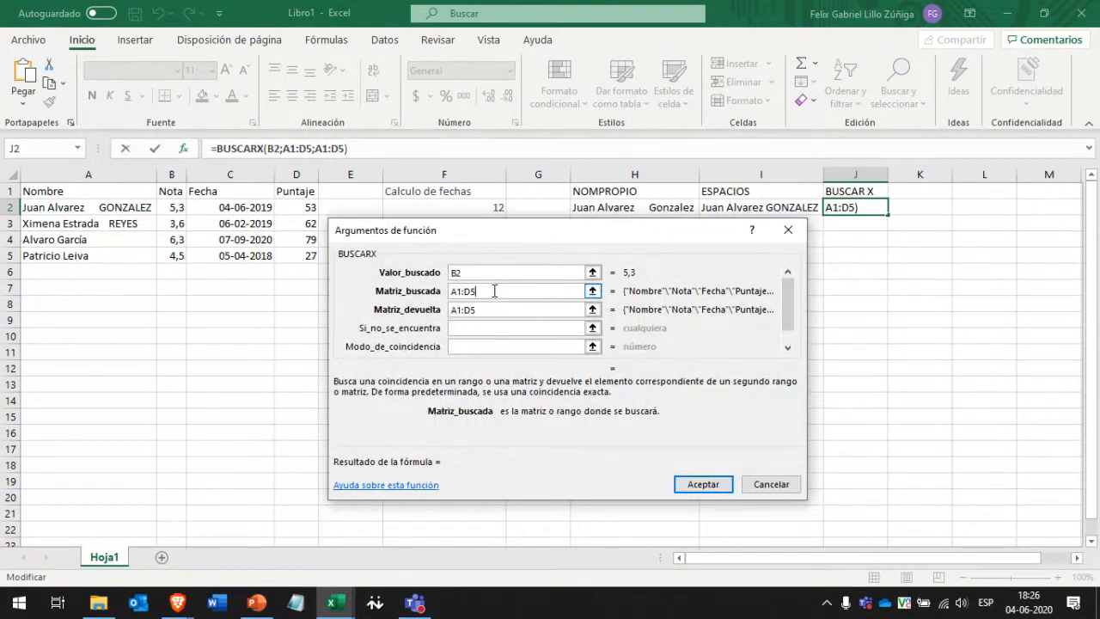
{"action": "left_click", "coordinate": [493, 273]}
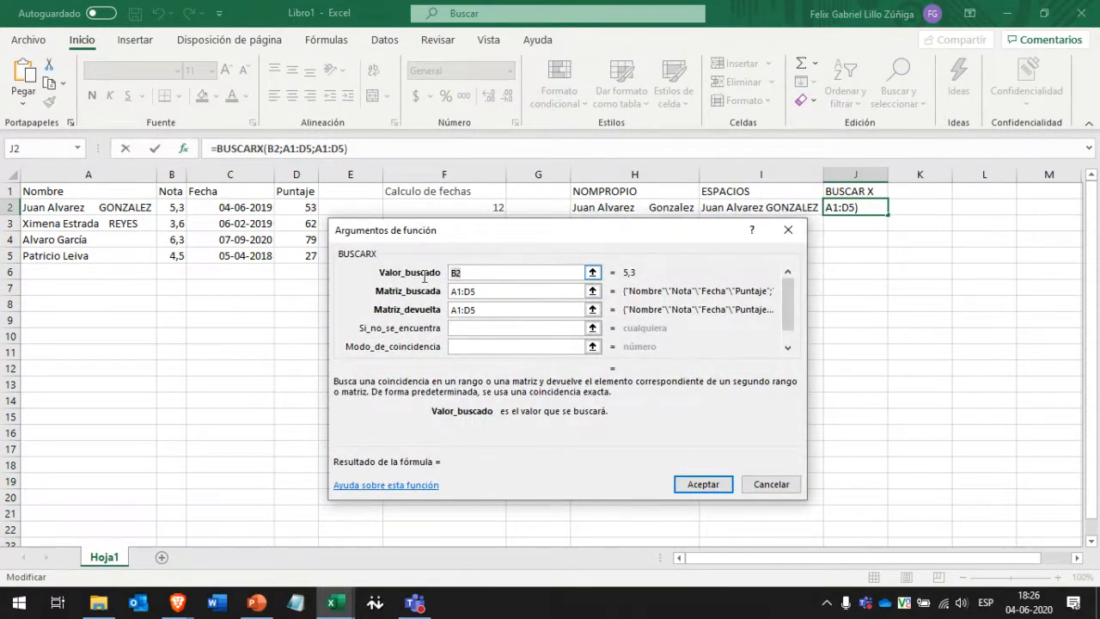
{"action": "left_click_drag", "start_coordinate": [454, 236], "coordinate": [430, 281]}
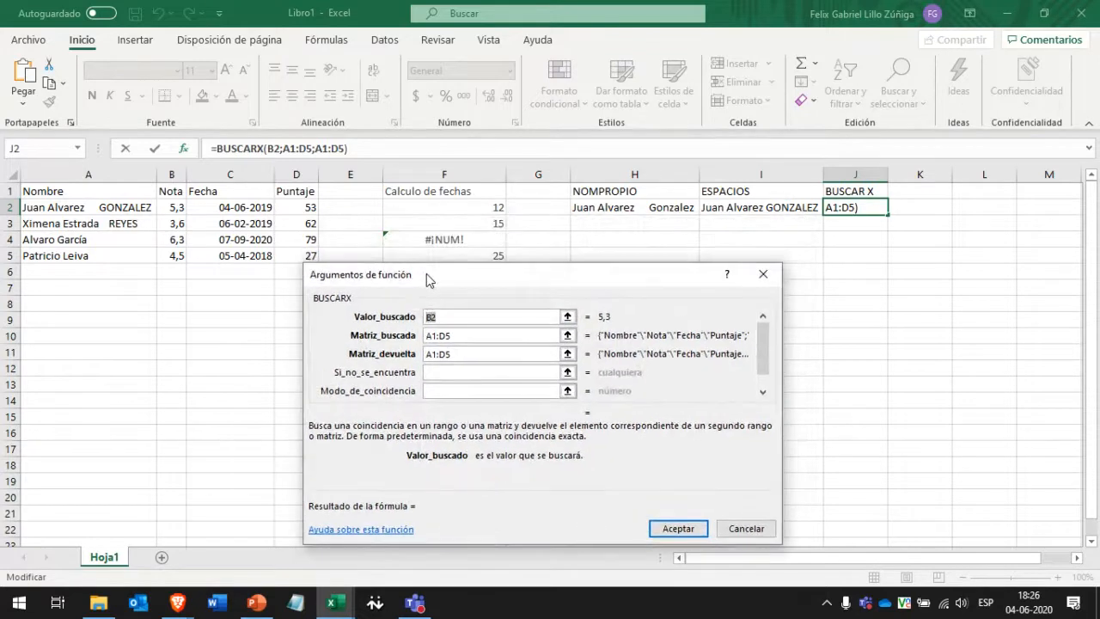
Set Valor_buscado to A4, Matriz_buscada to A1:D5 and Matriz_devuelta to B1:B5, then accept.
{"action": "key", "text": "BackSpace"}
{"action": "key", "text": "BackSpace"}
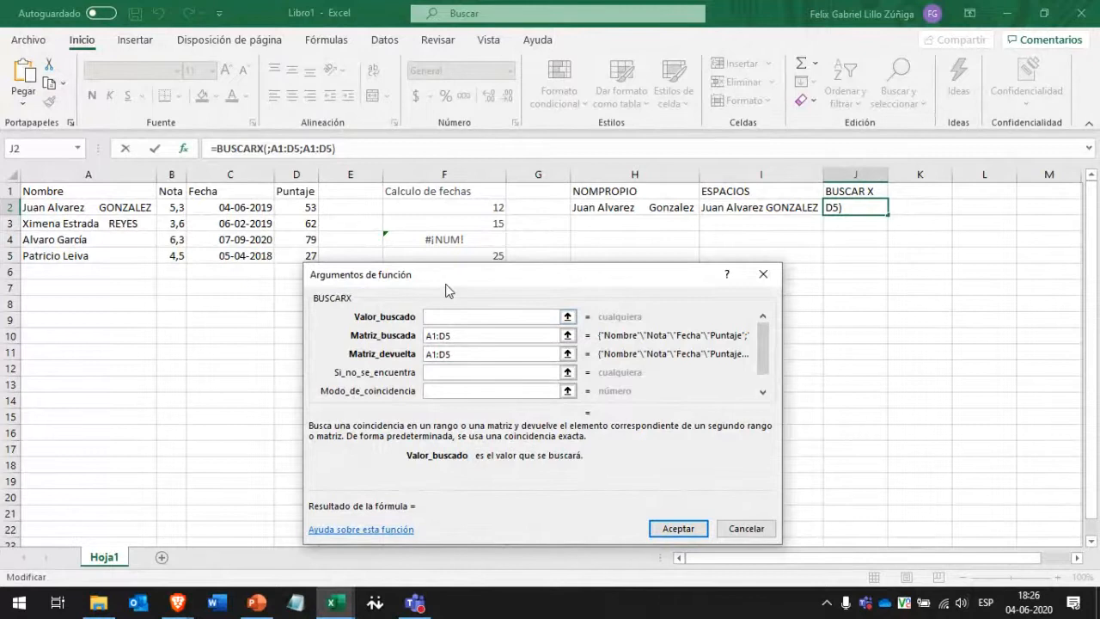
{"action": "left_click_drag", "start_coordinate": [468, 286], "coordinate": [443, 278]}
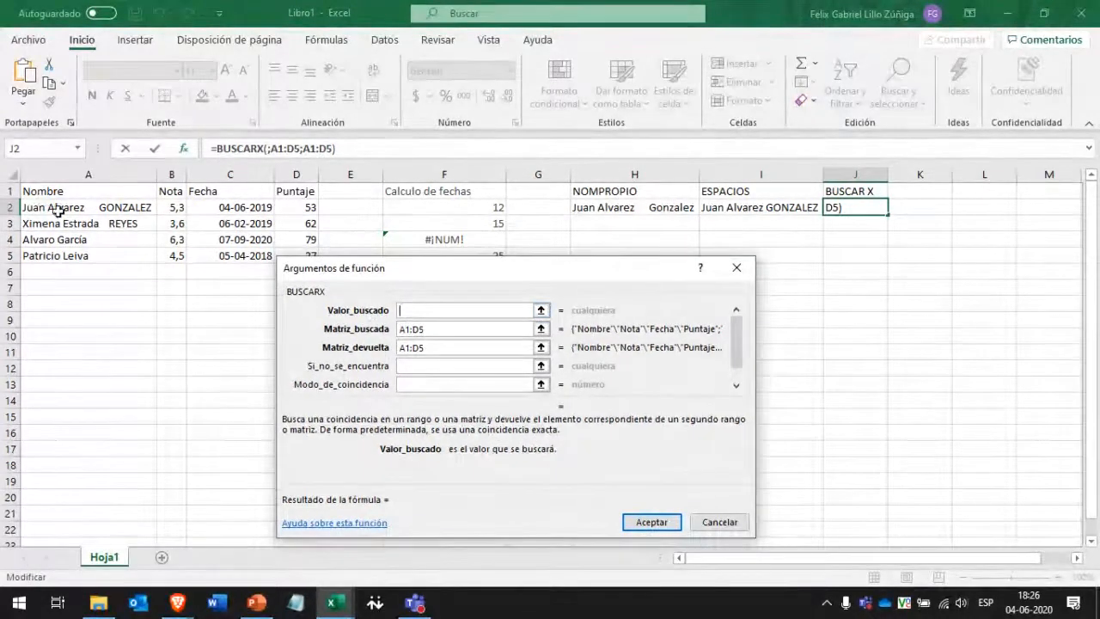
{"action": "left_click", "coordinate": [73, 242]}
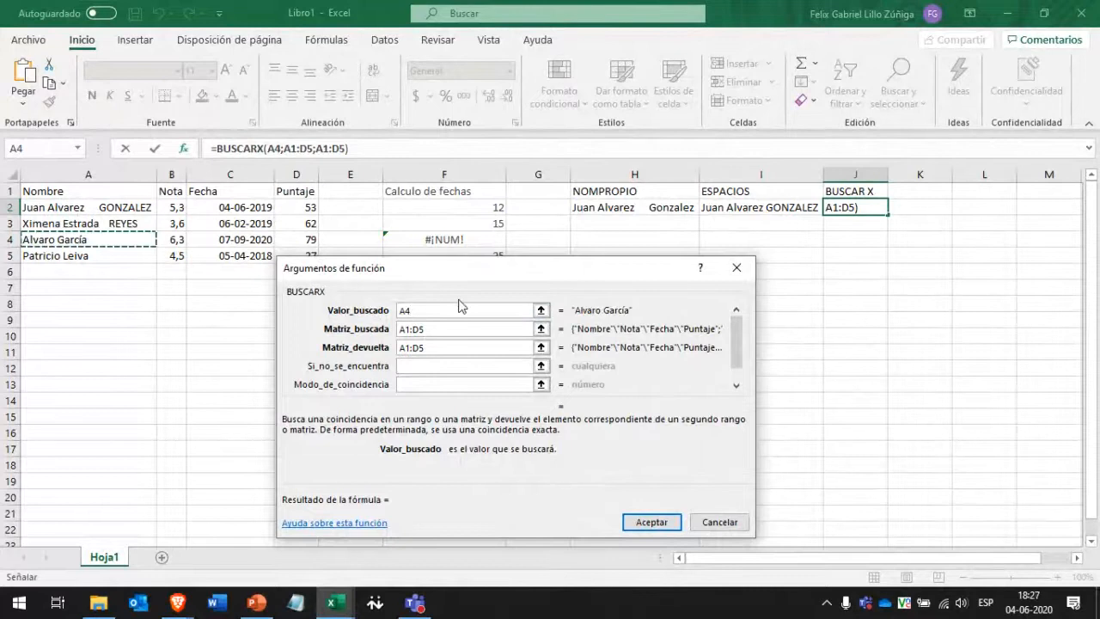
{"action": "left_click_drag", "start_coordinate": [447, 331], "coordinate": [392, 324]}
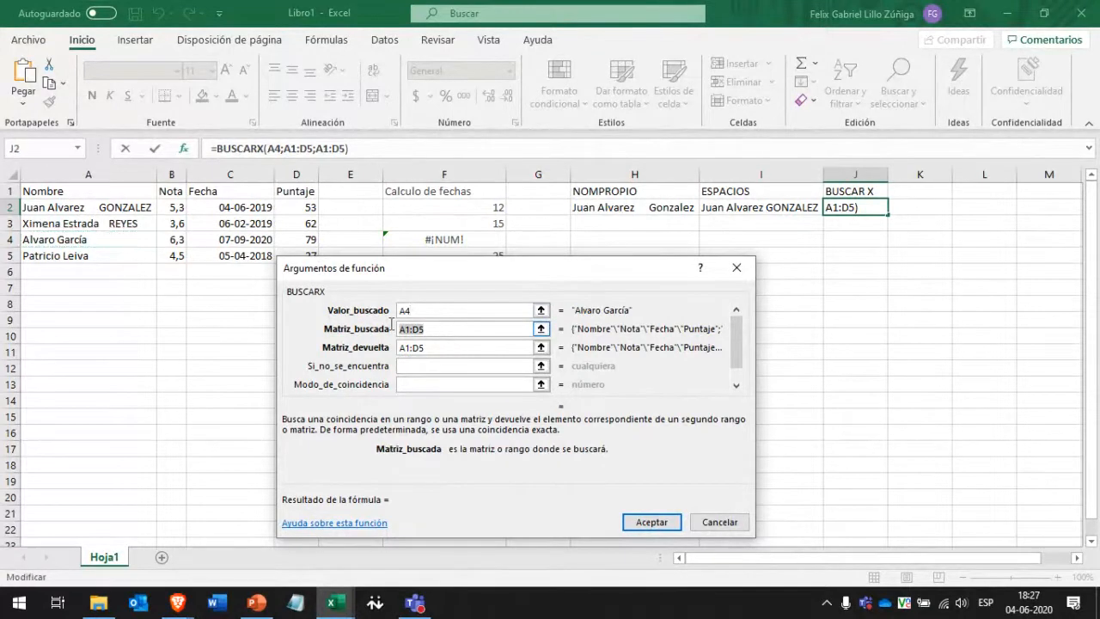
{"action": "left_click_drag", "start_coordinate": [125, 191], "coordinate": [314, 255]}
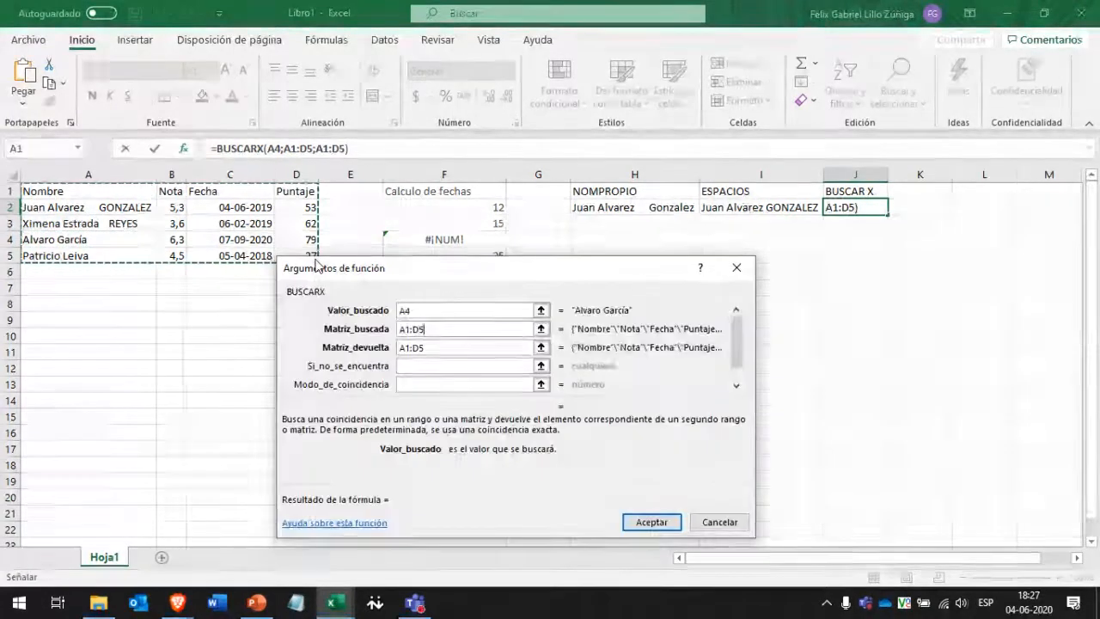
{"action": "left_click", "coordinate": [426, 351]}
{"action": "left_click_drag", "start_coordinate": [425, 351], "coordinate": [394, 349]}
{"action": "key", "text": "BackSpace"}
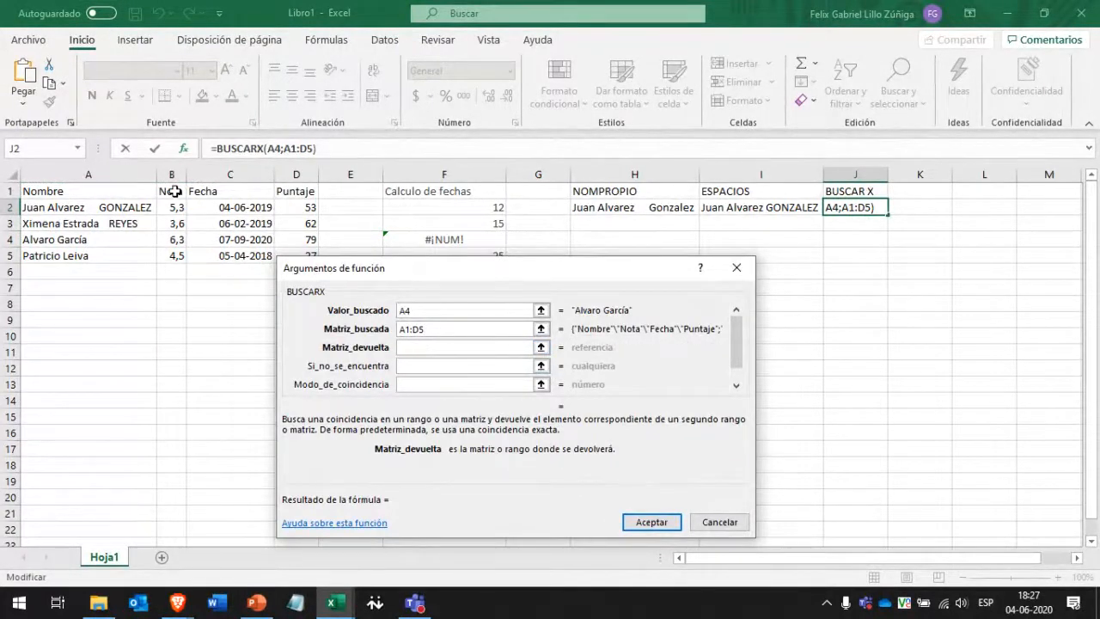
{"action": "left_click_drag", "start_coordinate": [175, 191], "coordinate": [172, 256]}
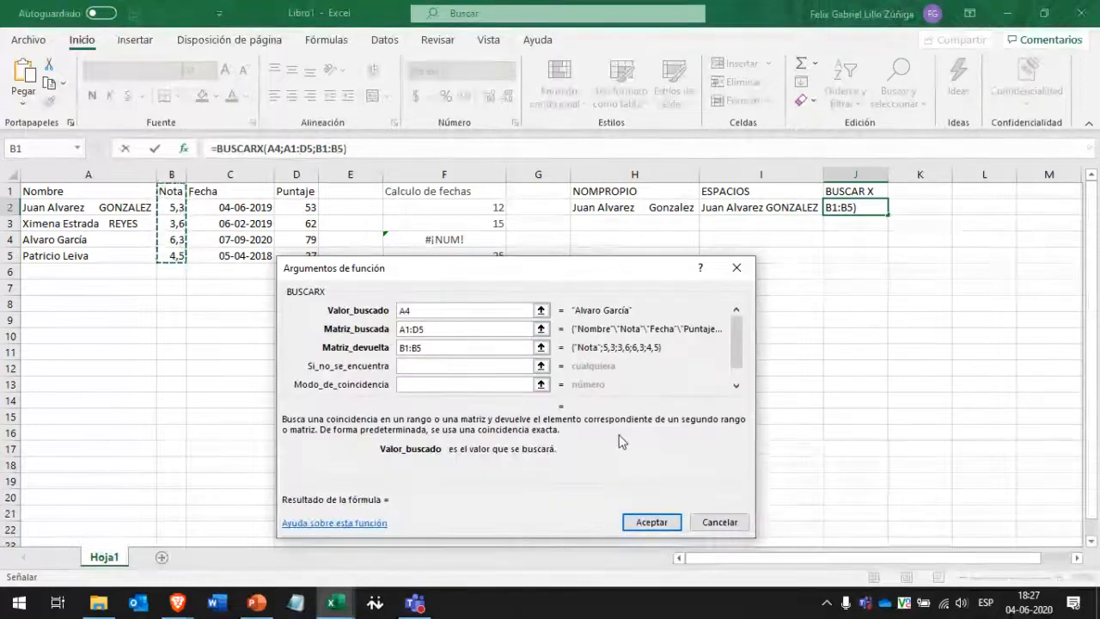
{"action": "left_click", "coordinate": [664, 519]}
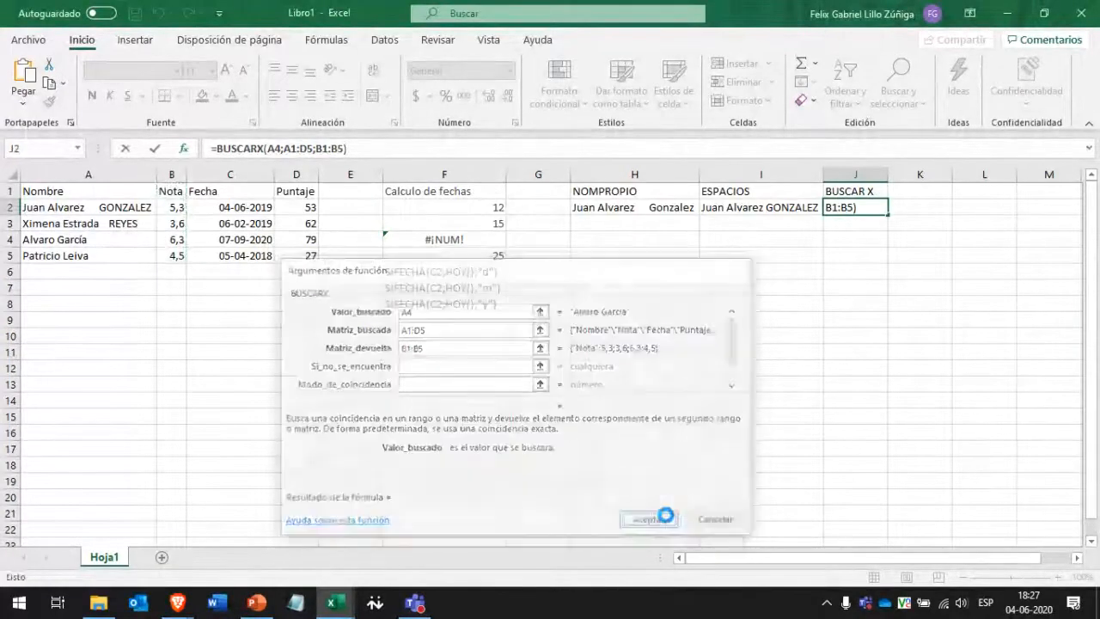
{"action": "left_click", "coordinate": [192, 151]}
{"action": "left_click", "coordinate": [458, 348]}
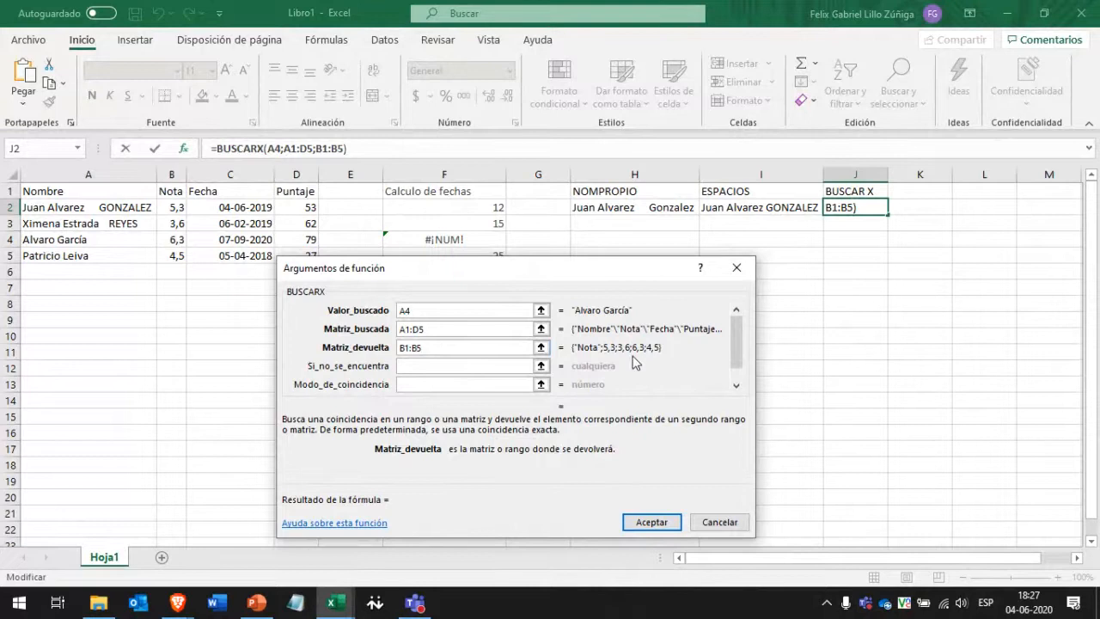
{"action": "left_click", "coordinate": [736, 386]}
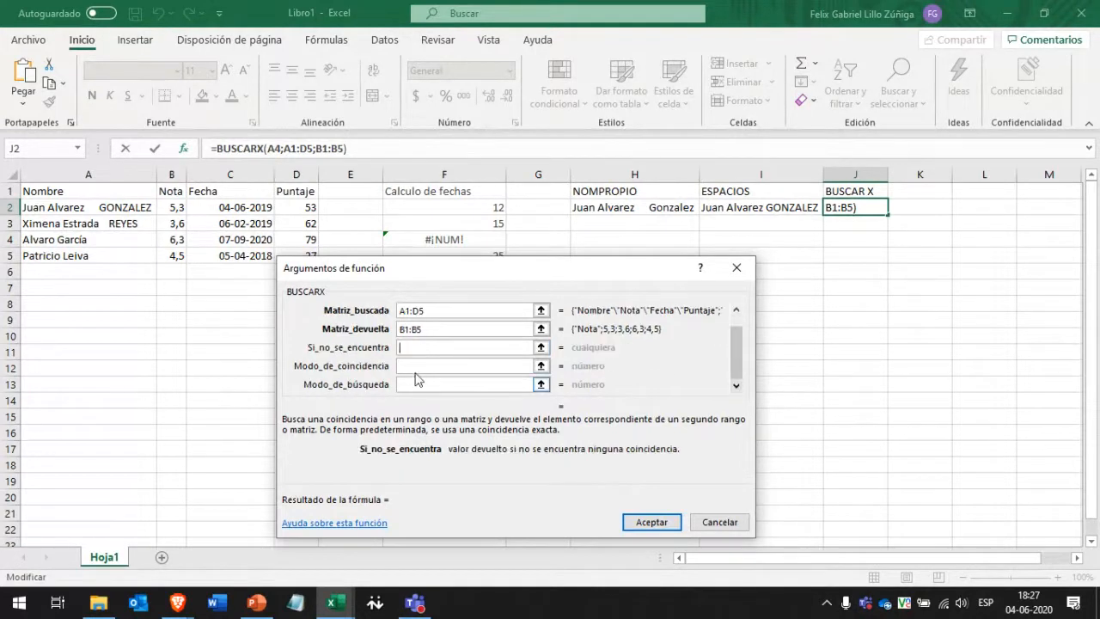
{"action": "left_click", "coordinate": [736, 310]}
{"action": "left_click", "coordinate": [460, 347]}
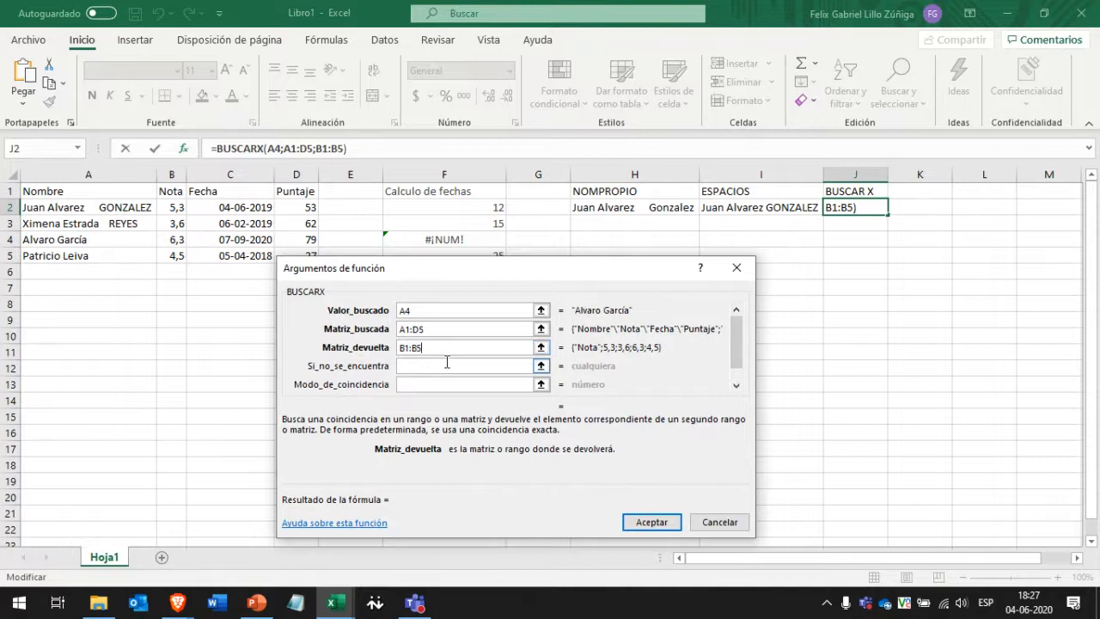
{"action": "left_click", "coordinate": [447, 363]}
{"action": "left_click_drag", "start_coordinate": [434, 268], "coordinate": [445, 247]}
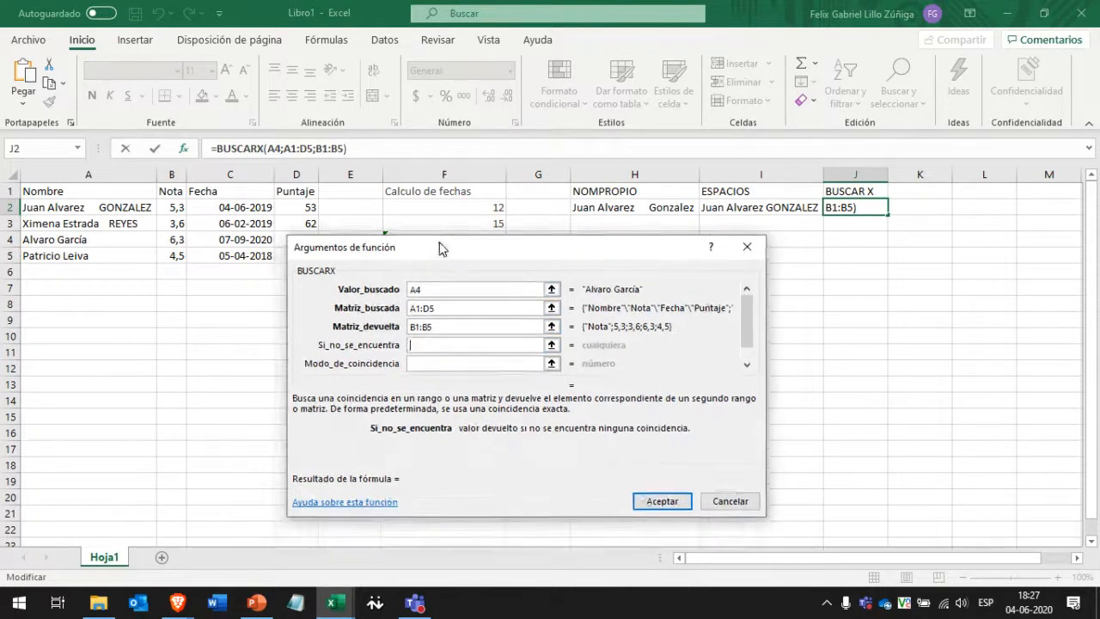
{"action": "left_click", "coordinate": [427, 289]}
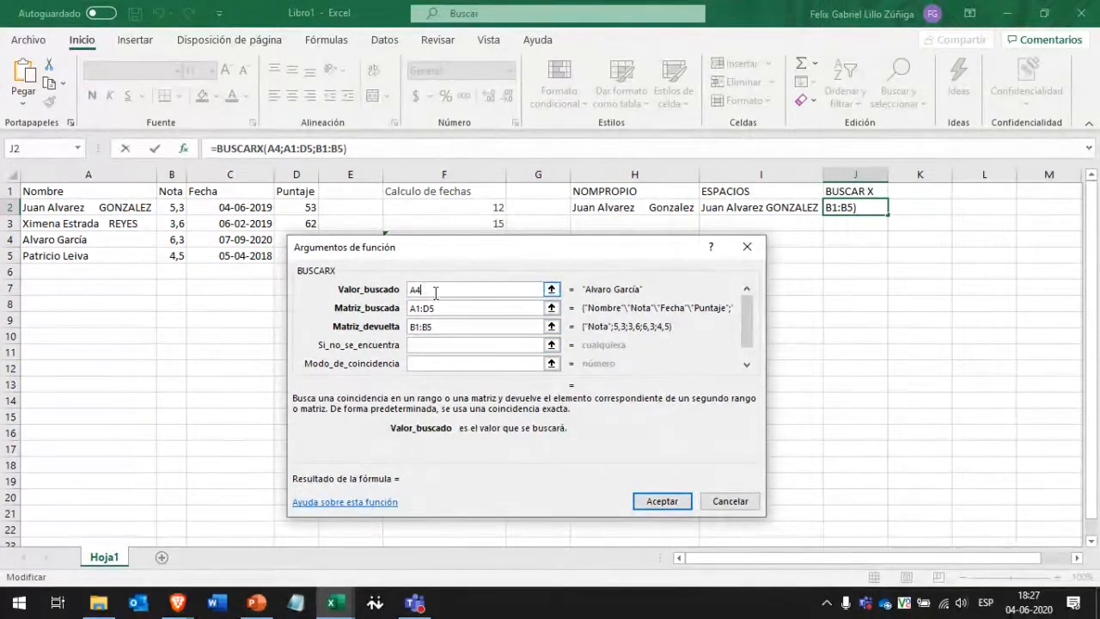
{"action": "left_click_drag", "start_coordinate": [435, 252], "coordinate": [412, 254]}
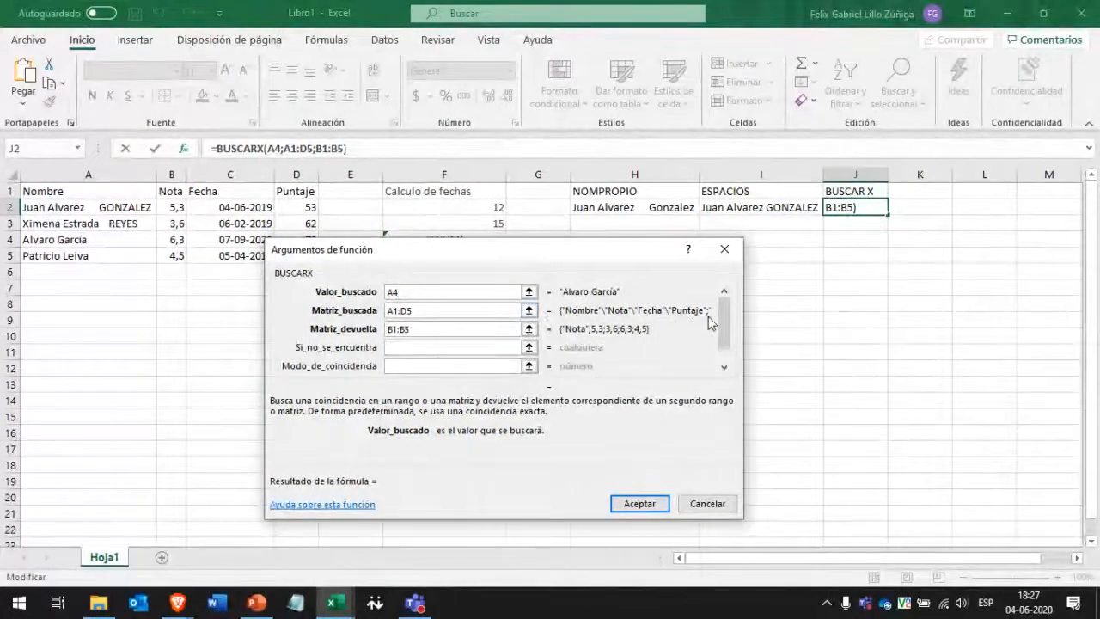
{"action": "left_click_drag", "start_coordinate": [649, 252], "coordinate": [627, 210]}
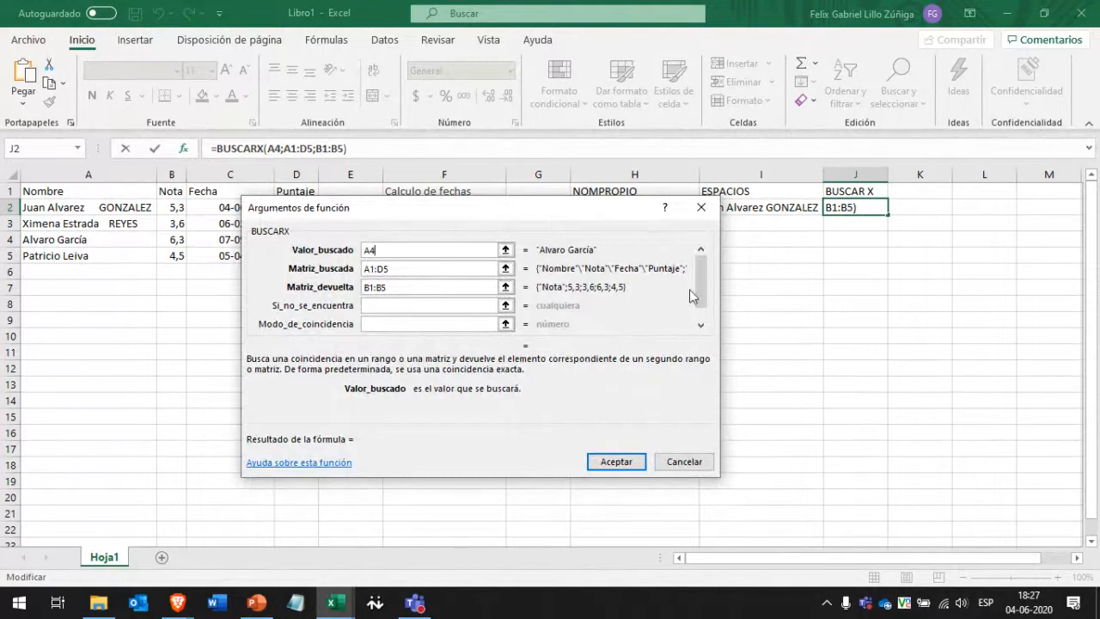
{"action": "scroll", "coordinate": [566, 291], "scroll_direction": "down", "scroll_amount": 1}
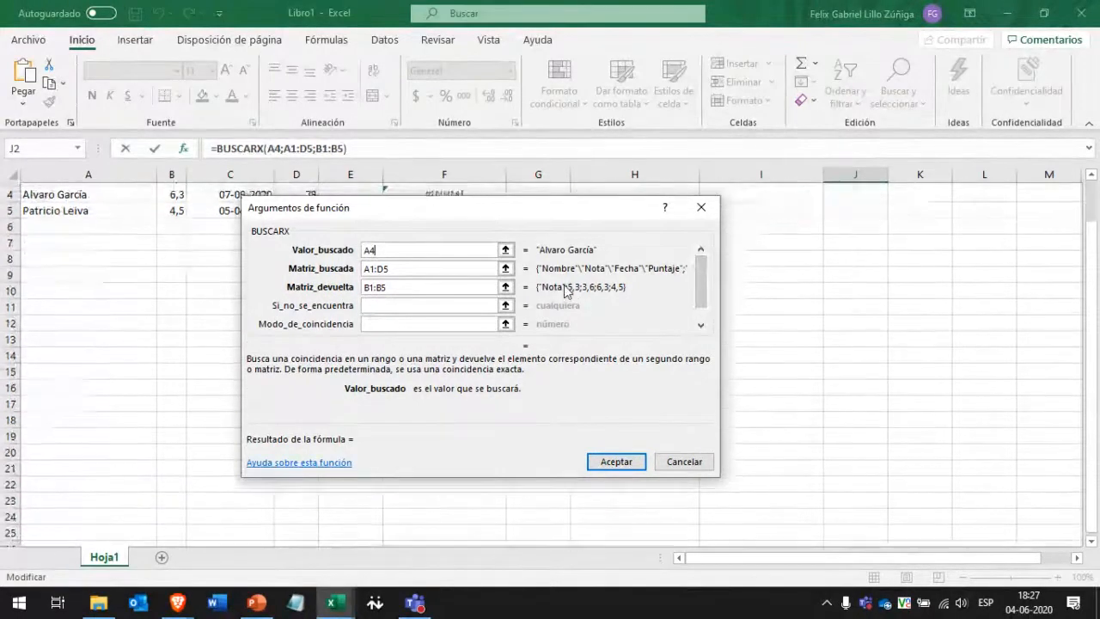
{"action": "scroll", "coordinate": [565, 291], "scroll_direction": "up", "scroll_amount": 1}
{"action": "left_click_drag", "start_coordinate": [561, 207], "coordinate": [587, 249]}
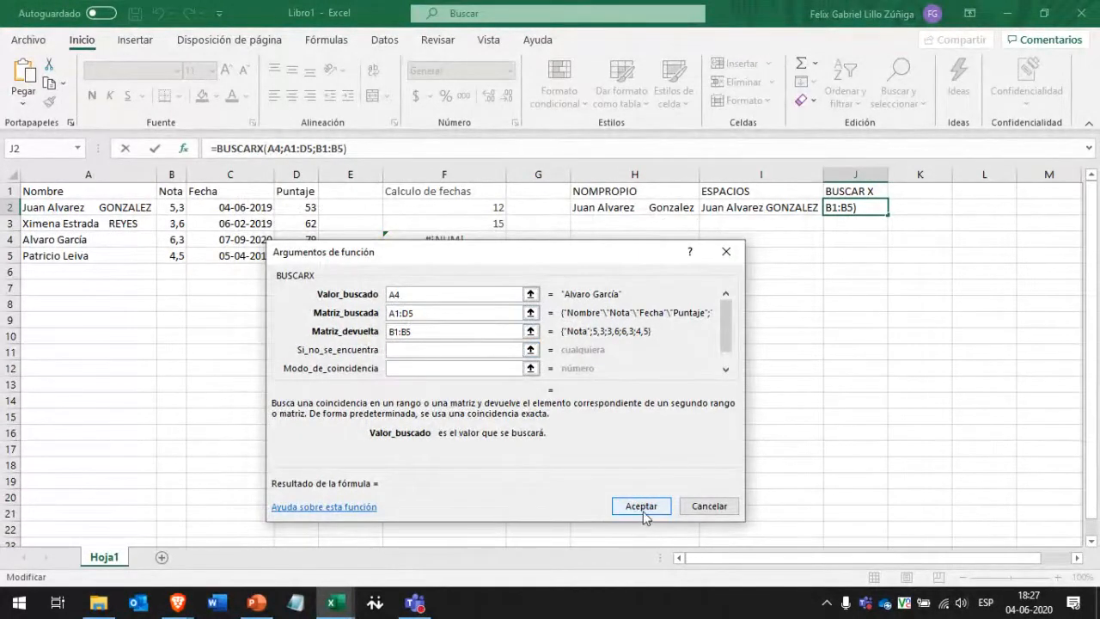
{"action": "key", "text": "Tab"}
{"action": "key", "text": "Tab"}
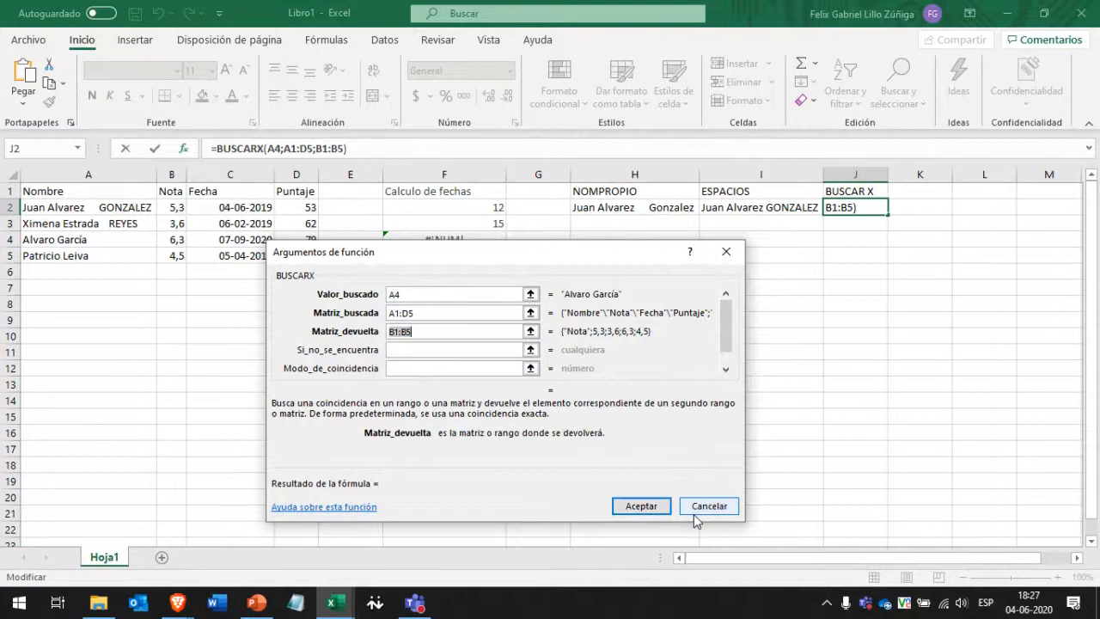
{"action": "left_click", "coordinate": [641, 506]}
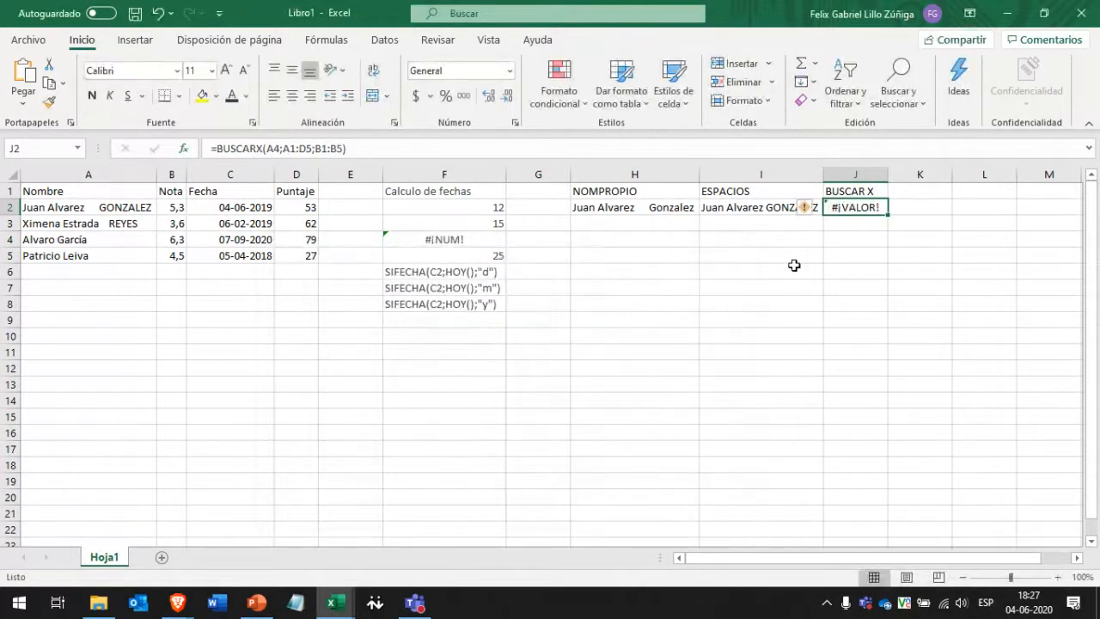
Recommit J2's lookup formula, then add "Alvaro" as its lookup value.
{"action": "left_click", "coordinate": [258, 149]}
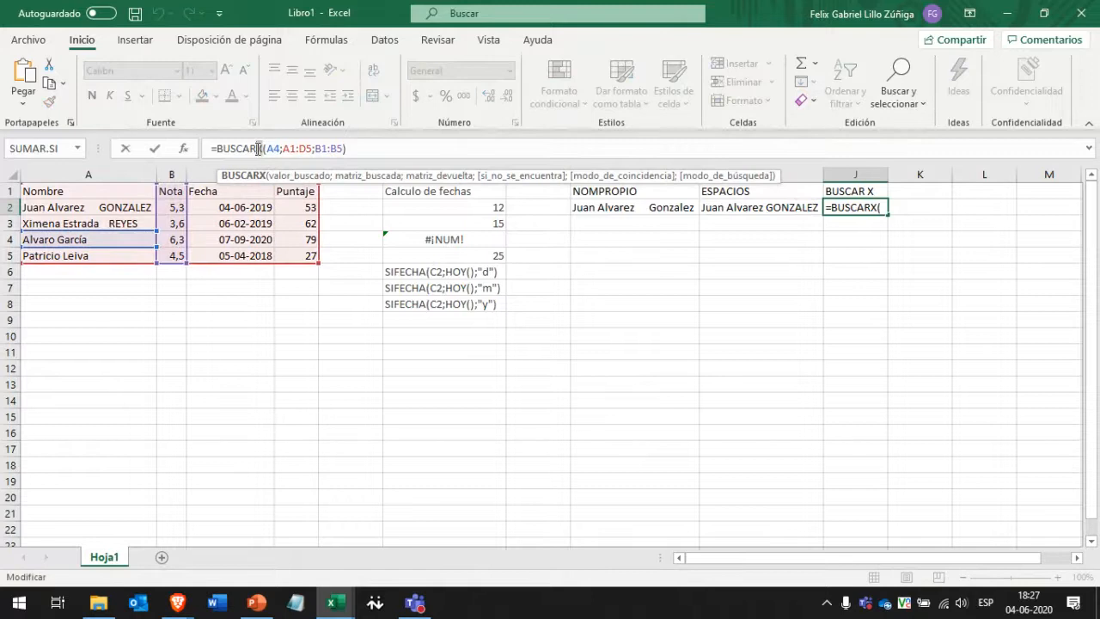
{"action": "key", "text": "Return"}
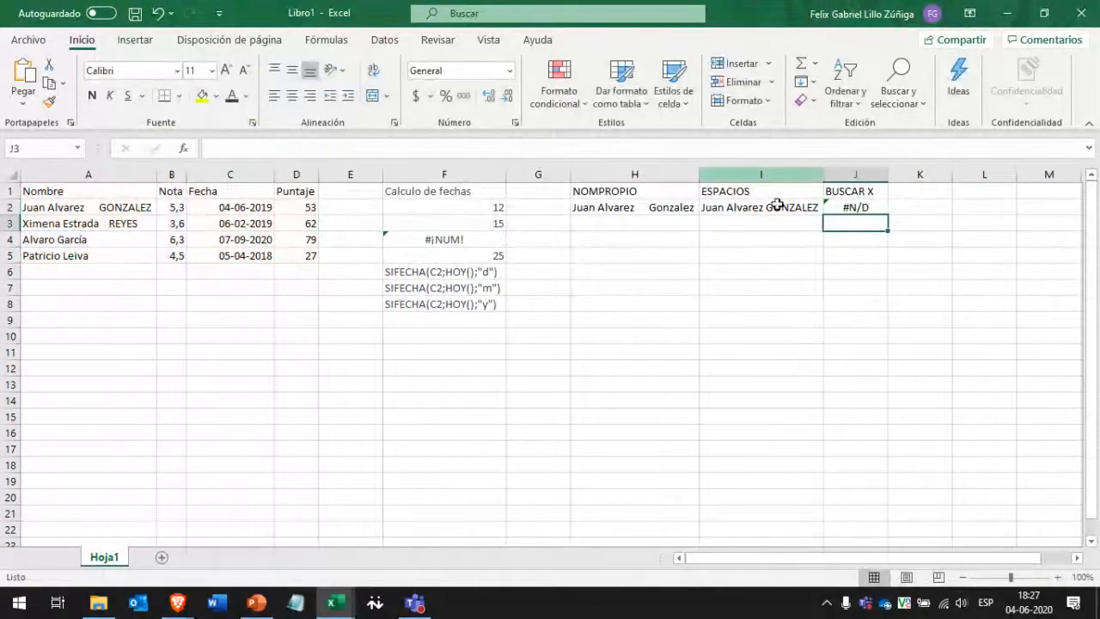
{"action": "left_click", "coordinate": [862, 206]}
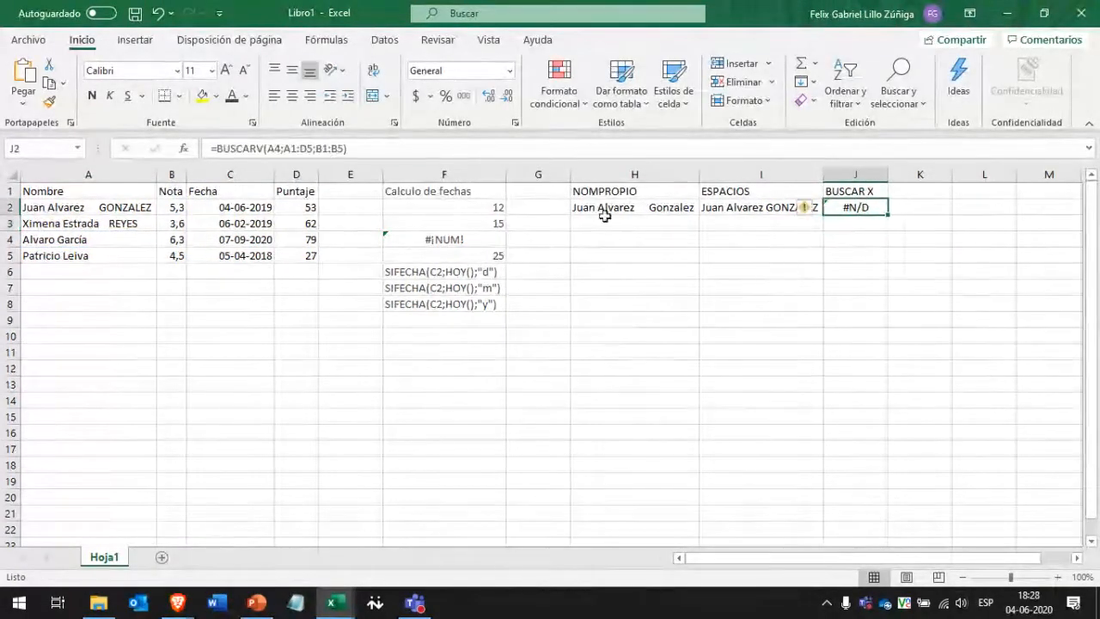
{"action": "left_click", "coordinate": [273, 149]}
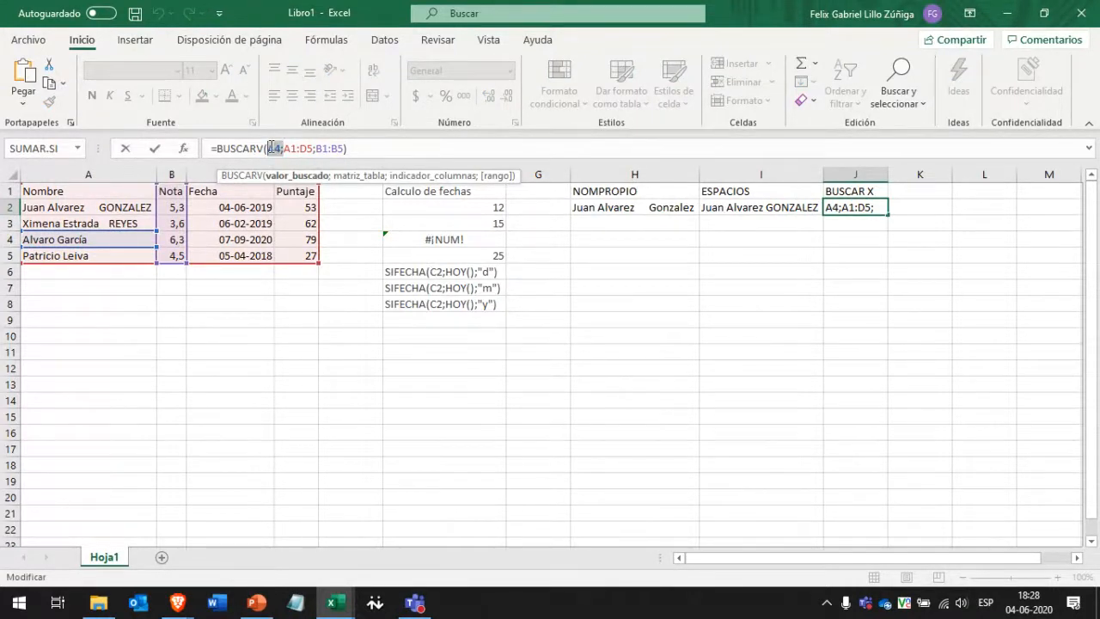
{"action": "type", "text": "\""}
{"action": "type", "text": "Alvaro\";"}
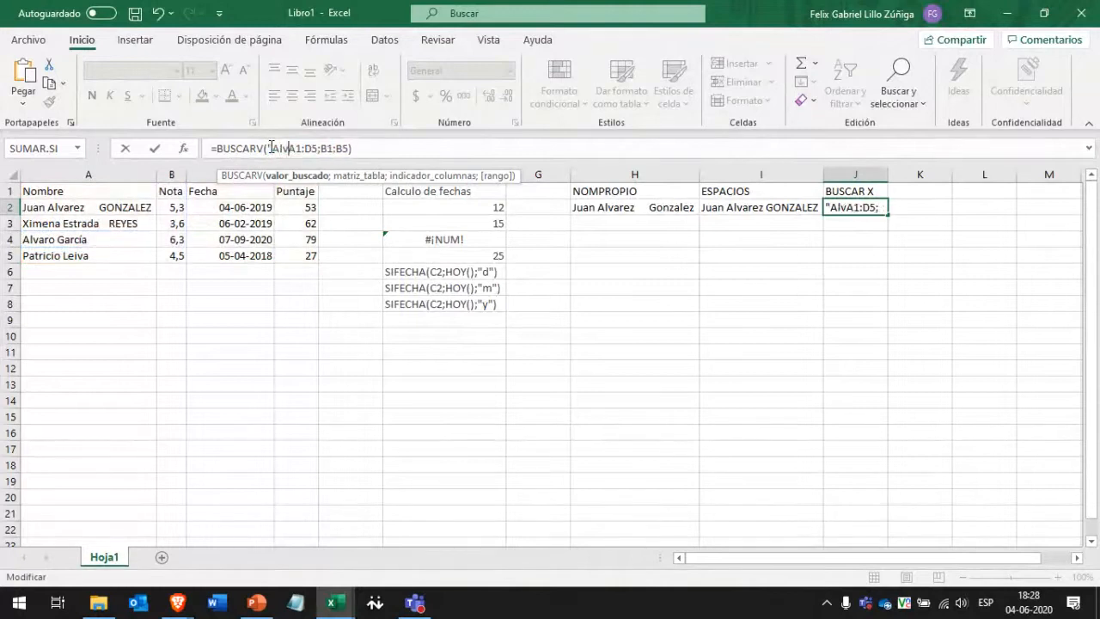
{"action": "key", "text": "ctrl+Return"}
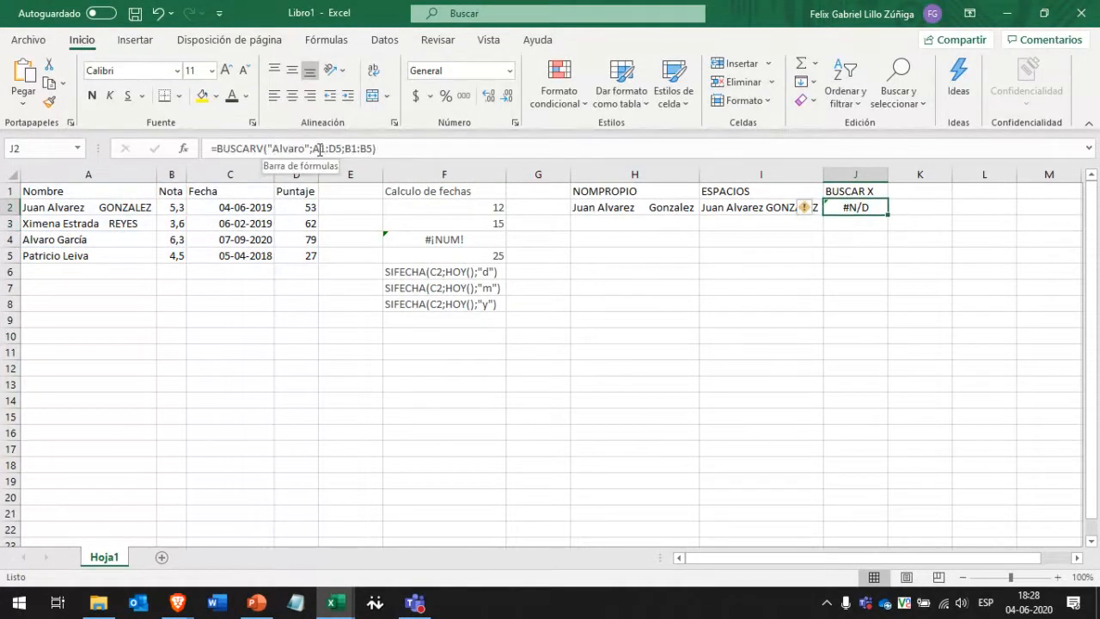
Replace the lookup value with A3 and the B1:B5 argument with A1:D5, yielding #¡REF!
{"action": "left_click_drag", "start_coordinate": [307, 149], "coordinate": [276, 149]}
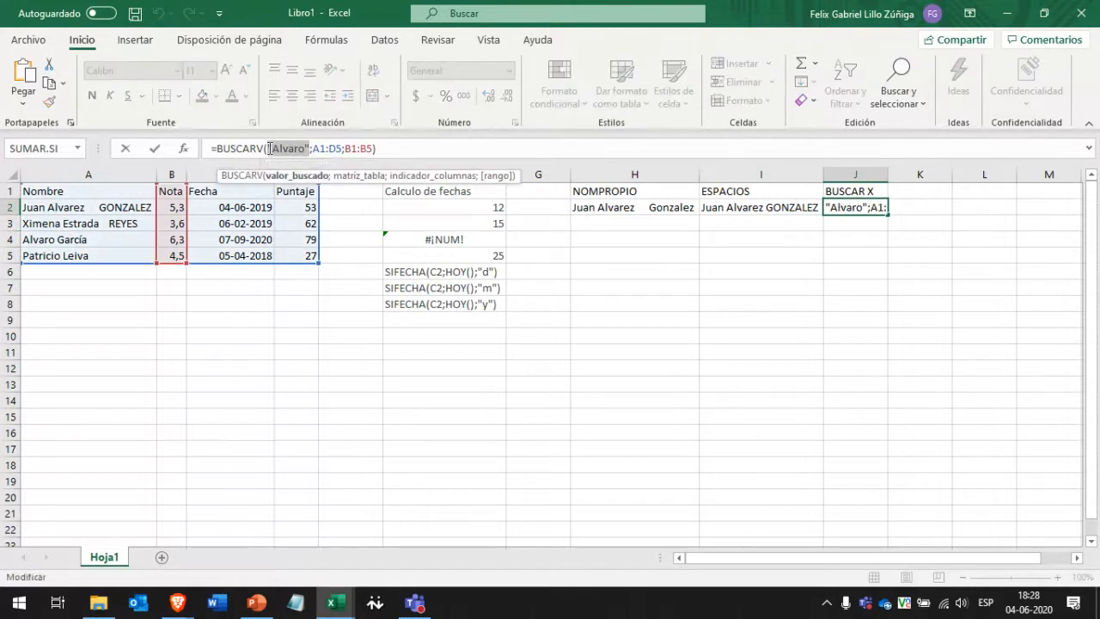
{"action": "key", "text": "BackSpace"}
{"action": "left_click", "coordinate": [73, 222]}
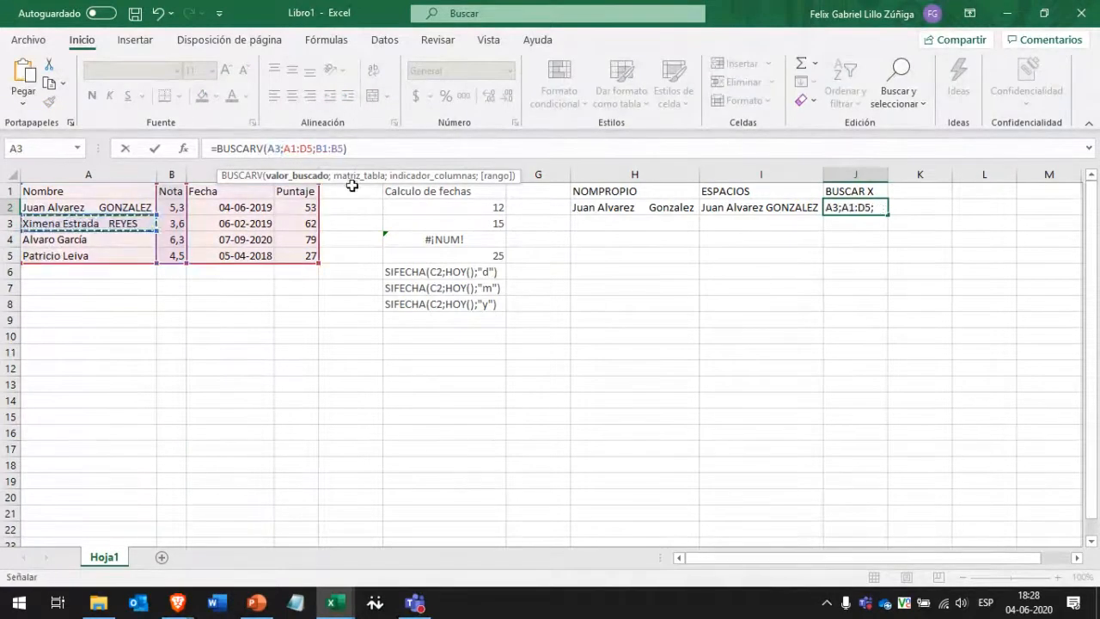
{"action": "left_click_drag", "start_coordinate": [316, 149], "coordinate": [345, 149]}
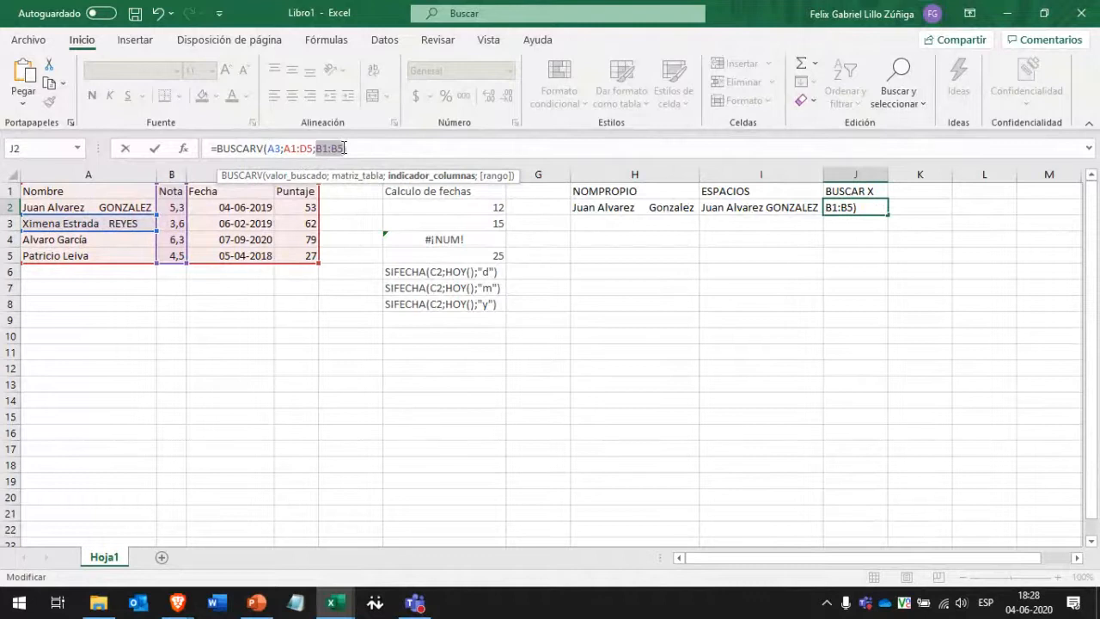
{"action": "key", "text": "BackSpace"}
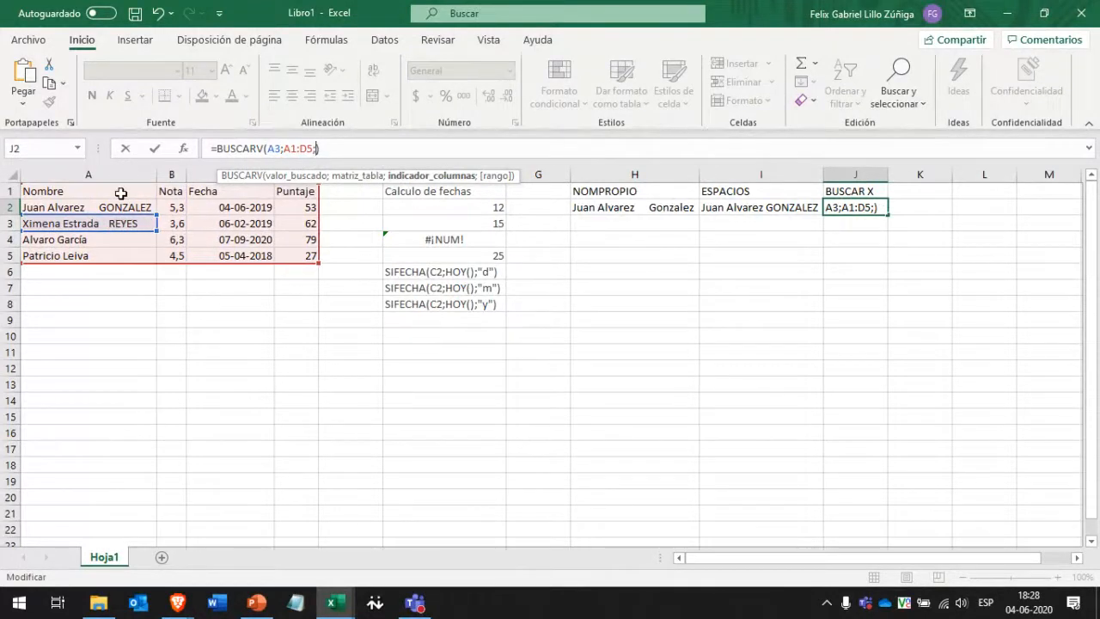
{"action": "left_click_drag", "start_coordinate": [125, 192], "coordinate": [290, 251]}
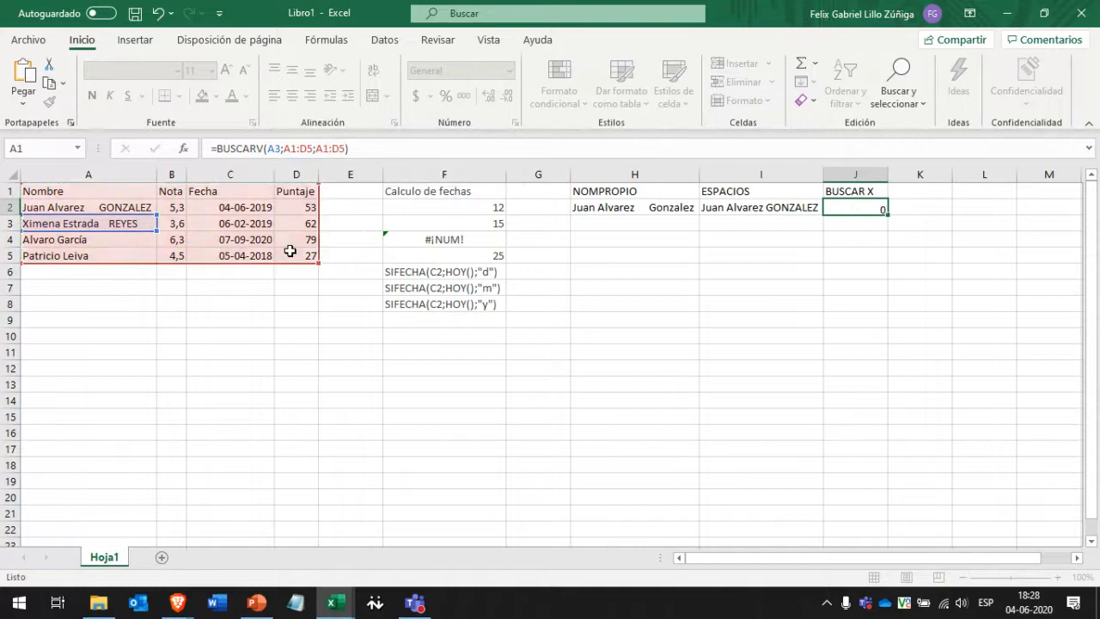
{"action": "key", "text": "Return"}
{"action": "left_click", "coordinate": [874, 208]}
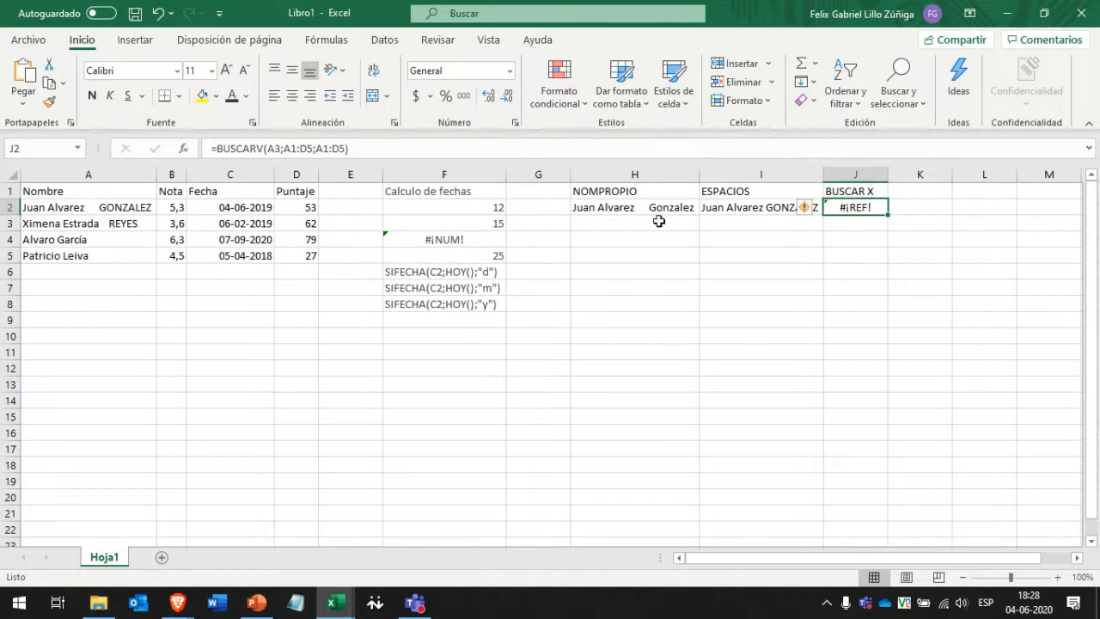
{"action": "left_click", "coordinate": [705, 227]}
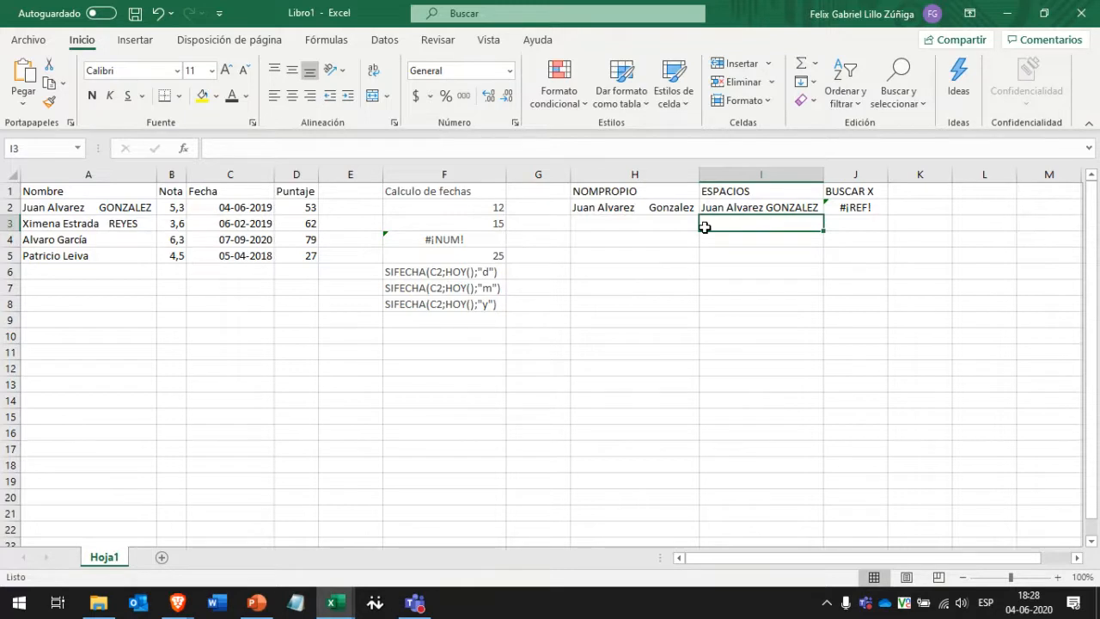
Enter =SUMA(D2:D6;68;875;865) in H5 for a total of 2029.
{"action": "left_click", "coordinate": [621, 256]}
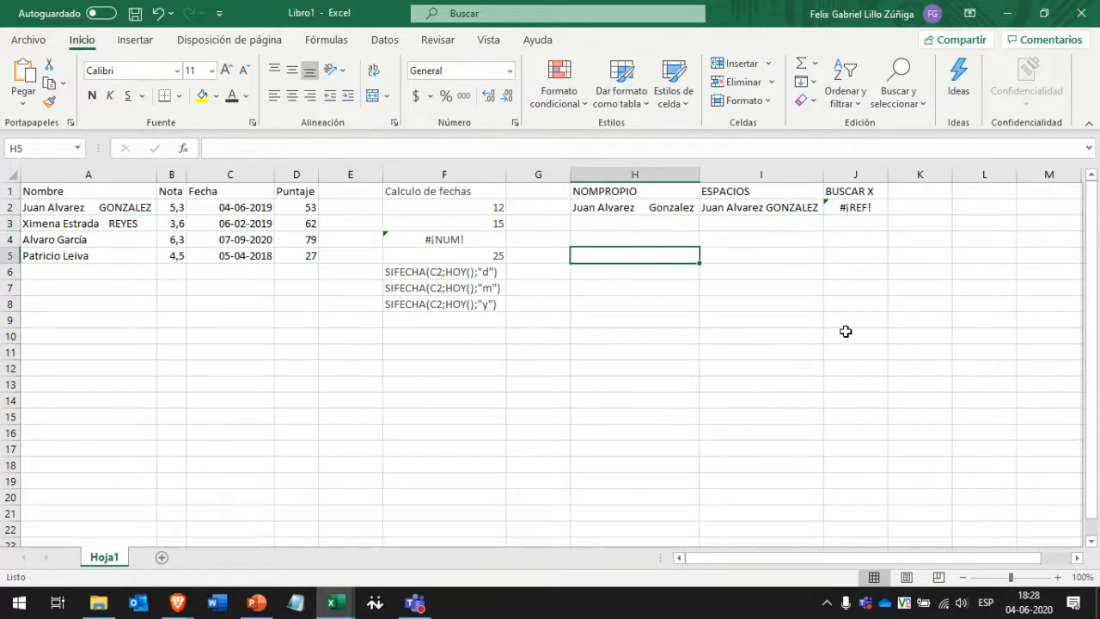
{"action": "type", "text": "=SUMA"}
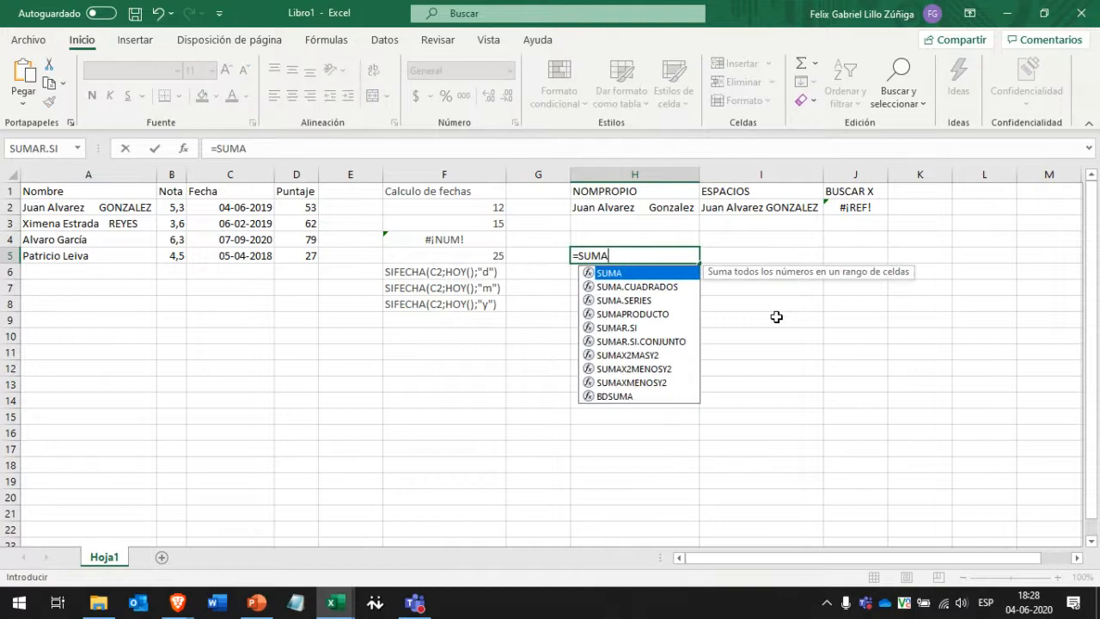
{"action": "double_click", "coordinate": [630, 274]}
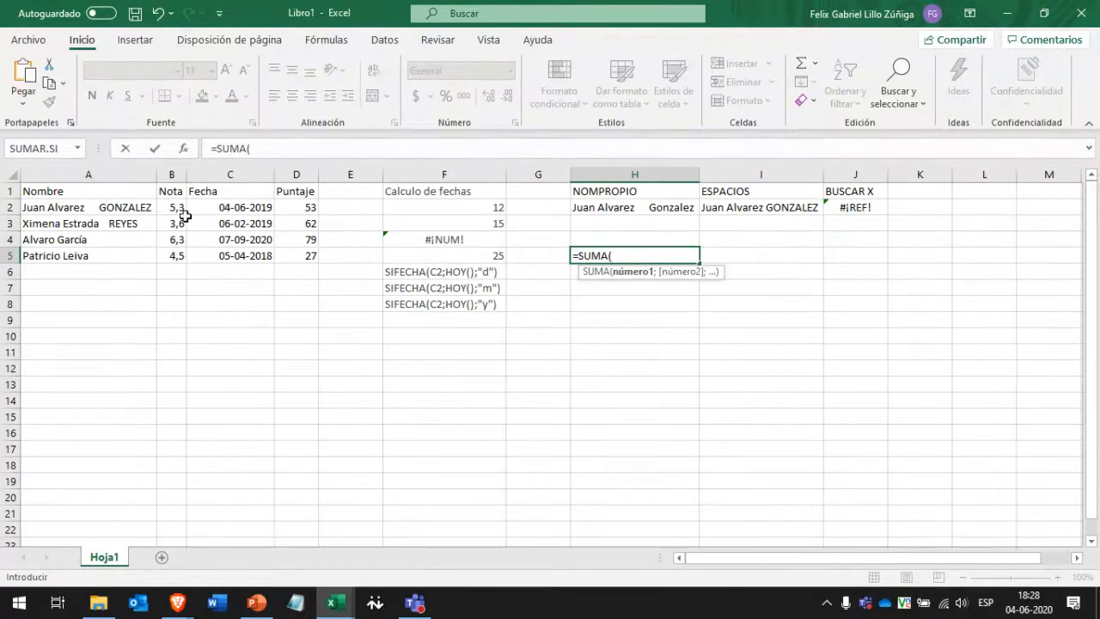
{"action": "left_click_drag", "start_coordinate": [302, 209], "coordinate": [301, 274]}
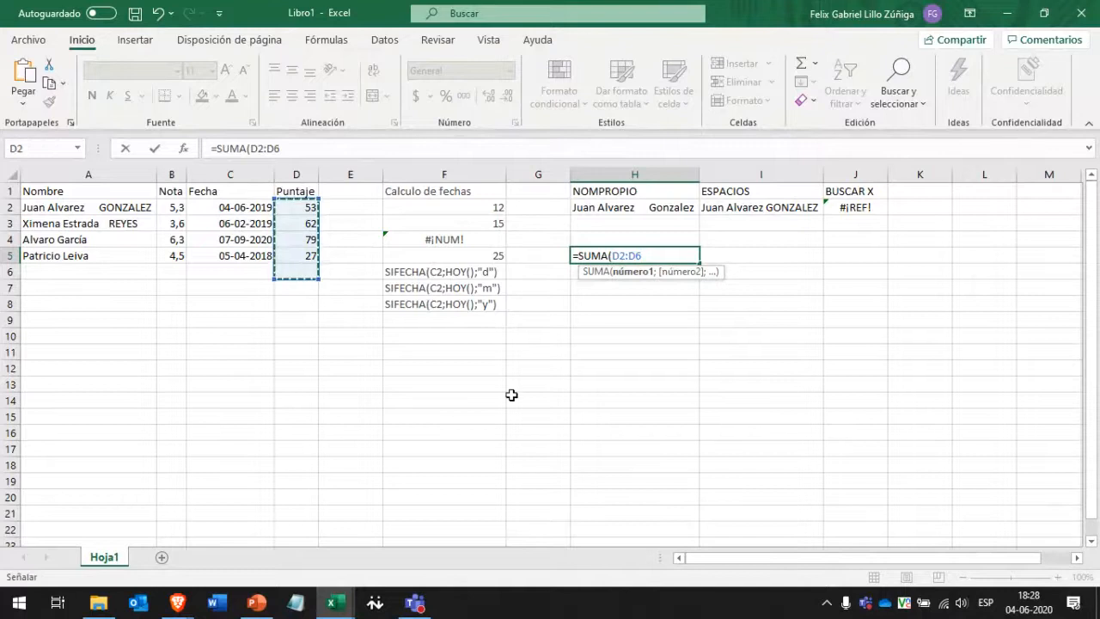
{"action": "type", "text": ";"}
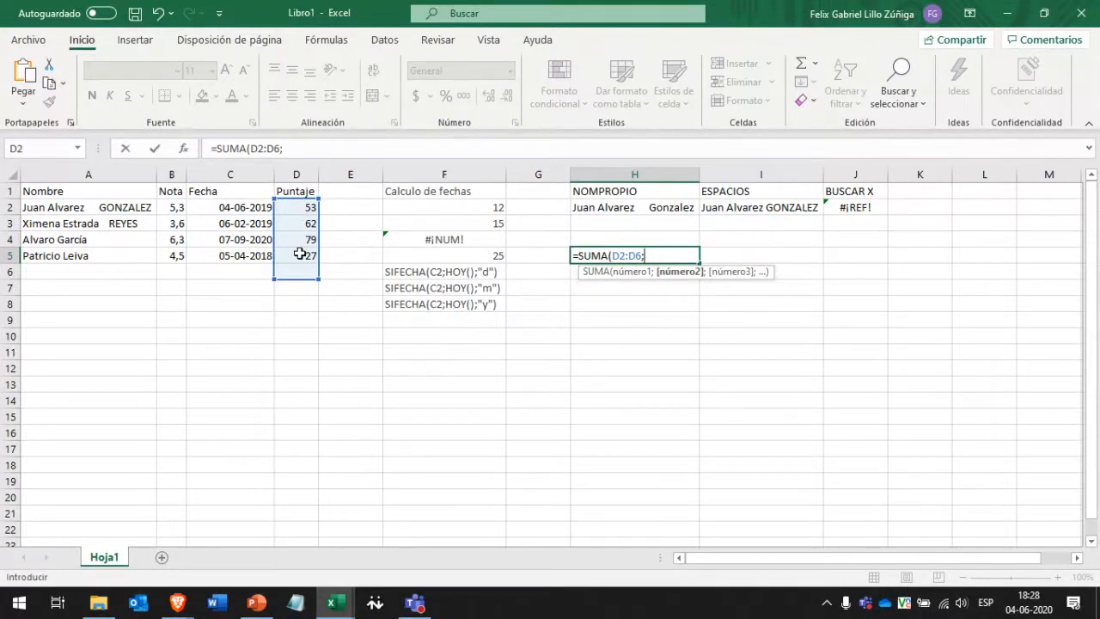
{"action": "type", "text": "68;875;"}
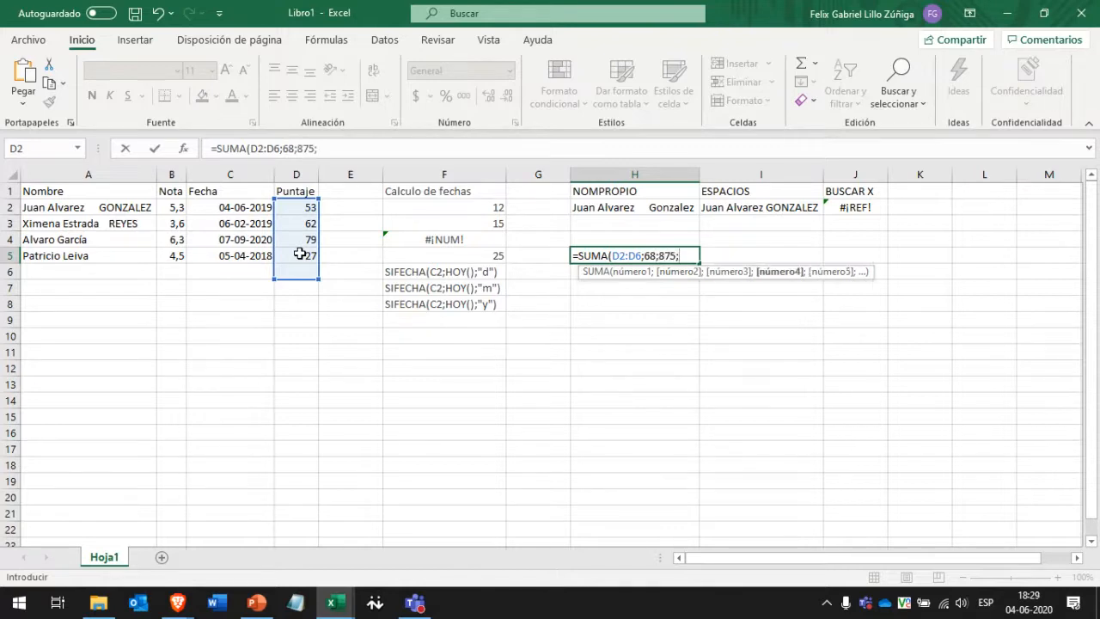
{"action": "type", "text": "865)"}
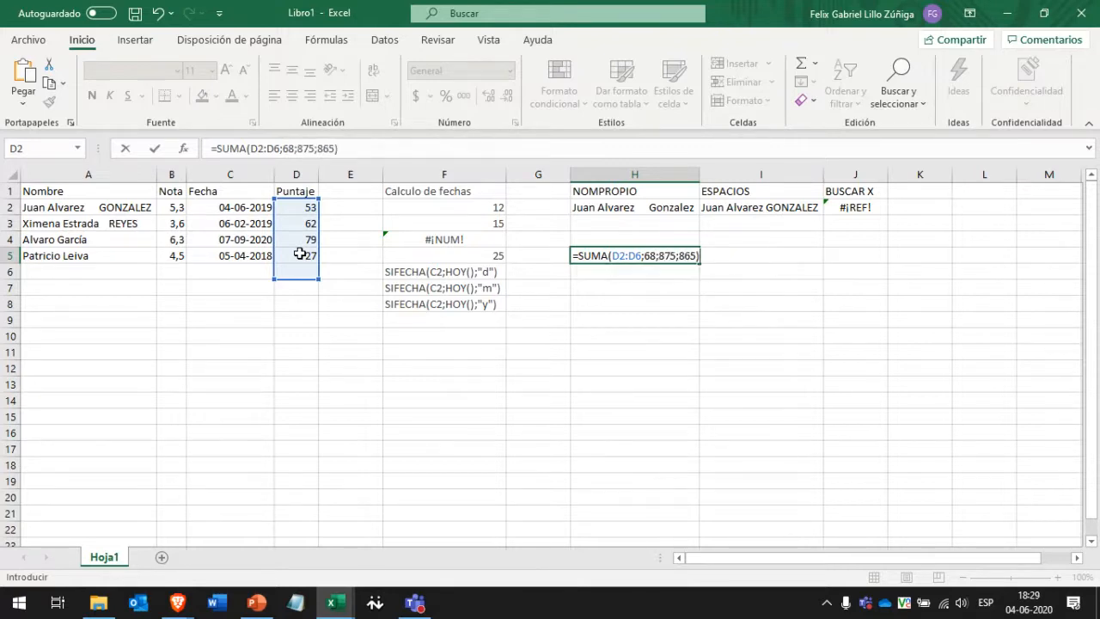
{"action": "key", "text": "Return"}
{"action": "key", "text": "Up"}
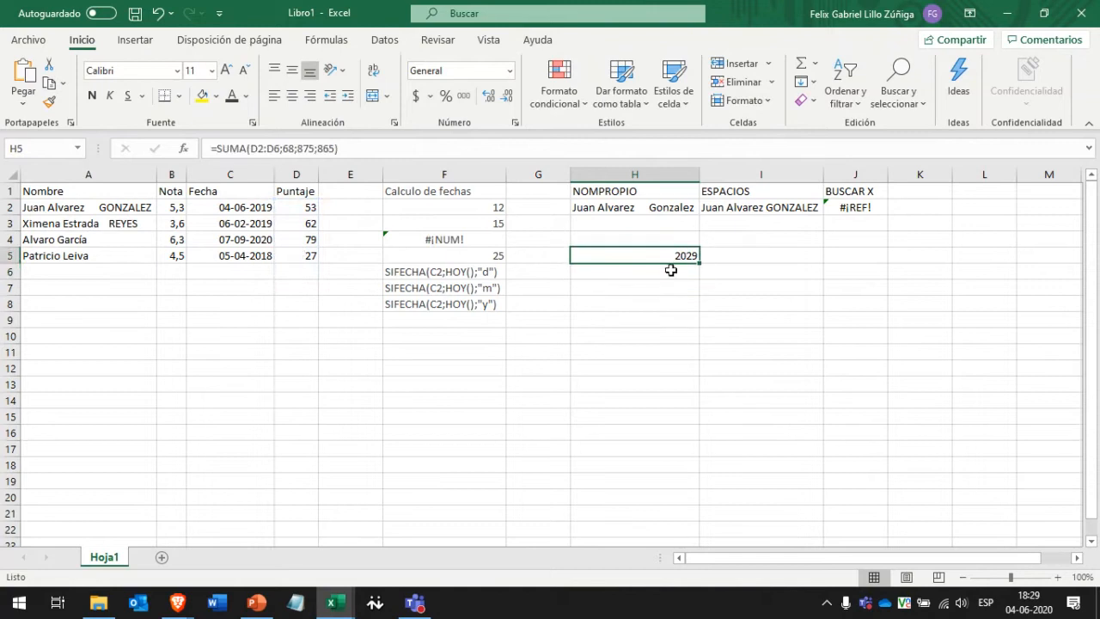
{"action": "key", "text": "Down"}
{"action": "key", "text": "F2"}
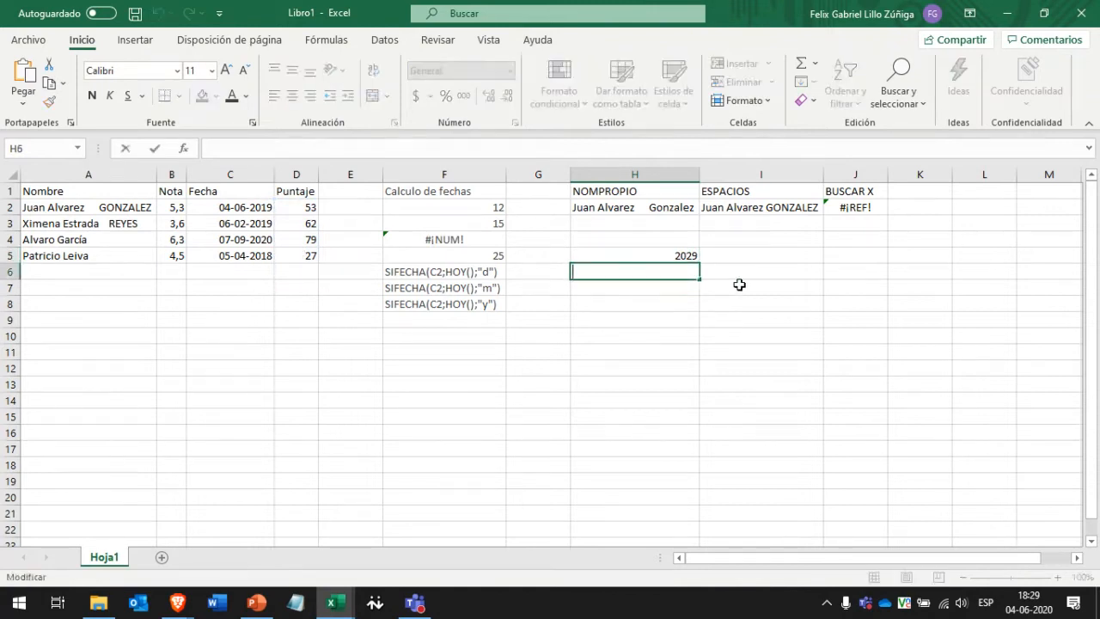
{"action": "type", "text": "+"}
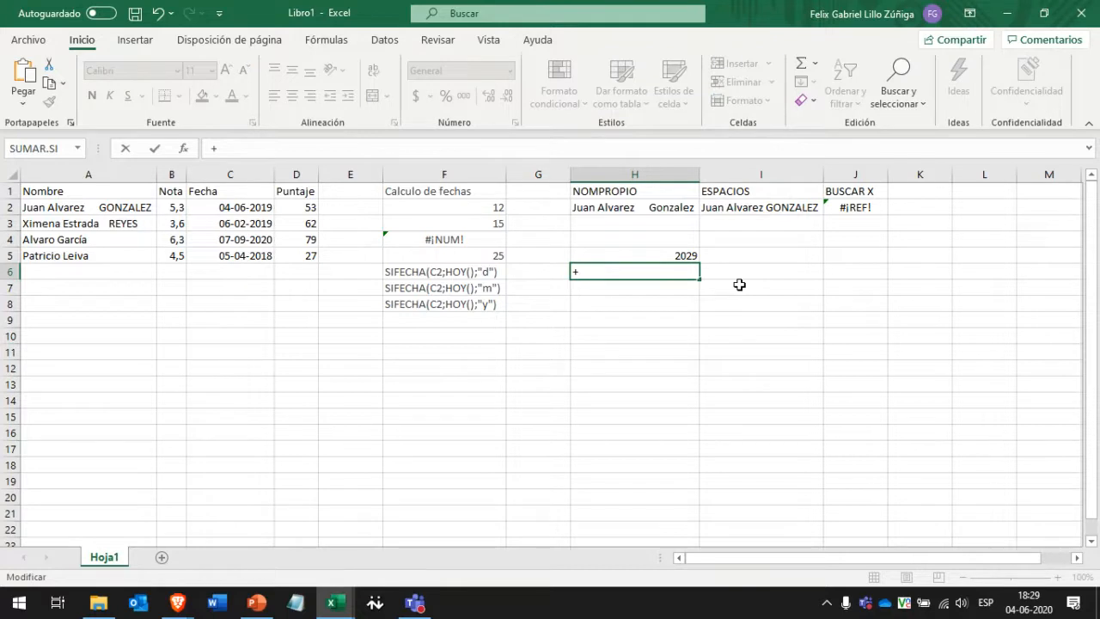
{"action": "left_click", "coordinate": [307, 211]}
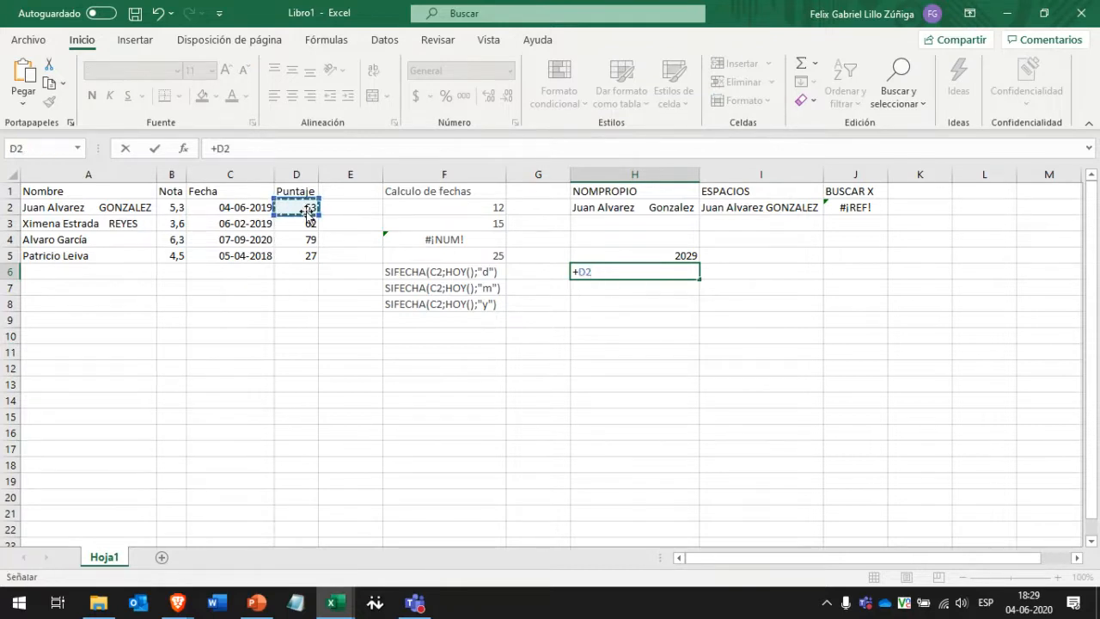
{"action": "type", "text": "+"}
{"action": "left_click", "coordinate": [307, 226]}
{"action": "type", "text": "+D3+"}
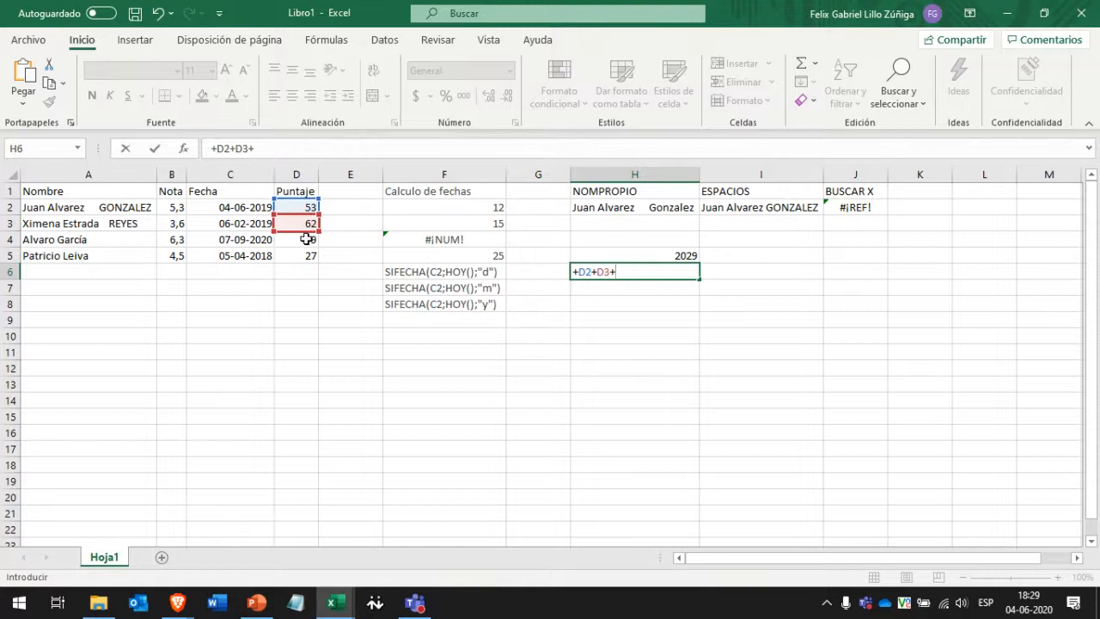
{"action": "left_click_drag", "start_coordinate": [307, 239], "coordinate": [307, 252]}
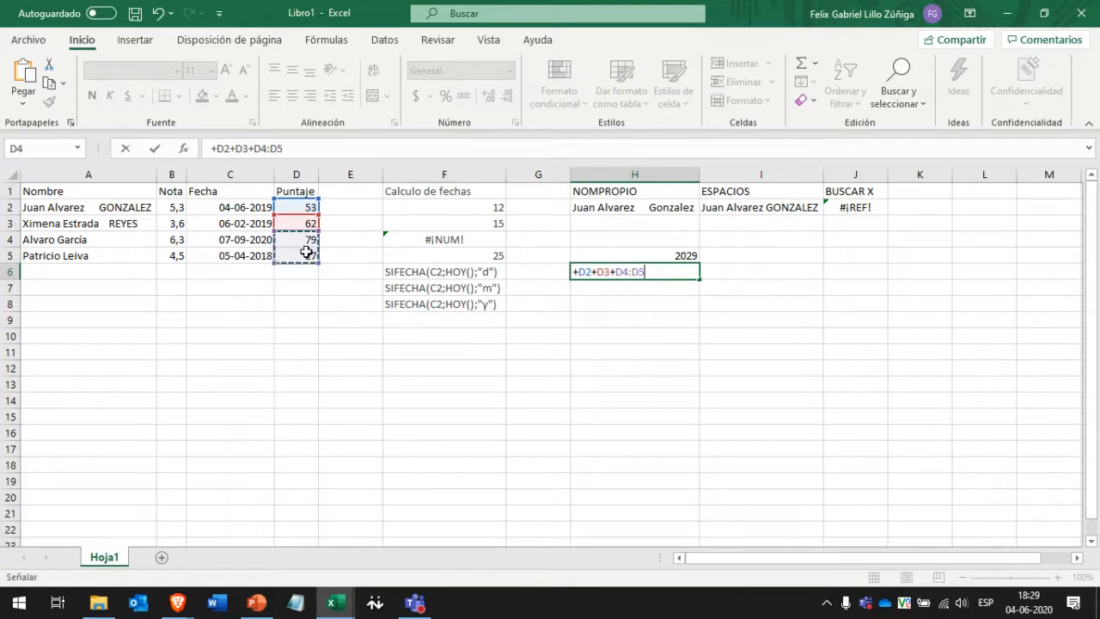
{"action": "type", "text": "+755"}
{"action": "key", "text": "Return"}
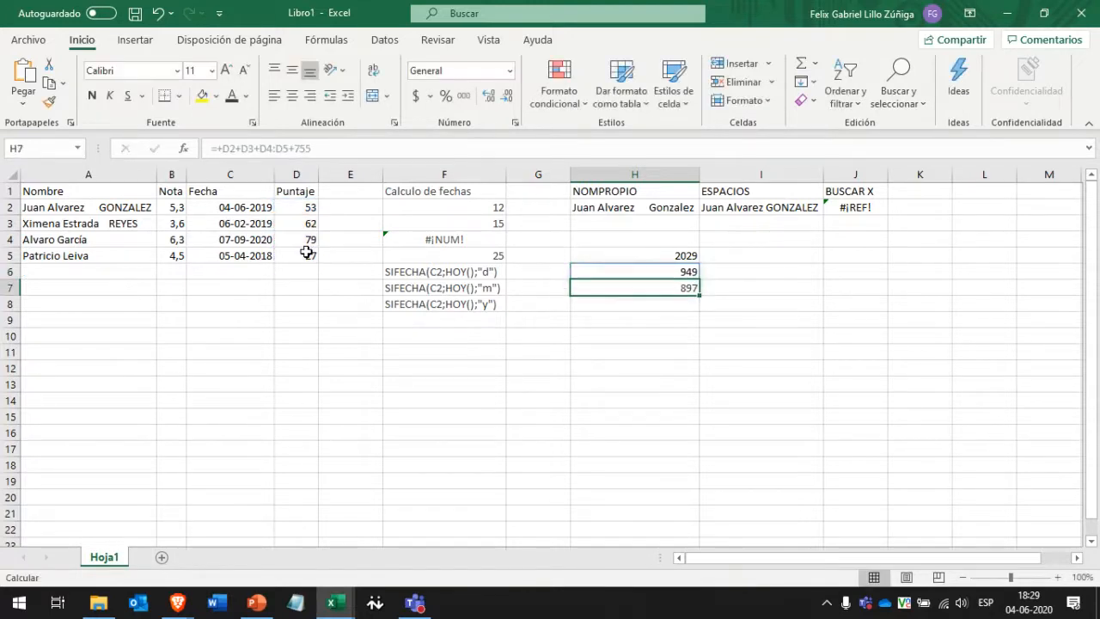
{"action": "key", "text": "Up"}
{"action": "key", "text": "Down"}
{"action": "key", "text": "Up"}
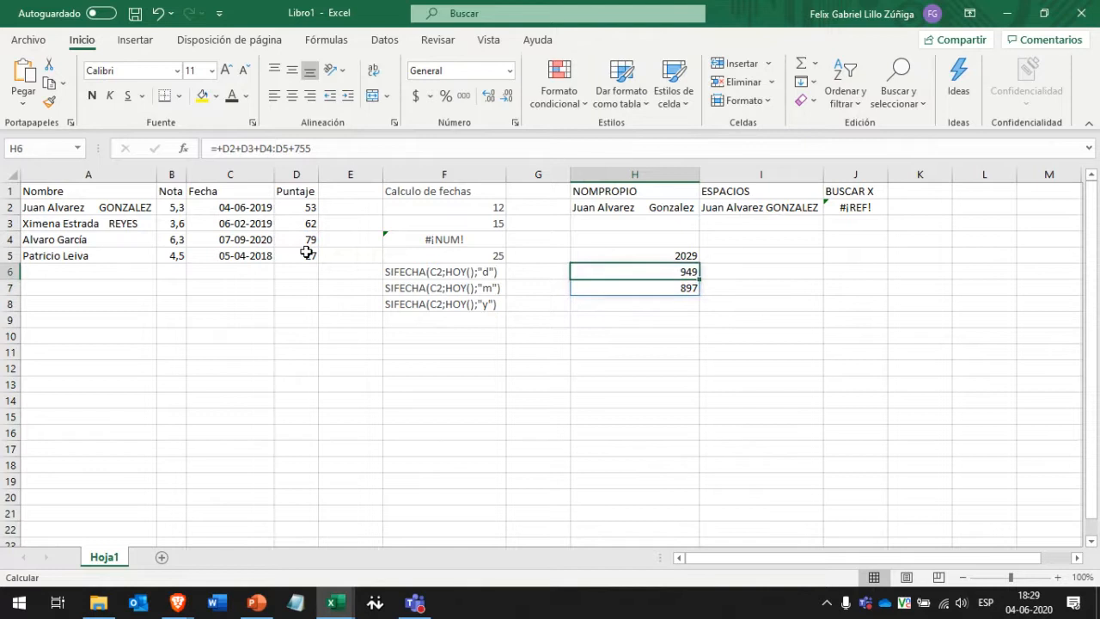
{"action": "key", "text": "Up"}
{"action": "key", "text": "Down"}
{"action": "key", "text": "Down"}
{"action": "key", "text": "Delete"}
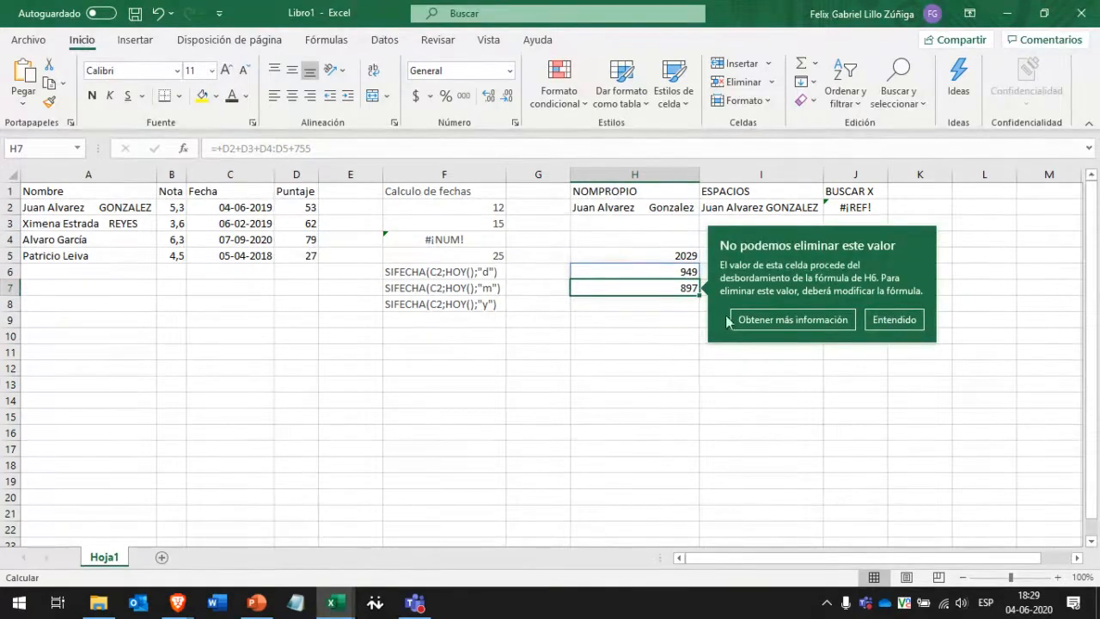
{"action": "left_click", "coordinate": [913, 320]}
{"action": "left_click", "coordinate": [614, 275]}
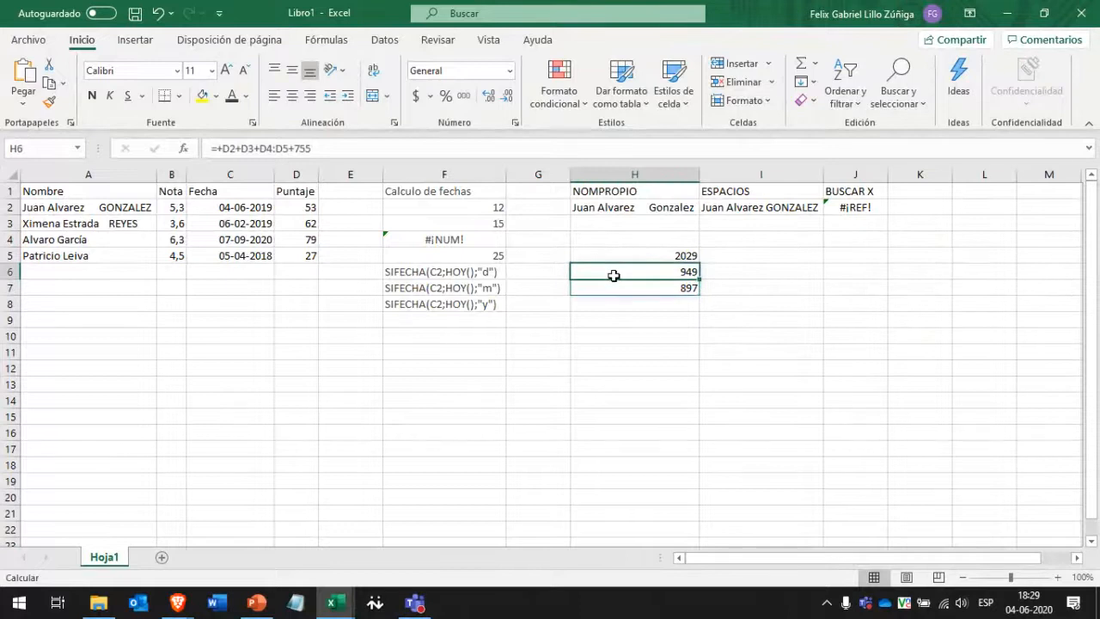
{"action": "key", "text": "Delete"}
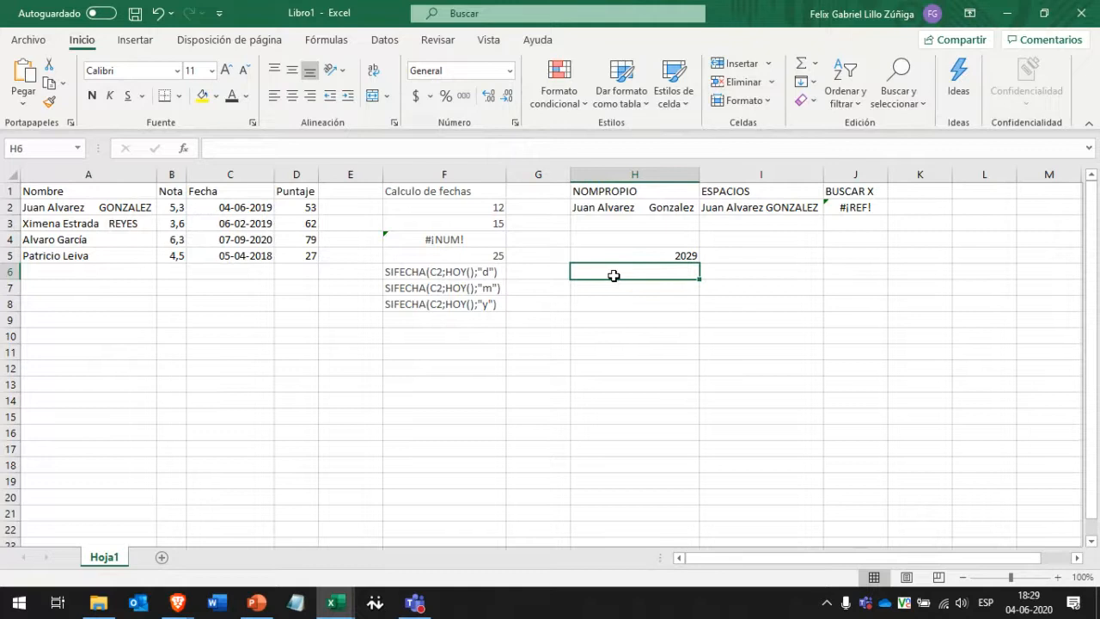
{"action": "type", "text": "=RESTA"}
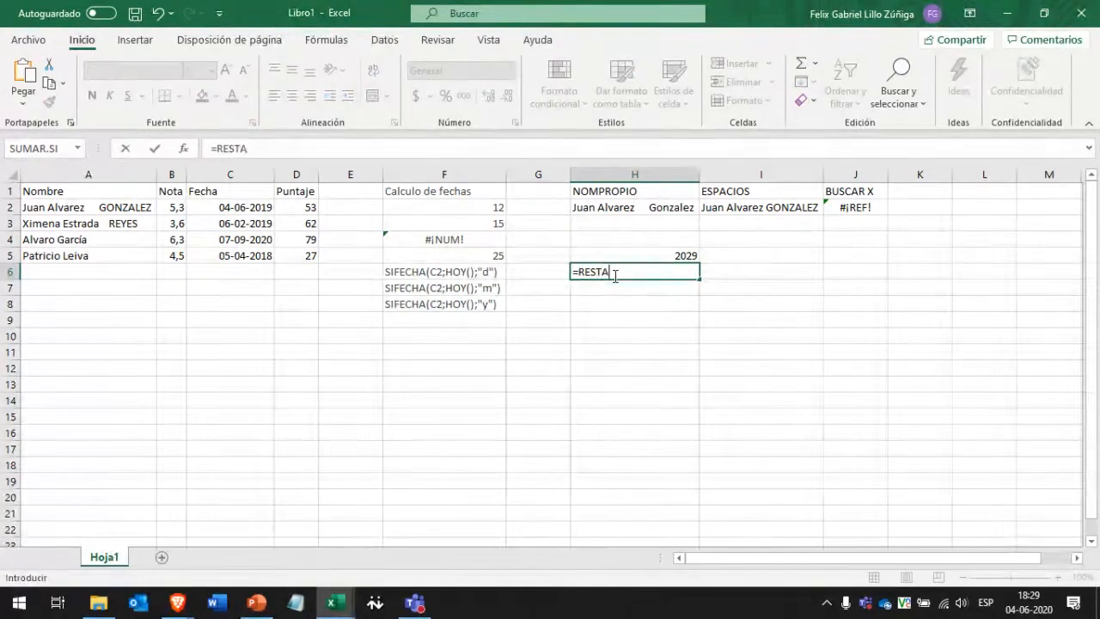
{"action": "type", "text": "("}
{"action": "key", "text": "BackSpace"}
{"action": "key", "text": "BackSpace"}
{"action": "key", "text": "BackSpace"}
{"action": "key", "text": "BackSpace"}
{"action": "key", "text": "BackSpace"}
{"action": "key", "text": "BackSpace"}
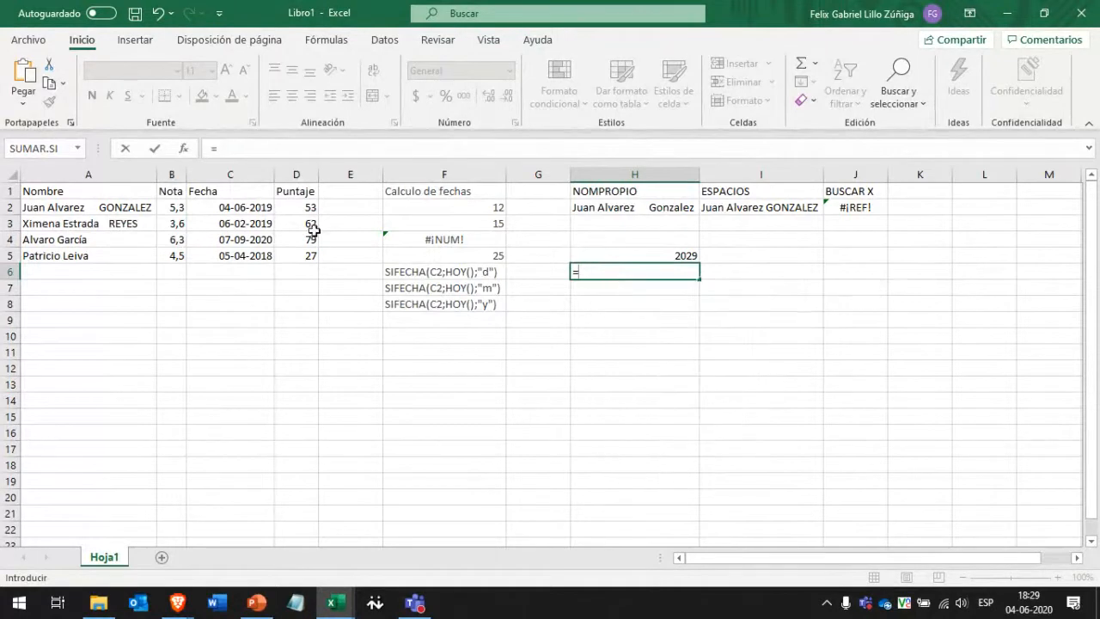
{"action": "mouse_move", "coordinate": [296, 210]}
{"action": "left_mouse_down"}
{"action": "mouse_move", "coordinate": [295, 233]}
{"action": "mouse_move", "coordinate": [306, 214]}
{"action": "mouse_move", "coordinate": [300, 255]}
{"action": "mouse_move", "coordinate": [307, 214]}
{"action": "left_mouse_up"}
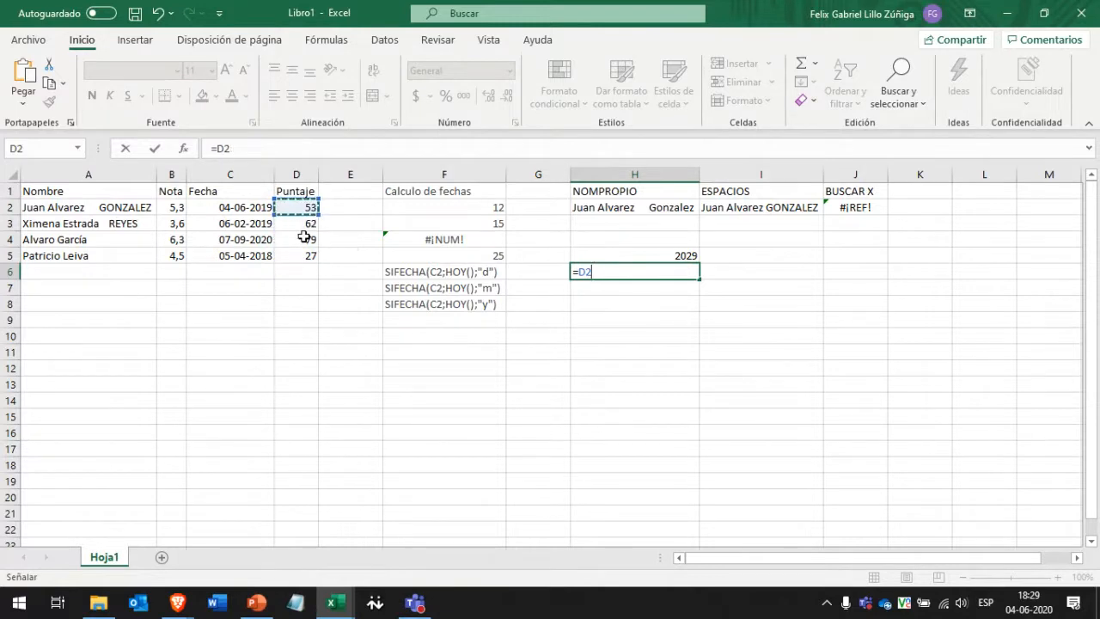
{"action": "left_click", "coordinate": [301, 239]}
{"action": "type", "text": "-"}
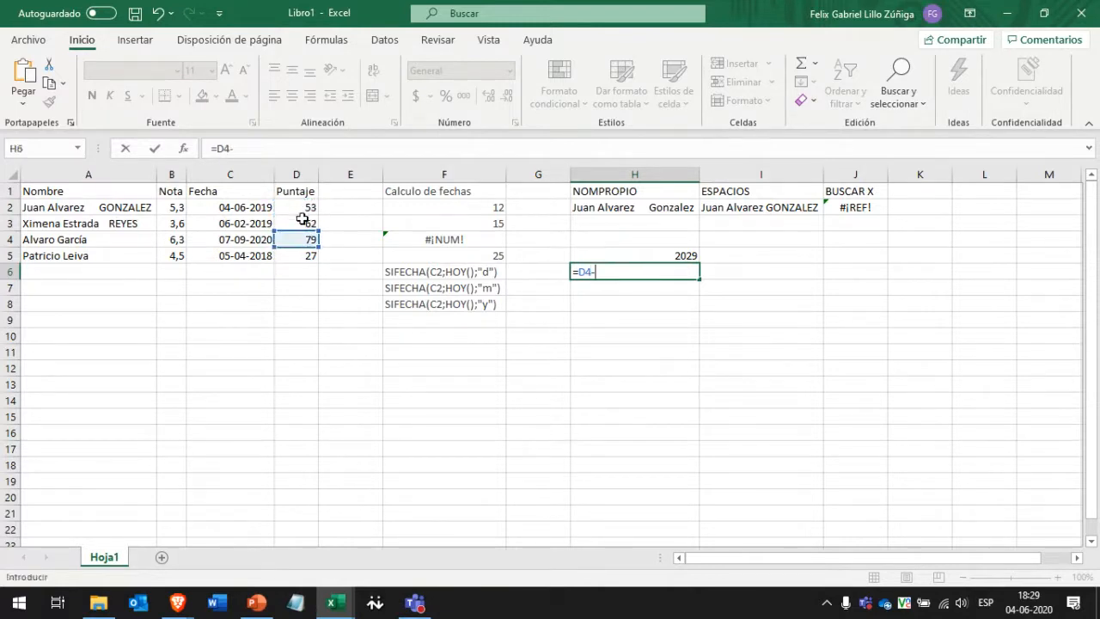
{"action": "left_click", "coordinate": [302, 221]}
{"action": "type", "text": "-"}
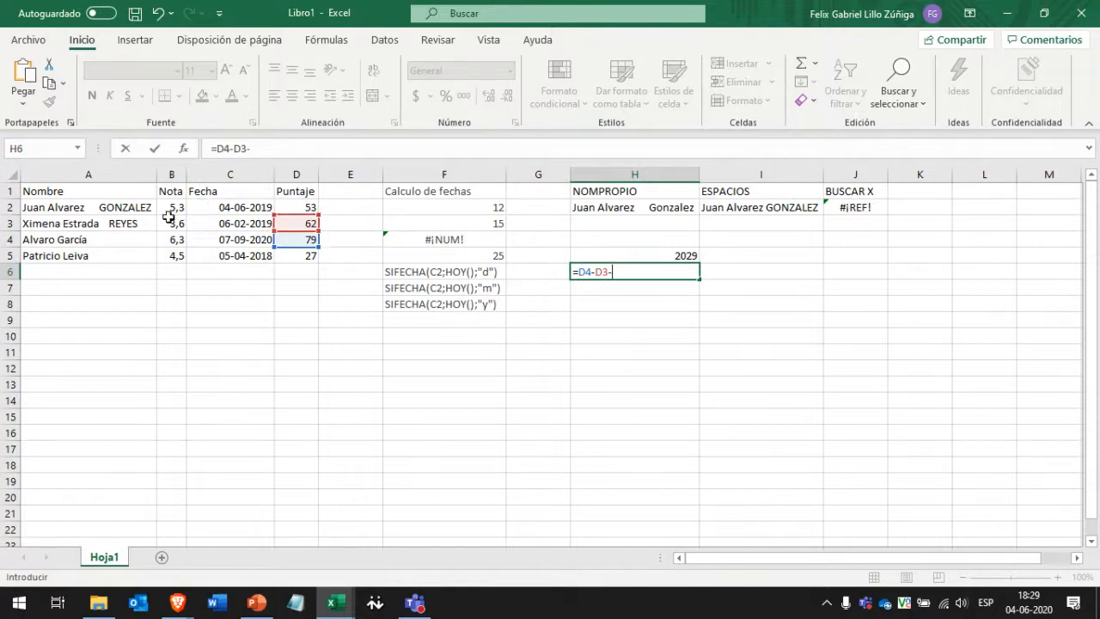
{"action": "left_click_drag", "start_coordinate": [171, 209], "coordinate": [171, 237]}
{"action": "key", "text": "Return"}
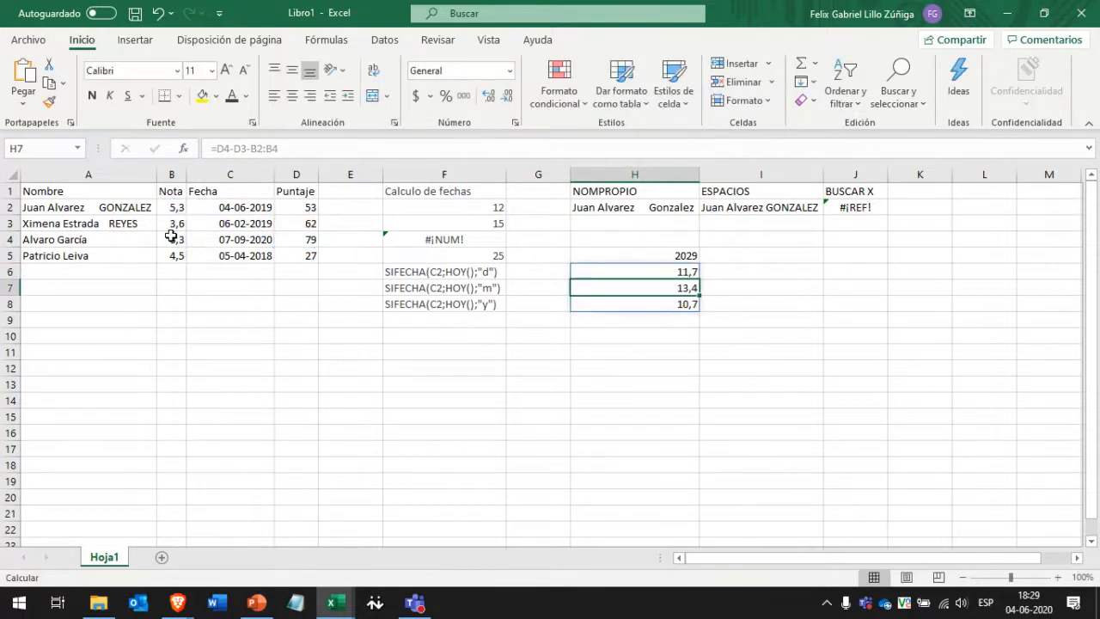
{"action": "key", "text": "Up"}
{"action": "key", "text": "Down"}
{"action": "key", "text": "Down"}
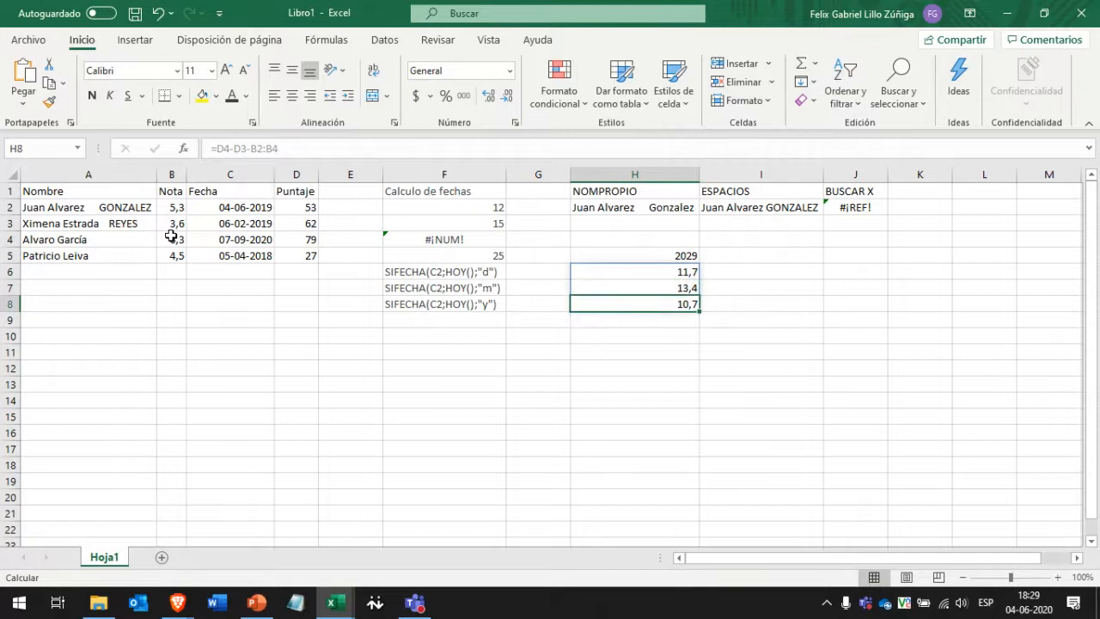
{"action": "left_click_drag", "start_coordinate": [695, 274], "coordinate": [669, 308]}
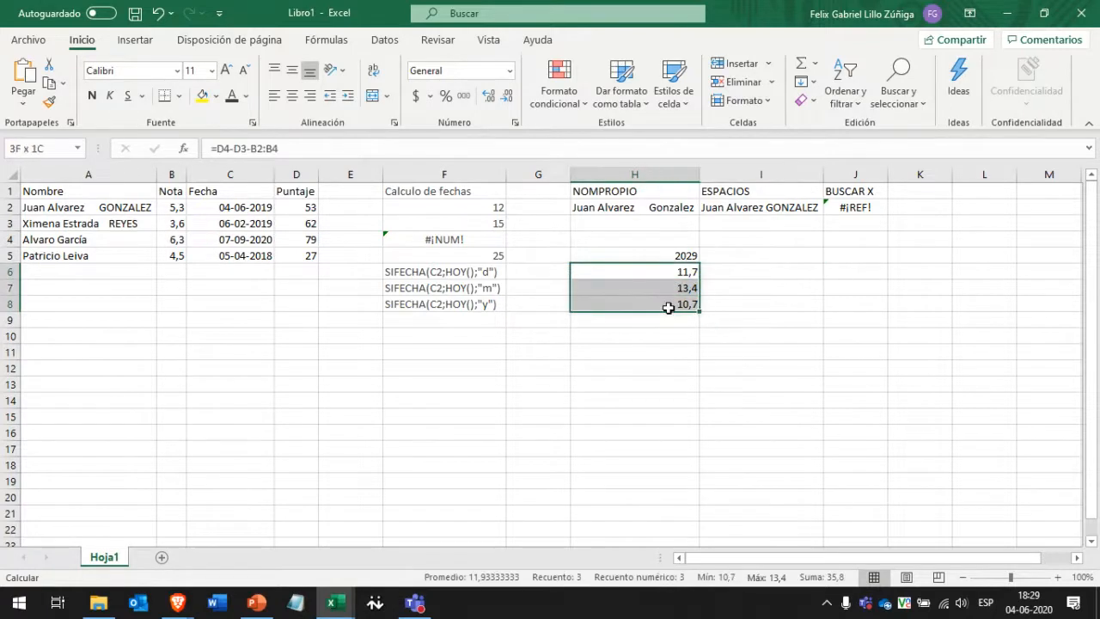
{"action": "key", "text": "Delete"}
{"action": "left_click", "coordinate": [667, 252]}
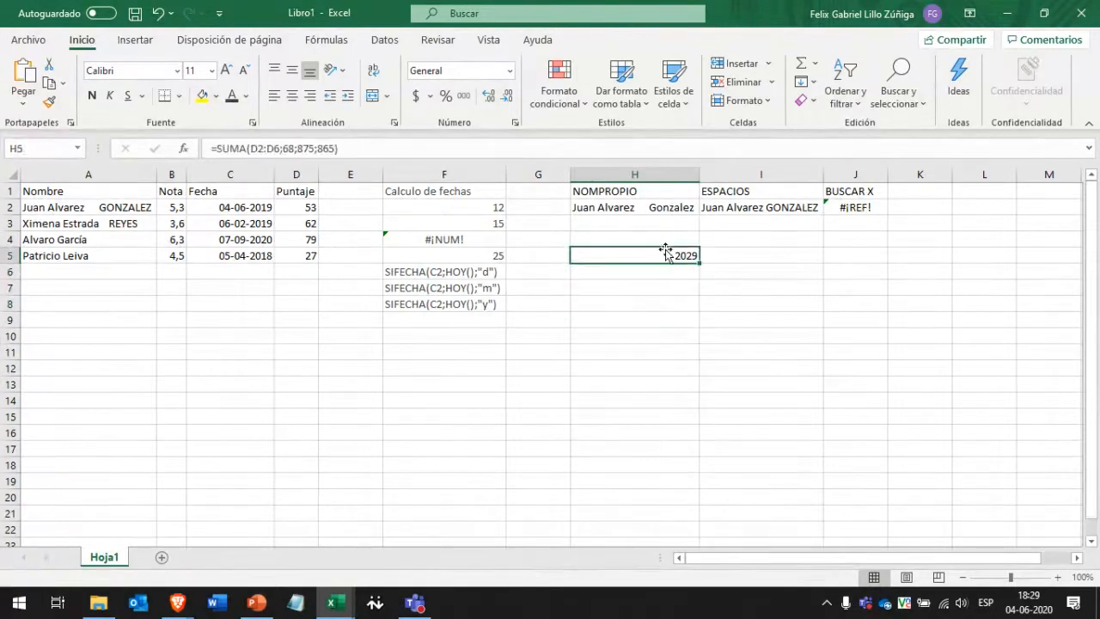
Clear the 2029 sum from H5 and select H6 for the next formula.
{"action": "key", "text": "Delete"}
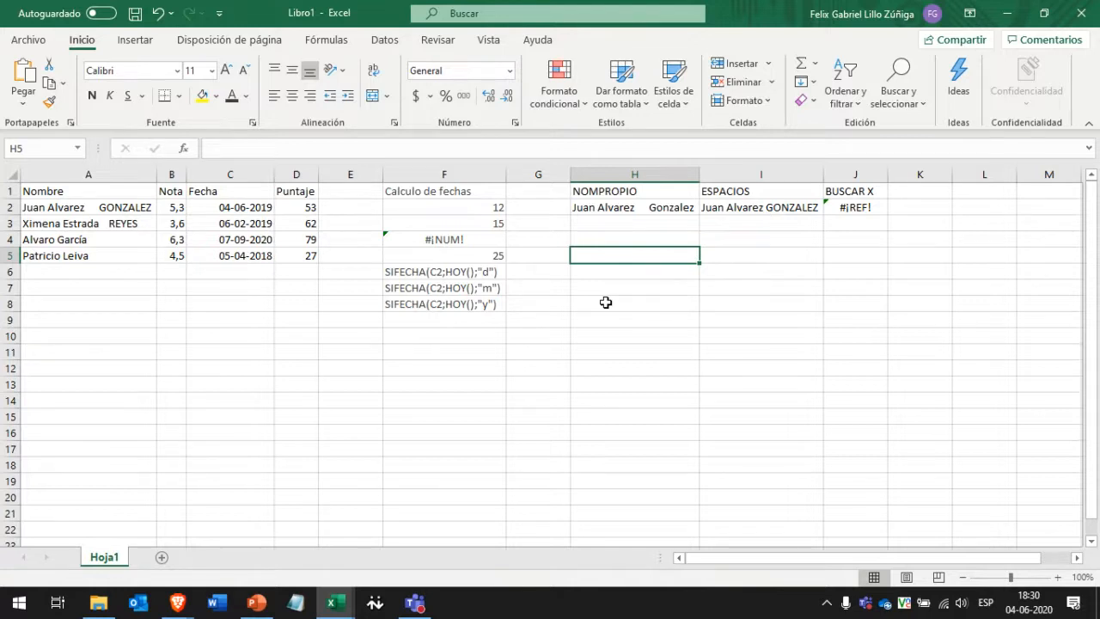
{"action": "left_click", "coordinate": [634, 226]}
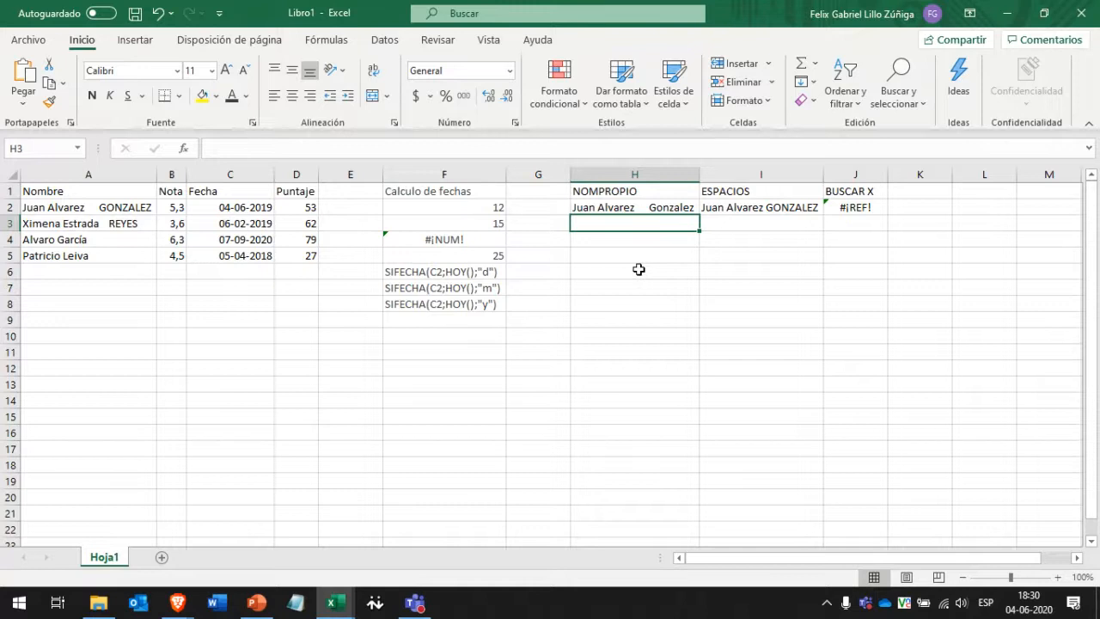
{"action": "left_click_drag", "start_coordinate": [441, 274], "coordinate": [441, 305]}
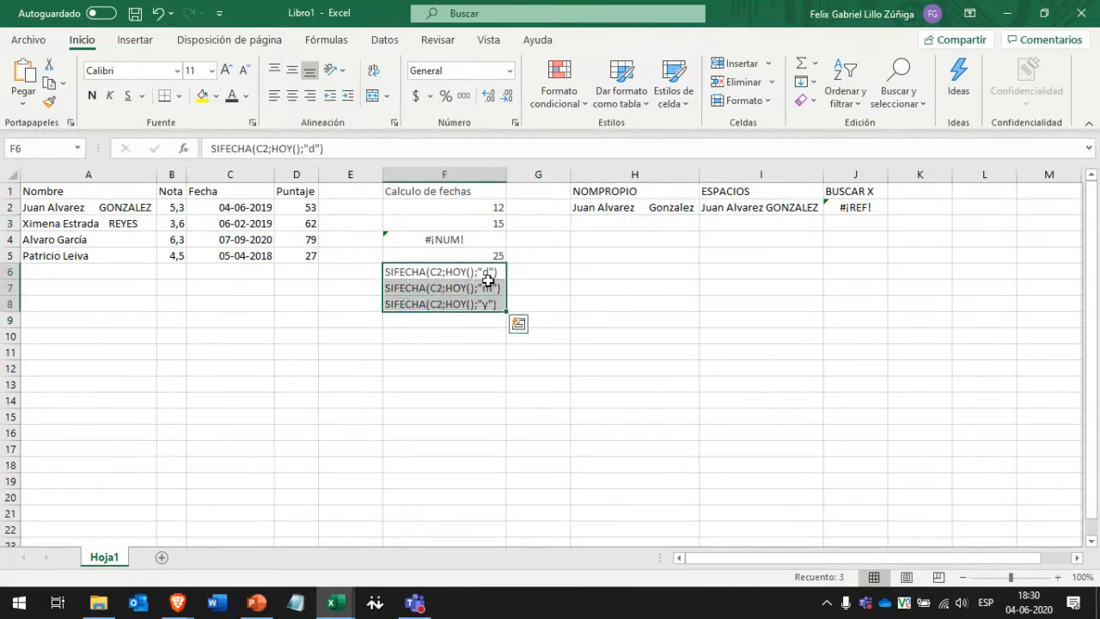
{"action": "left_click", "coordinate": [602, 273]}
Enter =CONCATENAR(A4;"este texto entre comillos";D2) in H6 to join the name, phrase and score.
{"action": "type", "text": "=CONTA"}
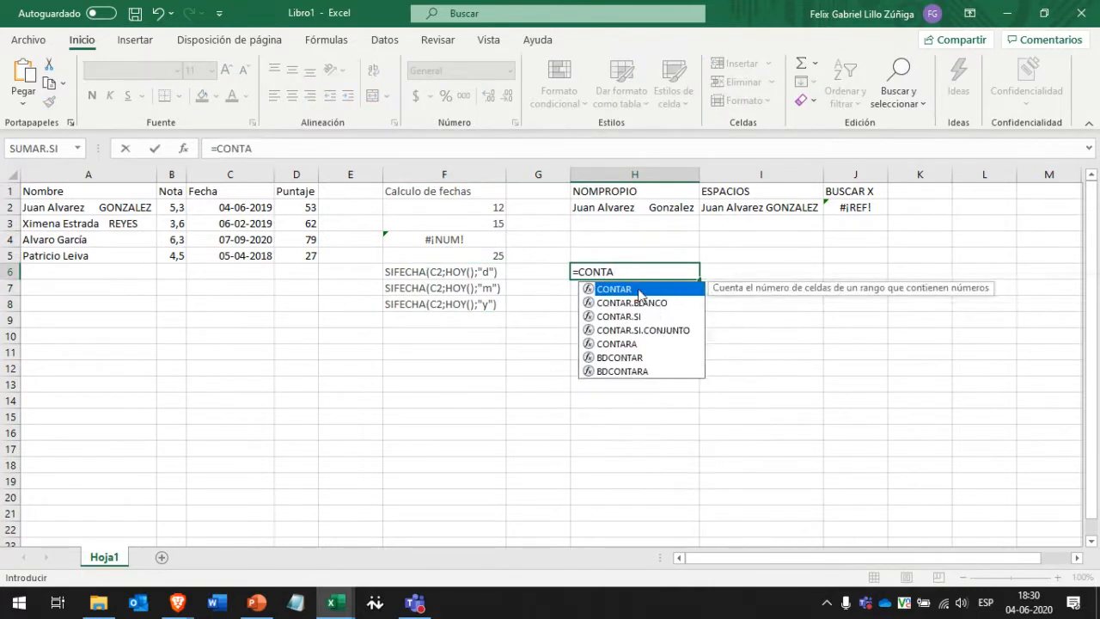
{"action": "key", "text": "BackSpace"}
{"action": "key", "text": "BackSpace"}
{"action": "type", "text": "CAT"}
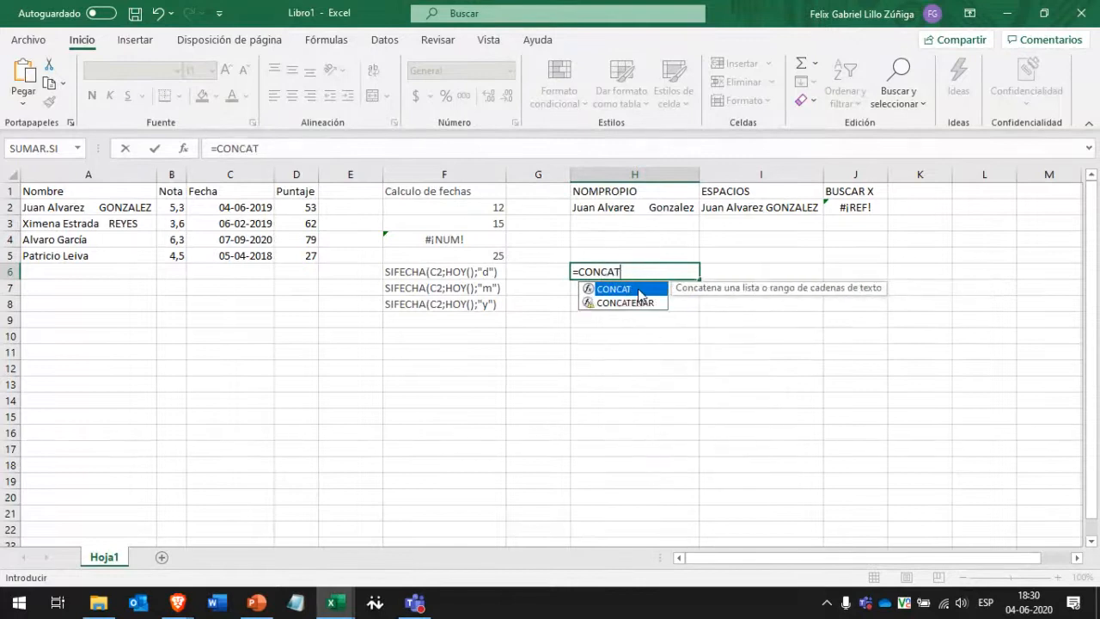
{"action": "left_click", "coordinate": [616, 306]}
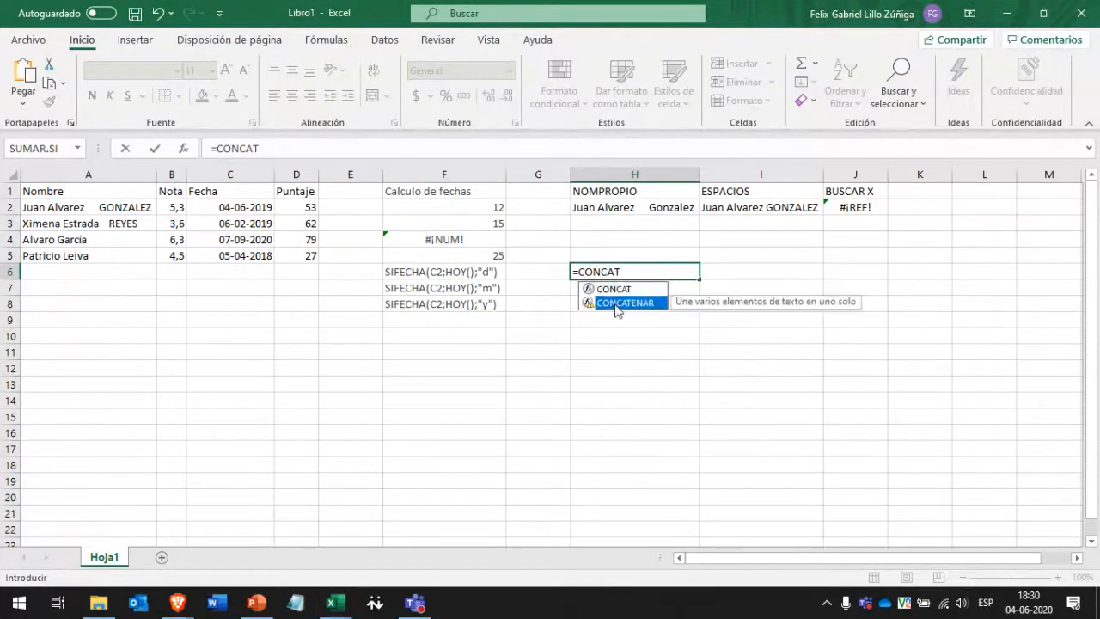
{"action": "double_click", "coordinate": [615, 306]}
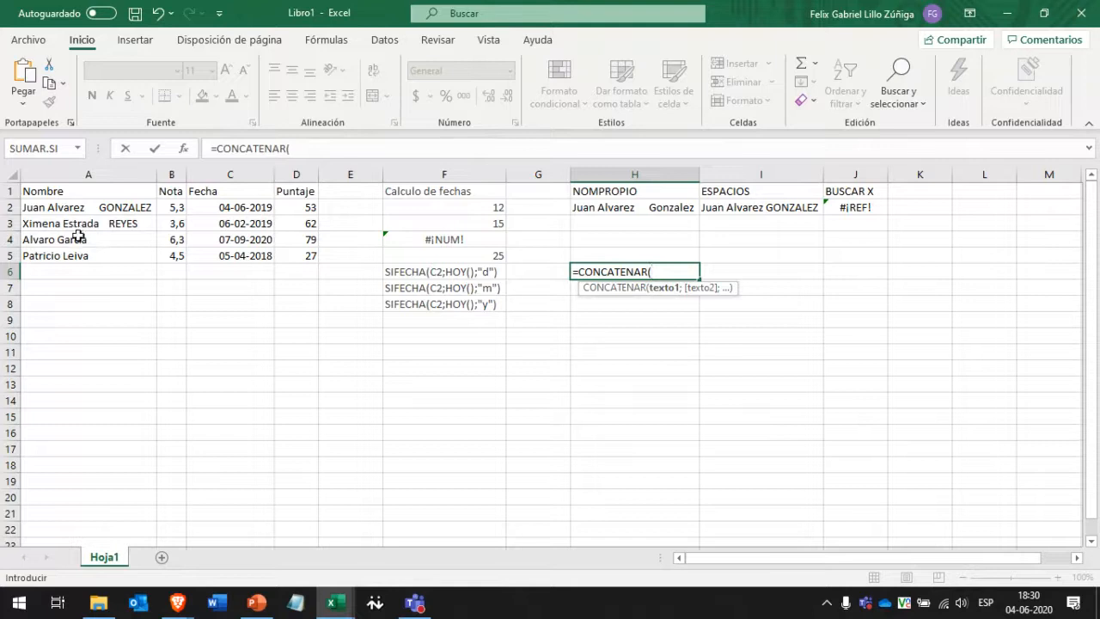
{"action": "left_click_drag", "start_coordinate": [580, 273], "coordinate": [653, 272]}
{"action": "left_click", "coordinate": [673, 272]}
{"action": "left_click", "coordinate": [87, 240]}
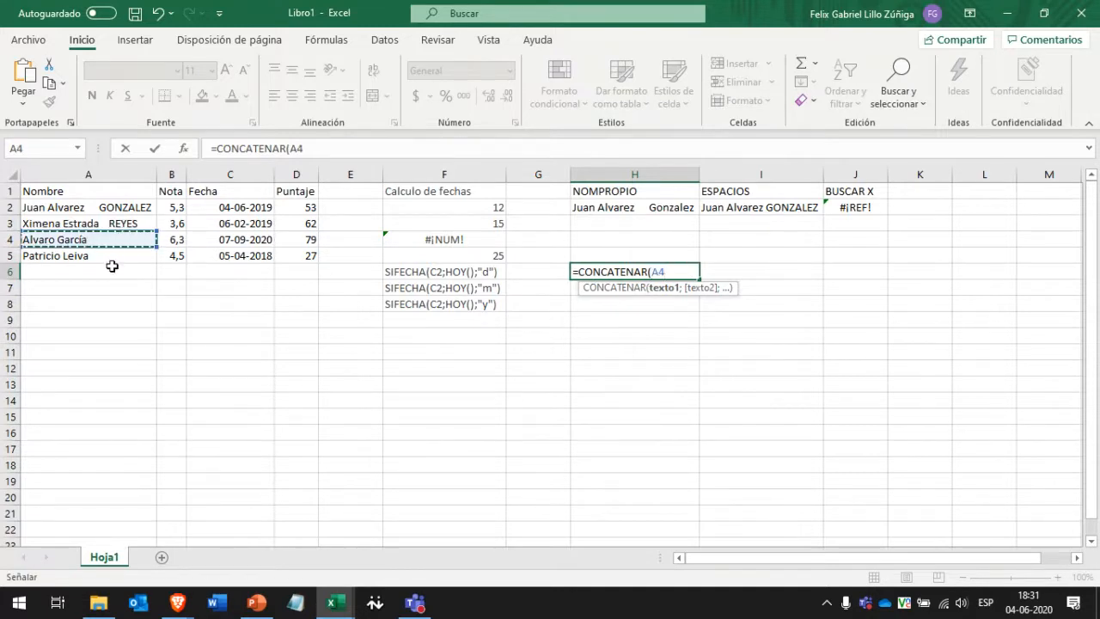
{"action": "left_click", "coordinate": [412, 146]}
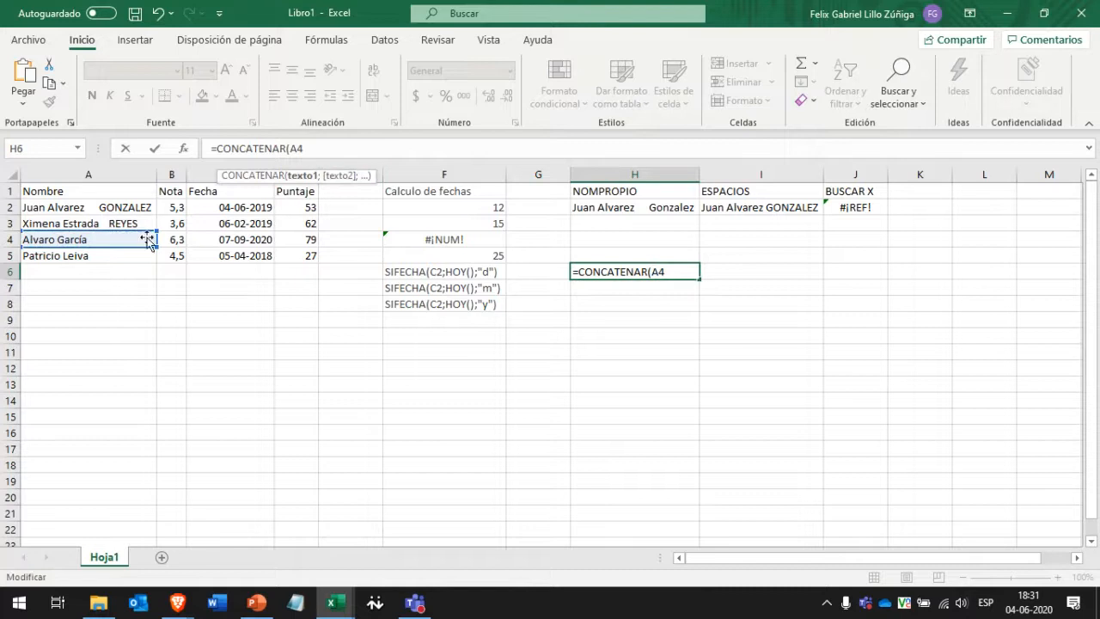
{"action": "type", "text": ";"}
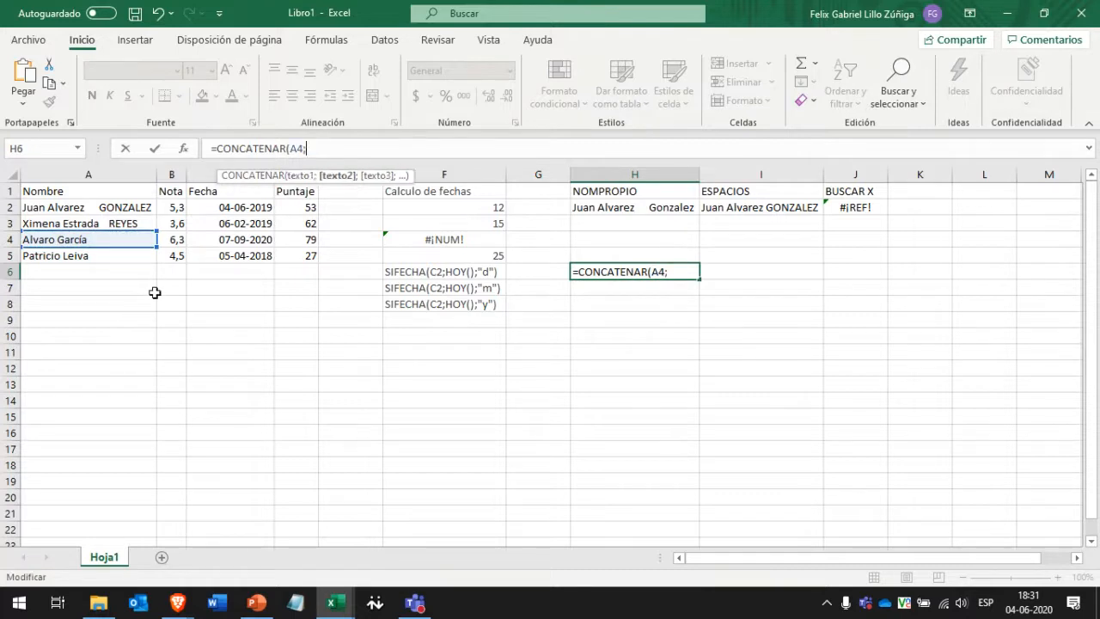
{"action": "type", "text": "\"este texto entre "}
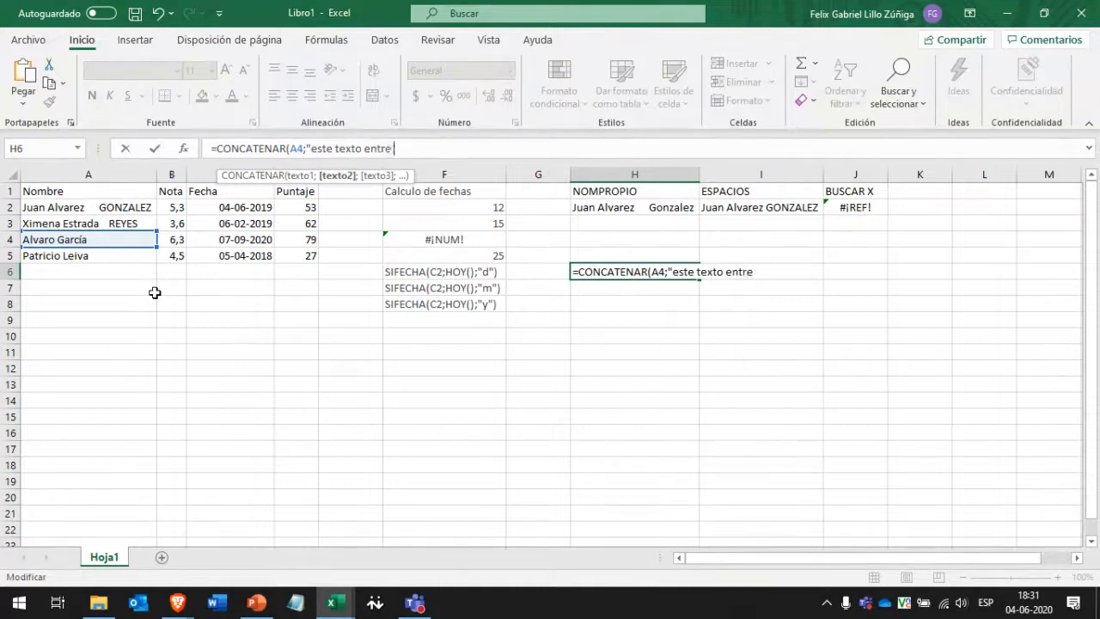
{"action": "type", "text": "comillos\""}
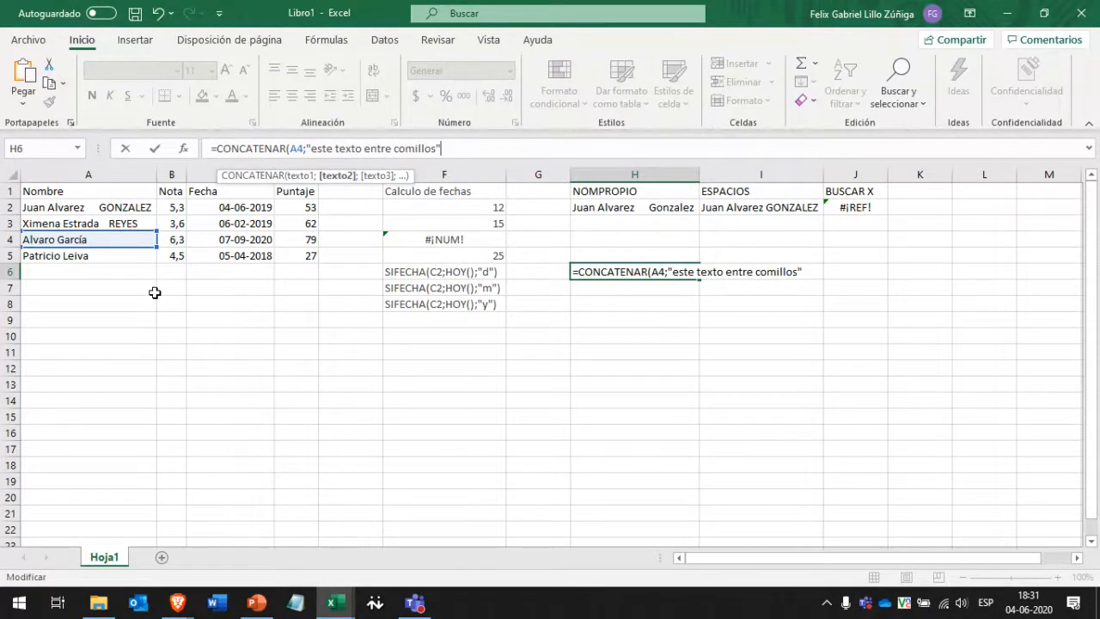
{"action": "type", "text": ";"}
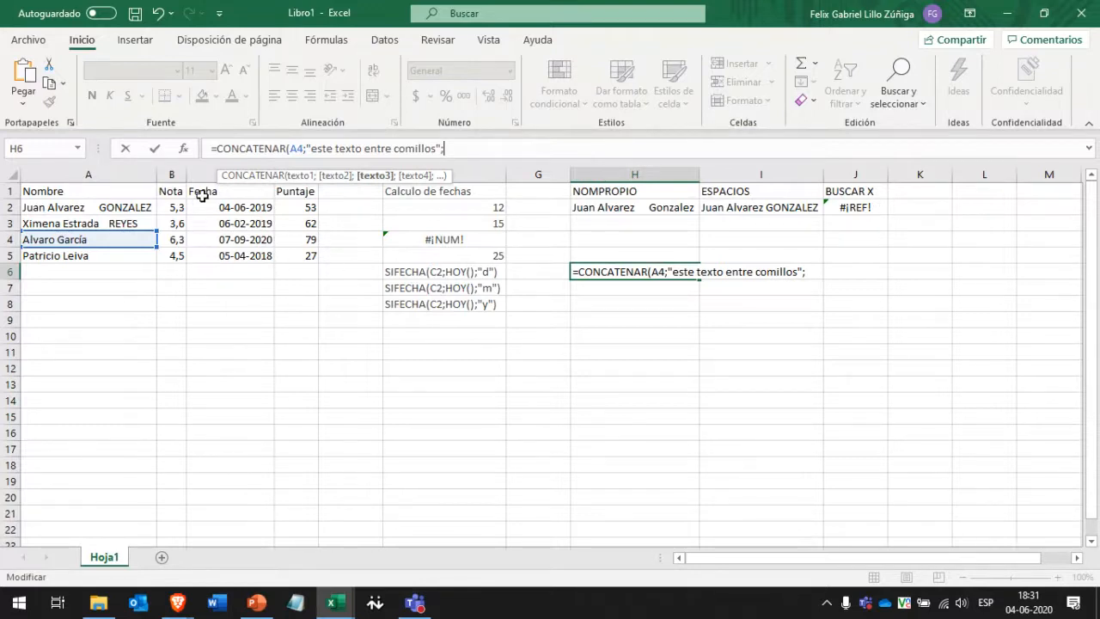
{"action": "left_click", "coordinate": [296, 210]}
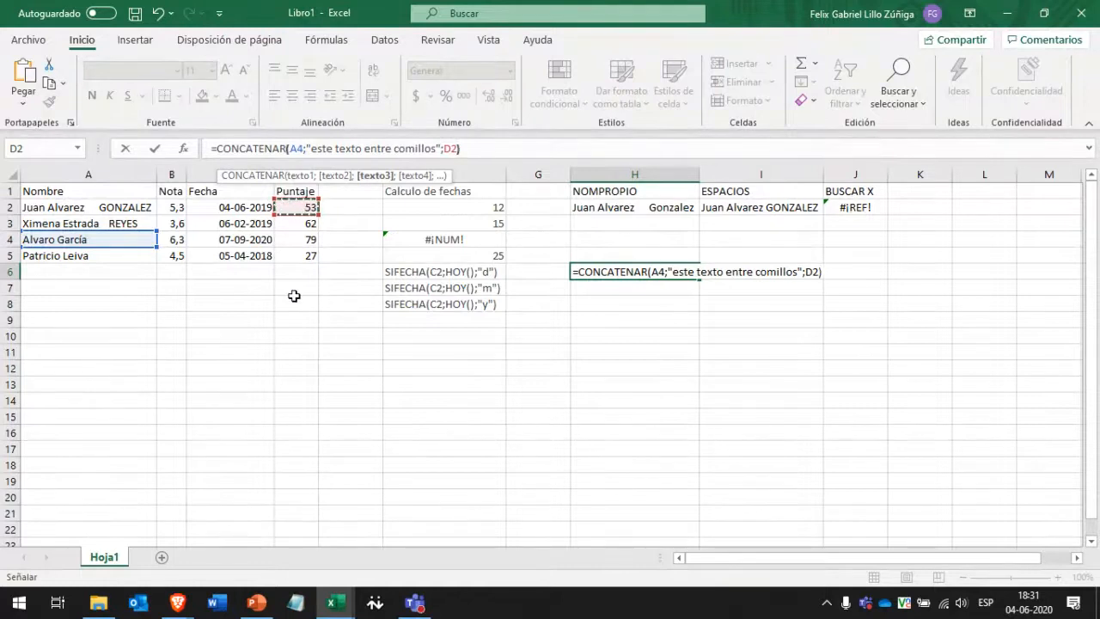
{"action": "type", "text": ")"}
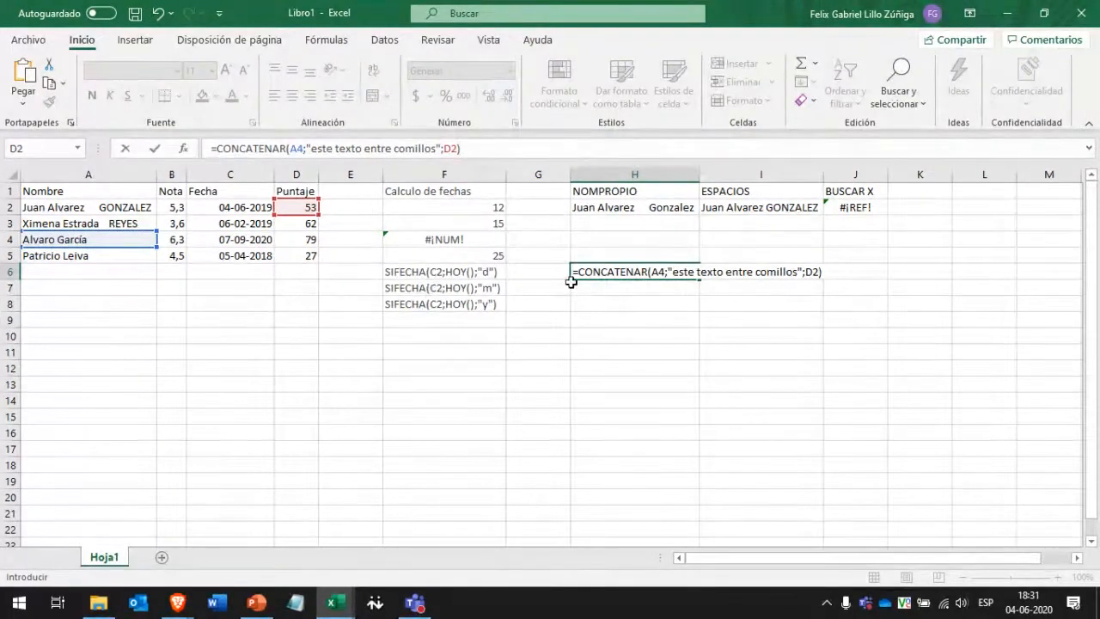
{"action": "key", "text": "Return"}
Reopen the H6 formula and add a " " space separator after A4.
{"action": "left_click", "coordinate": [607, 272]}
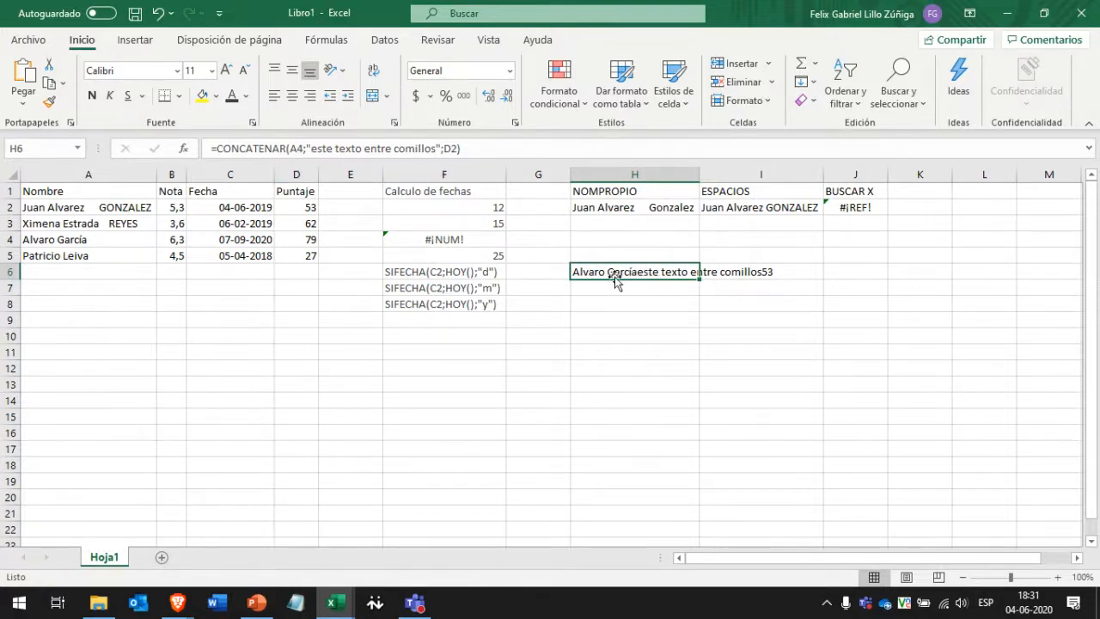
{"action": "double_click", "coordinate": [668, 272]}
{"action": "type", "text": ";"}
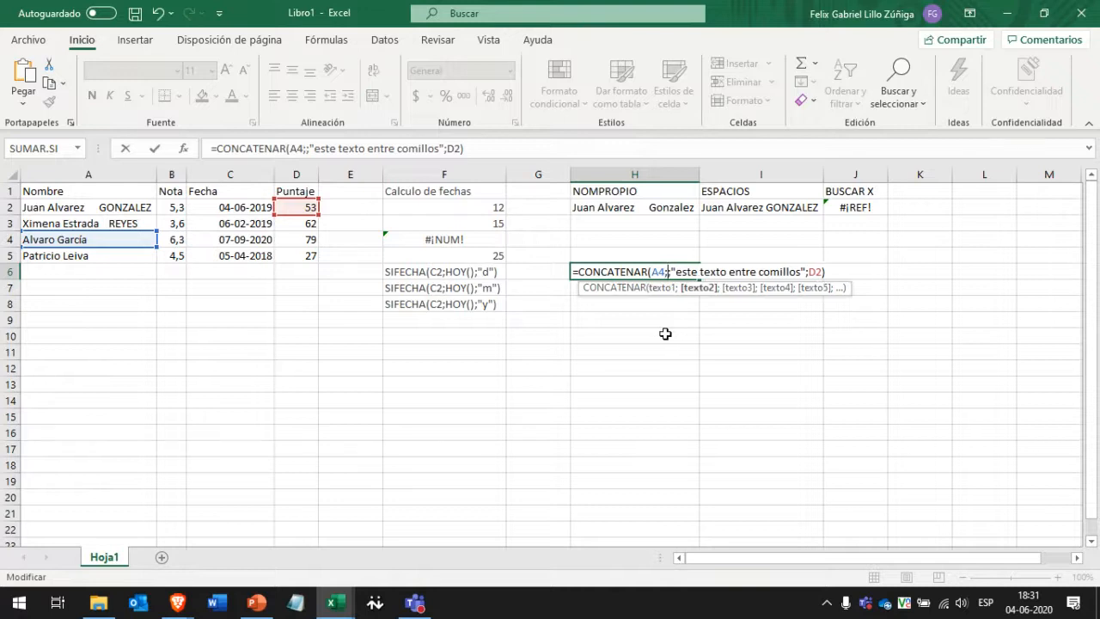
{"action": "type", "text": "\" \""}
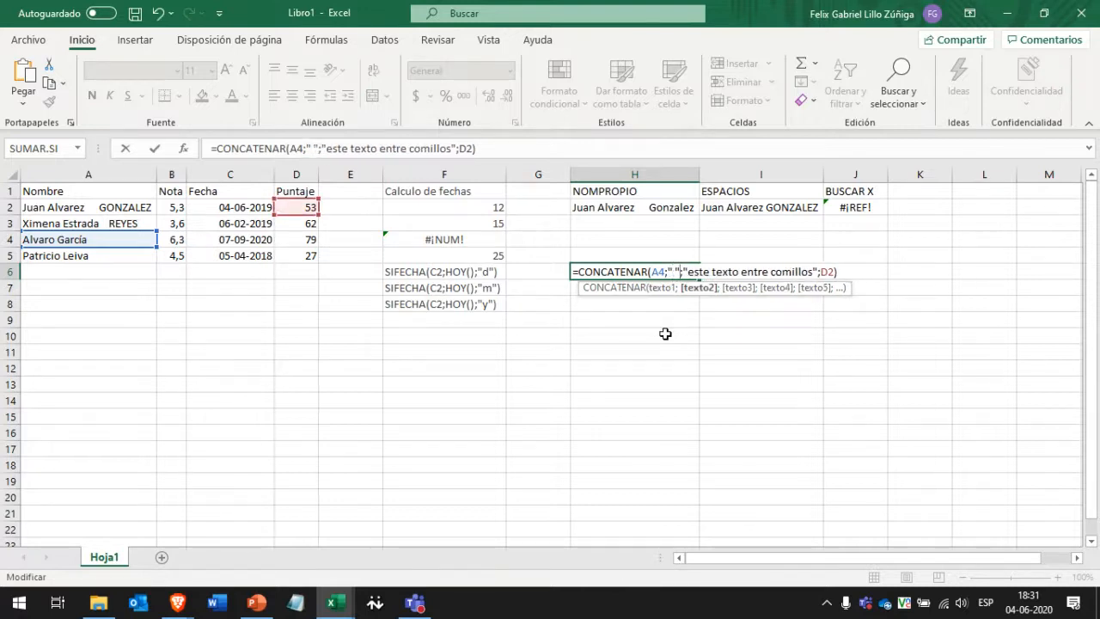
Add a " " separator before D2, giving =CONCATENAR(A4;" ";"este texto entre comillos";" ";D2).
{"action": "left_click", "coordinate": [820, 271]}
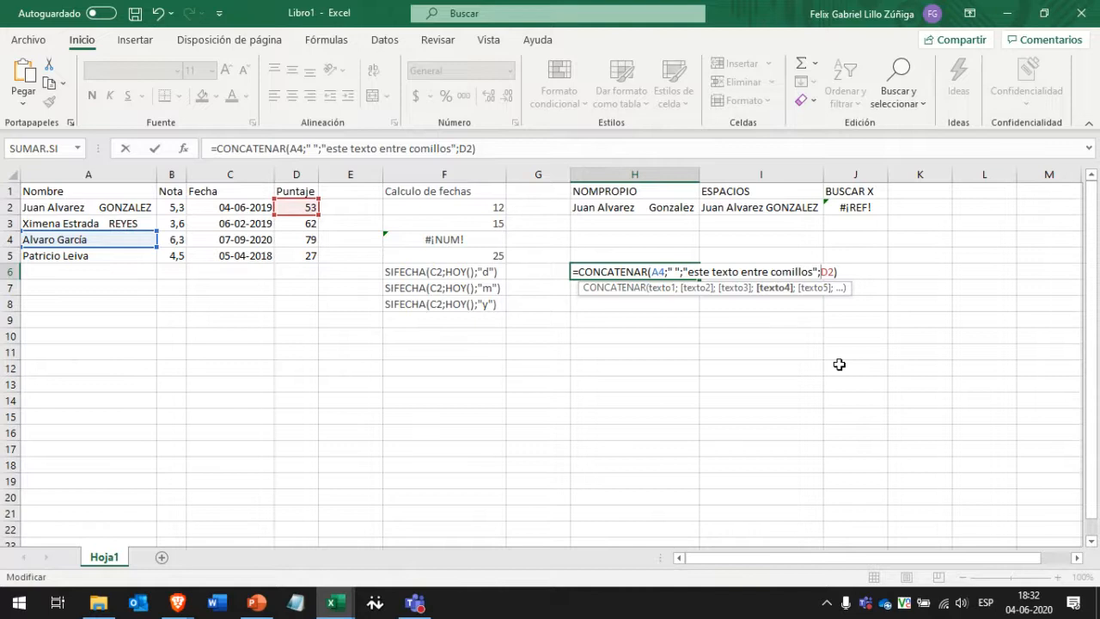
{"action": "type", "text": "\" \""}
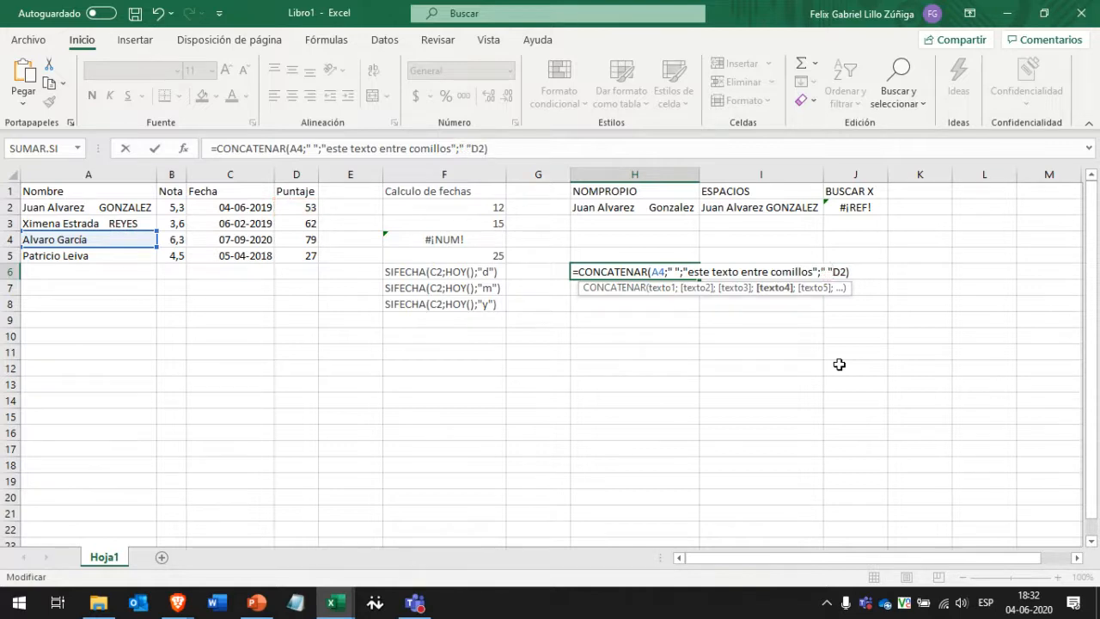
{"action": "type", "text": ";"}
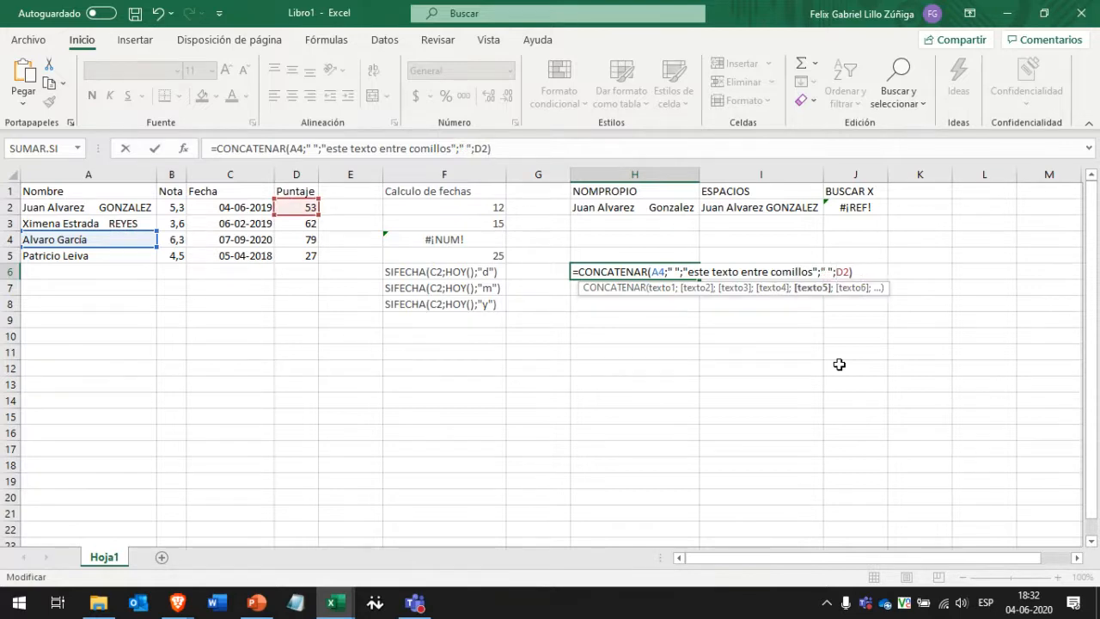
{"action": "key", "text": "Return"}
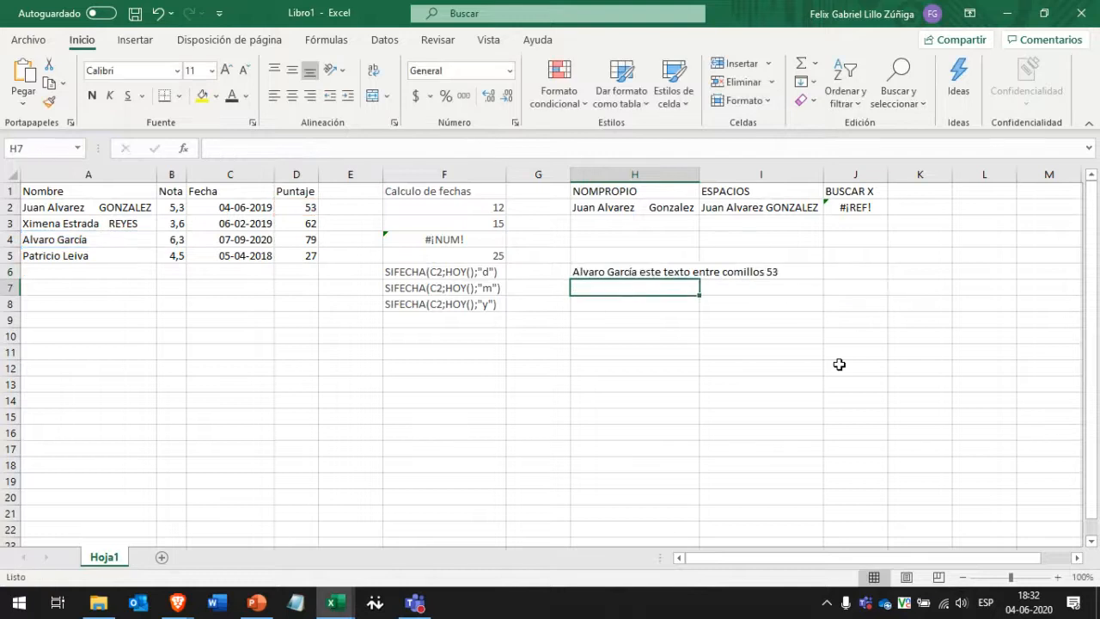
{"action": "key", "text": "Up"}
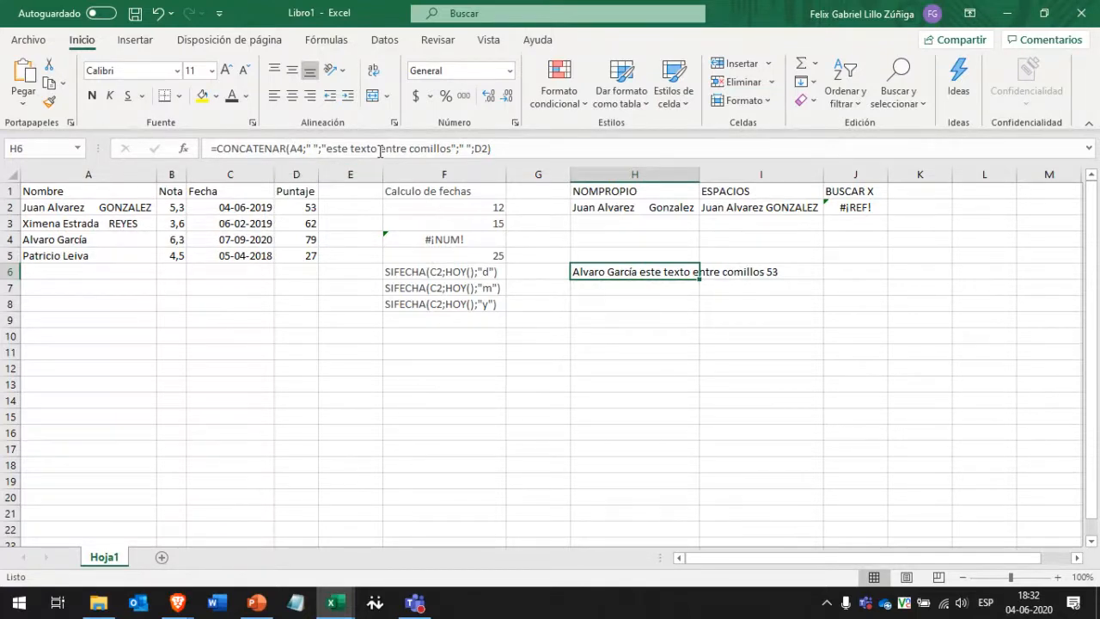
{"action": "double_click", "coordinate": [296, 149]}
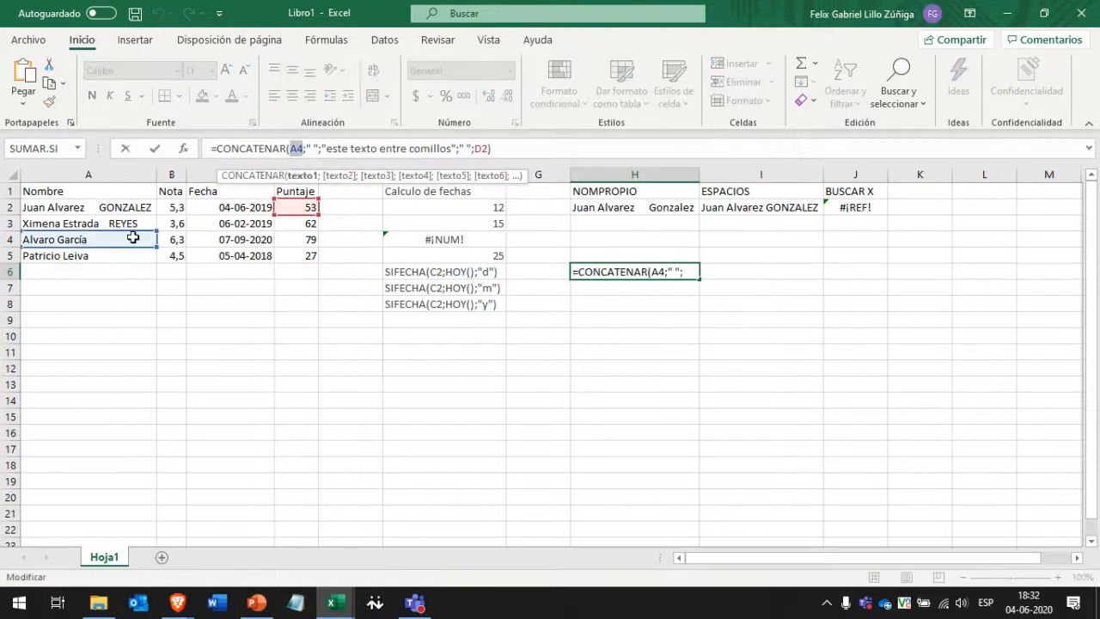
{"action": "left_click", "coordinate": [329, 149]}
{"action": "left_click", "coordinate": [432, 148]}
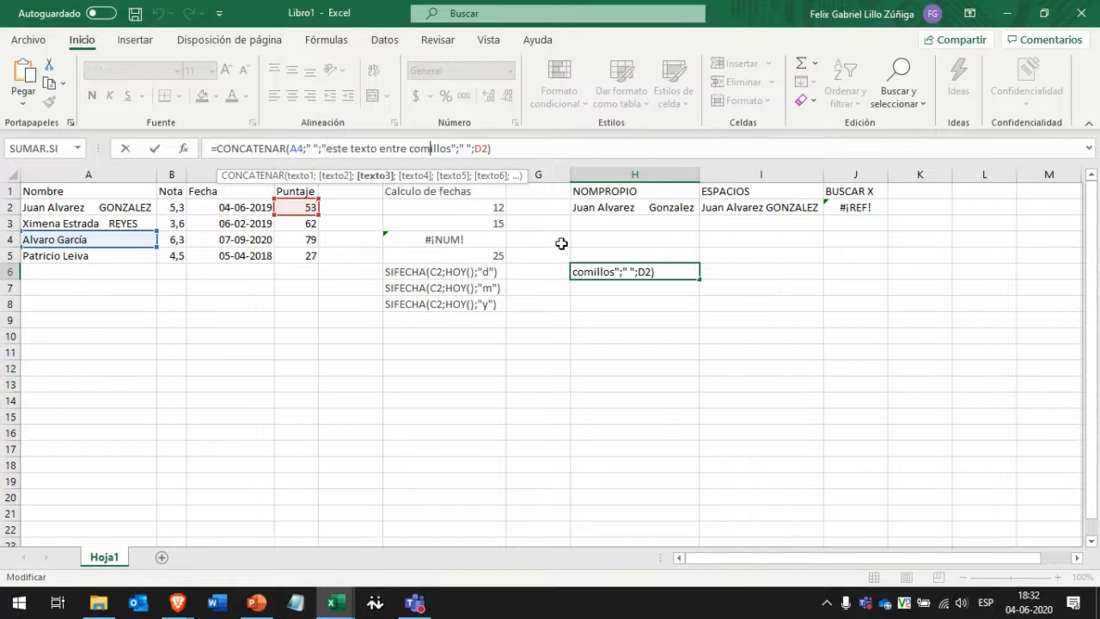
{"action": "left_click", "coordinate": [627, 237]}
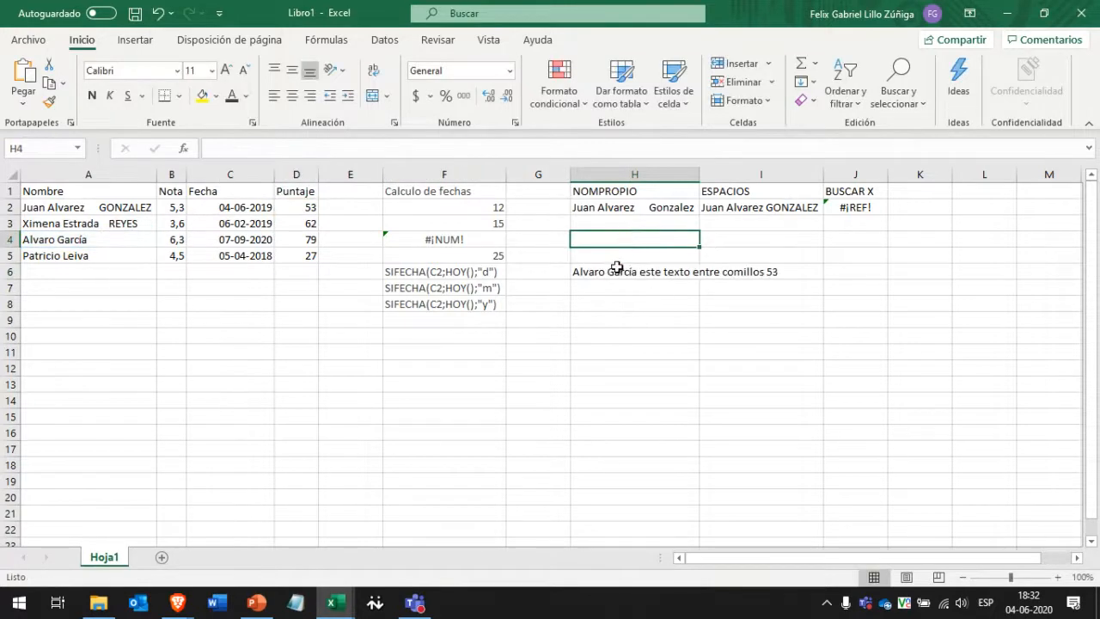
{"action": "left_click", "coordinate": [660, 208]}
{"action": "left_click", "coordinate": [862, 207]}
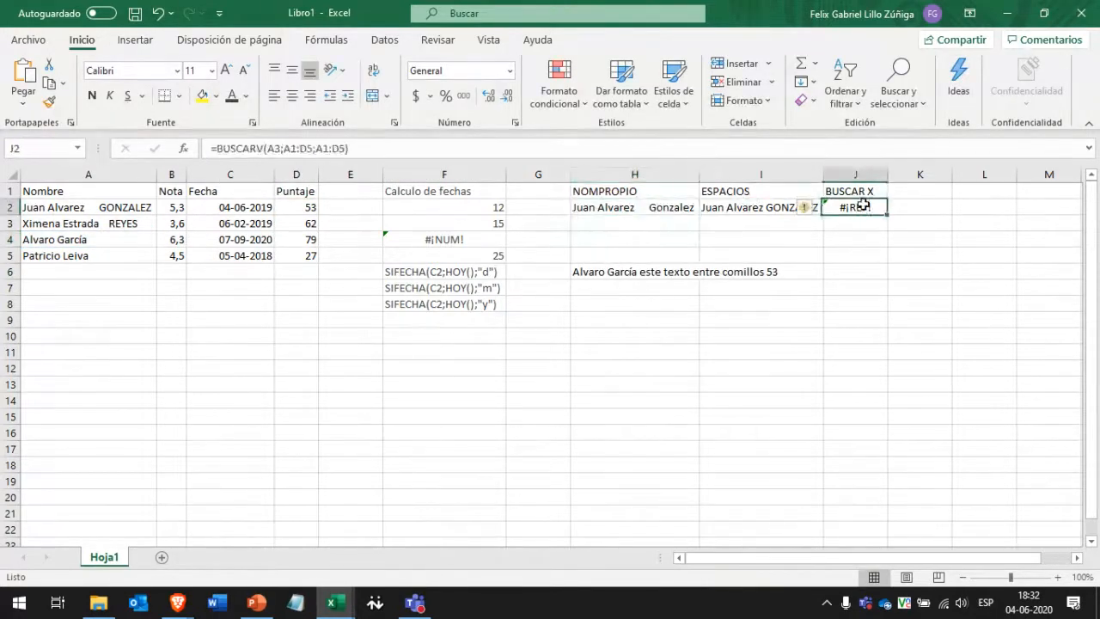
{"action": "left_click", "coordinate": [765, 209]}
{"action": "left_click", "coordinate": [631, 192]}
{"action": "left_click", "coordinate": [757, 191], "text": "shift"}
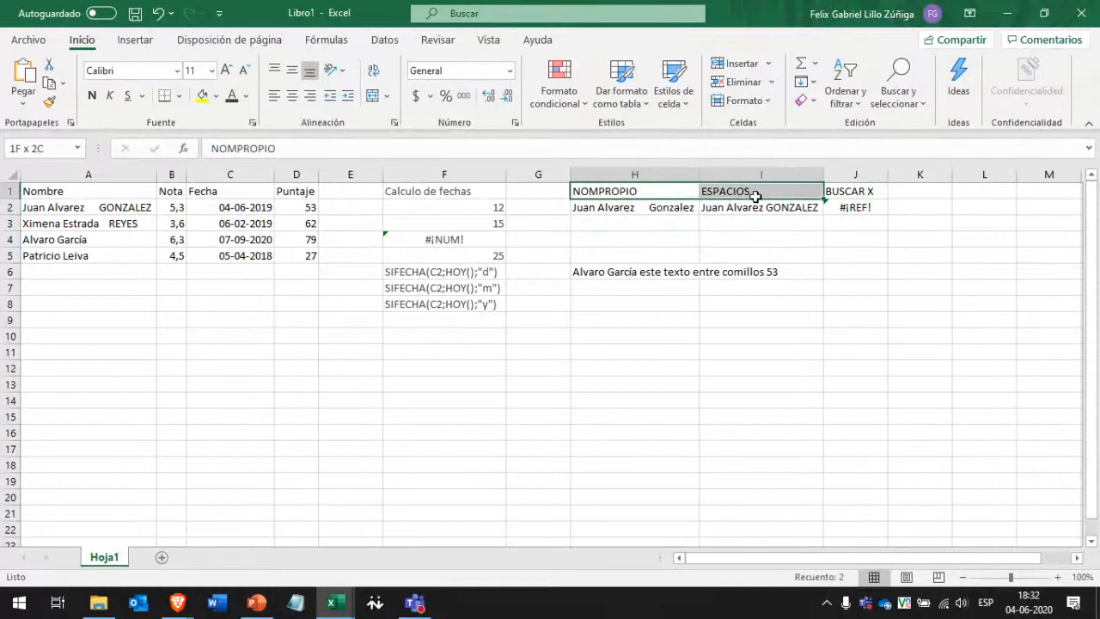
{"action": "left_click_drag", "start_coordinate": [442, 276], "coordinate": [445, 304]}
{"action": "left_click", "coordinate": [637, 275]}
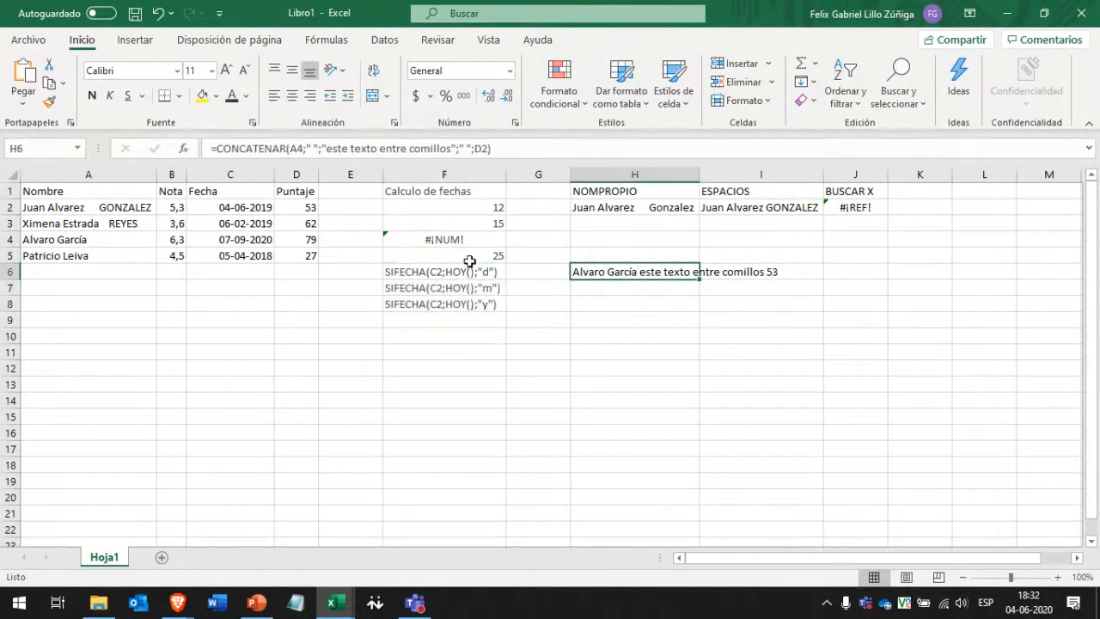
{"action": "left_click", "coordinate": [455, 212]}
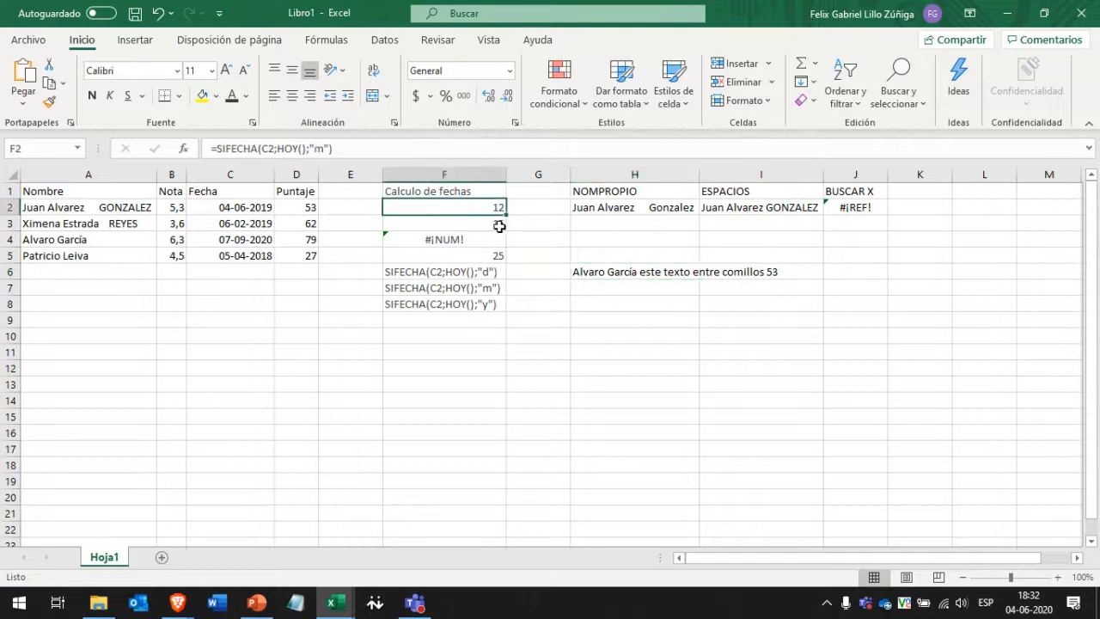
{"action": "left_click_drag", "start_coordinate": [472, 209], "coordinate": [467, 222]}
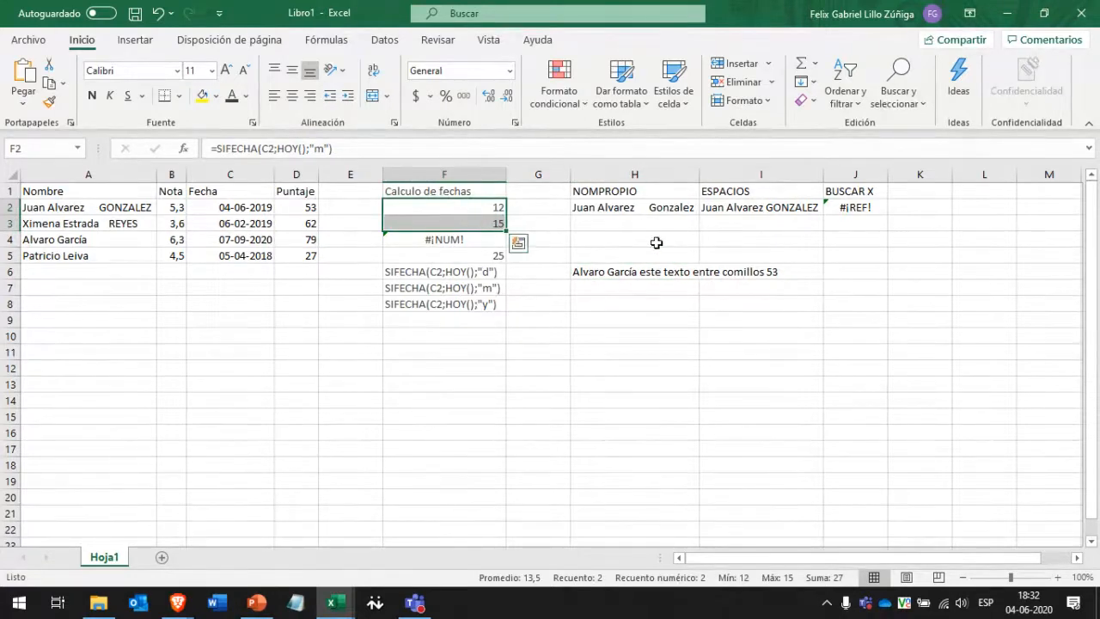
{"action": "left_click", "coordinate": [600, 277]}
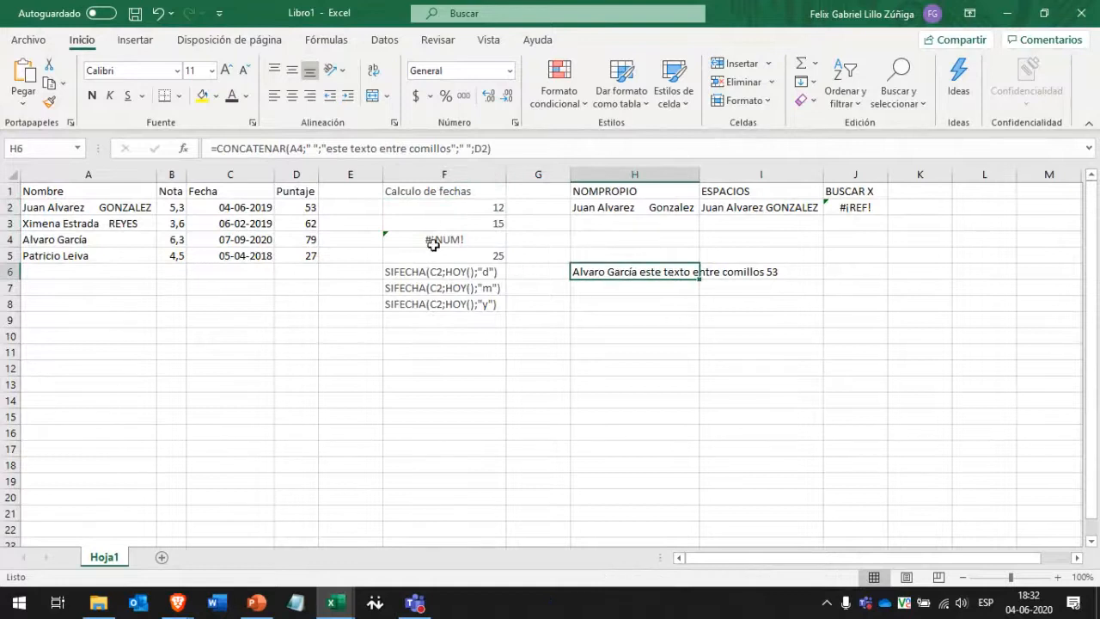
{"action": "left_click", "coordinate": [609, 234]}
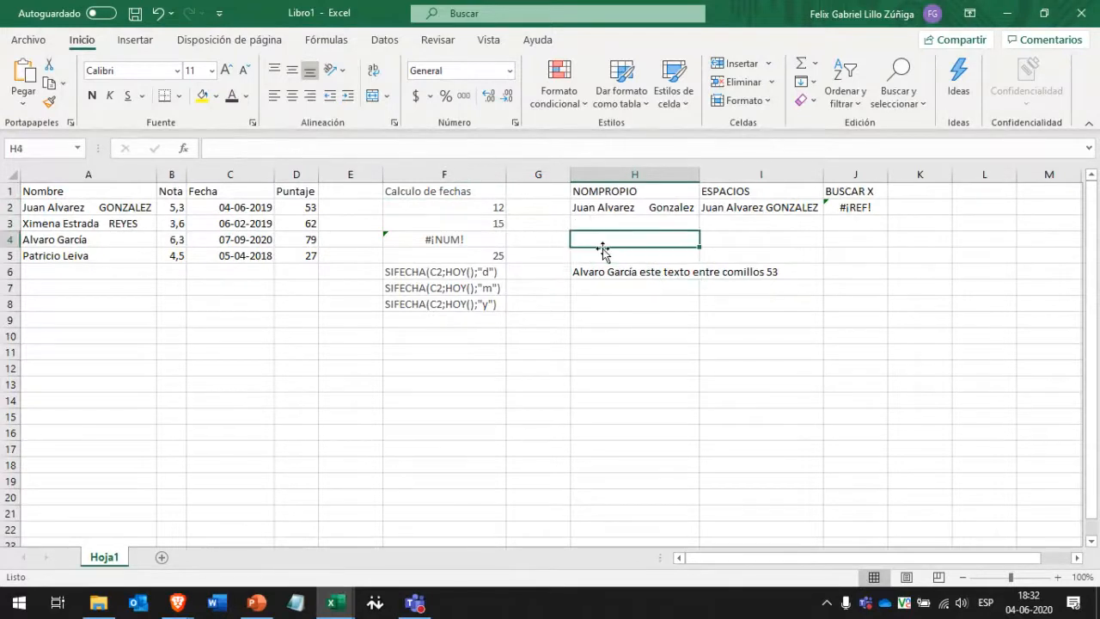
{"action": "left_click", "coordinate": [615, 256]}
Enter =CONCATENAR(F5;" años") in H5 so it displays 25 años.
{"action": "type", "text": "="}
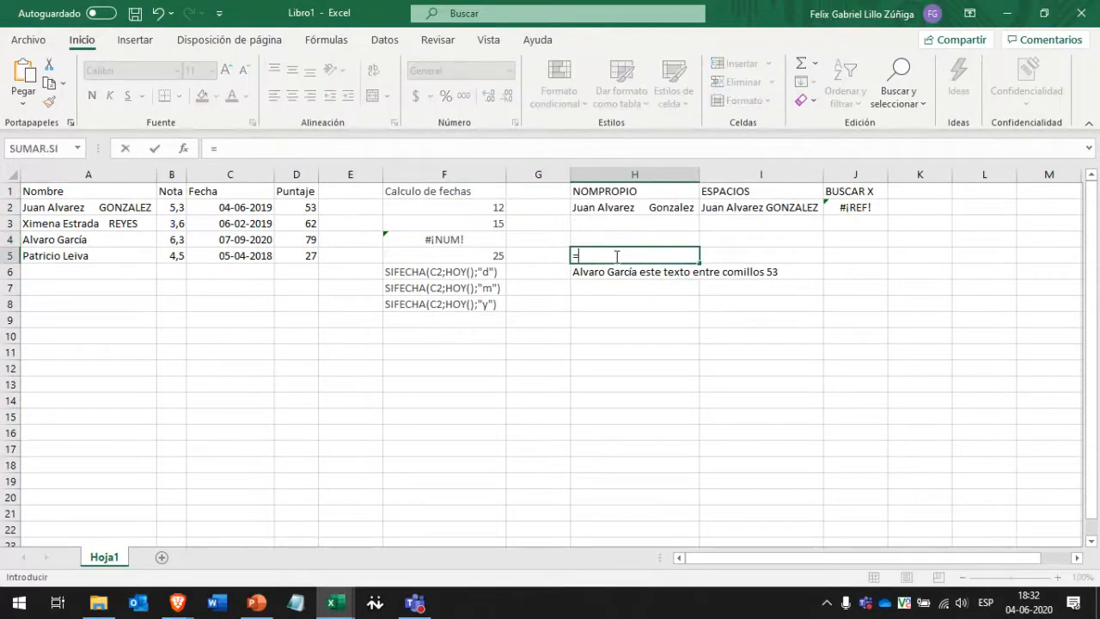
{"action": "type", "text": "CONCAT"}
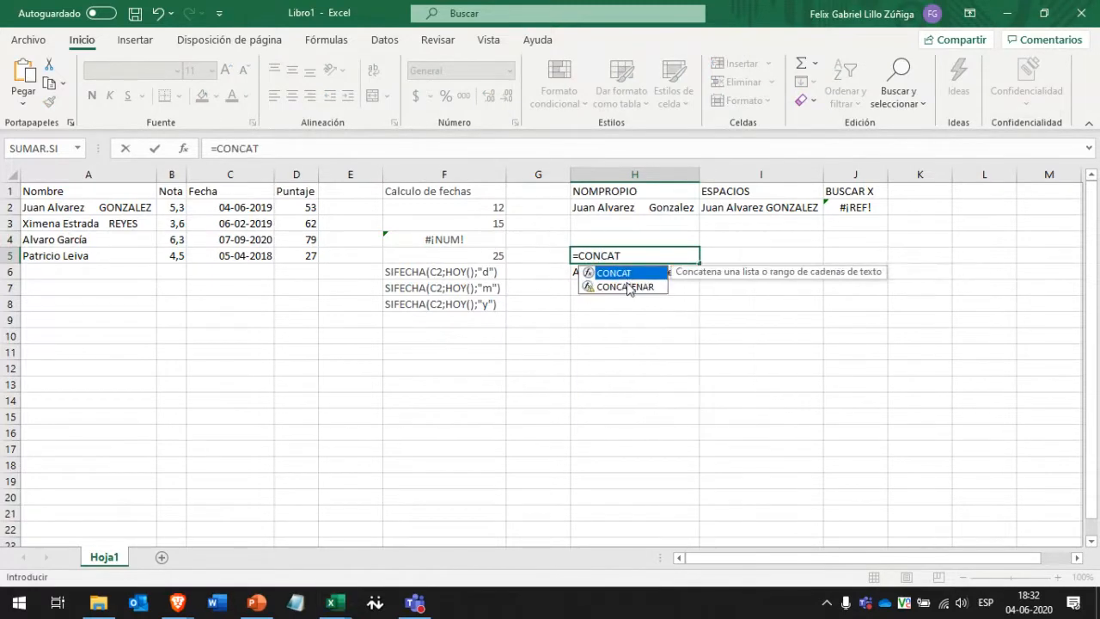
{"action": "double_click", "coordinate": [613, 288]}
{"action": "left_click", "coordinate": [438, 256]}
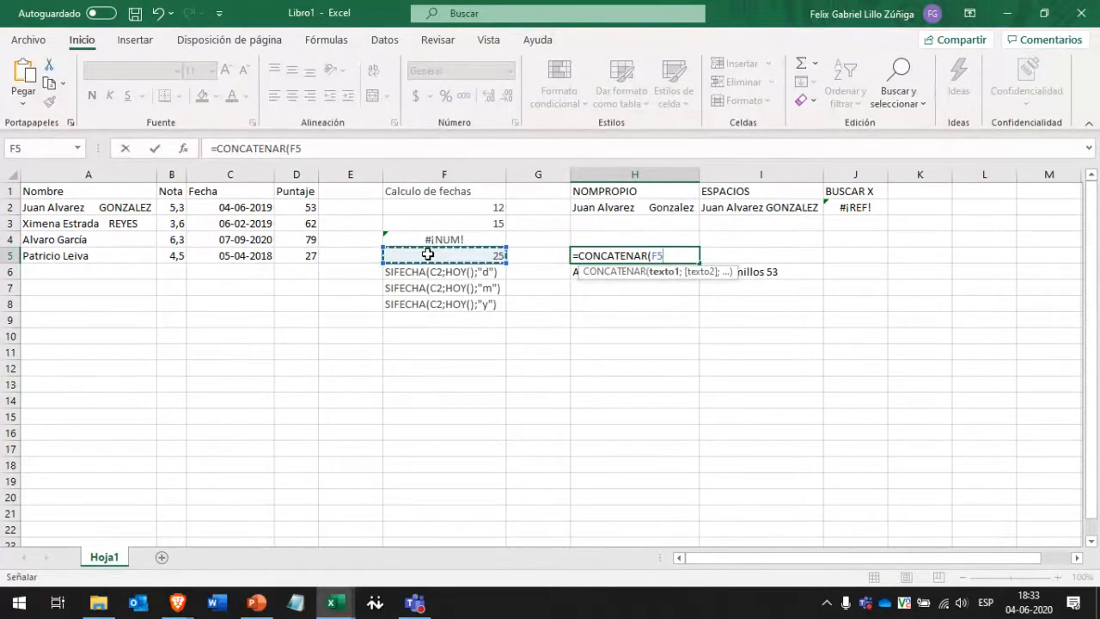
{"action": "type", "text": ";"}
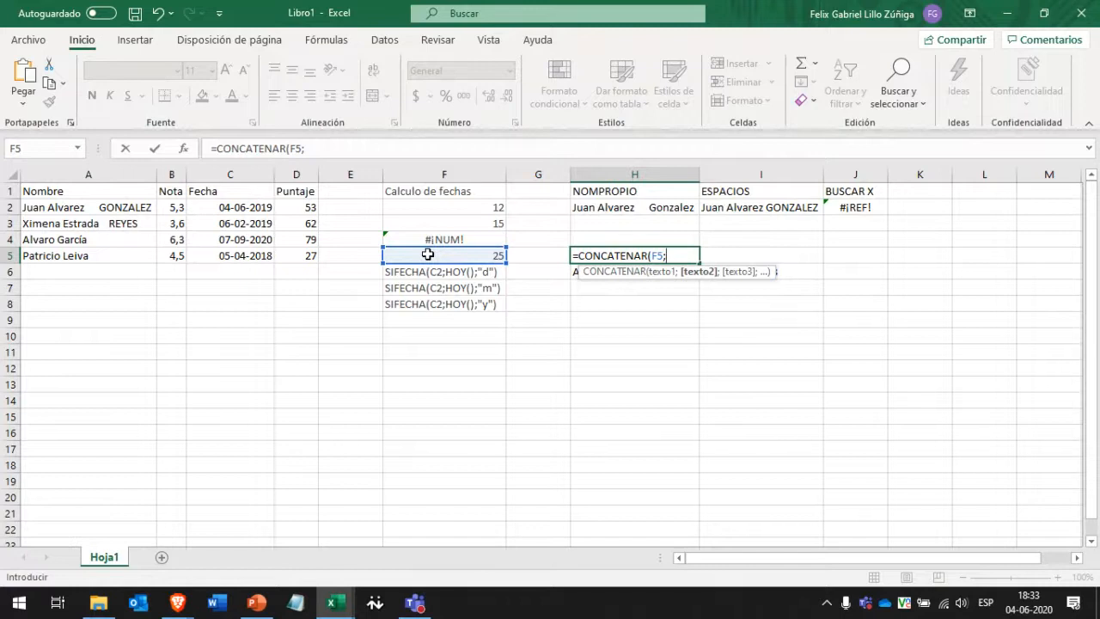
{"action": "type", "text": "\" años"}
{"action": "left_click", "coordinate": [672, 256]}
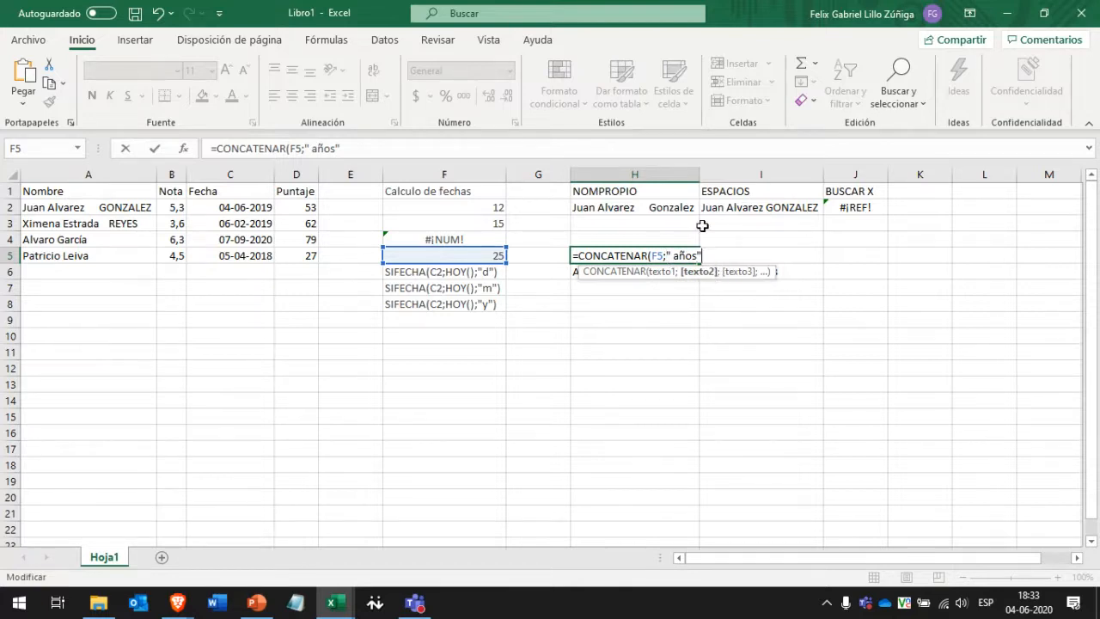
{"action": "type", "text": ")"}
{"action": "key", "text": "ctrl+Return"}
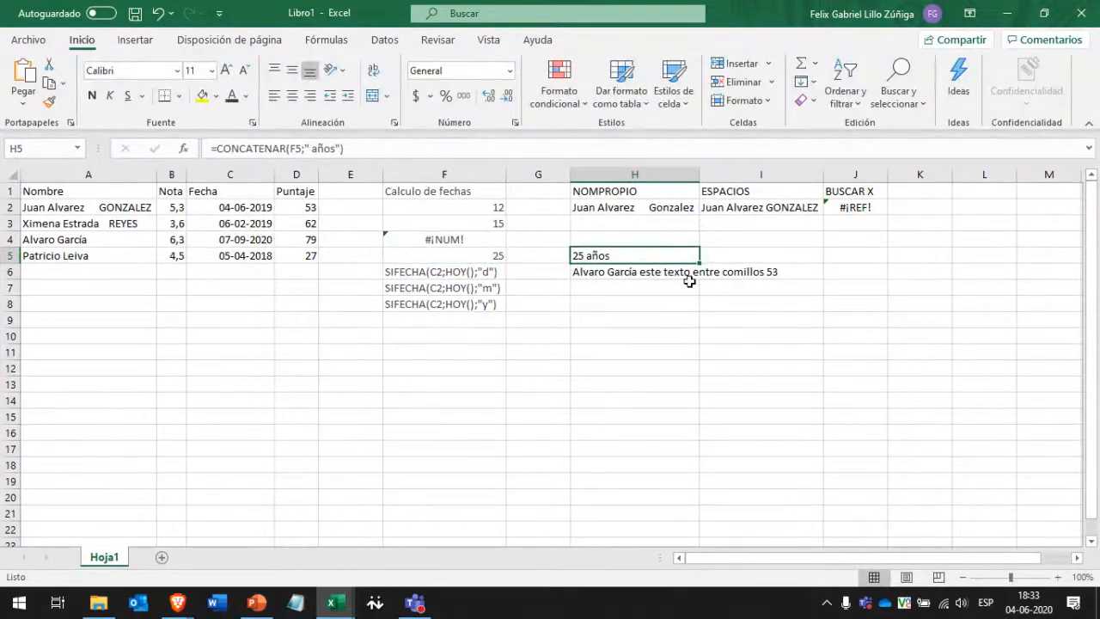
{"action": "left_click", "coordinate": [430, 256]}
{"action": "key", "text": "Right"}
{"action": "key", "text": "Right"}
Type the e-mail address into E12 so it becomes a hyperlink.
{"action": "left_click", "coordinate": [839, 210]}
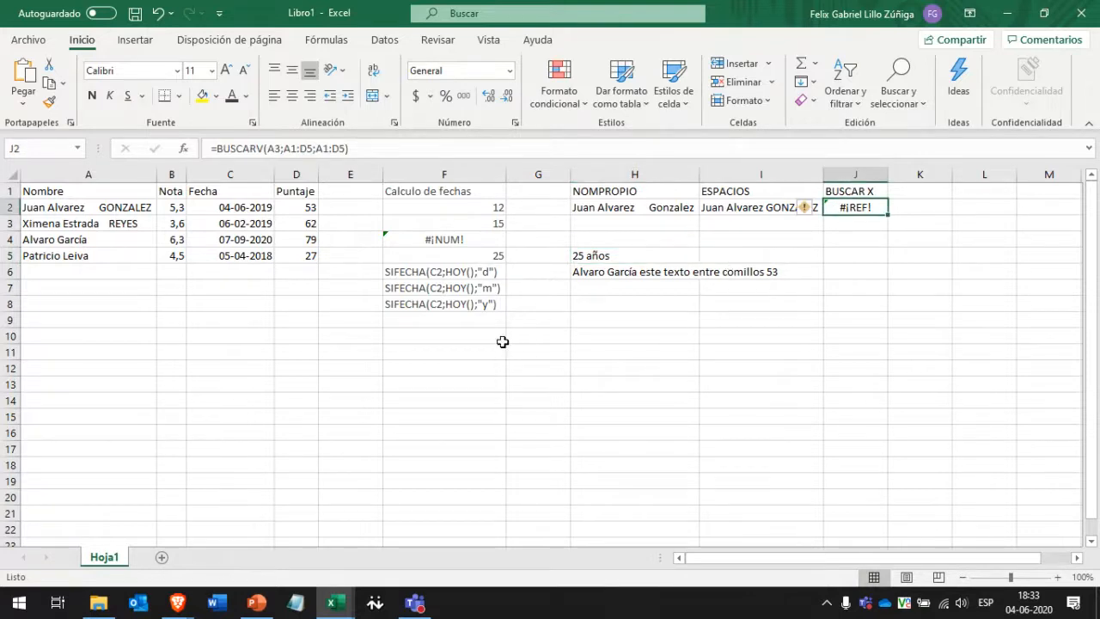
{"action": "left_click", "coordinate": [363, 368]}
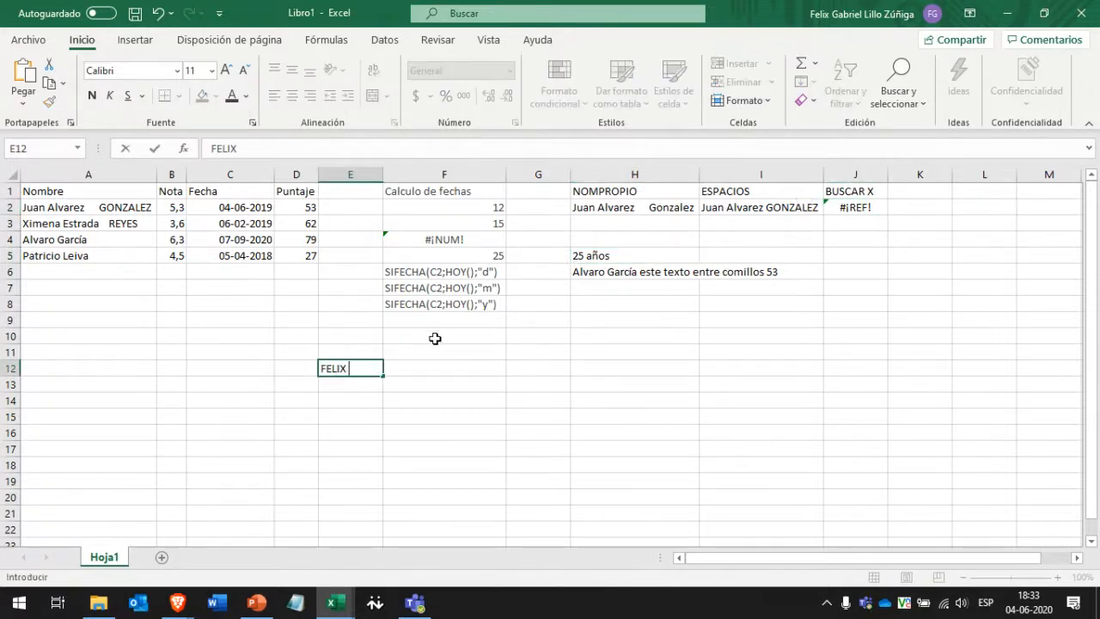
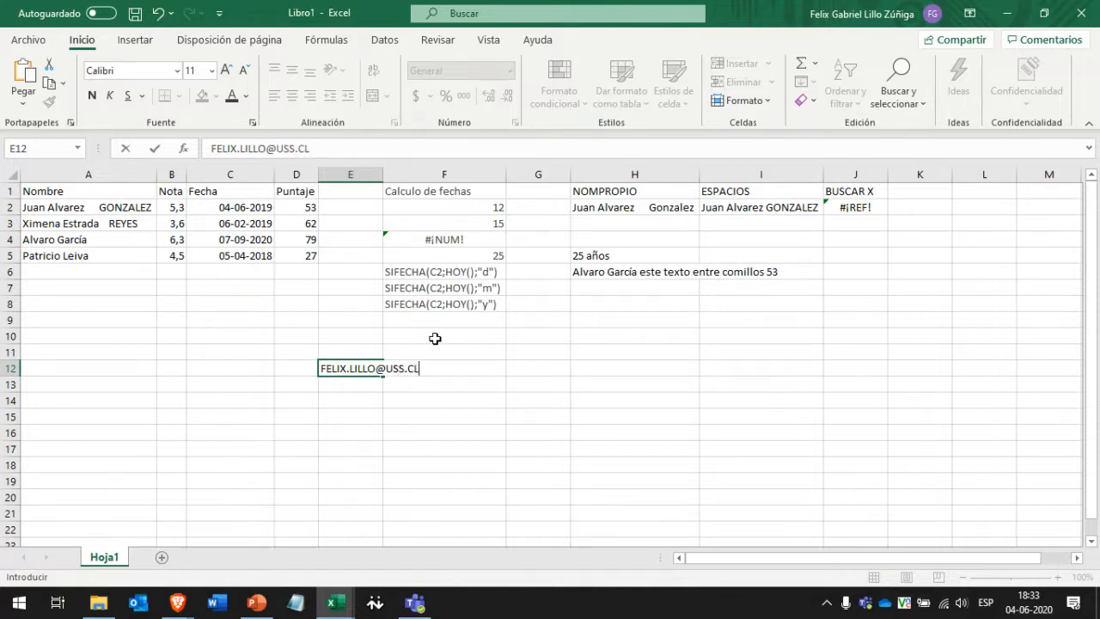
{"action": "key", "text": "Return"}
{"action": "key", "text": "Up"}
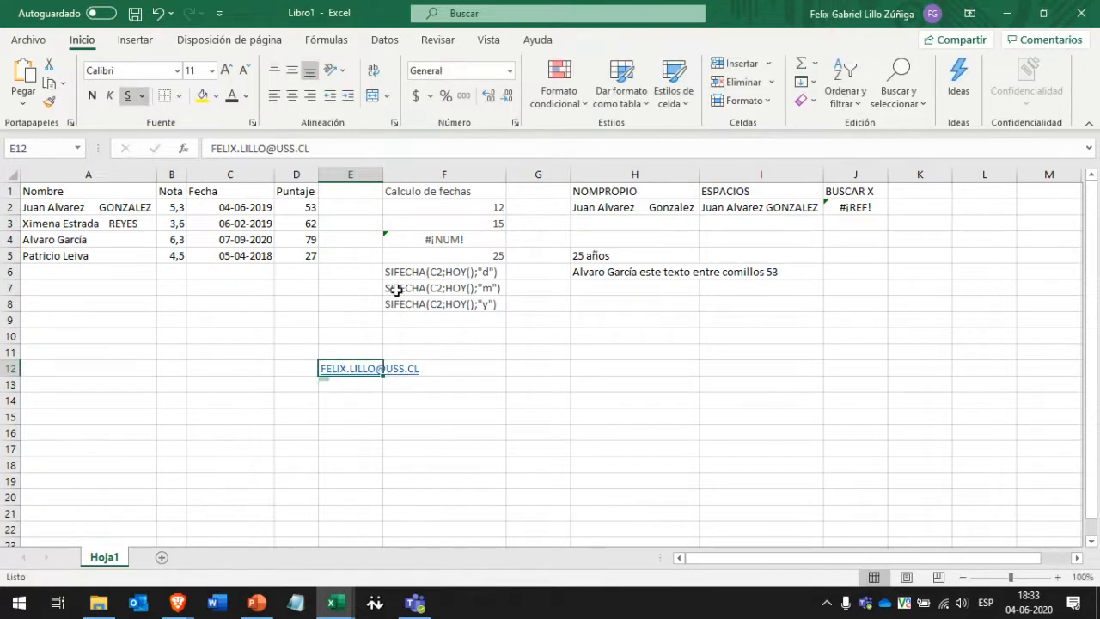
Autofit column E to the address and enlarge the link's text to 48 point.
{"action": "left_click_drag", "start_coordinate": [384, 170], "coordinate": [439, 169]}
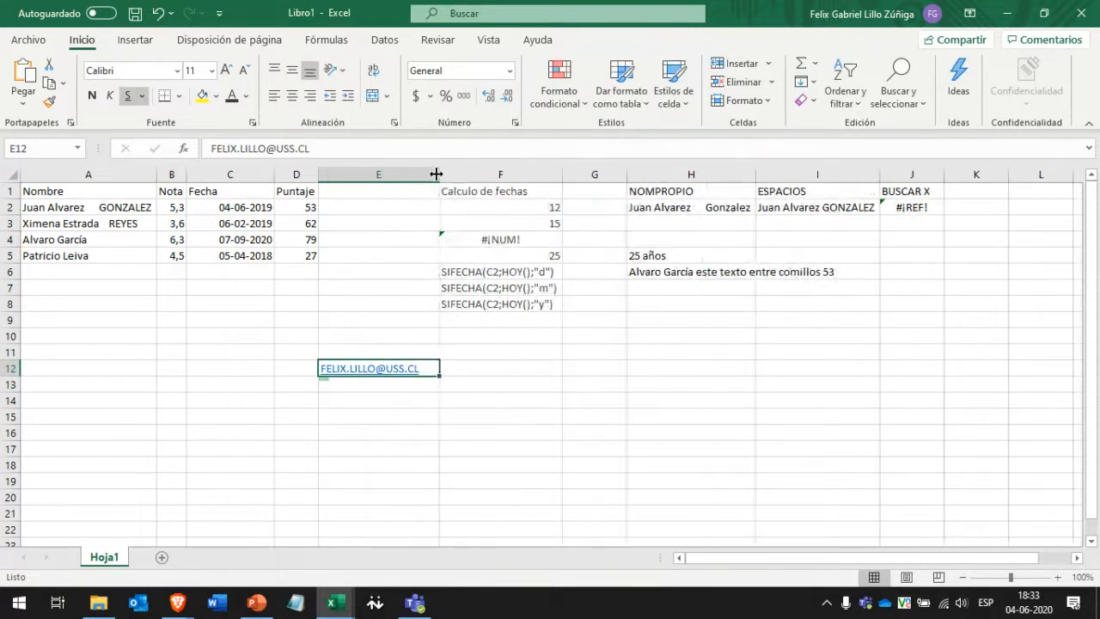
{"action": "double_click", "coordinate": [436, 171]}
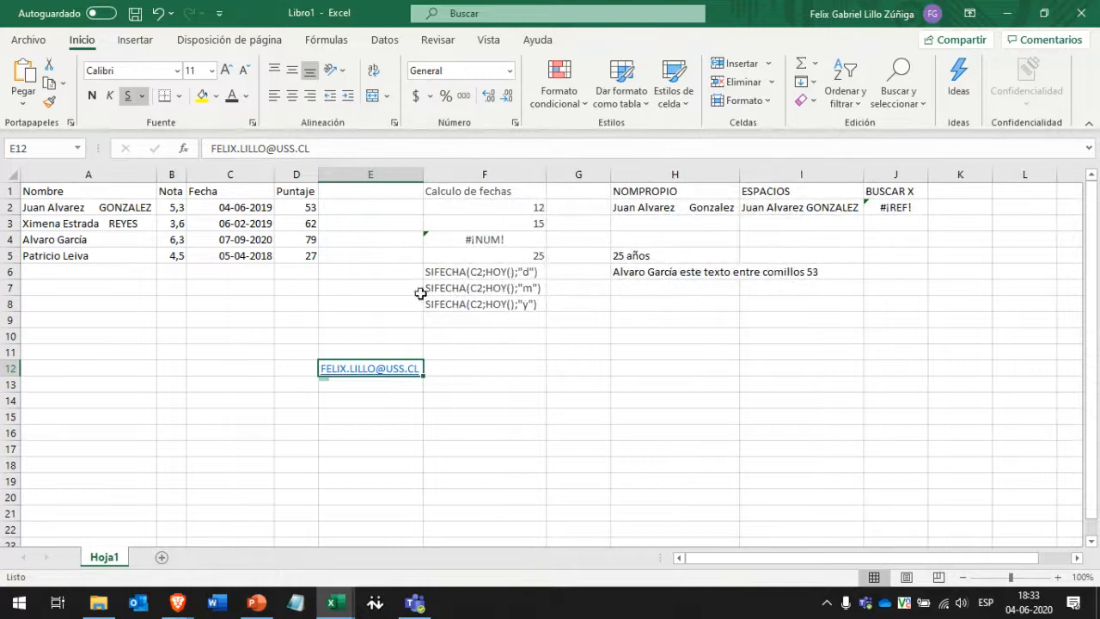
{"action": "left_click", "coordinate": [224, 73]}
{"action": "left_click", "coordinate": [224, 72]}
{"action": "left_click", "coordinate": [224, 72]}
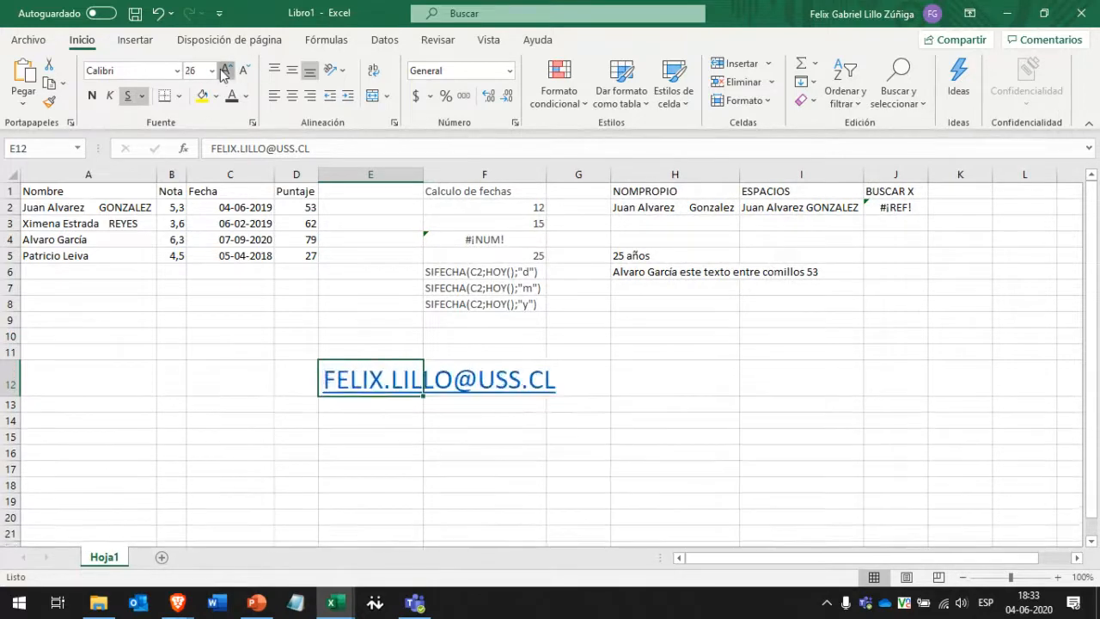
{"action": "left_click", "coordinate": [223, 72]}
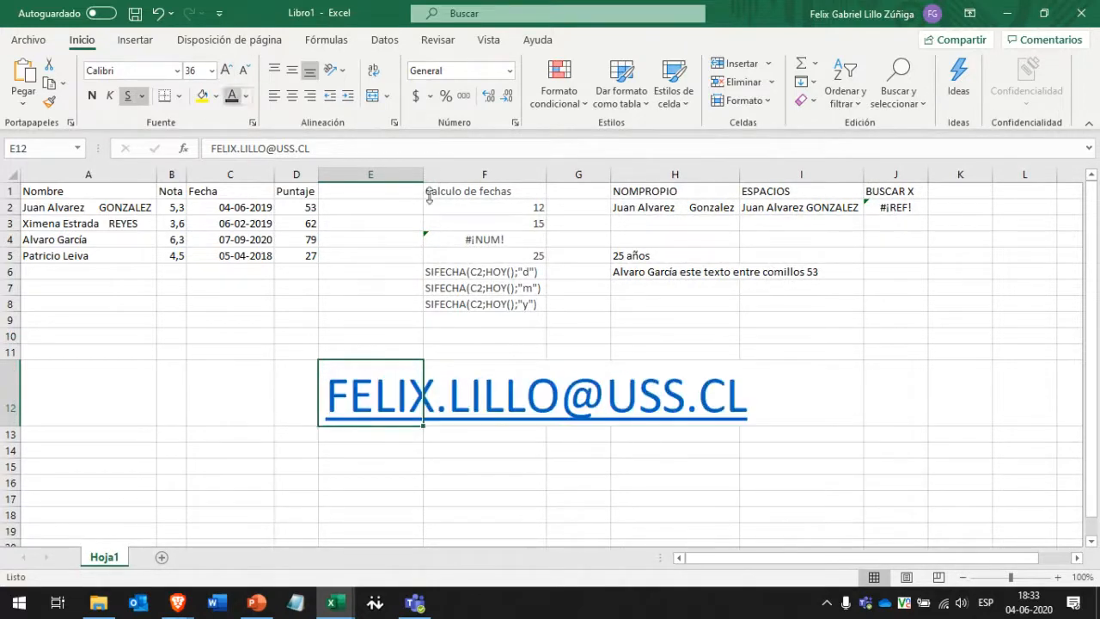
{"action": "left_click", "coordinate": [262, 391]}
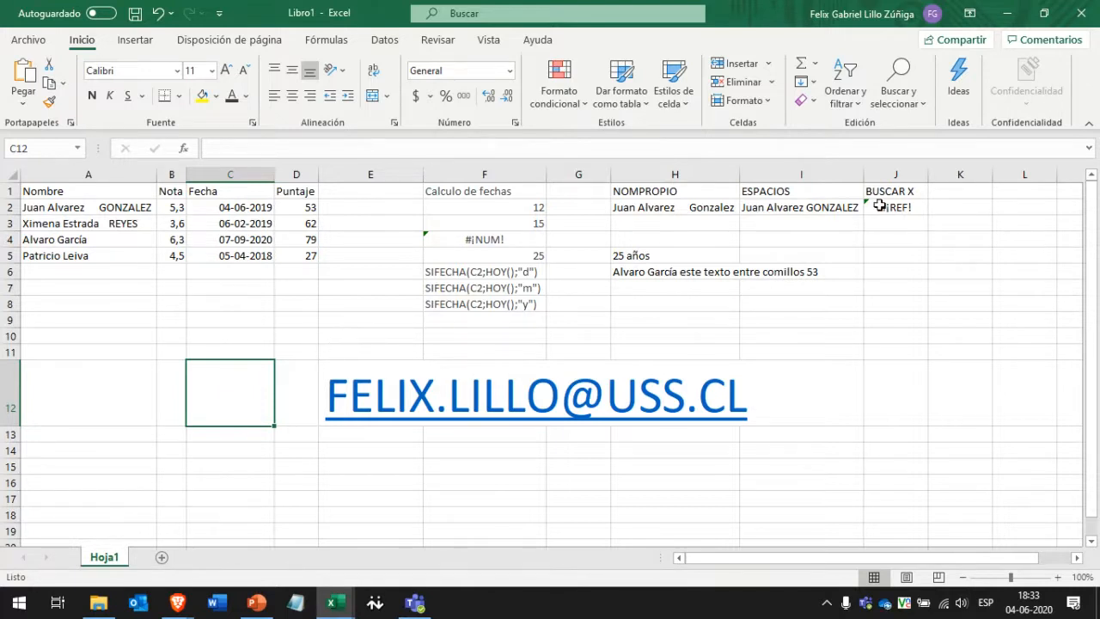
Look over the BUSCAR X result and the name table by selecting various cells and ranges.
{"action": "left_click_drag", "start_coordinate": [890, 190], "coordinate": [896, 208]}
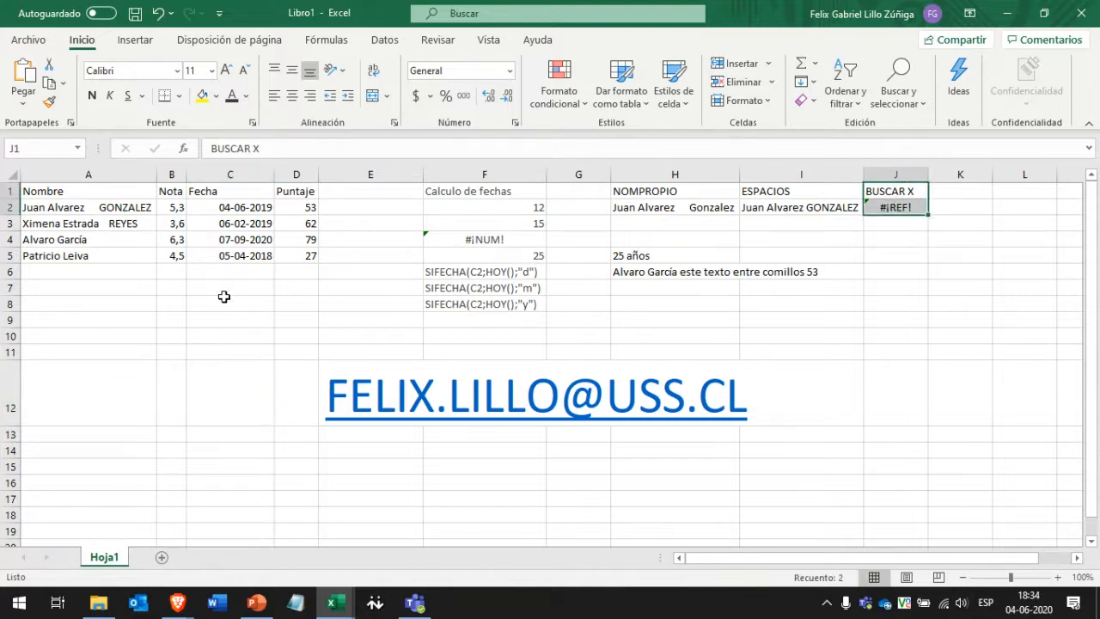
{"action": "left_click", "coordinate": [252, 302]}
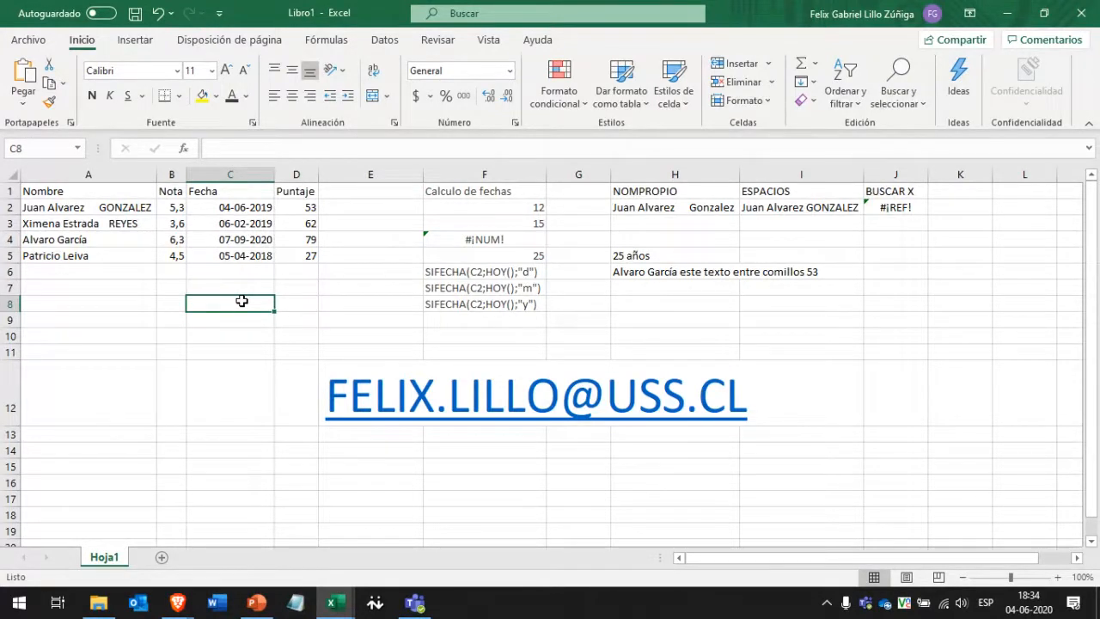
{"action": "left_click", "coordinate": [126, 336]}
{"action": "left_click", "coordinate": [125, 287]}
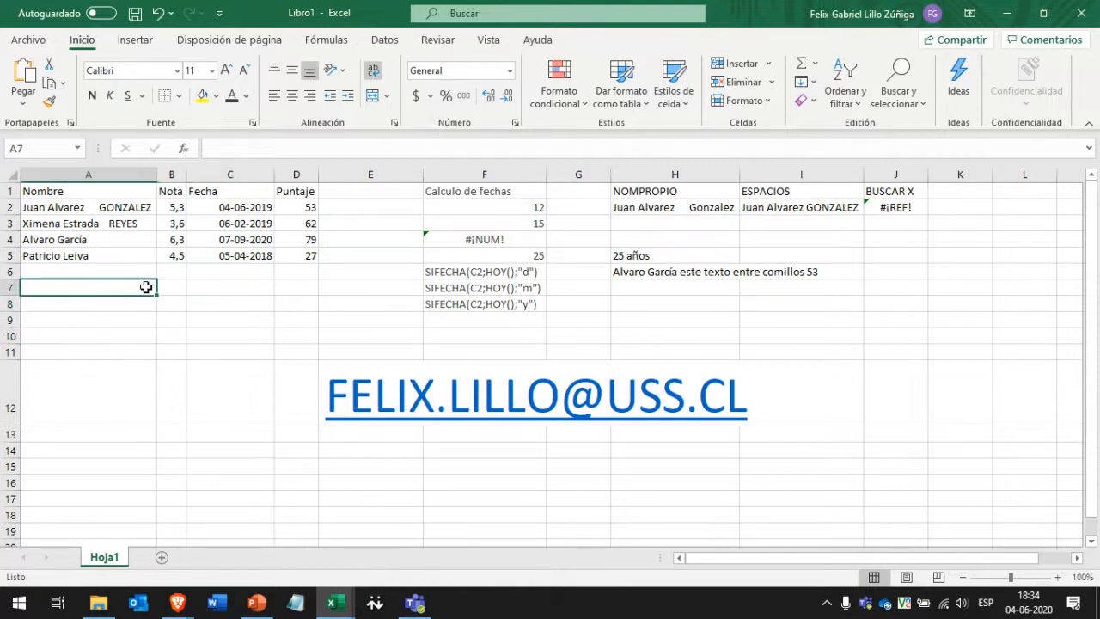
{"action": "left_click_drag", "start_coordinate": [105, 191], "coordinate": [230, 226]}
{"action": "left_click", "coordinate": [118, 257]}
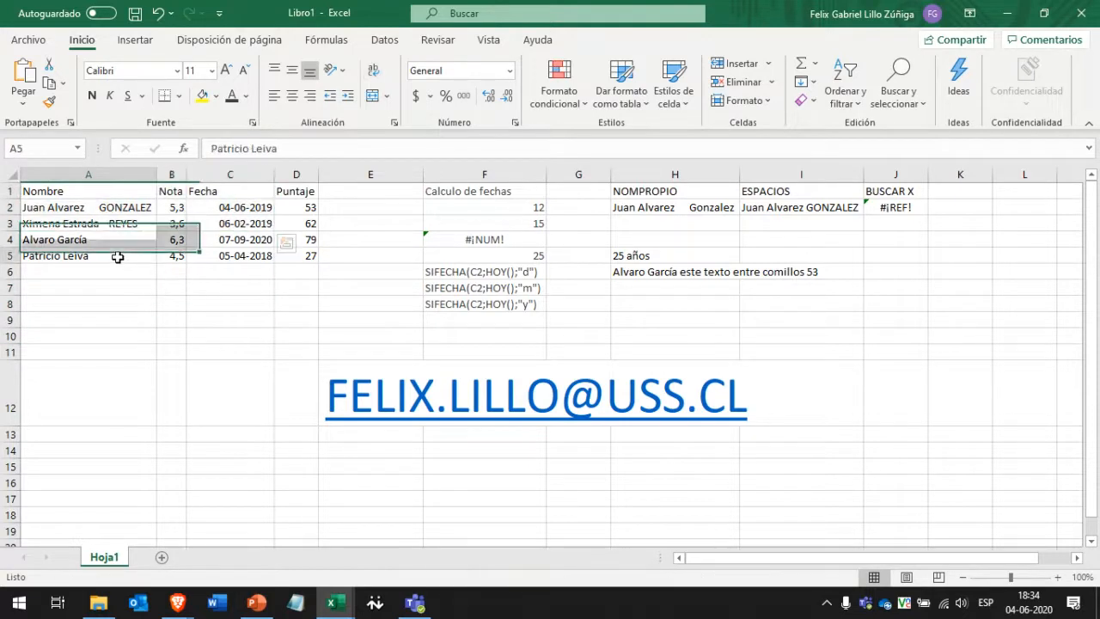
{"action": "left_click_drag", "start_coordinate": [118, 257], "coordinate": [309, 207]}
{"action": "left_click", "coordinate": [220, 273]}
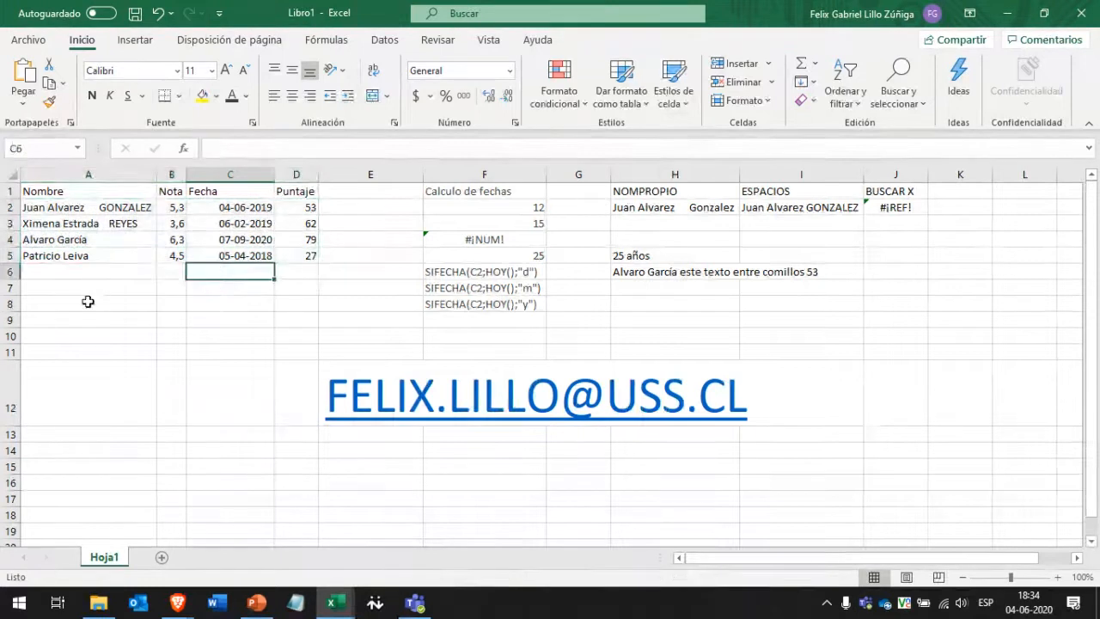
{"action": "left_click", "coordinate": [520, 13]}
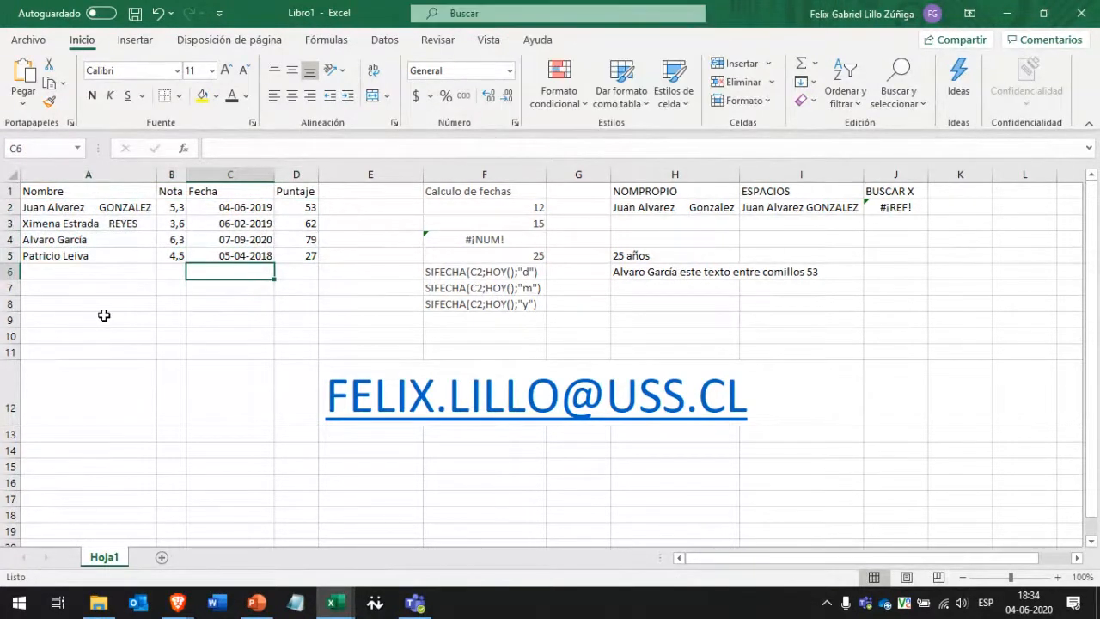
{"action": "left_click", "coordinate": [110, 289]}
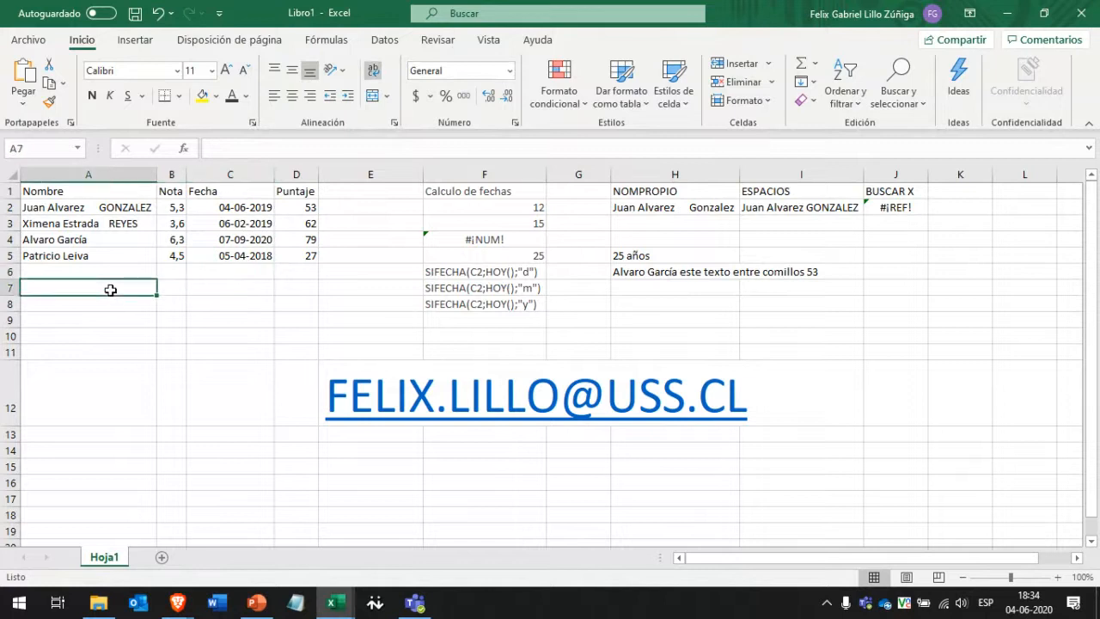
In A6, type the start of the last name and accept AutoComplete to duplicate it.
{"action": "key", "text": "Up"}
{"action": "type", "text": "pATR"}
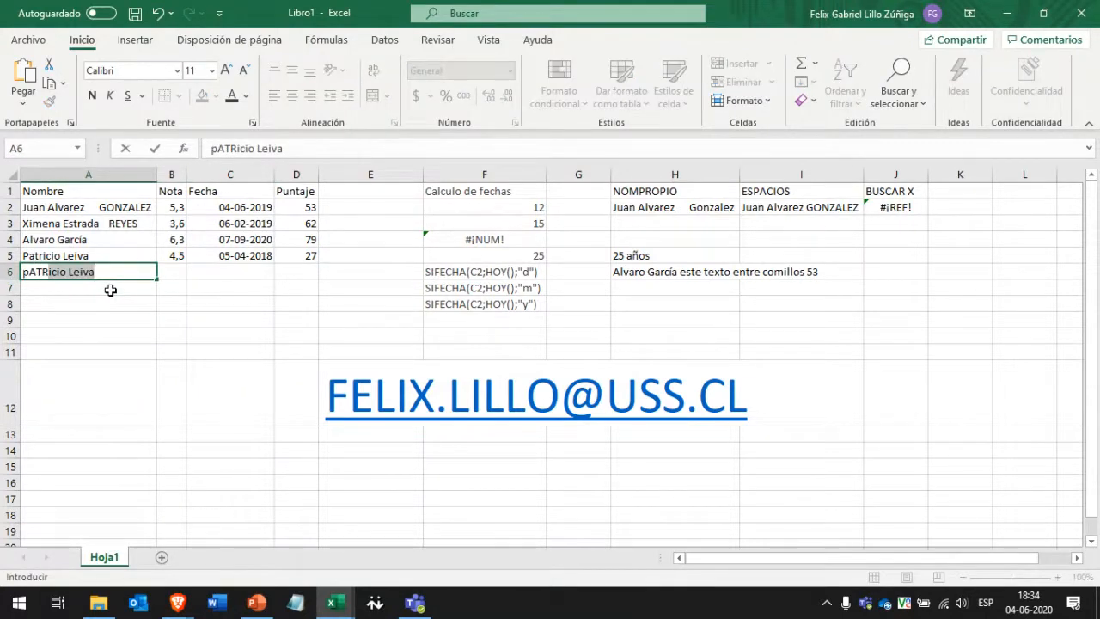
{"action": "key", "text": "ctrl+Return"}
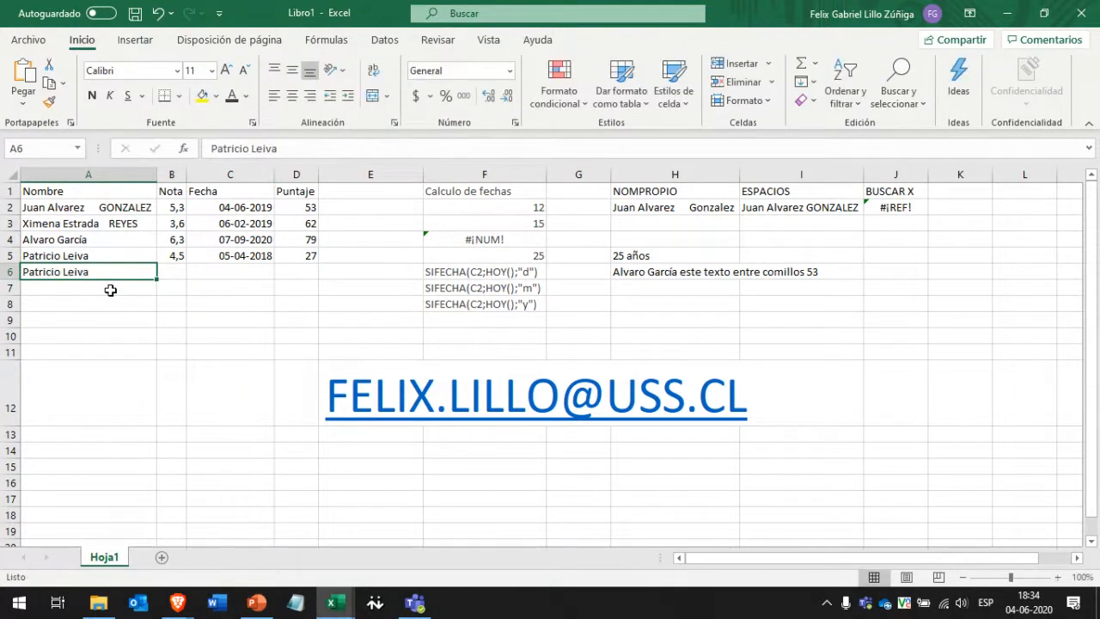
{"action": "left_click", "coordinate": [110, 291]}
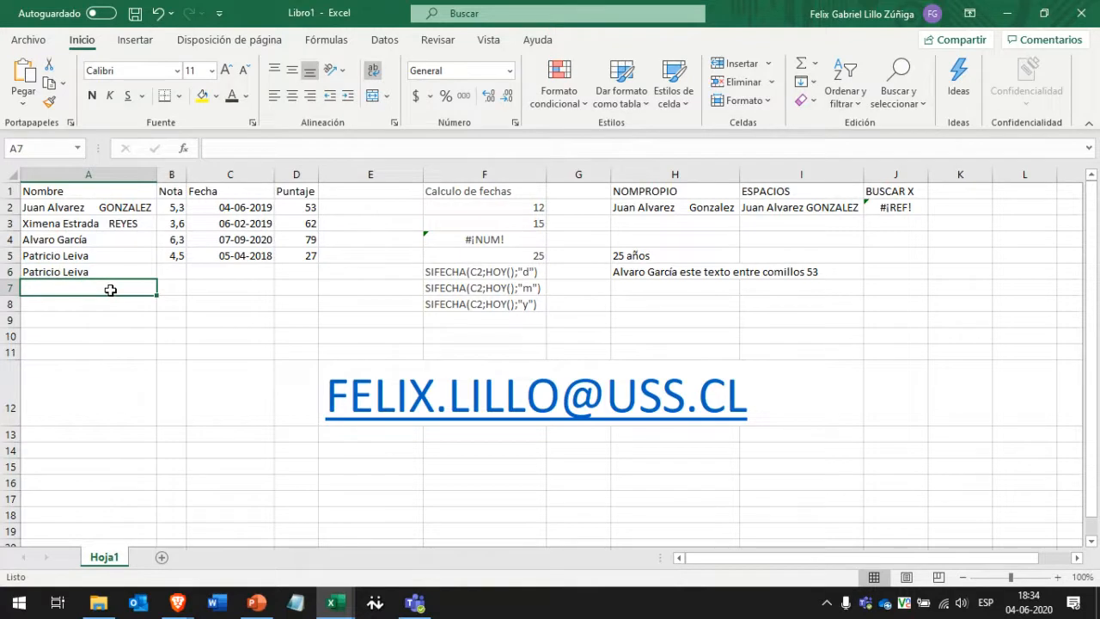
Select the Nombre column range A1:A7.
{"action": "left_click", "coordinate": [513, 16]}
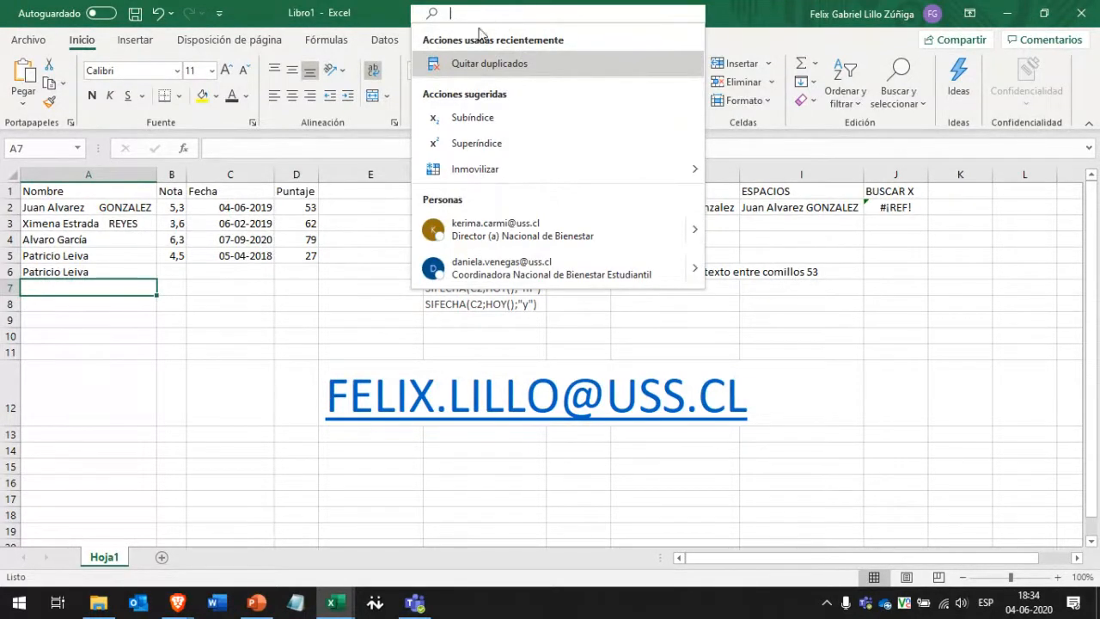
{"action": "left_click", "coordinate": [331, 314]}
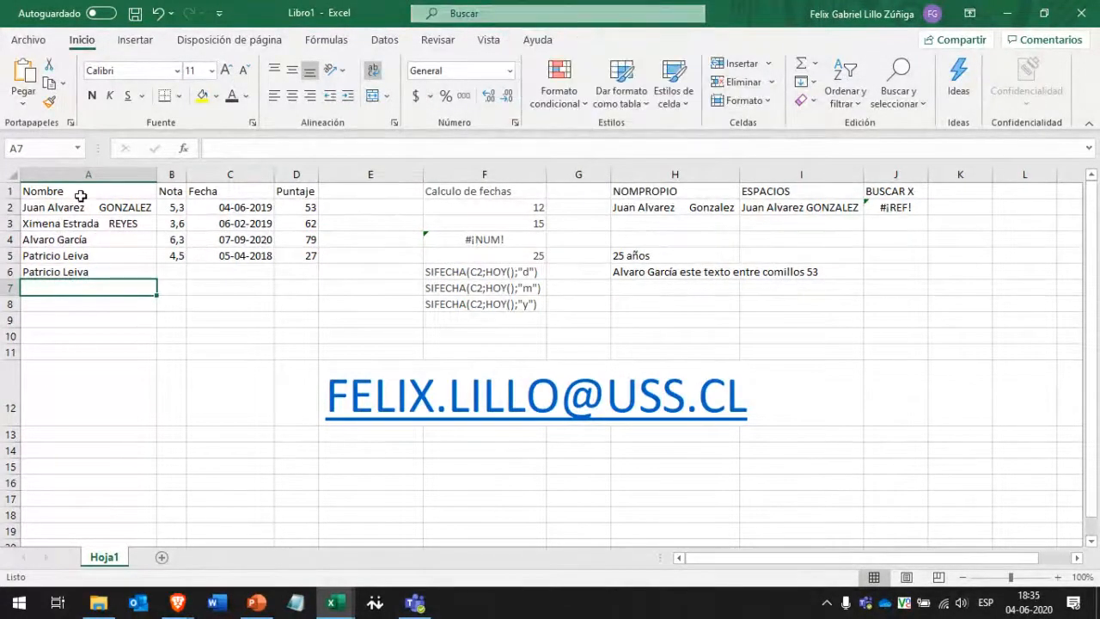
{"action": "left_click_drag", "start_coordinate": [69, 192], "coordinate": [63, 273]}
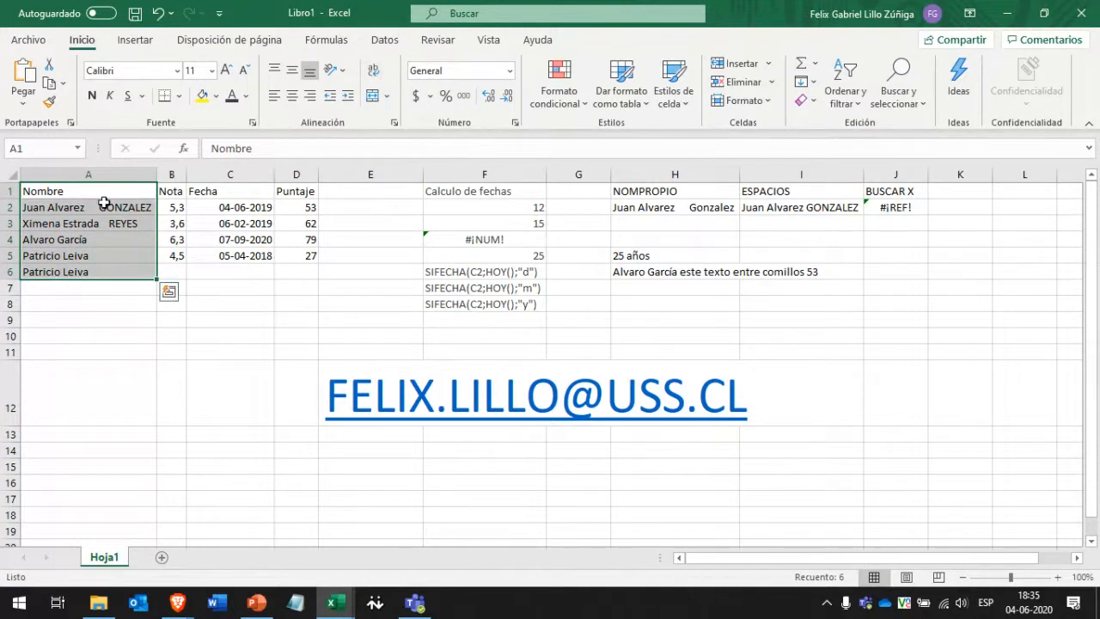
Run Quitar duplicados on the current selection only and confirm removing the repeated name.
{"action": "left_click", "coordinate": [490, 16]}
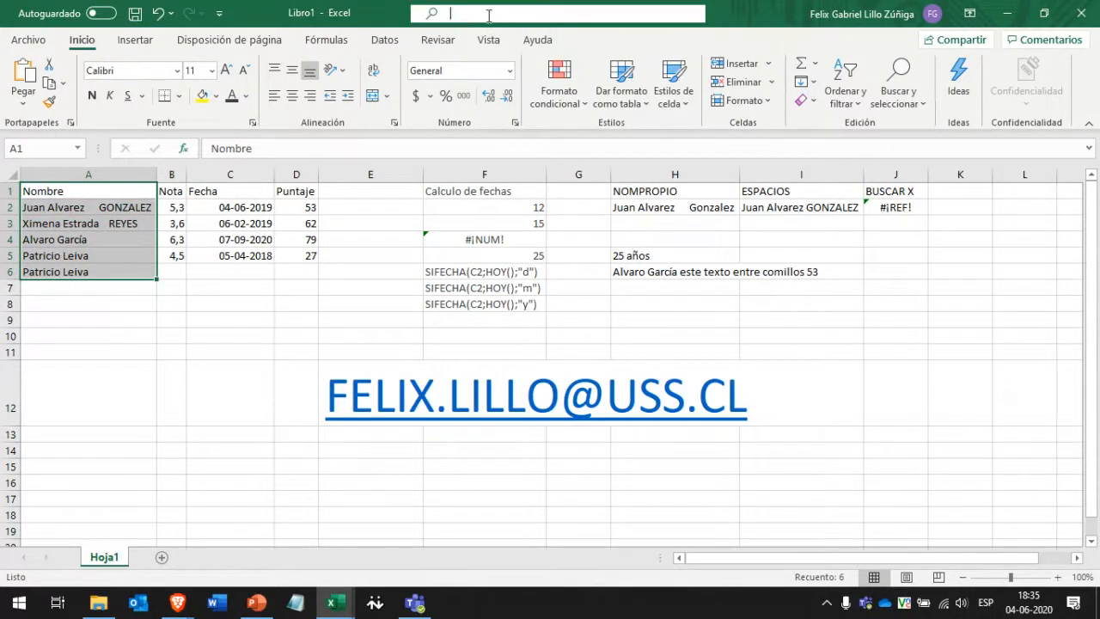
{"action": "type", "text": "duplica"}
{"action": "type", "text": "di"}
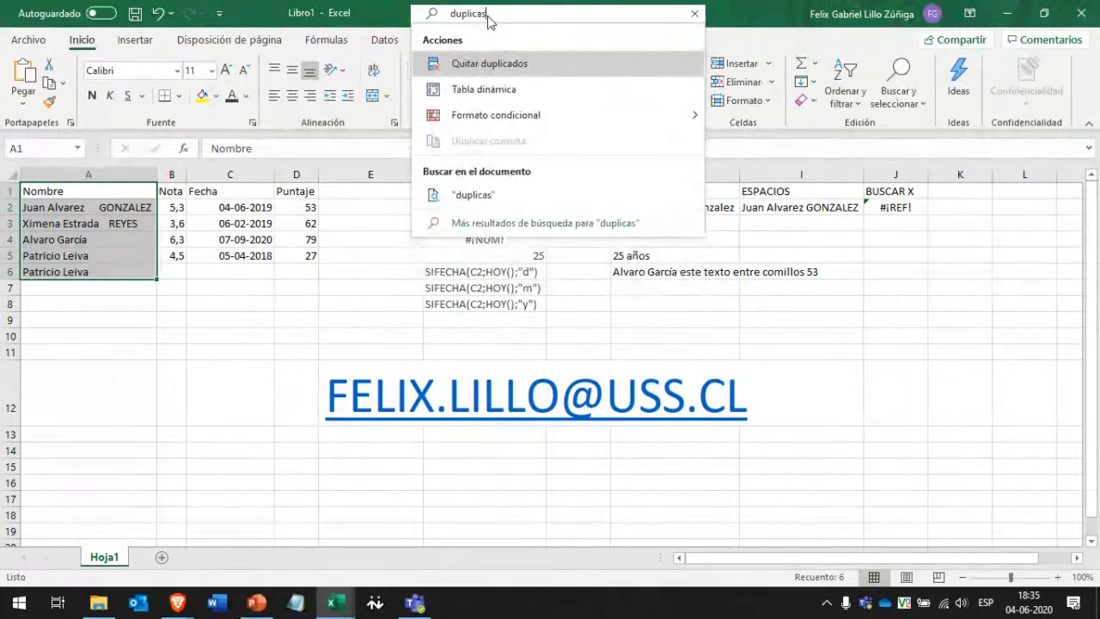
{"action": "left_click", "coordinate": [486, 66]}
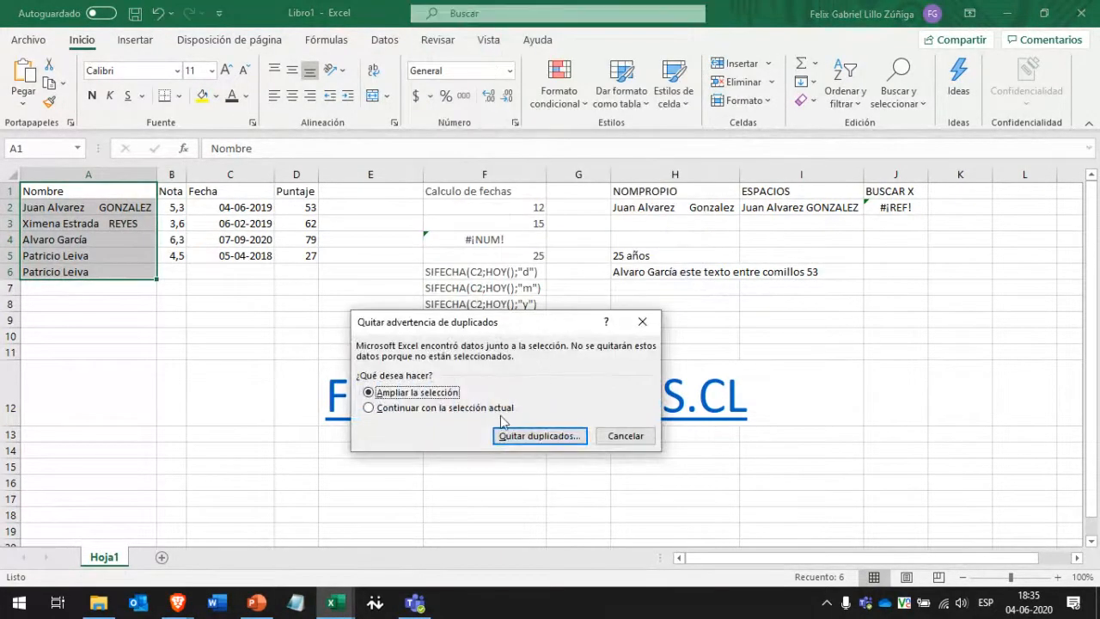
{"action": "left_click_drag", "start_coordinate": [428, 320], "coordinate": [370, 178]}
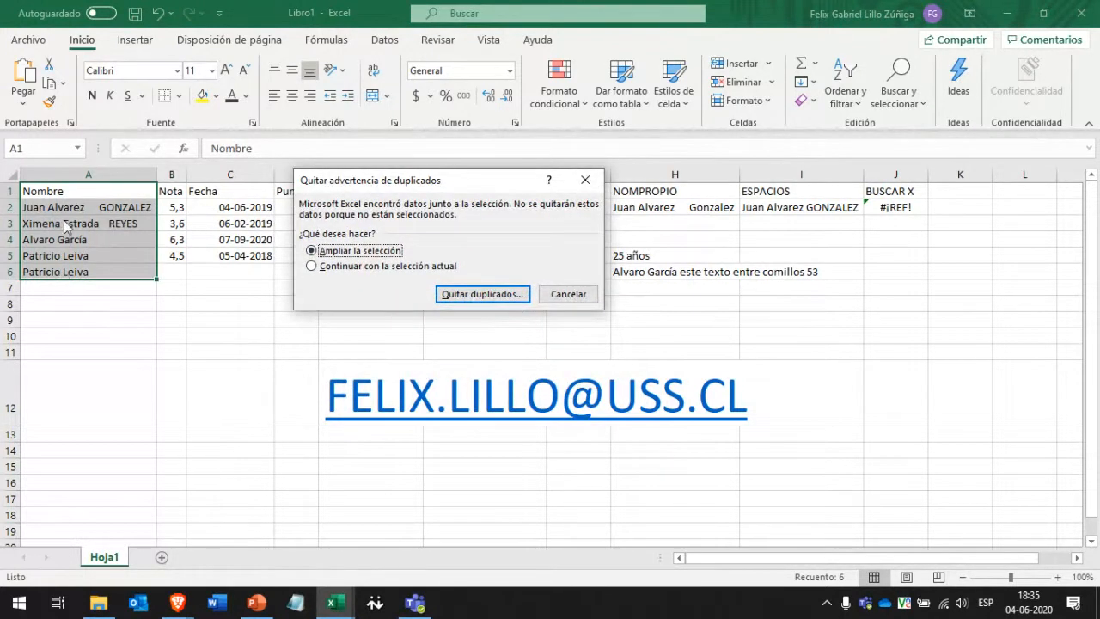
{"action": "left_click", "coordinate": [372, 268]}
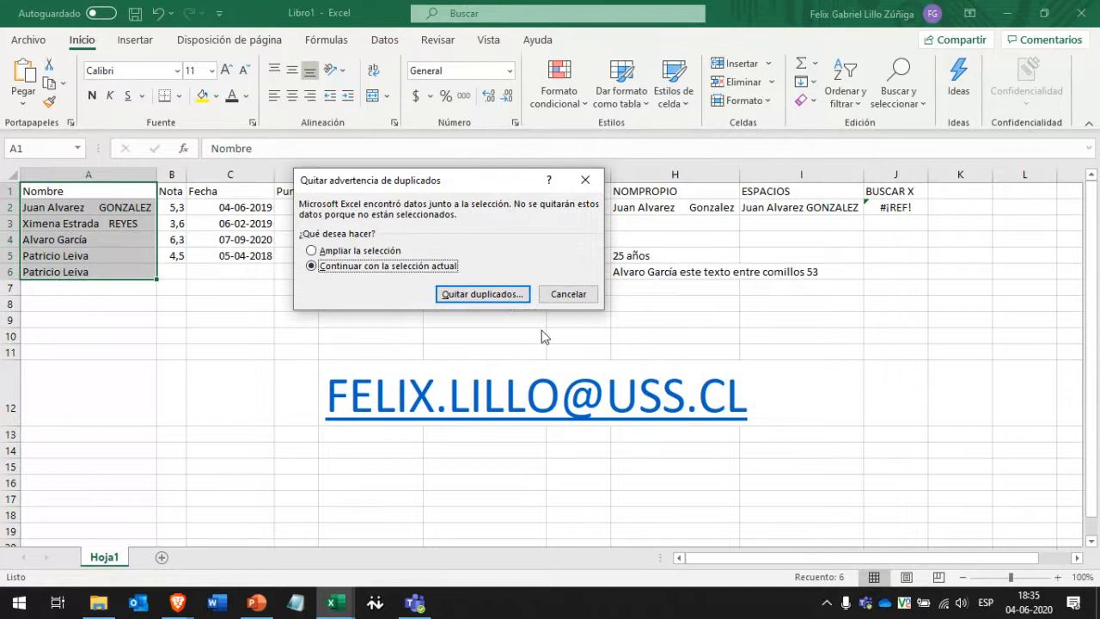
{"action": "left_click", "coordinate": [474, 295]}
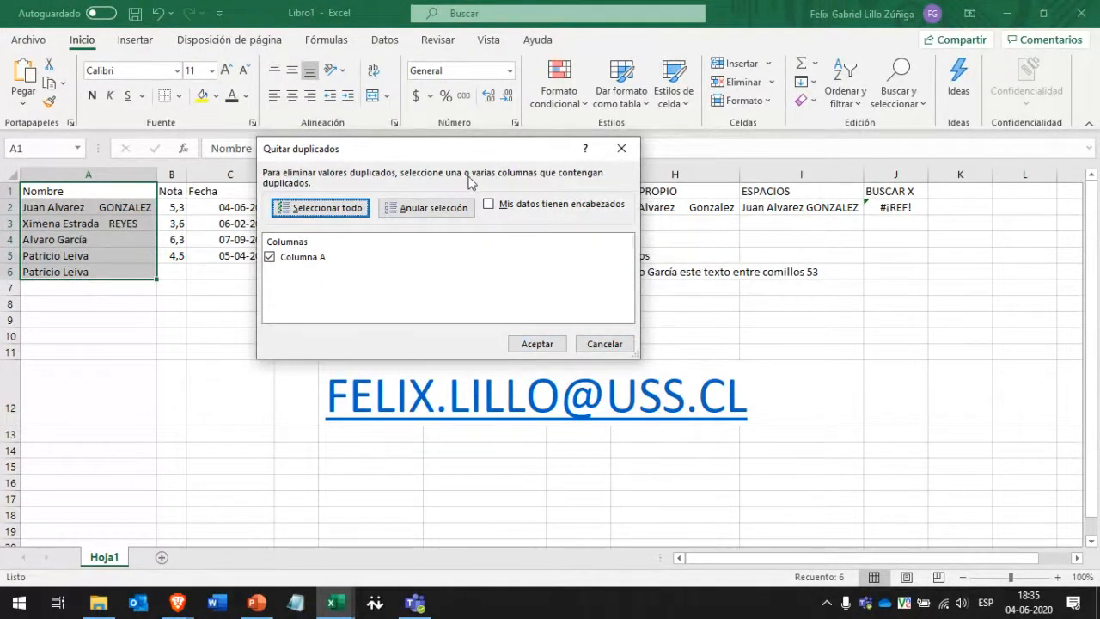
{"action": "left_click", "coordinate": [554, 344]}
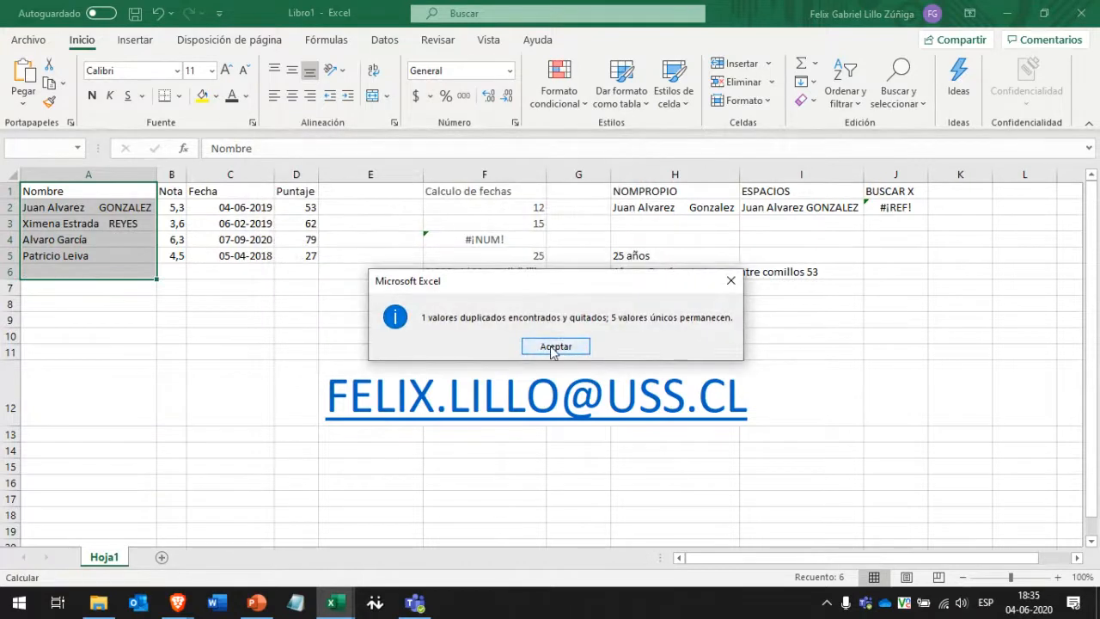
{"action": "left_click", "coordinate": [555, 346]}
Dismiss the command search suggestions in the title bar.
{"action": "left_click", "coordinate": [455, 13]}
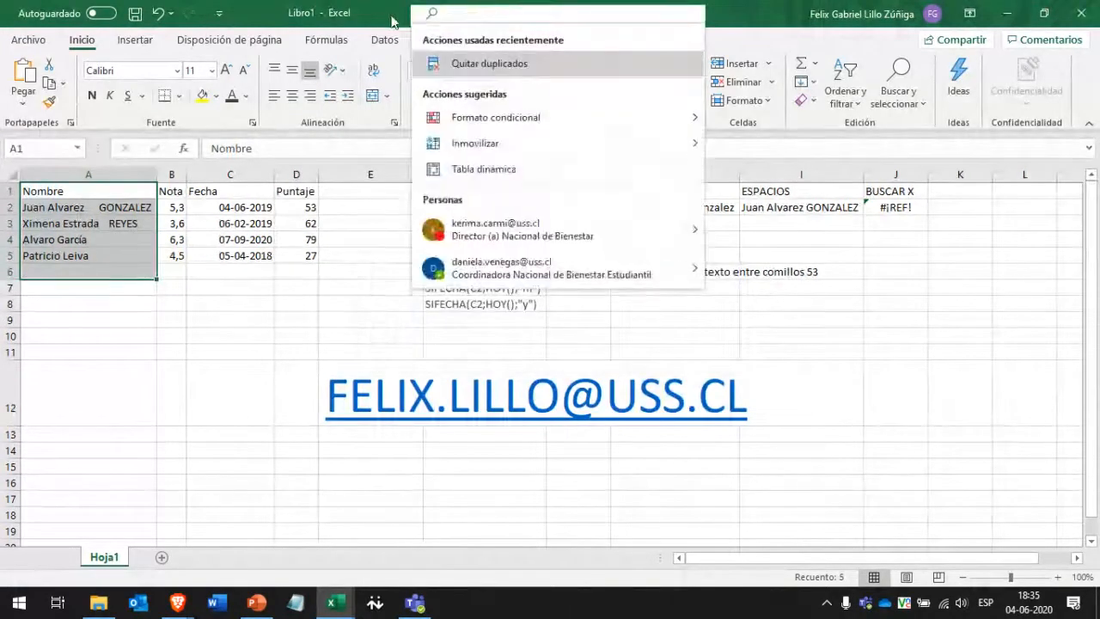
{"action": "left_click", "coordinate": [391, 18]}
{"action": "left_click", "coordinate": [482, 13]}
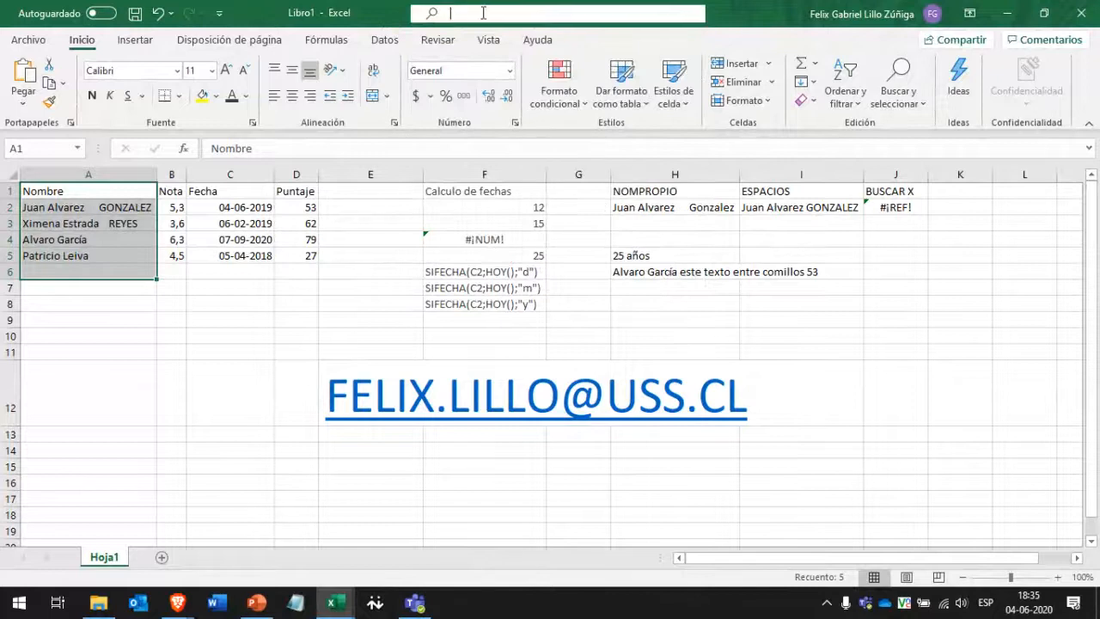
{"action": "left_click", "coordinate": [733, 29]}
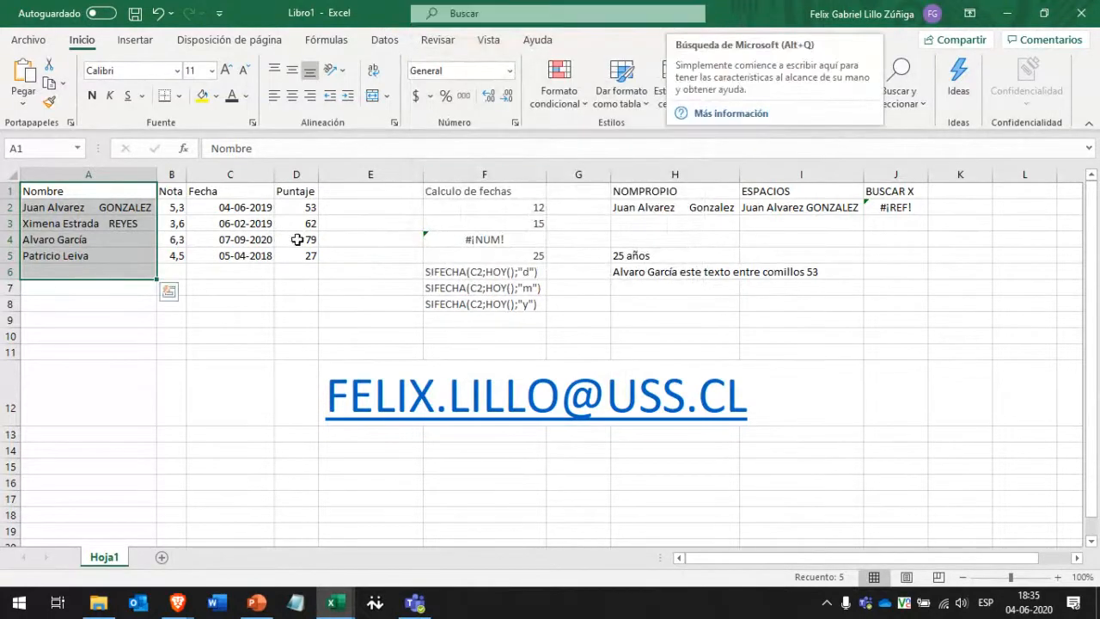
Select the table area A2:E7, then settle on cell A7.
{"action": "left_click", "coordinate": [228, 272]}
{"action": "left_click_drag", "start_coordinate": [91, 207], "coordinate": [365, 287]}
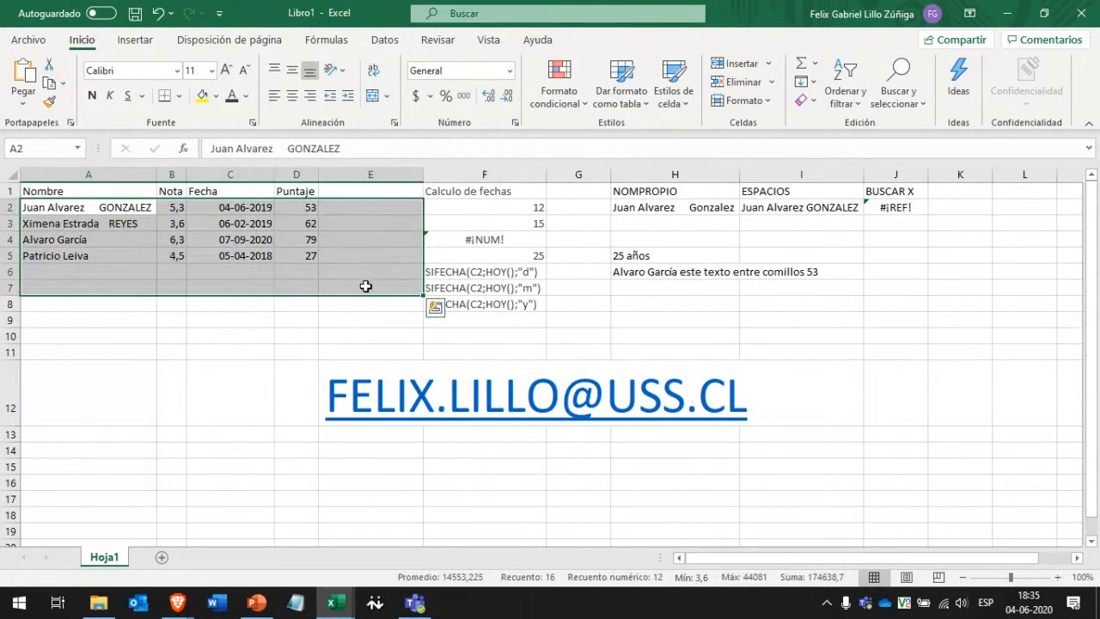
{"action": "left_click", "coordinate": [365, 286]}
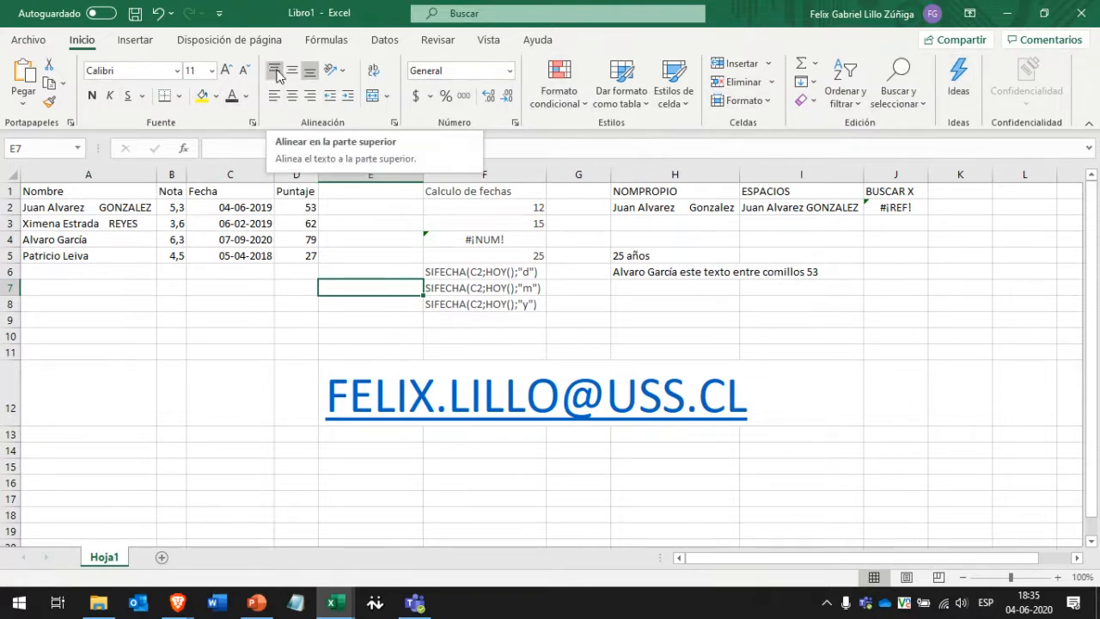
{"action": "left_click", "coordinate": [131, 284]}
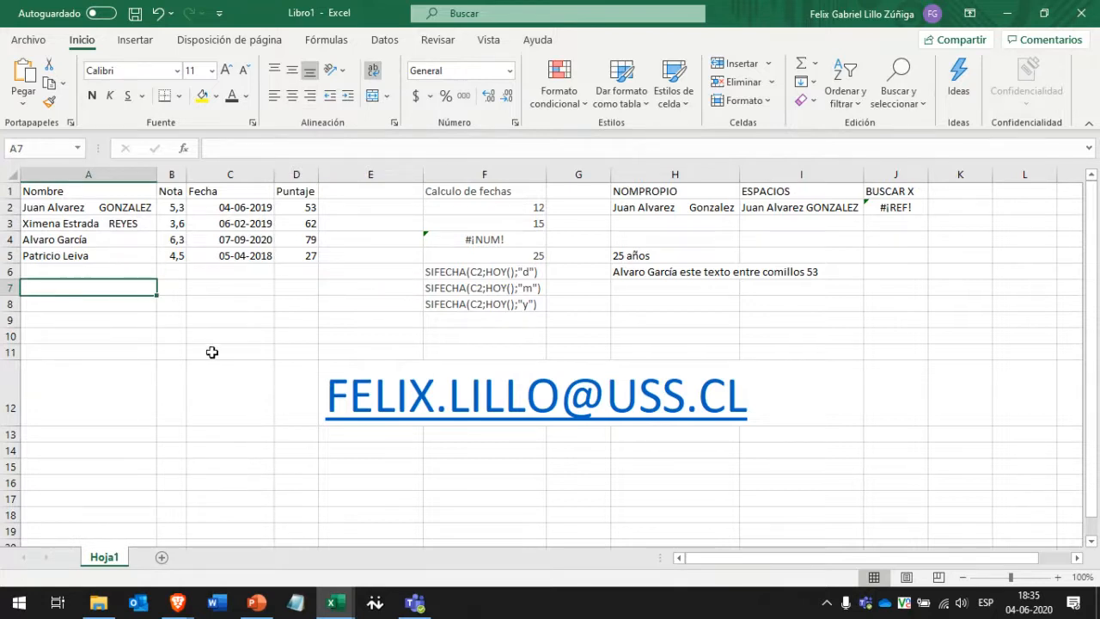
Bring Brave forward and read through the Excel formulas overview article.
{"action": "mouse_move", "coordinate": [191, 610]}
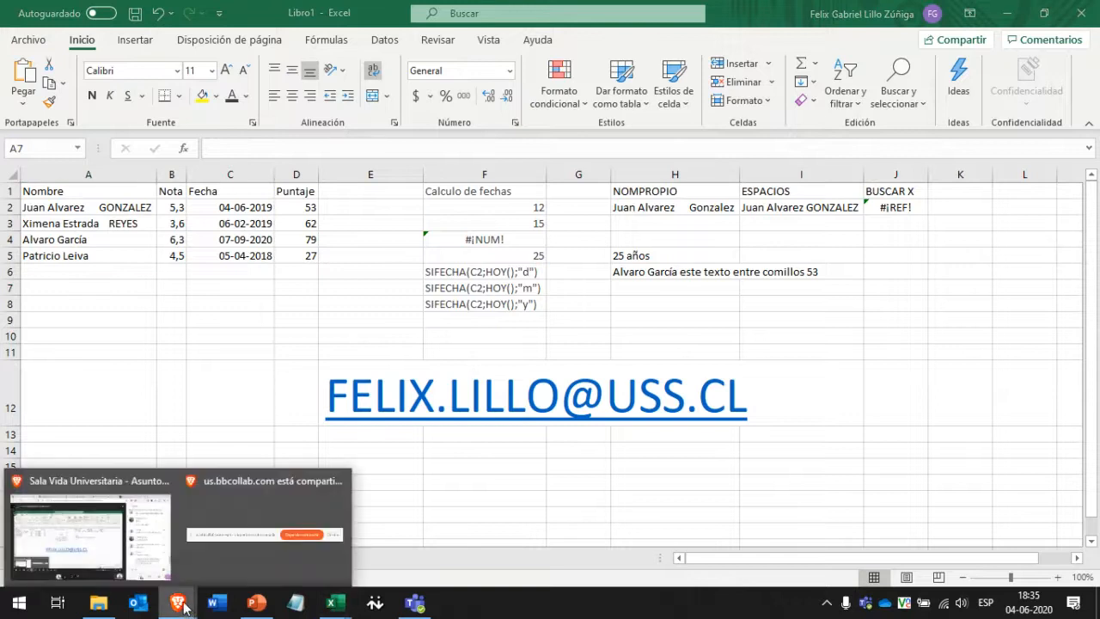
{"action": "mouse_move", "coordinate": [232, 545]}
{"action": "left_click", "coordinate": [135, 560]}
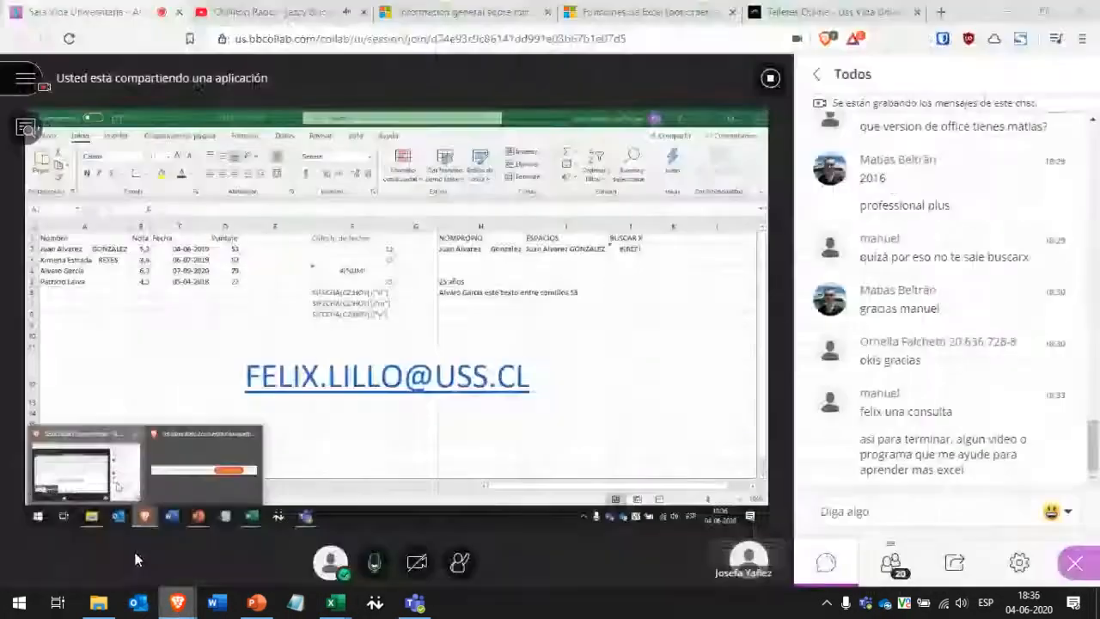
{"action": "left_click", "coordinate": [661, 10]}
{"action": "left_click", "coordinate": [472, 7]}
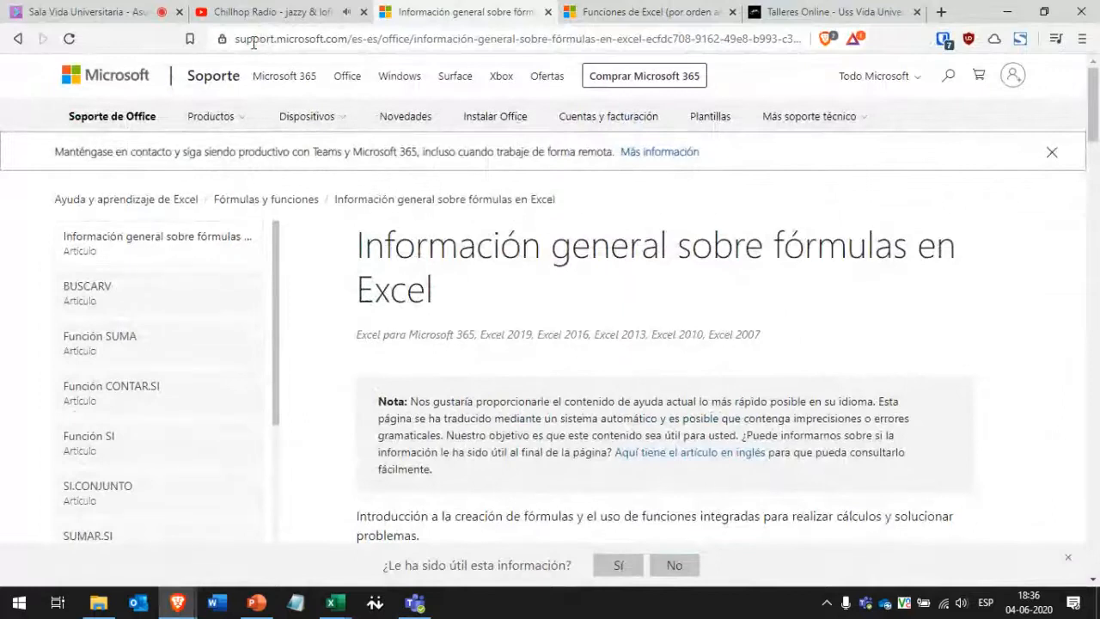
{"action": "scroll", "coordinate": [446, 300], "scroll_direction": "down", "scroll_amount": 1}
{"action": "scroll", "coordinate": [446, 299], "scroll_direction": "down", "scroll_amount": 10}
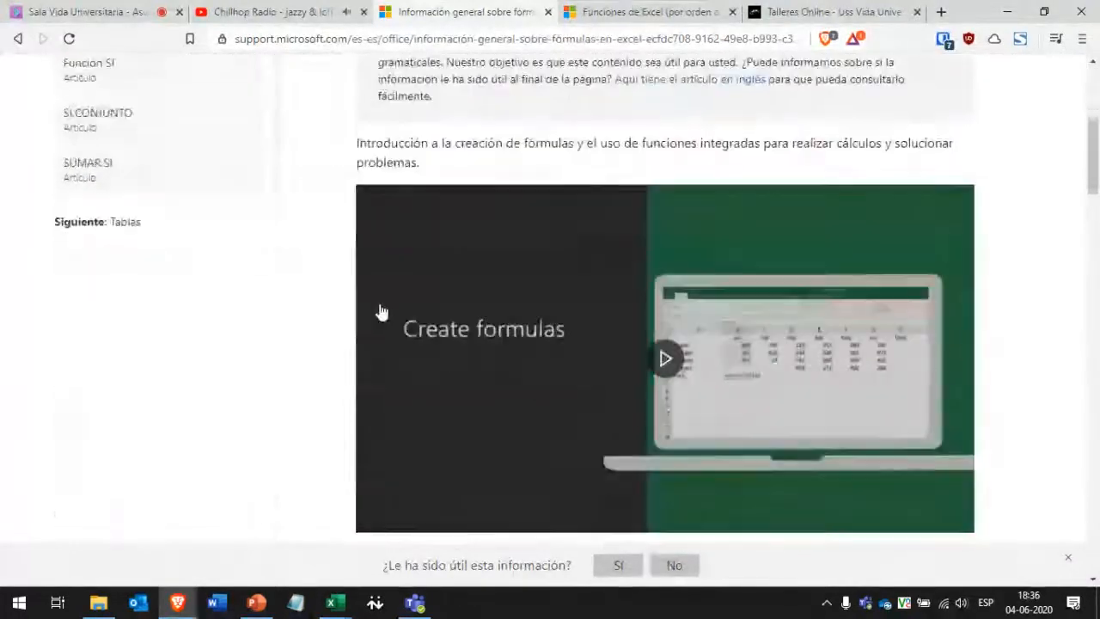
{"action": "scroll", "coordinate": [366, 312], "scroll_direction": "up", "scroll_amount": 12}
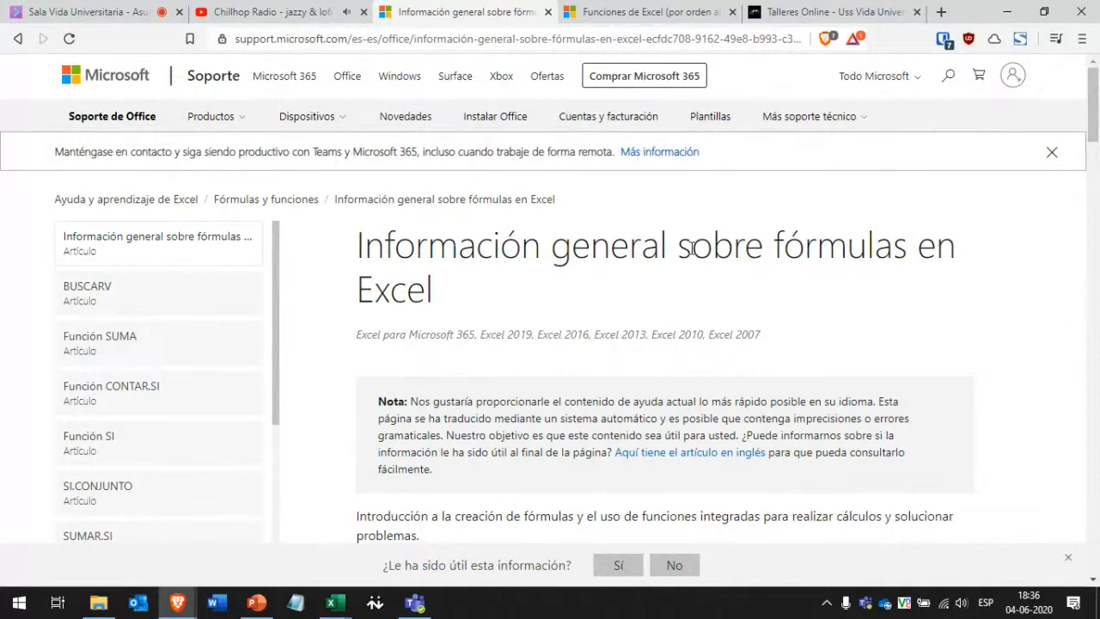
{"action": "left_click_drag", "start_coordinate": [350, 40], "coordinate": [235, 41]}
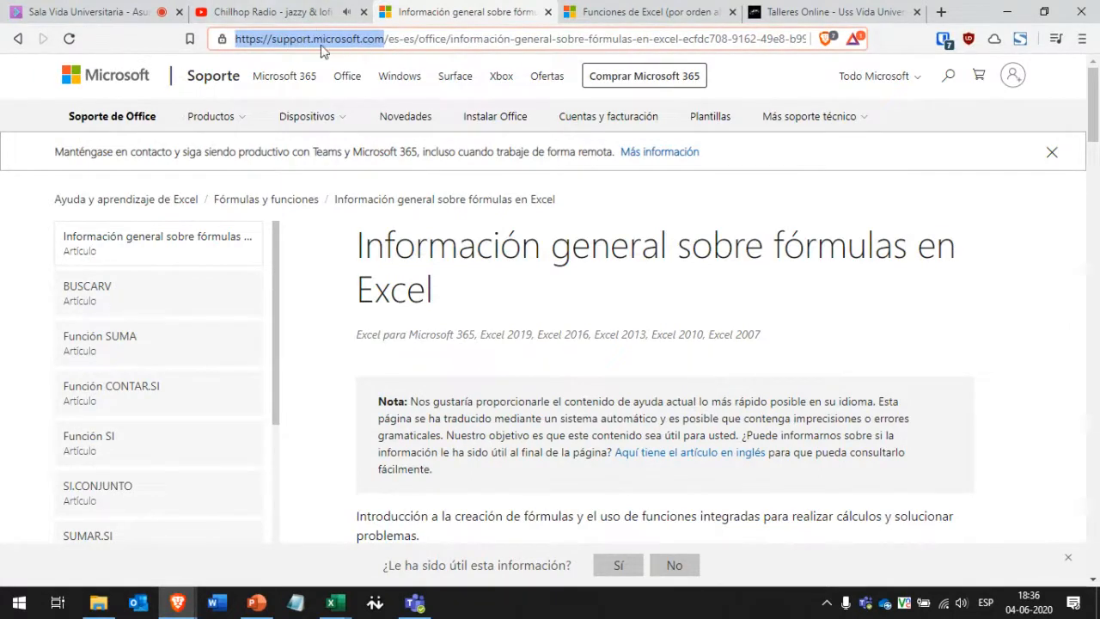
{"action": "left_click", "coordinate": [498, 327]}
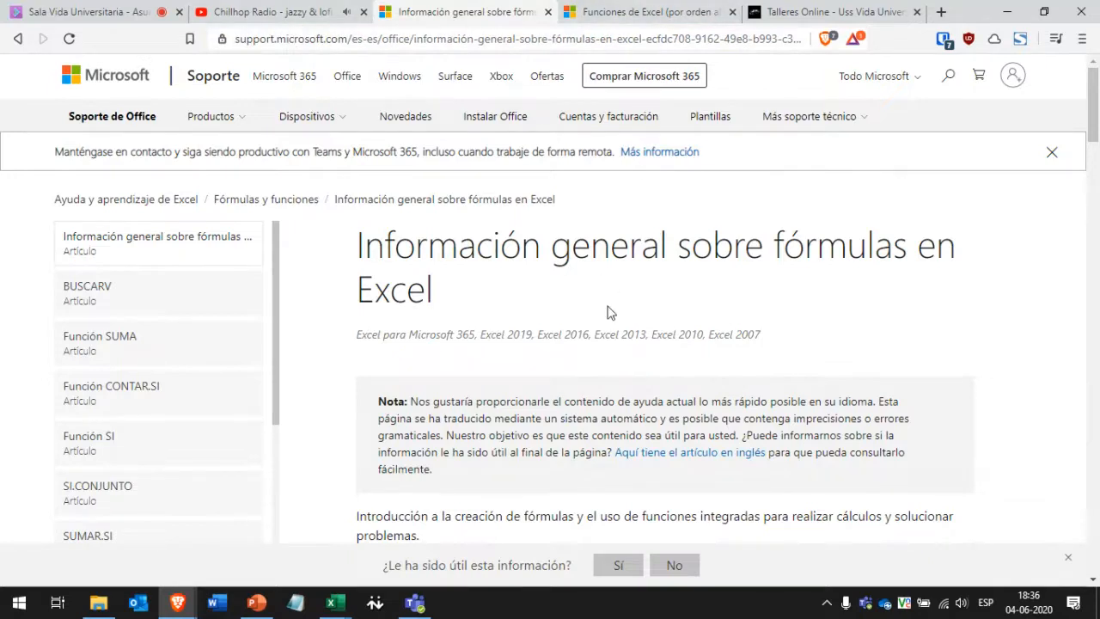
{"action": "scroll", "coordinate": [487, 274], "scroll_direction": "down", "scroll_amount": 2}
{"action": "scroll", "coordinate": [486, 273], "scroll_direction": "down", "scroll_amount": 5}
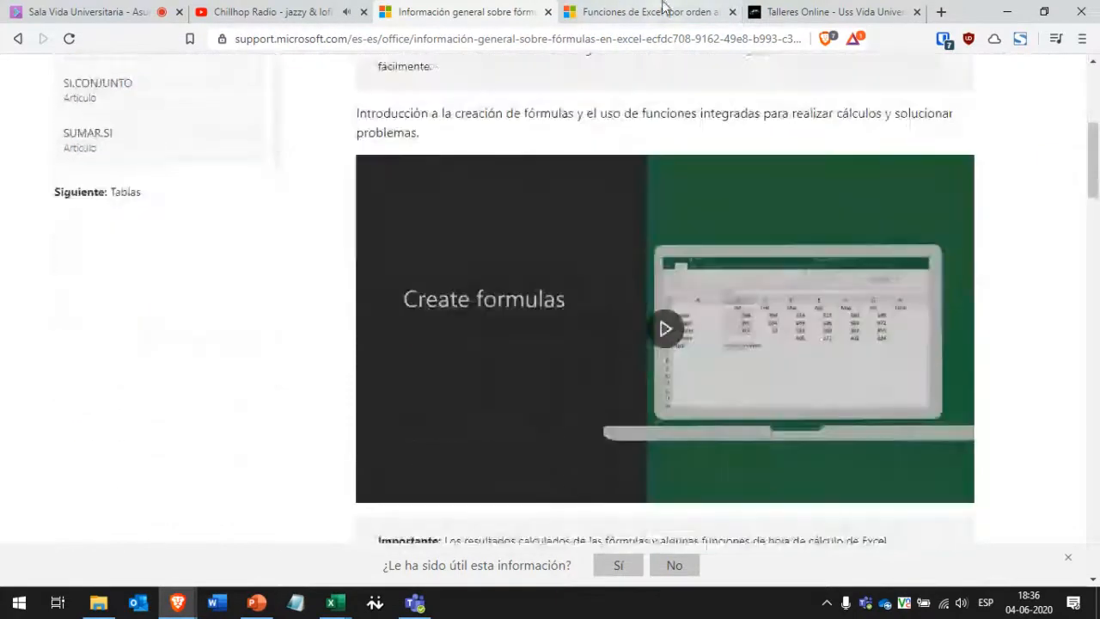
Glance at the alphabetical functions list tab, then return to the formulas overview.
{"action": "key", "text": "ctrl+Tab"}
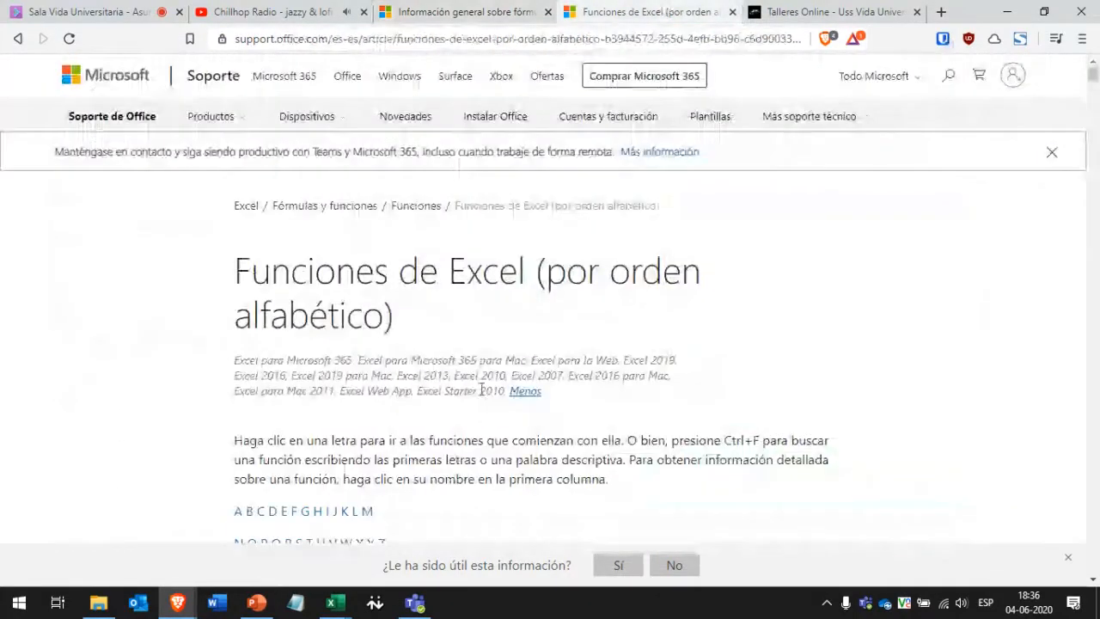
{"action": "left_click_drag", "start_coordinate": [373, 266], "coordinate": [630, 273]}
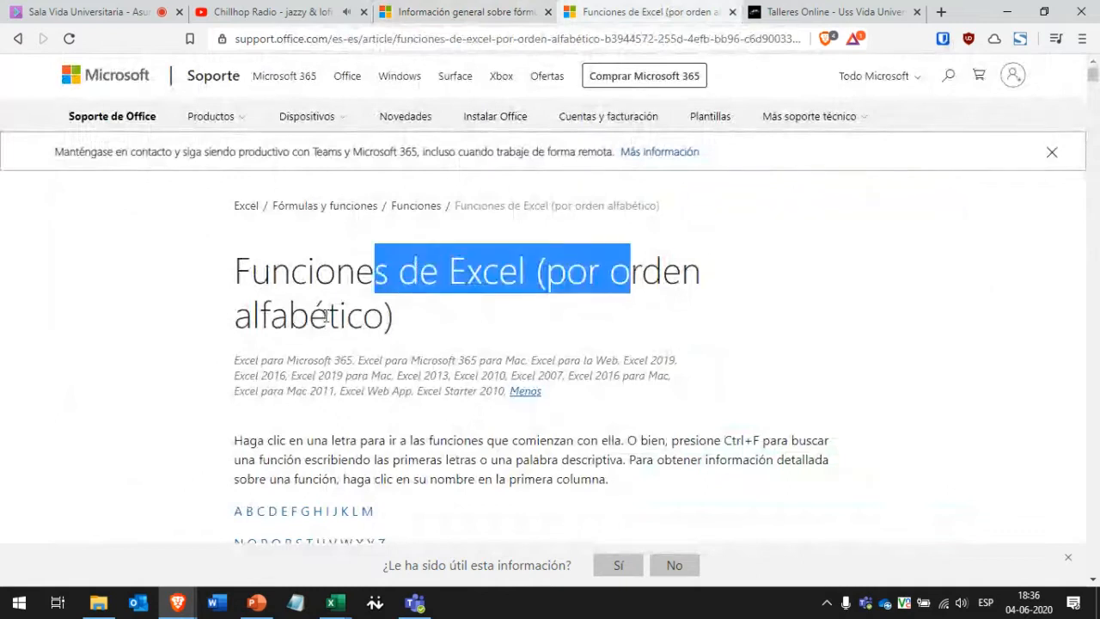
{"action": "left_click_drag", "start_coordinate": [237, 310], "coordinate": [413, 333]}
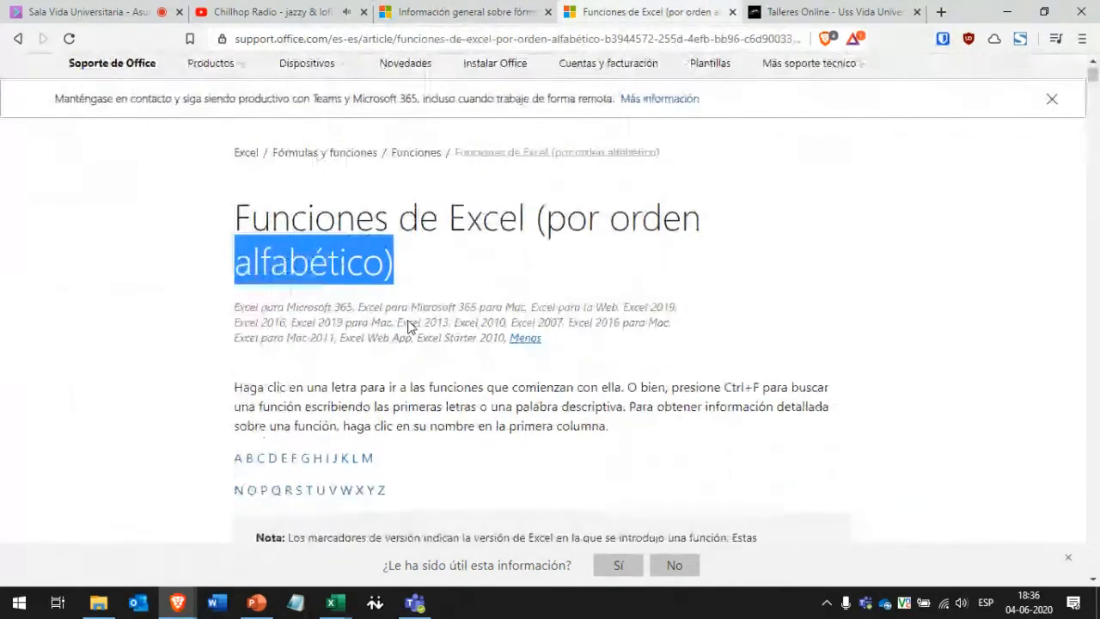
{"action": "key", "text": "ctrl+shift+Tab"}
{"action": "scroll", "coordinate": [590, 253], "scroll_direction": "down", "scroll_amount": 10}
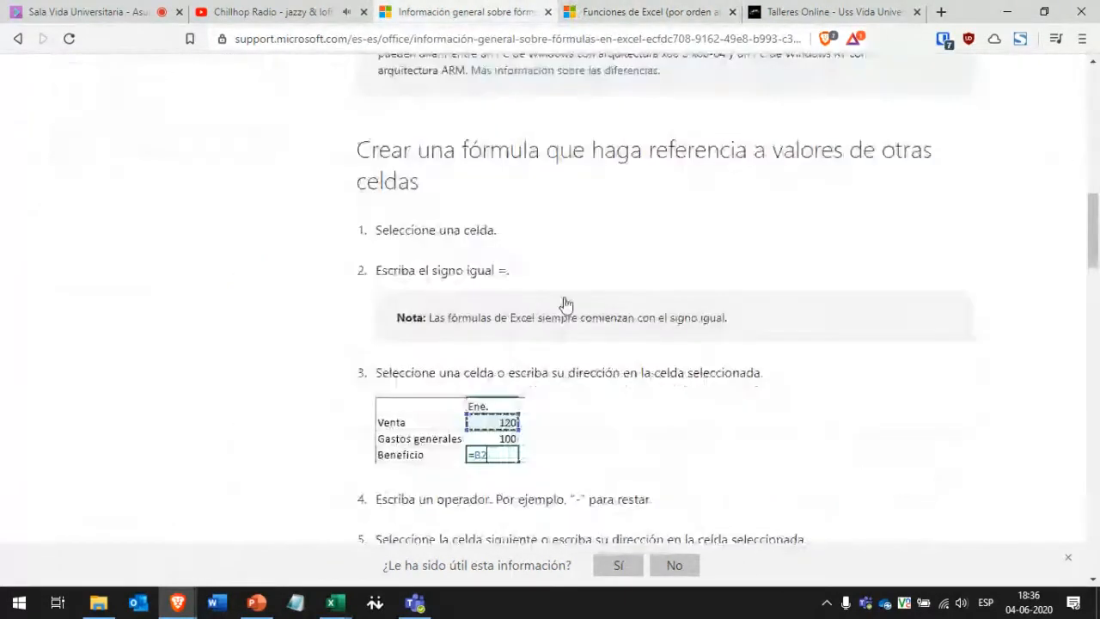
{"action": "scroll", "coordinate": [1099, 213], "scroll_direction": "down", "scroll_amount": 15}
{"action": "scroll", "coordinate": [955, 329], "scroll_direction": "up", "scroll_amount": 4}
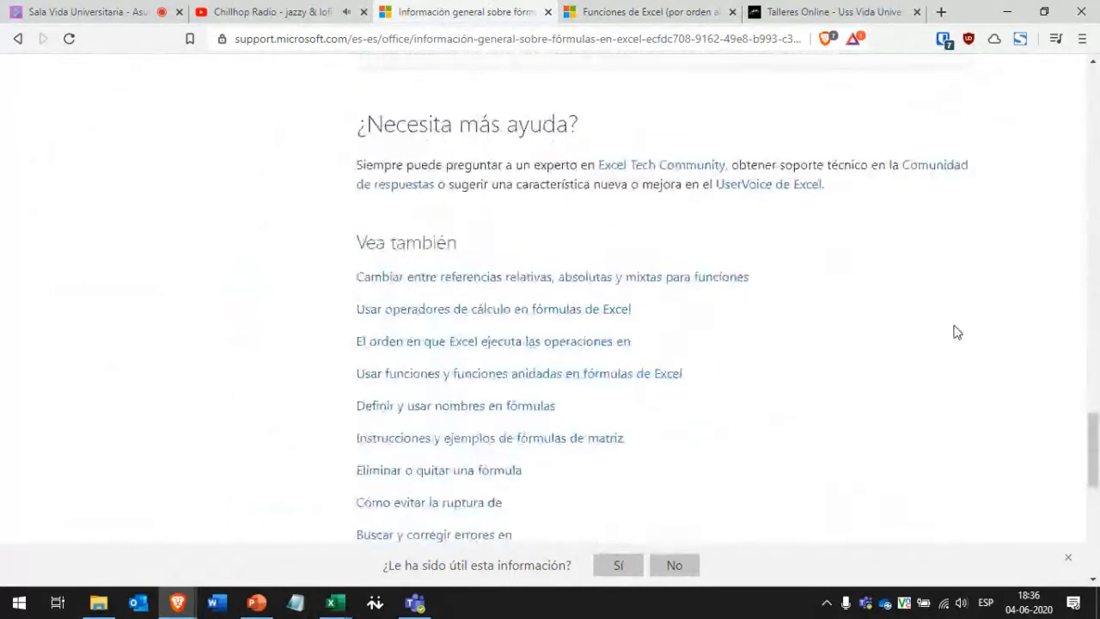
Search 'funciones excel categoria' in a new tab and open the Funciones de Excel (por categoría) result.
{"action": "left_click", "coordinate": [941, 12]}
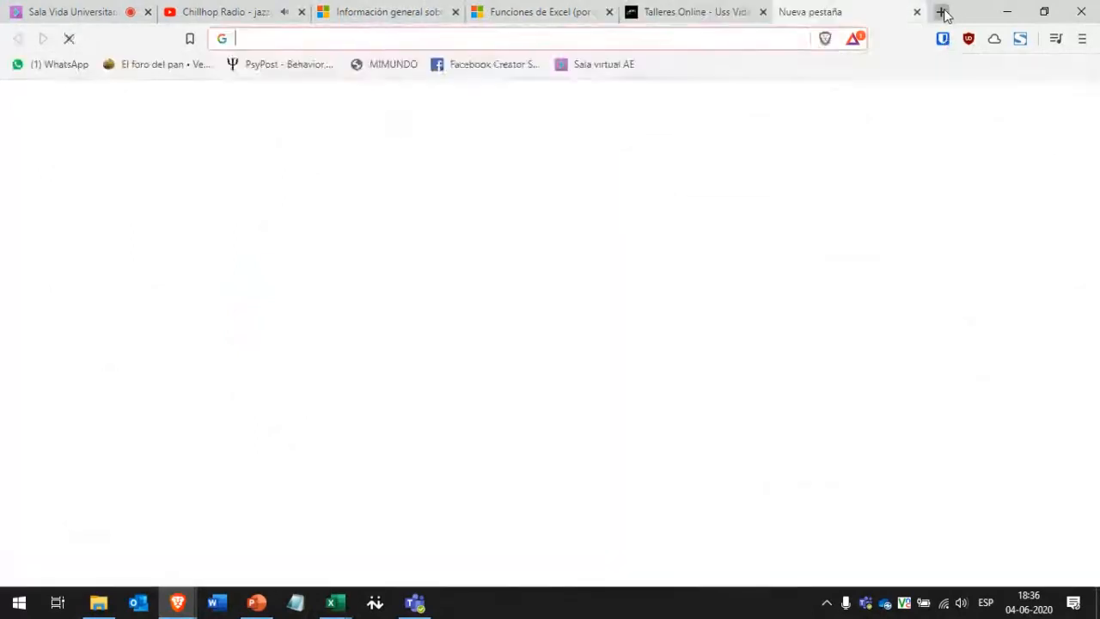
{"action": "type", "text": "funciones"}
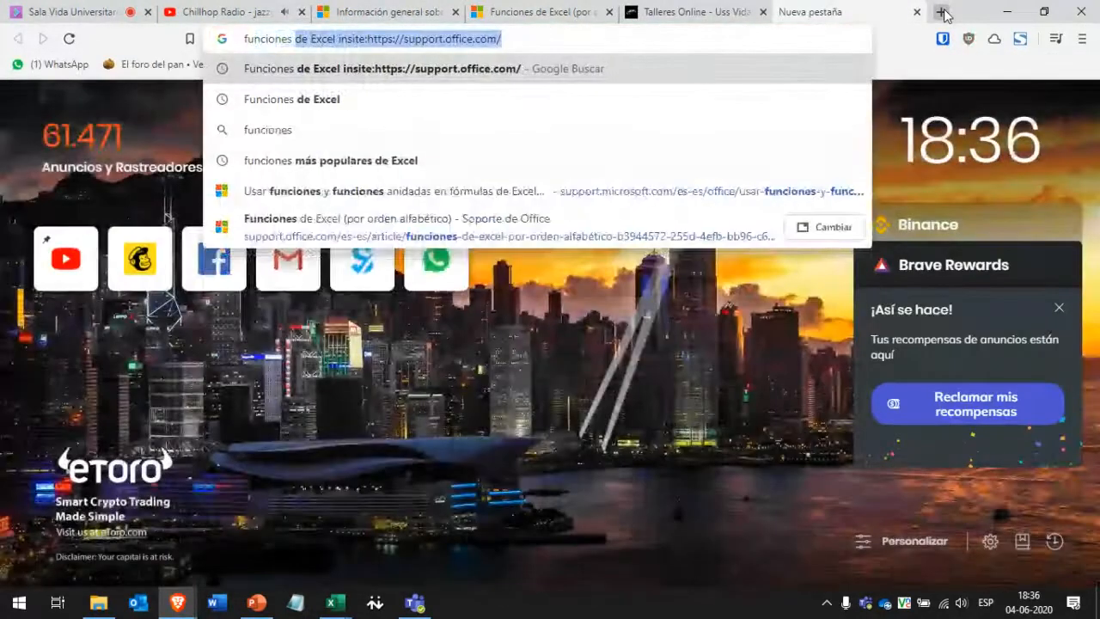
{"action": "type", "text": " ex"}
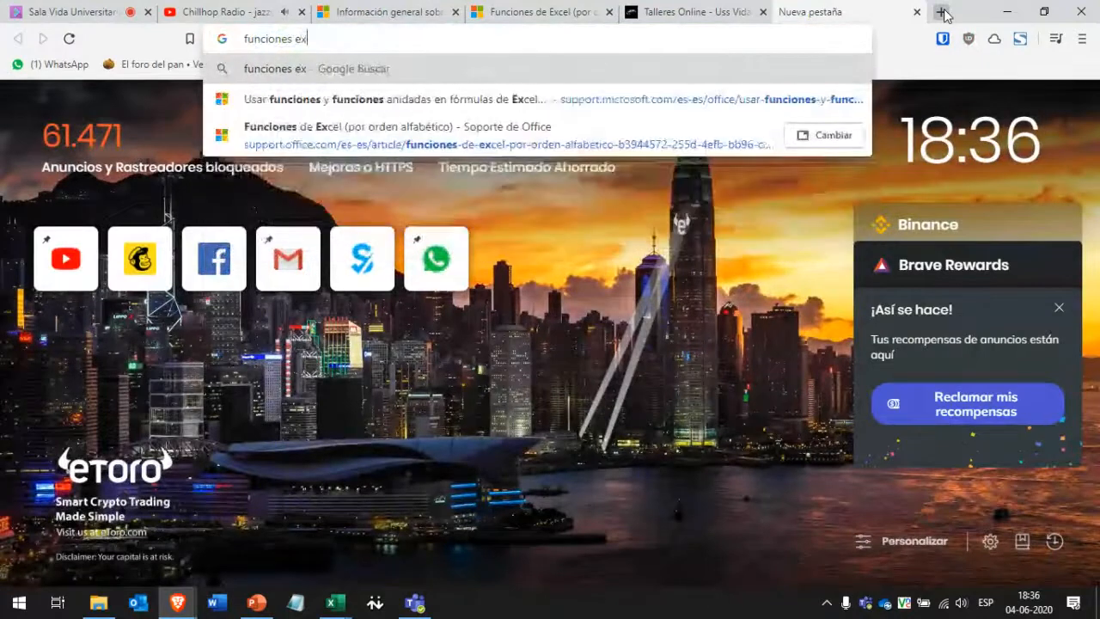
{"action": "type", "text": "cel categoria"}
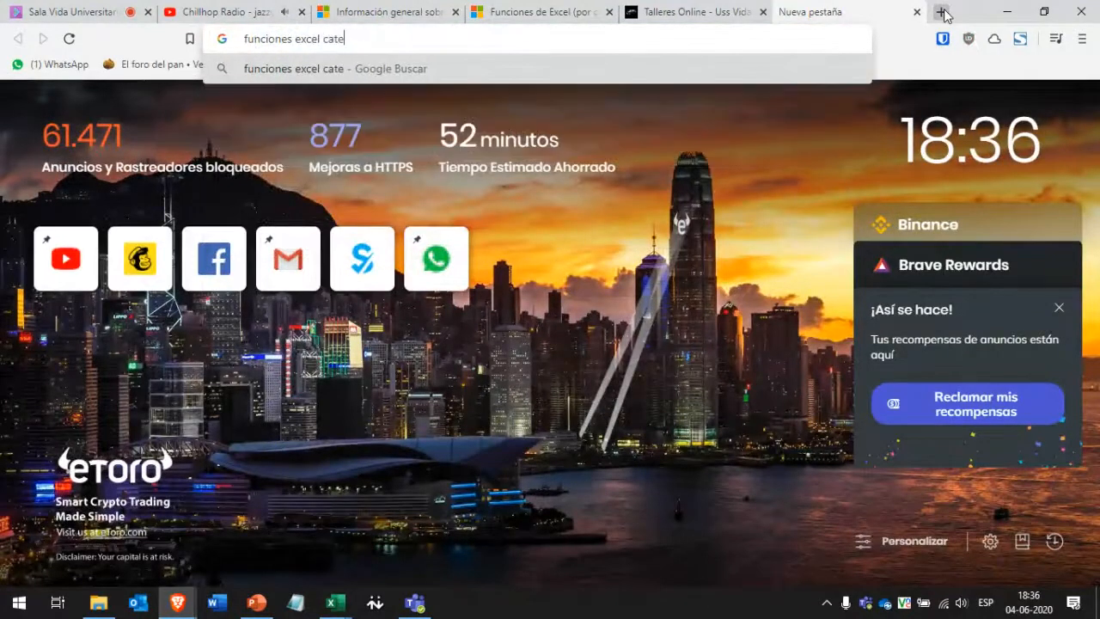
{"action": "key", "text": "Return"}
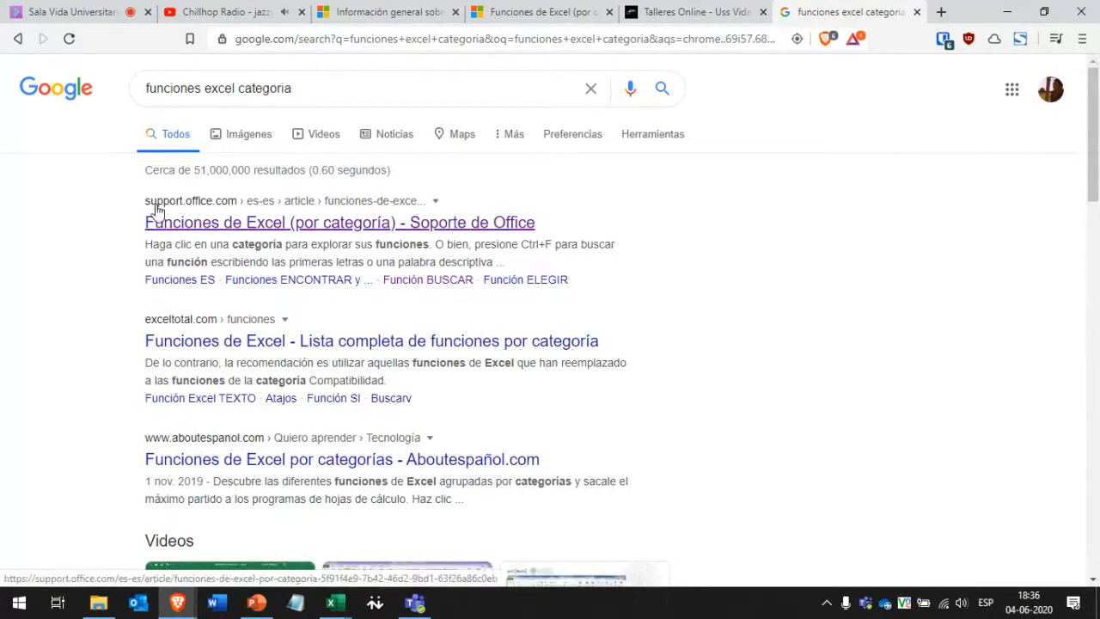
{"action": "left_click", "coordinate": [221, 226]}
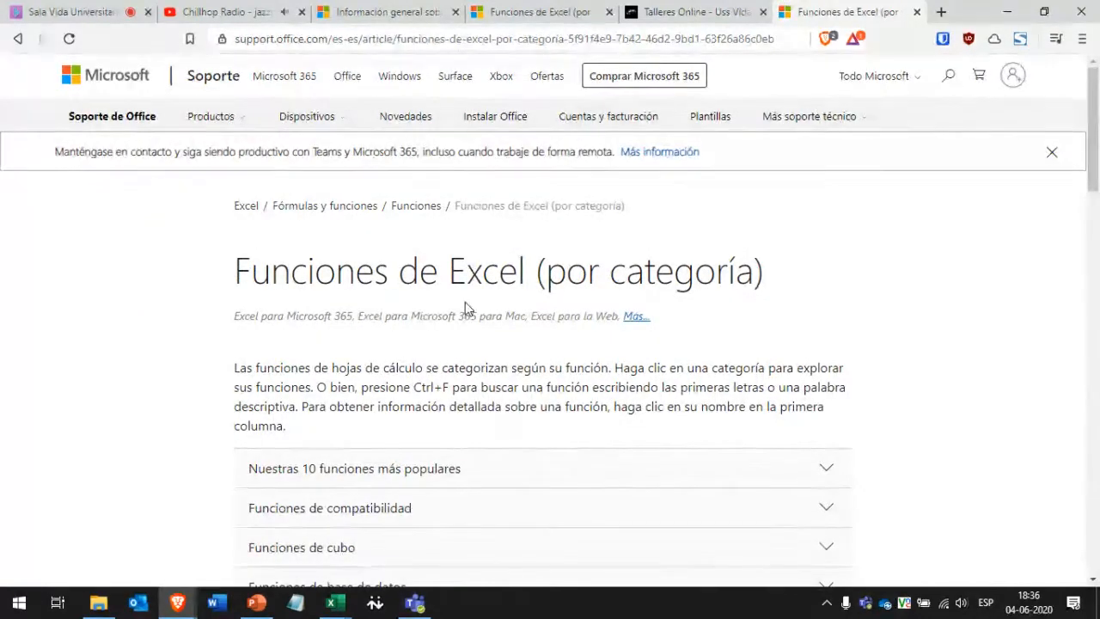
Skim the functions-by-category page, then minimize Brave to bring back Libro1.
{"action": "scroll", "coordinate": [465, 302], "scroll_direction": "down", "scroll_amount": 1}
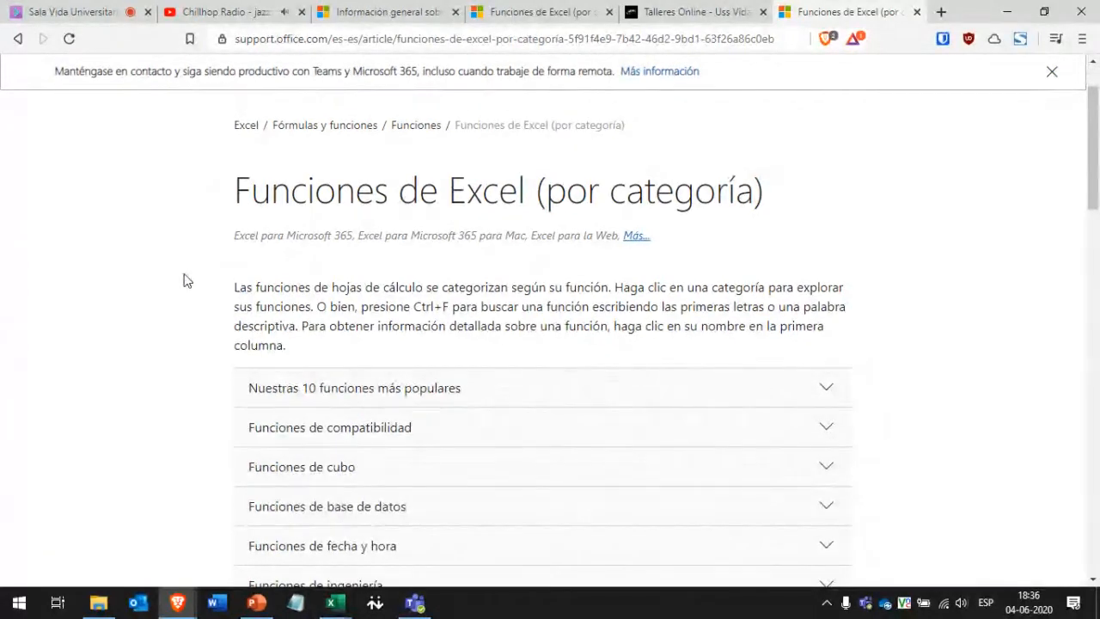
{"action": "scroll", "coordinate": [359, 196], "scroll_direction": "up", "scroll_amount": 1}
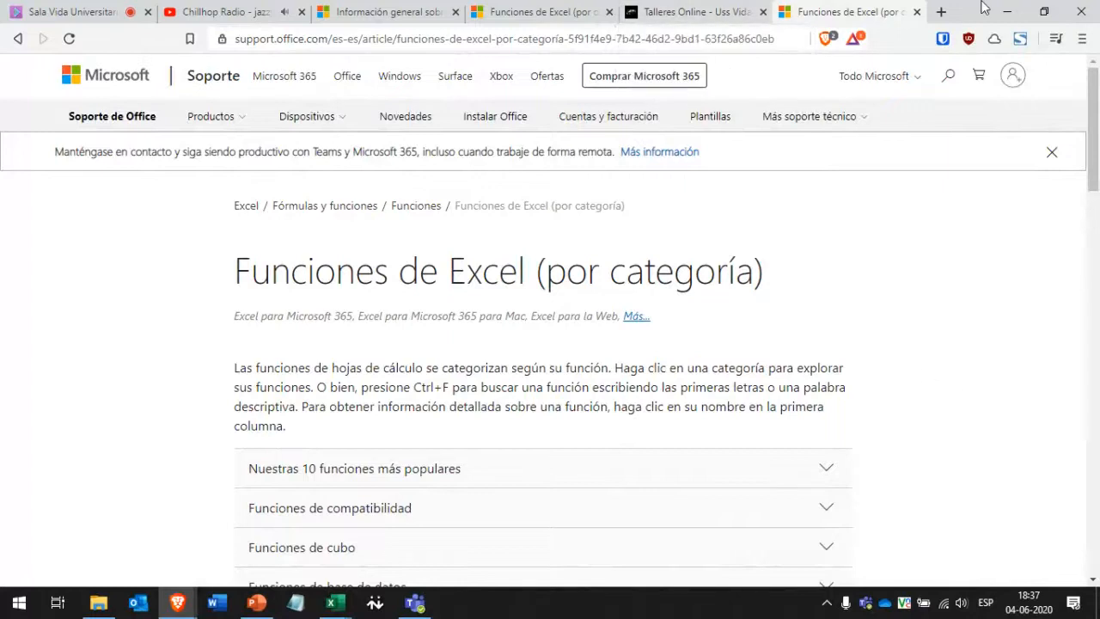
{"action": "left_click", "coordinate": [1010, 11]}
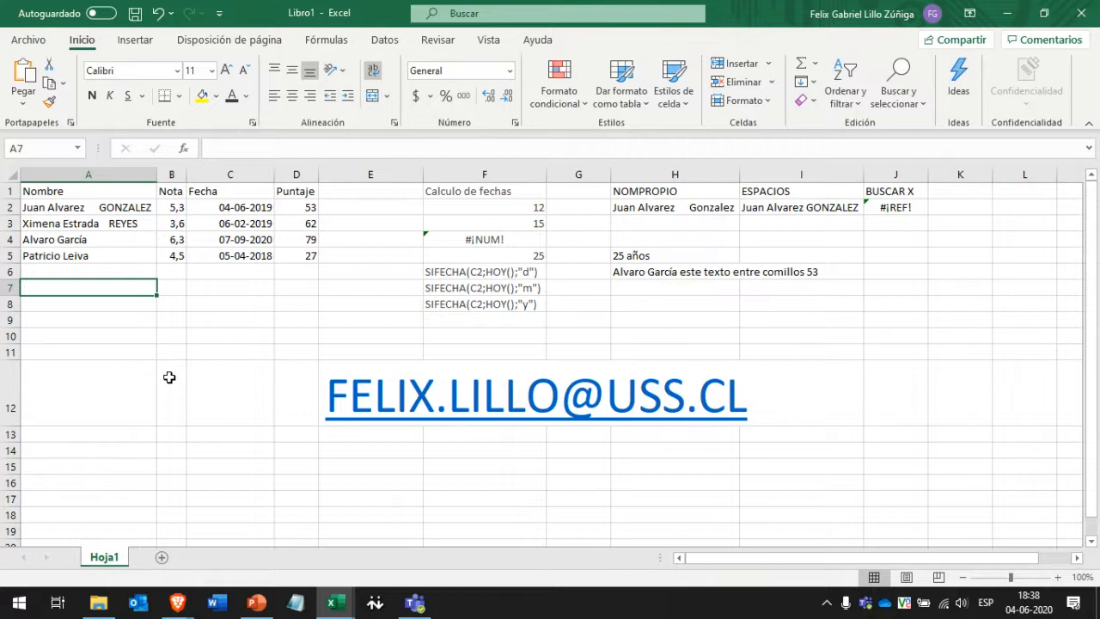
Minimize the three Excel workbooks, File Explorer and the Teams chat window to the desktop.
{"action": "left_click", "coordinate": [1008, 13]}
{"action": "left_click", "coordinate": [1007, 9]}
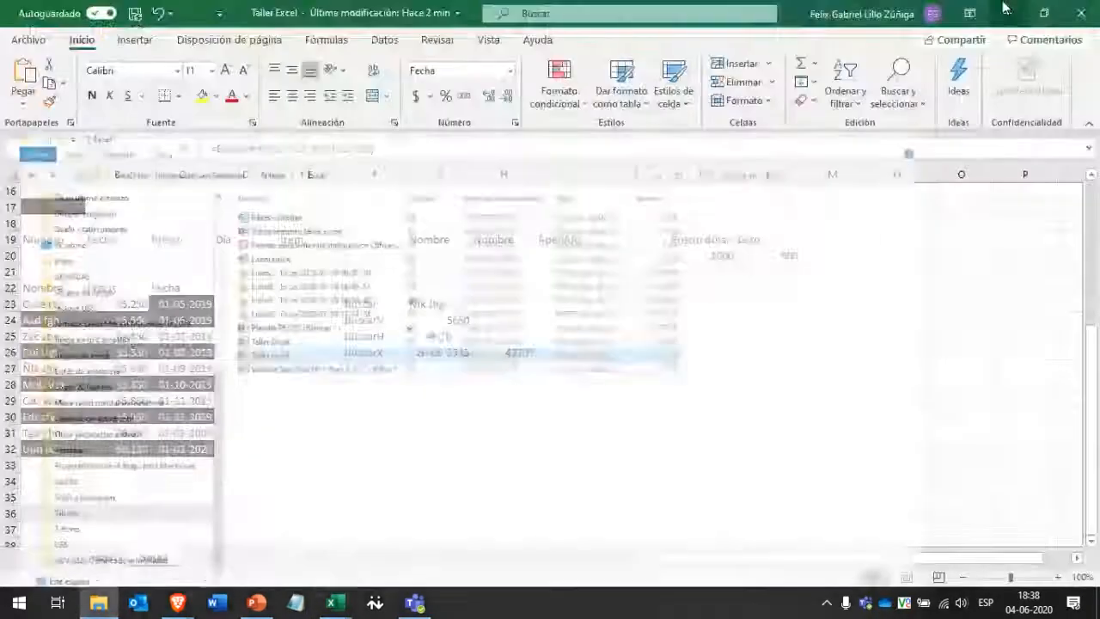
{"action": "left_click", "coordinate": [1000, 7]}
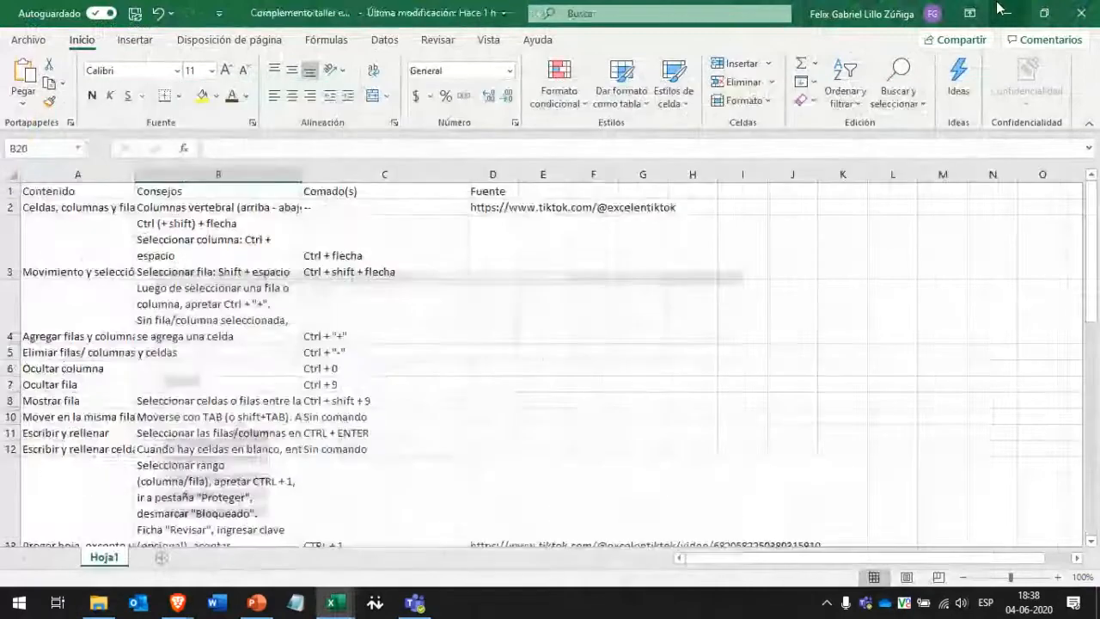
{"action": "left_click", "coordinate": [1005, 8]}
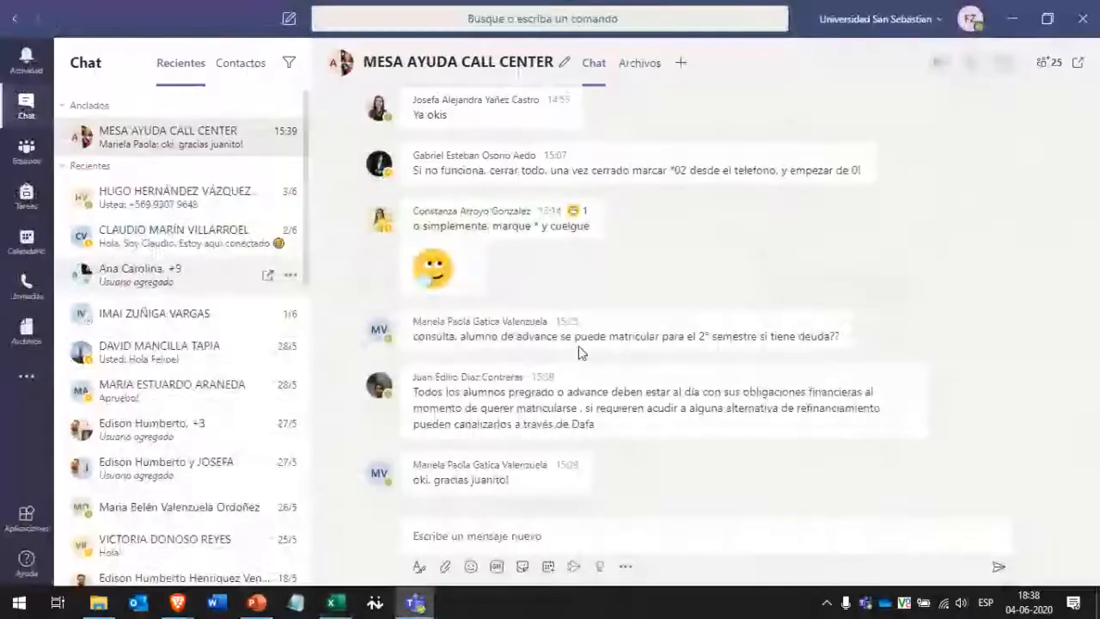
{"action": "left_click", "coordinate": [1008, 7]}
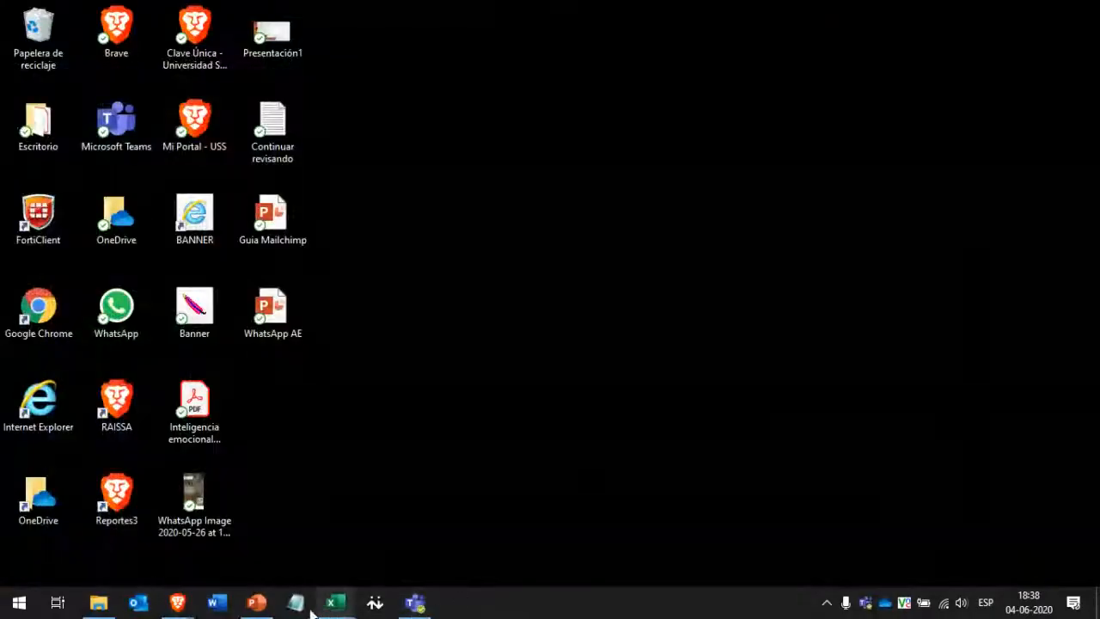
Stop sharing the screen with the class session via 'Dejar de compartir'.
{"action": "mouse_move", "coordinate": [178, 602]}
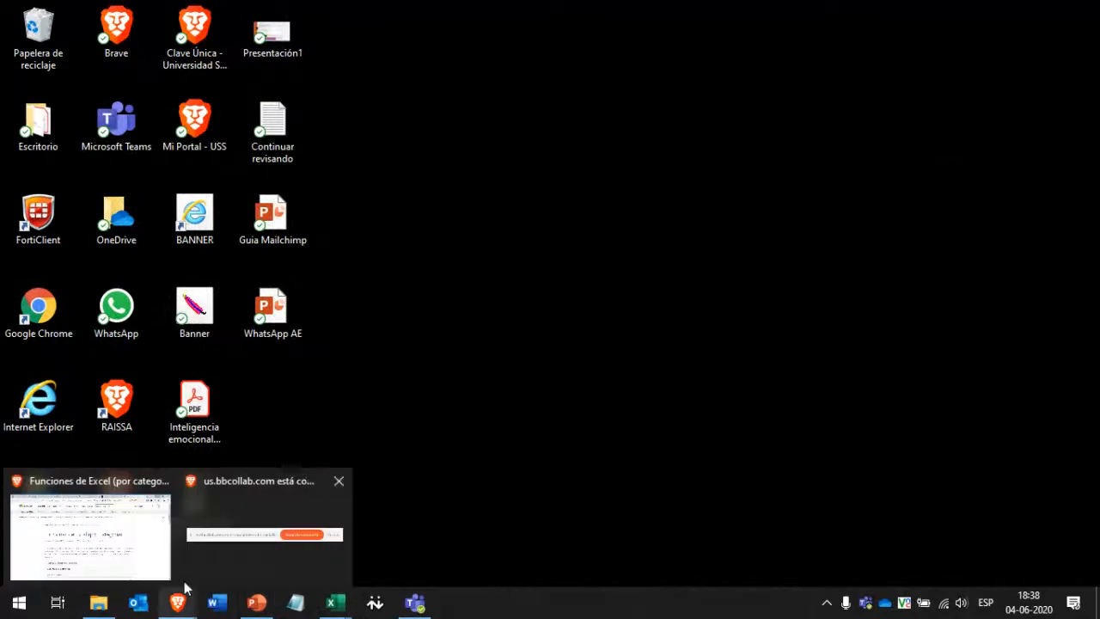
{"action": "mouse_move", "coordinate": [289, 542]}
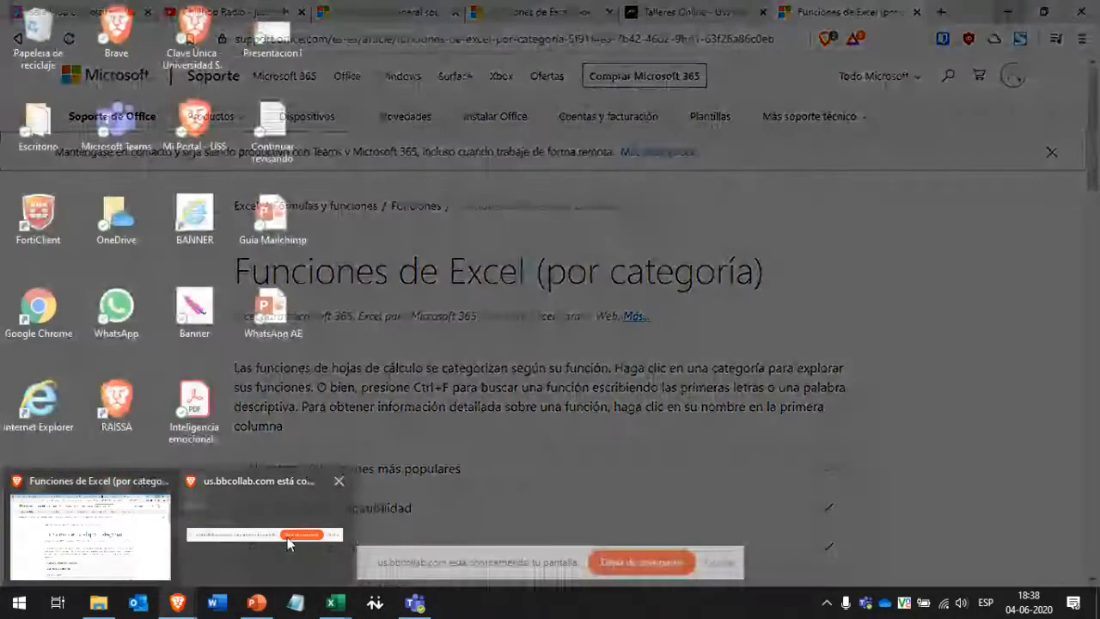
{"action": "left_click", "coordinate": [666, 569]}
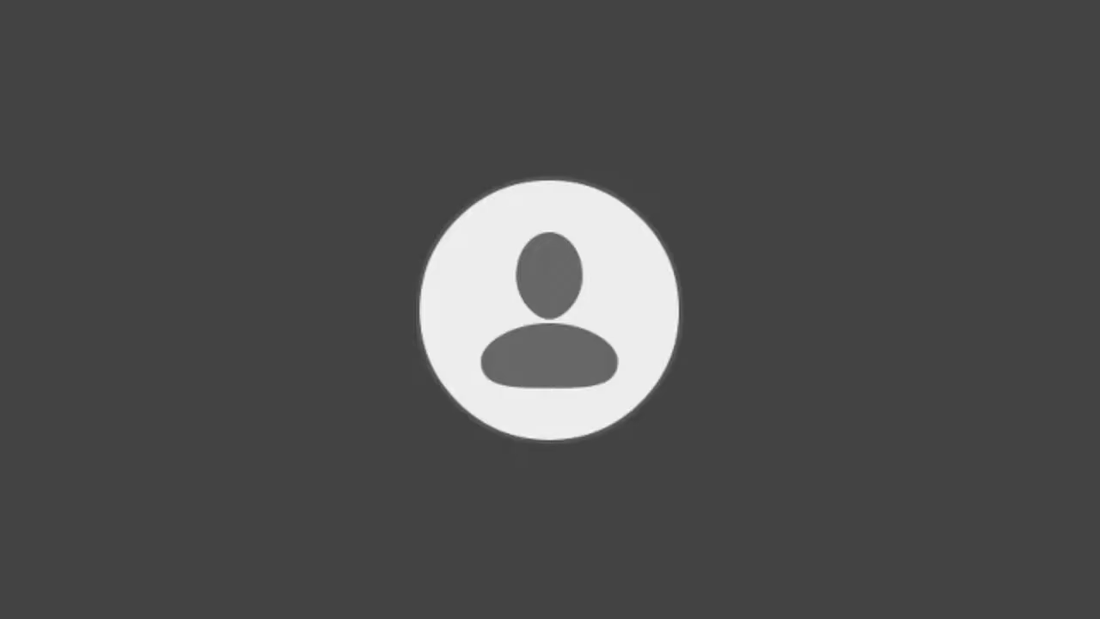